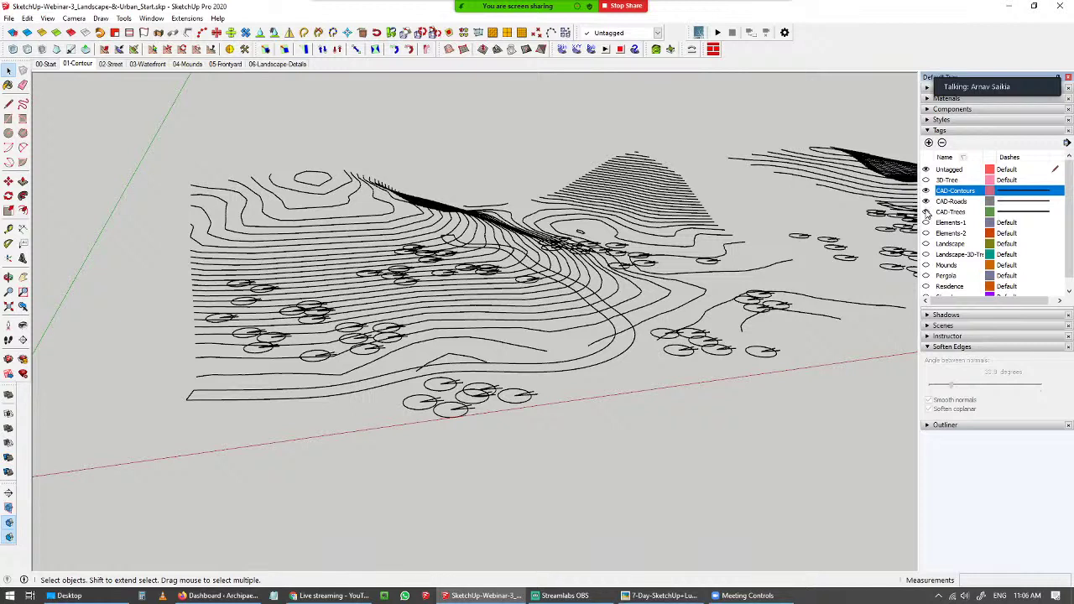
- Toggle the CAD-Roads and CAD-Trees tags off and on to check which imported linework each one holds
click(926, 201)
click(926, 202)
click(925, 212)
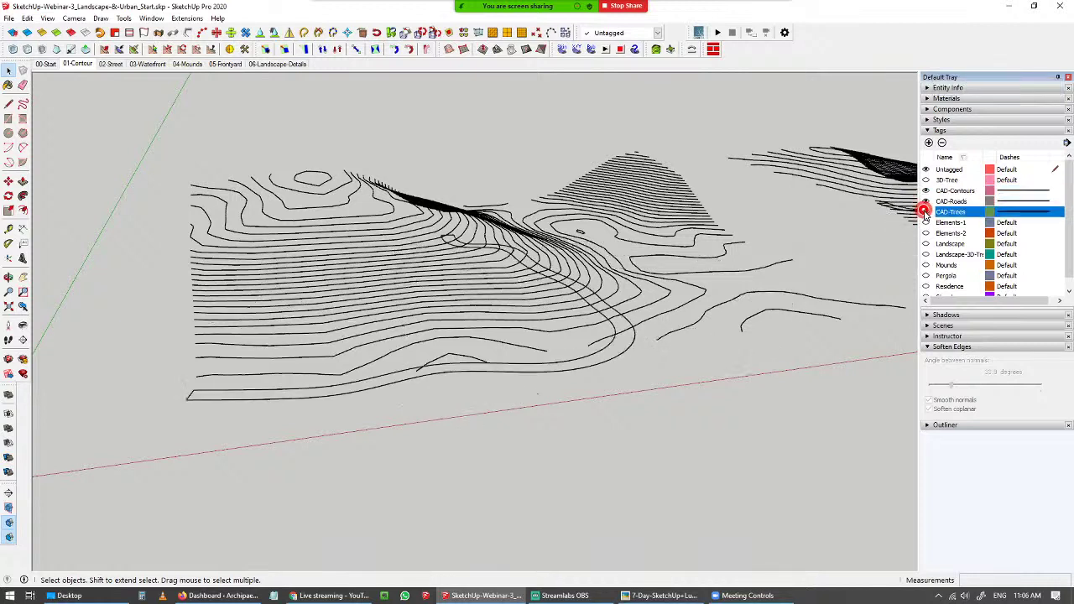
click(924, 212)
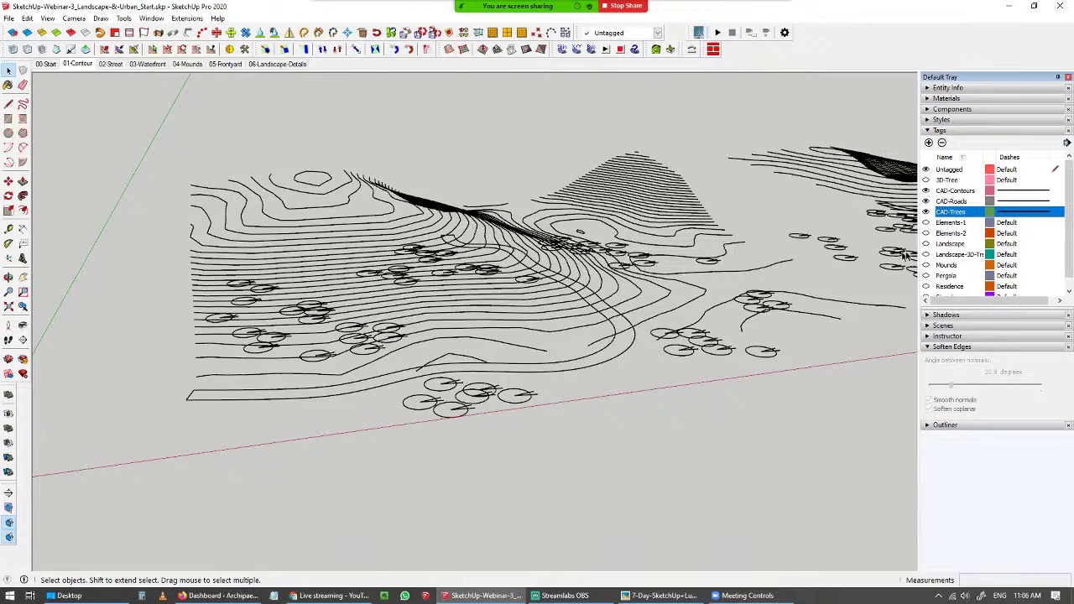
middle_drag(542, 302, 472, 336)
click(926, 211)
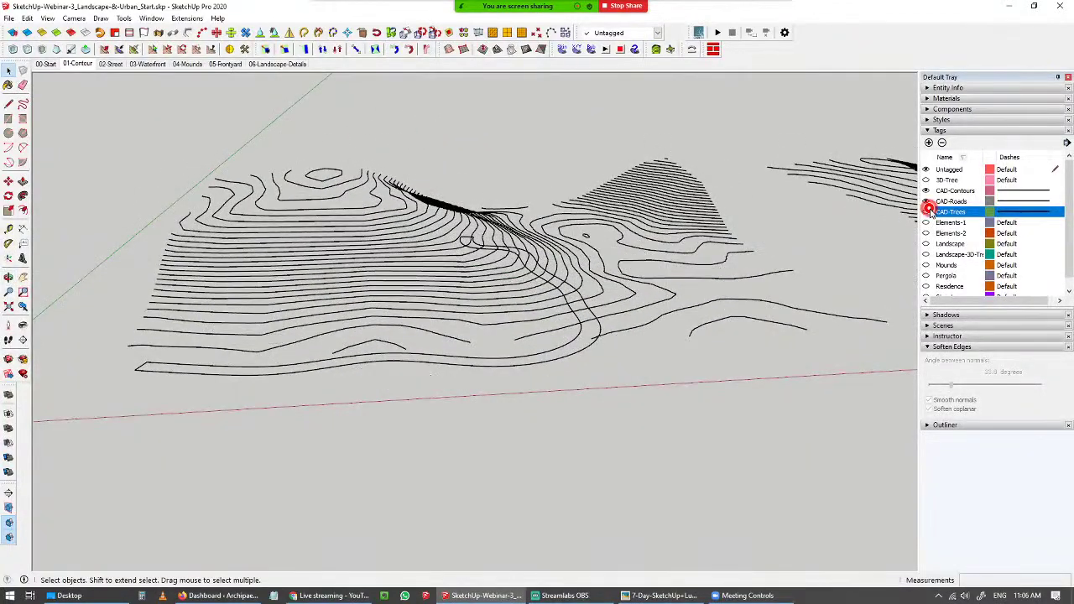
click(927, 211)
click(926, 201)
middle_drag(554, 268, 852, 267)
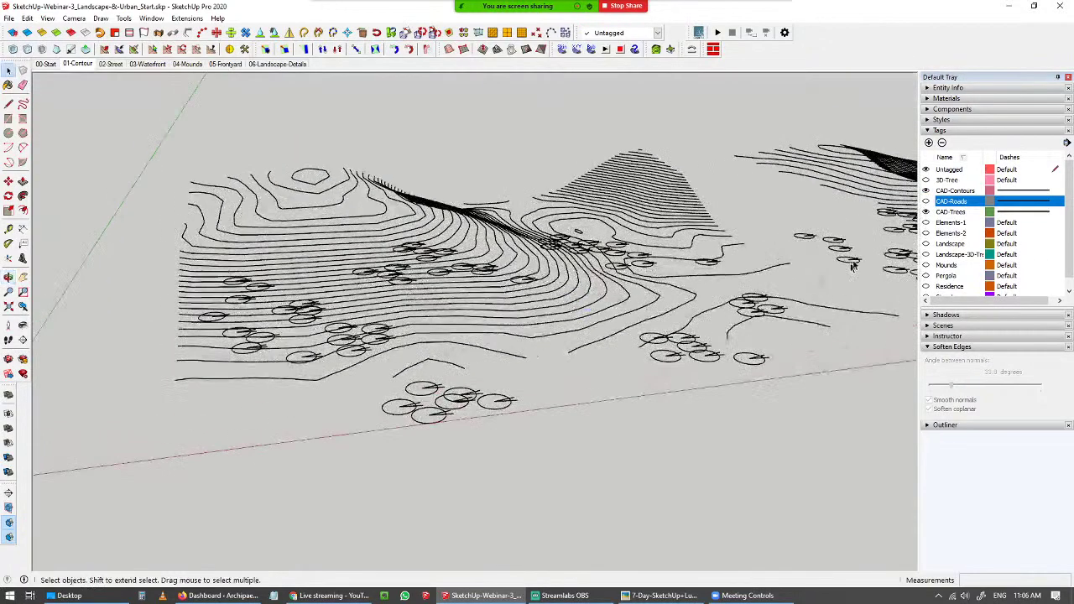
click(927, 202)
click(956, 192)
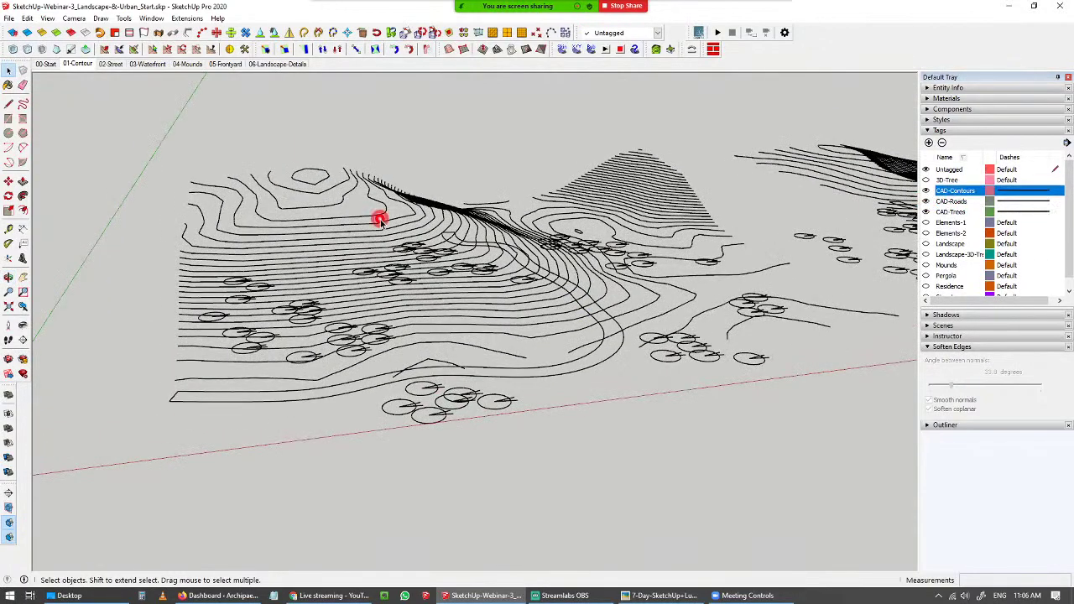
- Open the first contour group for editing and hide the CAD-Roads and CAD-Trees tags
middle_drag(374, 217, 355, 180)
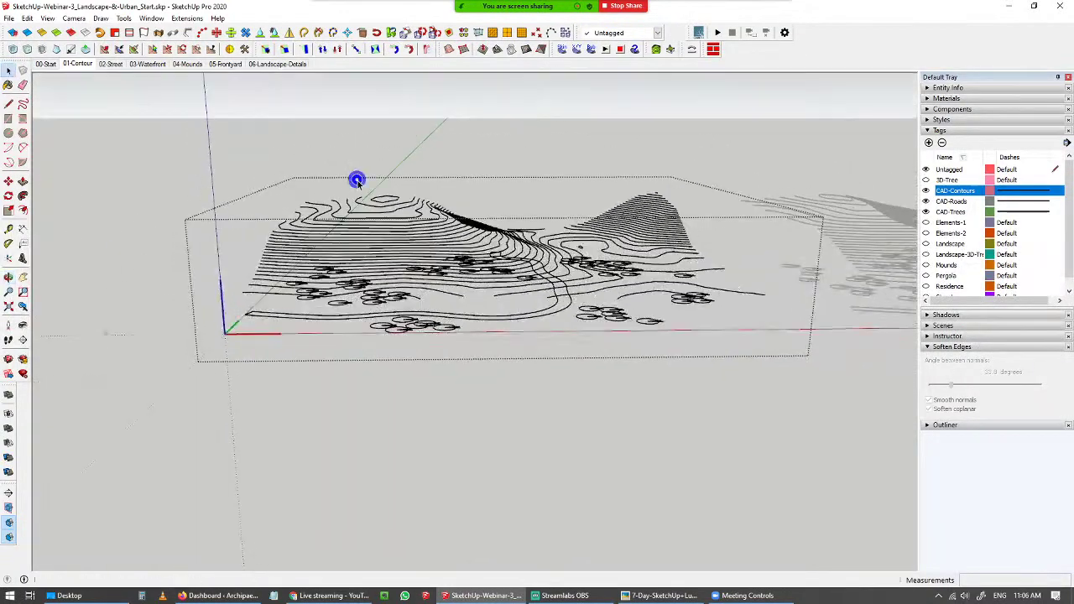
click(926, 201)
click(926, 212)
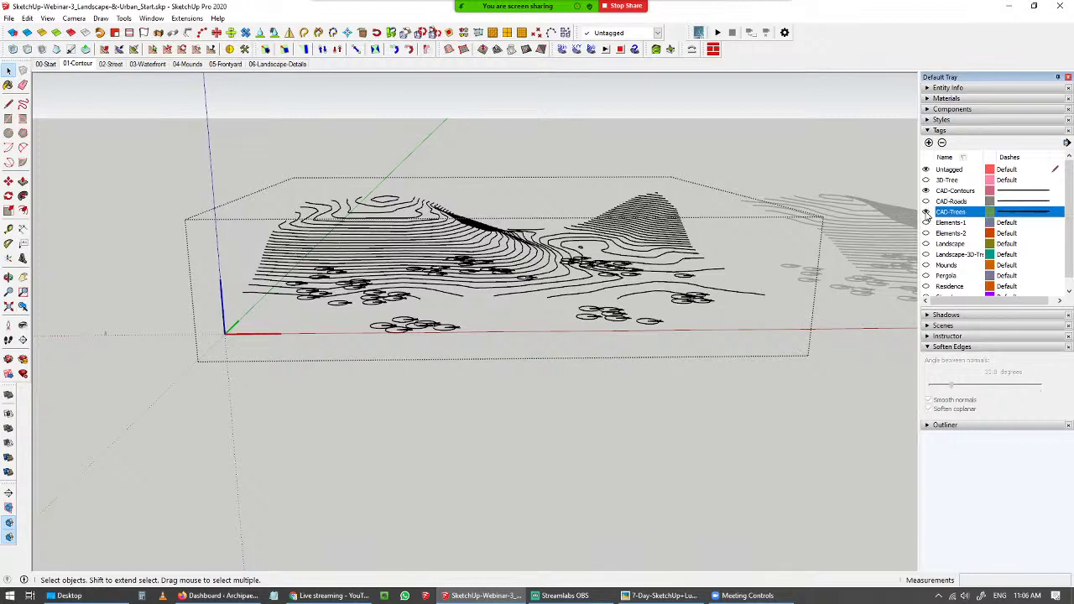
middle_drag(696, 257, 669, 312)
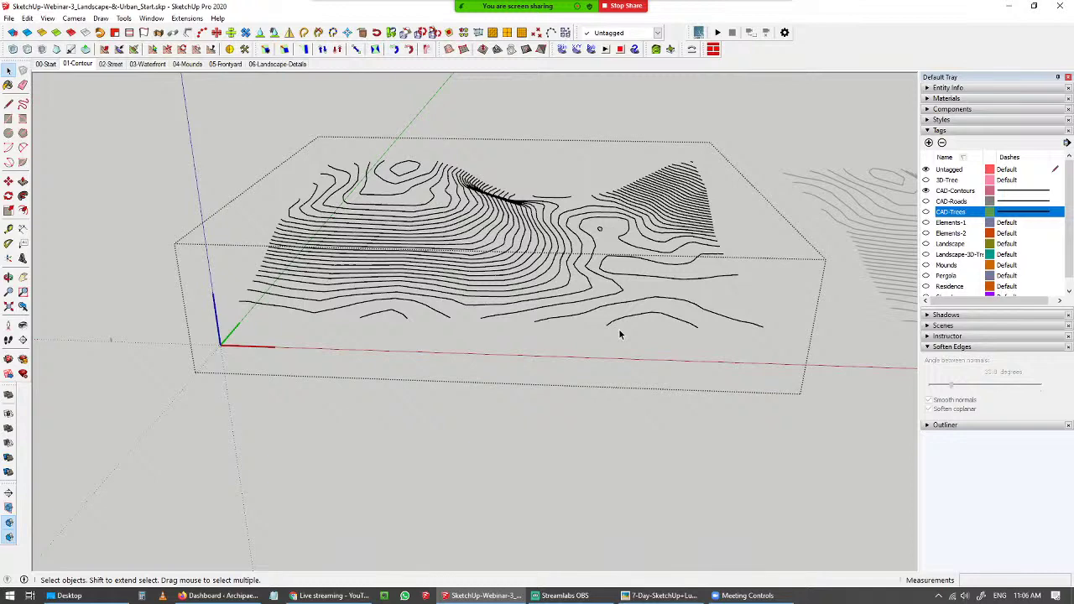
- Examine the segments of the hillside contour lines by selecting several small areas of them
drag(361, 200, 440, 279)
drag(428, 206, 501, 272)
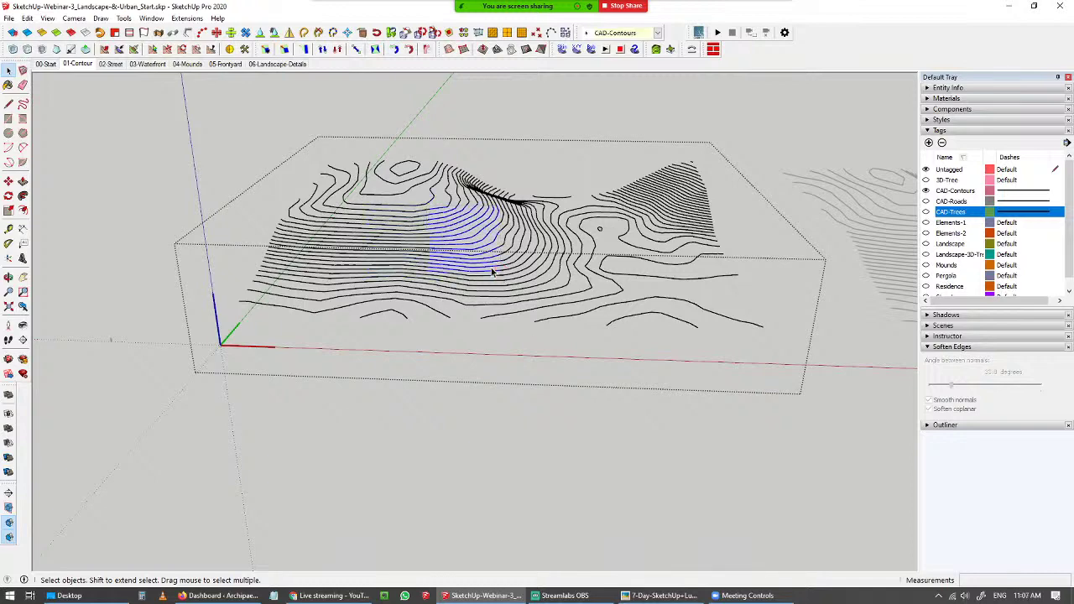
scroll(335, 243, up, 3)
middle_drag(326, 243, 351, 241)
drag(334, 203, 415, 273)
drag(398, 168, 519, 263)
drag(492, 179, 547, 241)
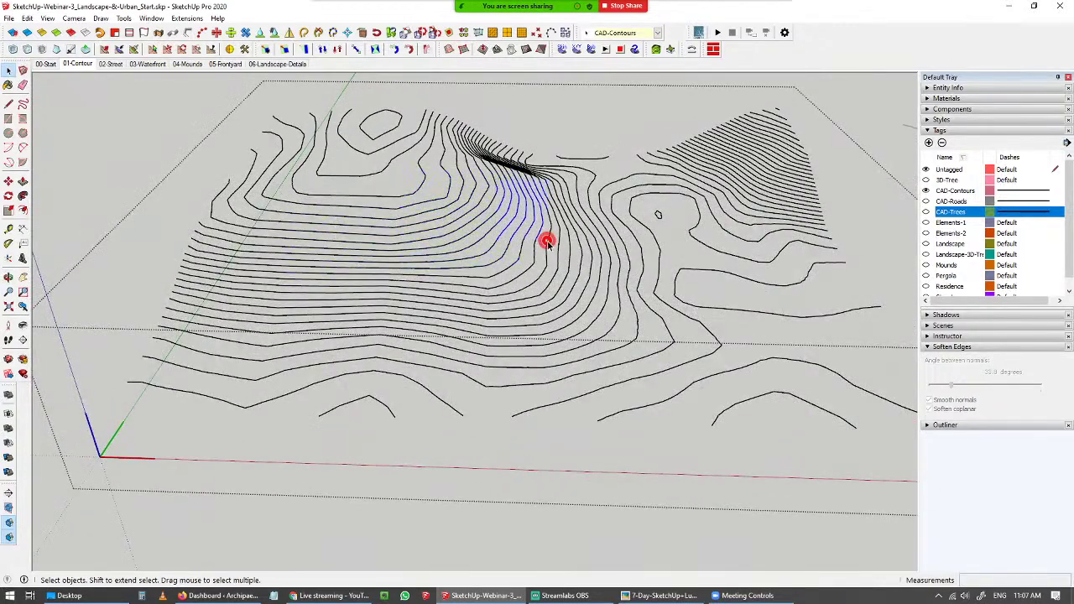
scroll(549, 242, down, 3)
shift+middle_drag(480, 286, 428, 305)
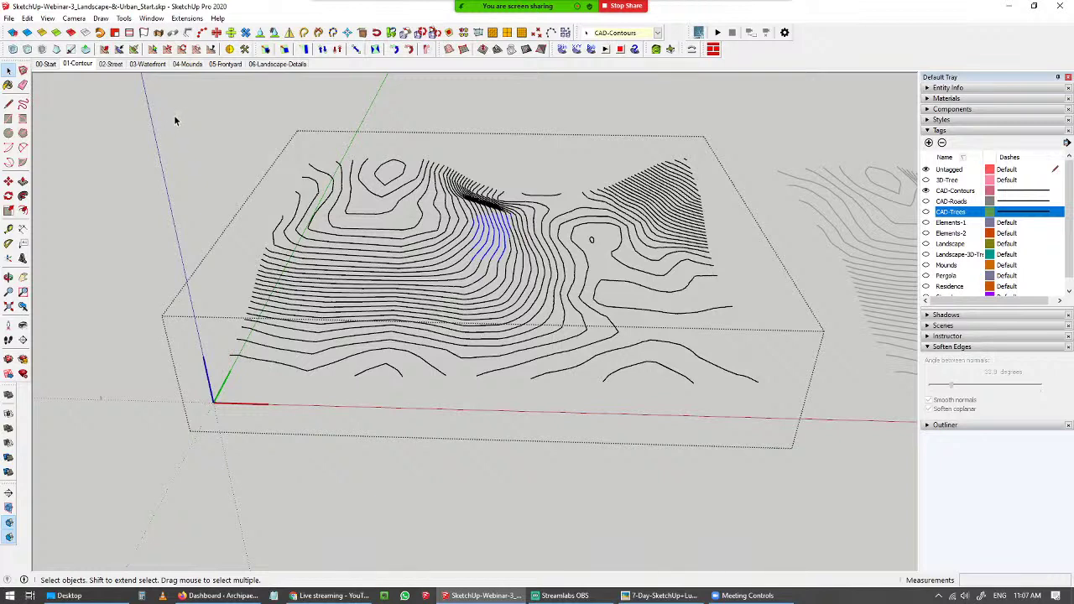
- Run Simplify Contours on all contour lines in the open group with an angle of 6 degrees
drag(174, 115, 769, 432)
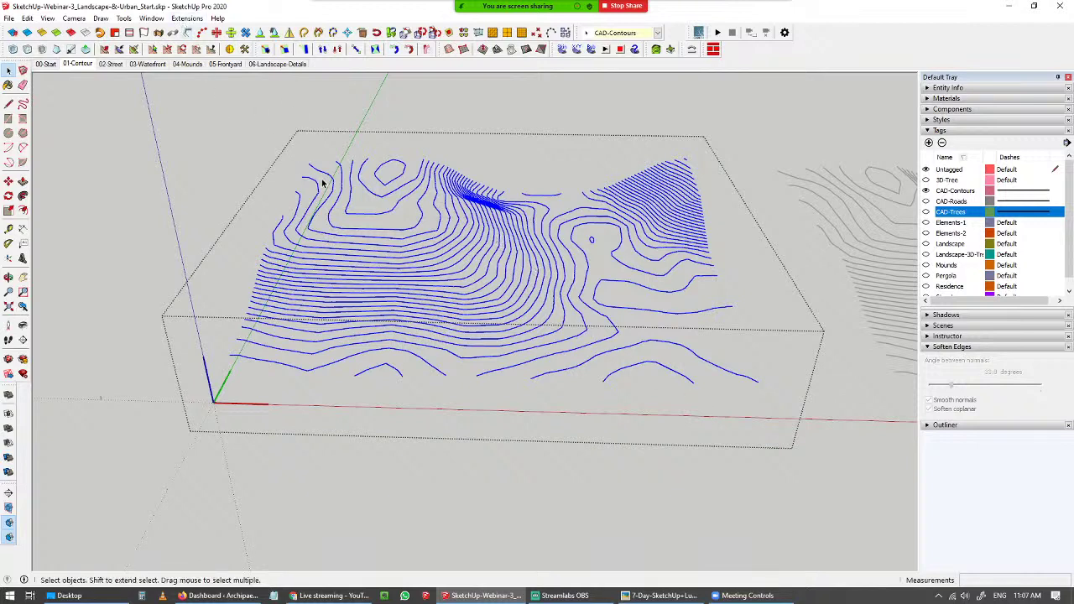
click(186, 20)
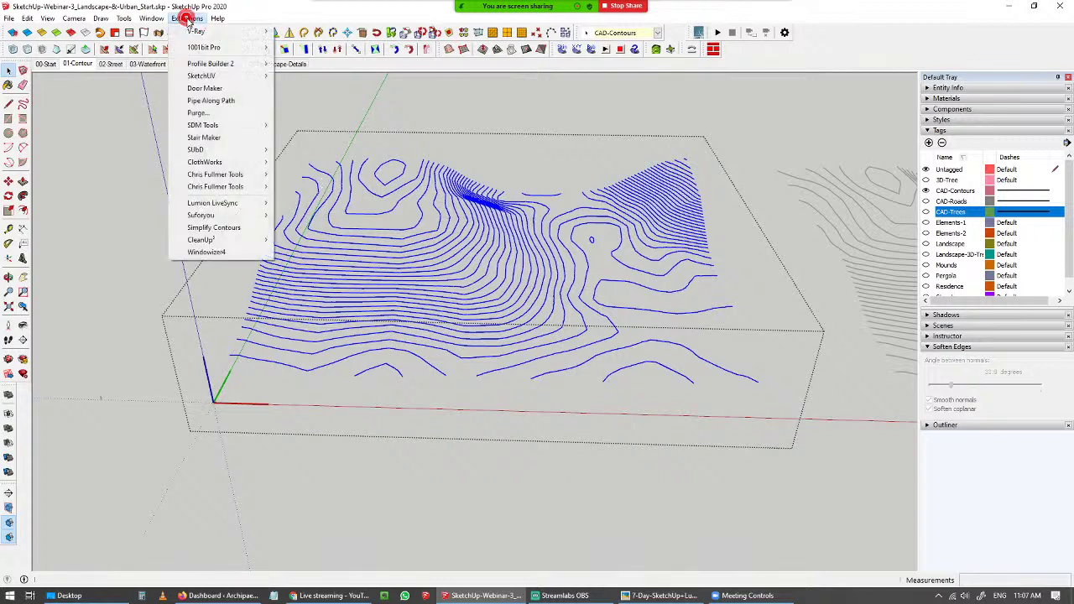
click(248, 234)
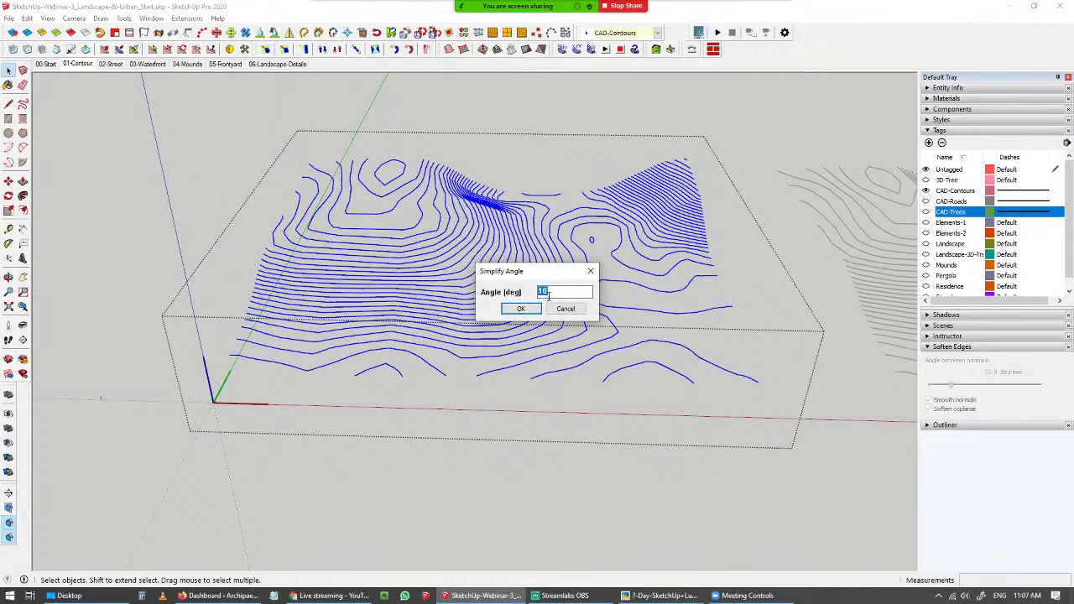
drag(544, 269, 672, 190)
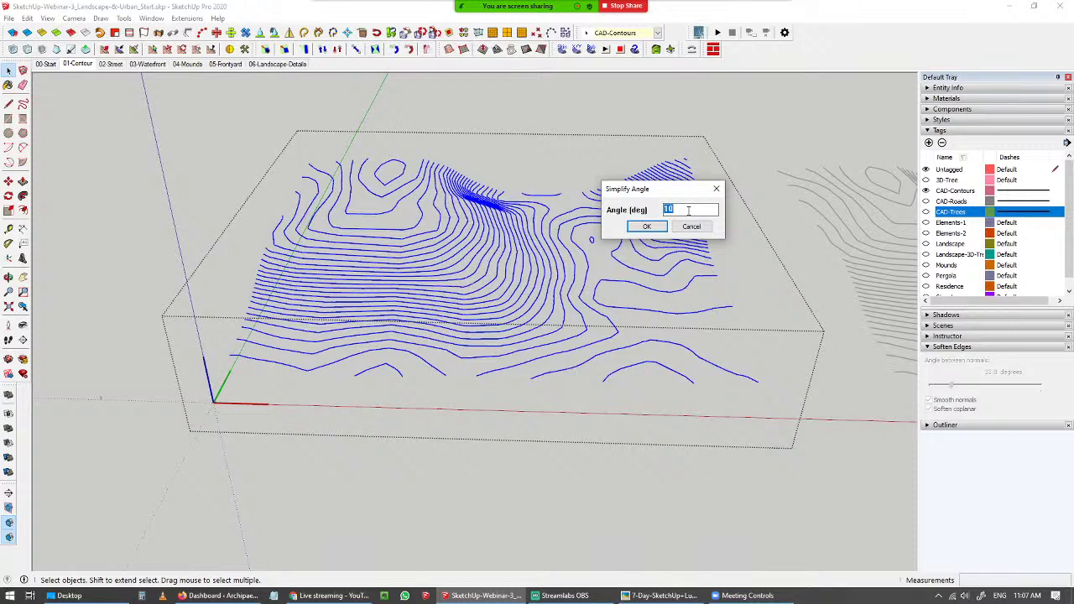
text(6)
click(647, 228)
- Check the simplified contours by selecting individual lines at several heights on the hillside
scroll(411, 262, up, 5)
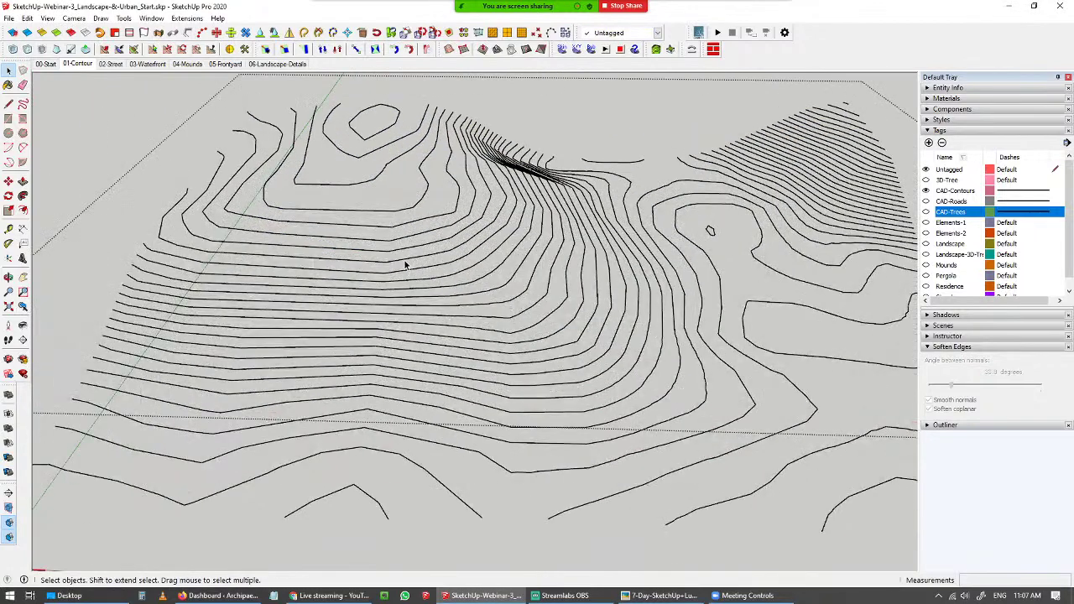
click(407, 263)
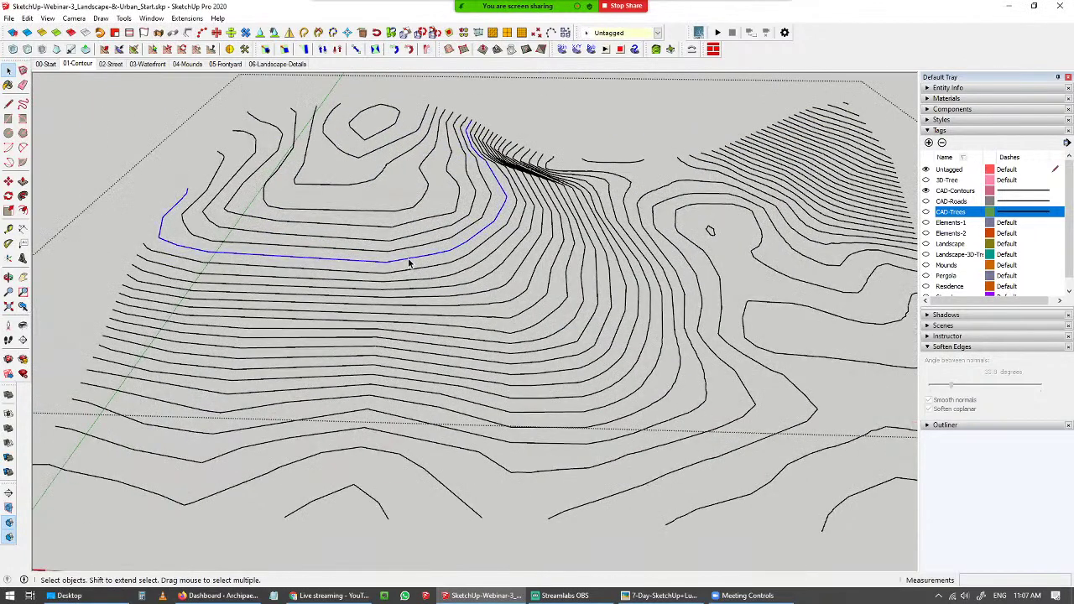
middle_drag(408, 258, 492, 277)
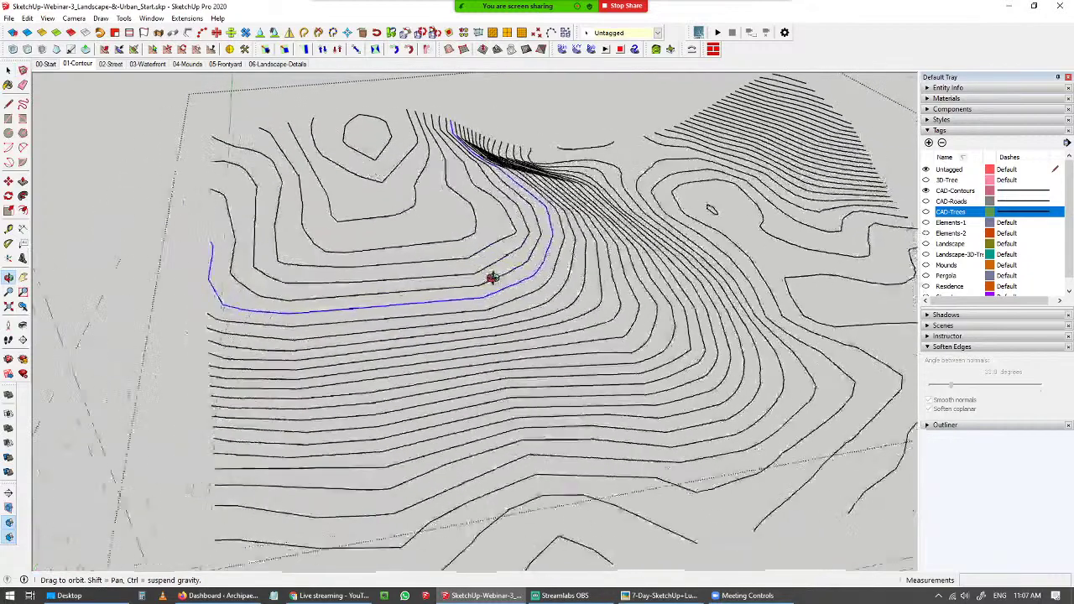
scroll(492, 302, up, 3)
click(492, 312)
click(492, 321)
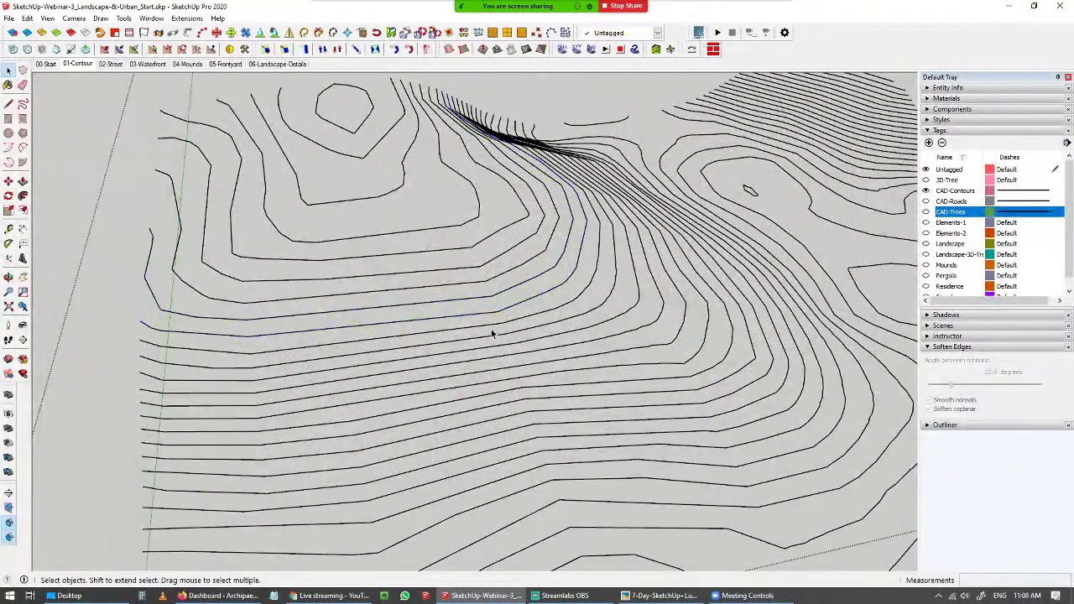
click(485, 338)
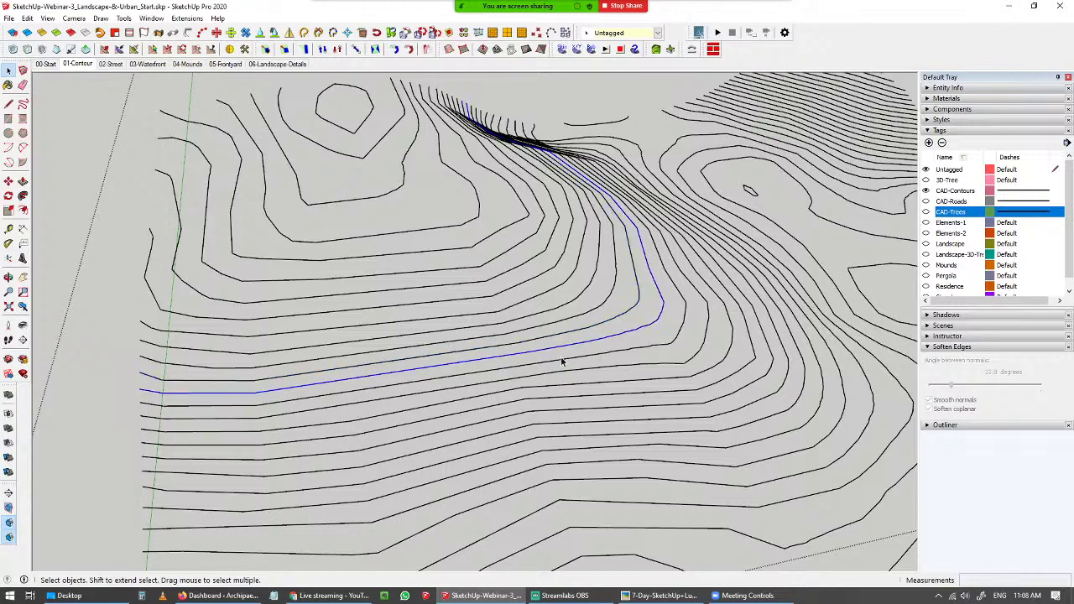
middle_drag(585, 366, 529, 313)
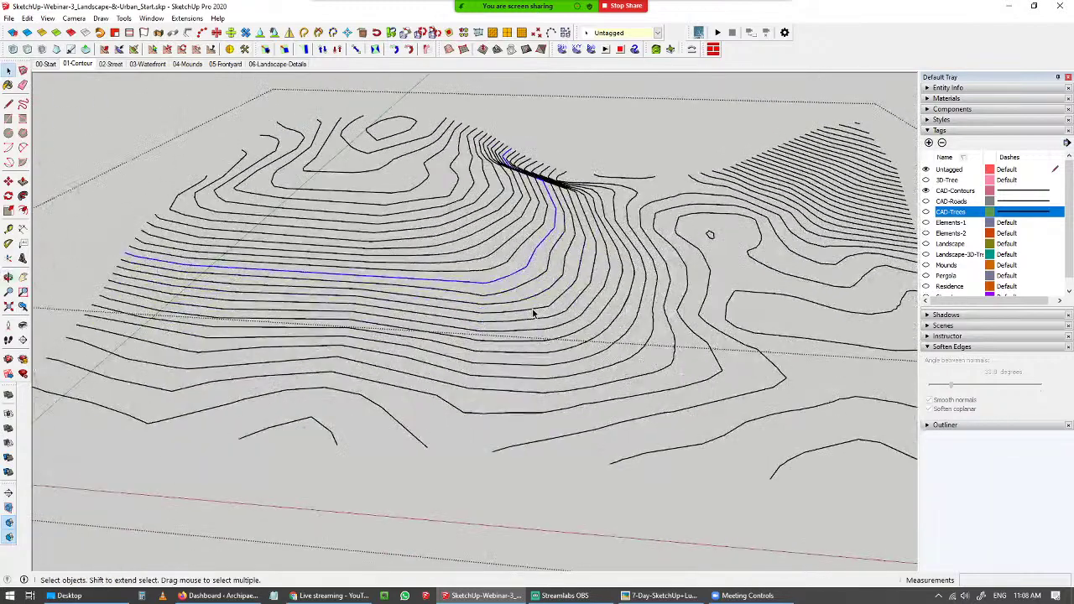
shift+click(523, 330)
shift+click(495, 376)
scroll(495, 375, down, 5)
middle_drag(492, 364, 395, 324)
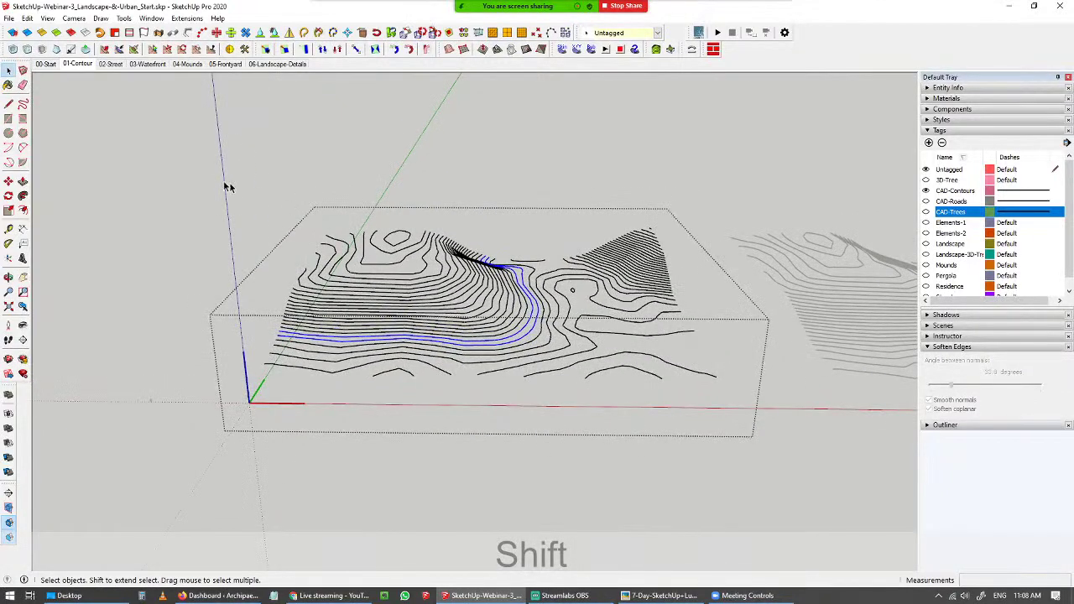
- Select all simplified contours, float the Sandbox tools over the model, and generate a terrain surface from the contours
drag(236, 189, 742, 427)
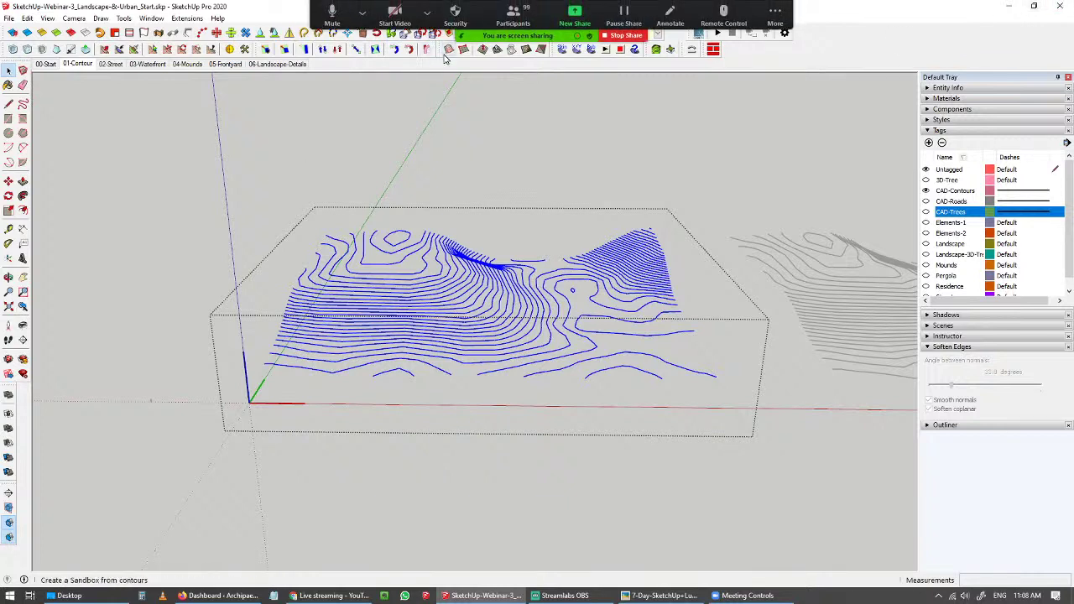
drag(445, 52, 413, 129)
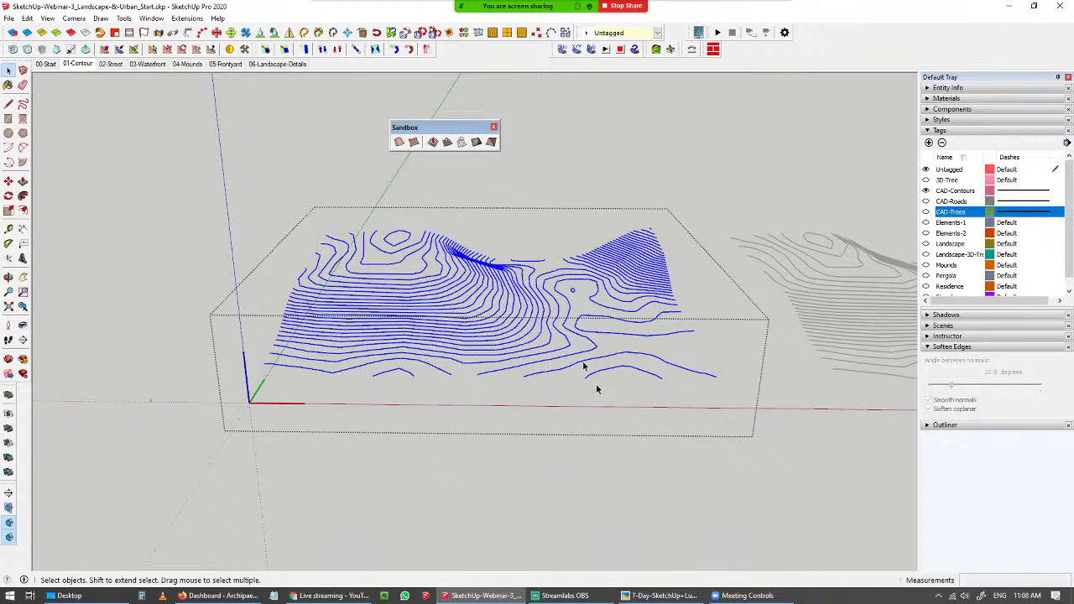
click(400, 142)
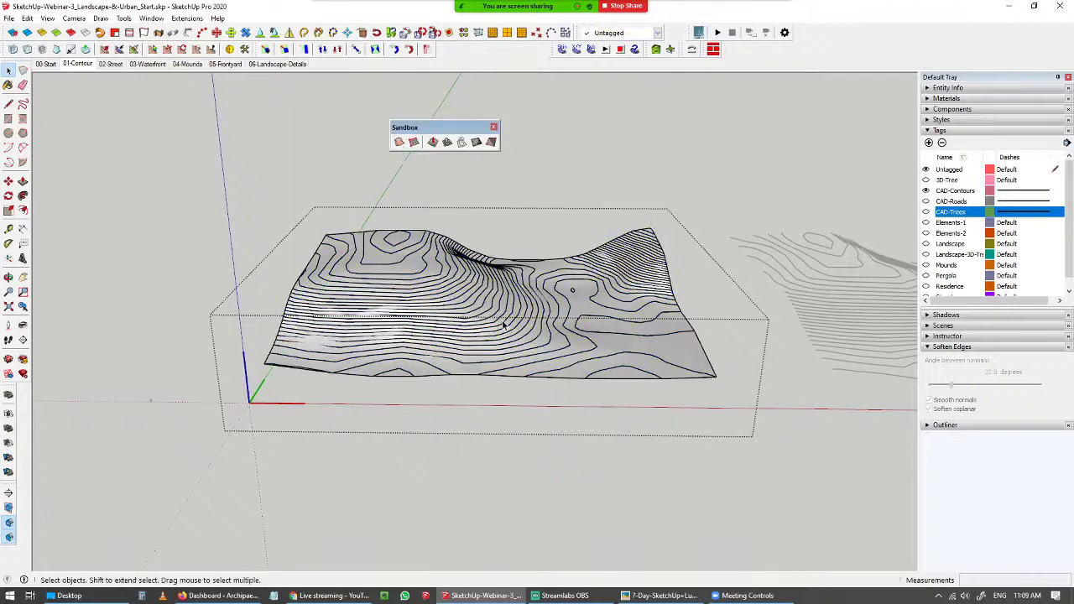
- Examine the generated terrain surface up close and from several angles
scroll(503, 325, up, 5)
middle_drag(463, 295, 243, 300)
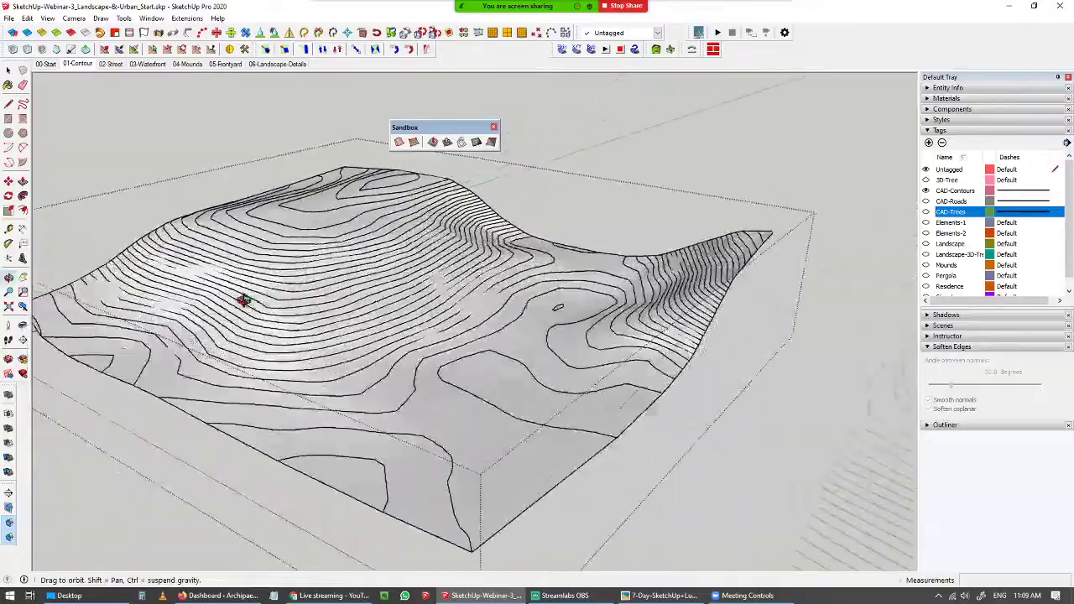
scroll(386, 201, up, 4)
middle_drag(509, 207, 621, 227)
scroll(520, 240, up, 3)
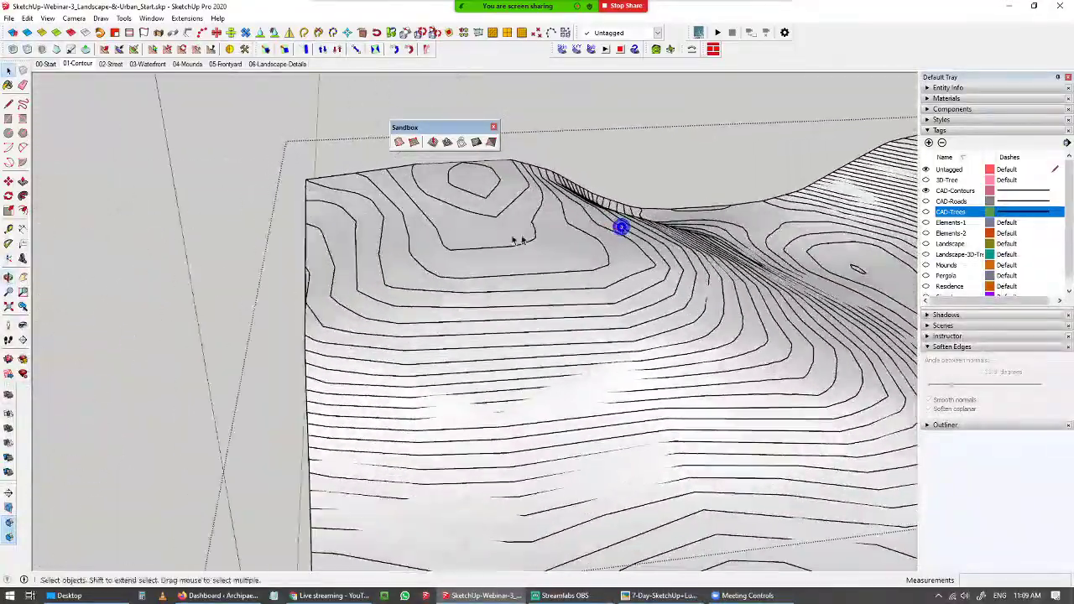
scroll(520, 241, down, 3)
middle_drag(523, 241, 436, 262)
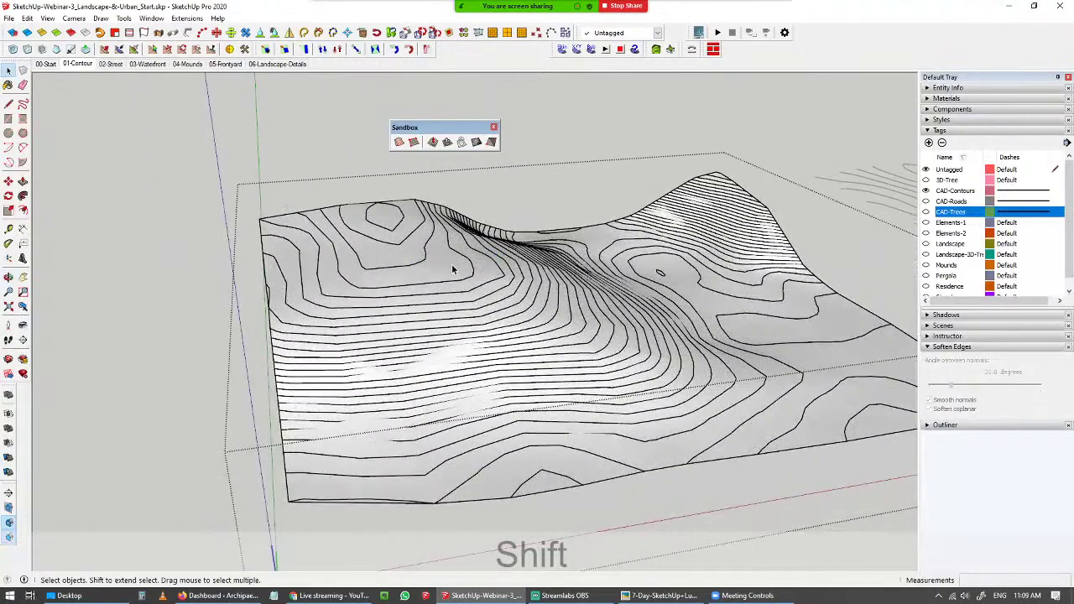
- Try moving the terrain surface upward, away from its contour lines
click(453, 268)
key(m)
click(445, 265)
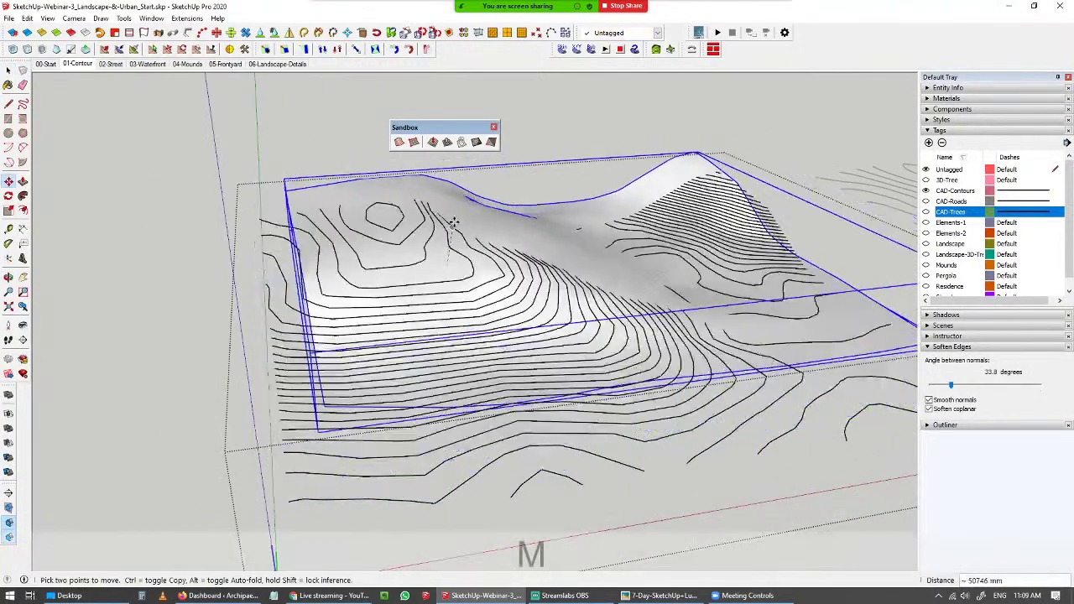
click(446, 232)
key(space)
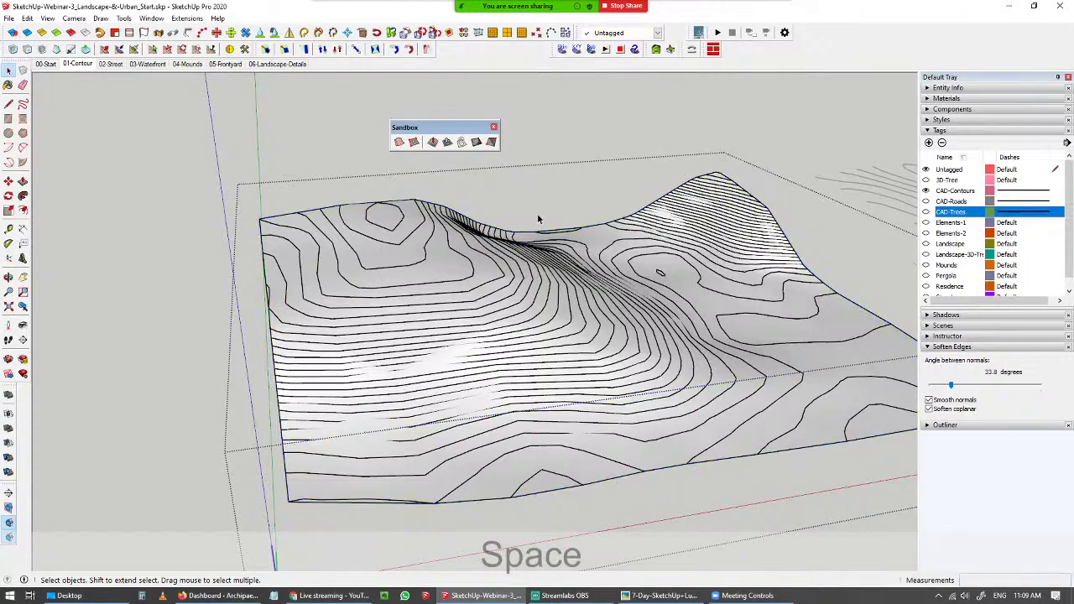
- Open the untouched contour group beside the grey Sandbox terrain for editing
middle_drag(538, 219, 432, 307)
shift+middle_drag(684, 294, 443, 261)
click(471, 261)
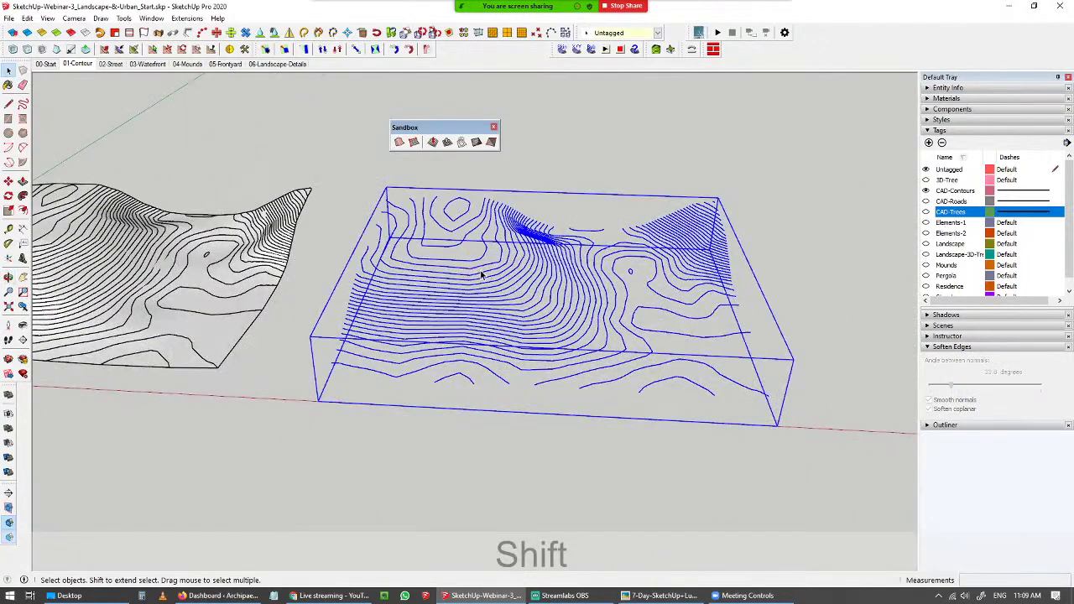
click(480, 262)
double_click(480, 261)
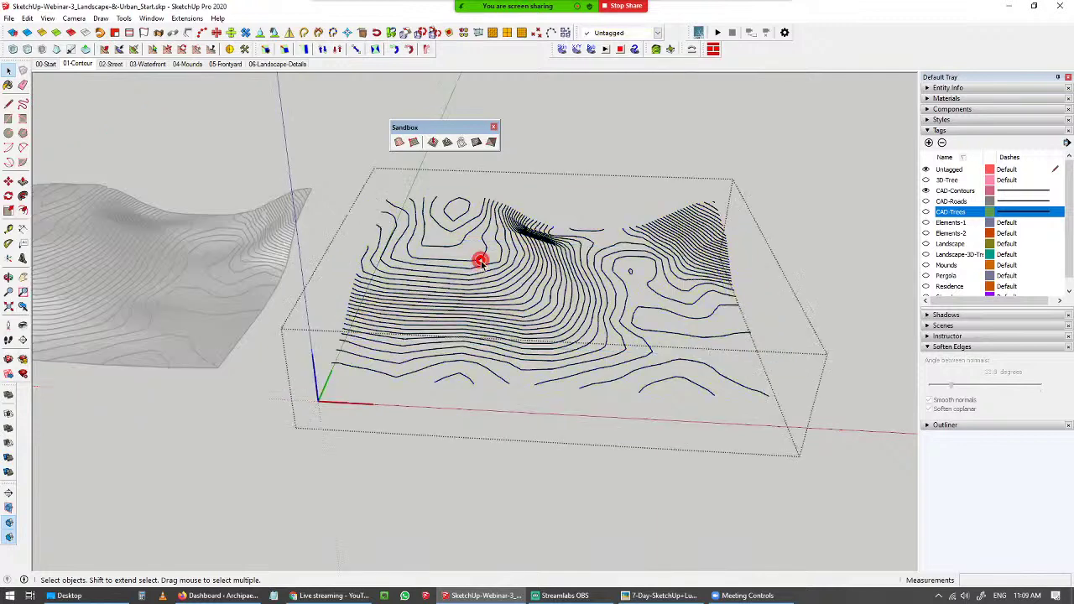
- Select all contour lines in the open group and run Simplify Contours with an angle of 6 degrees
drag(312, 155, 842, 447)
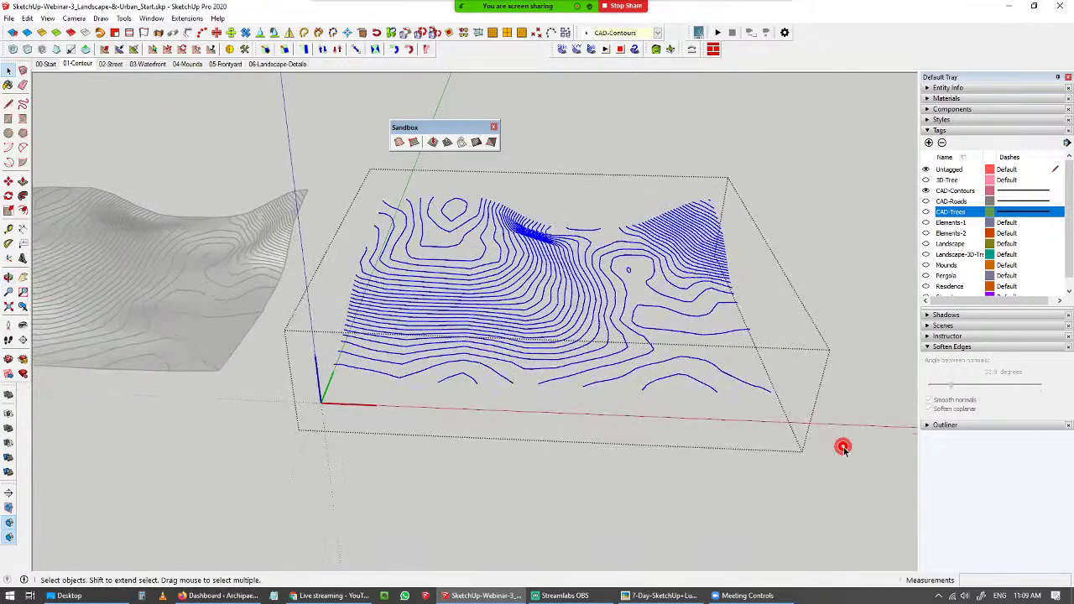
drag(552, 351, 452, 269)
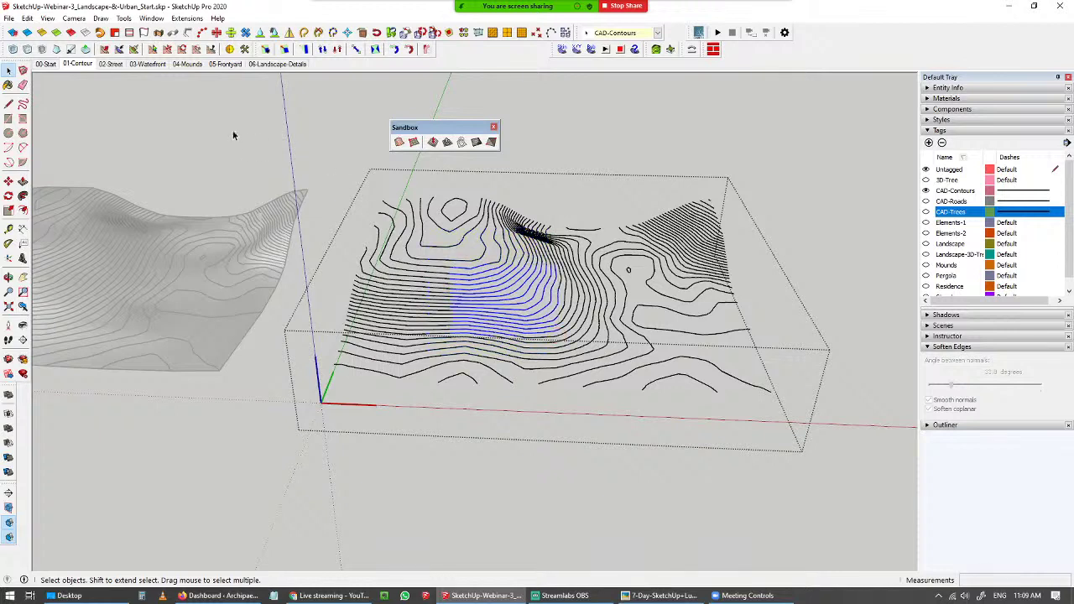
drag(234, 135, 815, 445)
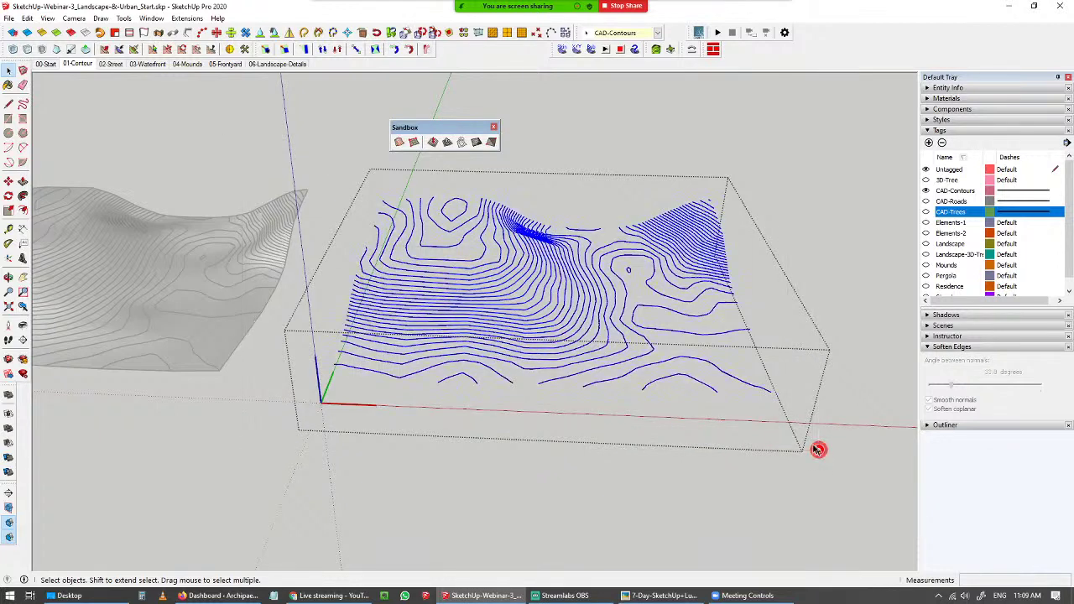
click(188, 20)
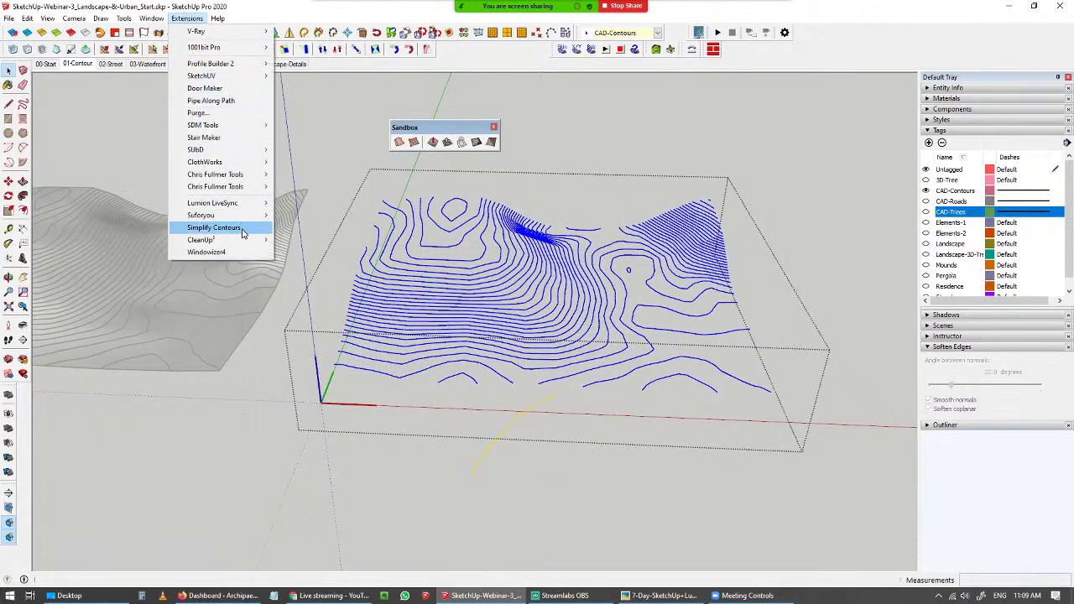
click(214, 229)
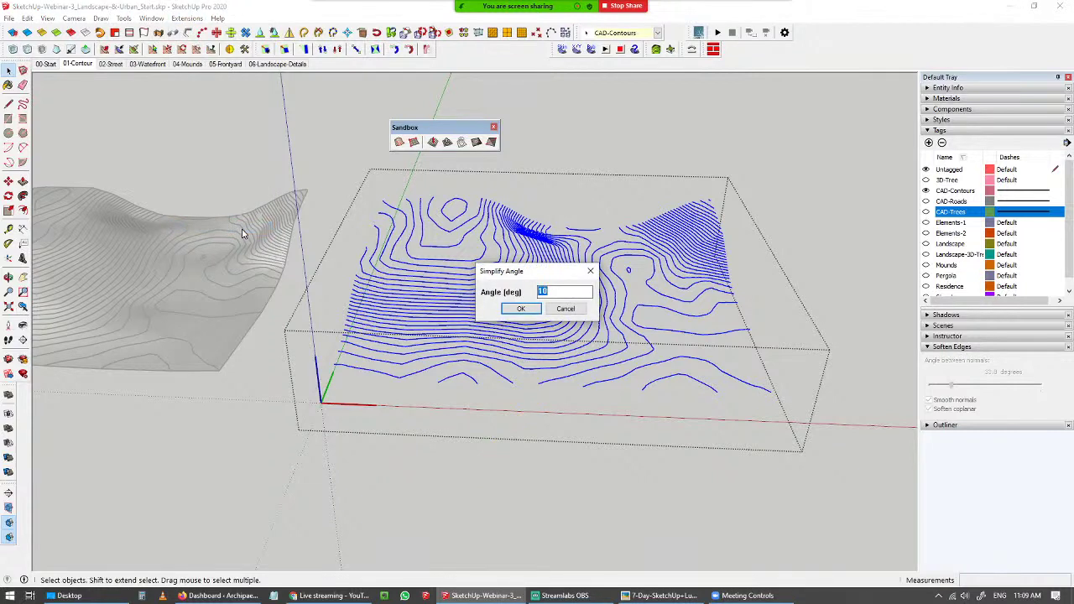
text(6)
click(521, 310)
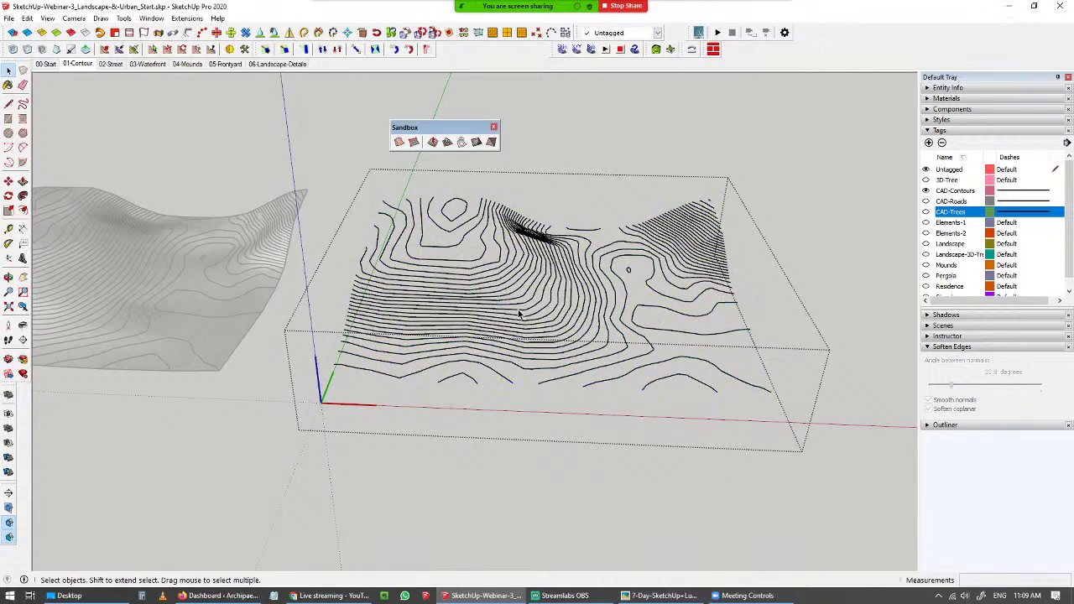
- Check the simplified contours in the open group by selecting a few individual lines on the slope
scroll(519, 314, up, 2)
click(506, 313)
click(459, 308)
click(450, 275)
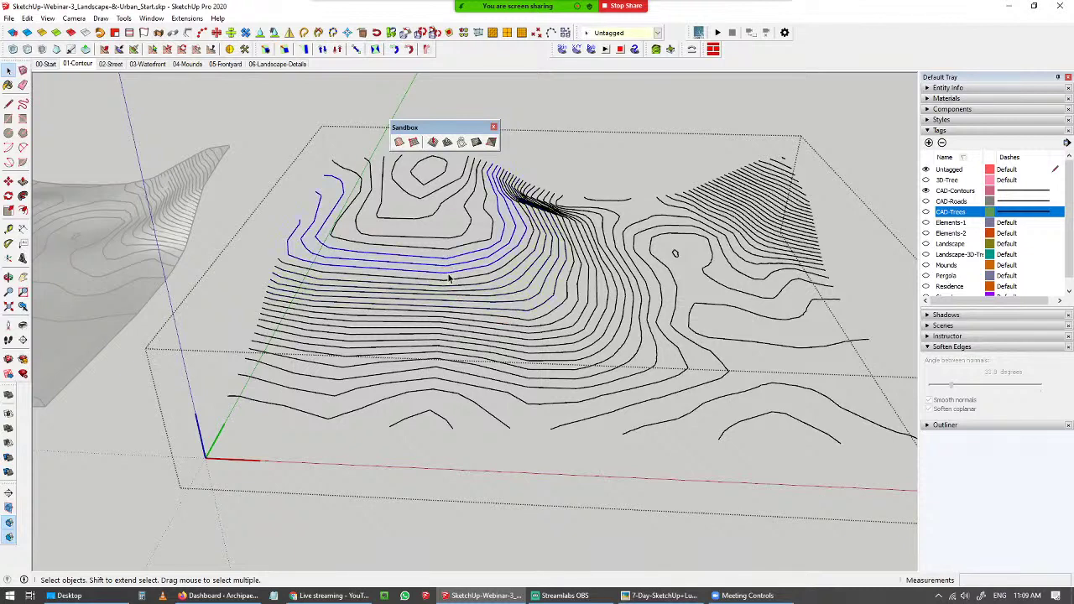
- Select all the simplified contours in the group and dock the floating Sandbox tools
scroll(450, 277, down, 2)
drag(289, 161, 843, 437)
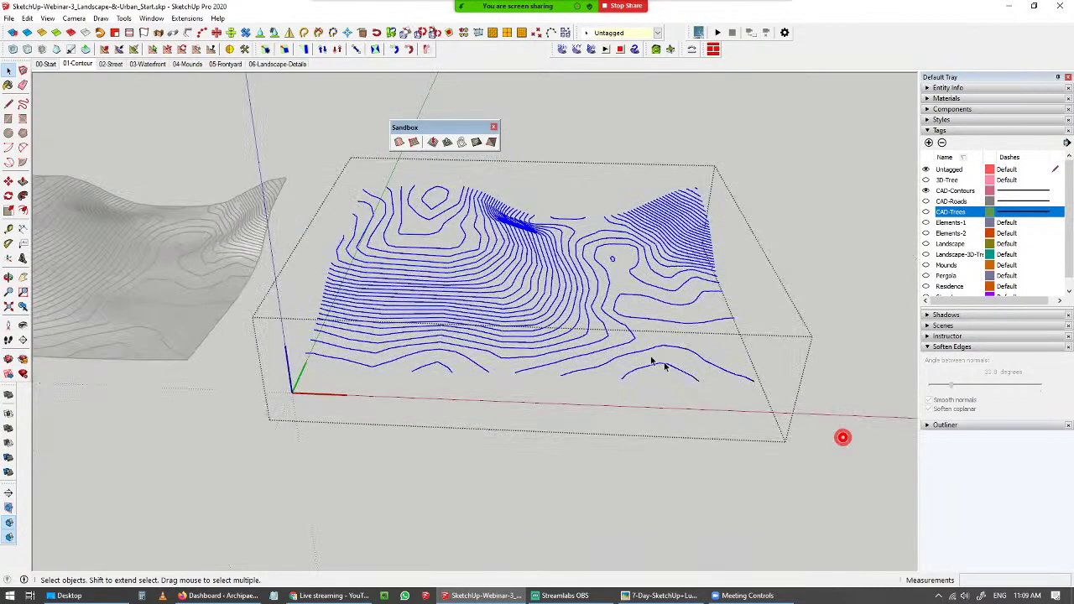
drag(235, 120, 811, 454)
drag(472, 127, 522, 51)
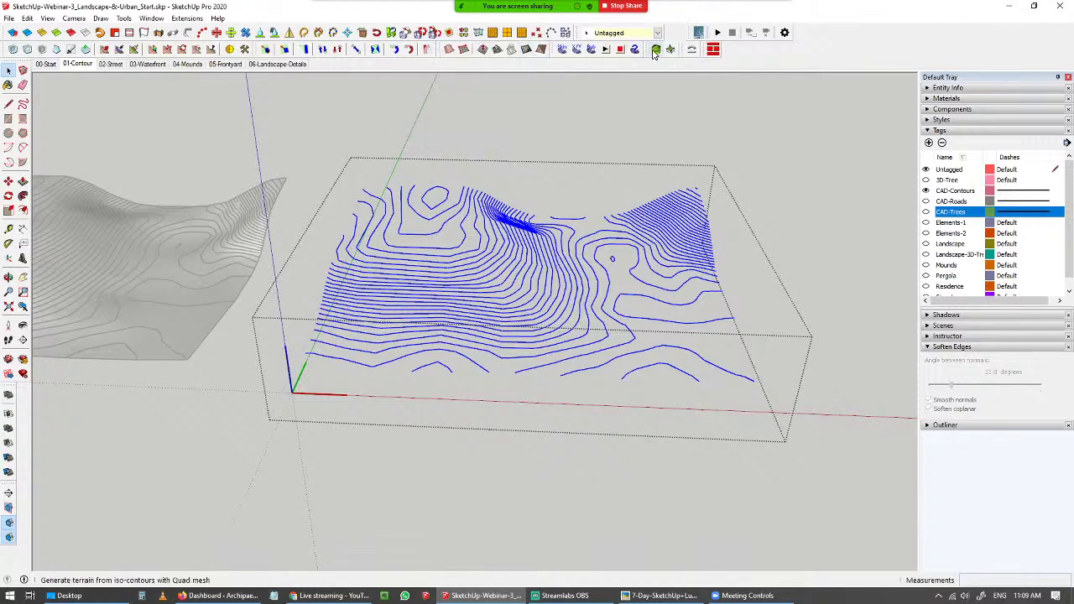
- Float the TopoShaper tools over the model and start a QuadMesh terrain from the selected contours, accepting the temporary layer change
drag(656, 52, 542, 135)
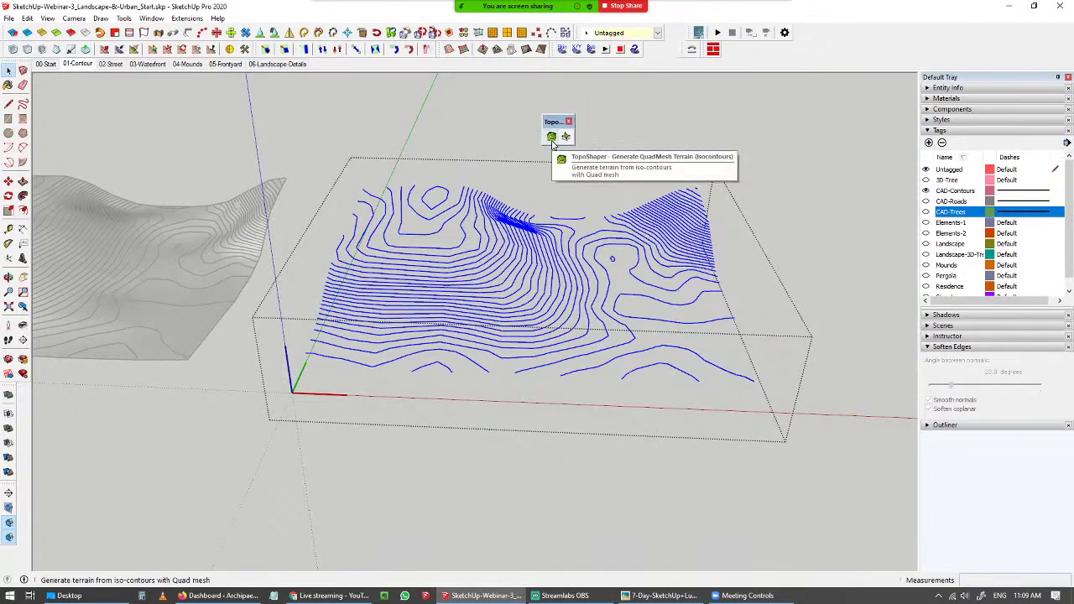
click(551, 138)
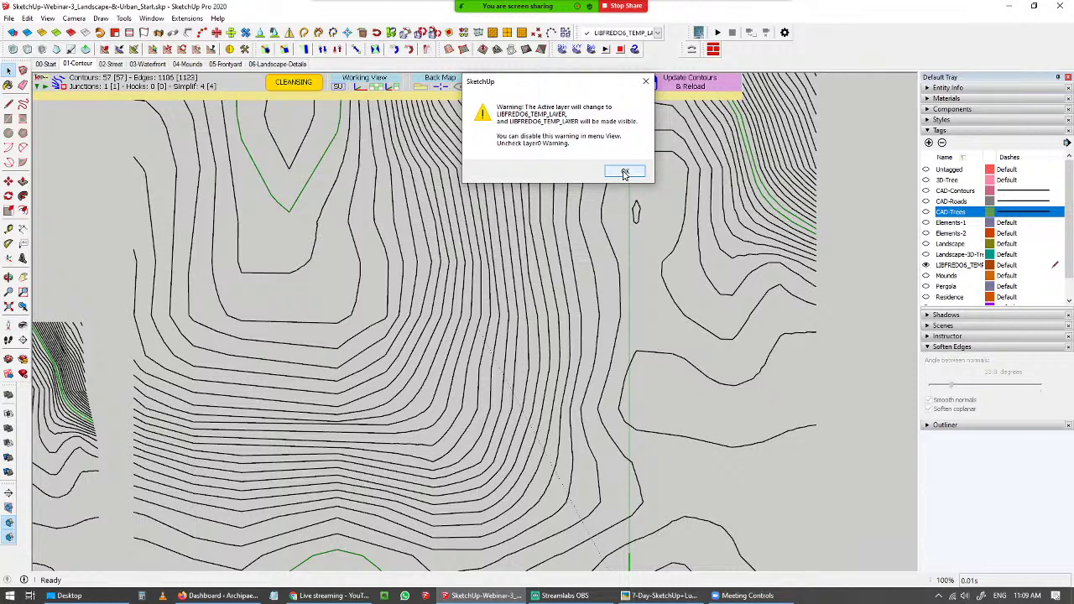
click(625, 172)
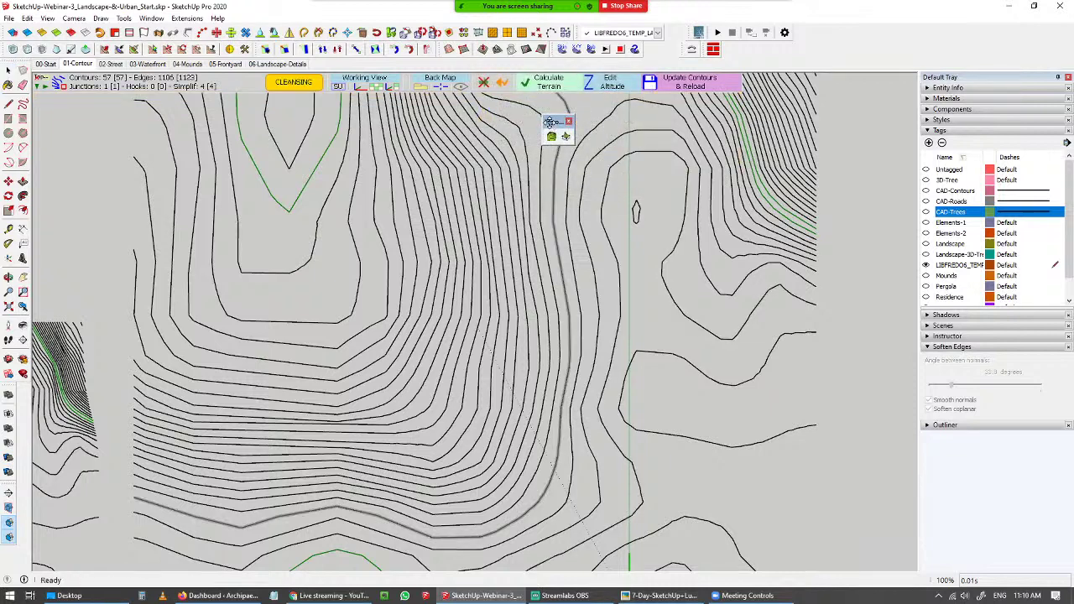
- Calculate the terrain from the loaded contours, generate it from the preview, and exit TopoShaper
drag(550, 124, 726, 133)
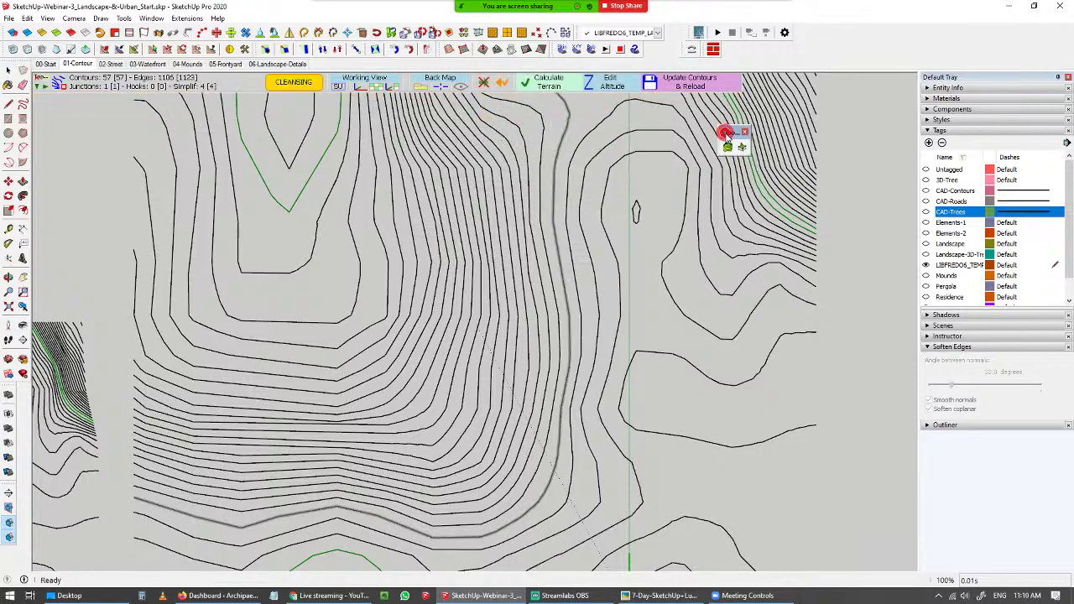
click(549, 84)
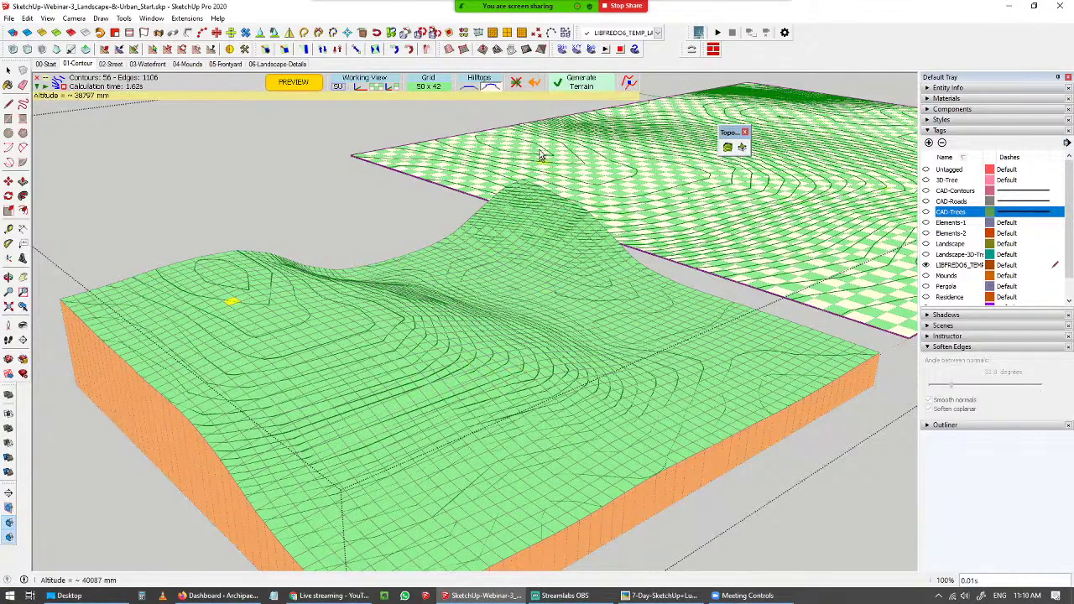
click(581, 87)
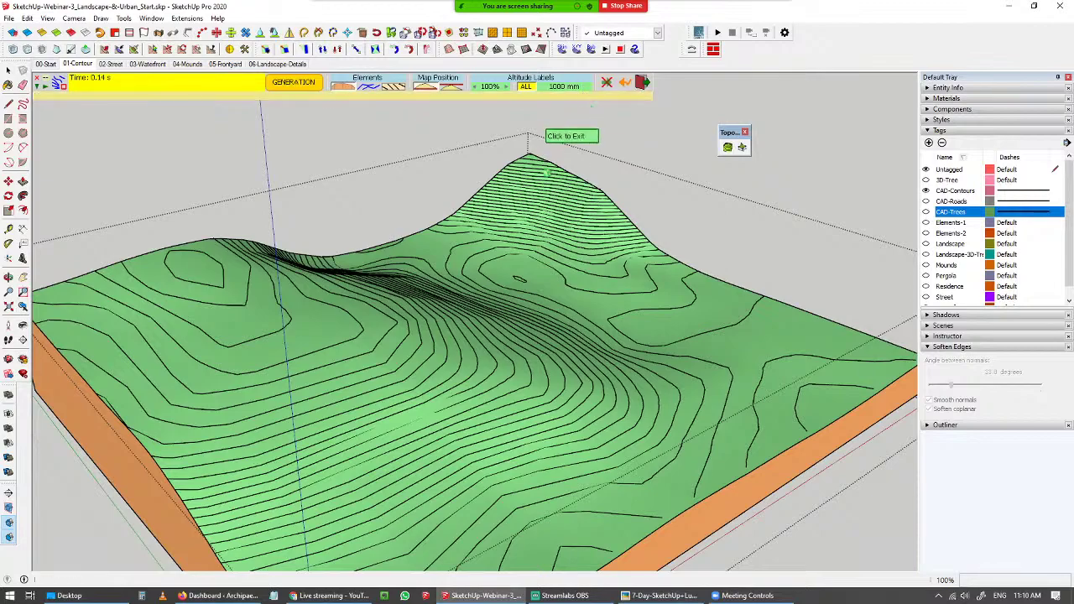
click(695, 139)
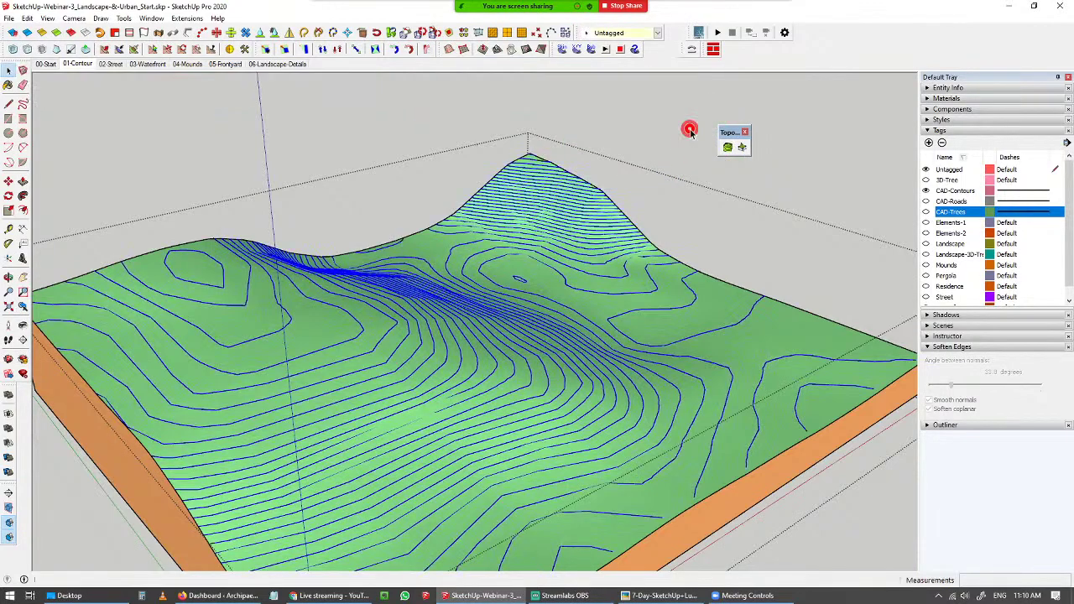
- Compare the green TopoShaper terrain with the grey Sandbox terrain from several angles
scroll(637, 243, down, 4)
mouse_move(638, 243)
middle_down()
mouse_move(624, 211)
mouse_move(341, 281)
mouse_move(473, 286)
middle_up()
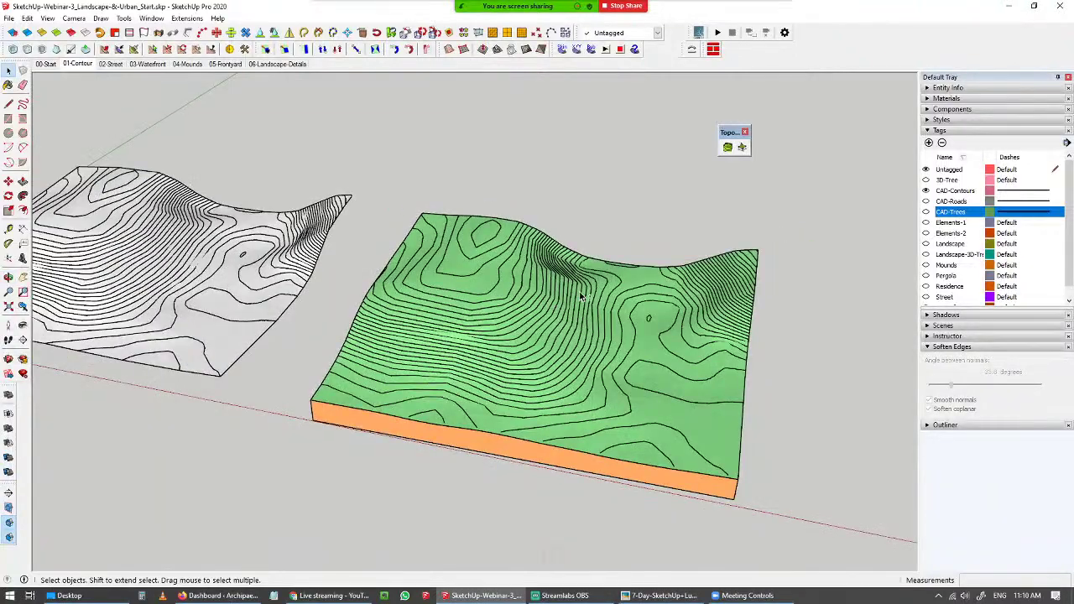
shift+middle_drag(581, 296, 668, 309)
scroll(572, 310, up, 3)
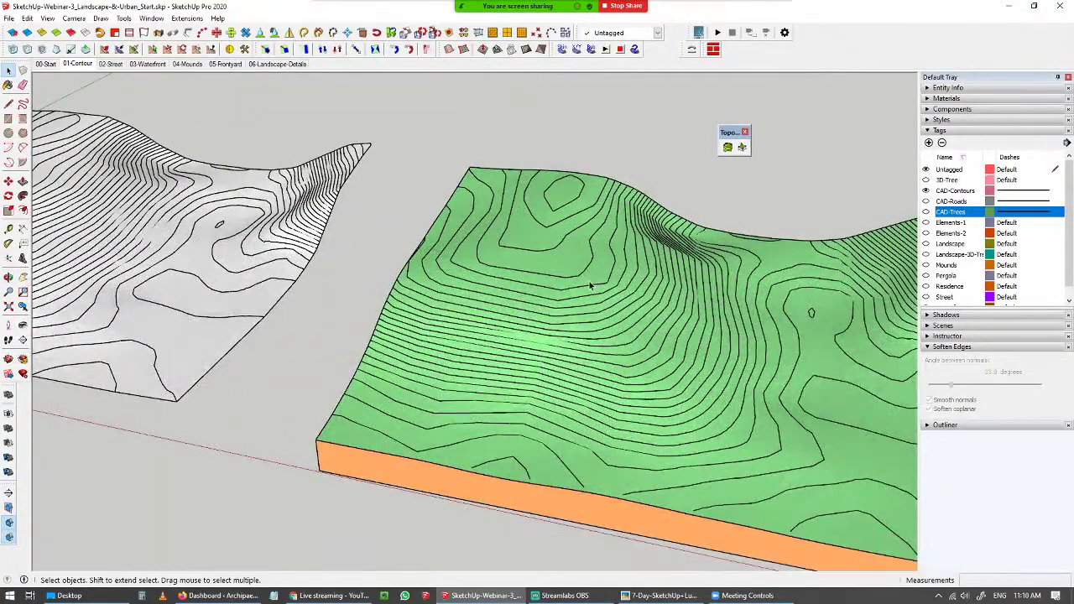
scroll(590, 286, down, 3)
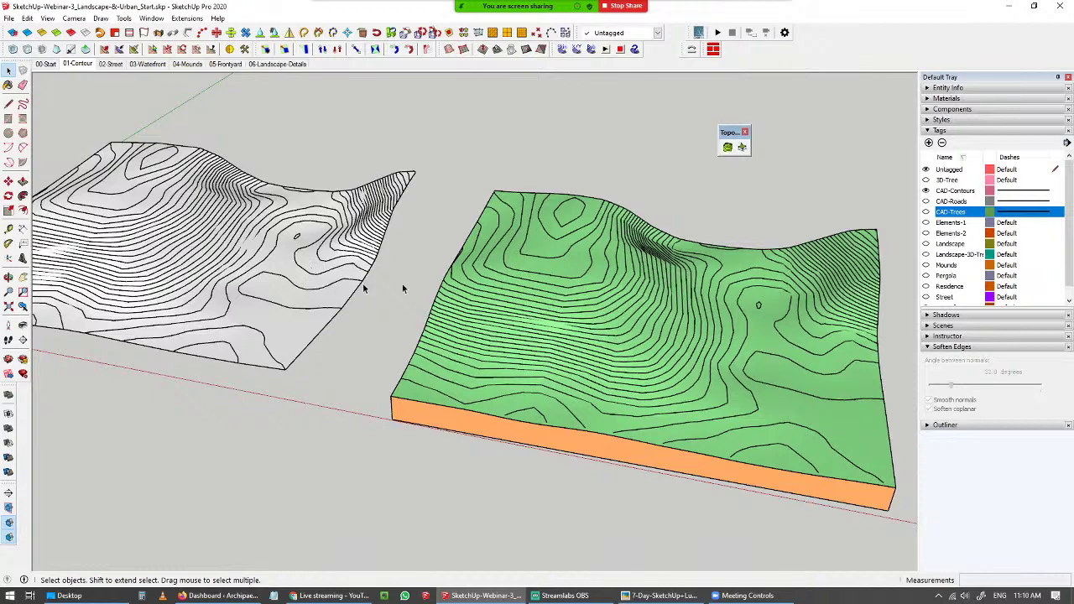
shift+middle_drag(379, 291, 448, 317)
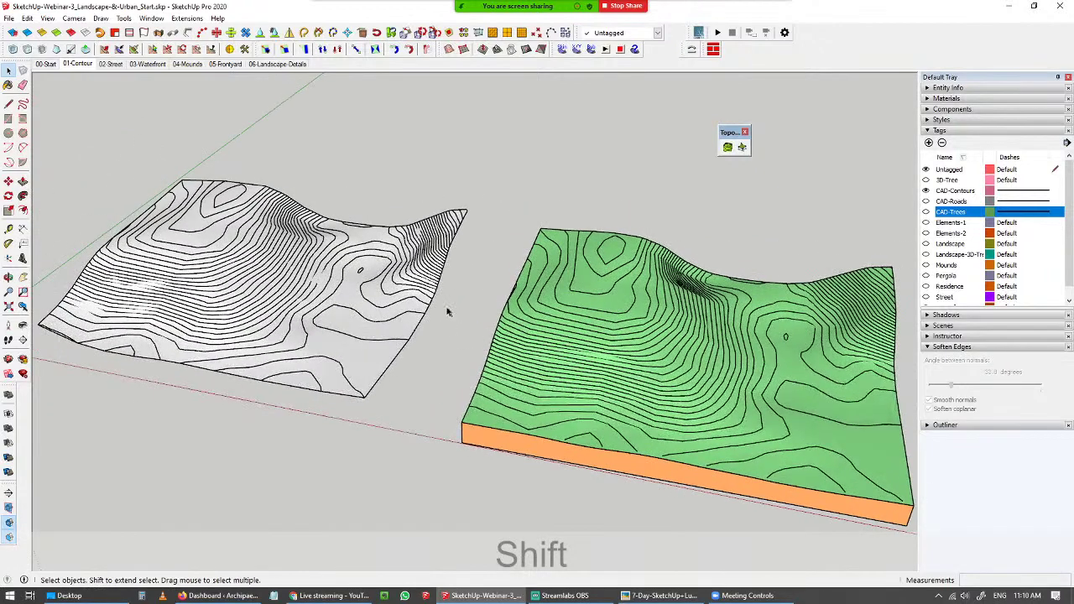
- Show hidden geometry and examine the triangulation of the grey Sandbox terrain up close
click(44, 18)
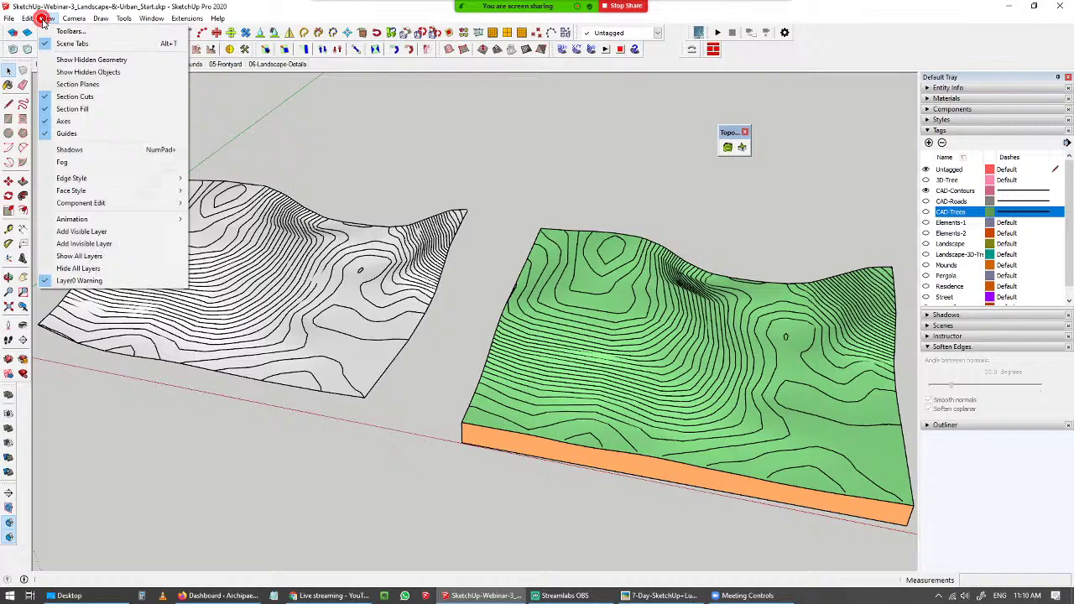
click(102, 63)
scroll(329, 353, up, 5)
shift+middle_drag(344, 353, 505, 368)
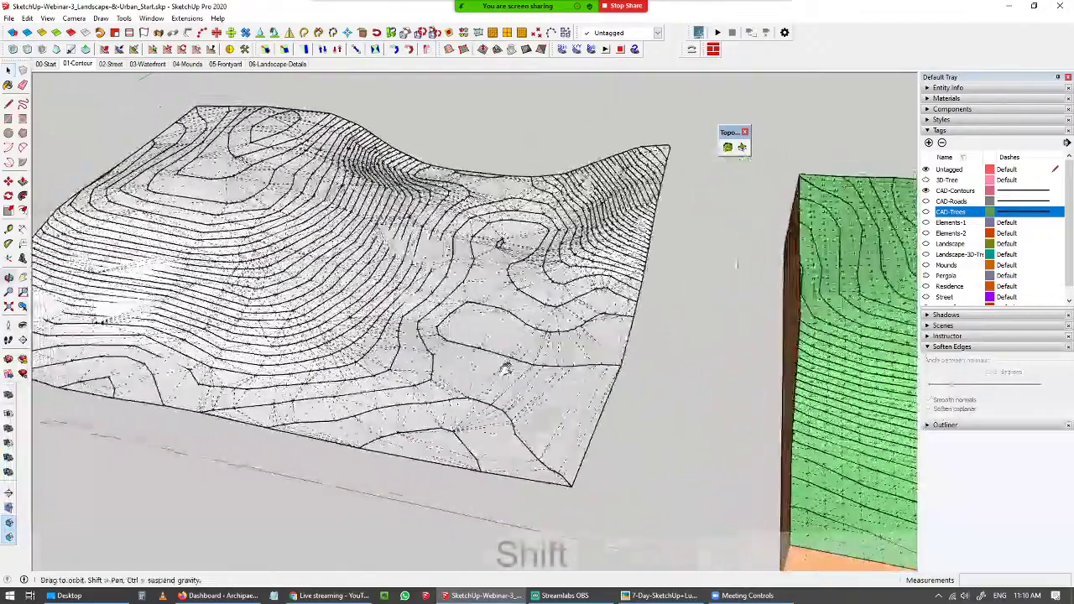
scroll(504, 366, up, 5)
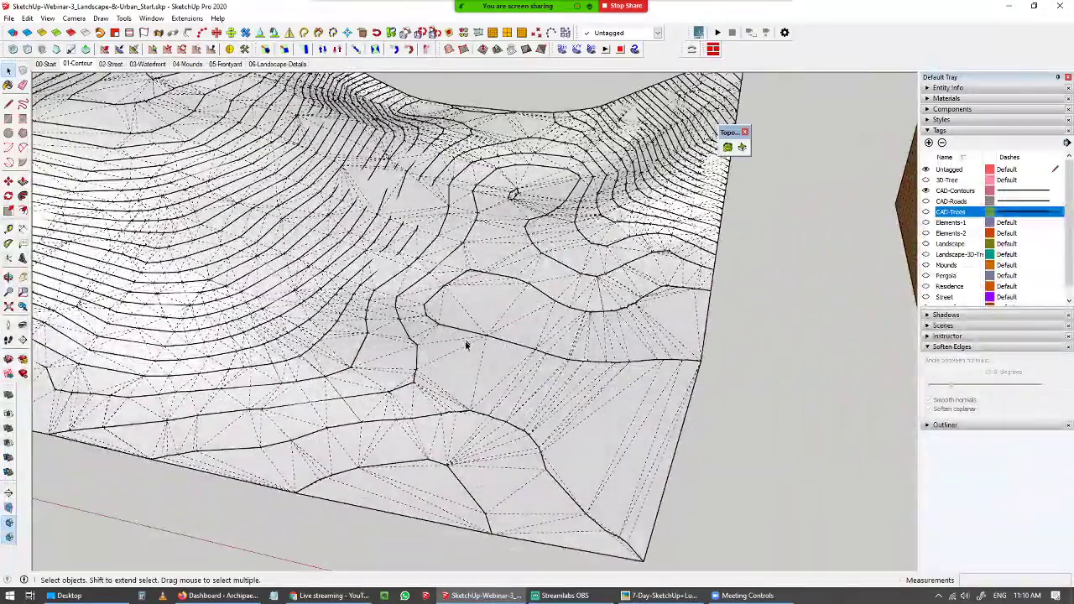
shift+middle_drag(486, 364, 614, 457)
scroll(614, 458, up, 3)
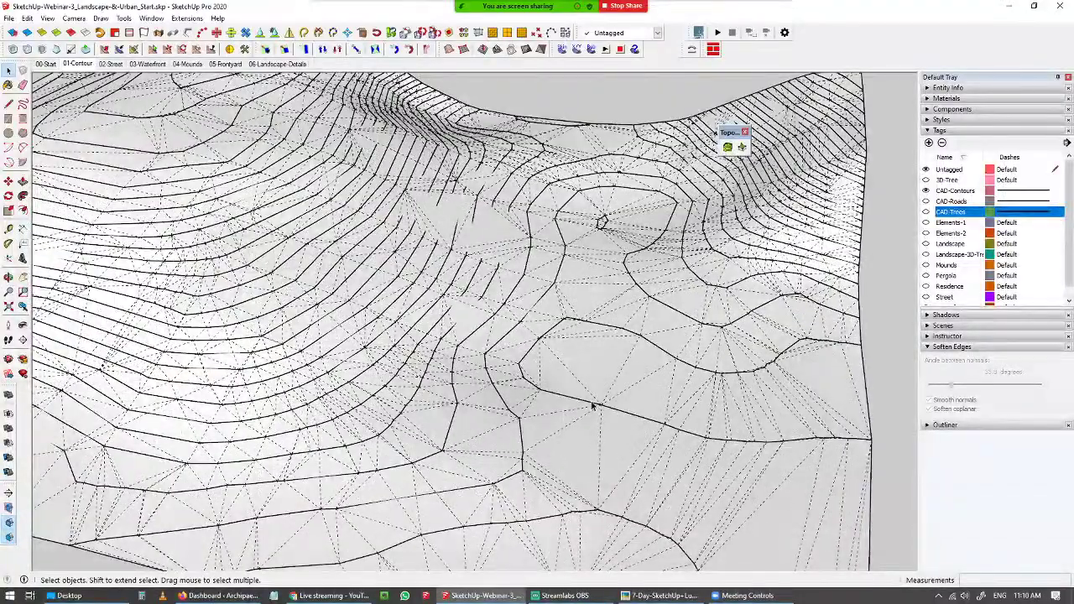
middle_drag(537, 478, 476, 346)
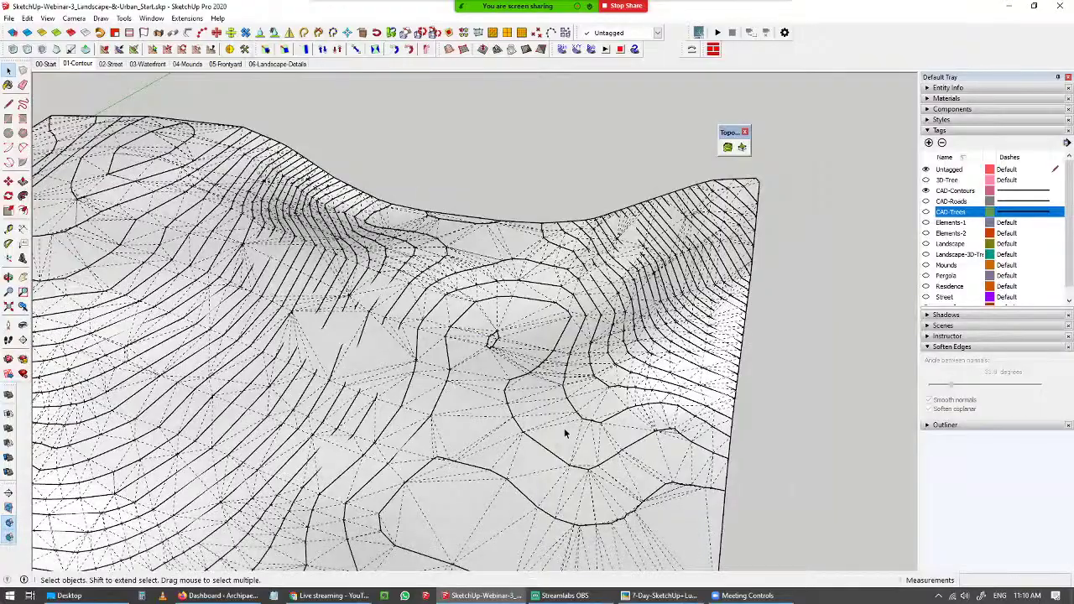
shift+middle_drag(587, 424, 635, 321)
scroll(540, 360, down, 2)
shift+middle_drag(540, 360, 640, 352)
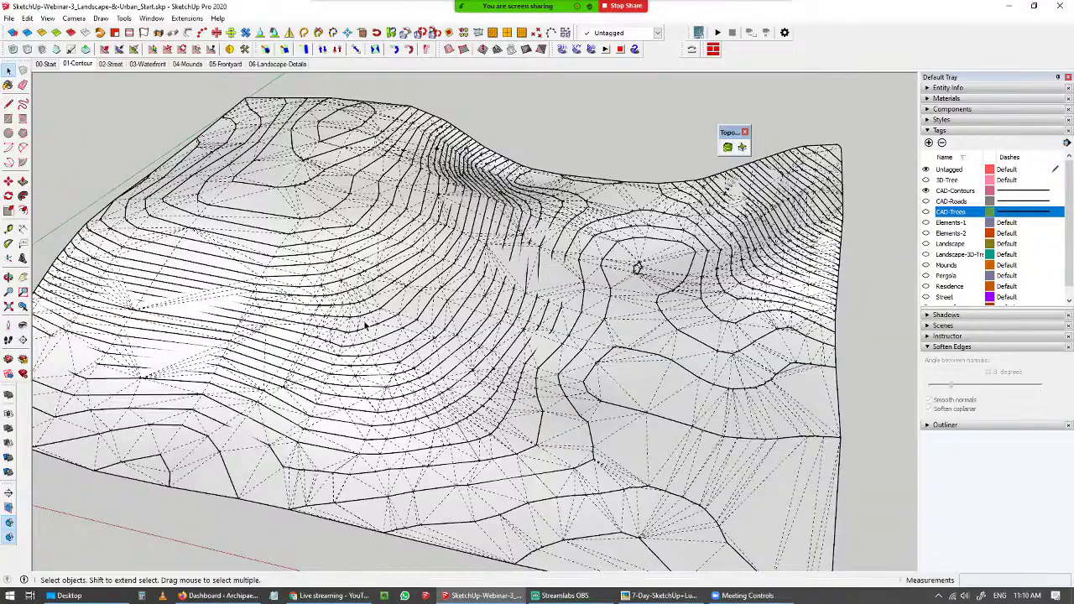
- Examine the mesh grid of the green TopoShaper terrain with hidden geometry shown
scroll(366, 325, down, 2)
shift+middle_drag(856, 420, 151, 319)
middle_drag(361, 335, 420, 332)
scroll(470, 348, up, 3)
scroll(458, 339, down, 2)
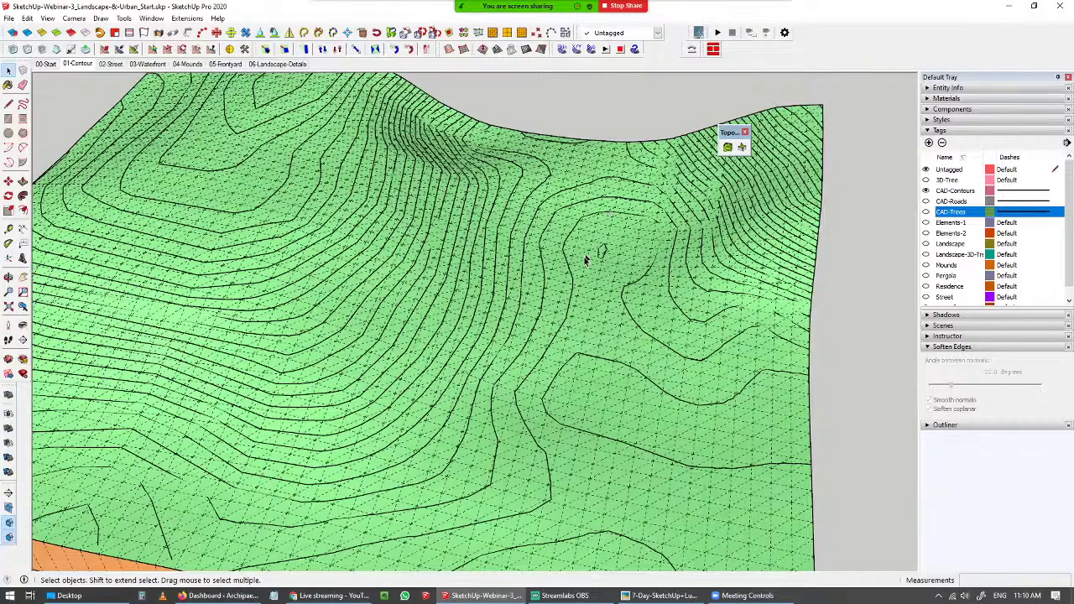
middle_drag(576, 295, 473, 283)
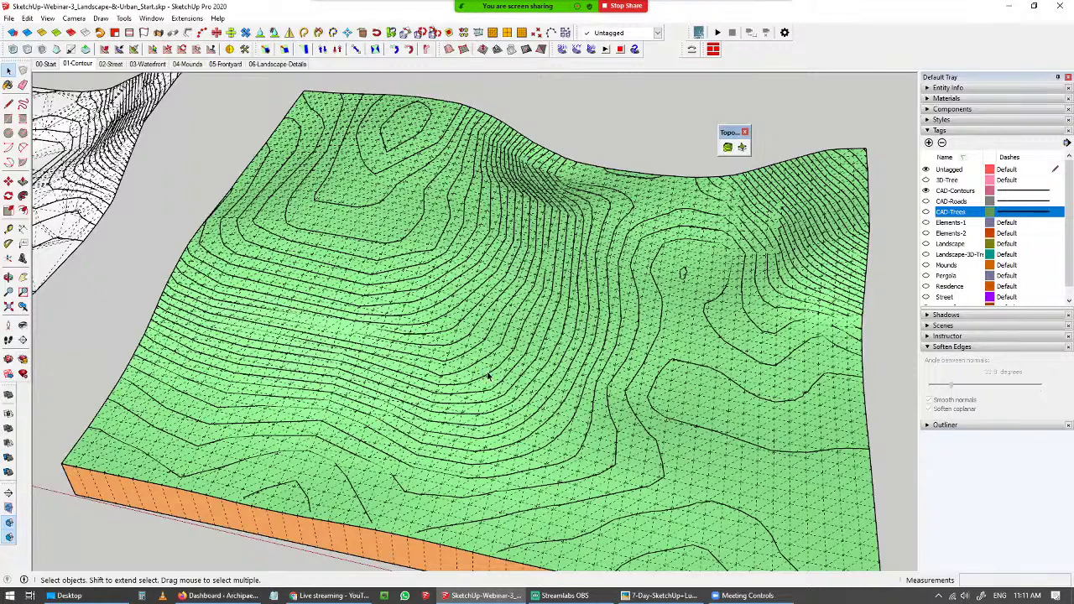
- Turn off hidden geometry and review both terrains side by side
click(47, 18)
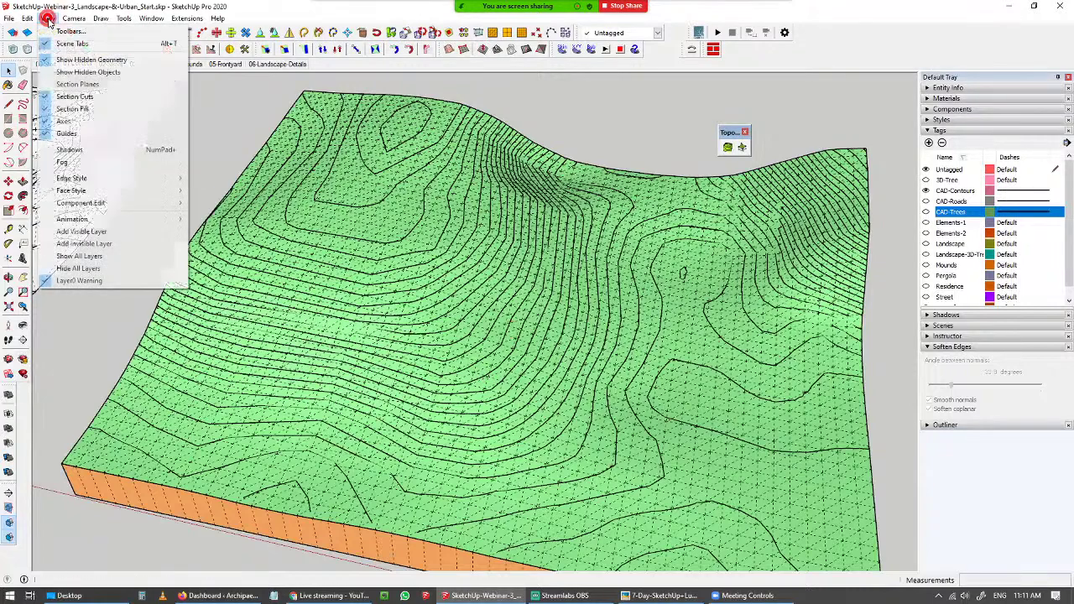
click(93, 59)
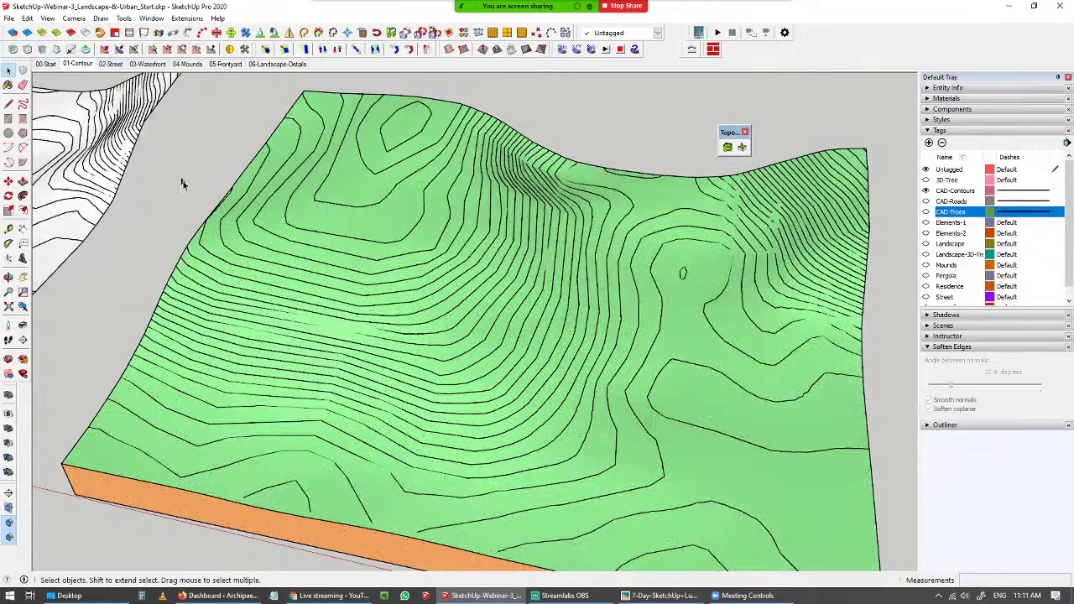
scroll(190, 212, down, 5)
middle_drag(381, 285, 527, 249)
shift+middle_drag(347, 311, 555, 375)
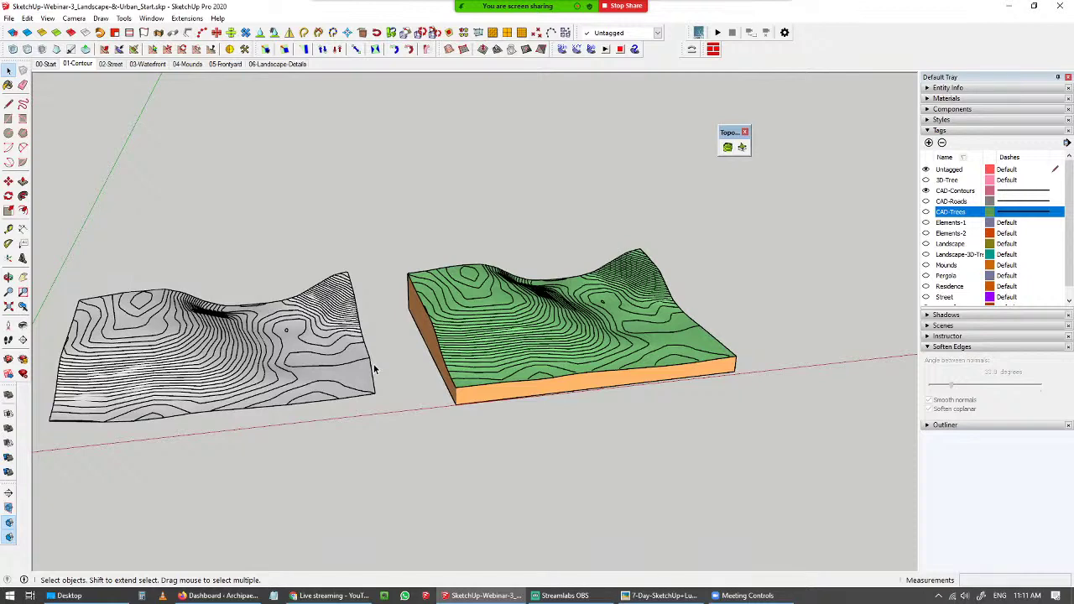
middle_drag(551, 368, 445, 380)
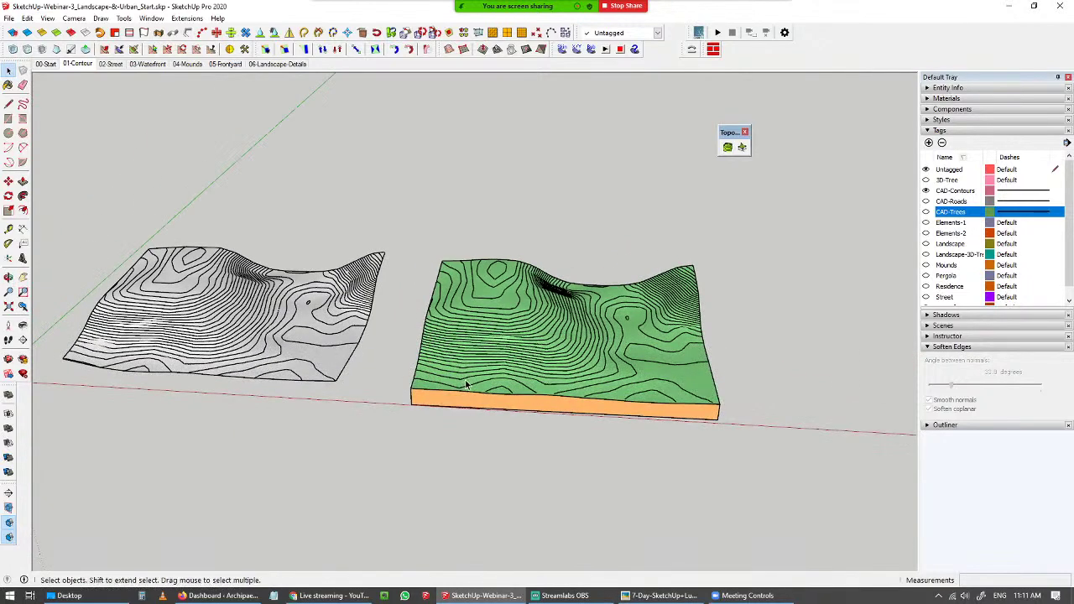
scroll(561, 412, up, 5)
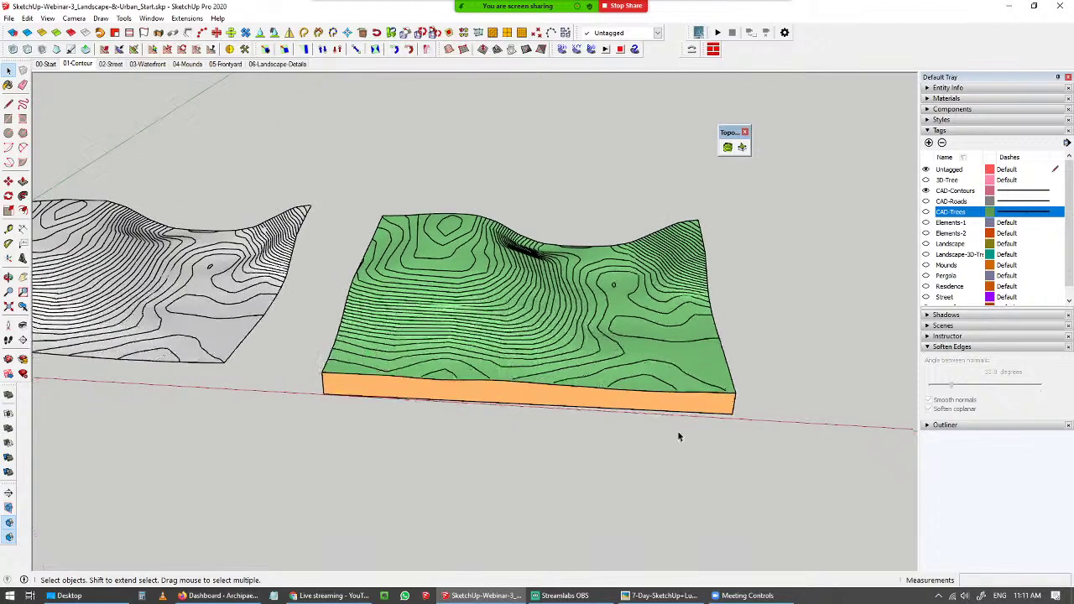
- Make the CAD-Roads tag visible and view the road outline from underneath the green terrain
shift+middle_drag(527, 386, 496, 410)
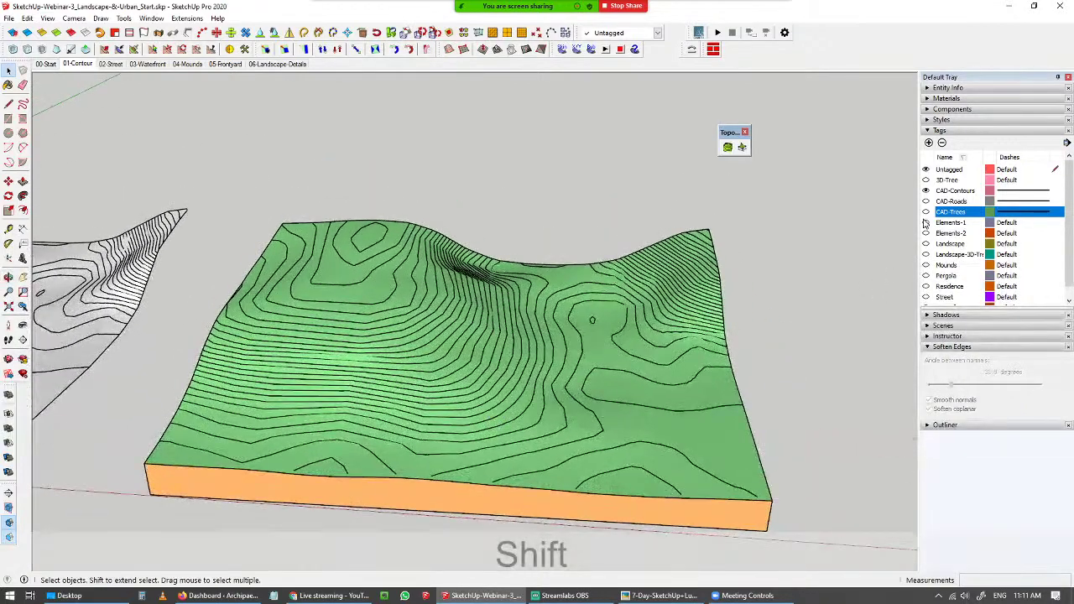
click(949, 202)
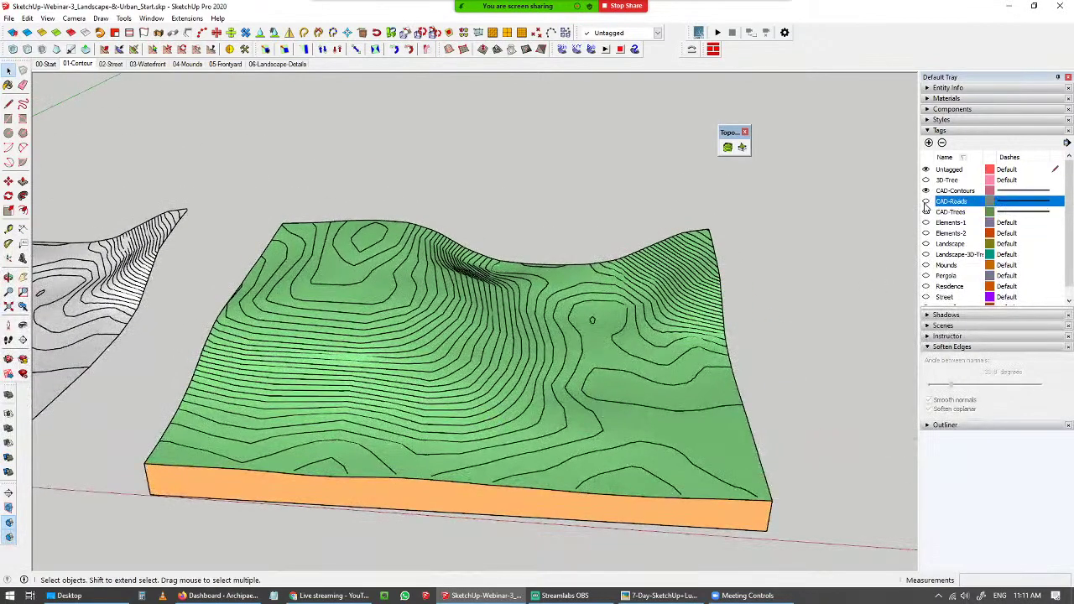
click(927, 202)
middle_drag(530, 380, 532, 264)
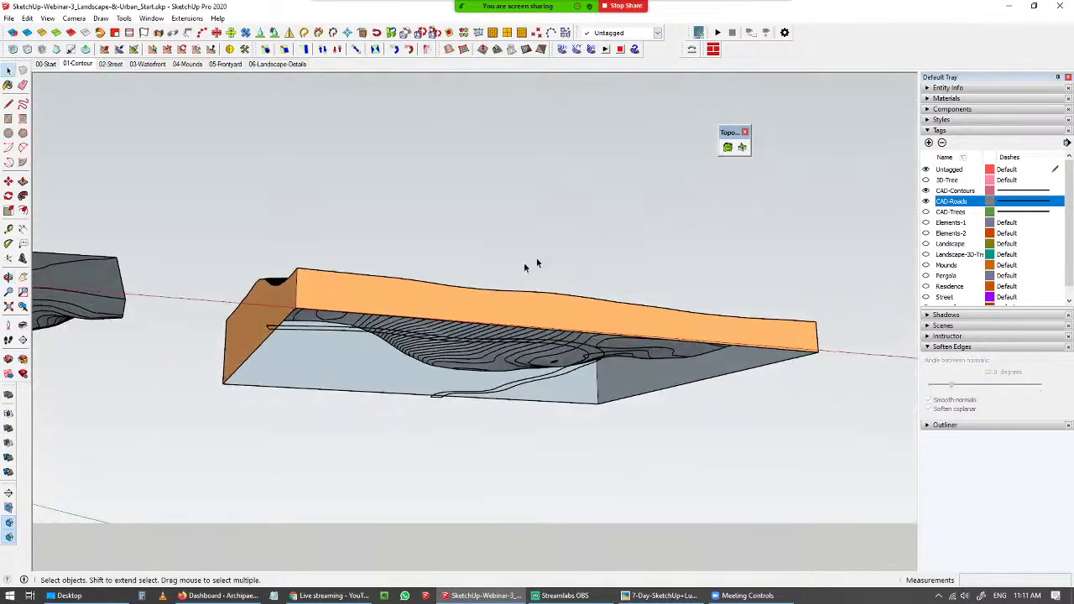
- Open the CAD group and move the road outline straight up by about 60450 mm so it floats above the green terrain
scroll(297, 333, up, 3)
click(295, 316)
double_click(295, 316)
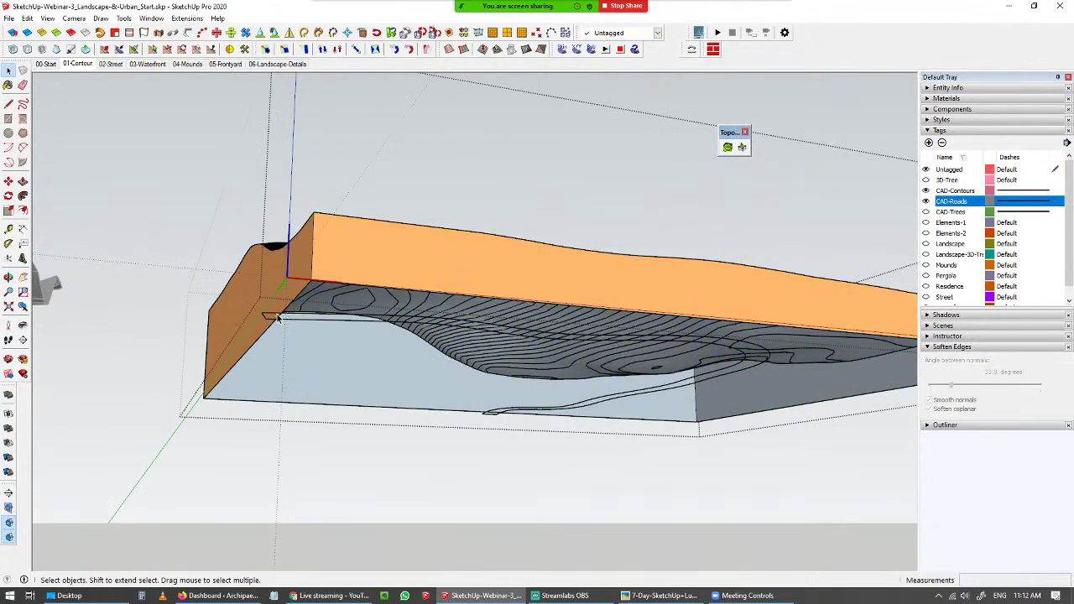
mouse_move(280, 319)
middle_down()
mouse_move(300, 348)
mouse_move(280, 312)
middle_up()
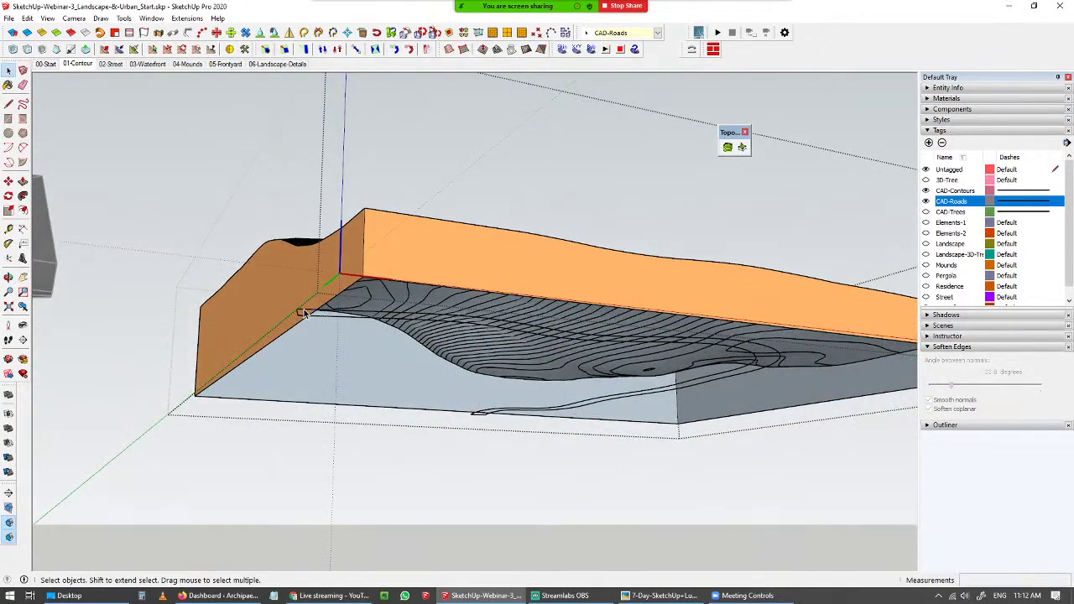
click(304, 311)
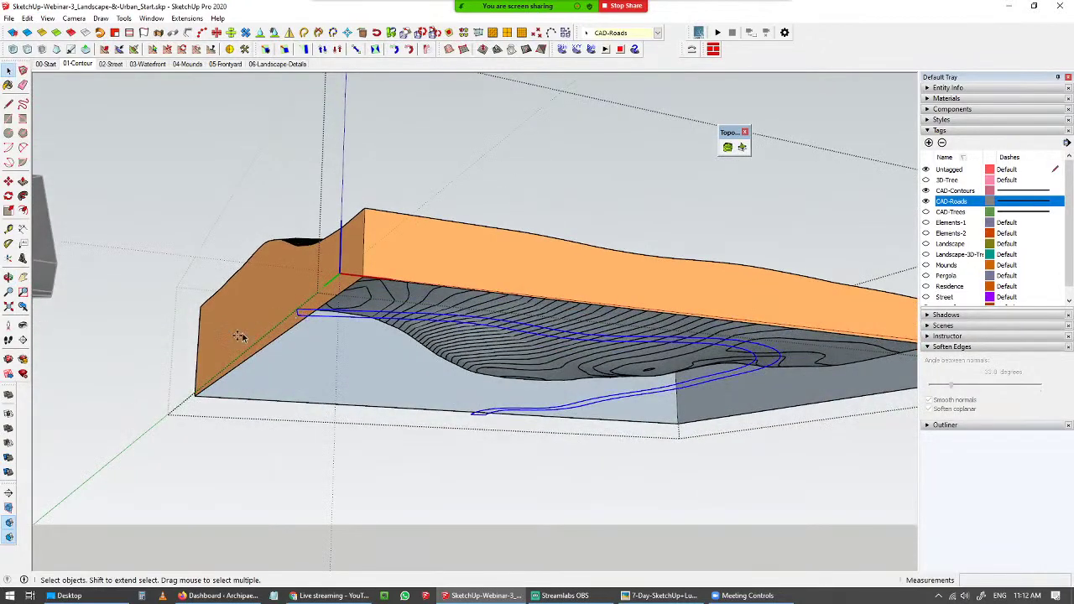
key(m)
middle_drag(120, 420, 125, 364)
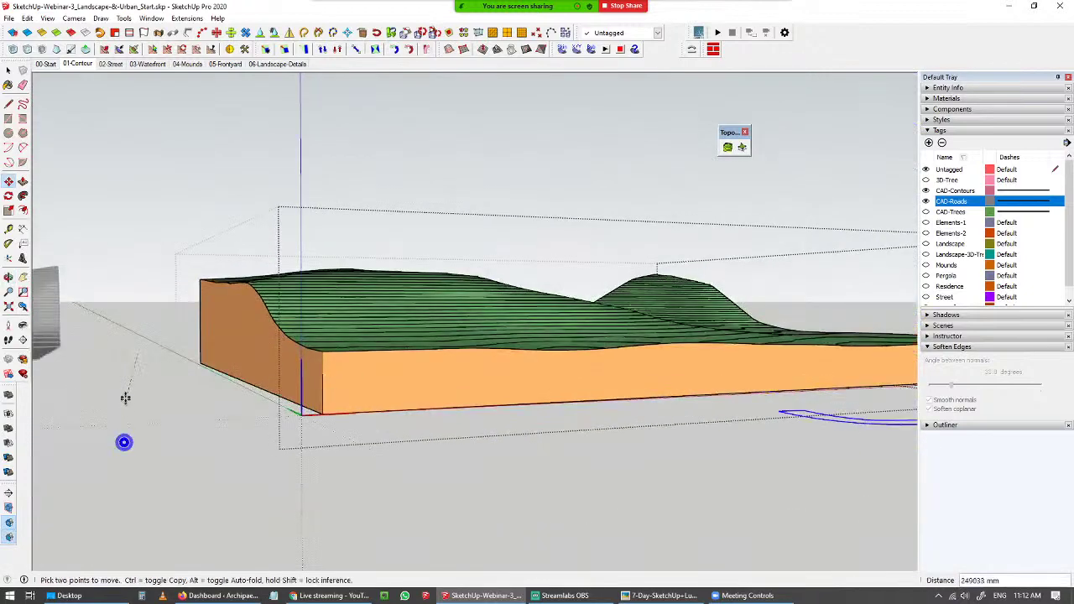
click(134, 348)
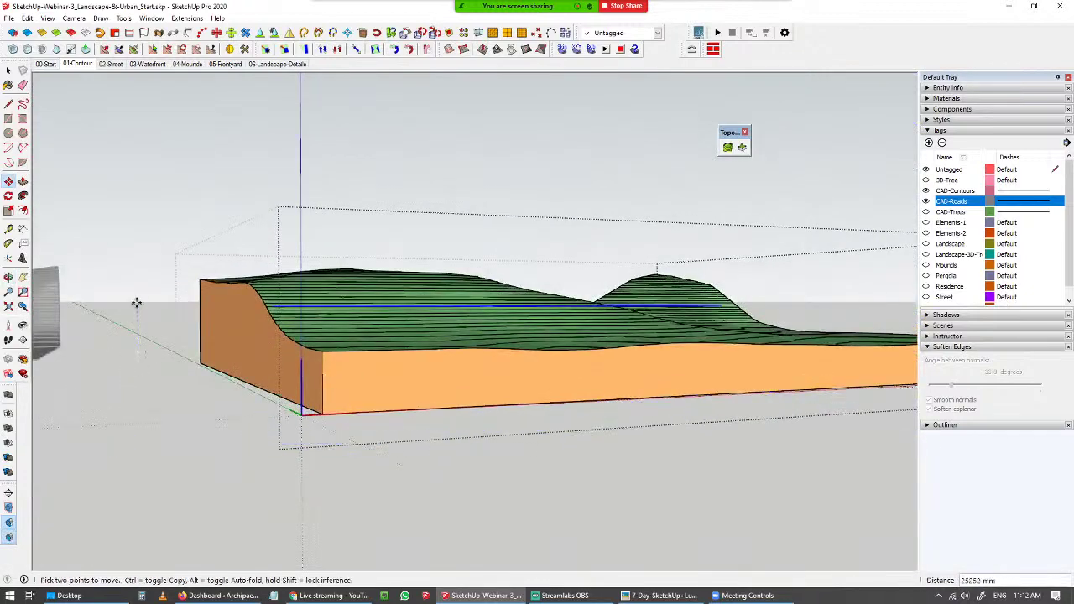
click(139, 235)
key(space)
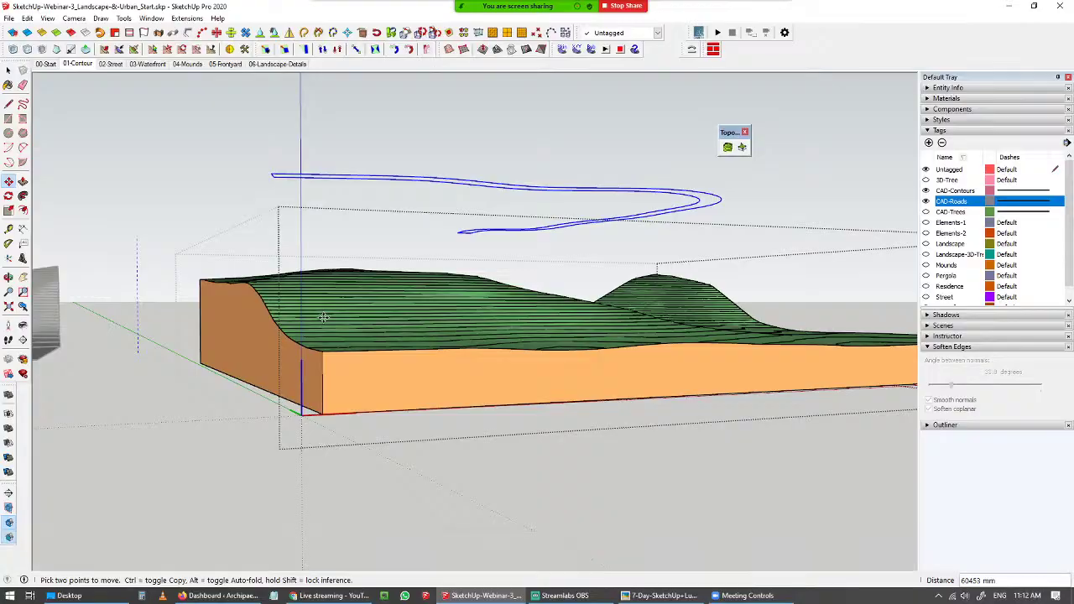
- Draw a 7000 mm line across the open end of the raised road outline so it fills with a face
middle_drag(328, 369, 246, 378)
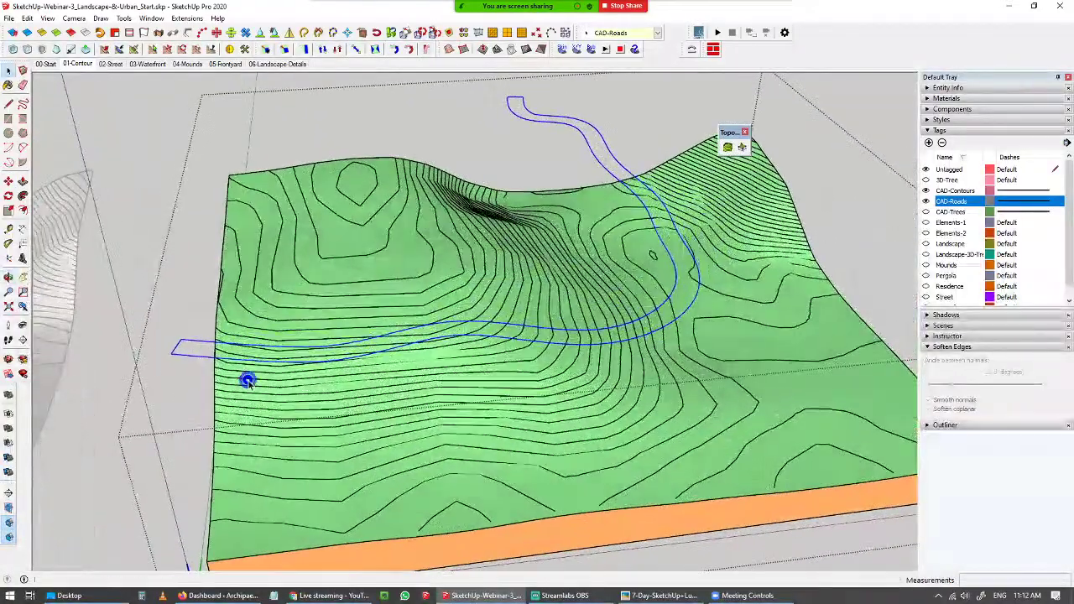
scroll(165, 362, up, 2)
key(l)
click(178, 344)
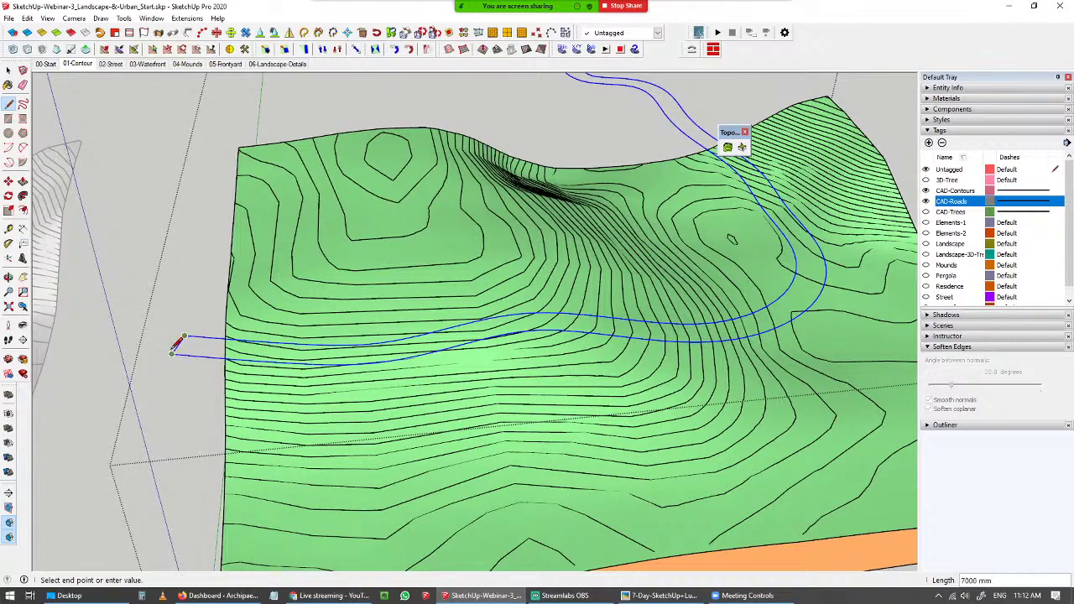
click(172, 353)
scroll(178, 350, down, 3)
middle_drag(178, 350, 391, 374)
key(space)
scroll(363, 388, up, 3)
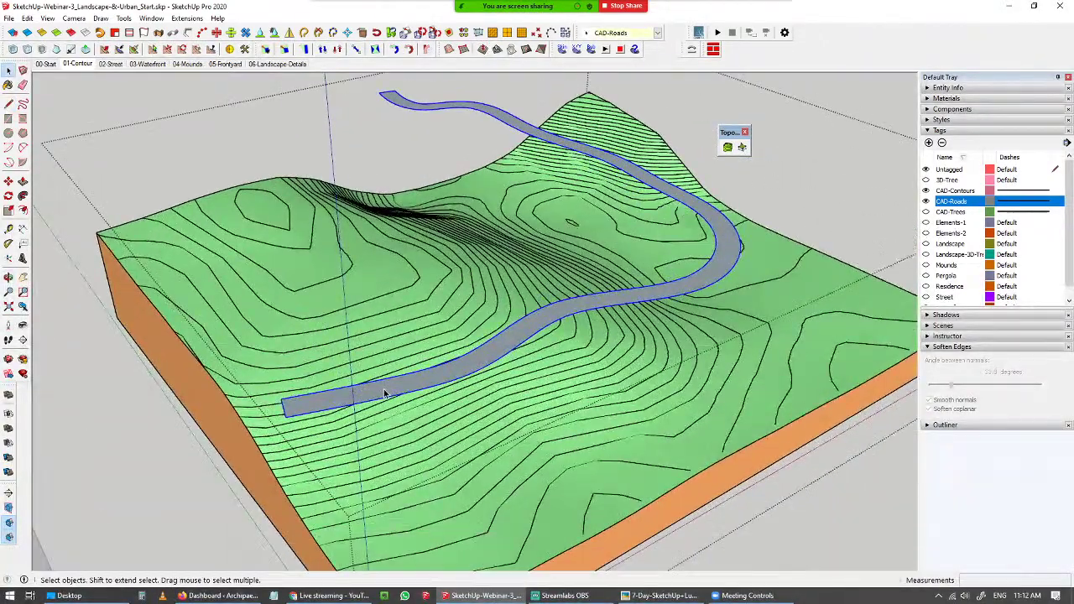
- Select the raised road face and float the Sandbox tools over the model area
click(384, 392)
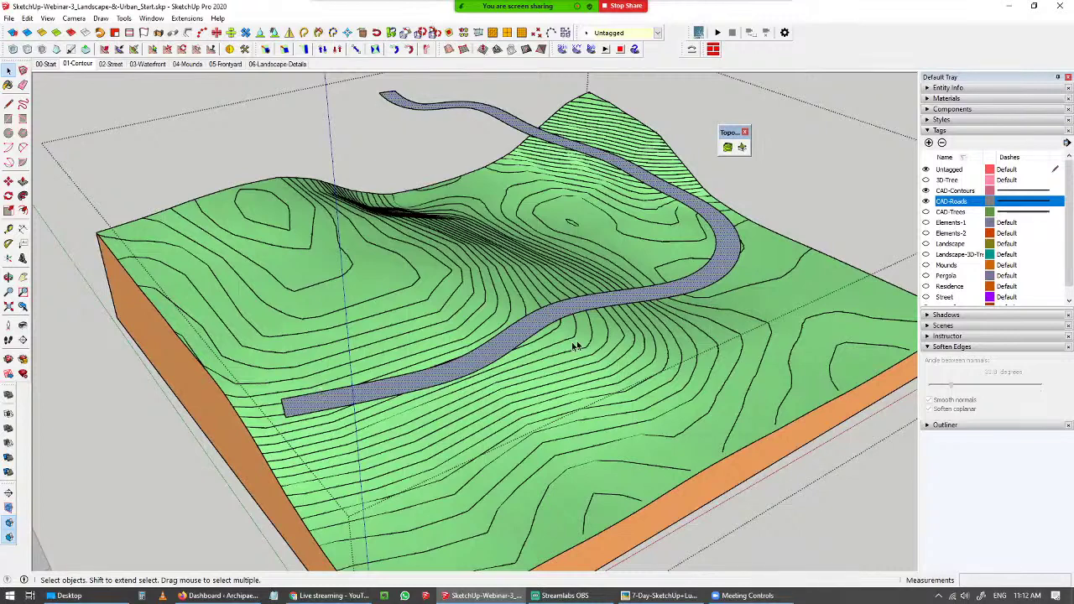
scroll(385, 411, down, 2)
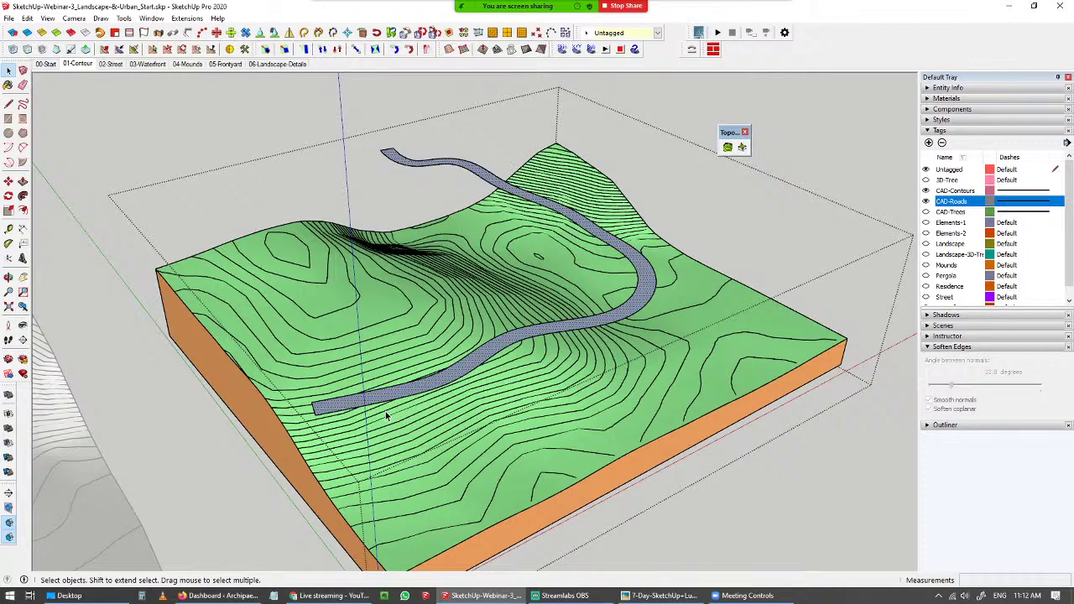
scroll(386, 413, down, 2)
shift+middle_drag(425, 466, 408, 391)
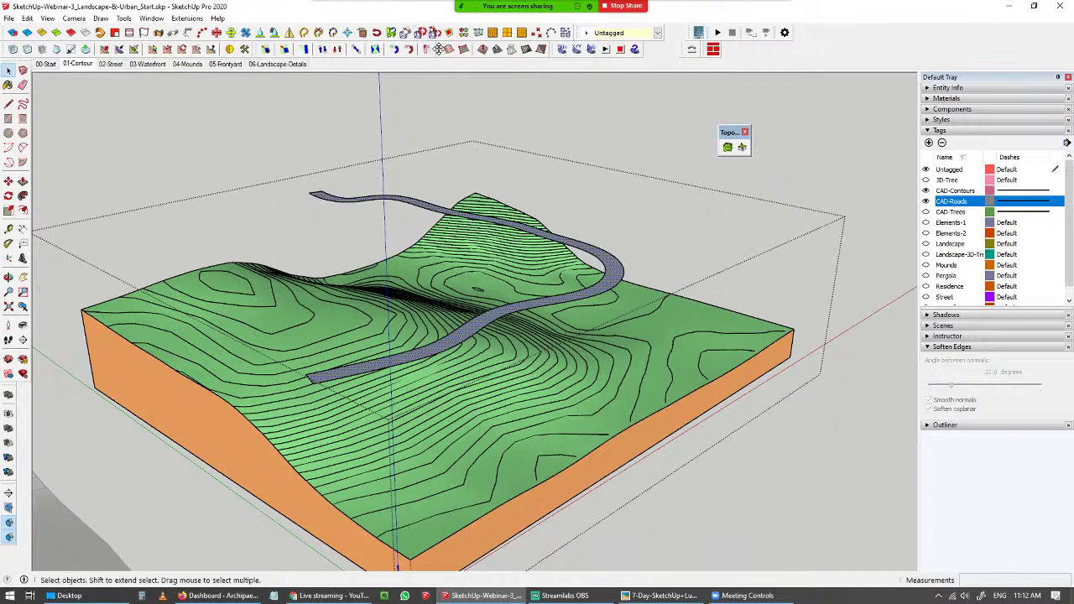
drag(438, 48, 450, 111)
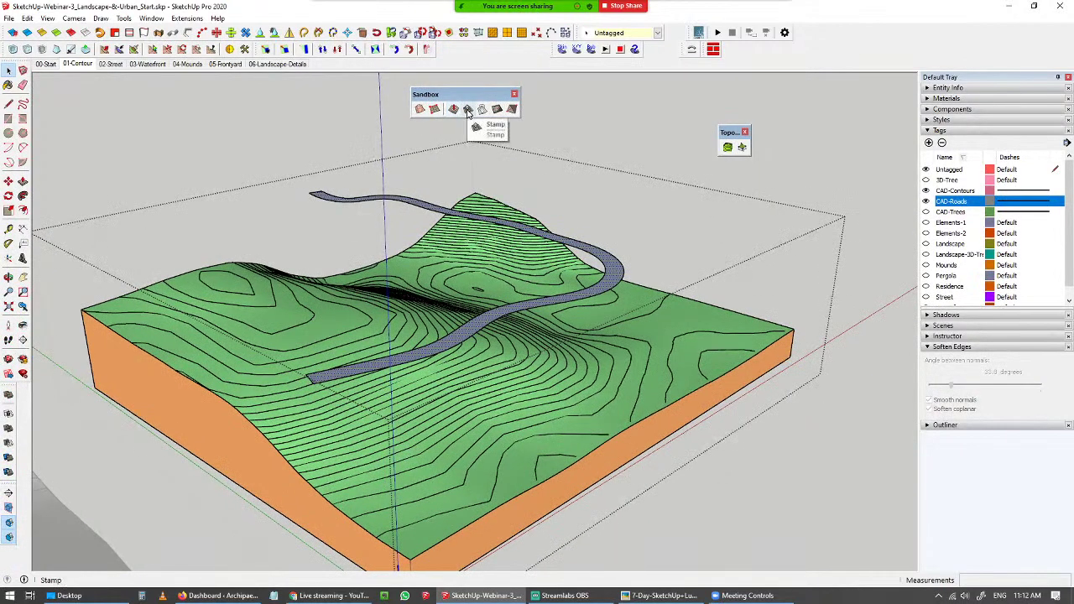
- Stamp the raised road face into the green terrain with a 1000 mm offset, placing it at the terrain's surface level
scroll(458, 338, up, 3)
click(469, 330)
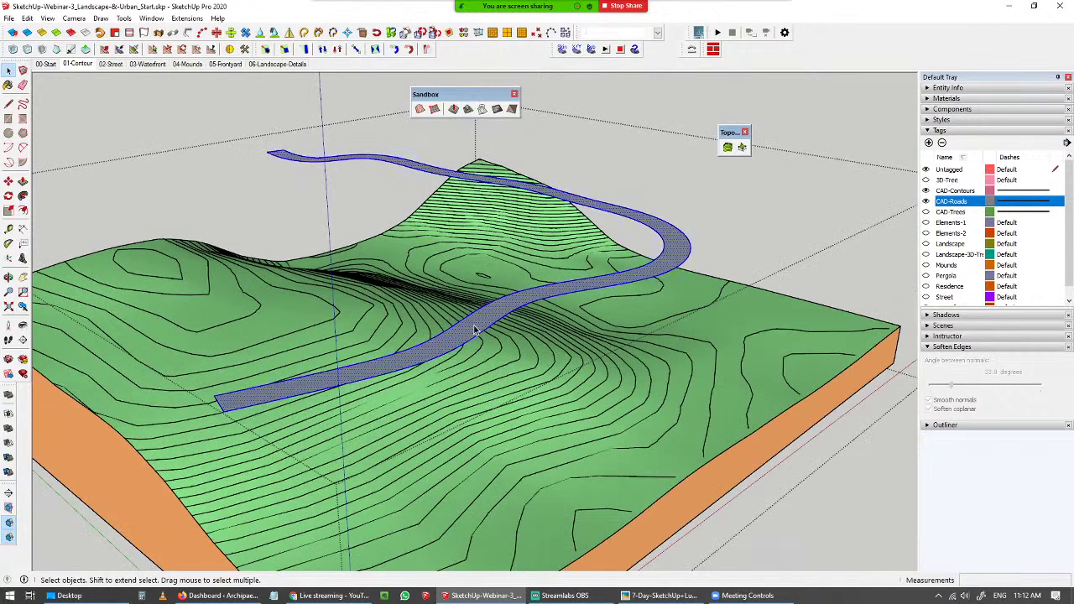
click(468, 114)
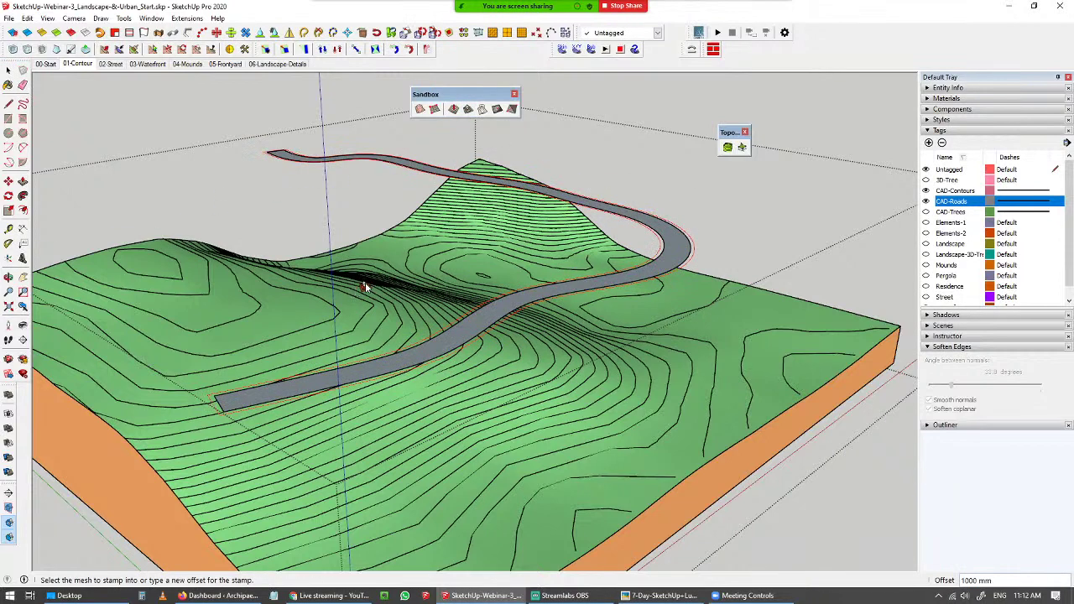
click(309, 314)
scroll(309, 323, down, 3)
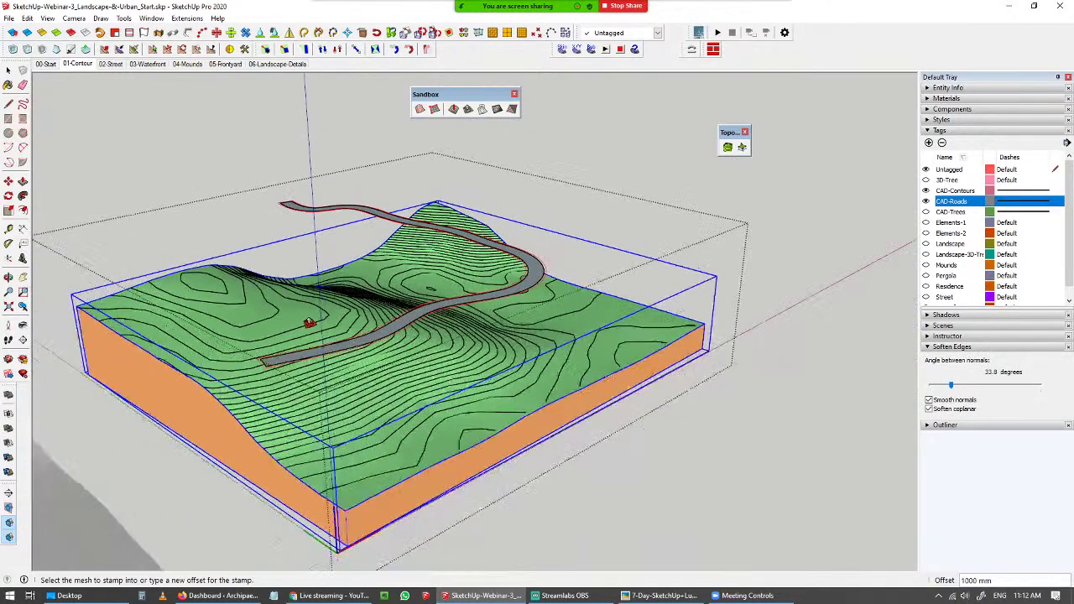
shift+middle_drag(310, 322, 392, 313)
scroll(379, 315, up, 2)
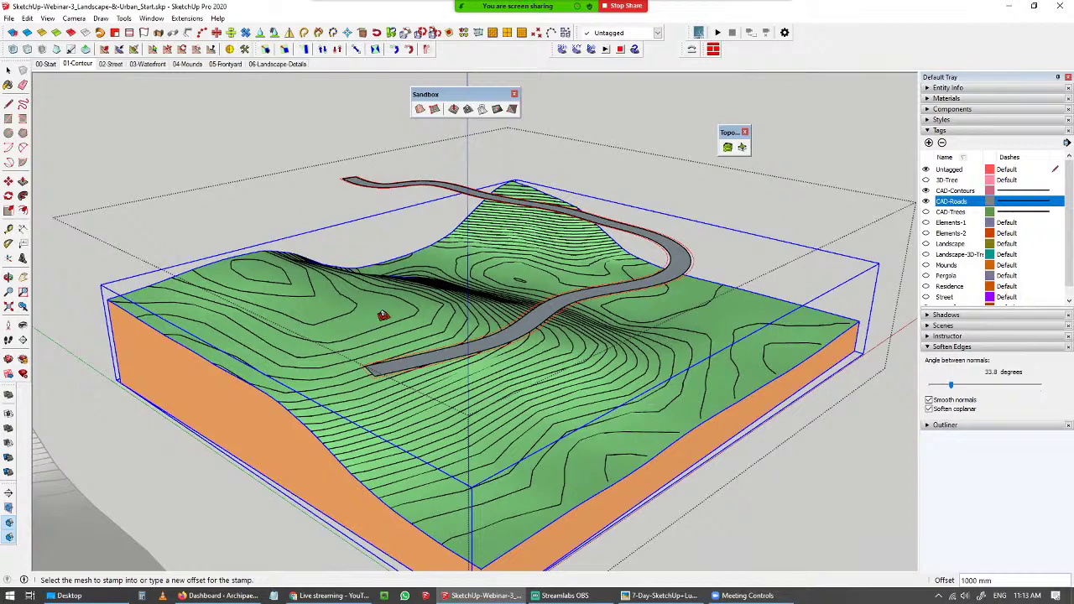
click(383, 315)
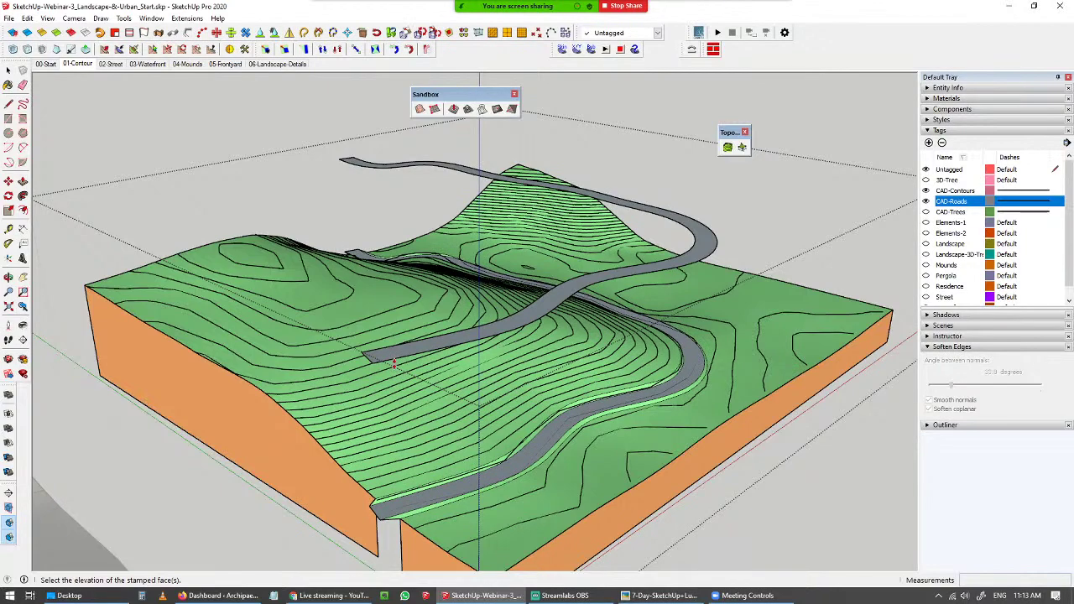
scroll(390, 363, up, 2)
middle_drag(387, 361, 386, 298)
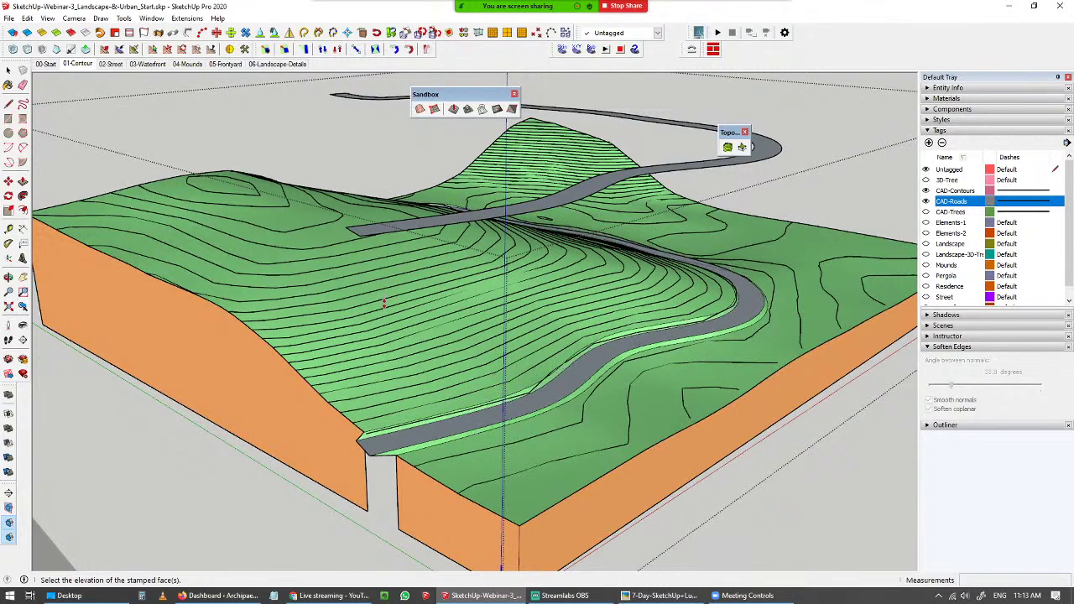
scroll(384, 302, up, 2)
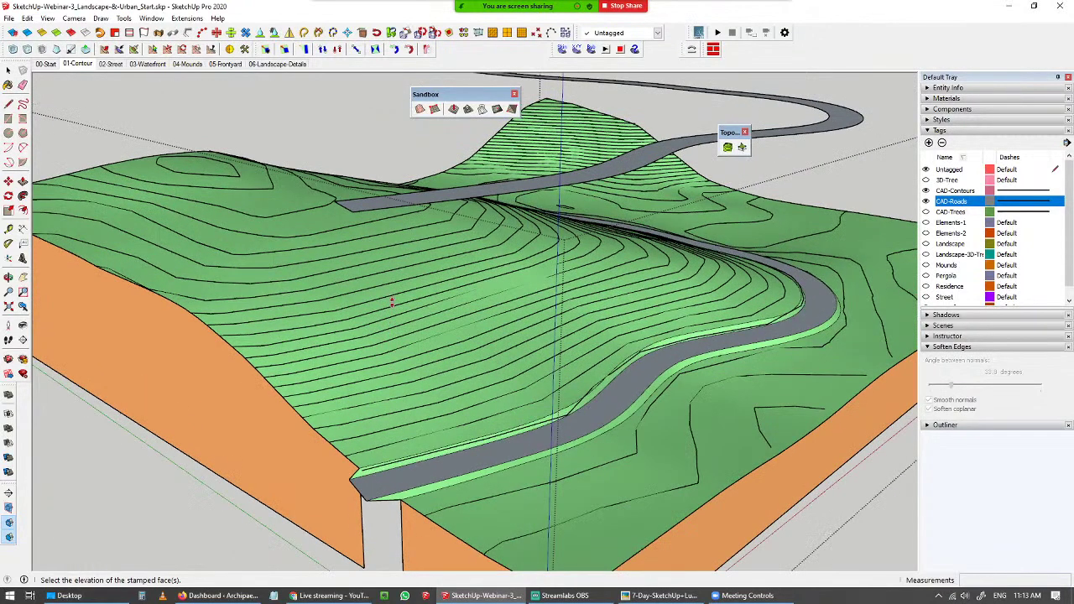
click(391, 304)
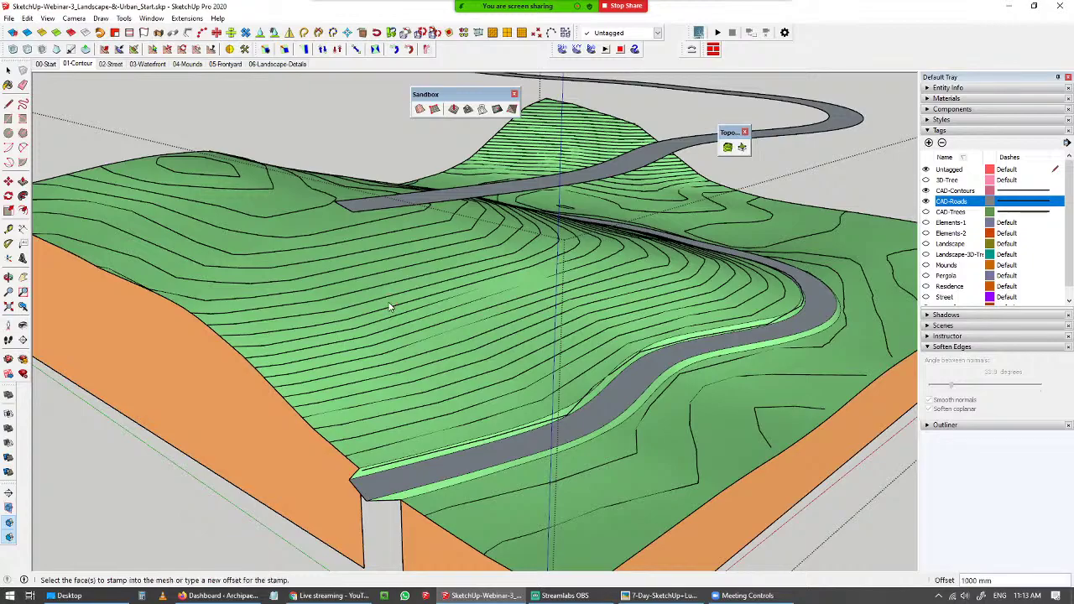
- Examine the stamped road and its sloped edges up close along the whole curve of the green terrain
middle_drag(557, 450, 514, 454)
scroll(568, 408, up, 6)
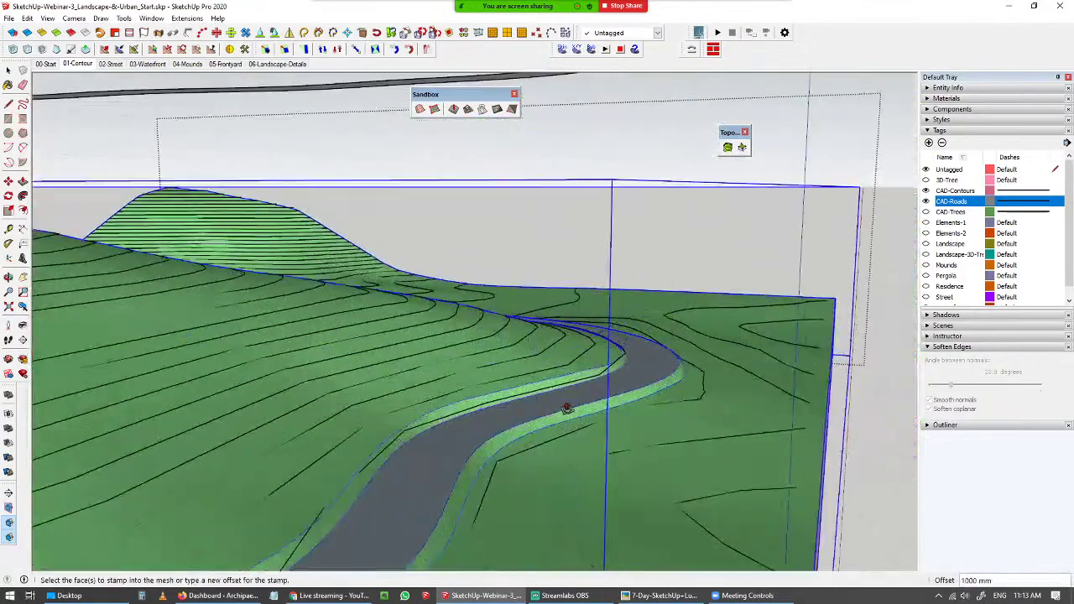
middle_drag(688, 324, 344, 331)
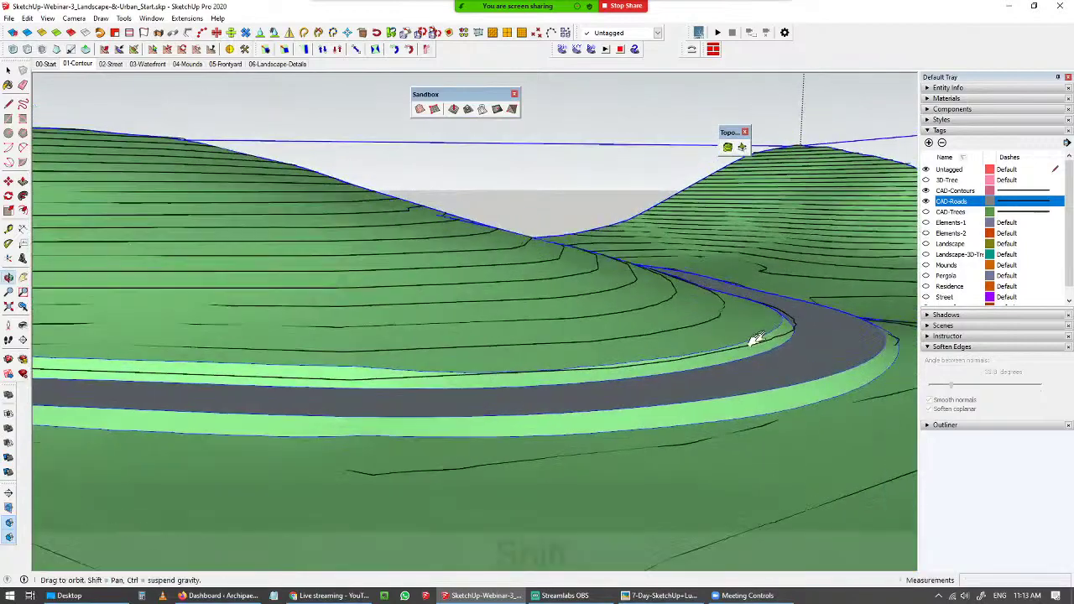
shift+middle_drag(756, 338, 423, 311)
scroll(422, 312, up, 2)
middle_drag(520, 327, 351, 312)
scroll(602, 257, up, 5)
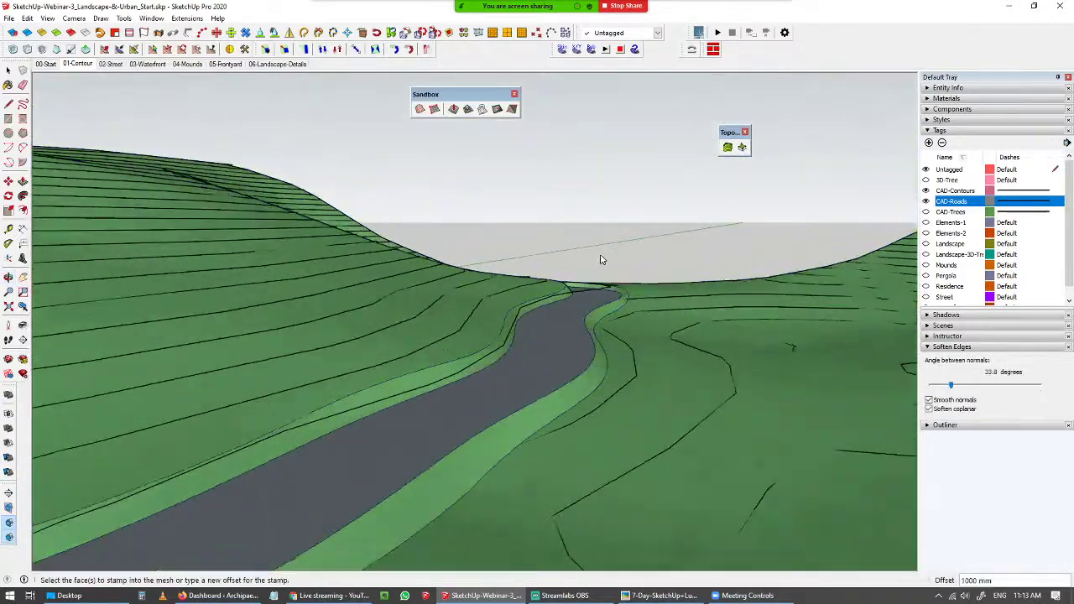
middle_drag(602, 258, 430, 317)
drag(0, 0, 0, 0)
middle_drag(430, 316, 438, 311)
scroll(510, 250, up, 5)
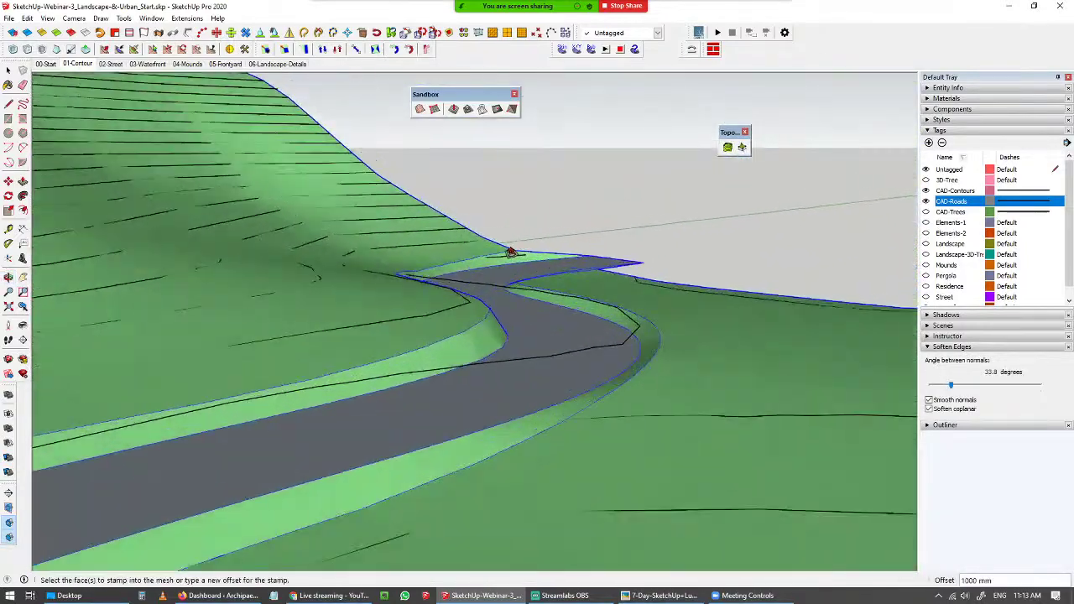
middle_drag(512, 251, 610, 335)
scroll(551, 301, down, 10)
key(space)
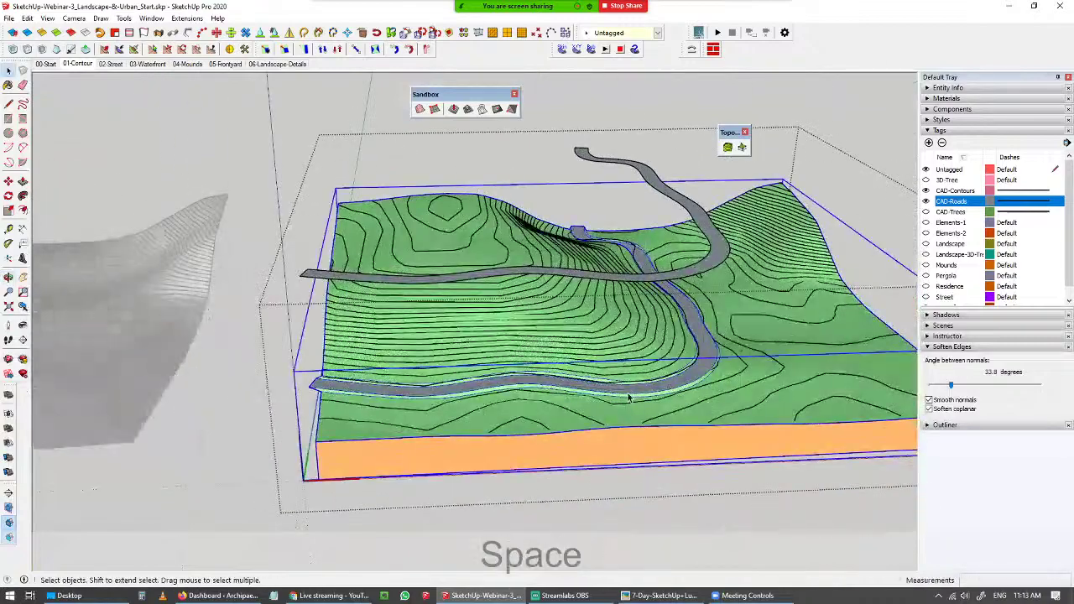
- Check the stamped road face by selecting it inside the green terrain group, and close the group
scroll(714, 364, up, 6)
scroll(726, 354, up, 1)
click(729, 347)
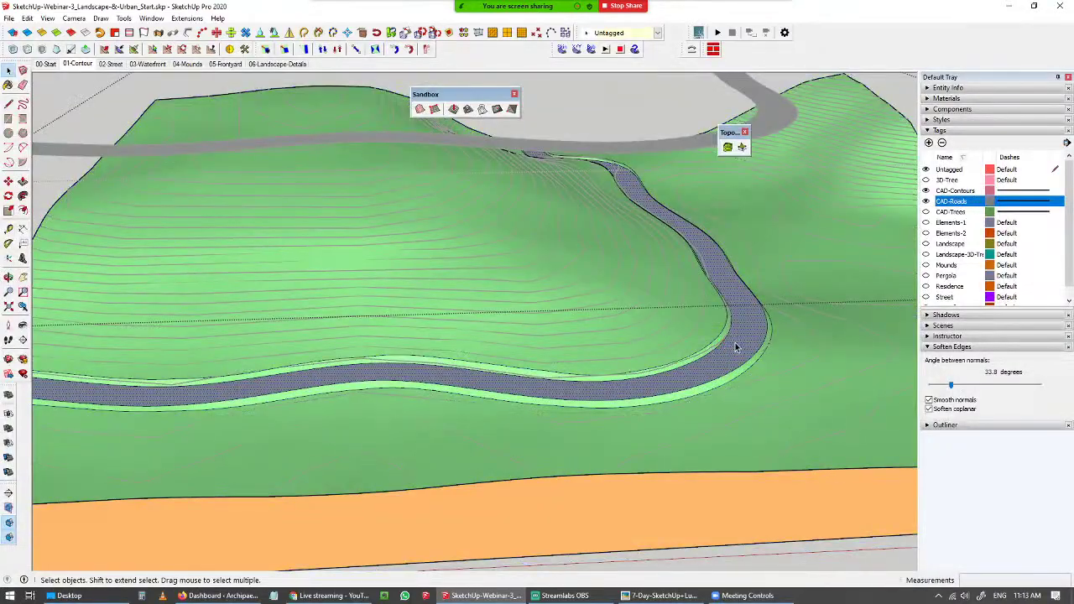
scroll(705, 357, down, 4)
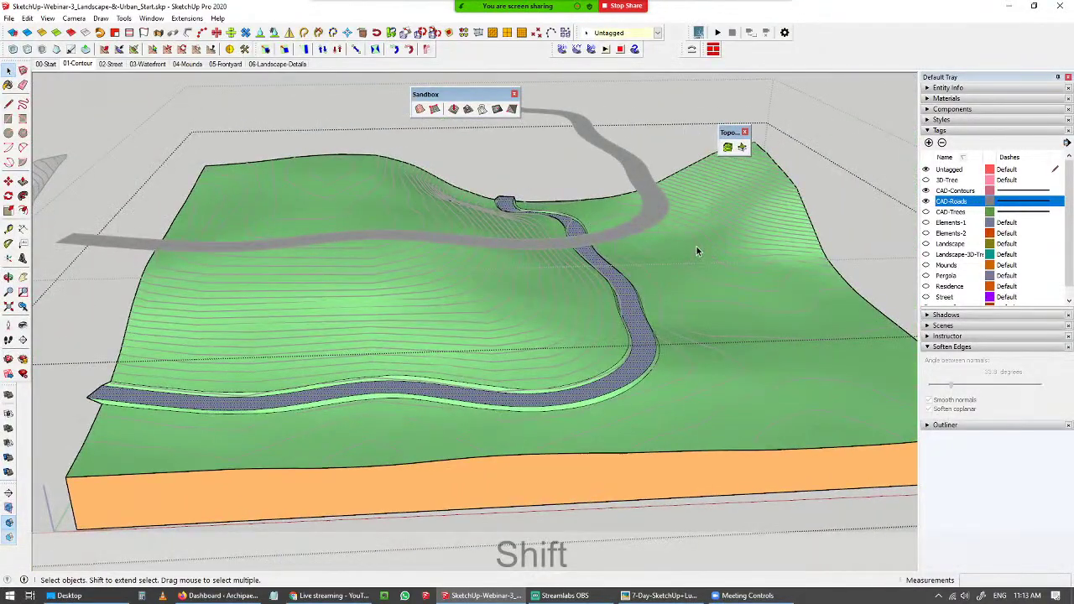
click(854, 104)
click(867, 102)
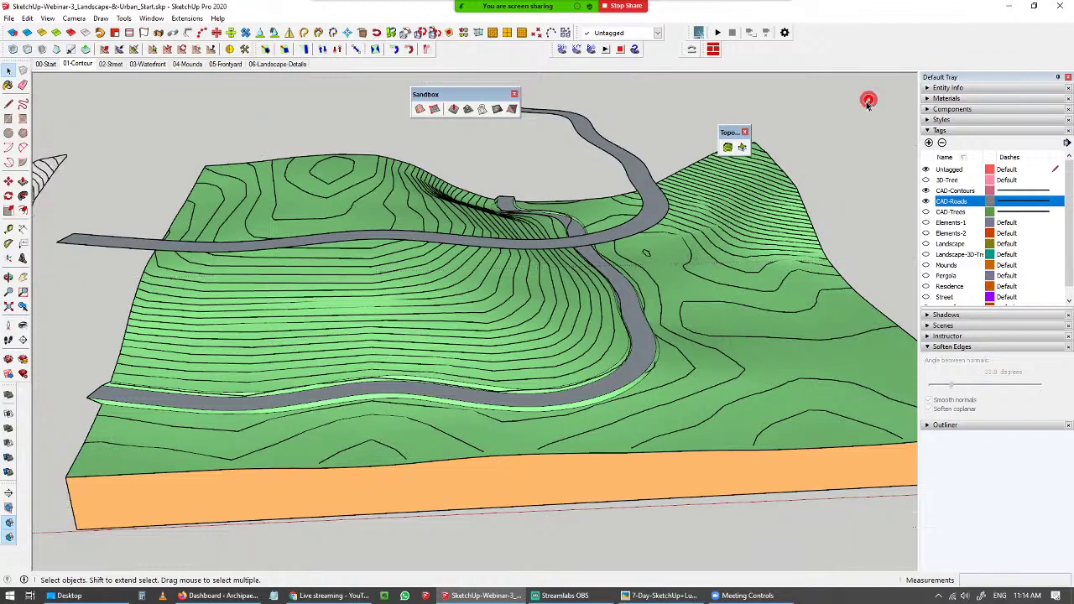
- Delete the original road face and its outline floating above the green terrain
scroll(725, 202, down, 4)
middle_drag(580, 281, 652, 205)
double_click(653, 198)
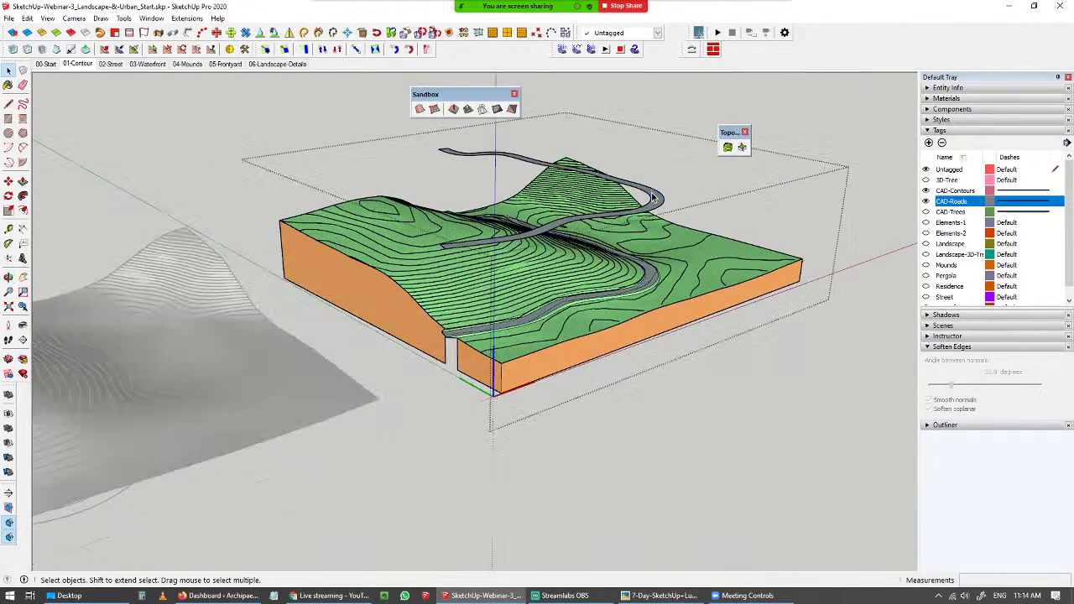
click(653, 198)
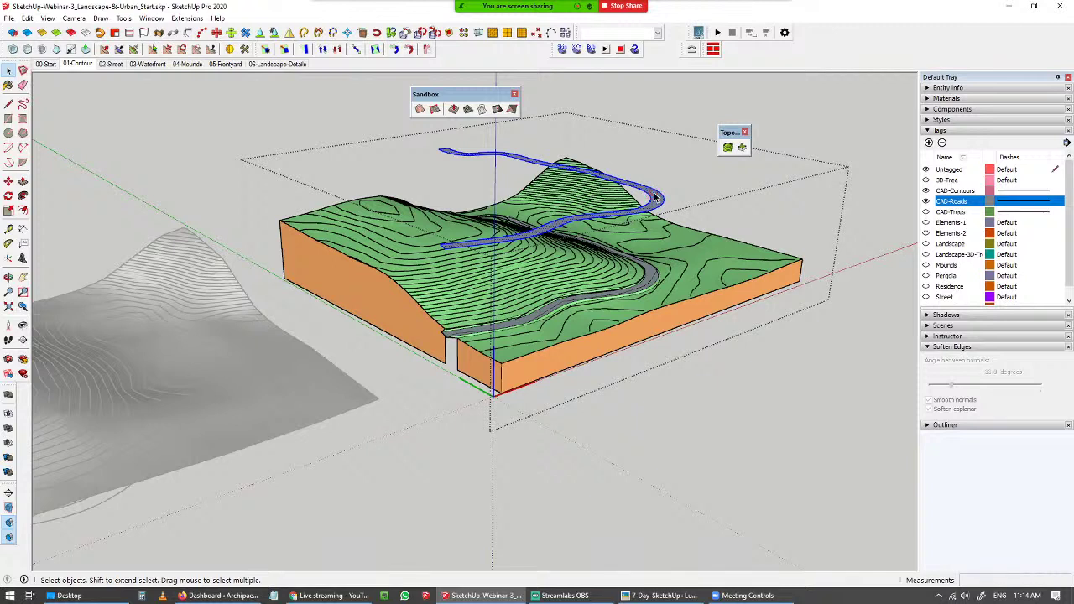
key(Delete)
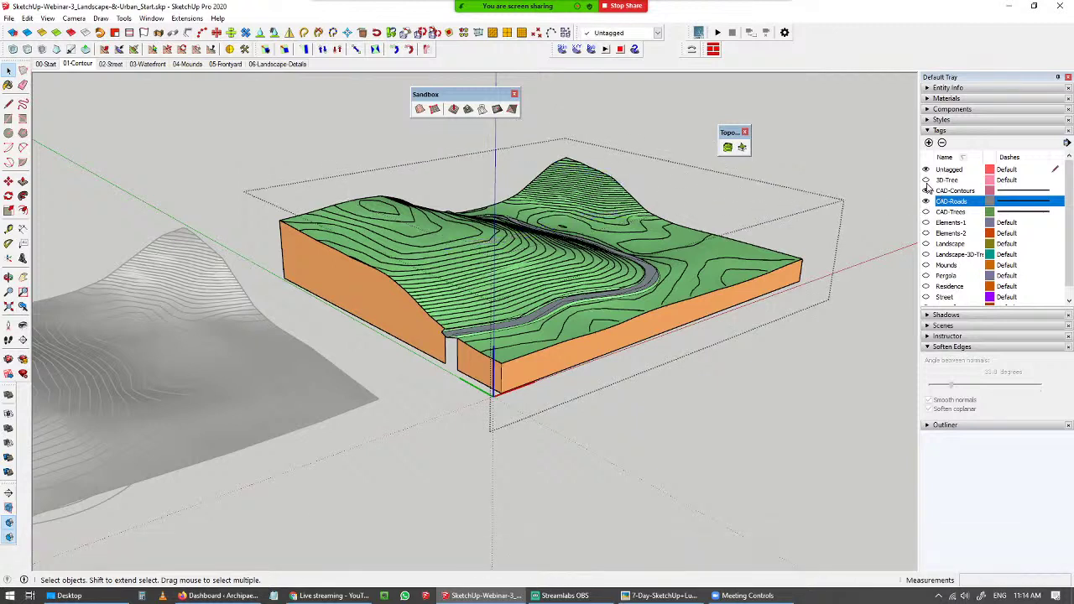
- Show the CAD-Trees tag and raise the 2D tree symbols about 97,800 mm straight up, above the green terrain
click(926, 213)
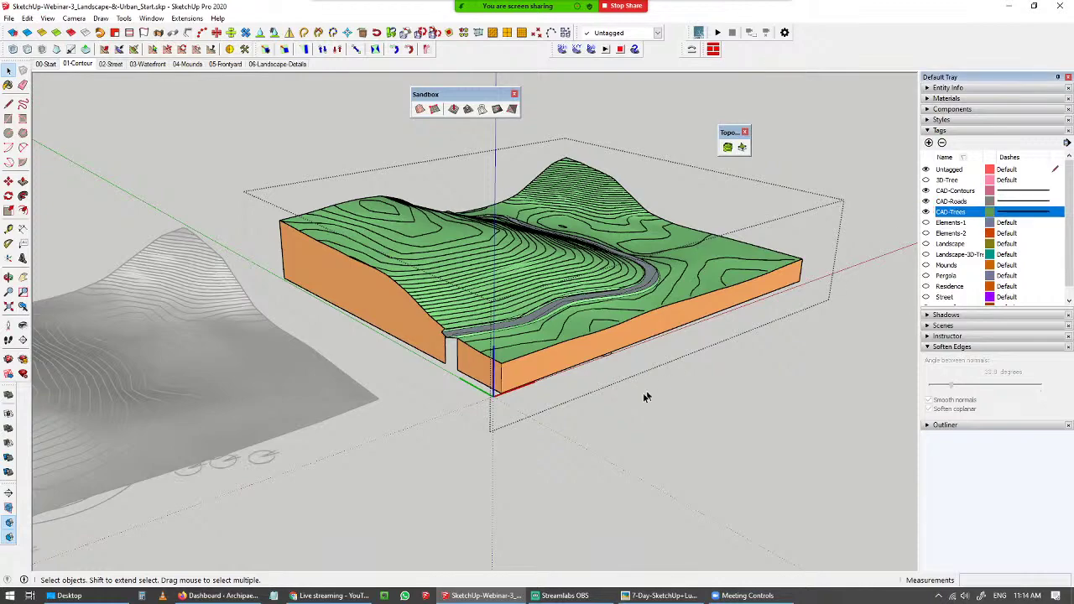
middle_drag(556, 365, 390, 371)
click(527, 258)
double_click(529, 257)
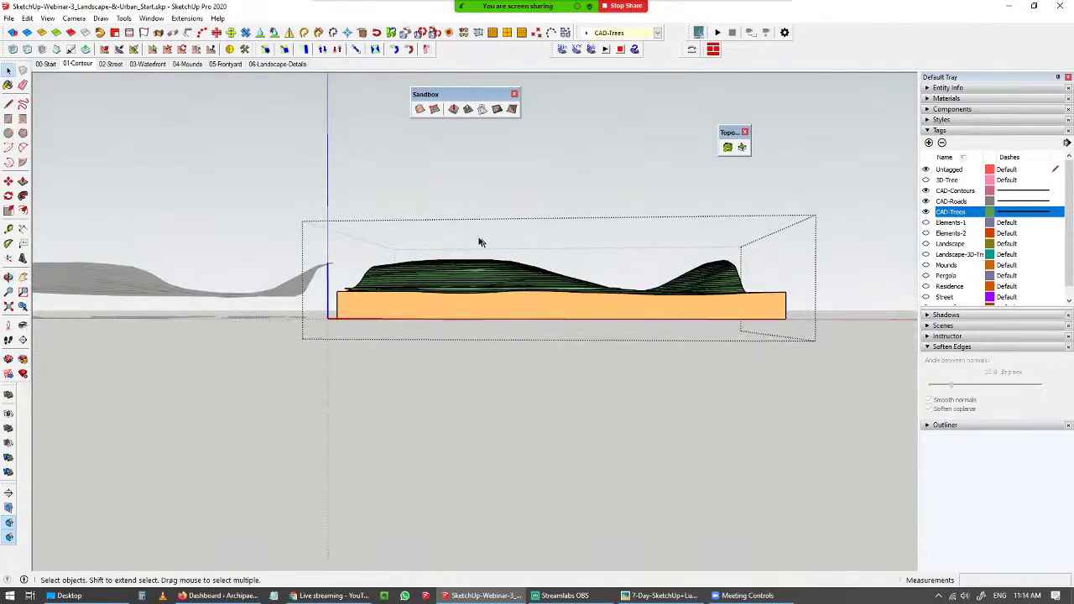
middle_drag(444, 273, 445, 267)
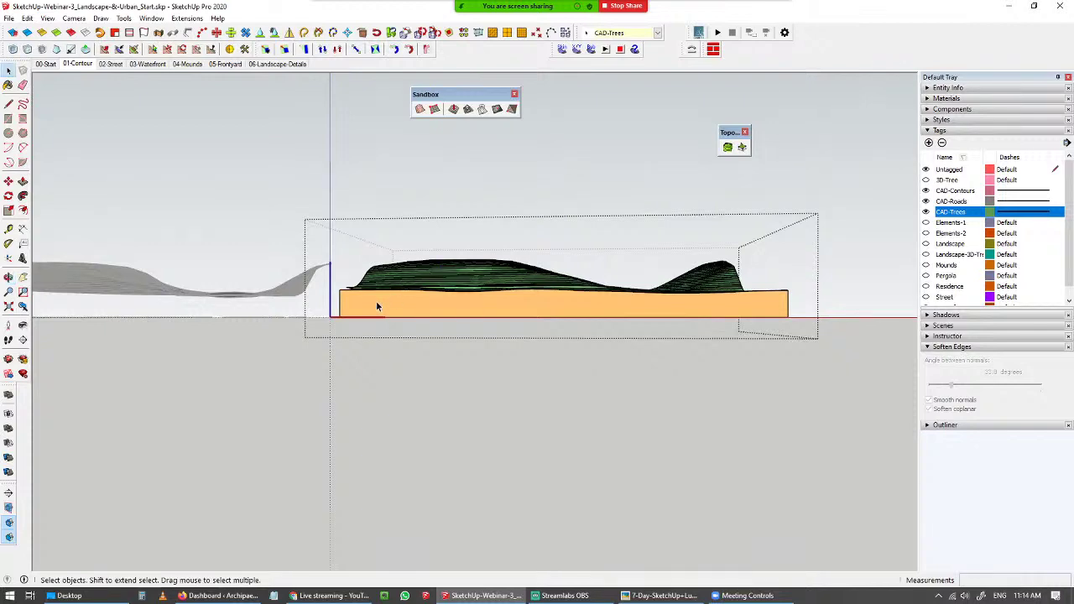
mouse_move(376, 300)
middle_down()
mouse_move(375, 273)
mouse_move(374, 300)
middle_up()
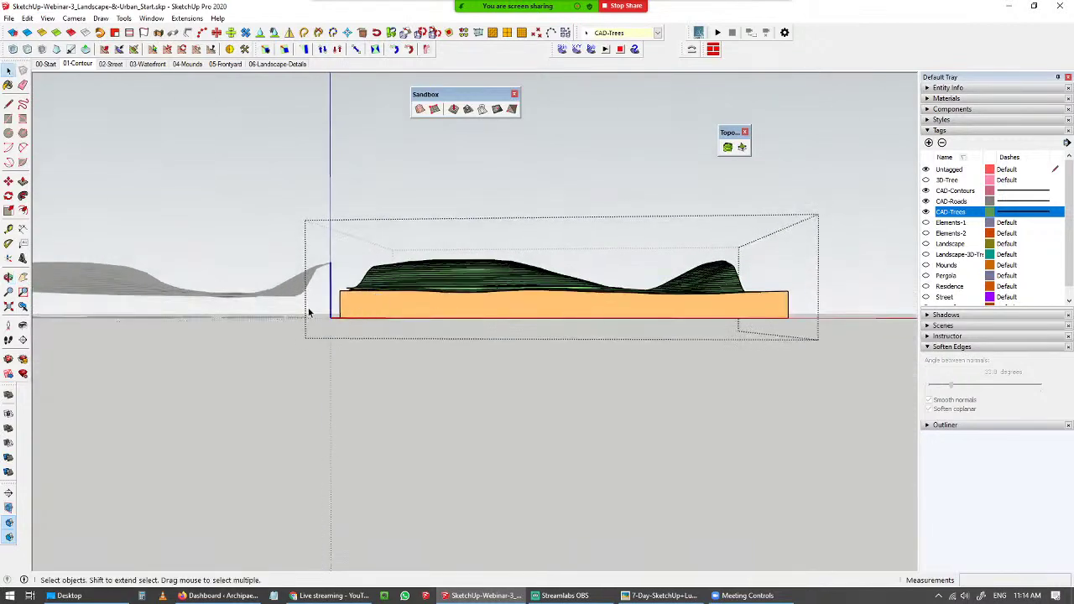
drag(308, 310, 877, 404)
key(m)
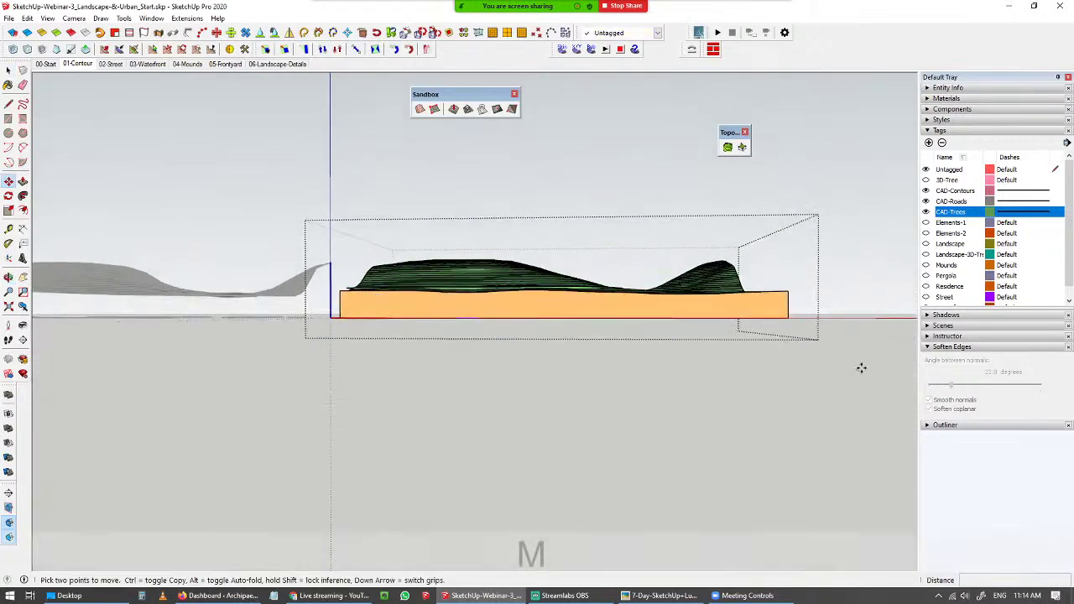
click(861, 367)
click(859, 178)
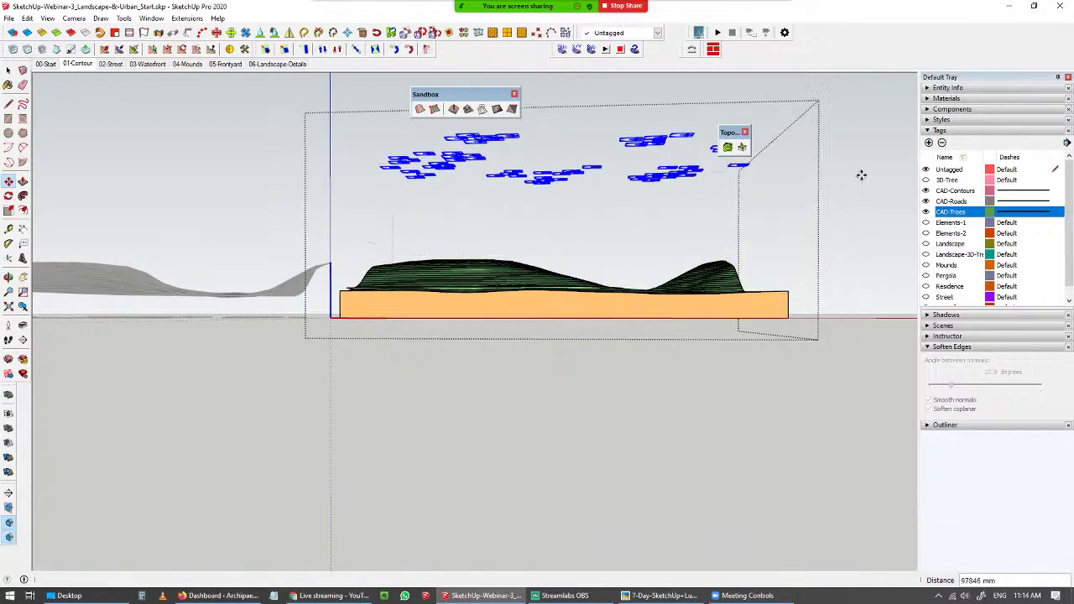
key(space)
middle_drag(770, 230, 845, 179)
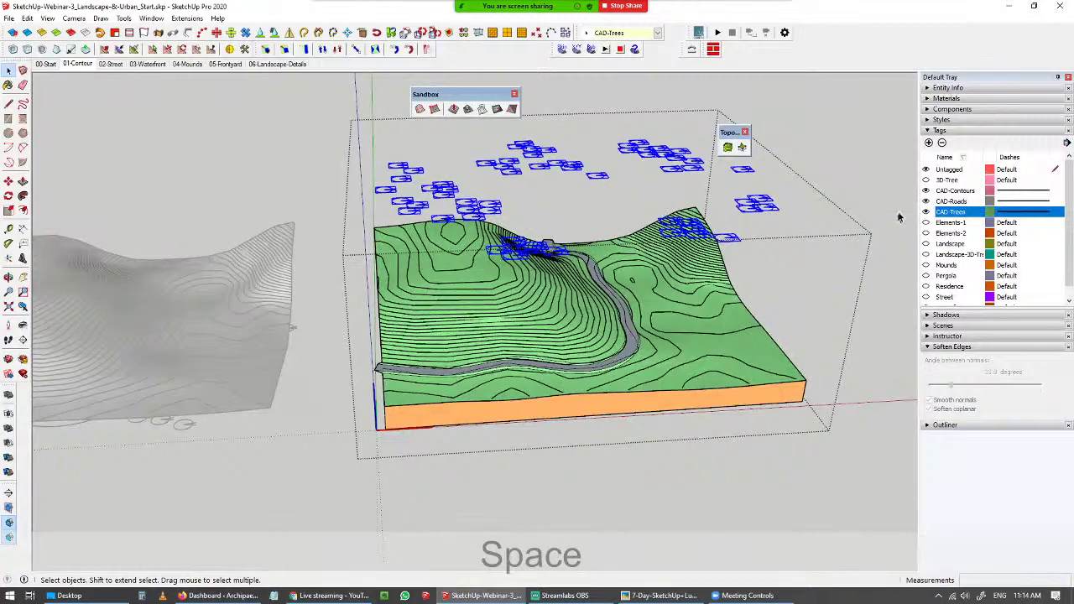
- Show the 3D-Tree tag and close the open terrain group
click(938, 180)
click(362, 471)
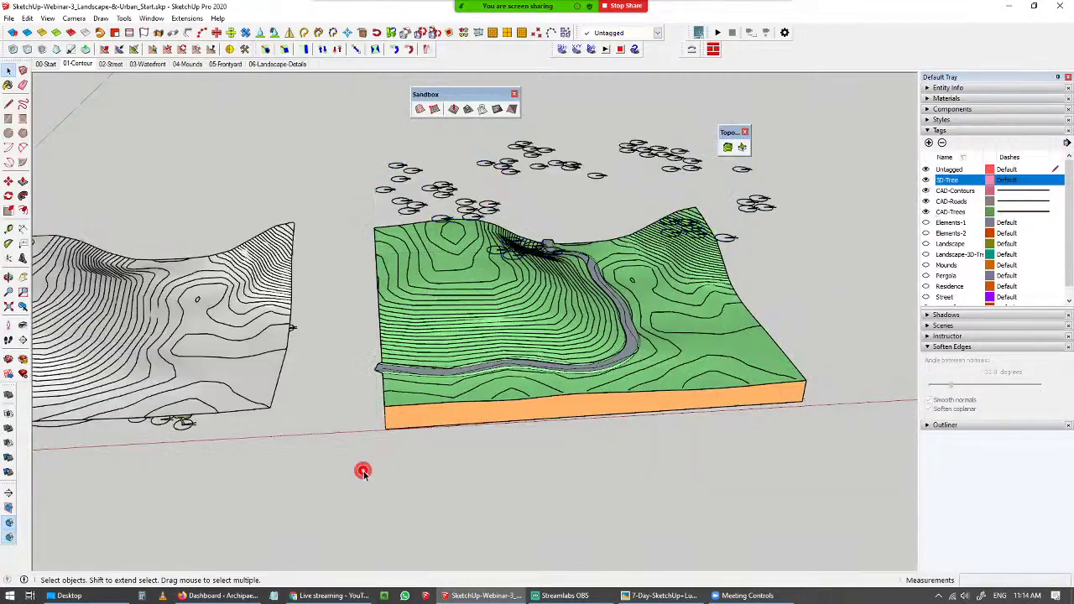
middle_drag(363, 471, 330, 271)
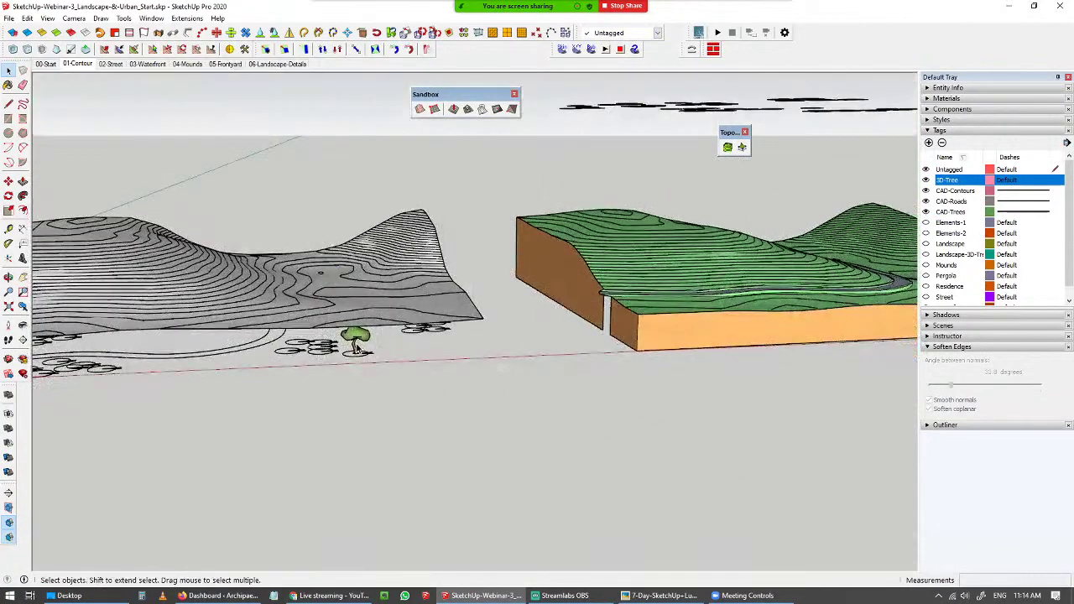
- Copy the 3D tree beside the grey terrain onto the matching raised 2D symbol near the green terrain's steep corner
click(358, 346)
scroll(358, 344, up, 5)
key(m)
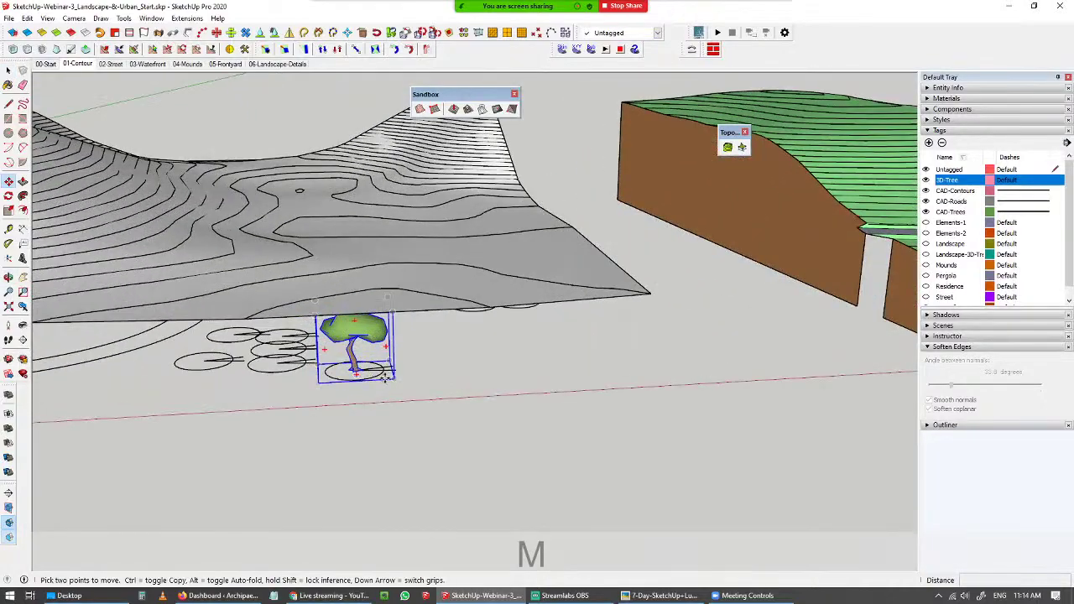
click(388, 376)
key(ctrl)
scroll(472, 372, down, 5)
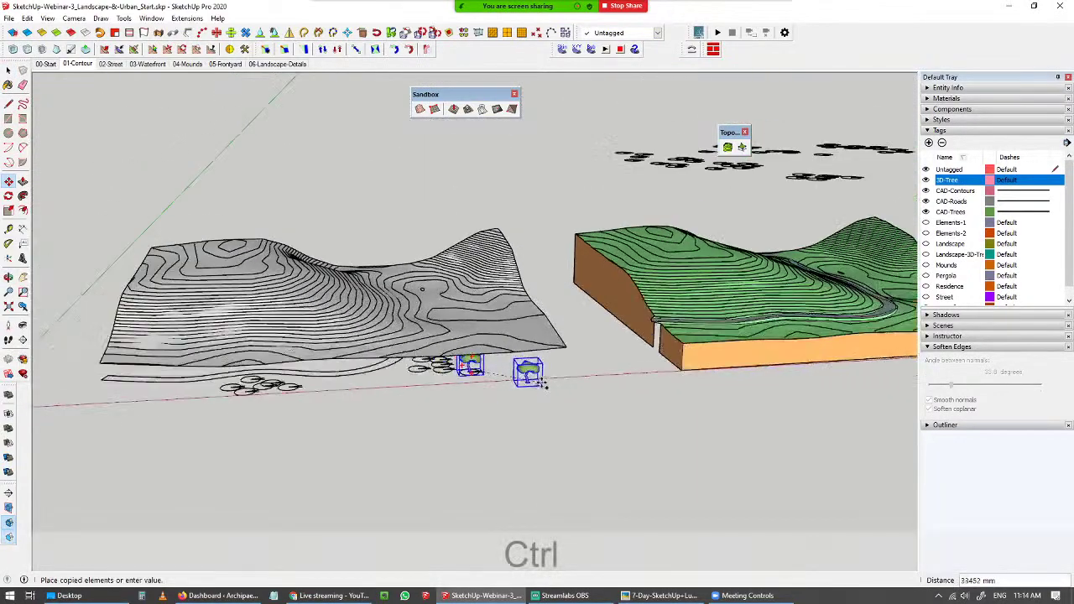
scroll(561, 384, down, 1)
shift+middle_drag(562, 384, 496, 434)
key(ctrl)
shift+middle_drag(693, 383, 307, 561)
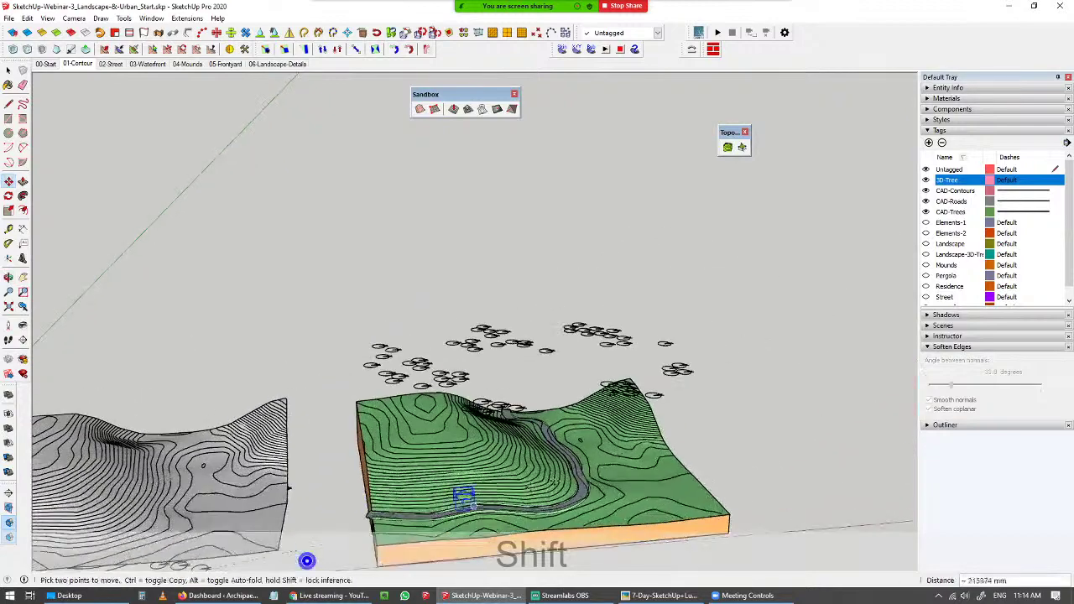
scroll(677, 382, up, 6)
middle_drag(599, 362, 670, 299)
click(704, 473)
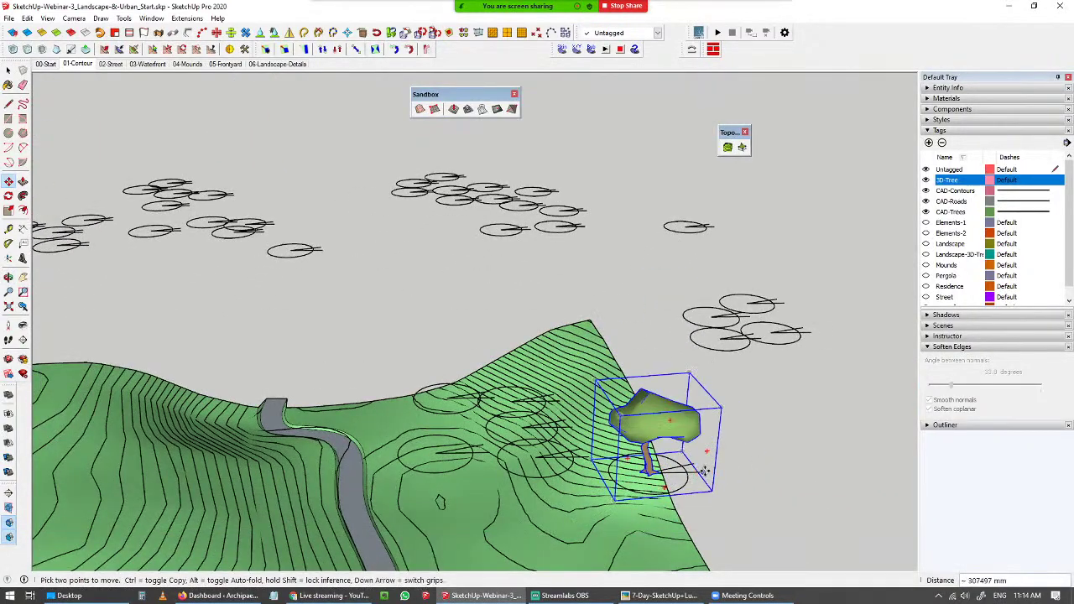
key(space)
- Examine how the copied 3D tree sits on its 2D symbol compared with the other raised symbols
middle_drag(743, 496, 754, 480)
shift+middle_drag(754, 480, 728, 493)
shift+middle_drag(729, 493, 765, 456)
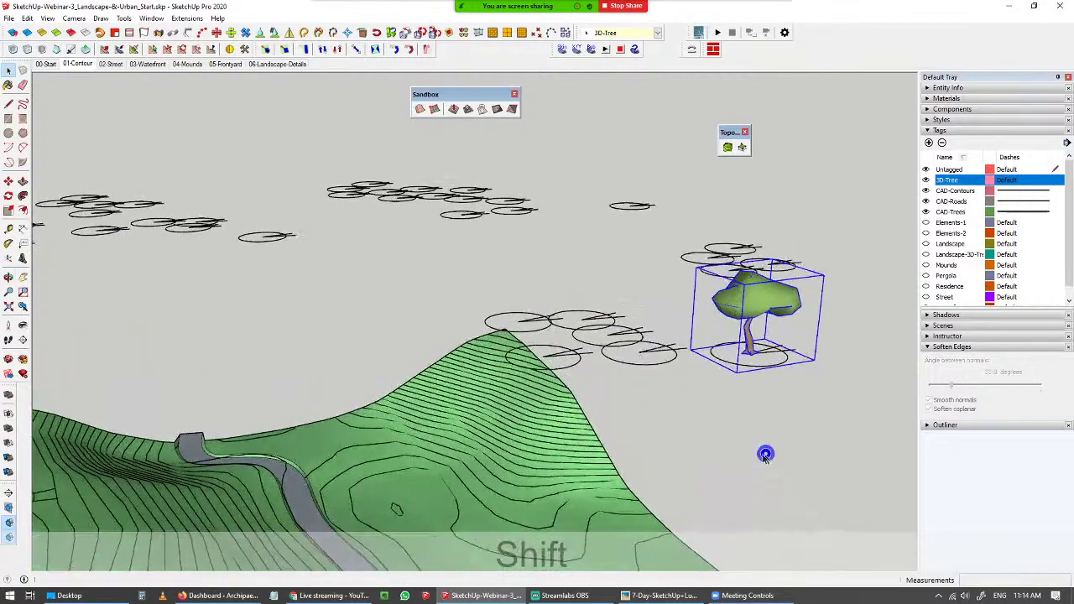
key(space)
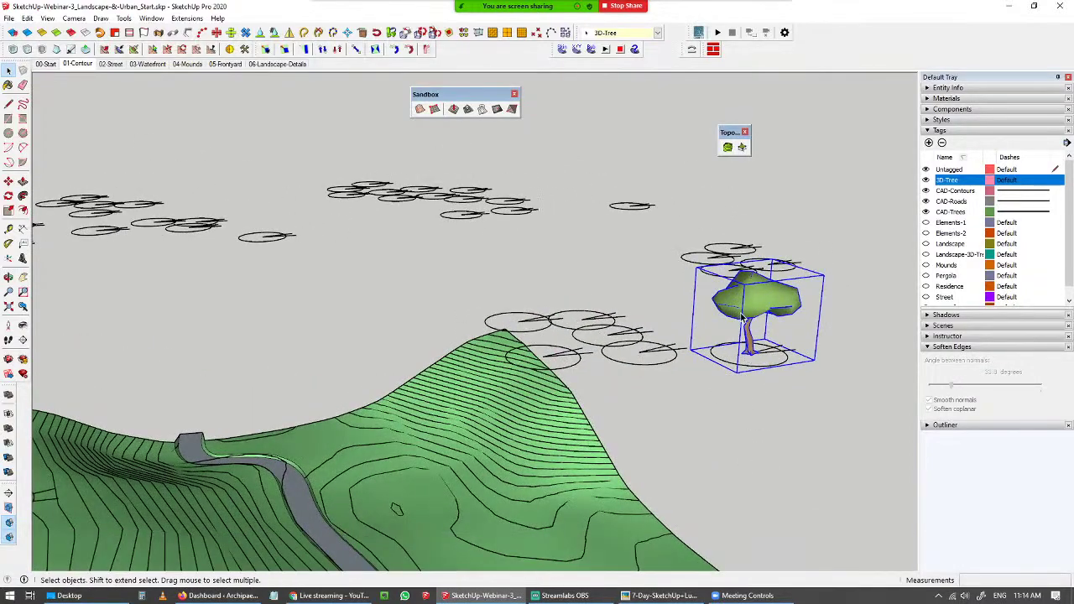
middle_drag(765, 358, 757, 379)
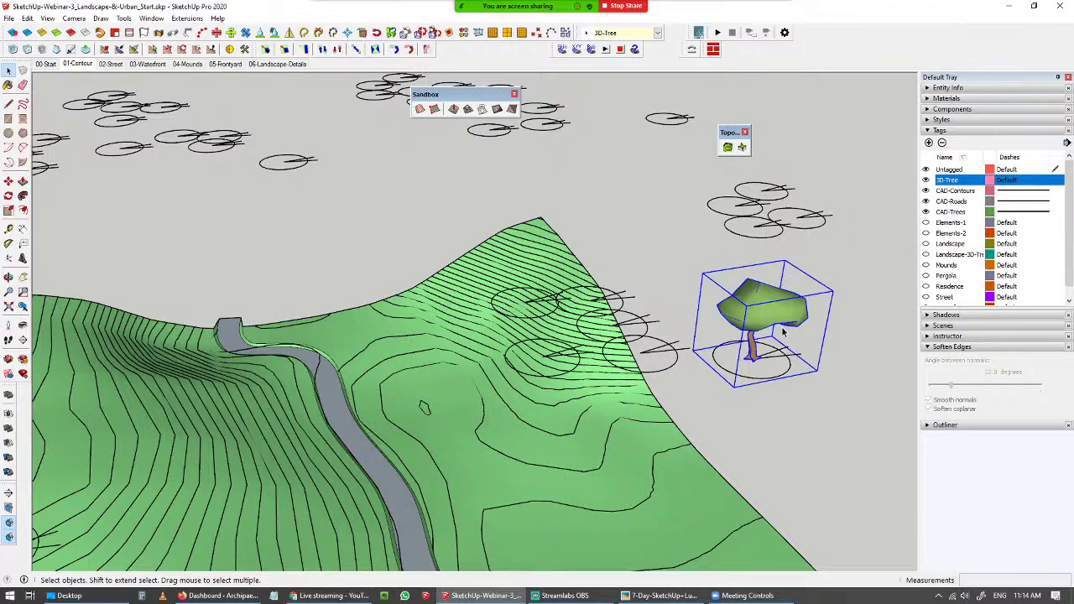
scroll(759, 302, up, 2)
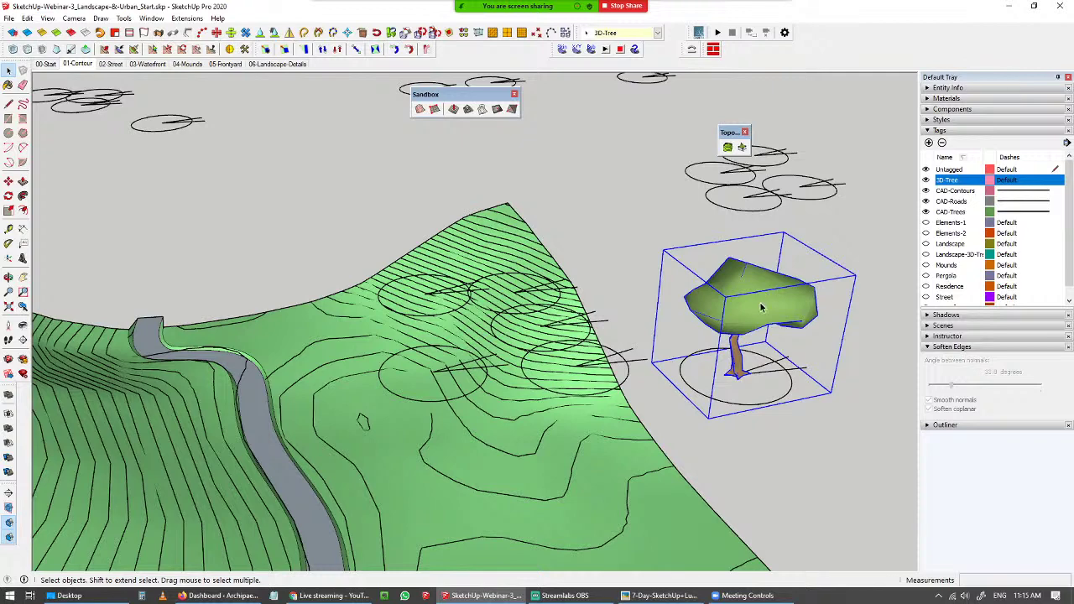
scroll(739, 344, down, 1)
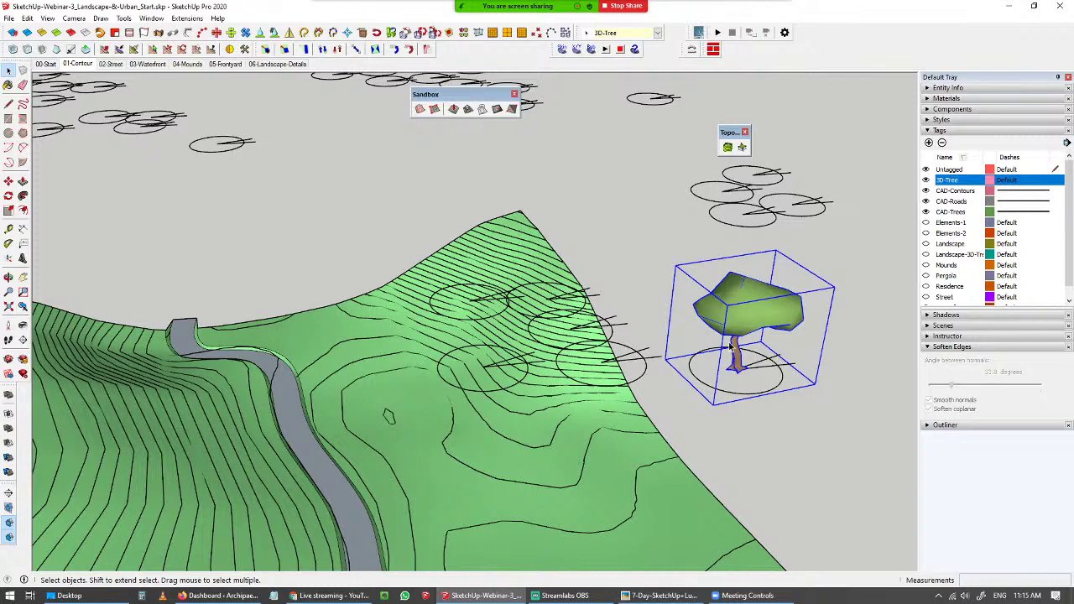
scroll(738, 355, up, 3)
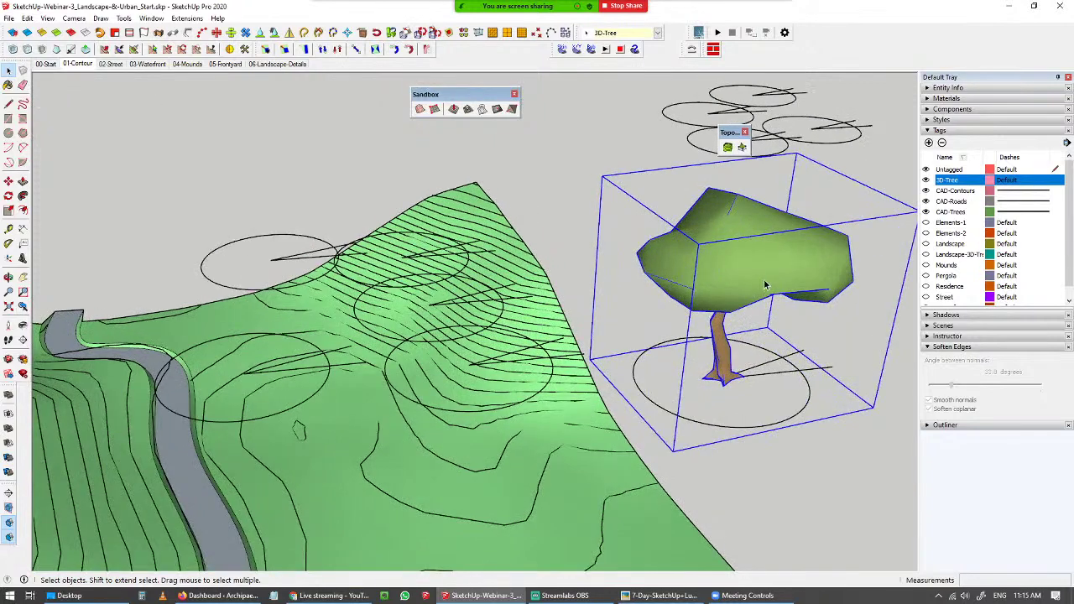
click(794, 307)
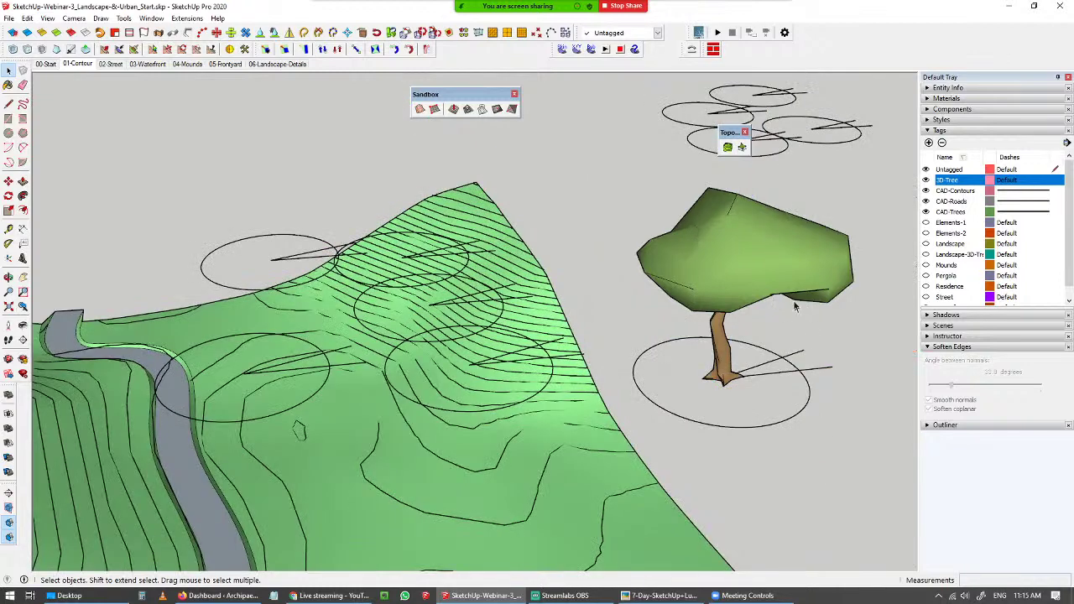
scroll(763, 405, down, 3)
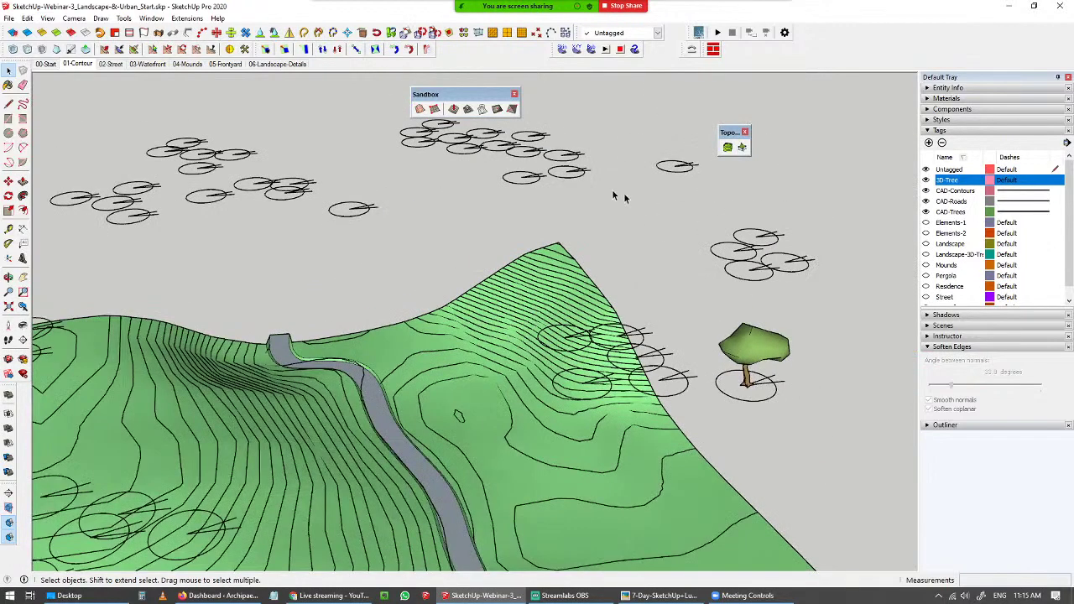
scroll(764, 403, up, 2)
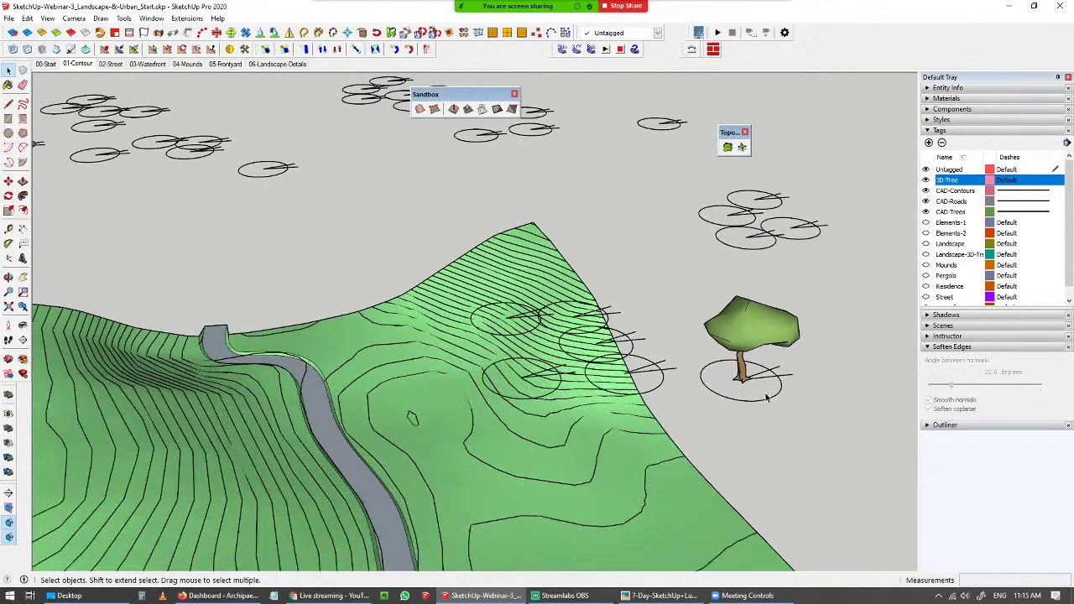
- Cut the copied 3D tree and paste it in place inside the 2D tree symbol component beneath it
click(753, 330)
key(ctrl+x)
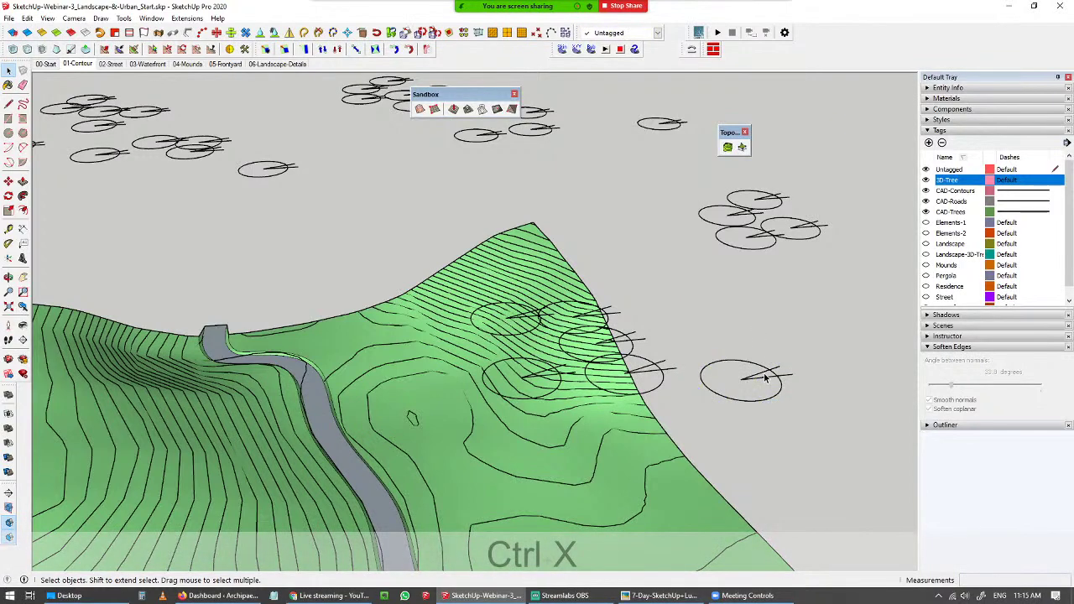
click(766, 377)
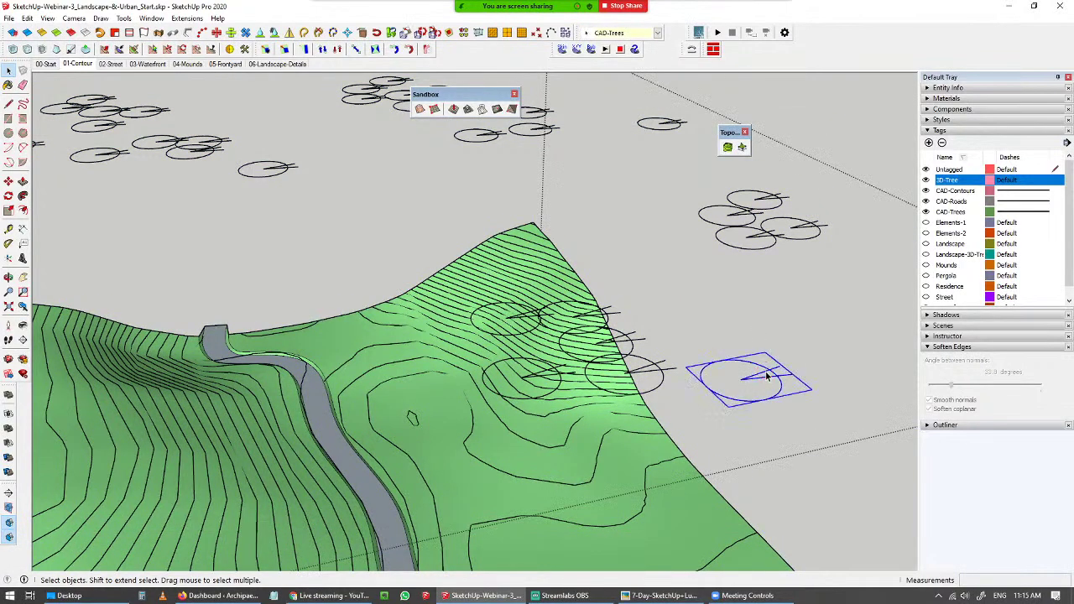
double_click(765, 376)
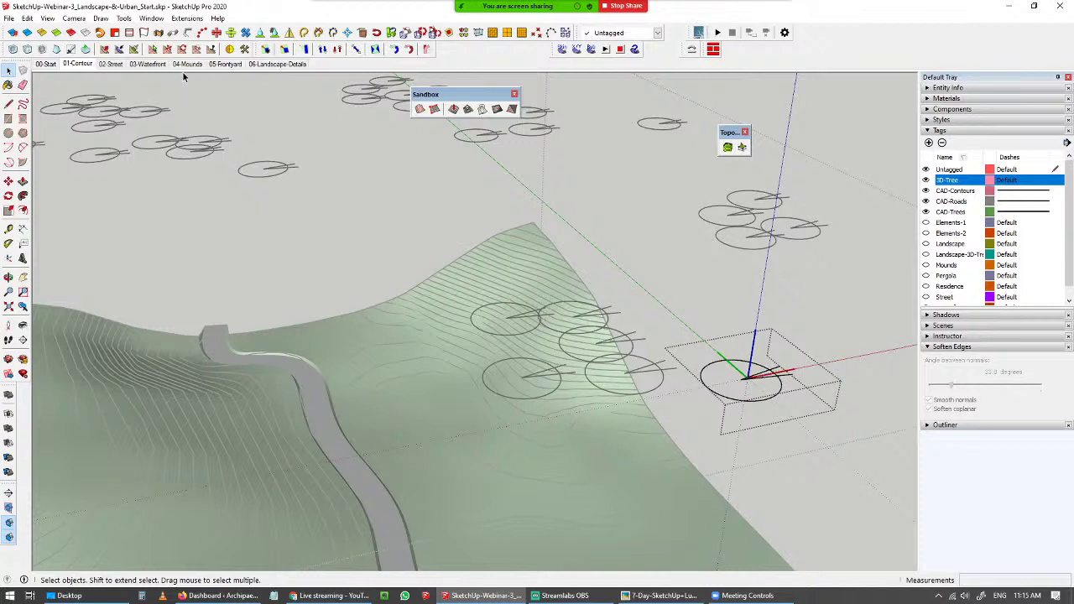
click(27, 18)
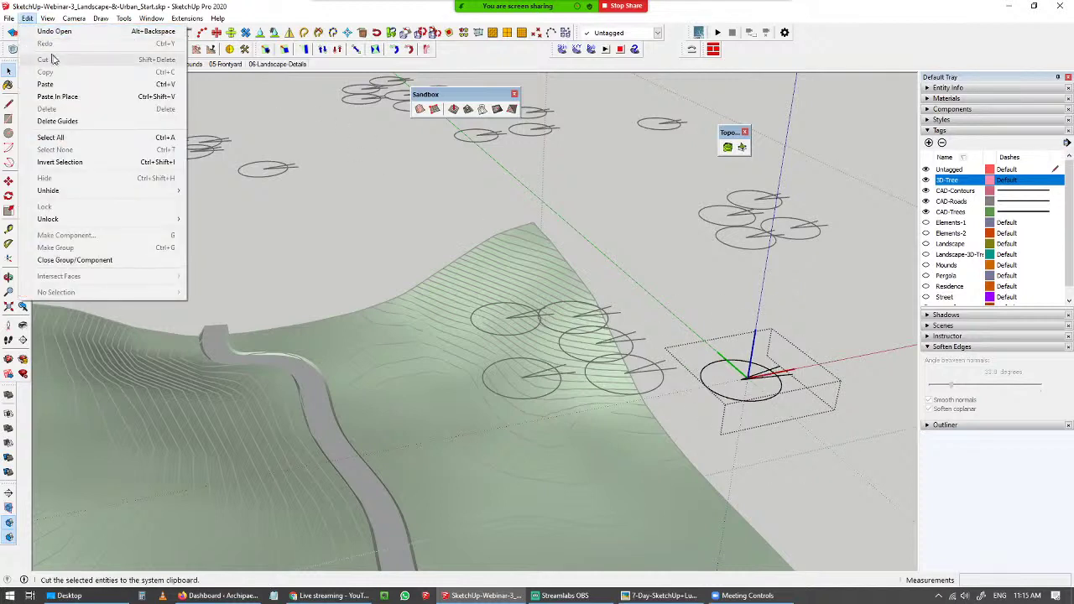
click(102, 100)
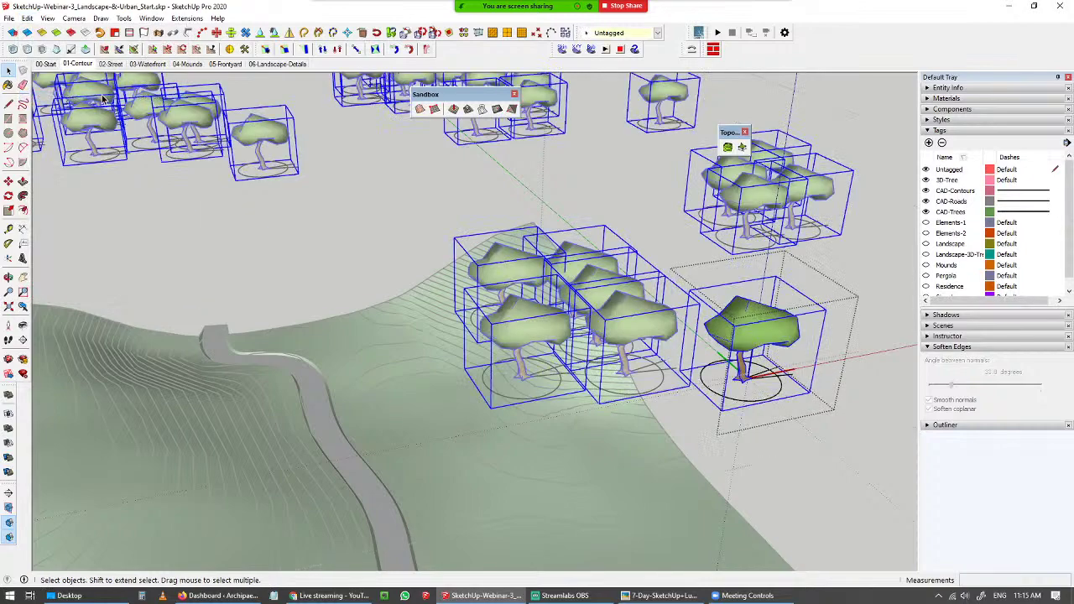
- Delete the 2D circle and line symbol inside the tree component, keeping only the 3D tree, and close the component
middle_drag(592, 315, 763, 436)
scroll(769, 441, up, 3)
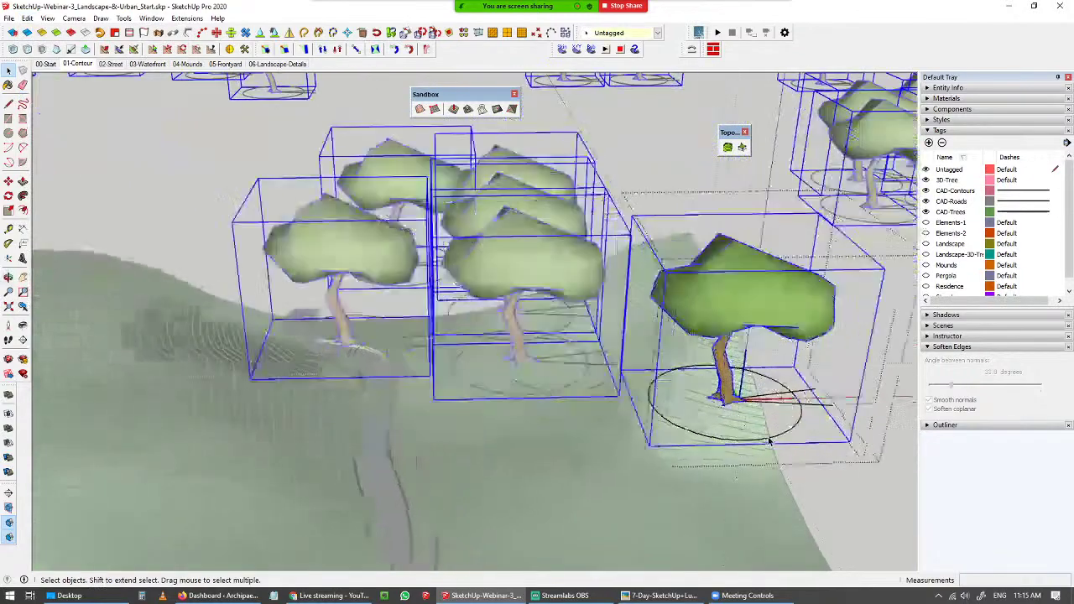
scroll(768, 441, up, 2)
scroll(781, 437, down, 4)
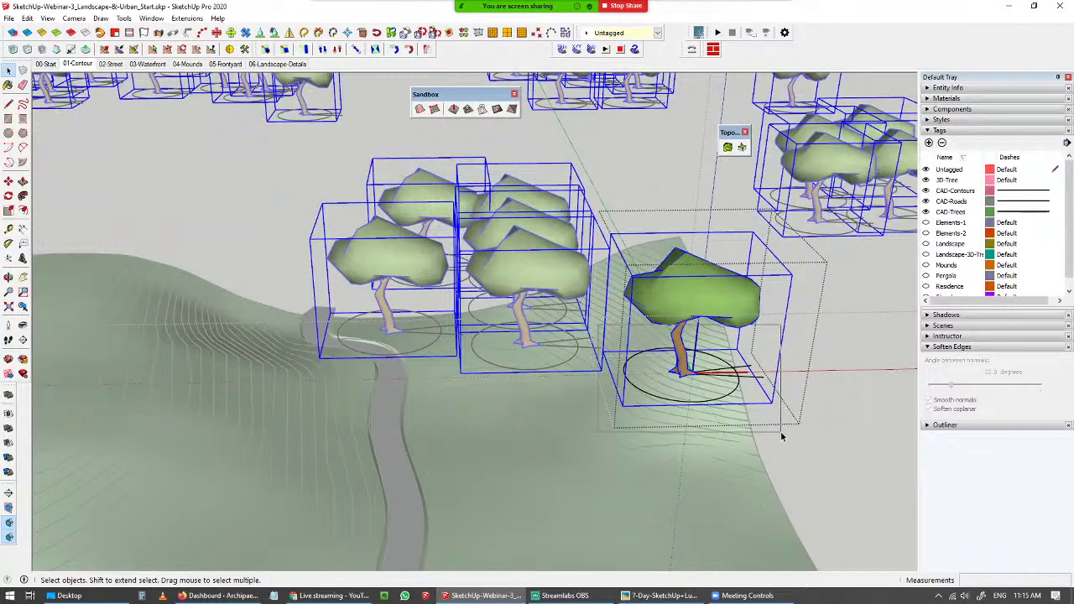
click(720, 394)
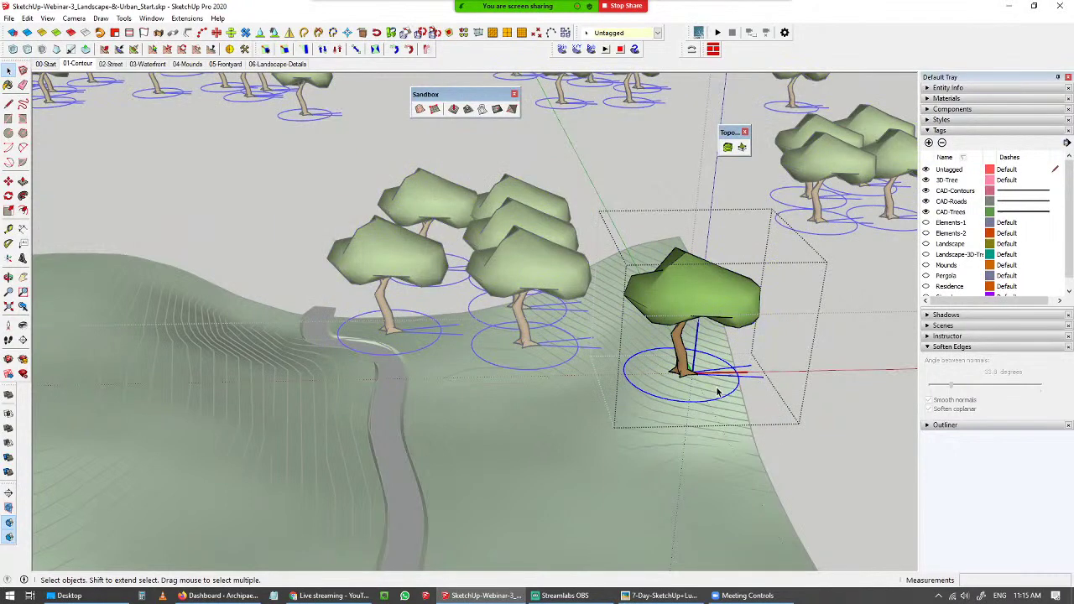
scroll(705, 391, down, 4)
middle_drag(681, 390, 618, 306)
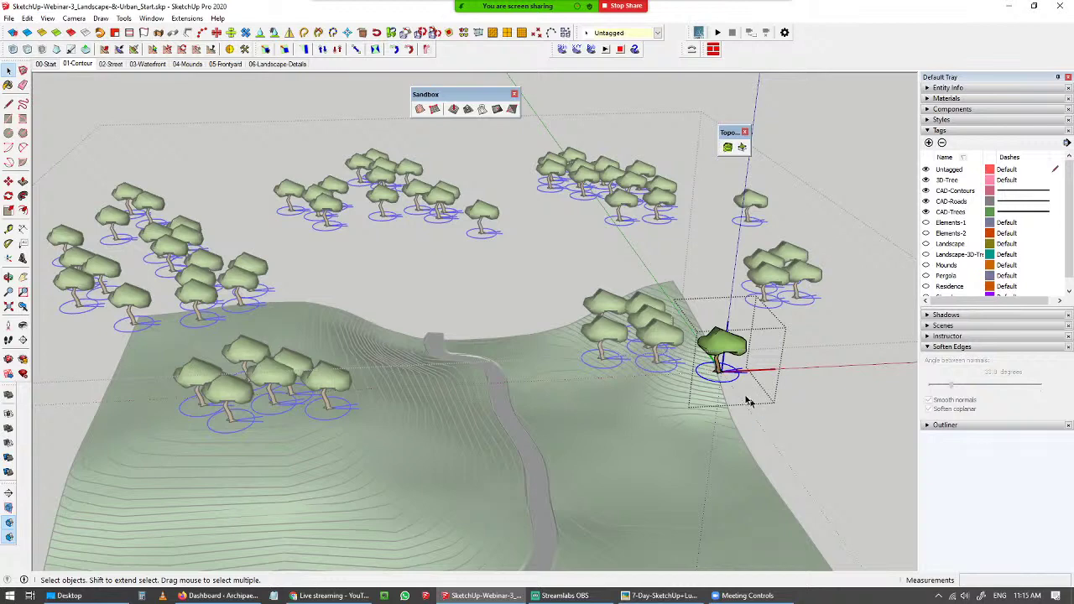
scroll(722, 376, up, 2)
scroll(722, 376, up, 1)
scroll(720, 379, up, 1)
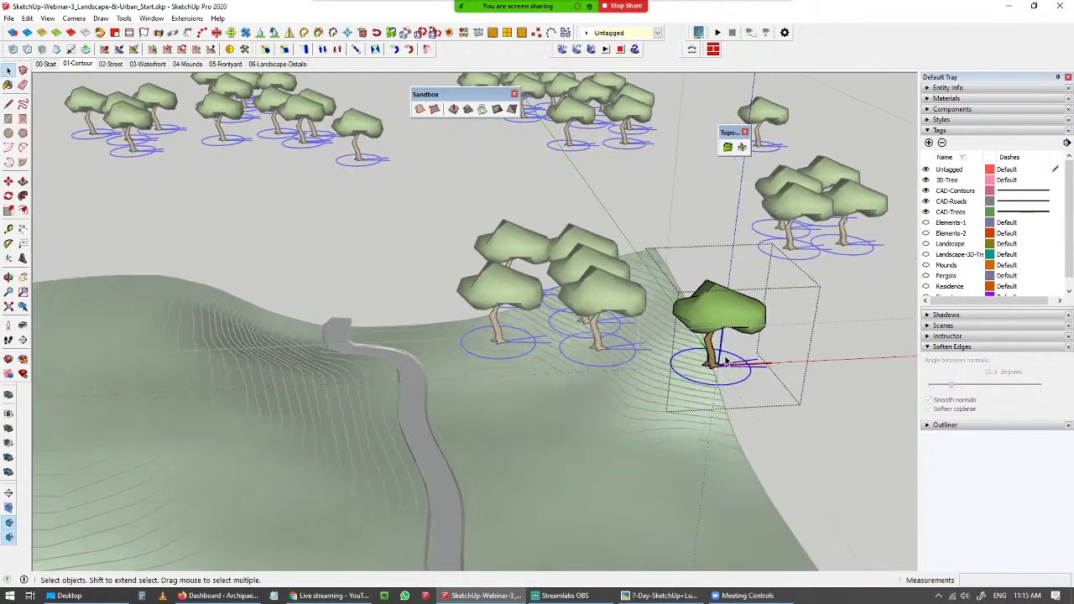
key(Delete)
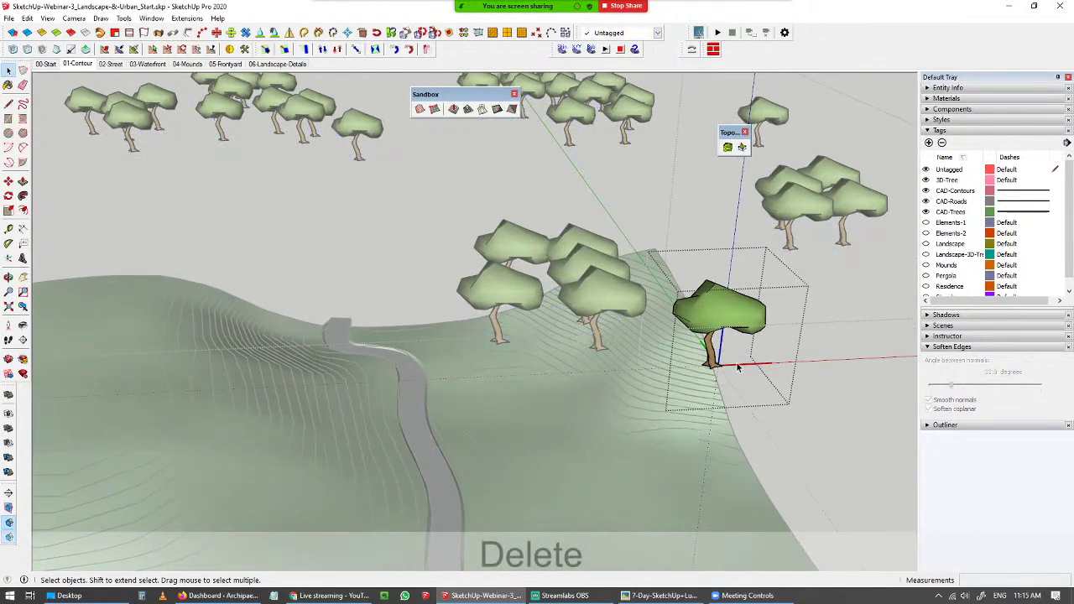
key(ctrl+z)
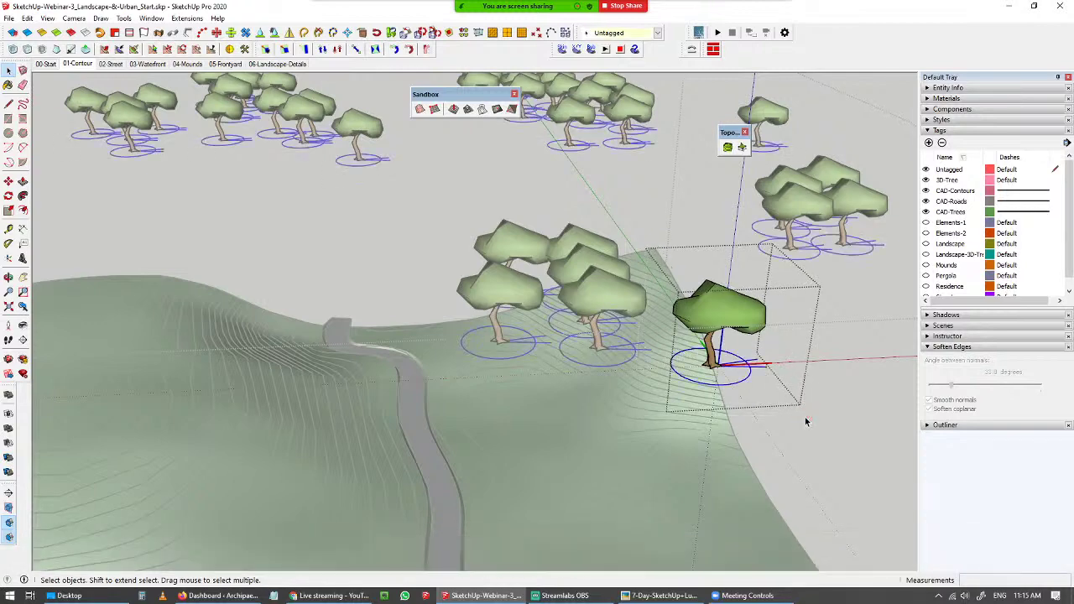
key(Delete)
scroll(866, 413, down, 4)
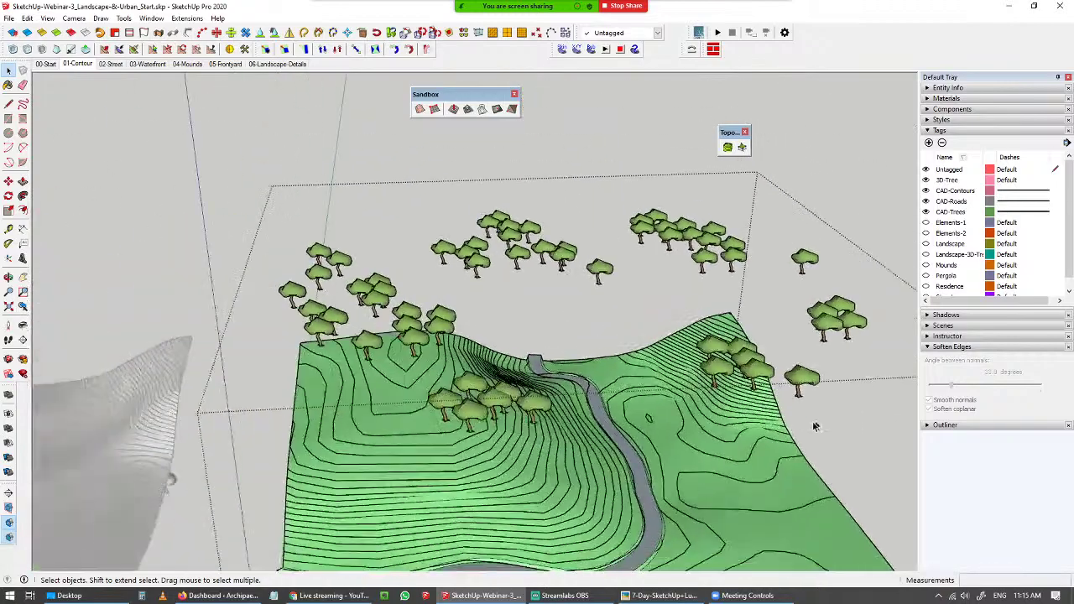
- Drop all the raised 3D trees vertically onto the green terrain surface using the JHS PowerBar drop tool
middle_drag(816, 426, 745, 327)
click(734, 243)
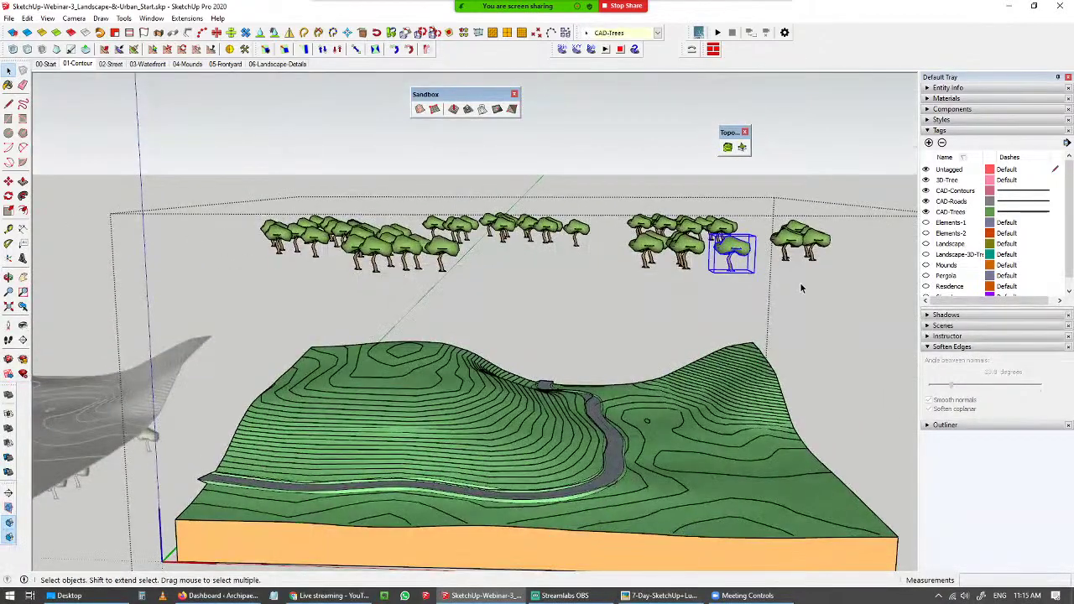
middle_drag(569, 265, 602, 279)
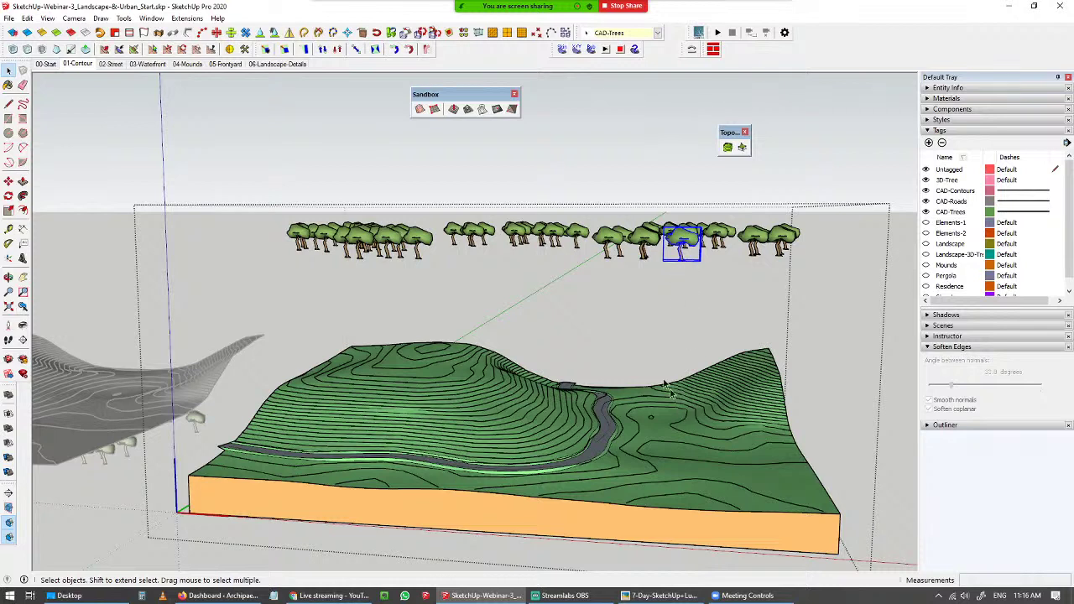
drag(215, 197, 823, 295)
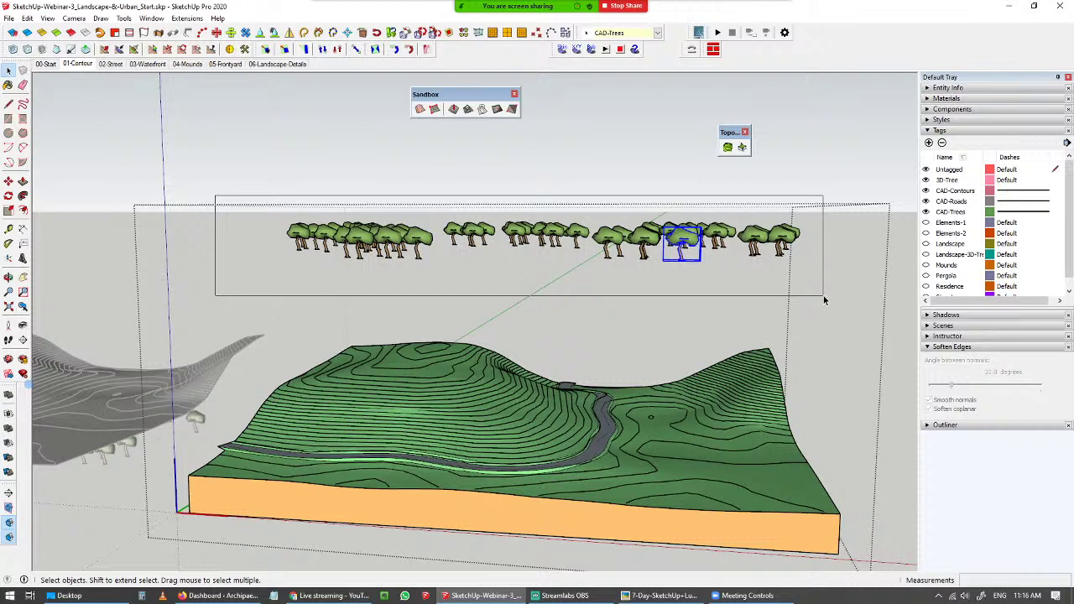
drag(823, 295, 824, 295)
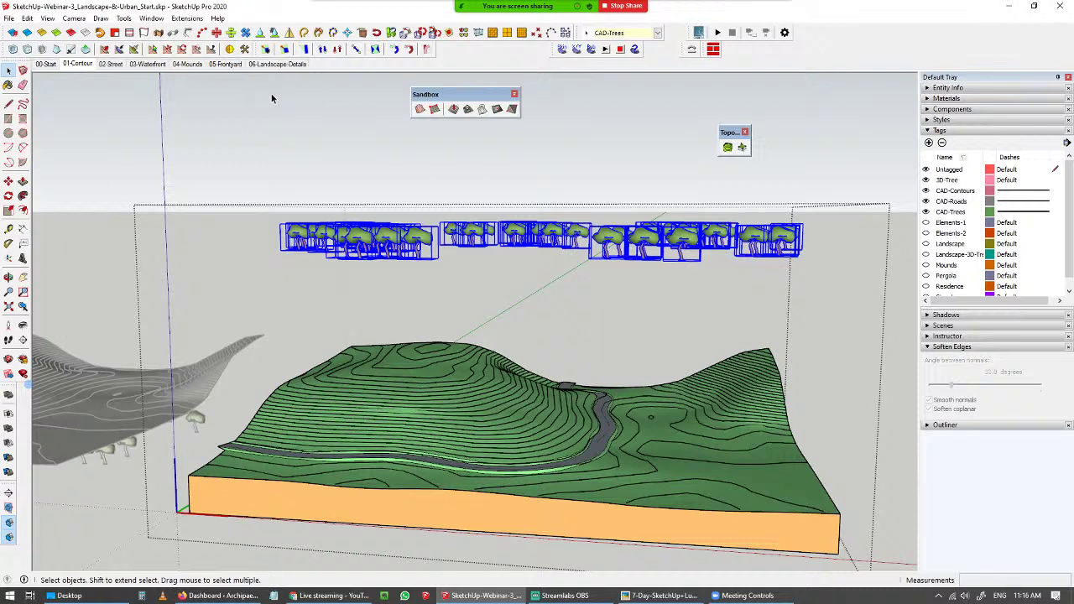
drag(4, 32, 395, 166)
drag(143, 159, 130, 143)
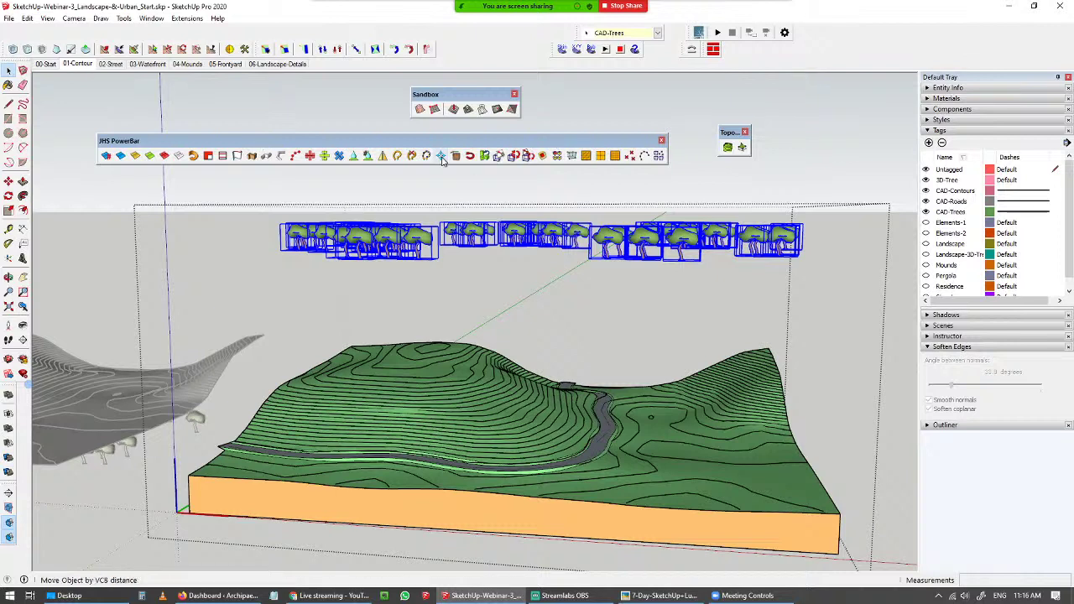
drag(453, 144, 460, 141)
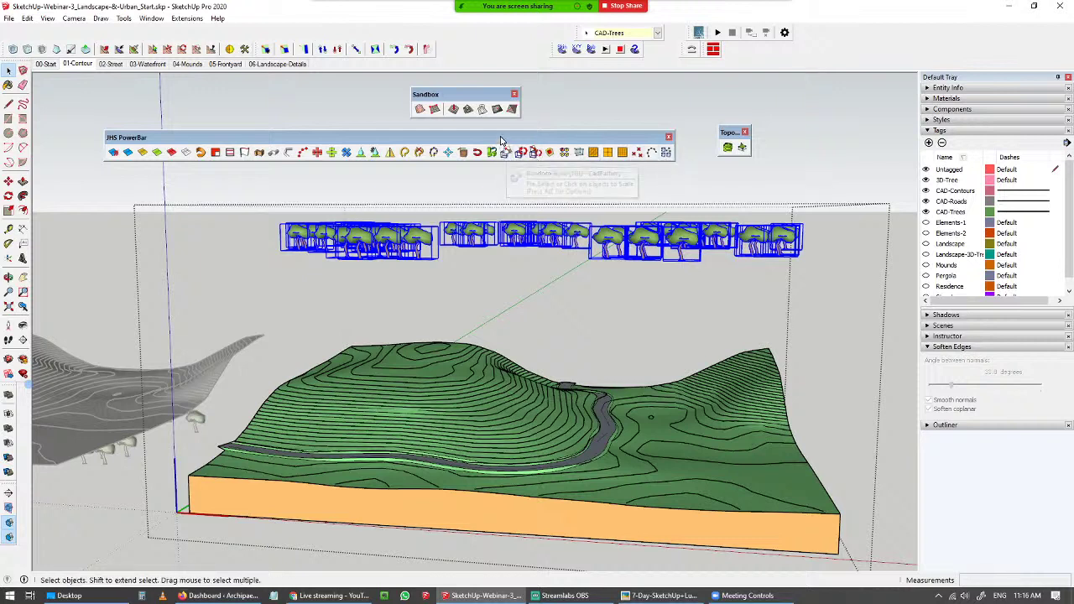
drag(501, 136, 502, 135)
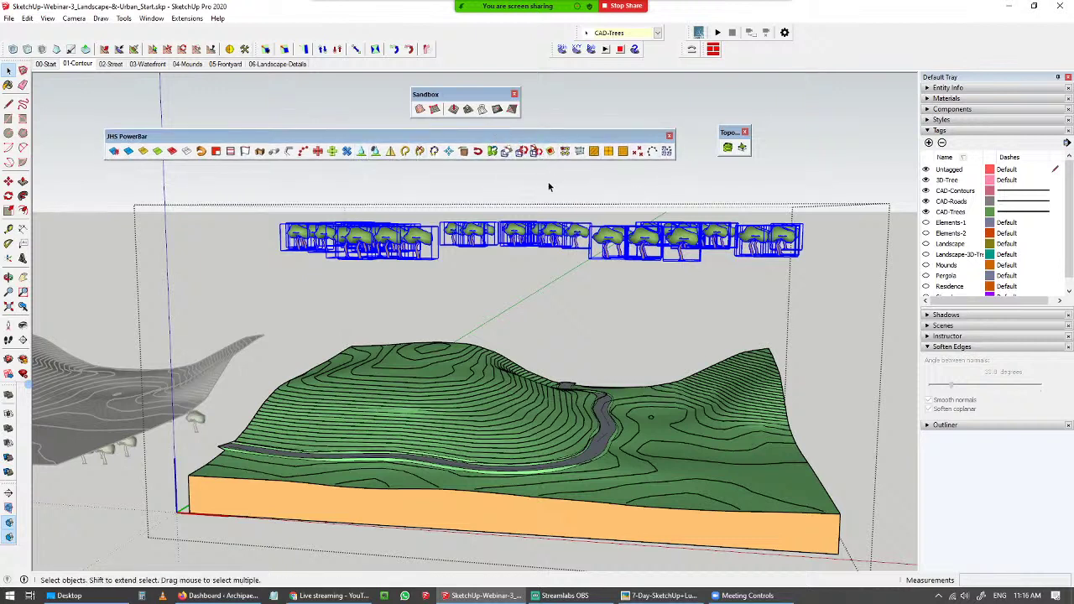
click(363, 156)
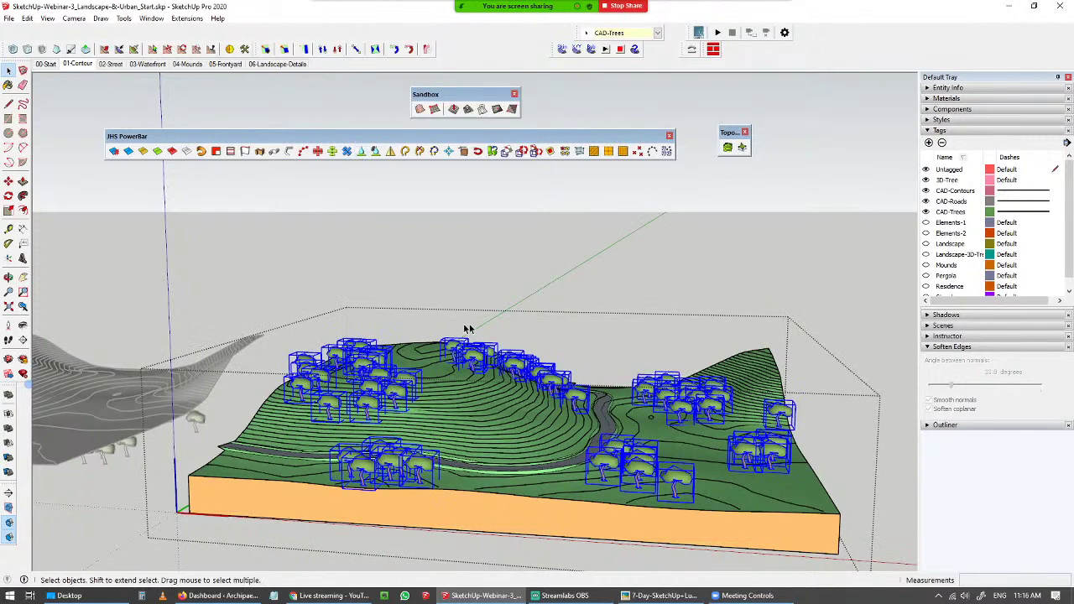
- Examine how the dropped 3D trees sit on the slopes, beside the road and on the flatter ground around the green terrain
scroll(458, 459, up, 5)
middle_drag(363, 383, 475, 374)
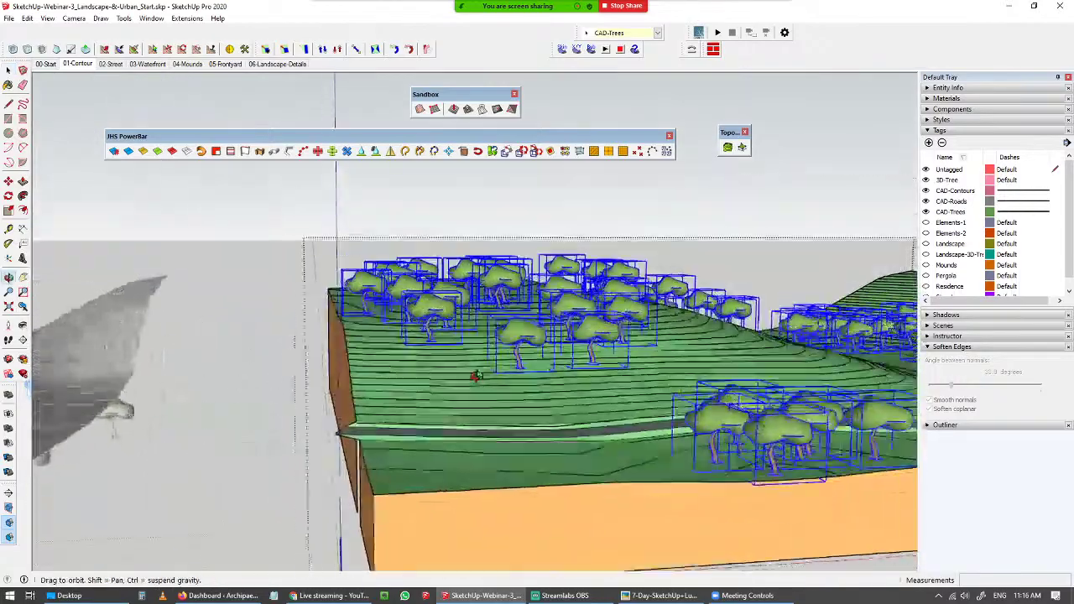
click(530, 230)
scroll(546, 359, up, 4)
middle_drag(546, 359, 211, 326)
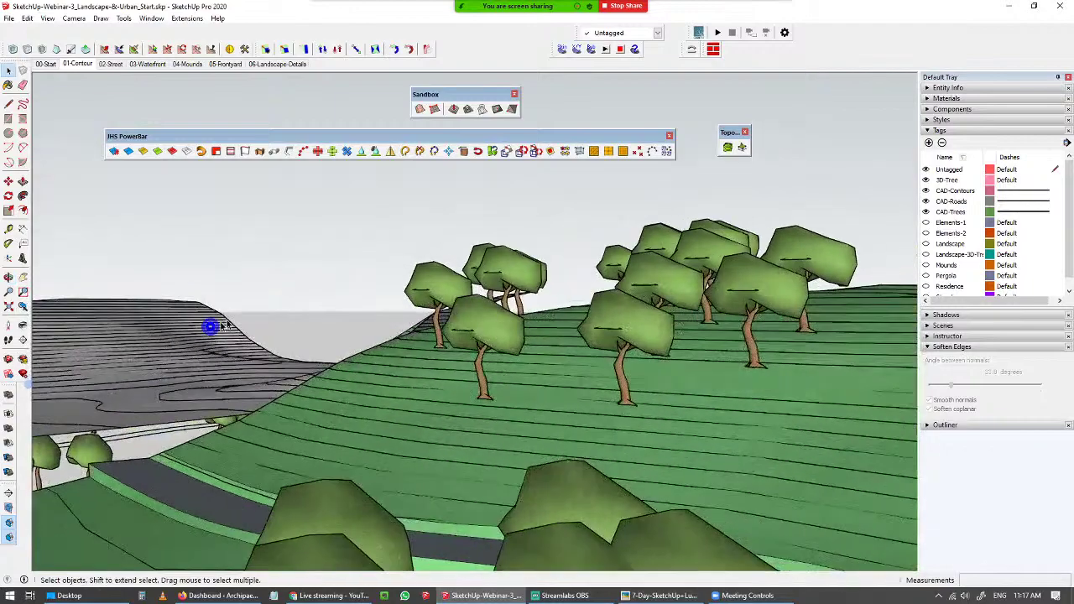
shift+middle_drag(518, 361, 441, 434)
middle_drag(558, 383, 516, 378)
scroll(516, 378, down, 3)
shift+middle_drag(568, 408, 396, 372)
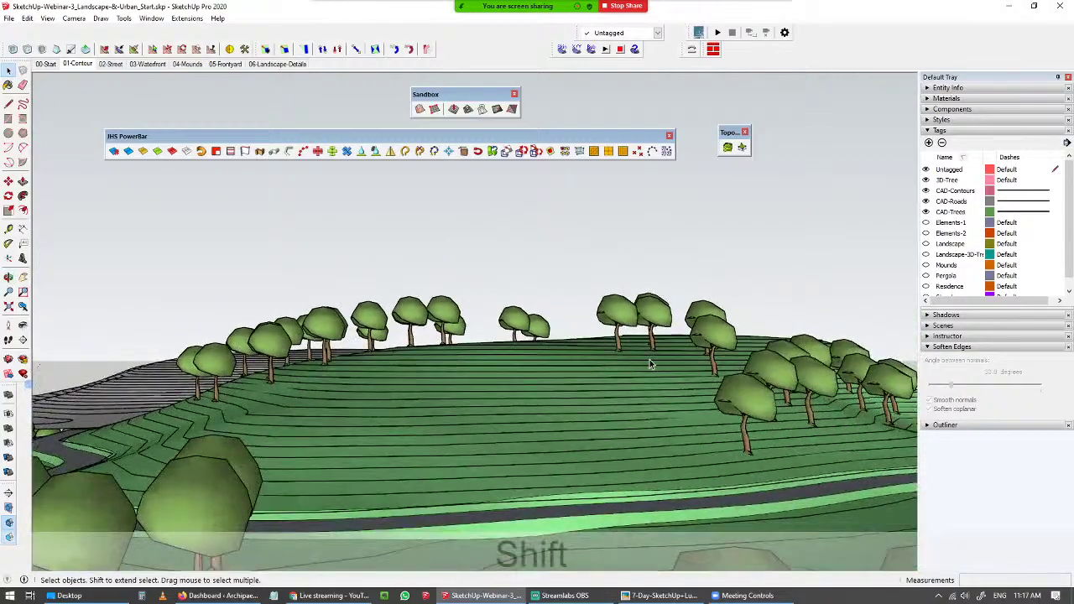
shift+middle_drag(653, 365, 446, 330)
scroll(541, 354, up, 3)
middle_drag(554, 352, 314, 434)
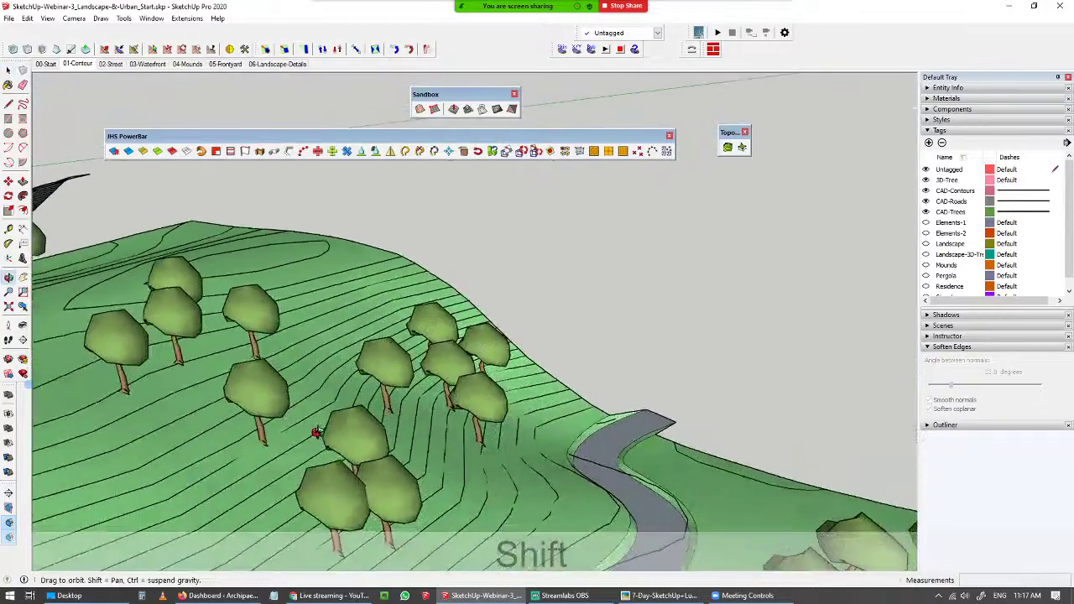
scroll(463, 374, up, 2)
middle_drag(463, 374, 487, 259)
scroll(428, 359, down, 4)
middle_drag(411, 399, 657, 336)
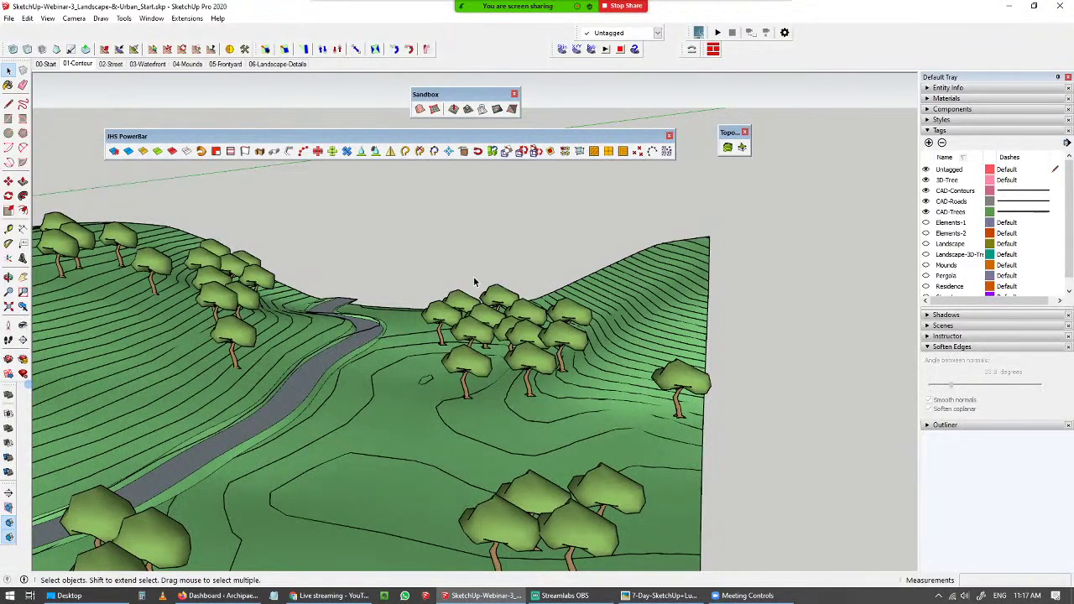
middle_drag(432, 320, 481, 398)
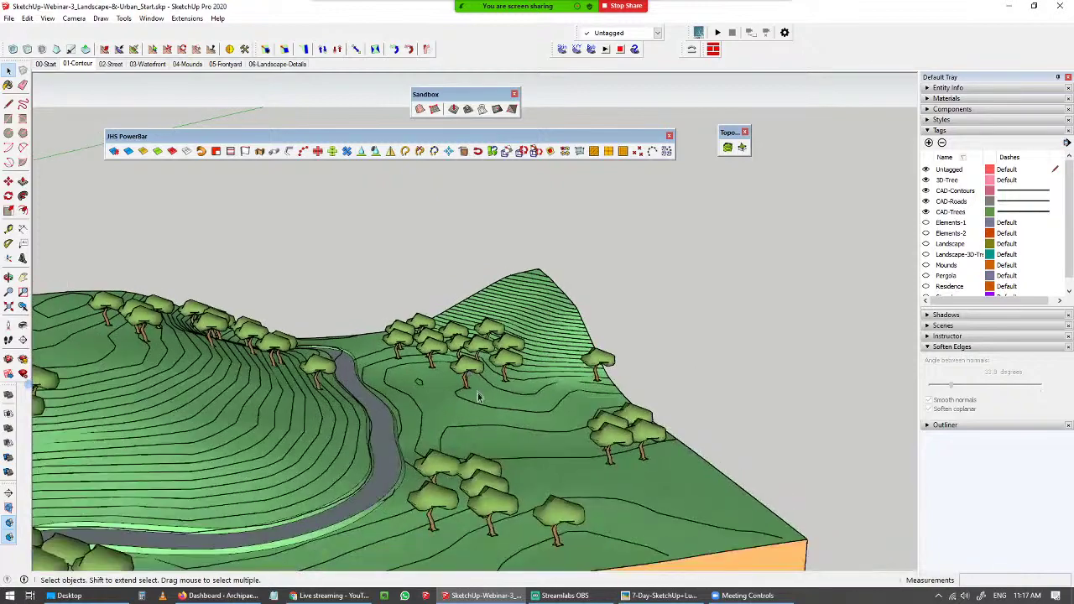
middle_drag(492, 490, 522, 391)
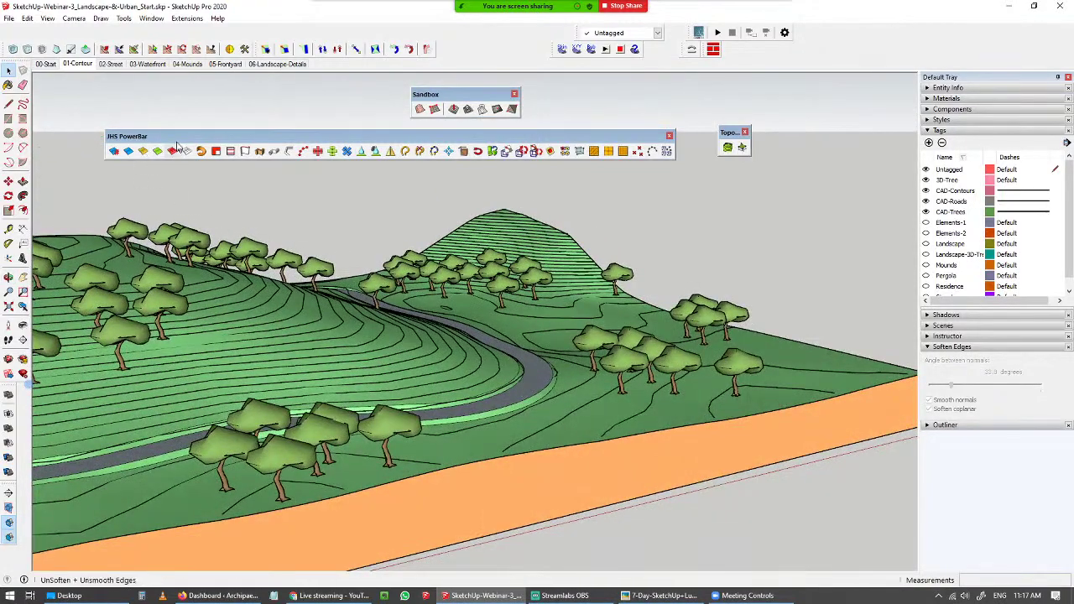
- Dock the floating JHS PowerBar, Sandbox and TopoShaper toolbars back among the other toolbars
drag(185, 136, 73, 26)
drag(435, 99, 453, 47)
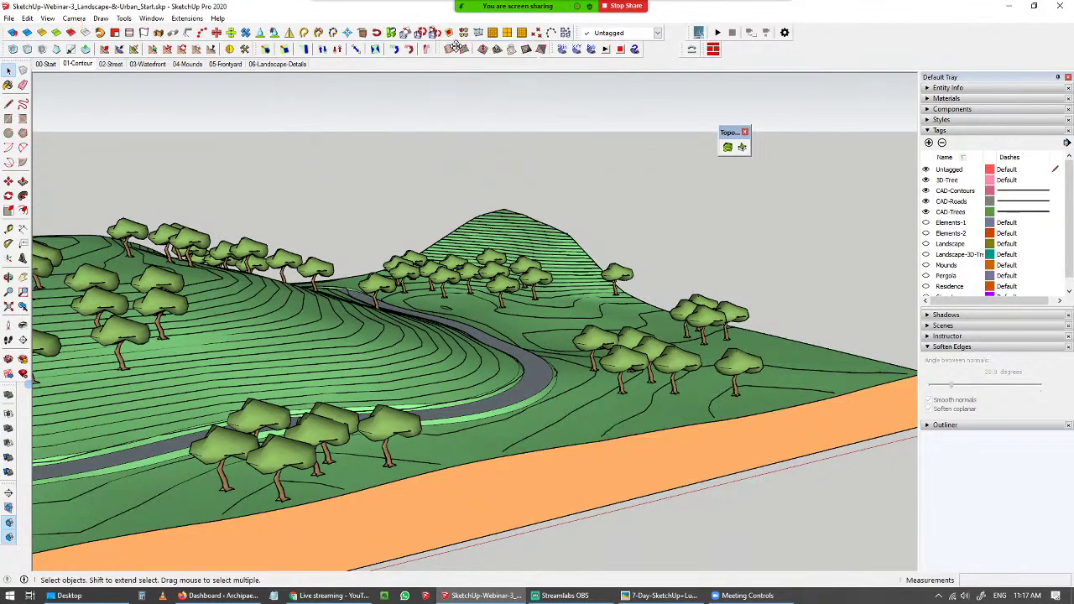
drag(727, 133, 659, 52)
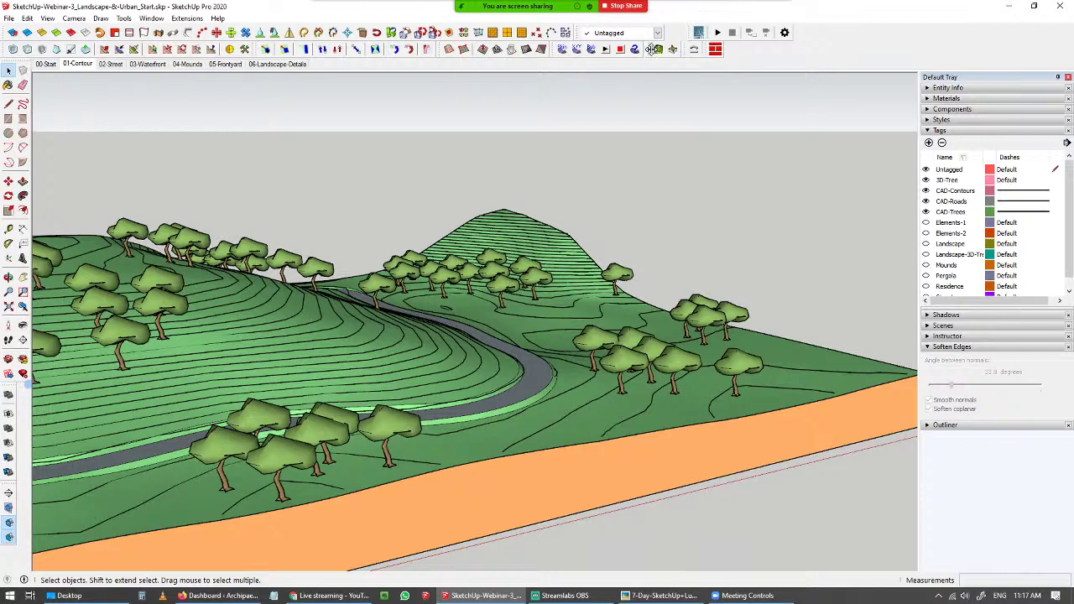
scroll(412, 356, down, 2)
shift+middle_drag(412, 357, 554, 348)
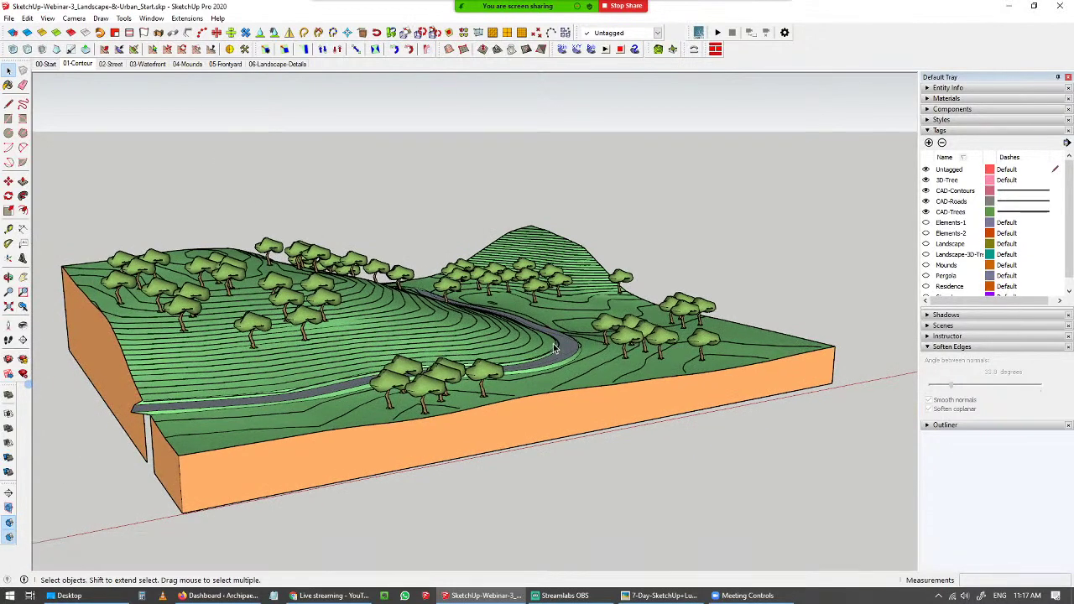
middle_drag(471, 351, 158, 355)
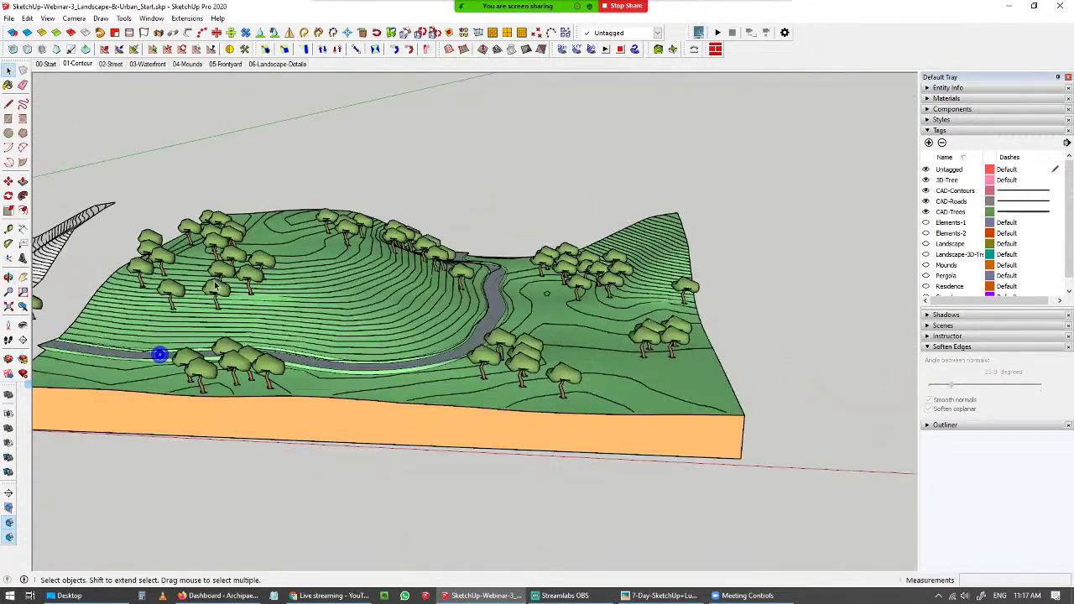
- Switch to the 02-Street scene and inspect the coloured street section block
click(111, 64)
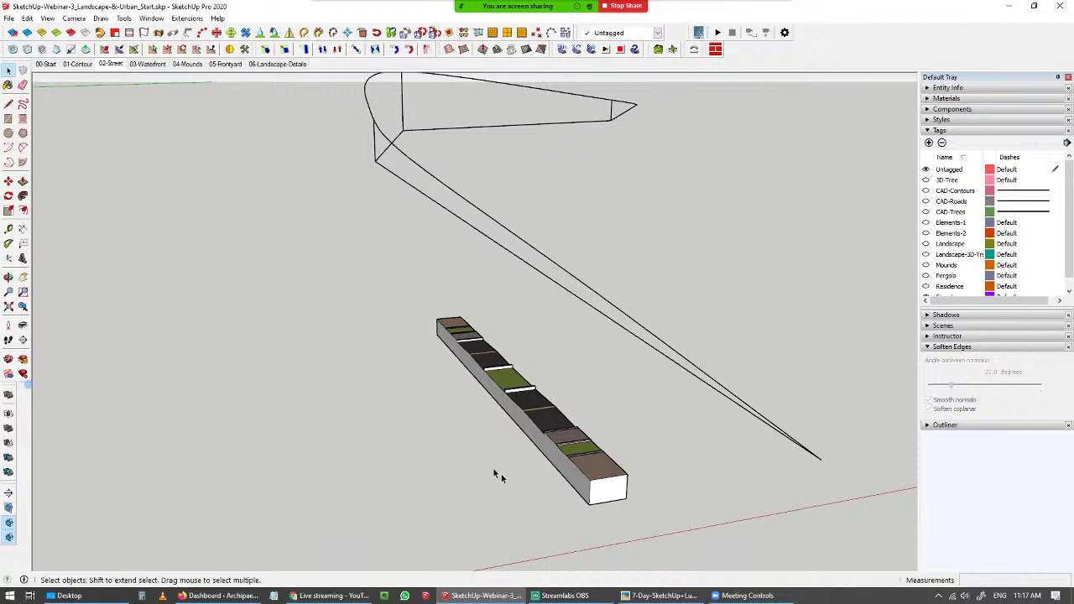
middle_drag(519, 427, 650, 485)
scroll(659, 485, up, 4)
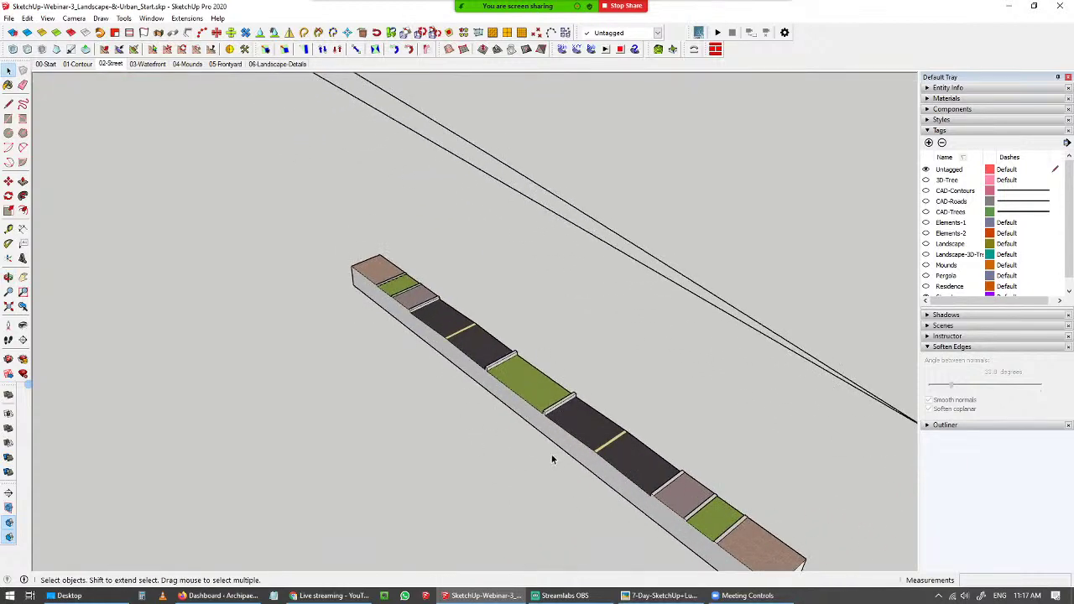
middle_drag(552, 455, 494, 435)
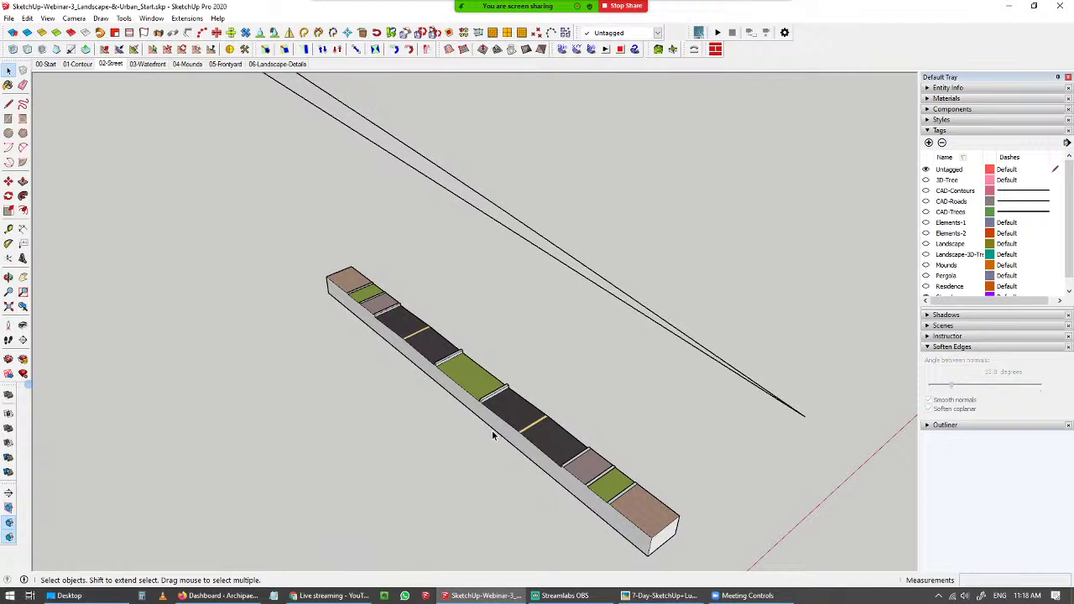
scroll(492, 429, down, 3)
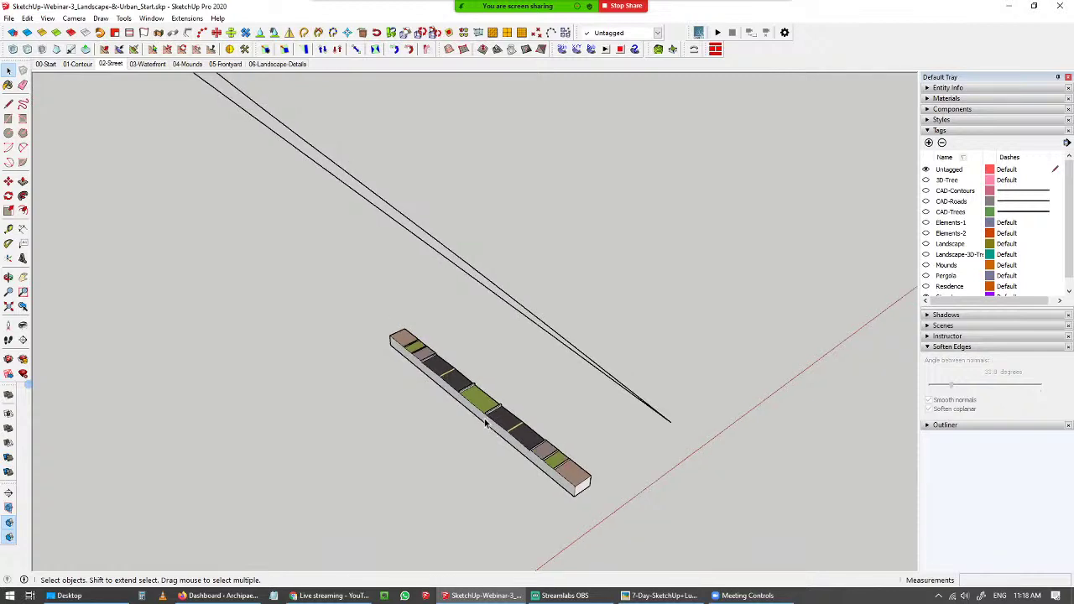
scroll(496, 432, down, 3)
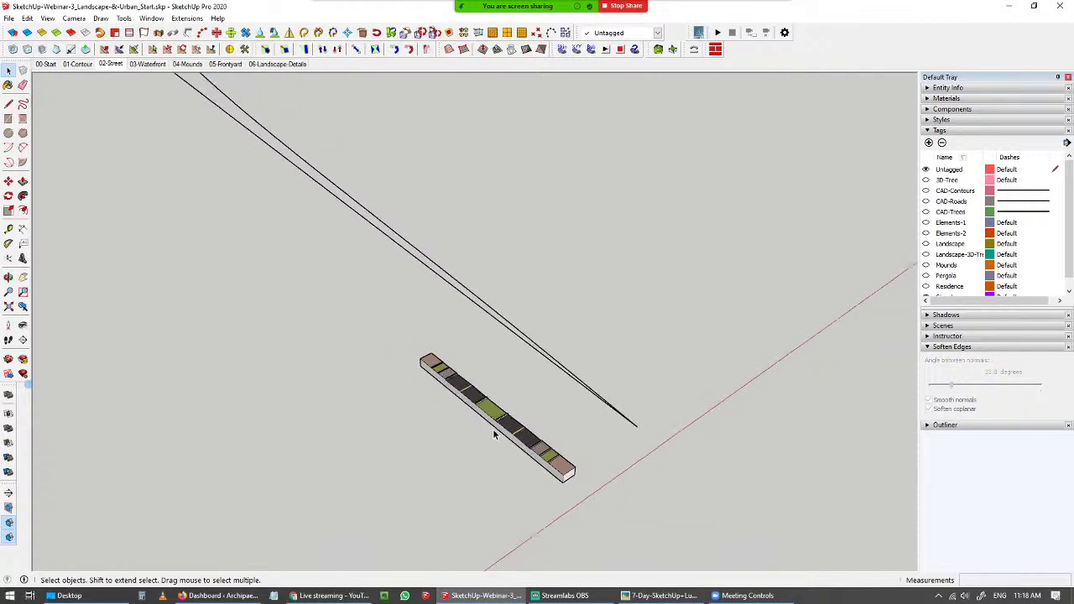
- Select the smooth street curve and examine its rise, its flat guide lines and its position relative to the section block
mouse_move(496, 434)
middle_down()
mouse_move(512, 458)
mouse_move(276, 364)
mouse_move(367, 328)
mouse_move(301, 355)
middle_up()
click(322, 325)
middle_drag(302, 287, 338, 355)
middle_drag(810, 231, 525, 261)
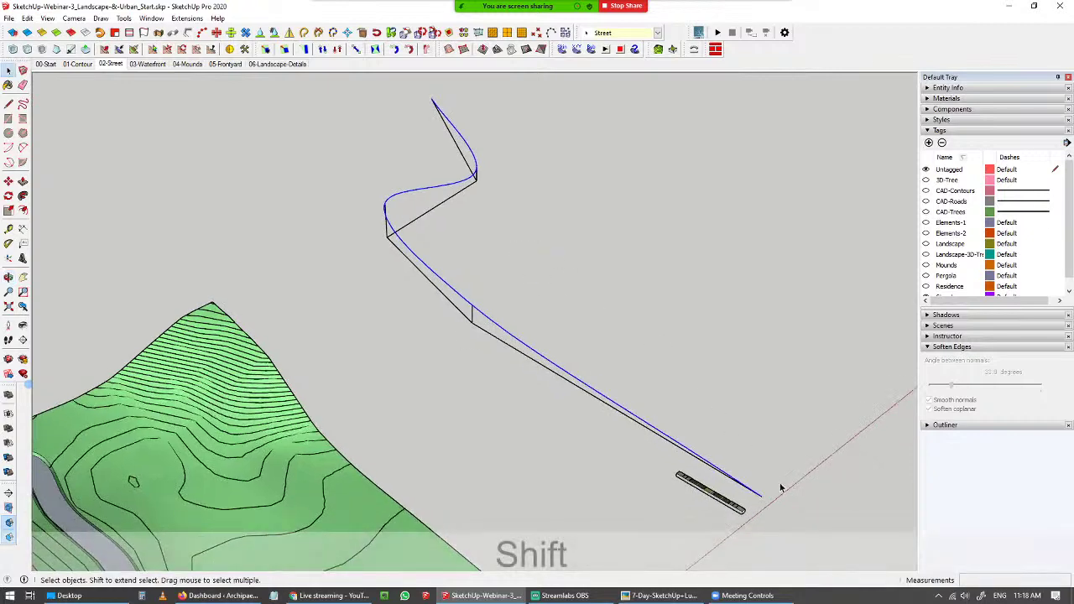
middle_drag(435, 294, 346, 145)
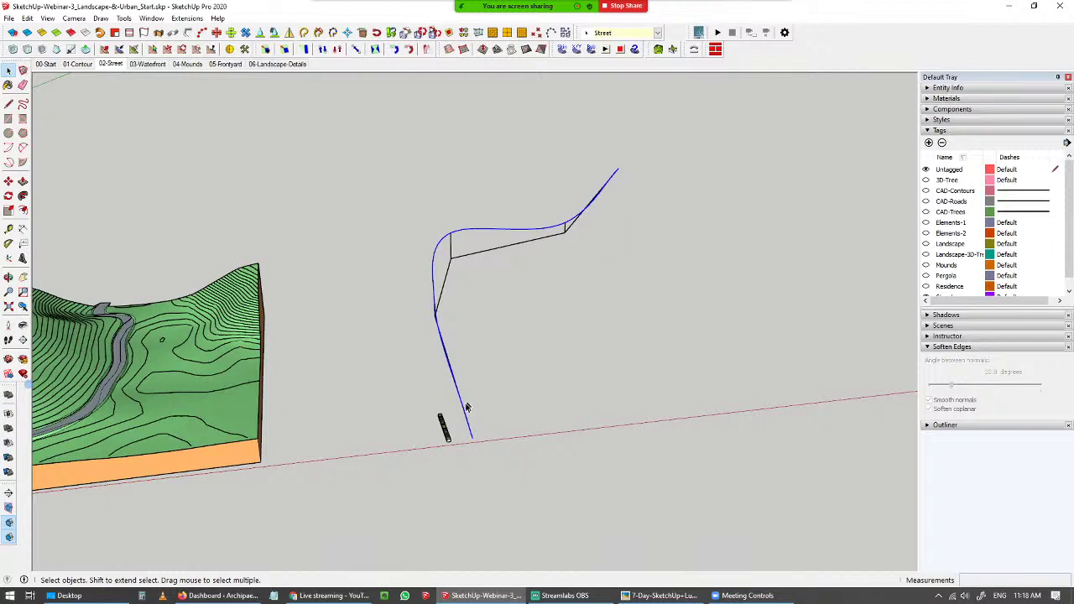
middle_drag(485, 473, 545, 333)
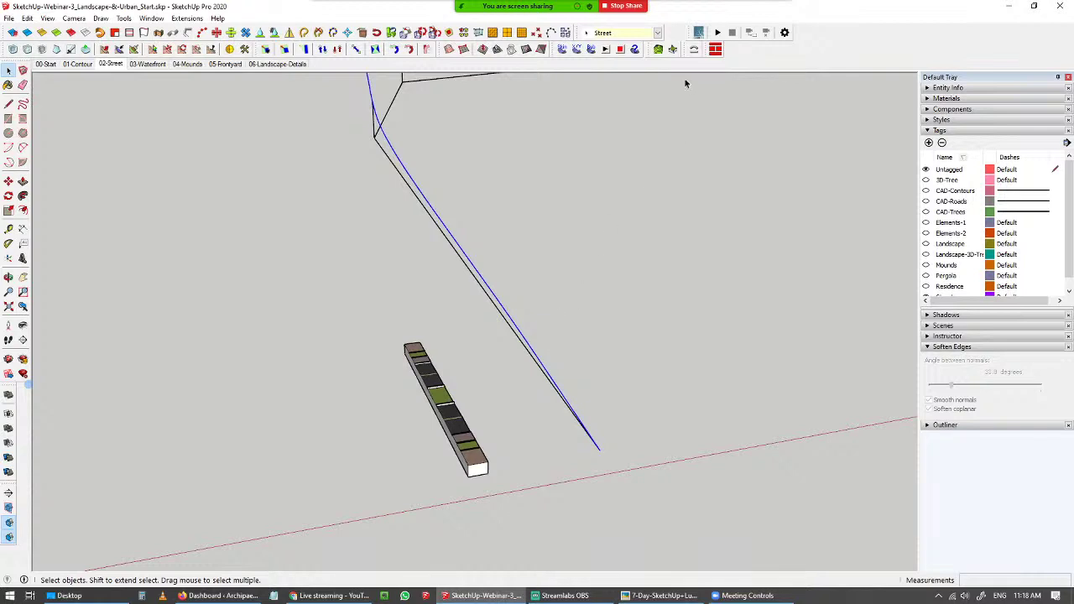
- Float the Shape Bender toolbar over the model area and clear the selection of the street curve
drag(695, 50, 599, 175)
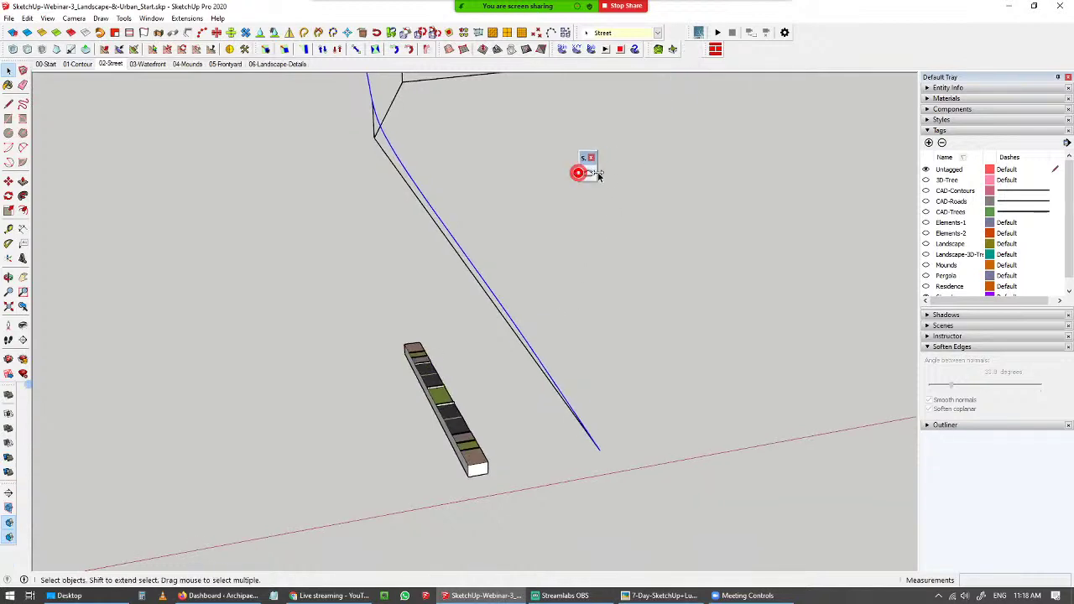
click(588, 173)
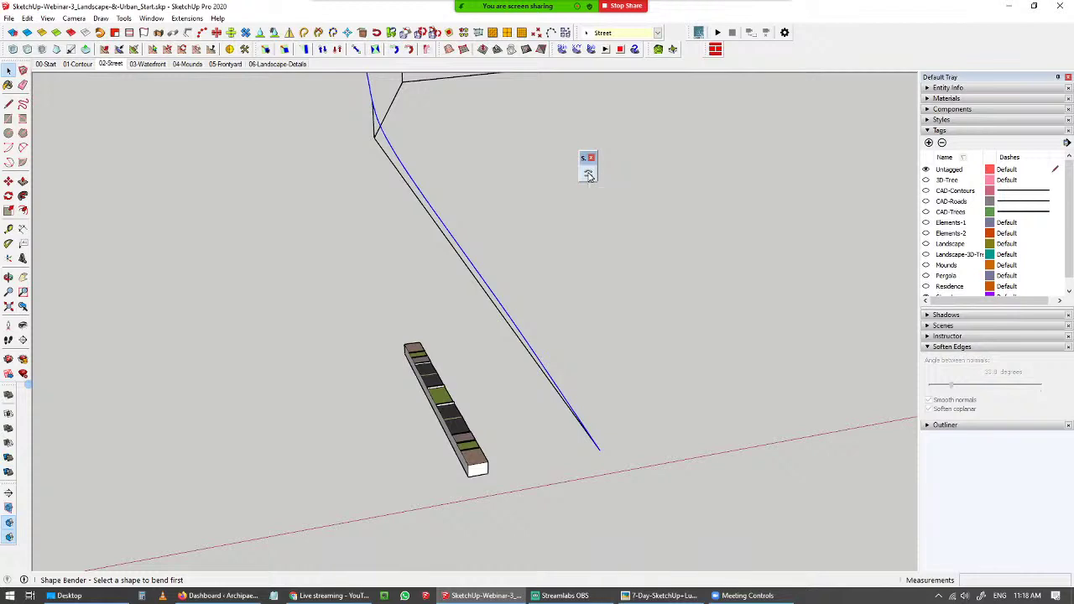
click(576, 299)
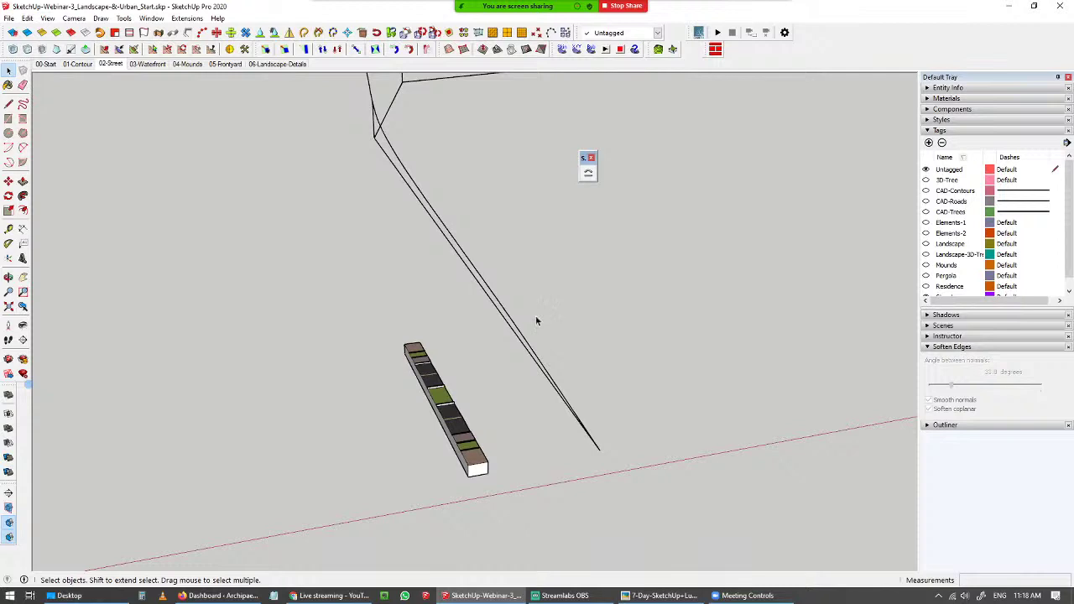
- Inspect the street section block as the shape for bending, and select the lower edge of its white end face
click(445, 396)
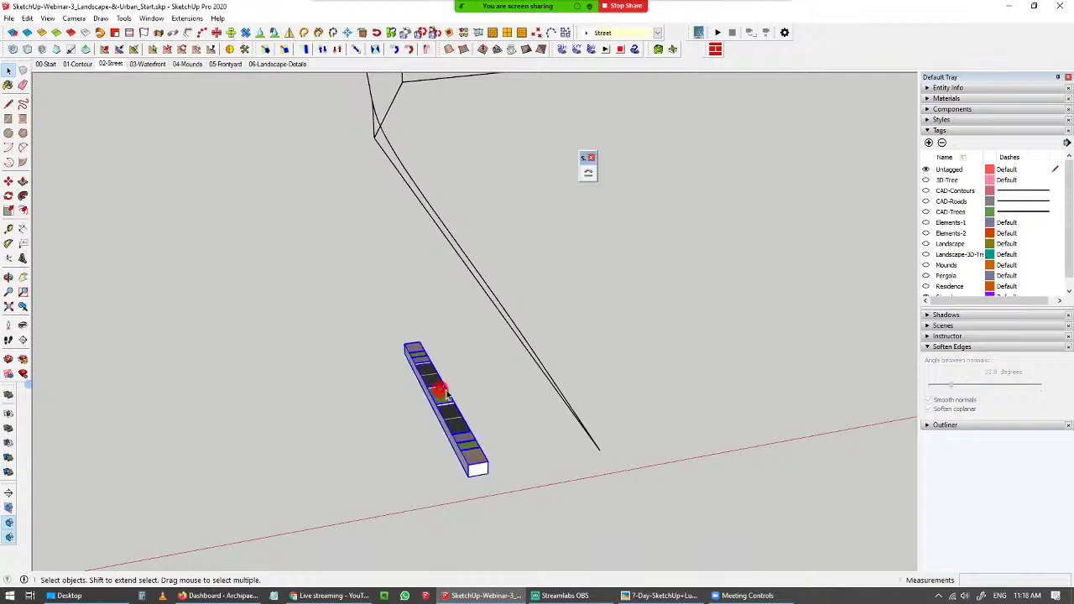
scroll(450, 443, up, 2)
scroll(450, 443, up, 3)
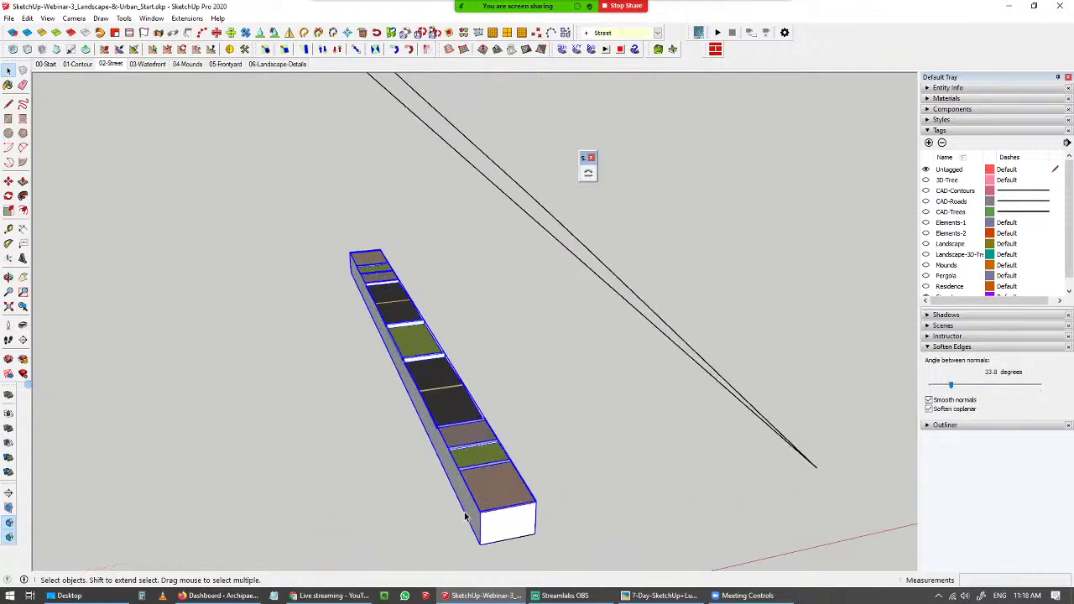
middle_drag(477, 432, 456, 377)
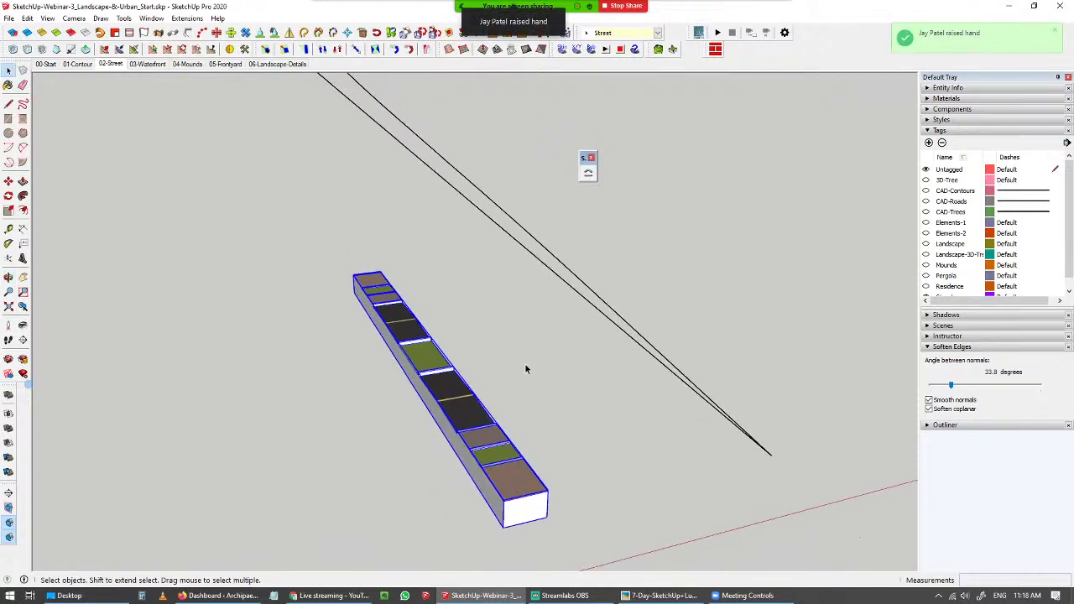
click(520, 538)
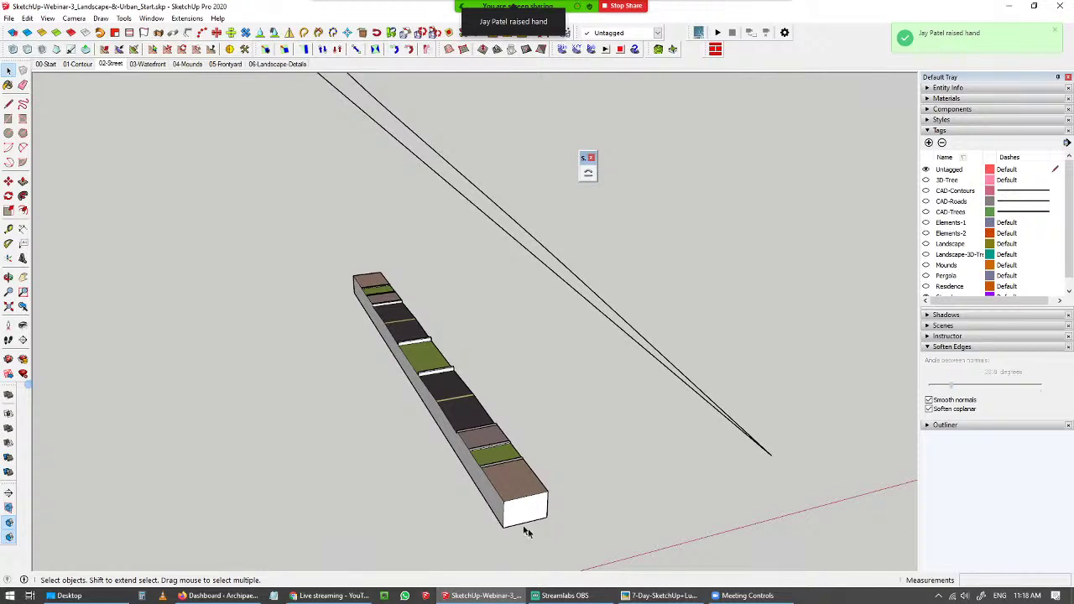
middle_drag(535, 526, 544, 444)
scroll(557, 483, up, 1)
click(543, 444)
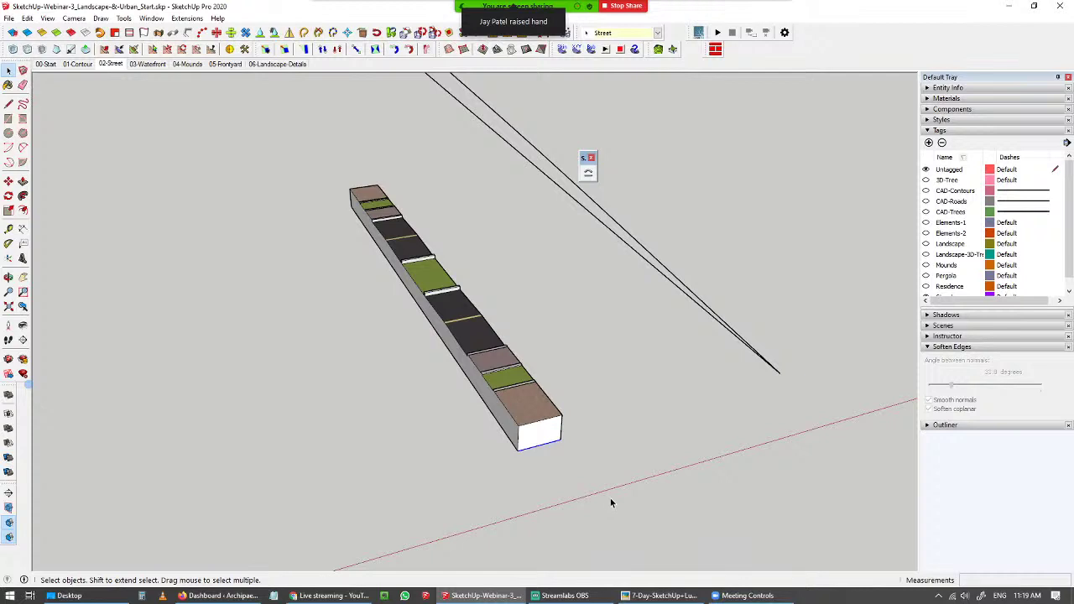
- Try moving the section block up off the separate line beneath its white end face, and undo the move
triple_click(556, 436)
click(624, 413)
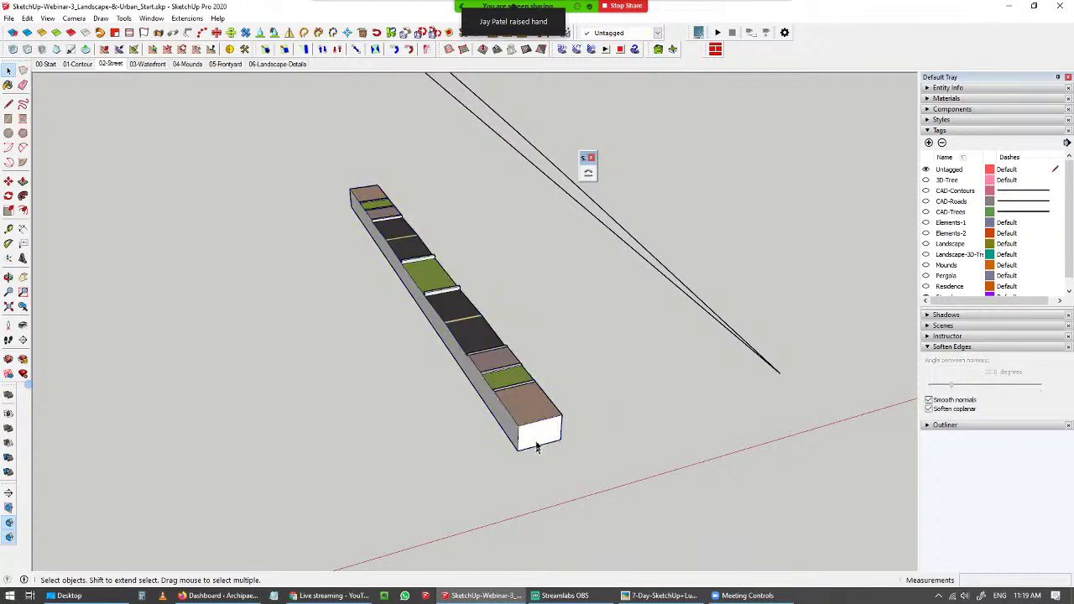
triple_click(530, 429)
key(m)
click(592, 431)
click(594, 404)
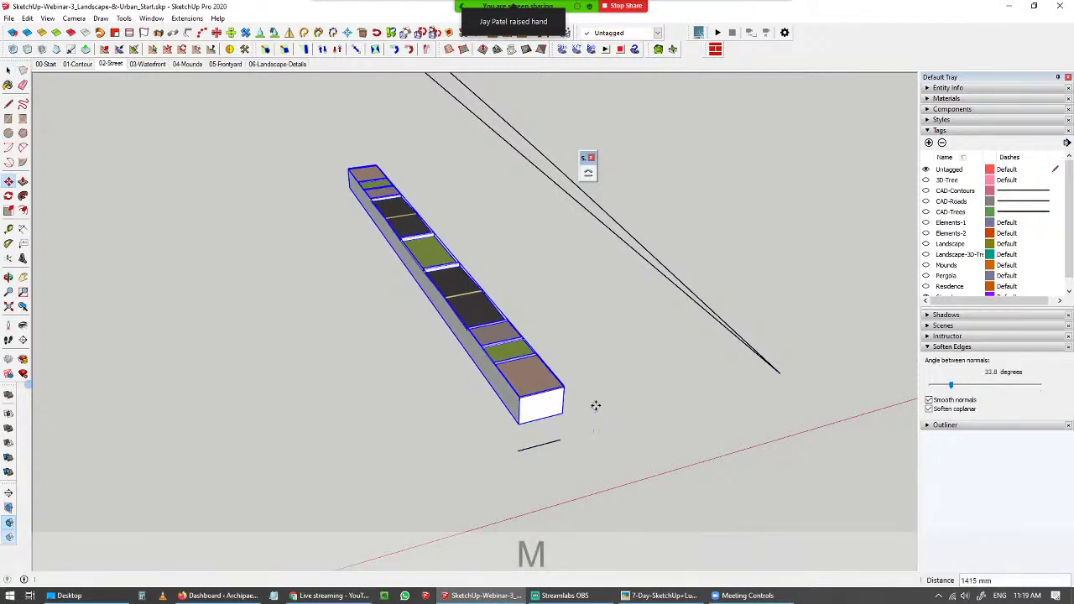
key(space)
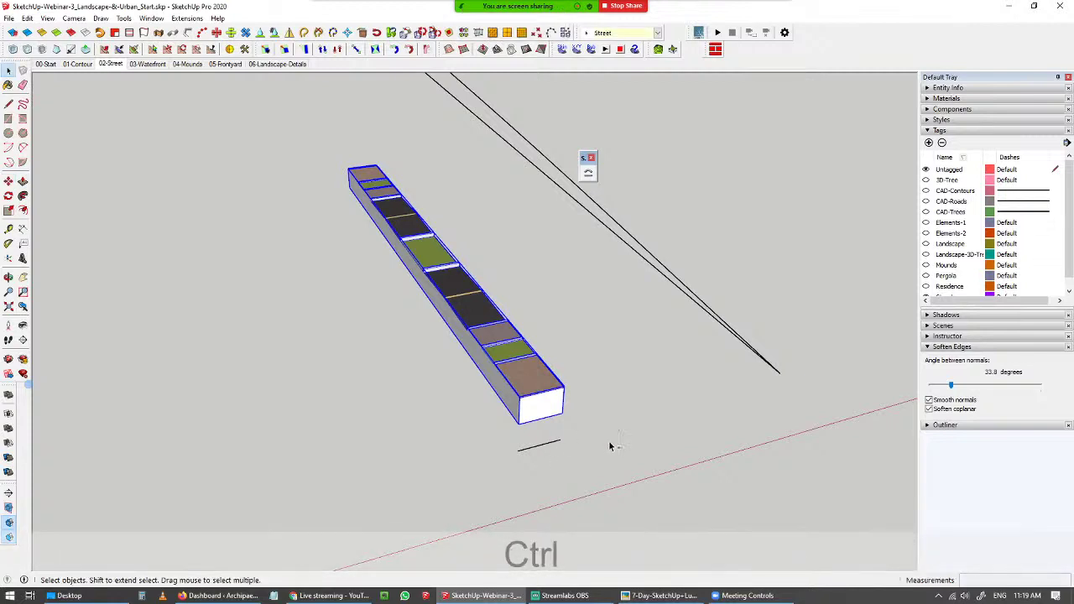
key(ctrl+z)
key(space)
- Select the street section block as the shape to bend, keeping its base line and the smooth street curve unselected
middle_drag(642, 417, 568, 277)
click(540, 223)
middle_drag(541, 223, 439, 321)
middle_drag(567, 403, 339, 457)
click(513, 382)
middle_drag(402, 432, 482, 461)
click(481, 458)
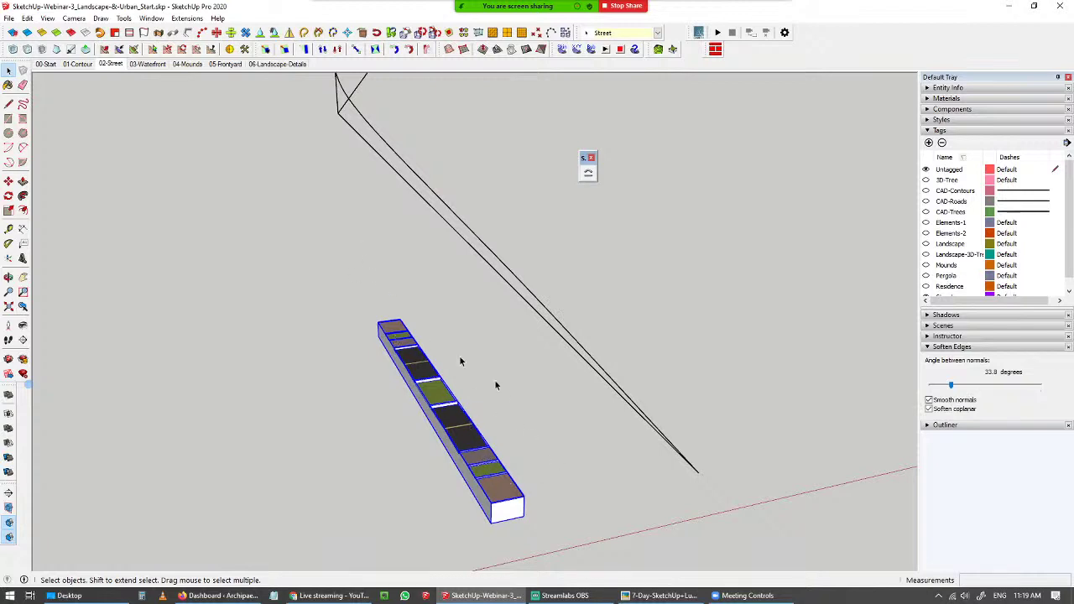
middle_drag(557, 508, 524, 456)
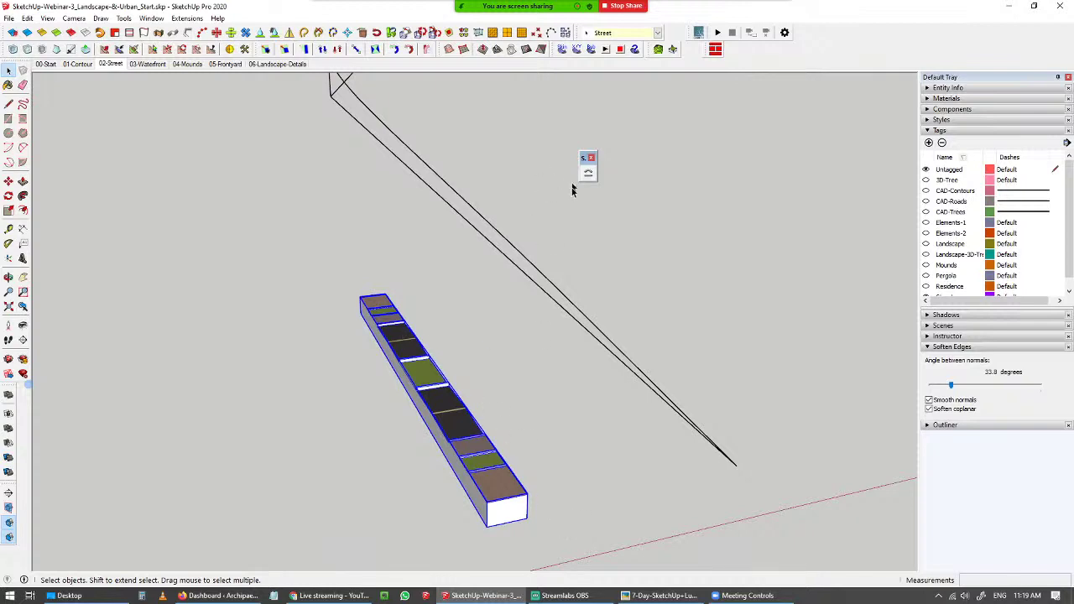
middle_drag(461, 449, 463, 409)
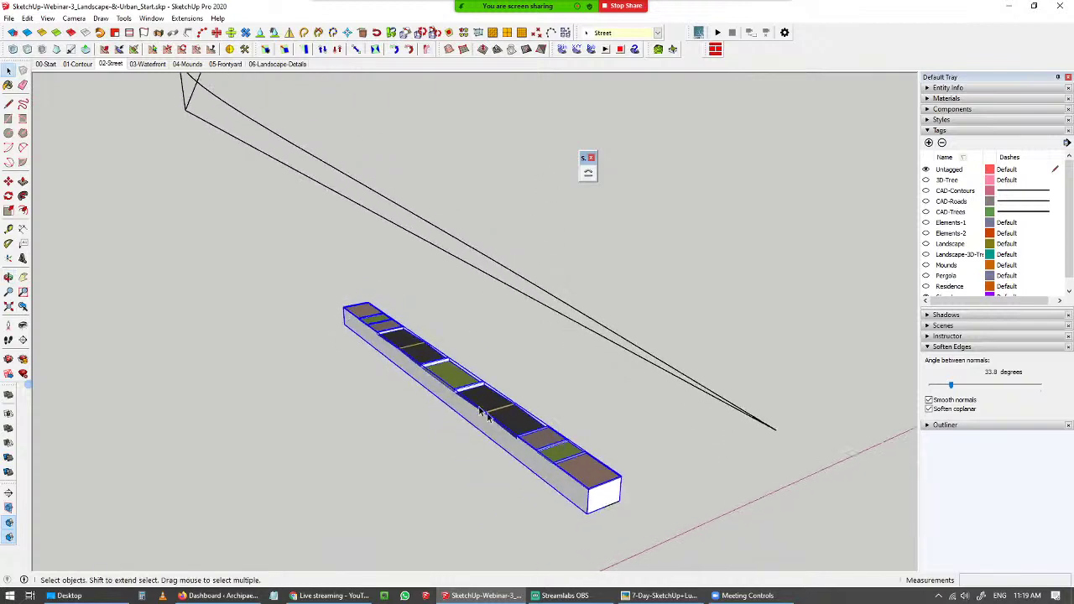
- Bend the section block with Shape Bender, using the line under its end face and the smooth street curve, and accept the preview
click(588, 174)
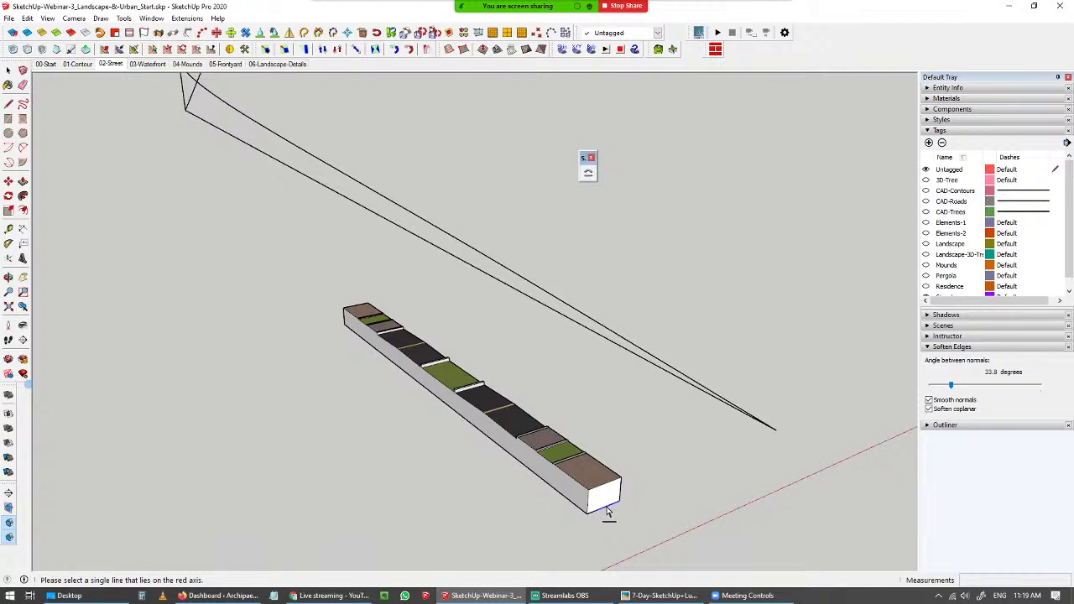
click(609, 510)
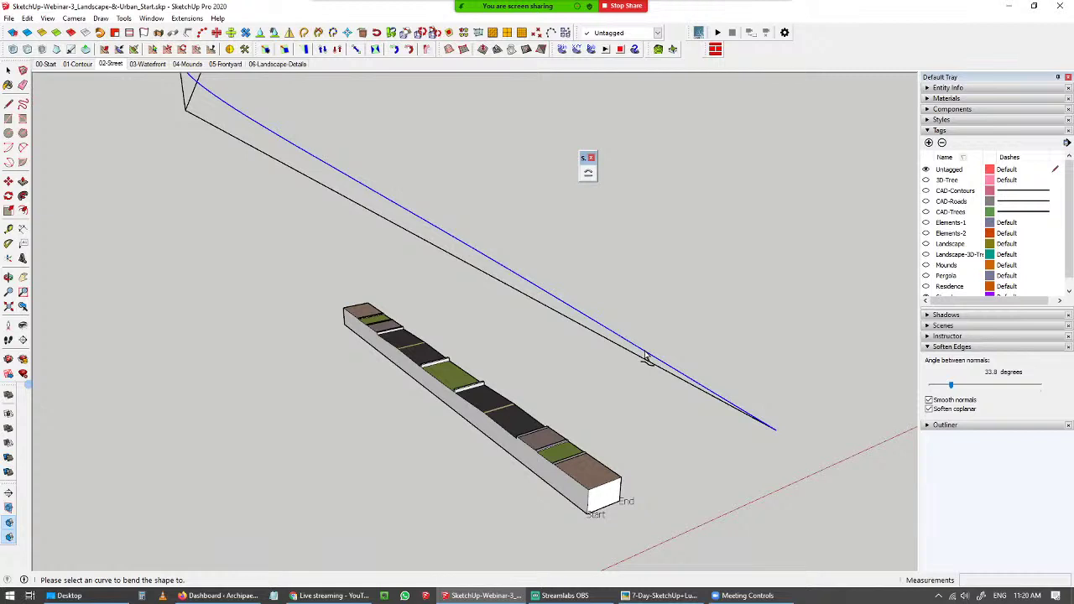
middle_drag(646, 356, 547, 431)
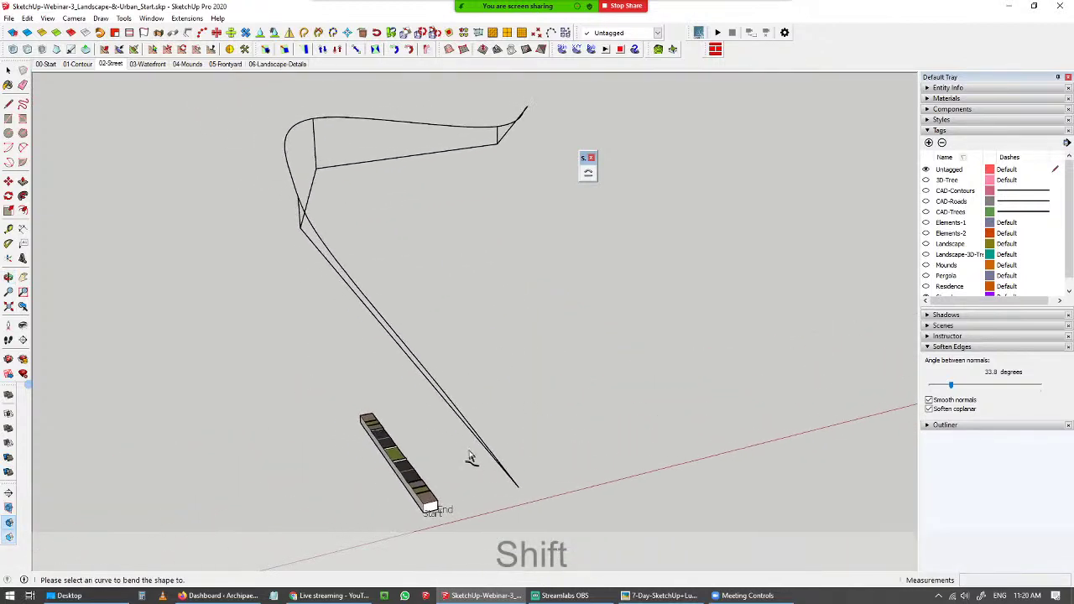
click(422, 372)
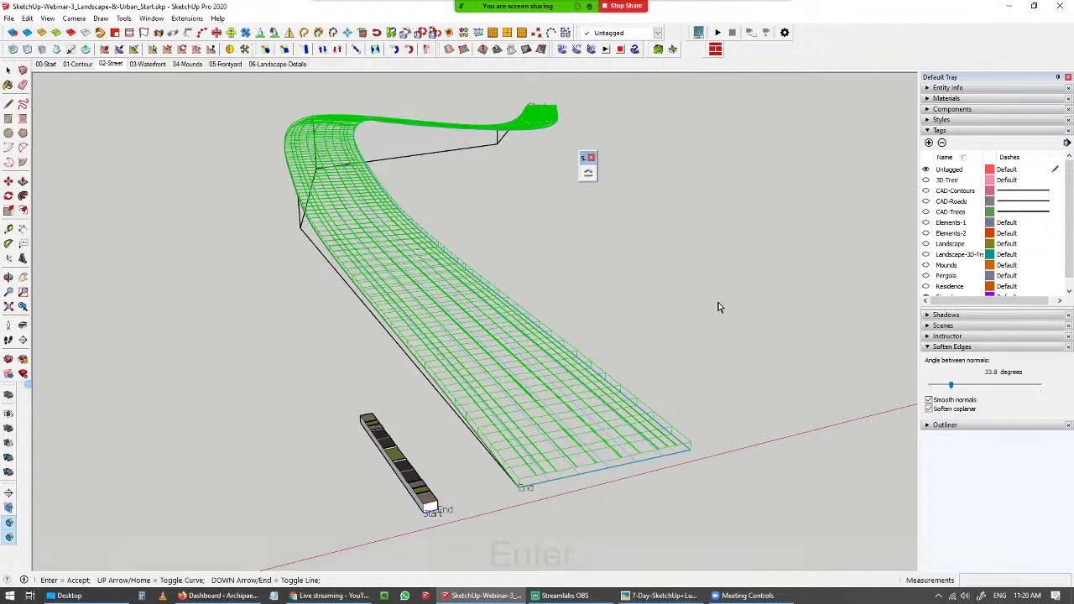
key(Return)
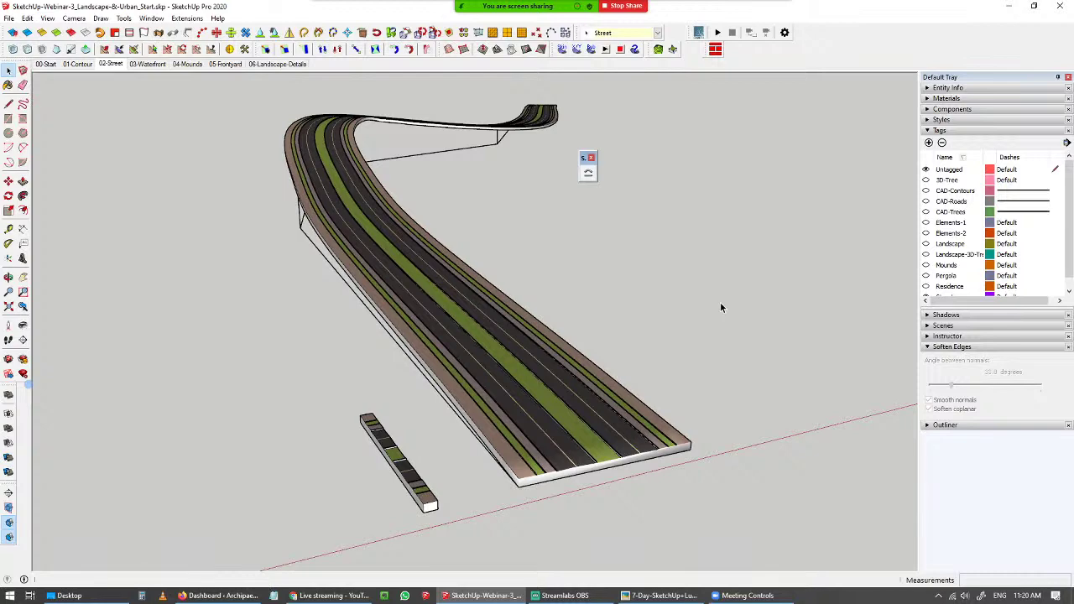
- Examine the lanes, medians and sidewalks of the bent street along its curves and at its near end
middle_drag(535, 452, 457, 303)
scroll(506, 392, up, 4)
scroll(506, 392, up, 2)
scroll(277, 358, up, 2)
middle_drag(636, 249, 749, 308)
shift+middle_drag(689, 287, 544, 378)
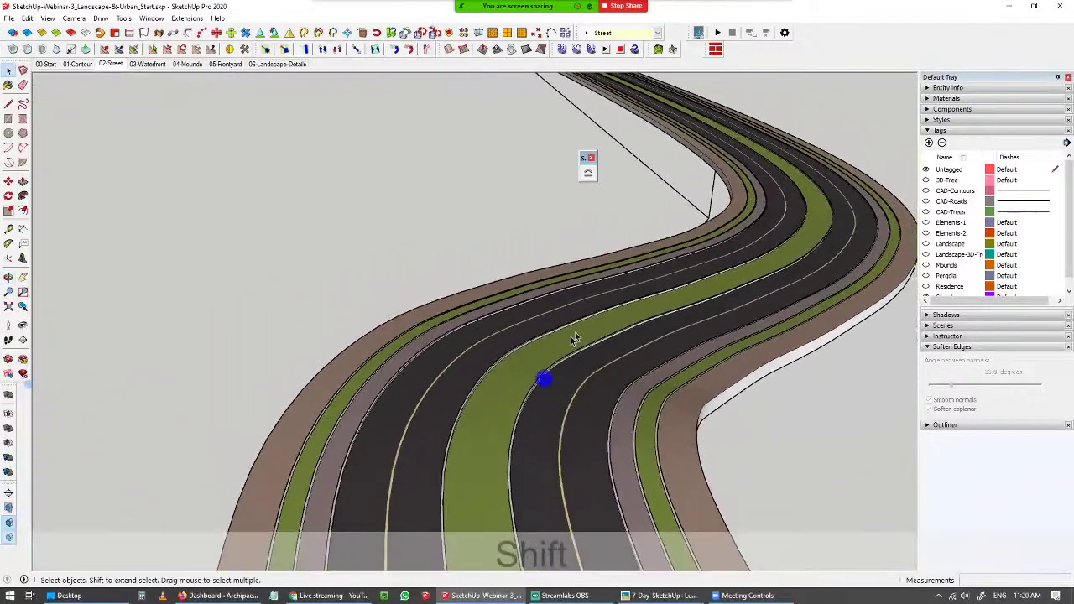
scroll(728, 211, down, 6)
middle_drag(698, 221, 448, 165)
scroll(653, 227, down, 3)
scroll(612, 268, down, 2)
shift+middle_drag(612, 269, 485, 232)
scroll(617, 370, up, 8)
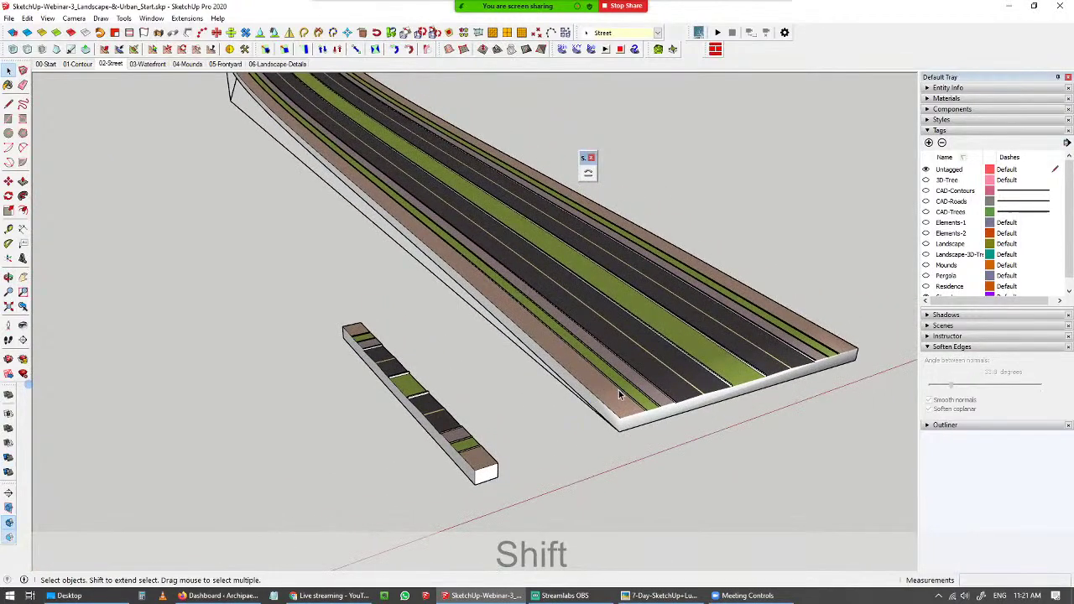
- Copy the long side profile face outward inside the section block, and undo the copy
middle_drag(436, 371, 662, 372)
double_click(662, 368)
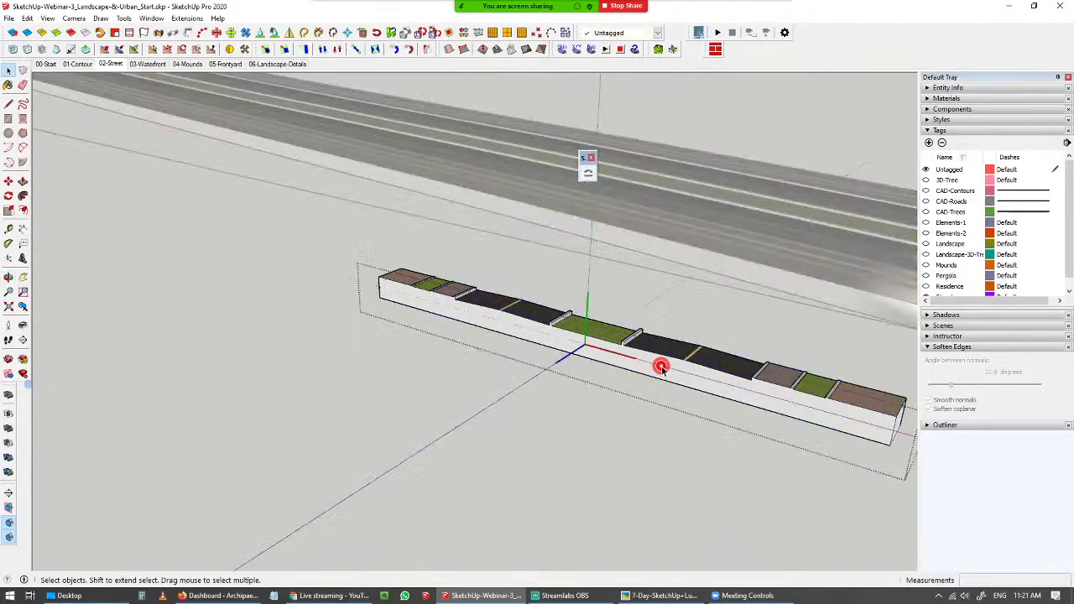
click(662, 368)
triple_click(662, 368)
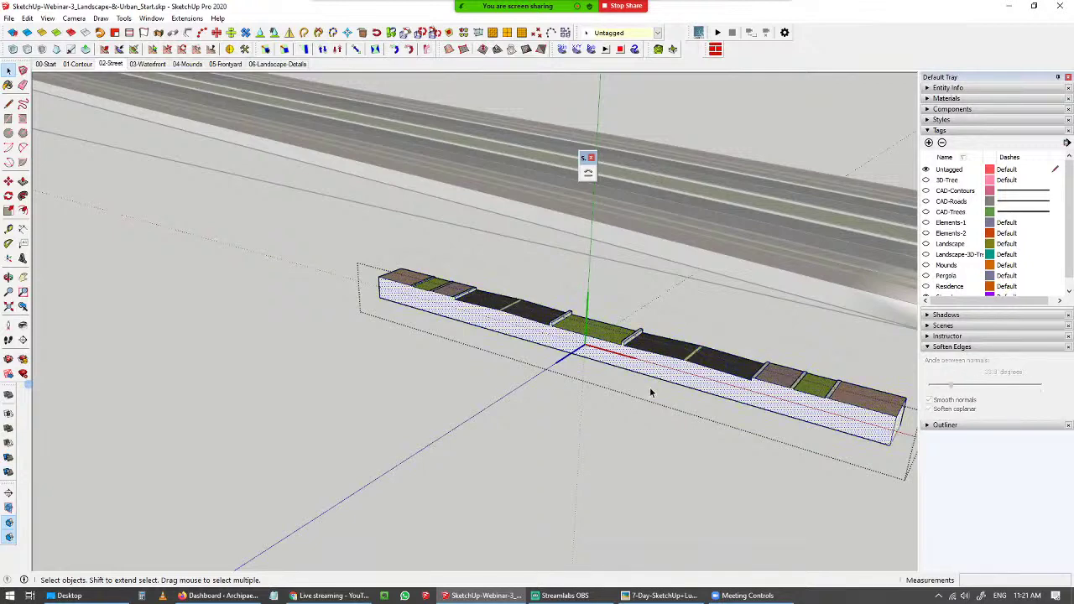
key(m)
key(ctrl)
click(641, 422)
key(space)
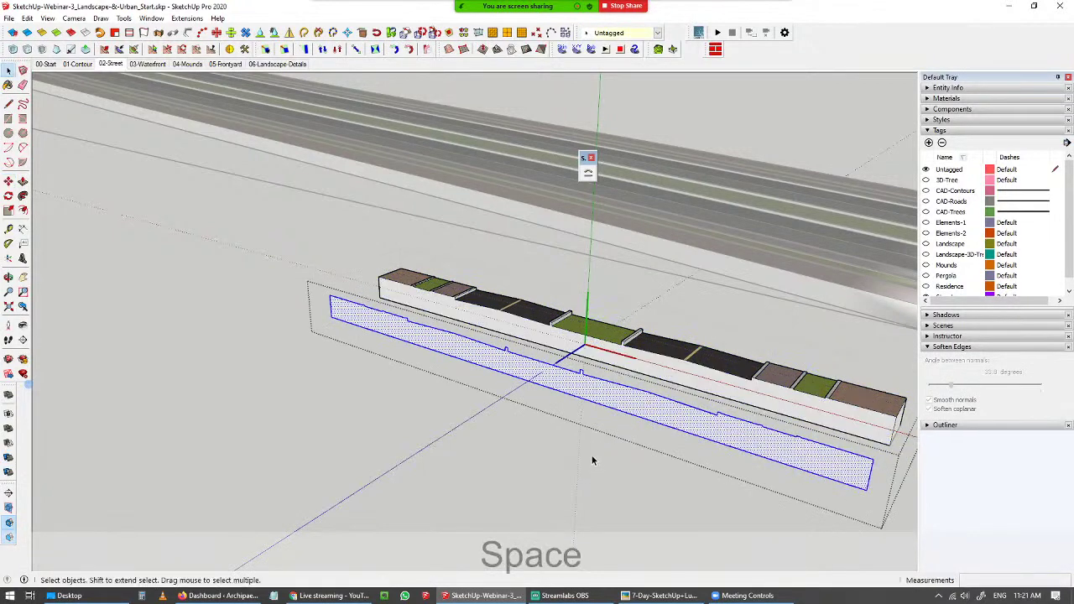
middle_drag(592, 458, 502, 457)
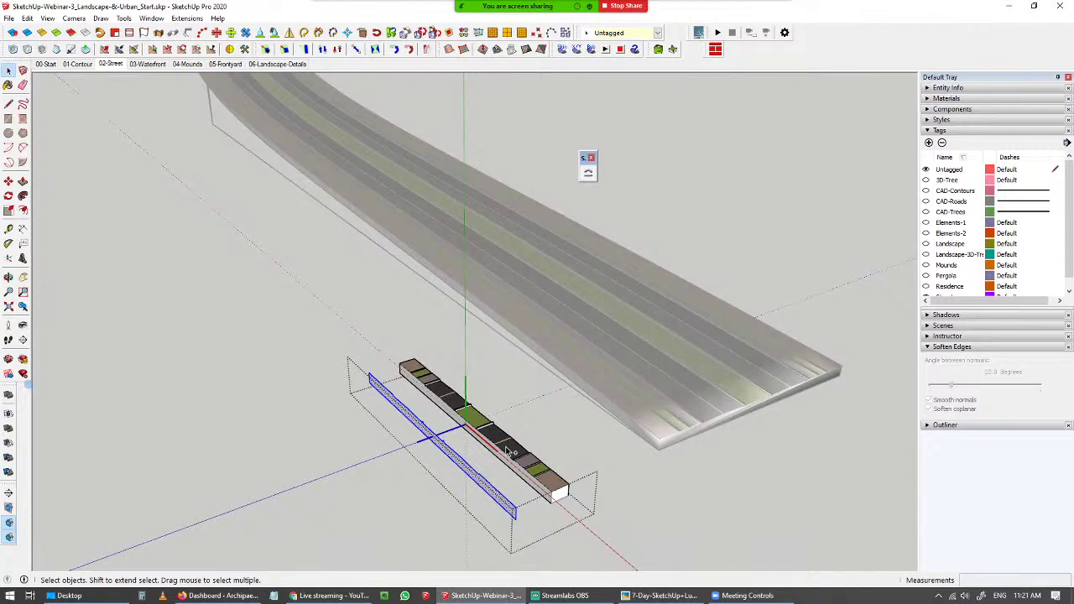
key(ctrl+z)
key(ctrl+z)
scroll(445, 382, down, 4)
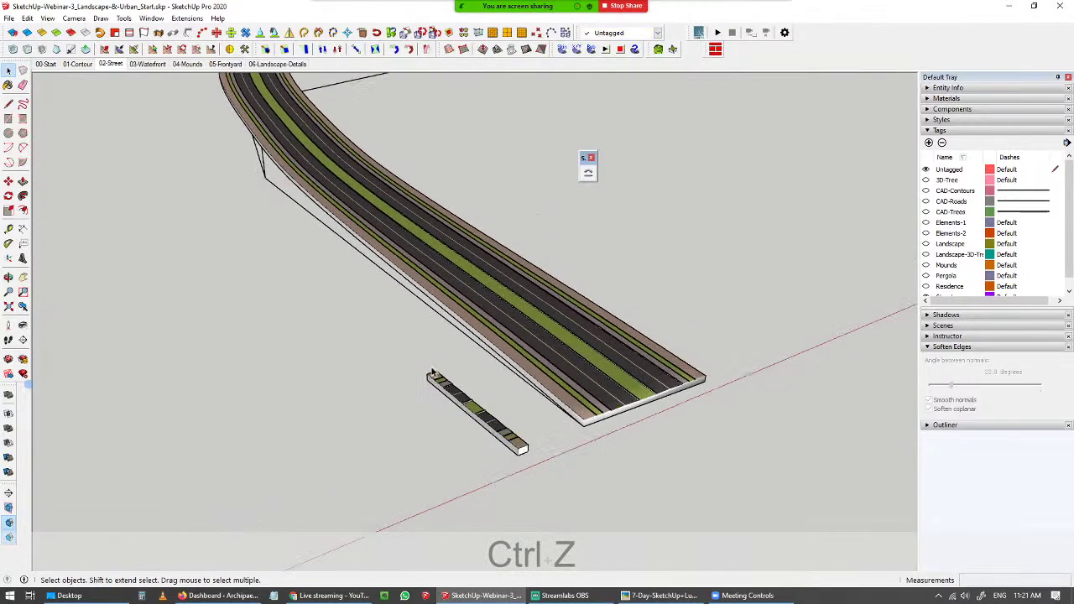
- Examine how the bent street rises and turns through its first bend, from low and high viewpoints
shift+middle_drag(444, 382, 343, 312)
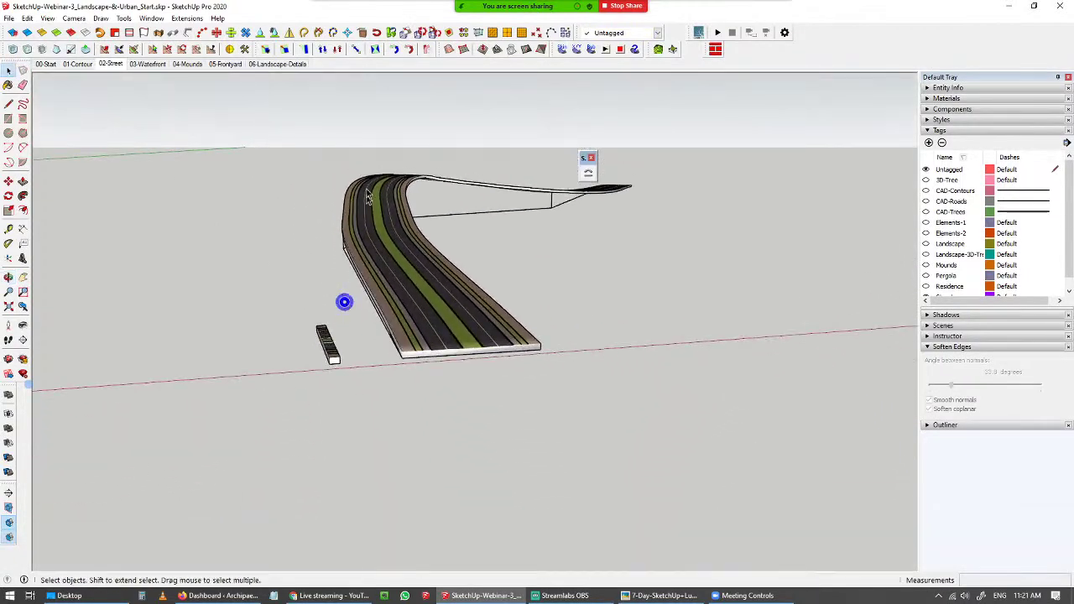
scroll(432, 177, up, 5)
shift+middle_drag(425, 189, 419, 283)
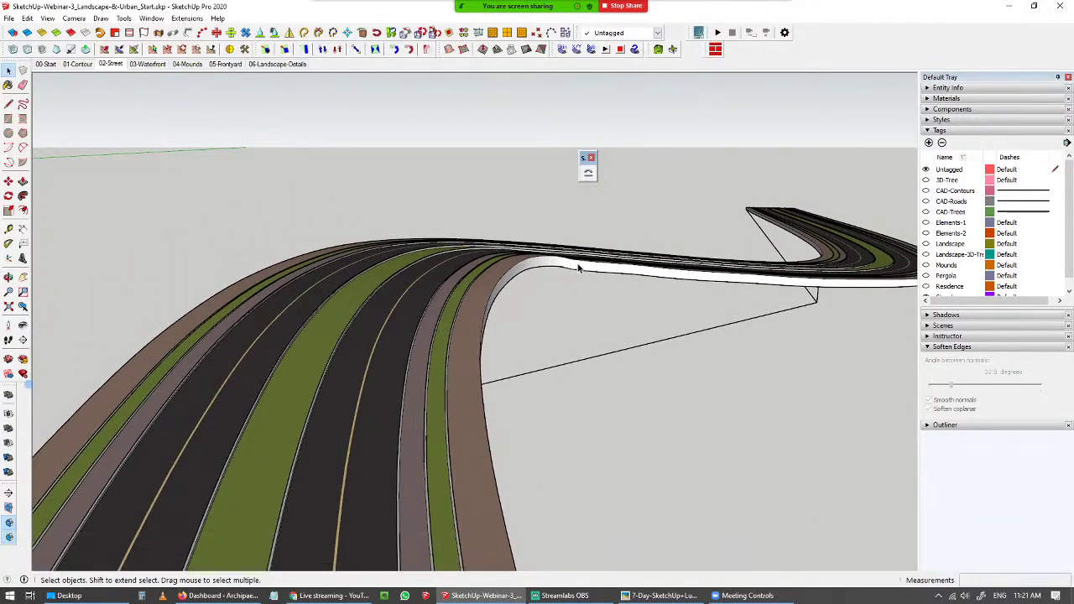
middle_drag(386, 307, 328, 338)
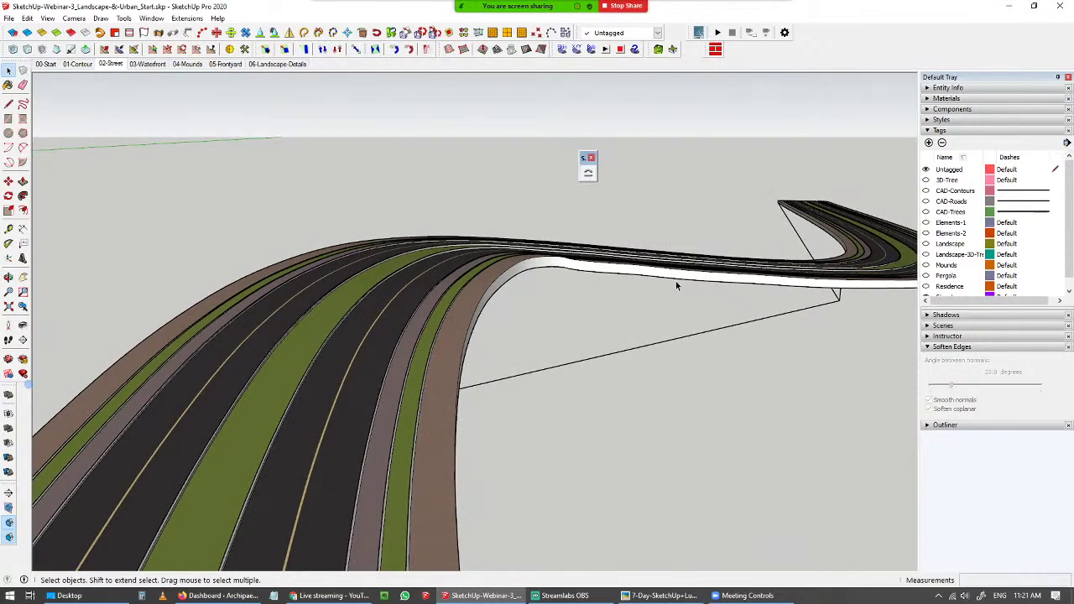
middle_drag(457, 331, 447, 453)
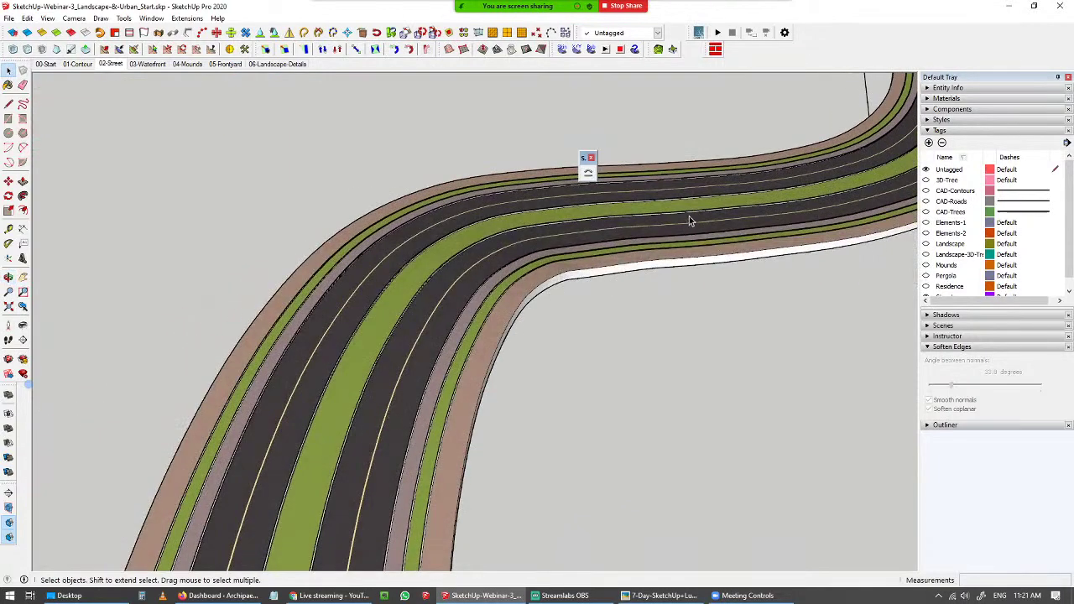
middle_drag(691, 221, 508, 196)
scroll(504, 237, up, 2)
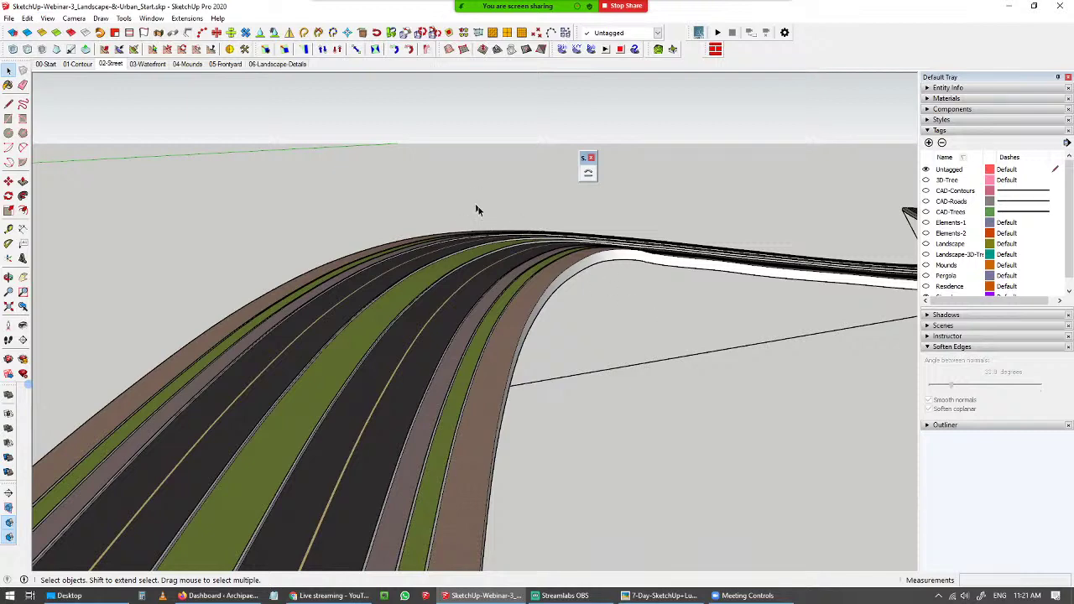
middle_drag(601, 288, 428, 319)
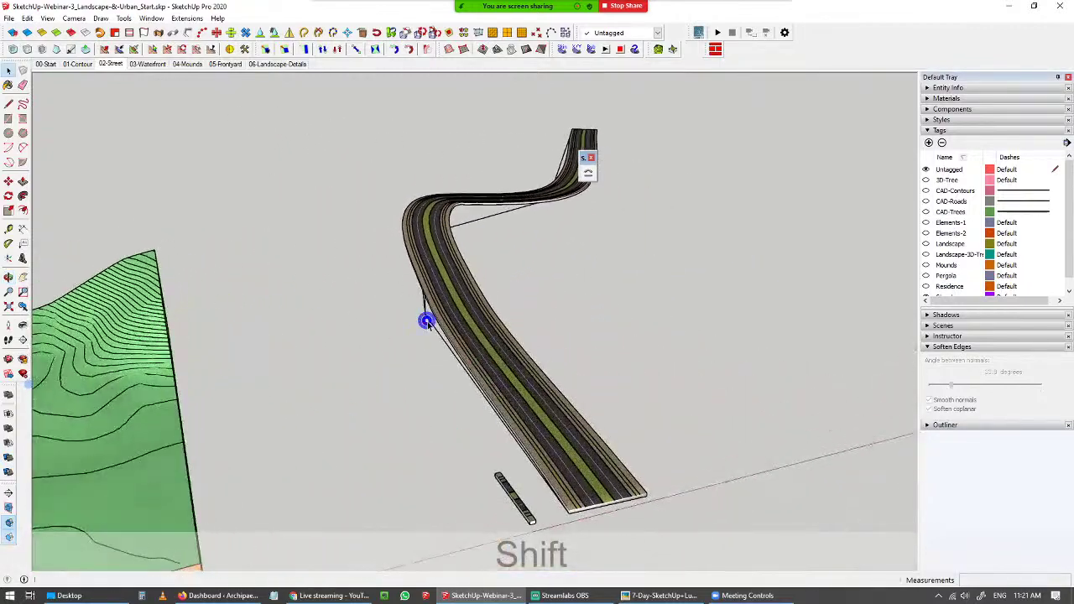
- Compare the original section block with the near end of the bent street
scroll(567, 542, up, 5)
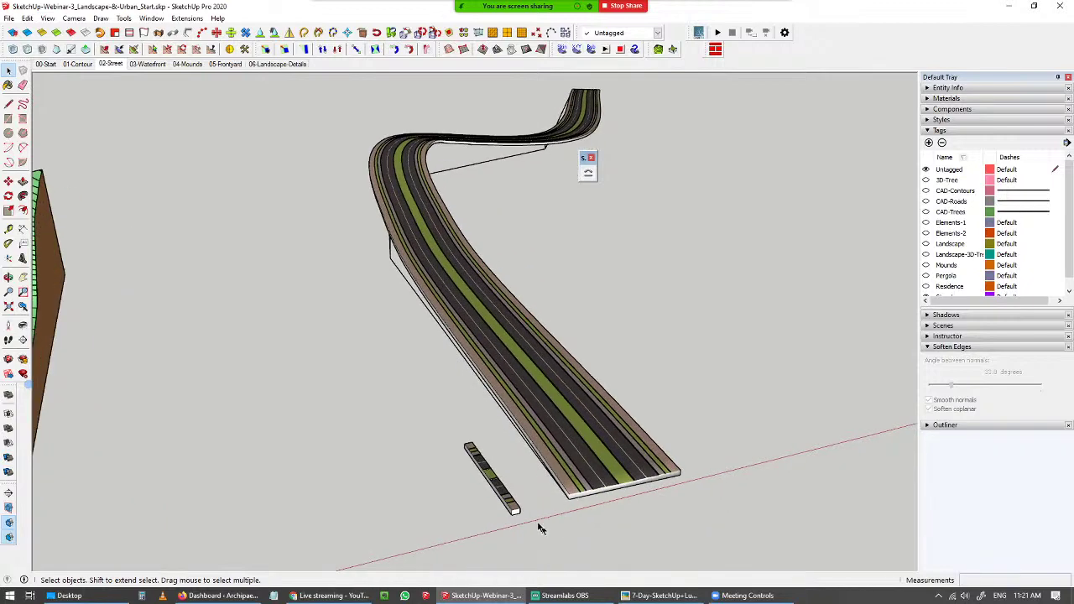
scroll(569, 493, up, 3)
middle_drag(570, 492, 491, 485)
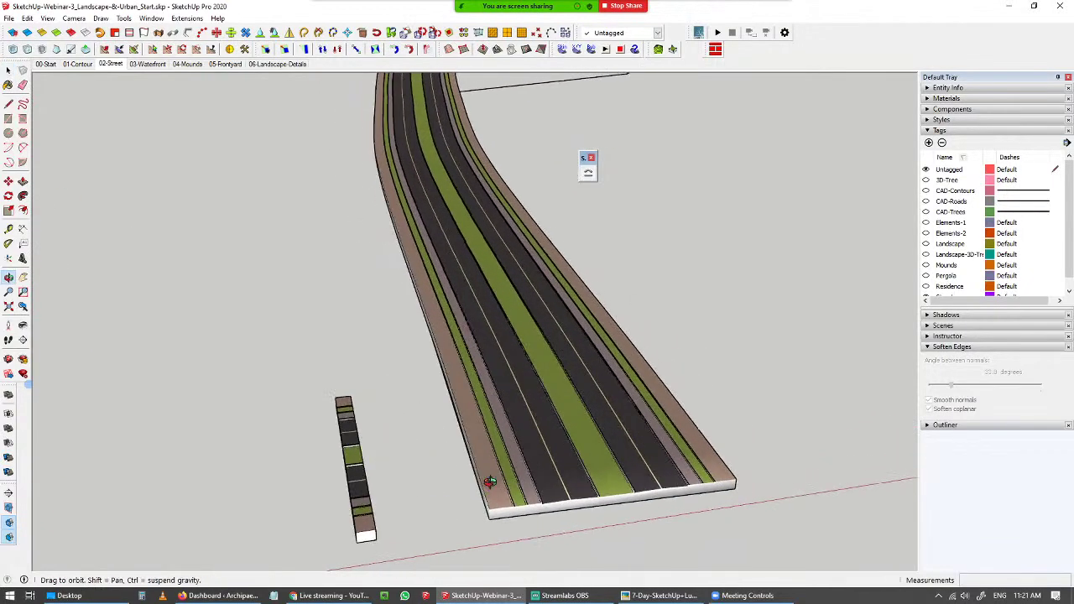
scroll(371, 529, up, 3)
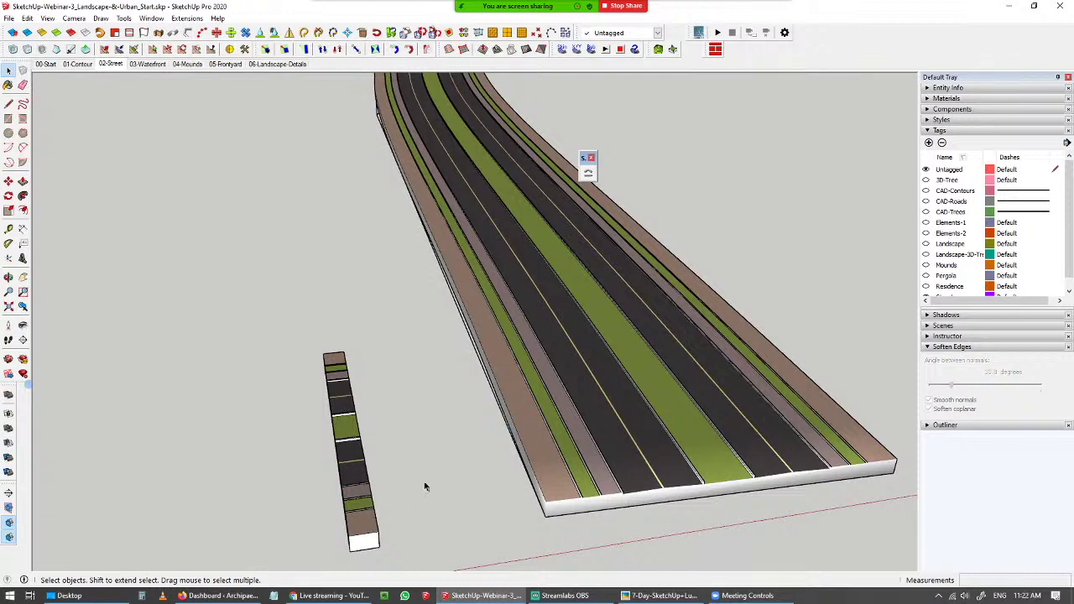
drag(189, 295, 423, 544)
scroll(381, 466, down, 3)
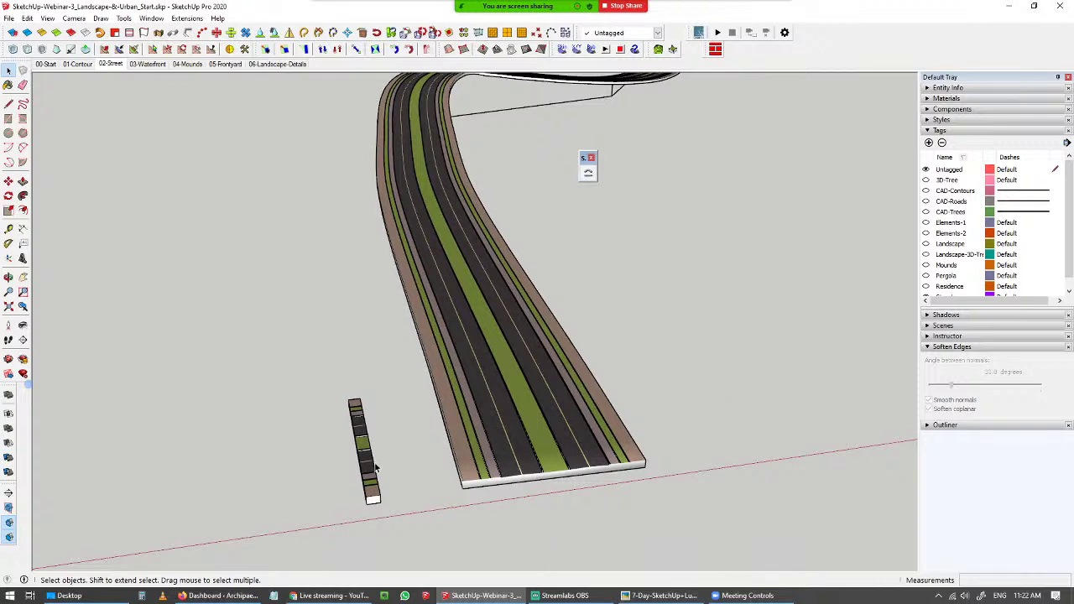
click(356, 447)
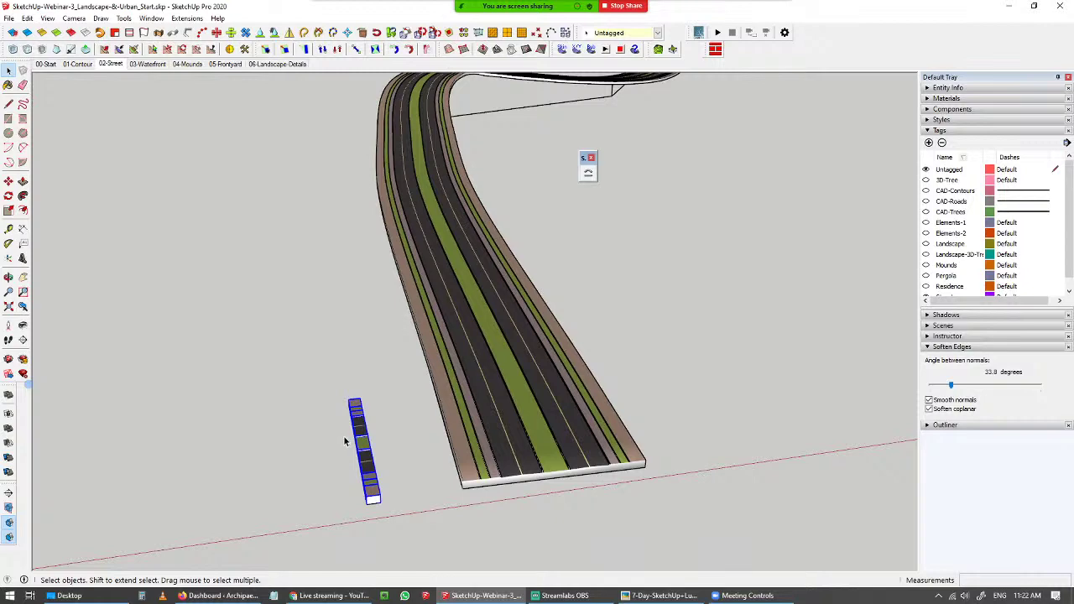
click(382, 436)
middle_drag(383, 435, 326, 435)
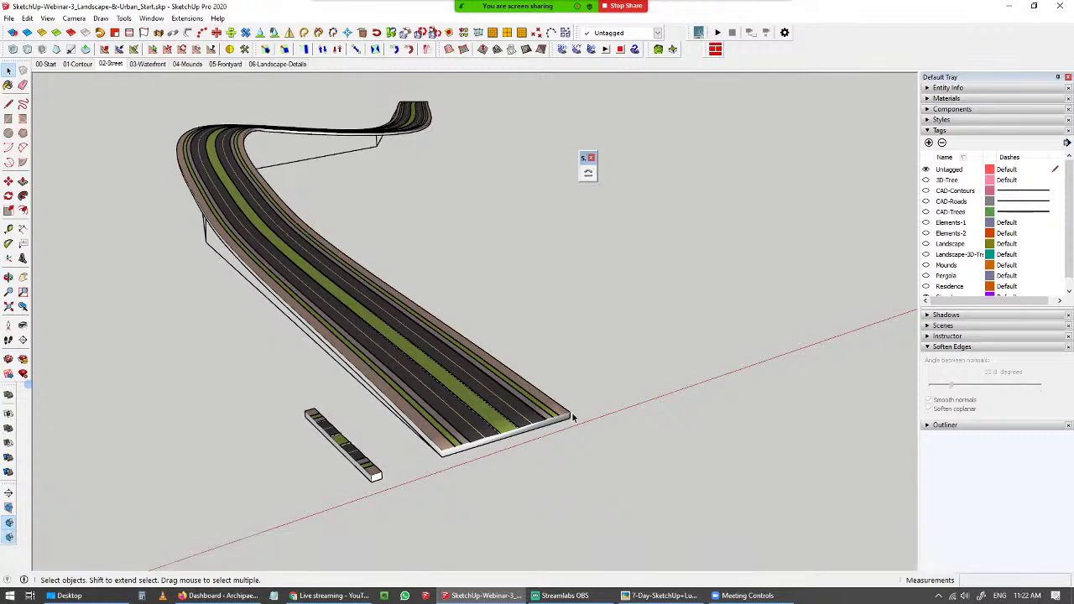
- Make the Elements-1 tag visible and select the street lamp on the central median at the street's near end
click(927, 222)
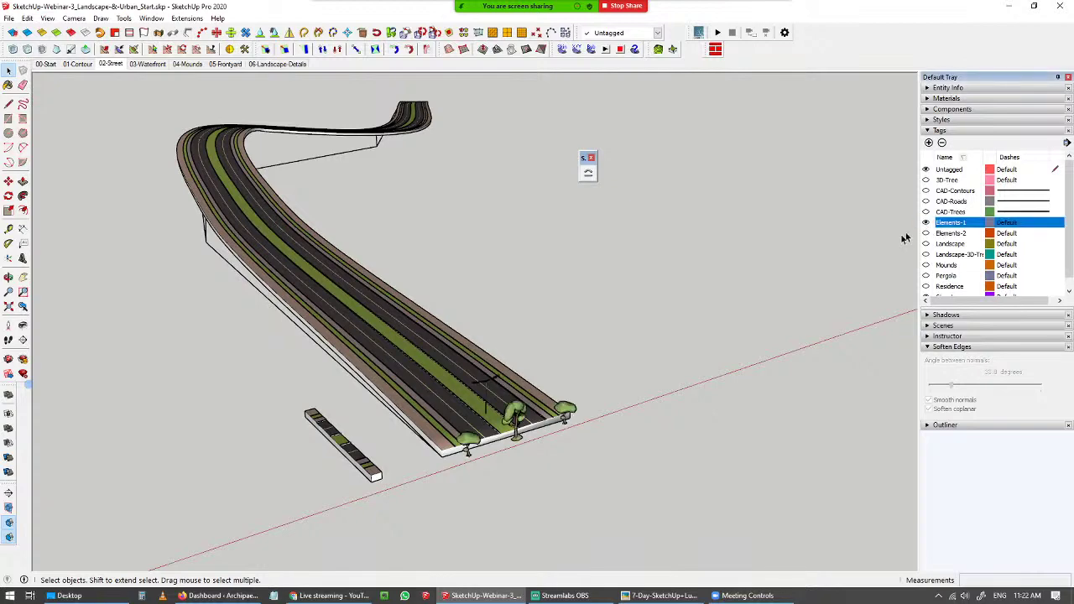
scroll(562, 466, up, 5)
middle_drag(512, 424, 703, 357)
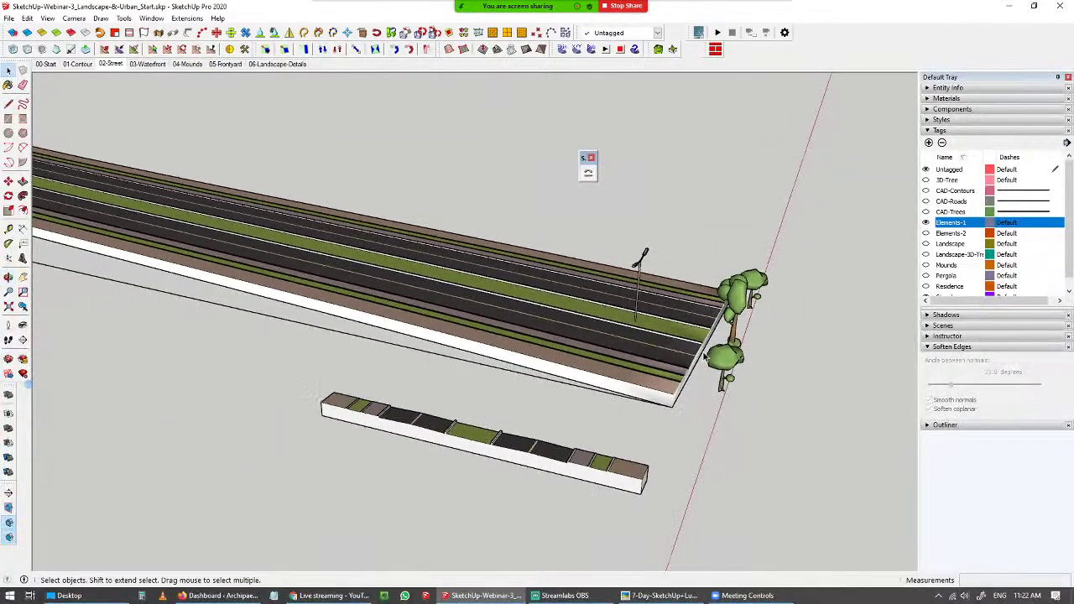
scroll(629, 355, up, 2)
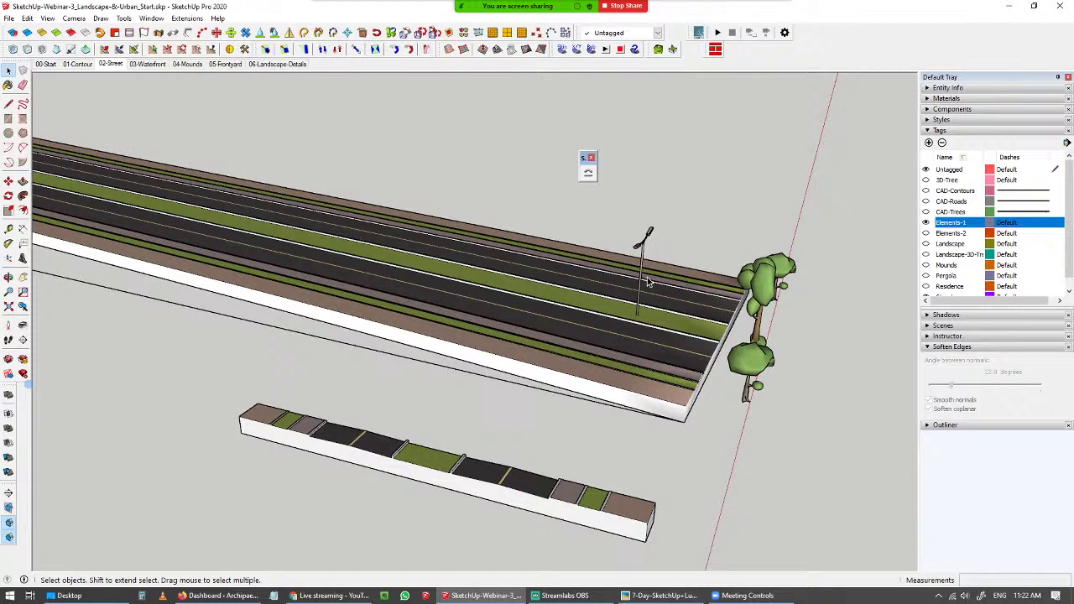
click(643, 235)
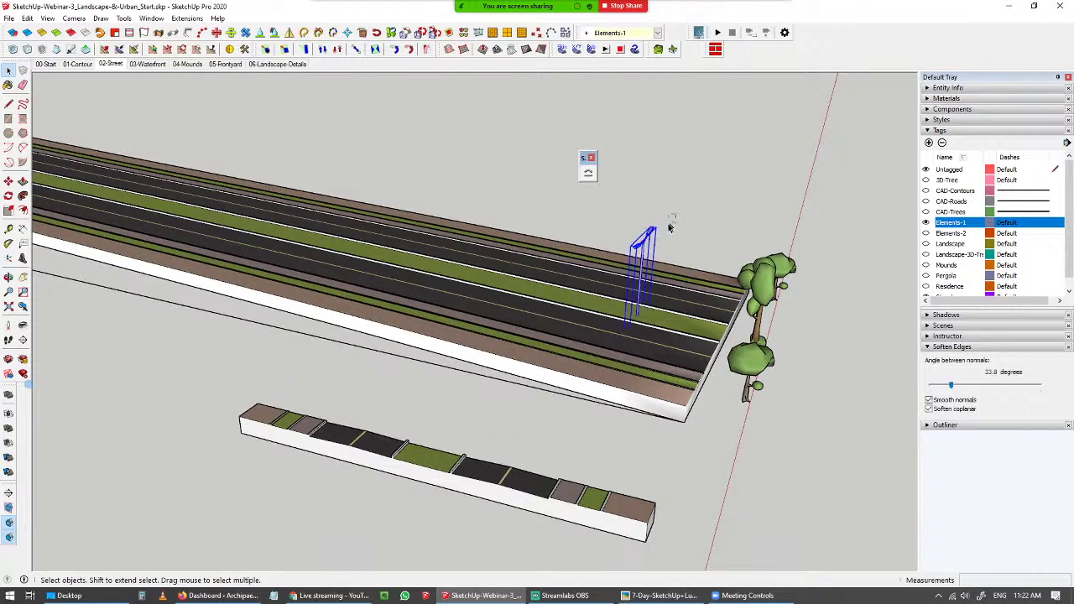
- Select the smooth street curve running along the side of the bent street
click(508, 381)
click(504, 375)
middle_drag(506, 374, 241, 300)
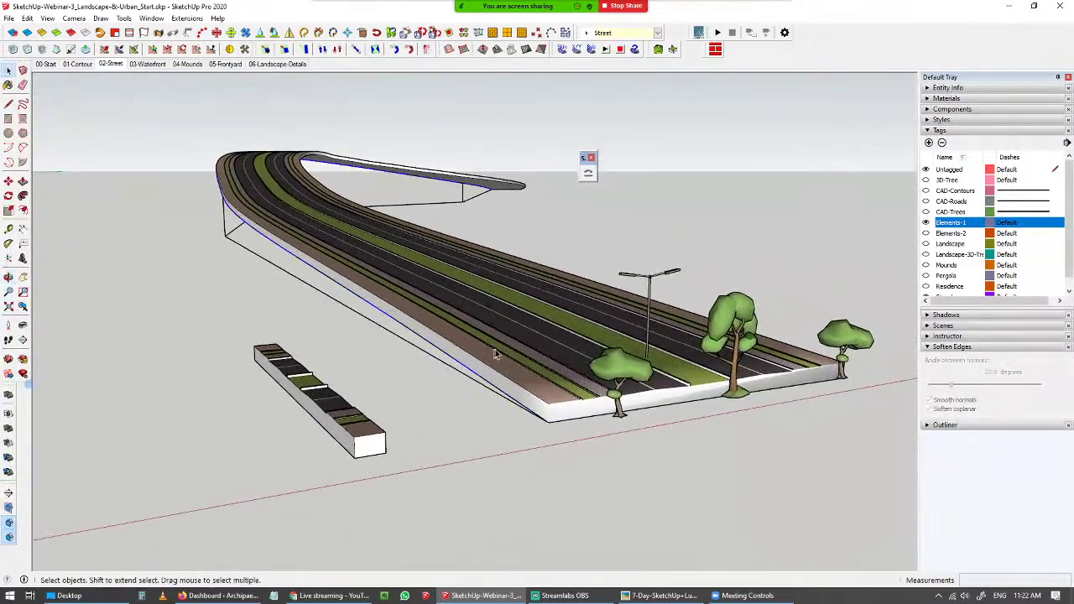
- Copy the street lamp along the selected side curve at 20000 mm spacing with Copy Along Path
scroll(344, 228, up, 3)
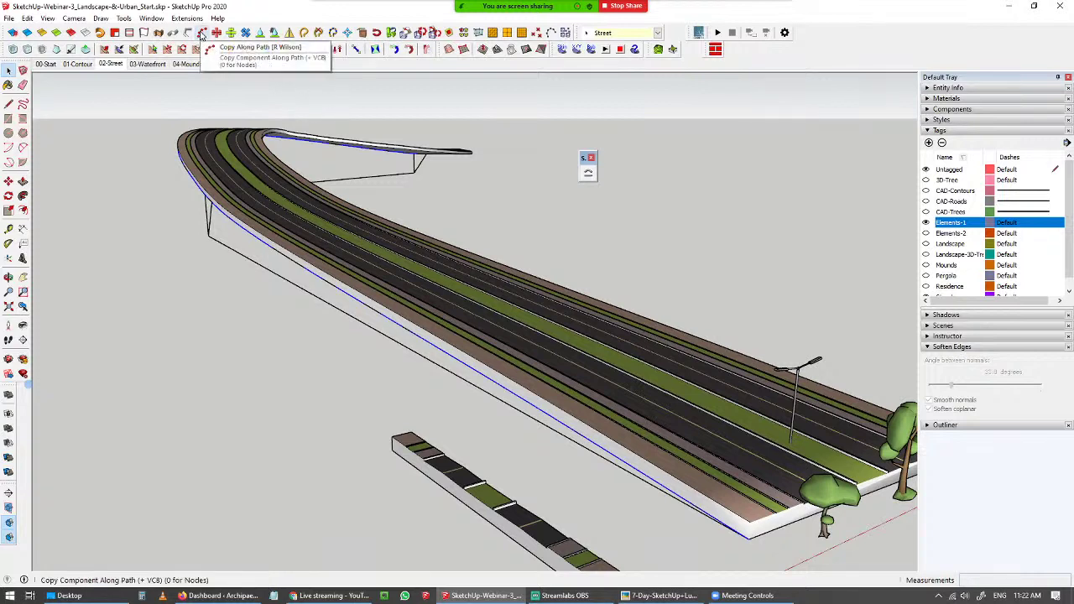
click(201, 35)
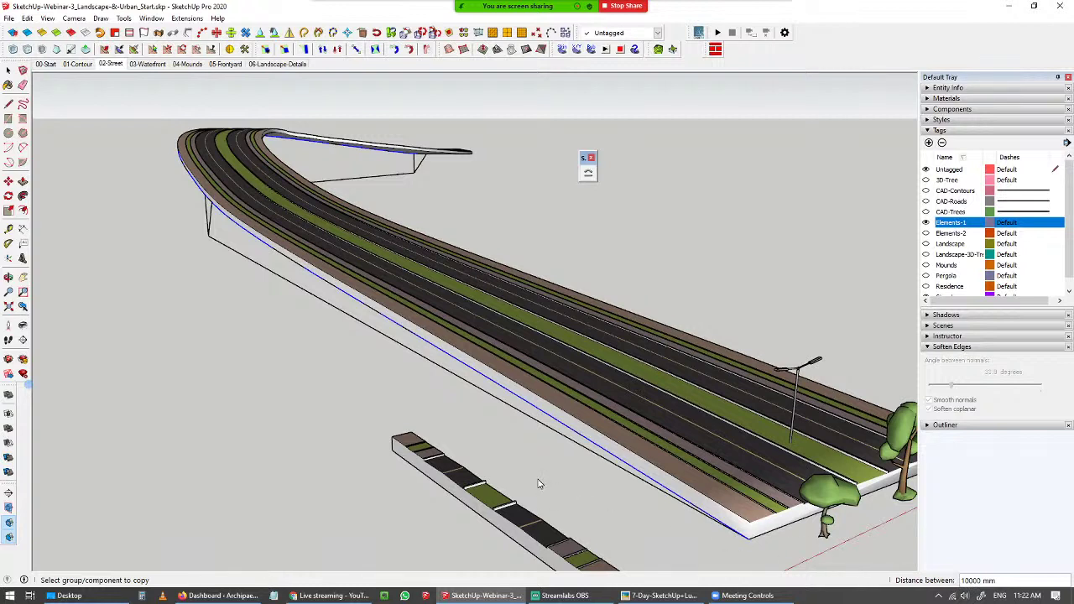
text(20000)
key(Return)
click(818, 365)
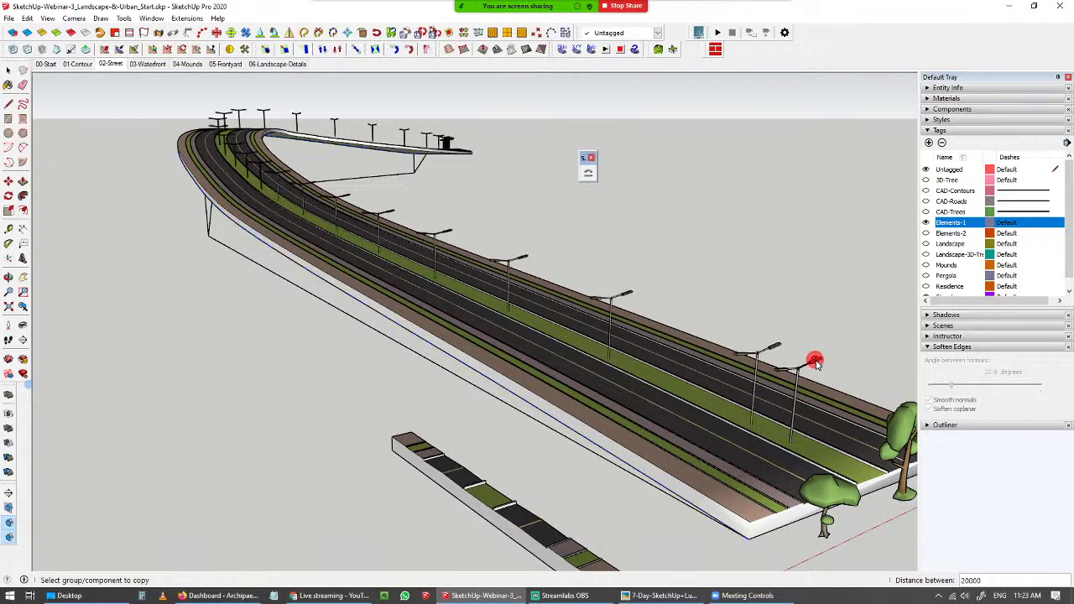
middle_drag(818, 365, 835, 388)
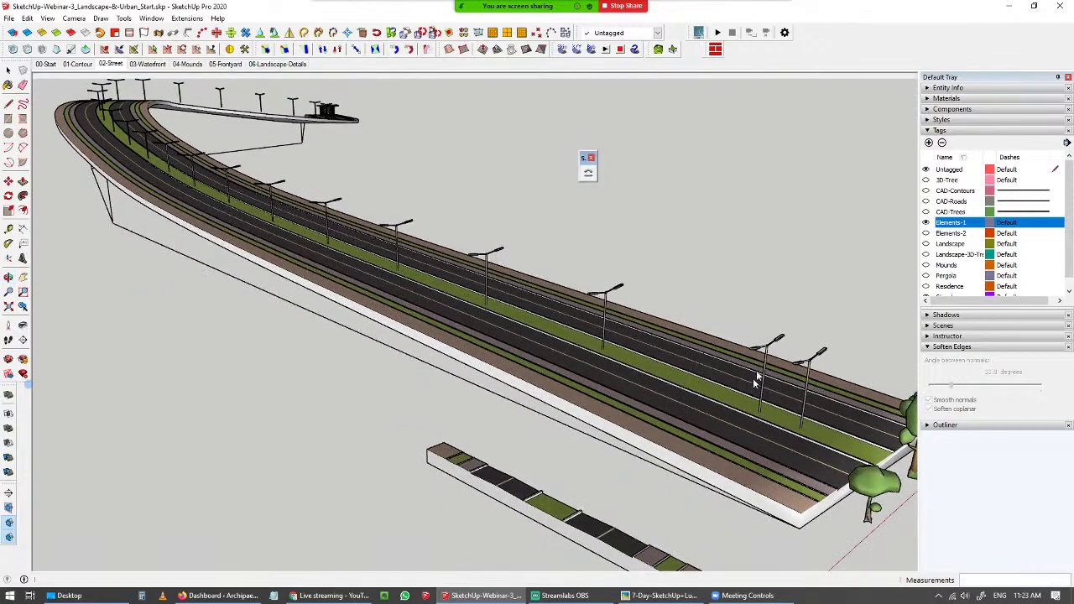
middle_drag(755, 378, 509, 371)
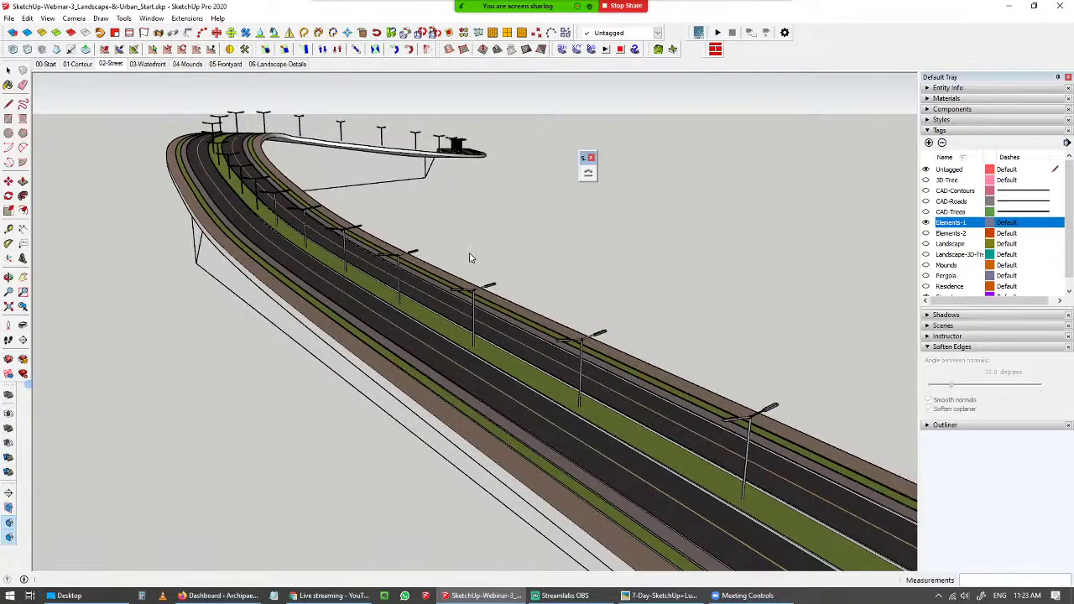
middle_drag(470, 258, 451, 373)
middle_drag(256, 158, 547, 244)
- Float the JHS PowerBar toolbar and copy the near-end tree group along the street's side curve at 20000 mm spacing
scroll(541, 340, down, 6)
scroll(504, 382, up, 6)
key(space)
shift+click(550, 361)
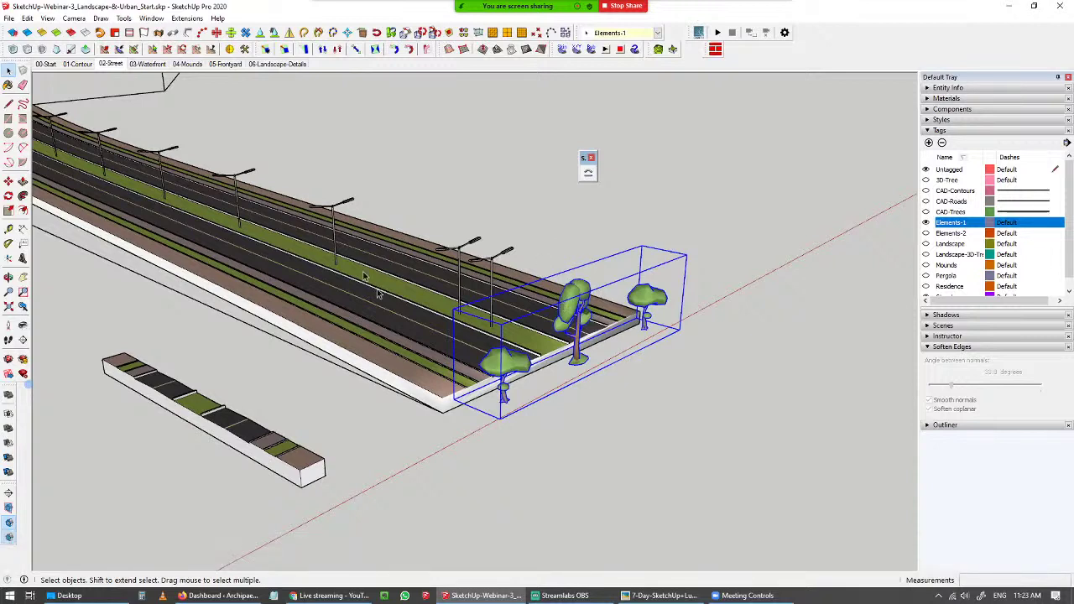
scroll(438, 411, up, 1)
click(410, 432)
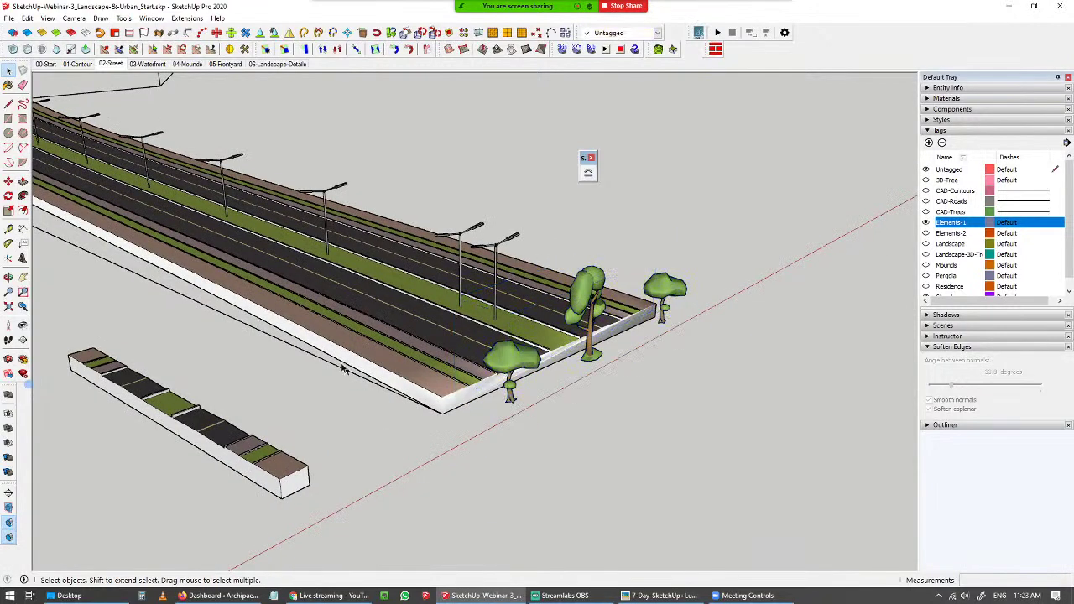
click(296, 341)
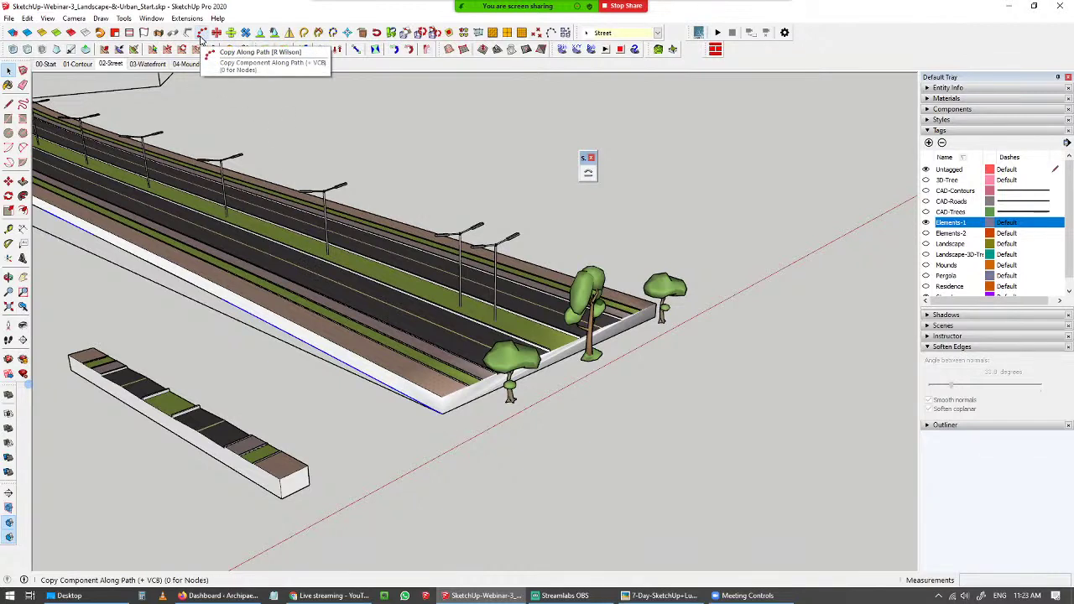
drag(574, 33, 749, 110)
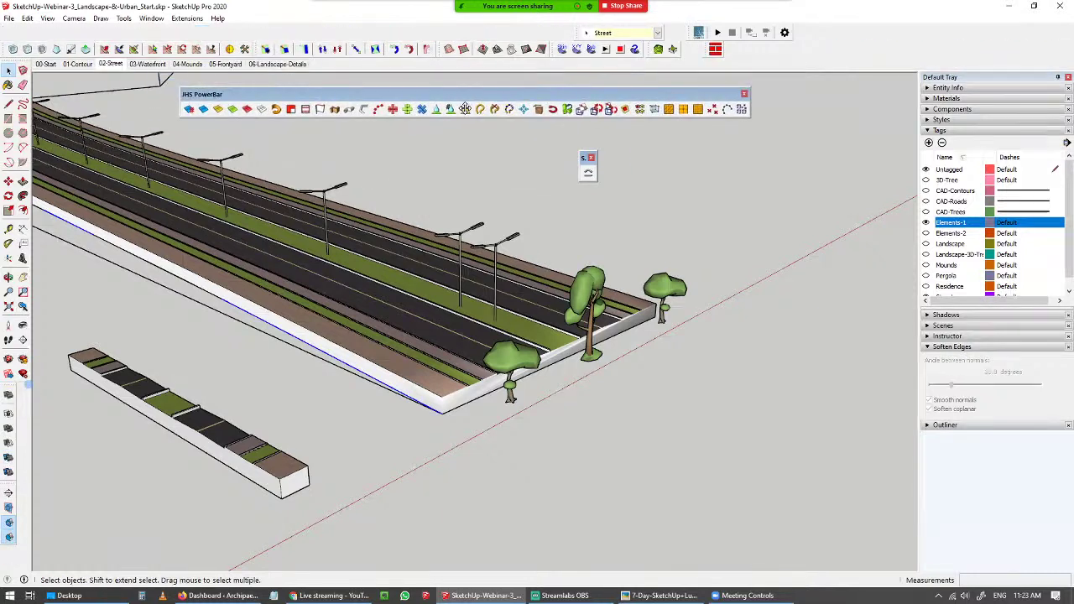
click(379, 110)
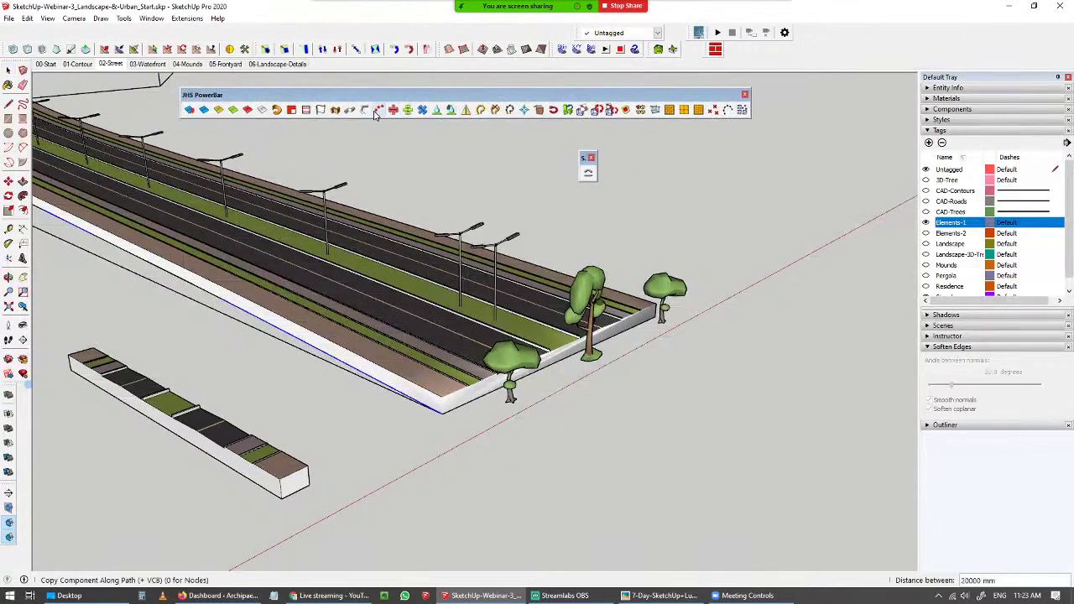
click(669, 294)
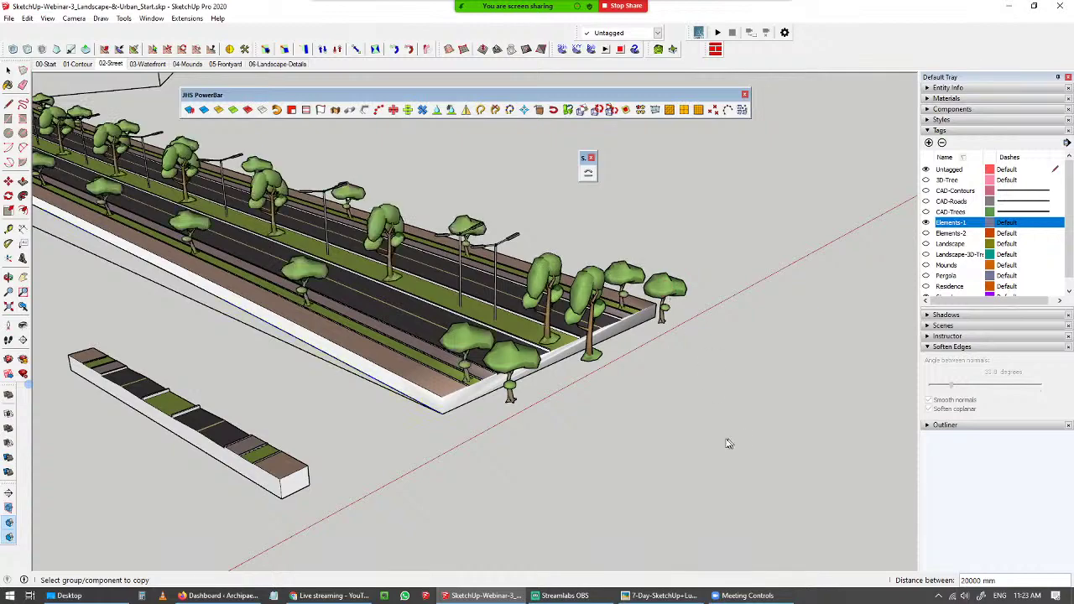
- Examine the tree-lined street from road level and from above its near end
key(space)
middle_drag(712, 438, 226, 252)
scroll(353, 262, up, 8)
scroll(352, 257, up, 2)
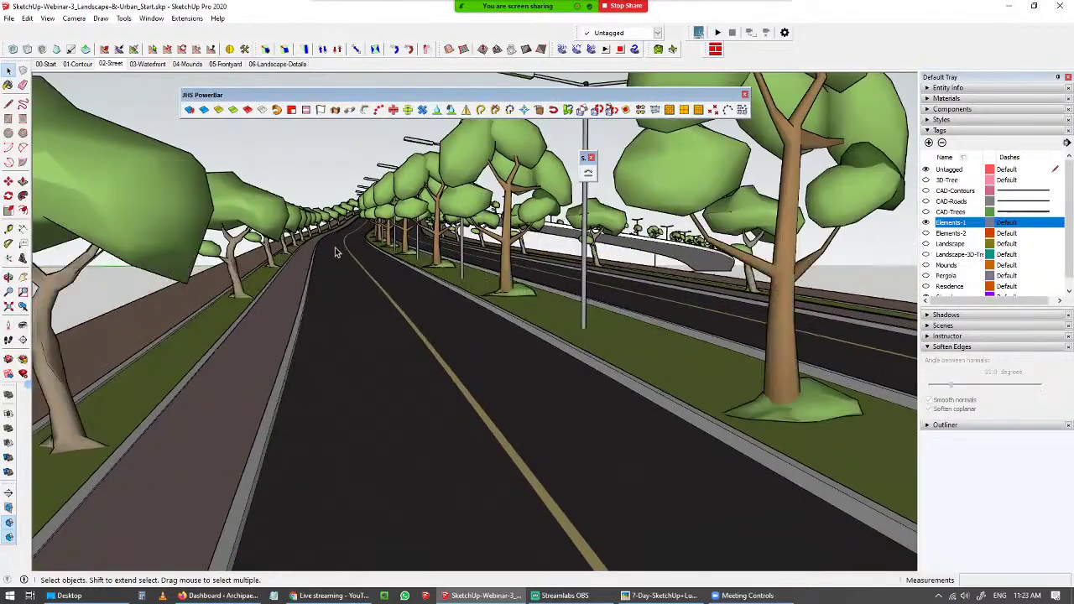
middle_drag(335, 249, 328, 241)
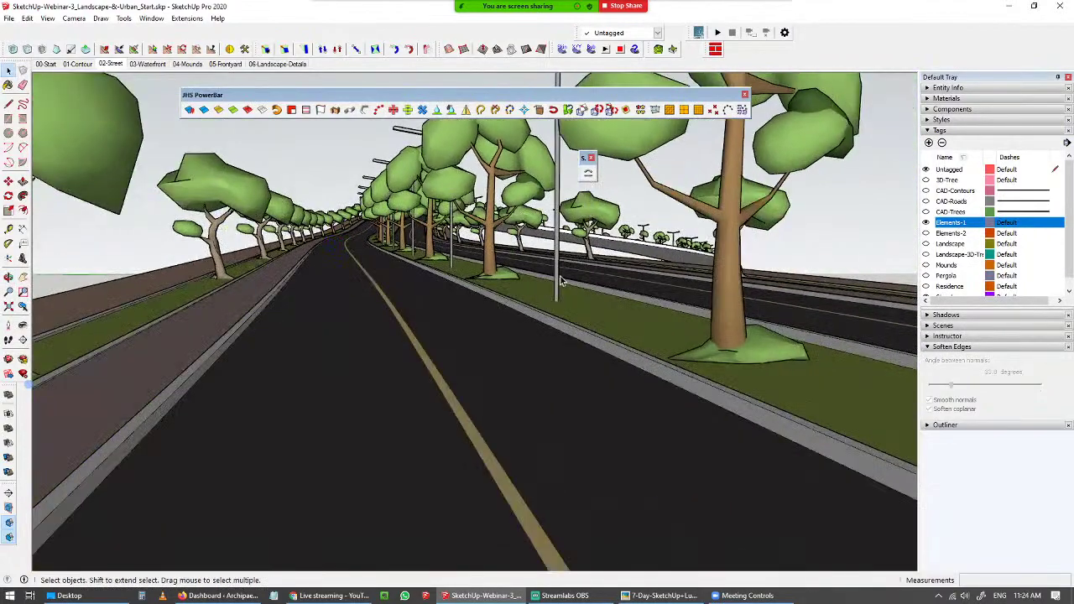
middle_drag(458, 252, 371, 254)
scroll(362, 236, down, 10)
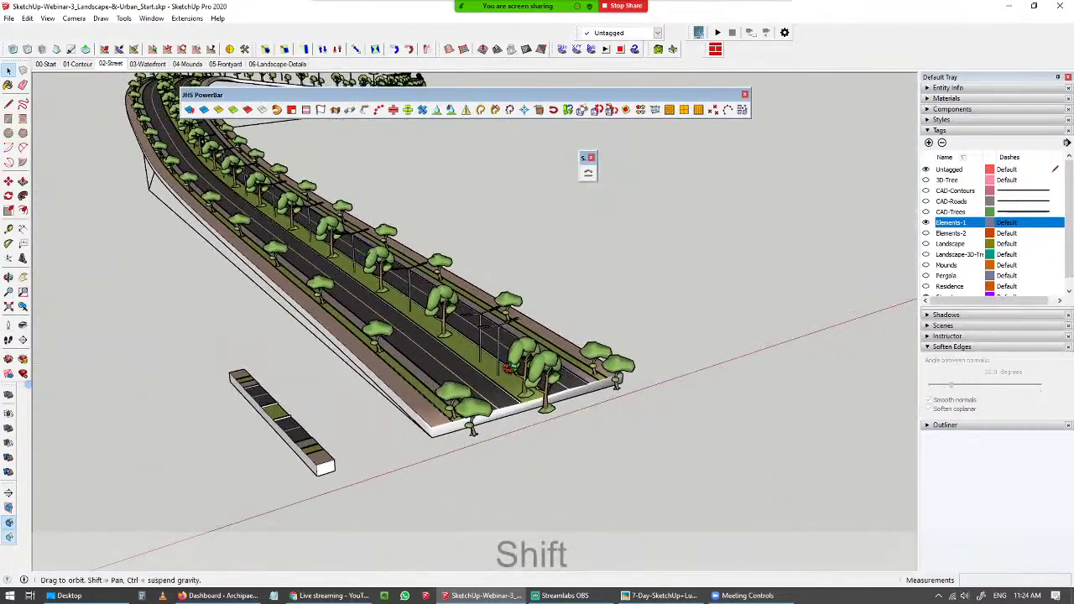
- Compare the original trees and lamp at the street's near end with the first copies beside them
middle_drag(491, 325, 604, 411)
scroll(632, 449, up, 5)
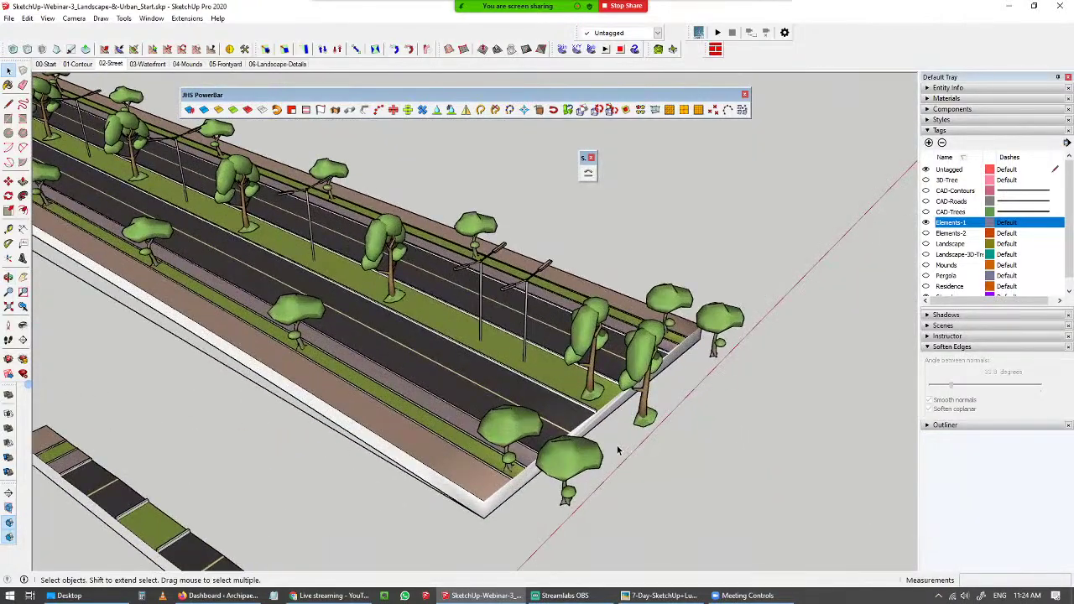
middle_drag(608, 449, 608, 454)
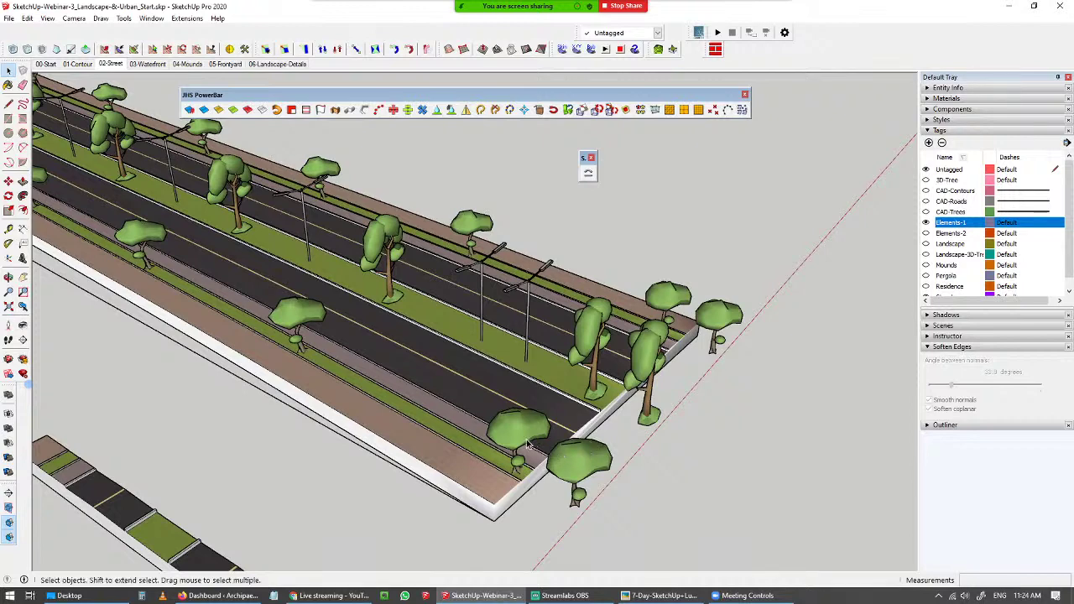
shift+middle_drag(550, 452, 570, 445)
middle_drag(515, 466, 592, 477)
scroll(630, 399, up, 1)
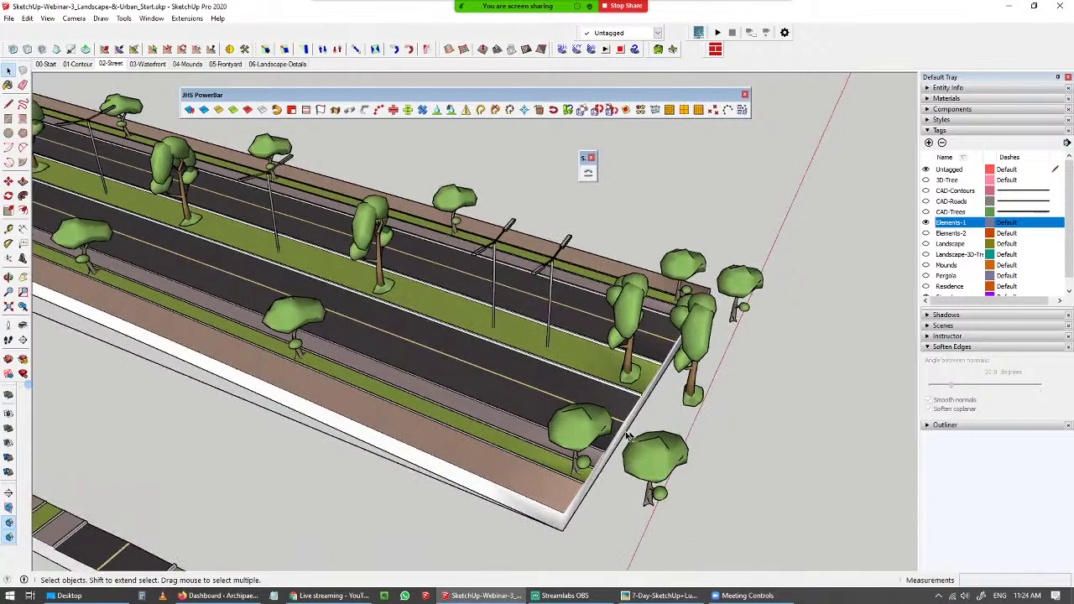
middle_drag(630, 437, 559, 415)
key(space)
middle_drag(600, 452, 503, 313)
- Open the original tree group and the original street lamp in turn to check where their axis origins sit, closing each again
double_click(652, 326)
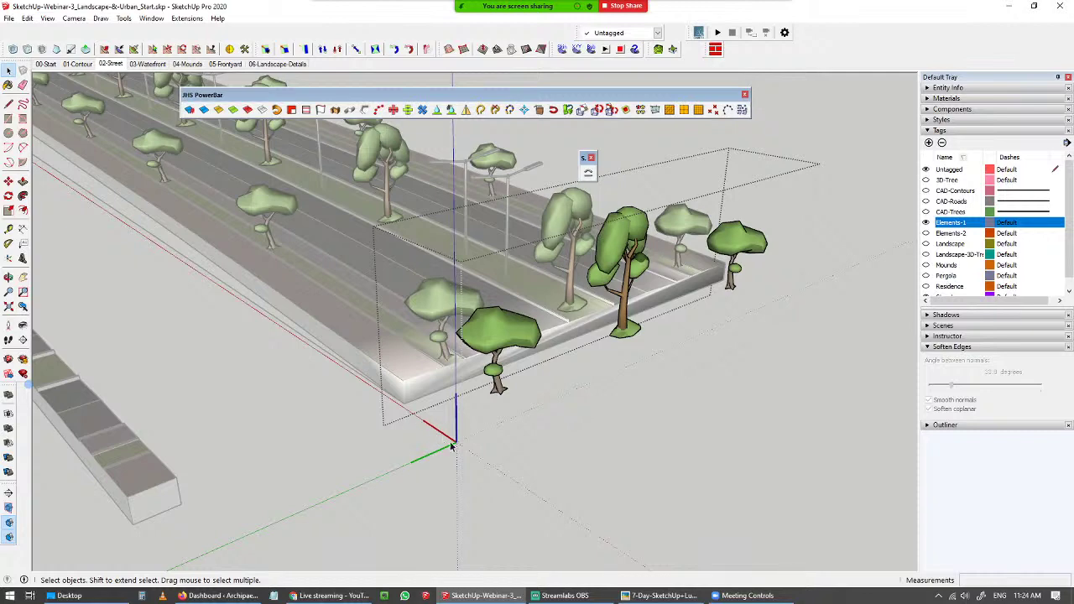
middle_drag(402, 404, 600, 396)
click(766, 451)
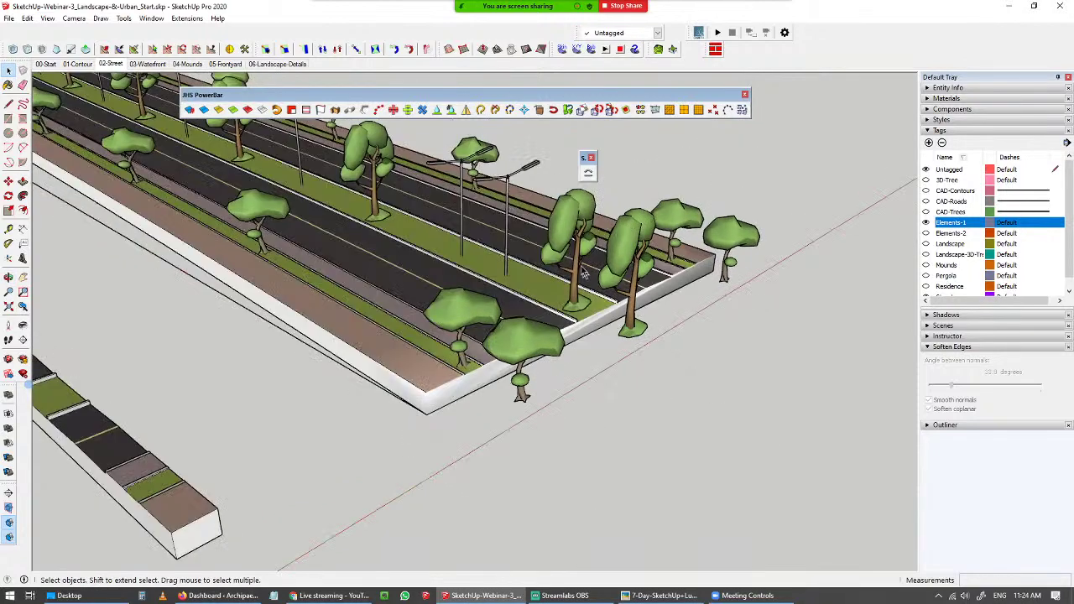
double_click(524, 173)
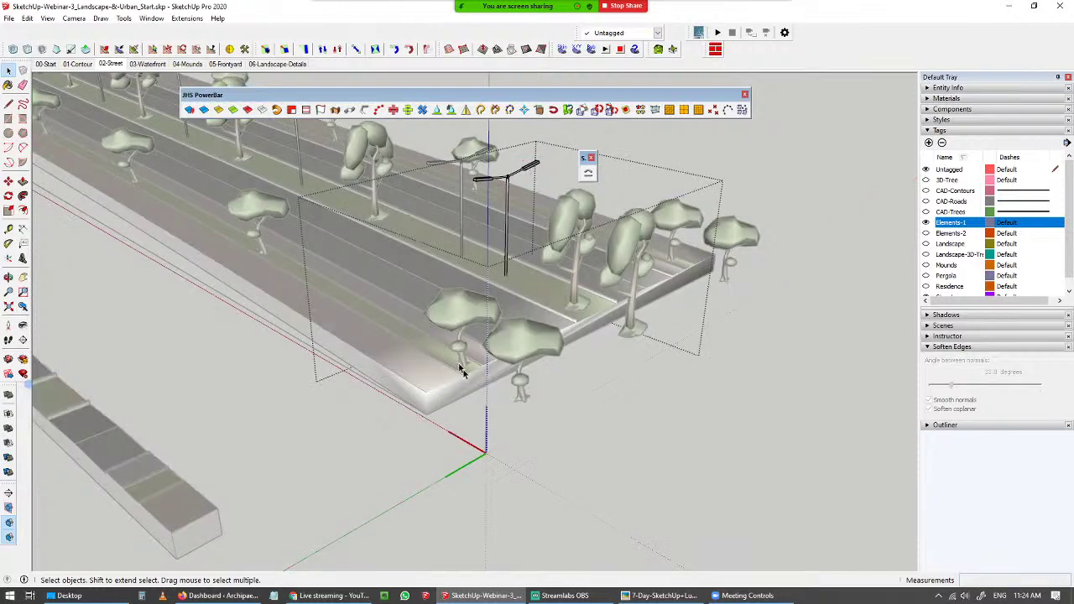
click(555, 458)
- Delete the original tree group and the original street lamp at the street's near end
middle_drag(555, 458, 579, 522)
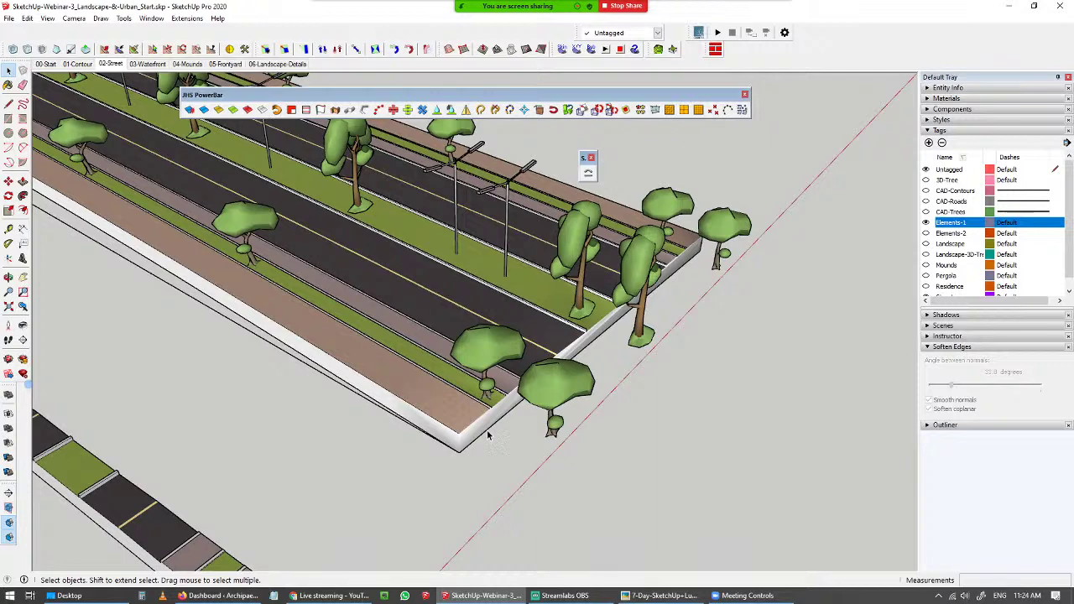
scroll(544, 302, down, 1)
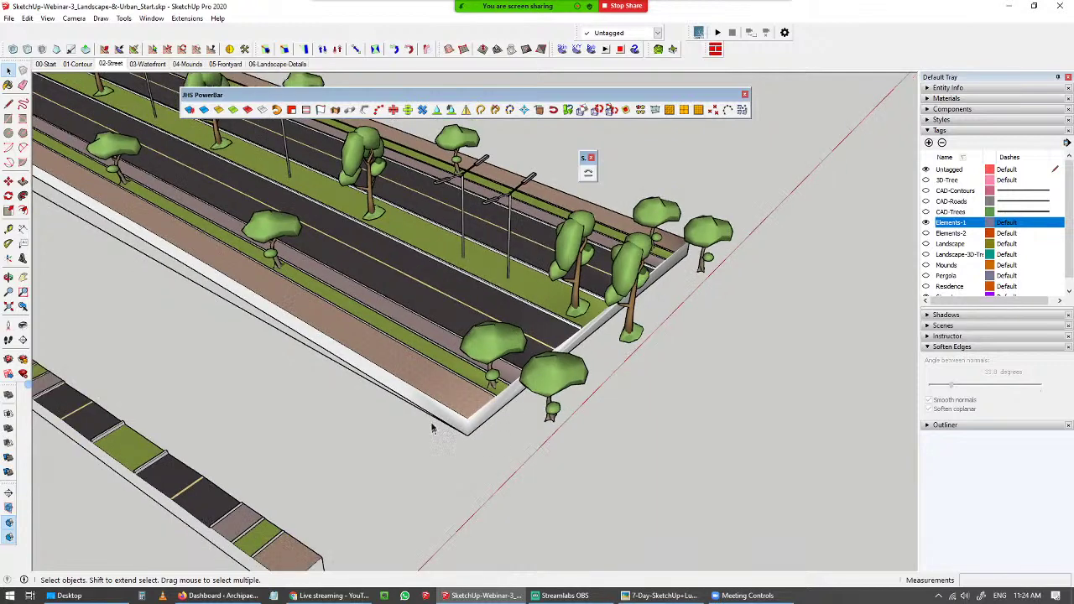
scroll(549, 312, down, 2)
scroll(528, 303, up, 1)
middle_drag(527, 303, 506, 287)
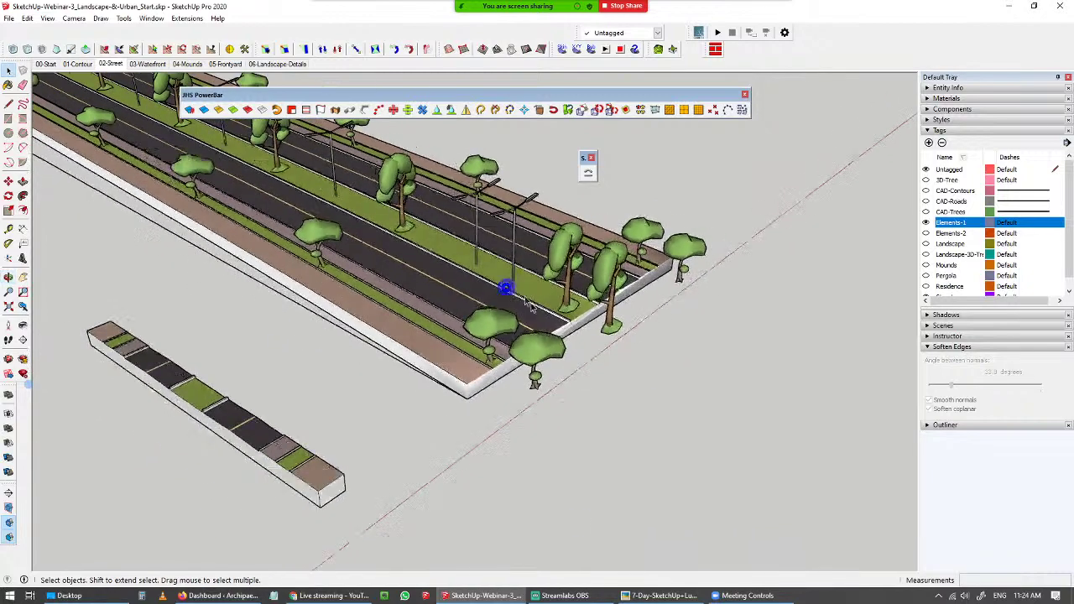
click(611, 275)
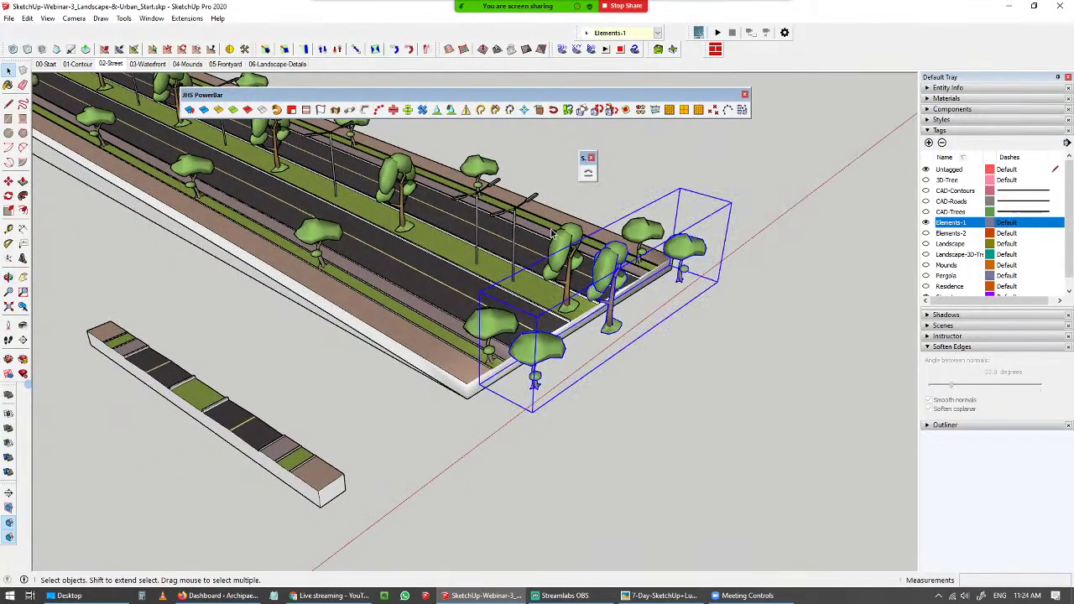
ctrl+click(530, 203)
key(Delete)
middle_drag(504, 275, 405, 289)
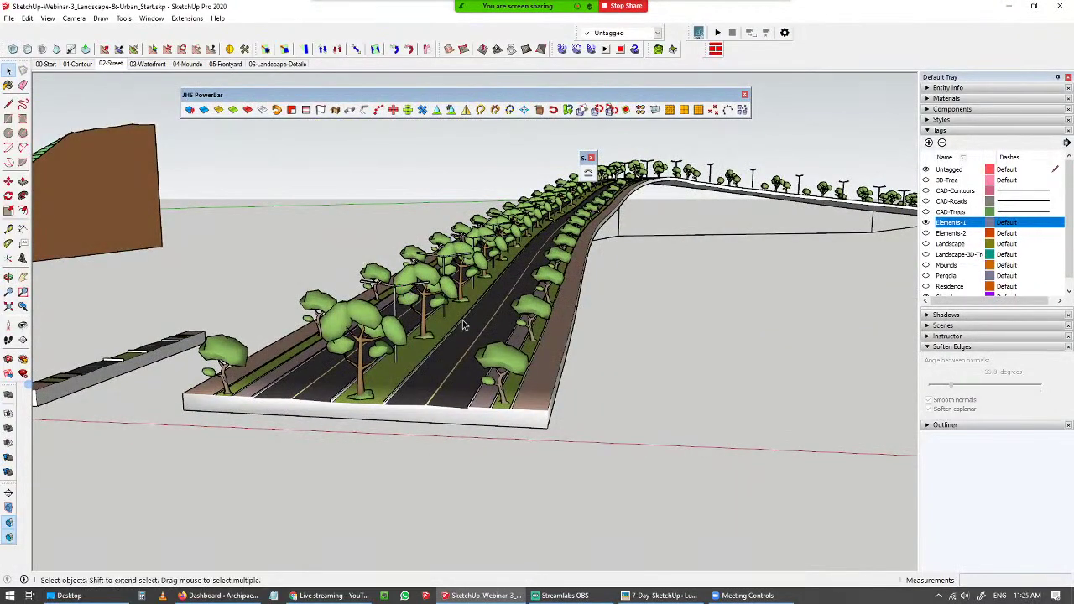
- Open the 03-Waterfront scene and examine the stepped section block and the curve beside it
click(148, 65)
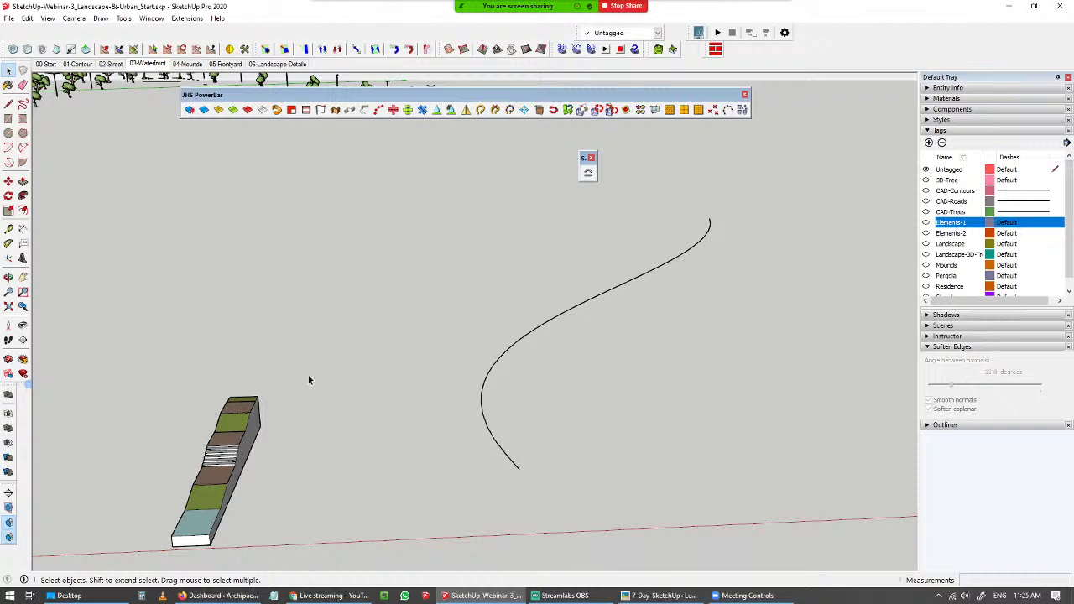
scroll(245, 483, up, 5)
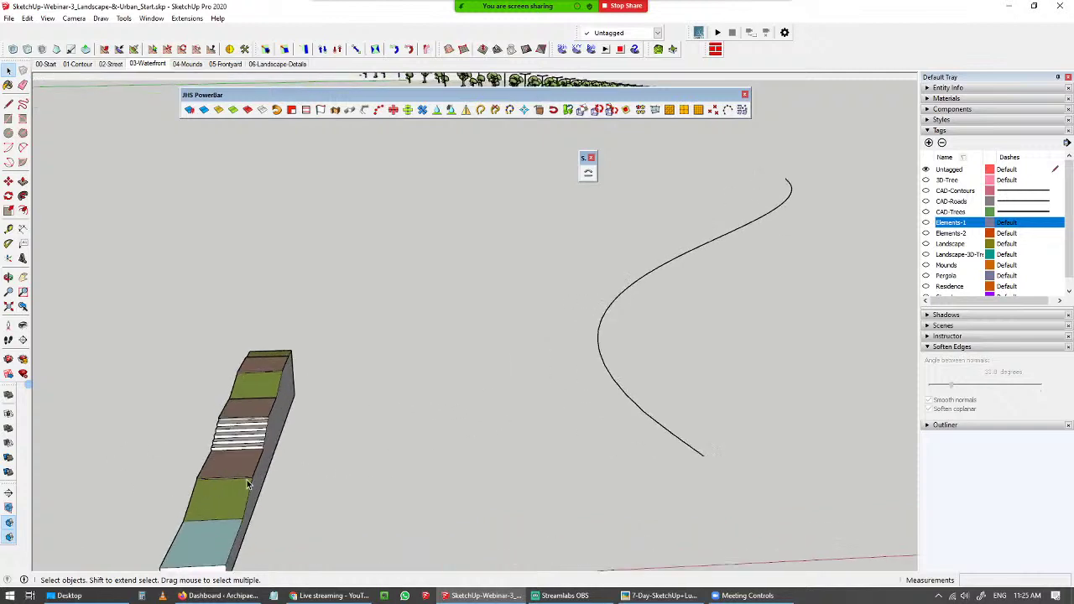
shift+middle_drag(261, 480, 543, 412)
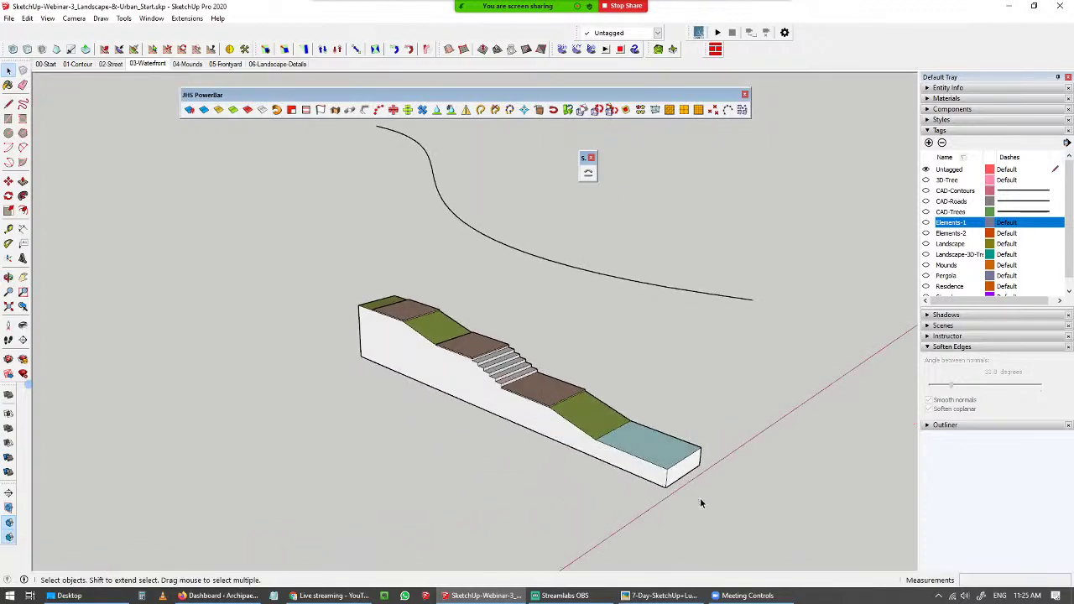
middle_drag(720, 457, 301, 508)
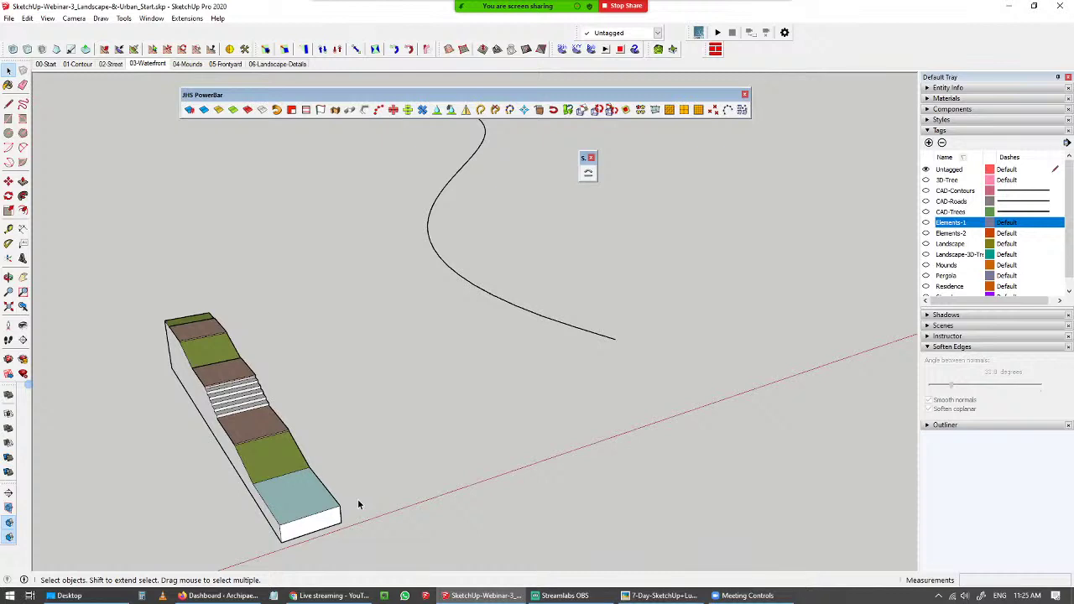
mouse_move(357, 499)
middle_down()
mouse_move(394, 479)
mouse_move(340, 488)
middle_up()
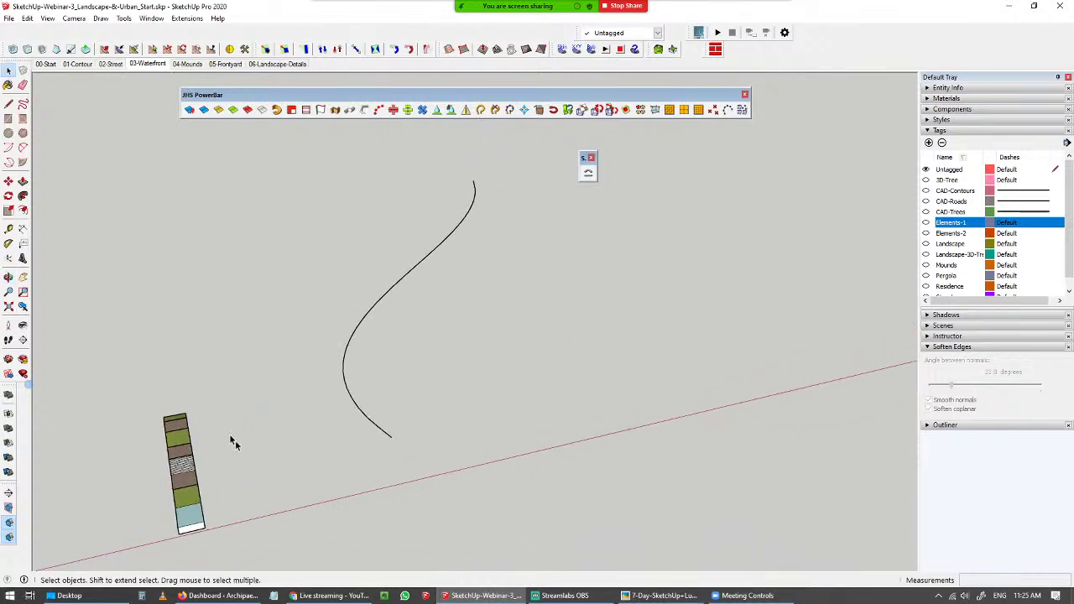
- Select the waterfront curve to identify the path beside the section block, and clear the selection
drag(400, 317, 328, 293)
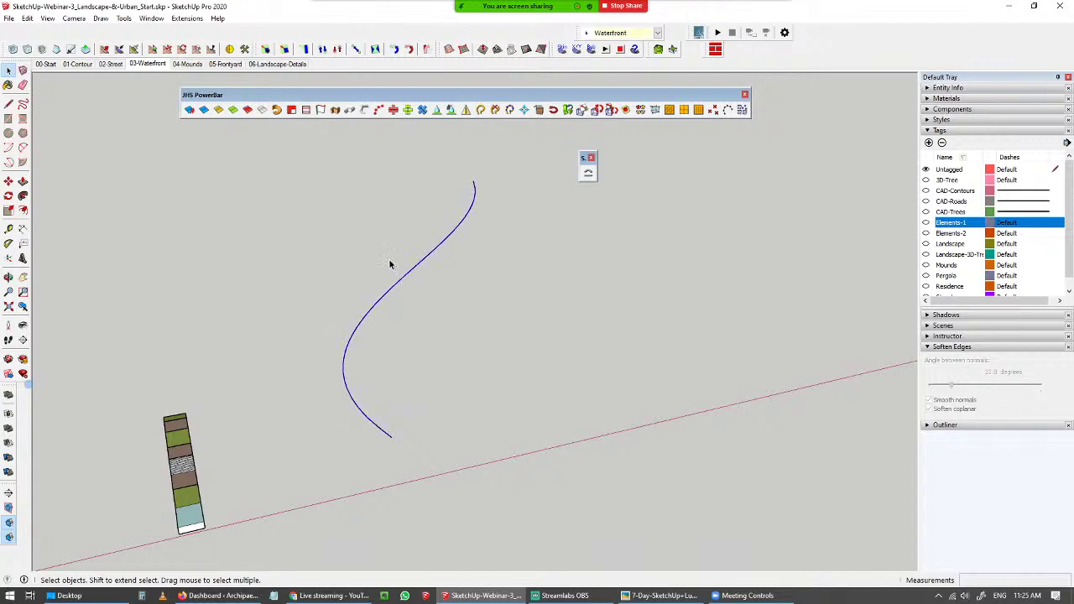
middle_drag(118, 529, 291, 370)
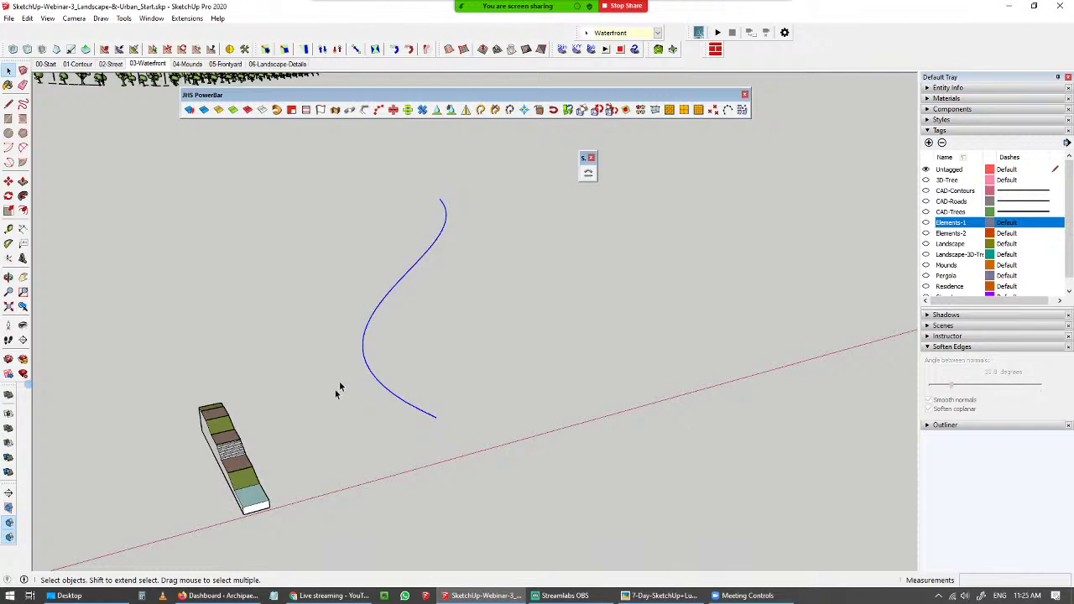
scroll(219, 520, up, 1)
click(389, 444)
- Select the section block and the straight line along its front base edge in turn to identify the bend's reference line, without moving it
scroll(259, 488, up, 2)
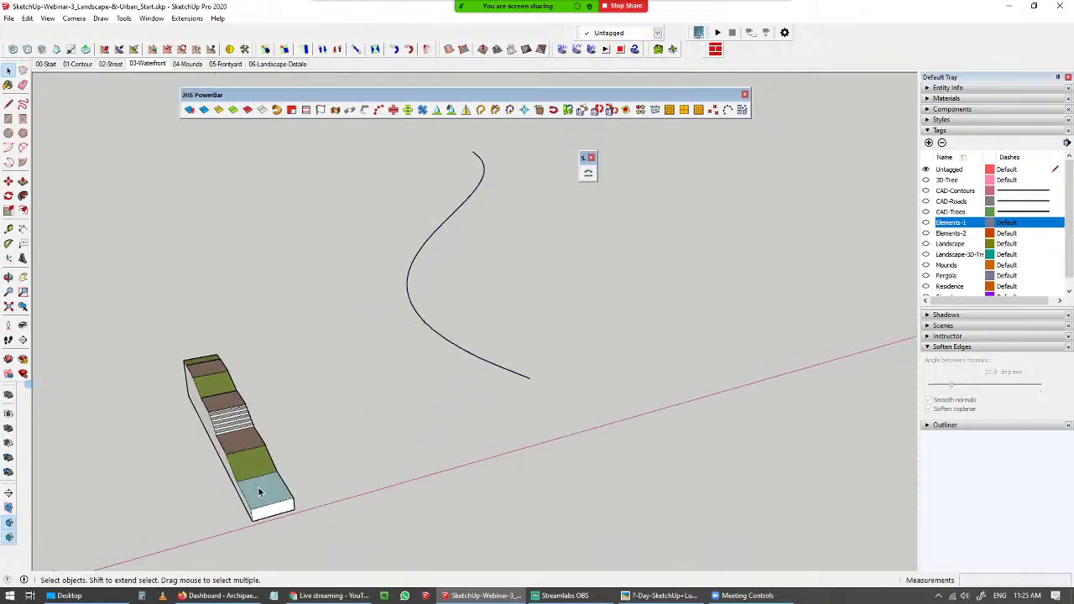
scroll(258, 487, up, 1)
click(260, 460)
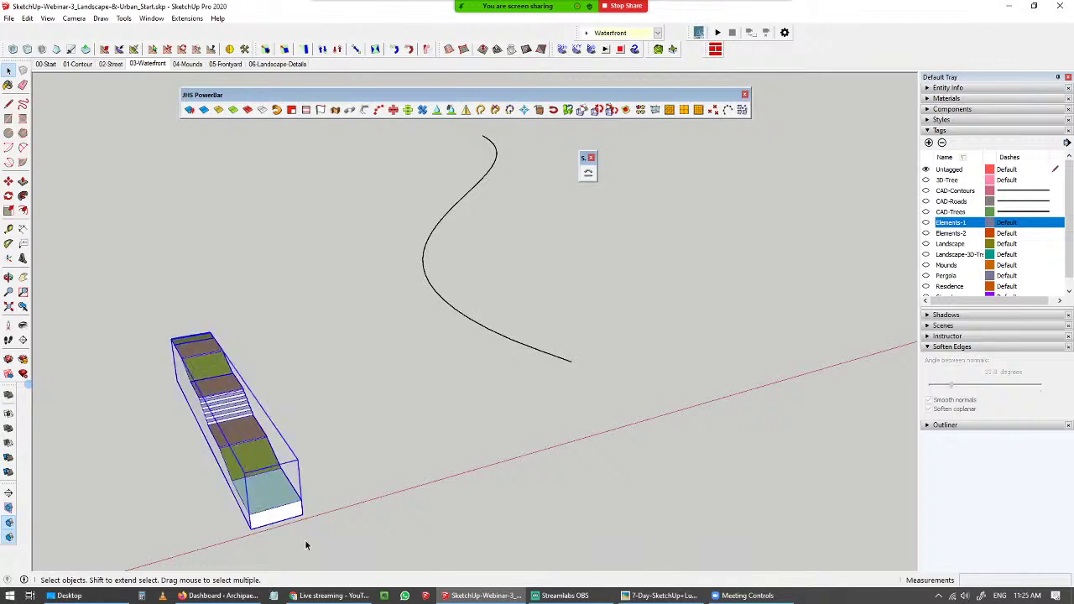
click(309, 519)
key(m)
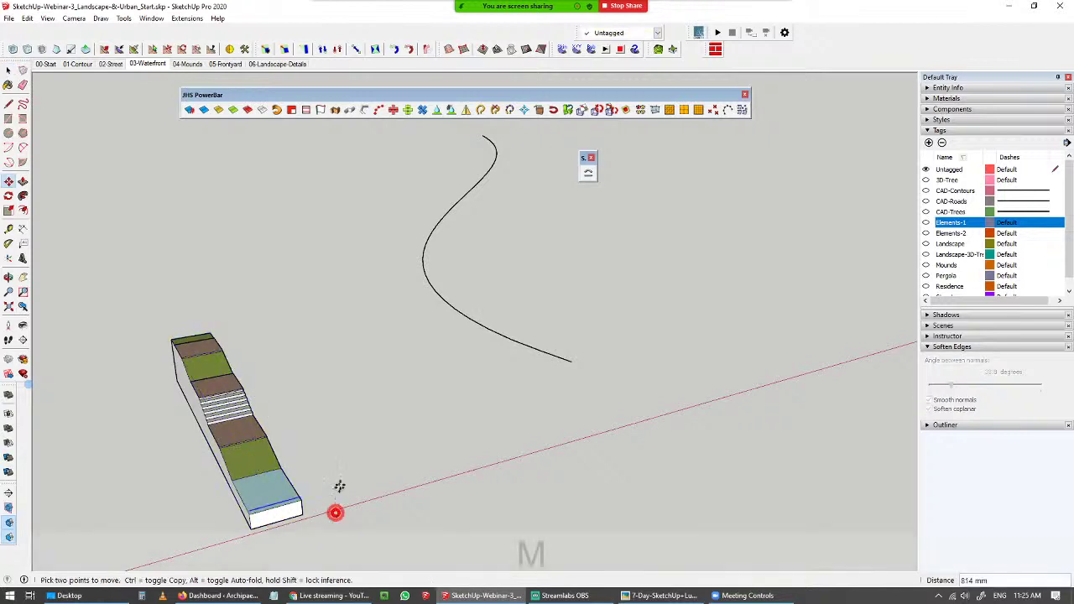
key(Escape)
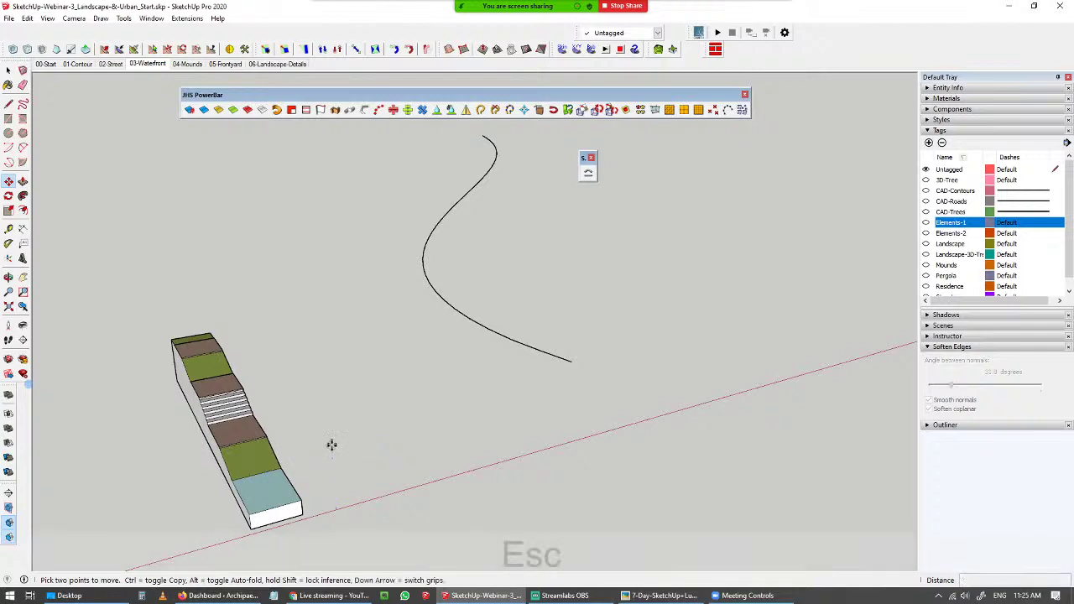
key(space)
- Select the S-shaped curve to check it as the bend path for the section block, and clear the selection
shift+middle_drag(338, 492, 424, 459)
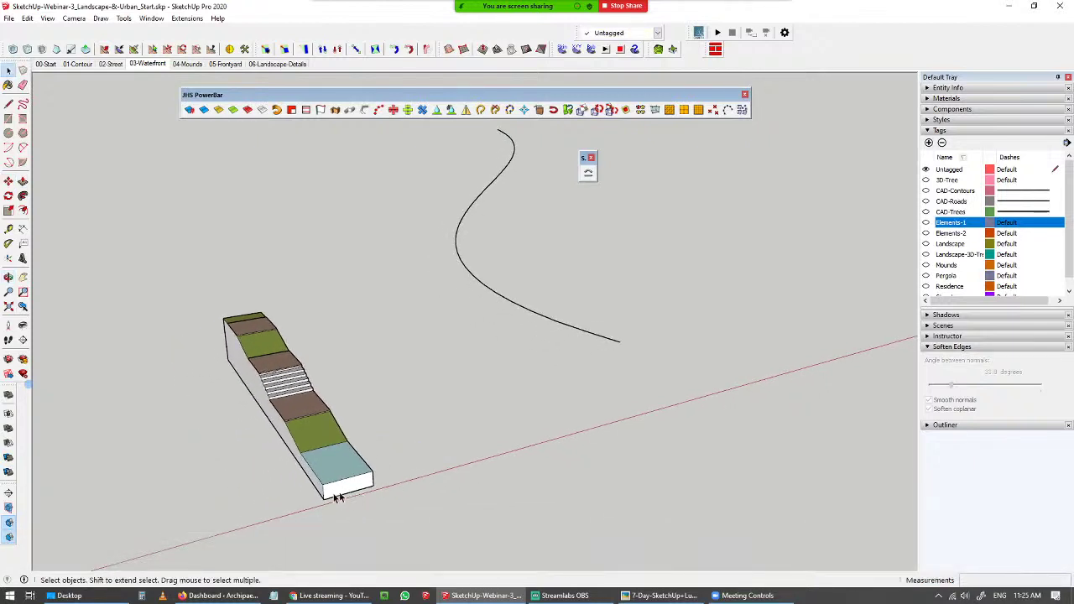
click(490, 297)
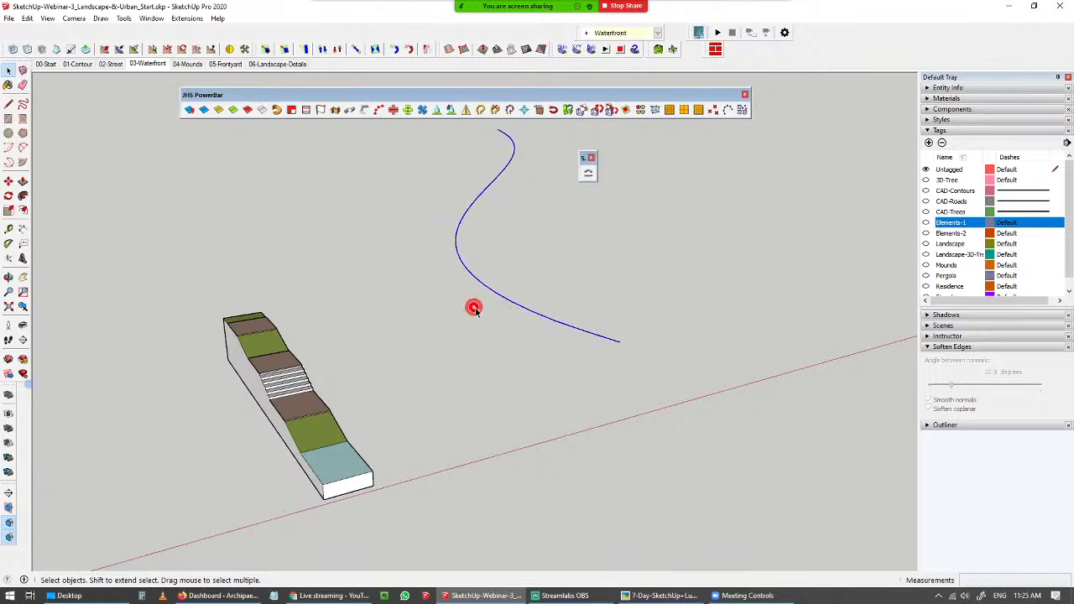
key(o)
mouse_move(472, 308)
mouse_down()
mouse_move(437, 237)
mouse_move(481, 302)
mouse_up()
key(space)
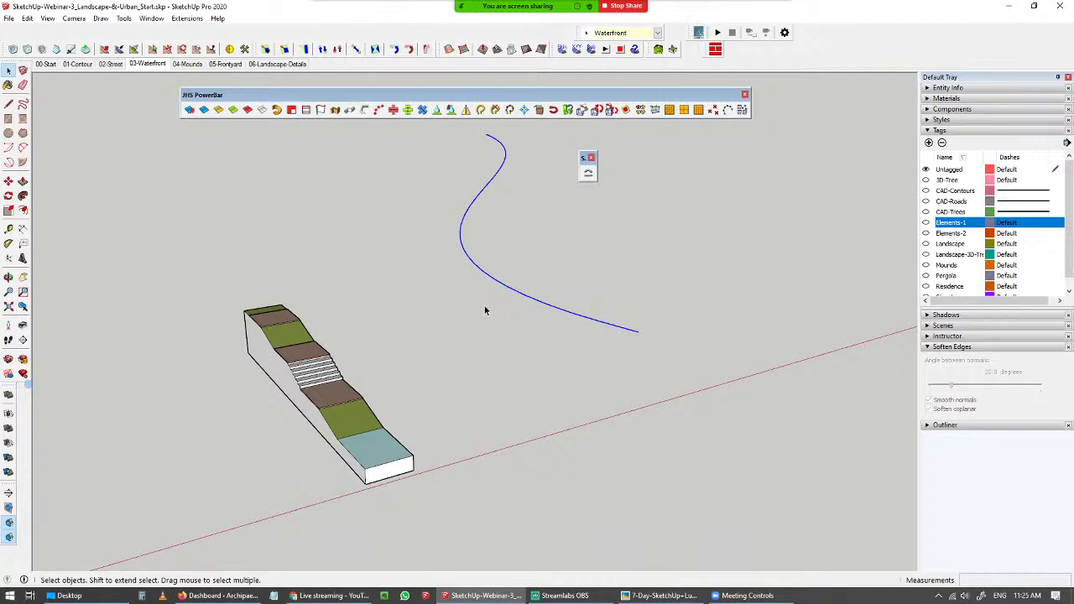
click(449, 328)
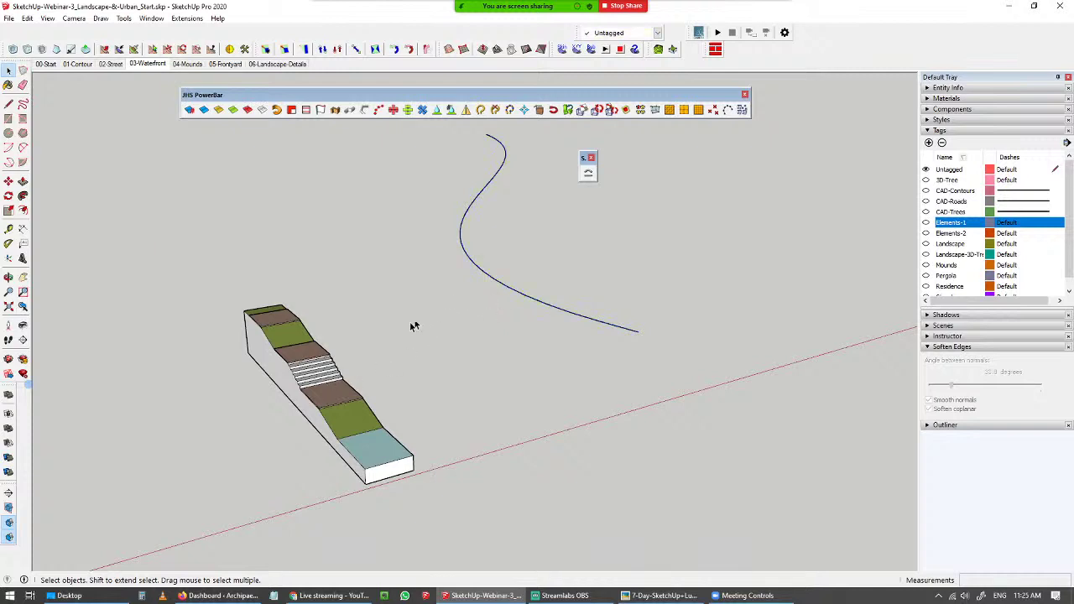
- Run Shape Bender on the section block, using the straight line at its front base edge and the S-shaped curve as the path
click(301, 358)
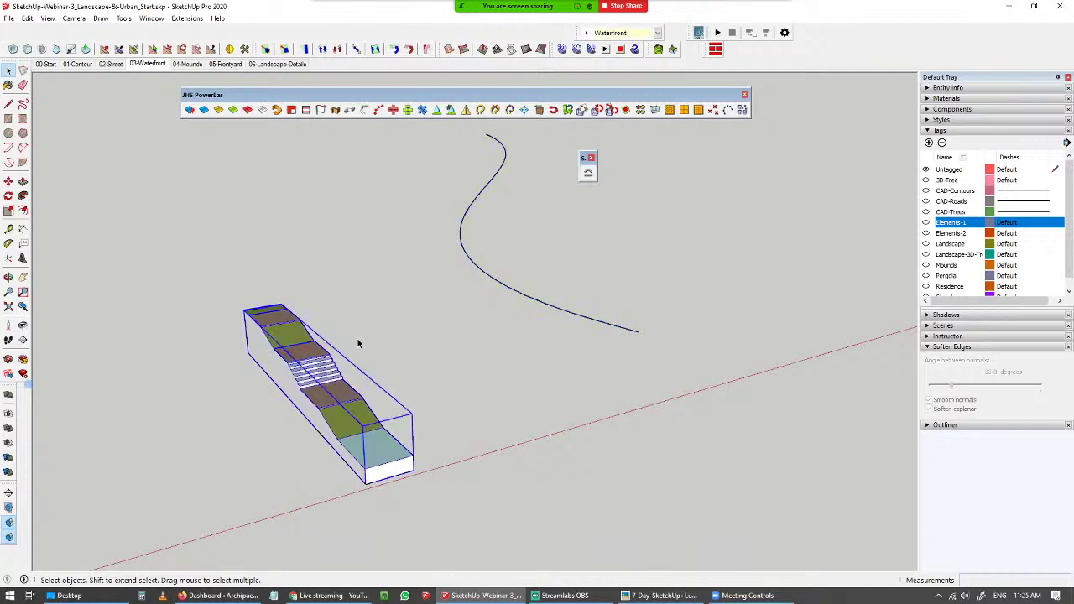
click(589, 180)
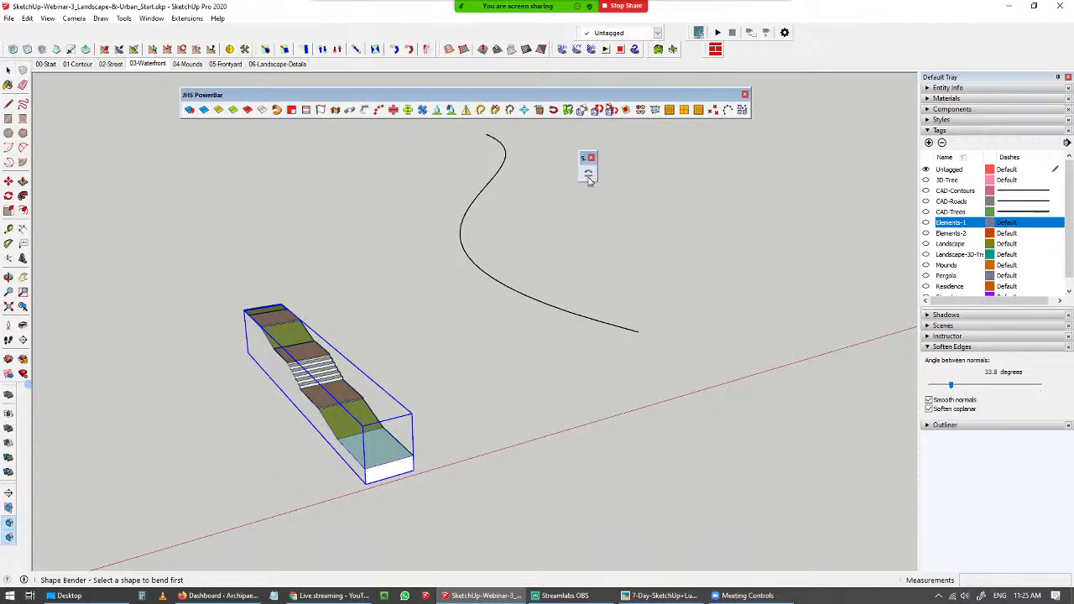
click(393, 480)
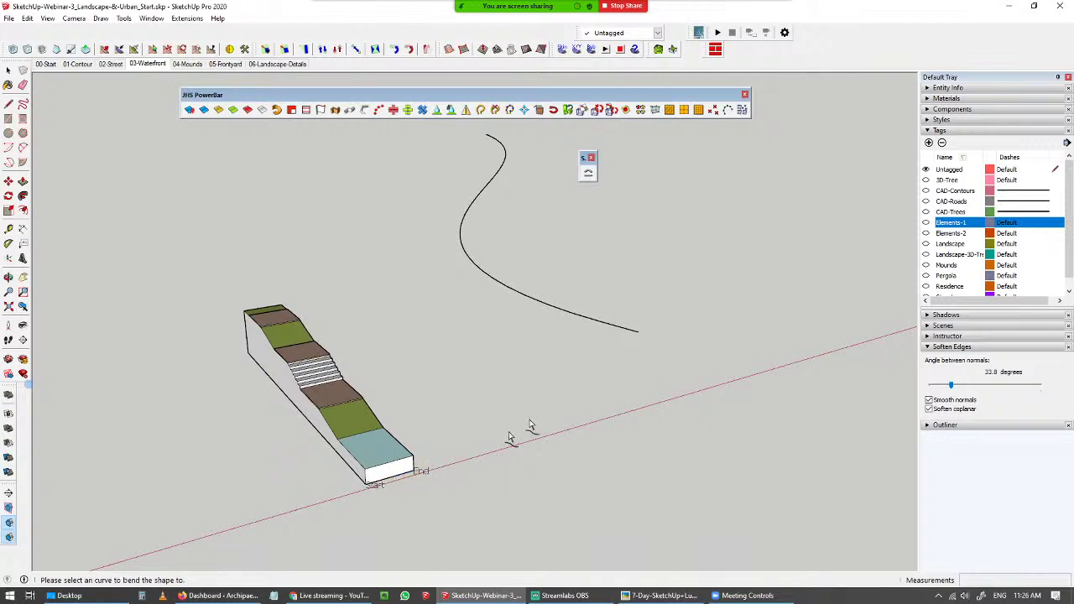
click(594, 327)
- Inspect the bend preview, toggle the curve's direction to flip the section's orientation, and accept the bend
scroll(680, 376, down, 2)
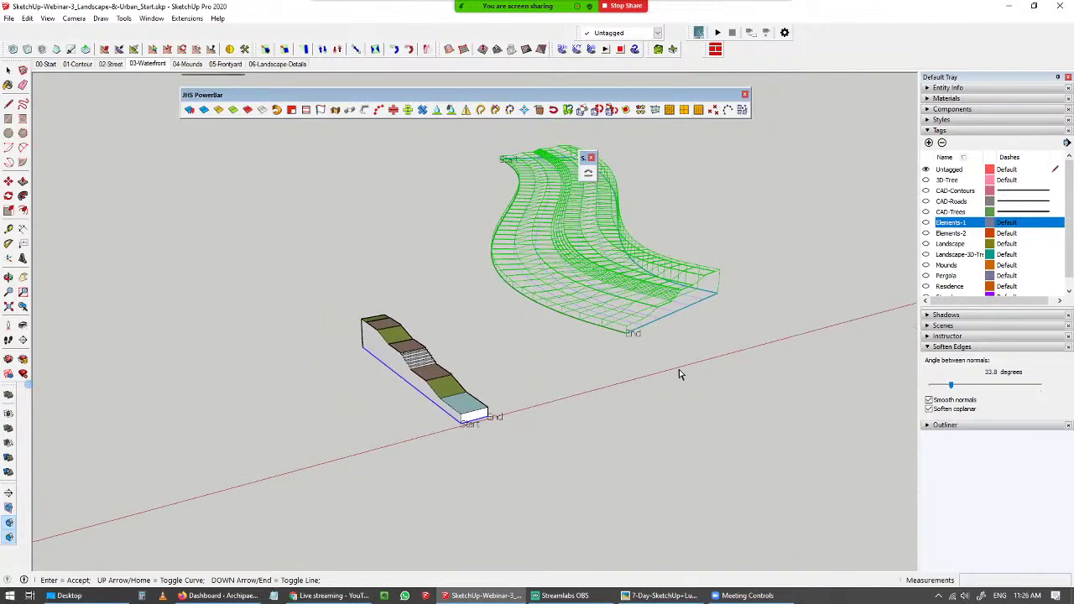
scroll(680, 374, up, 1)
scroll(663, 315, up, 1)
scroll(573, 340, down, 1)
shift+middle_drag(574, 355, 570, 448)
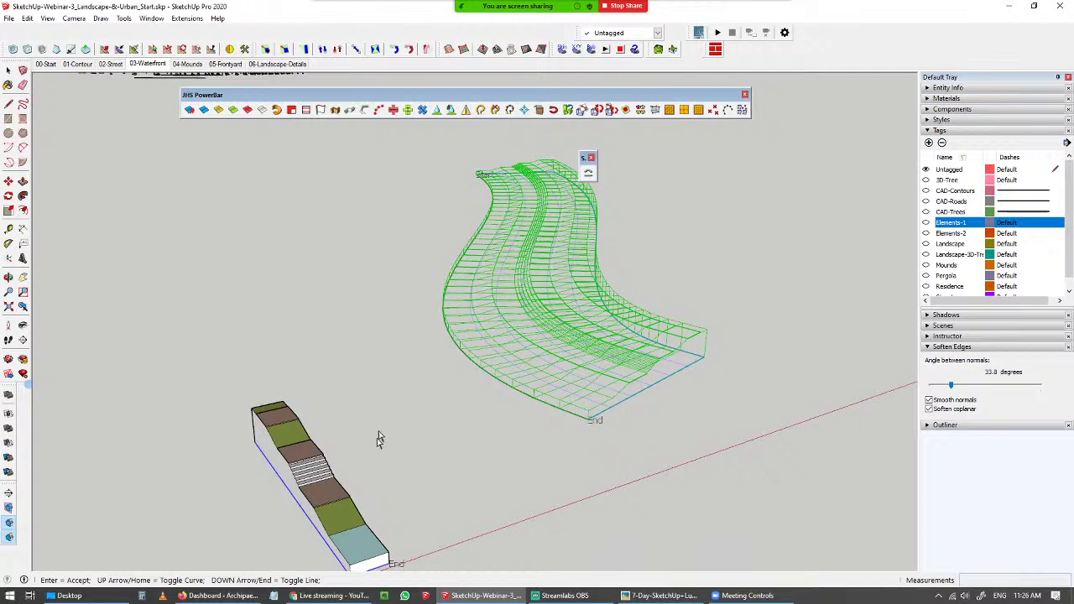
middle_drag(618, 404, 548, 411)
scroll(399, 398, down, 1)
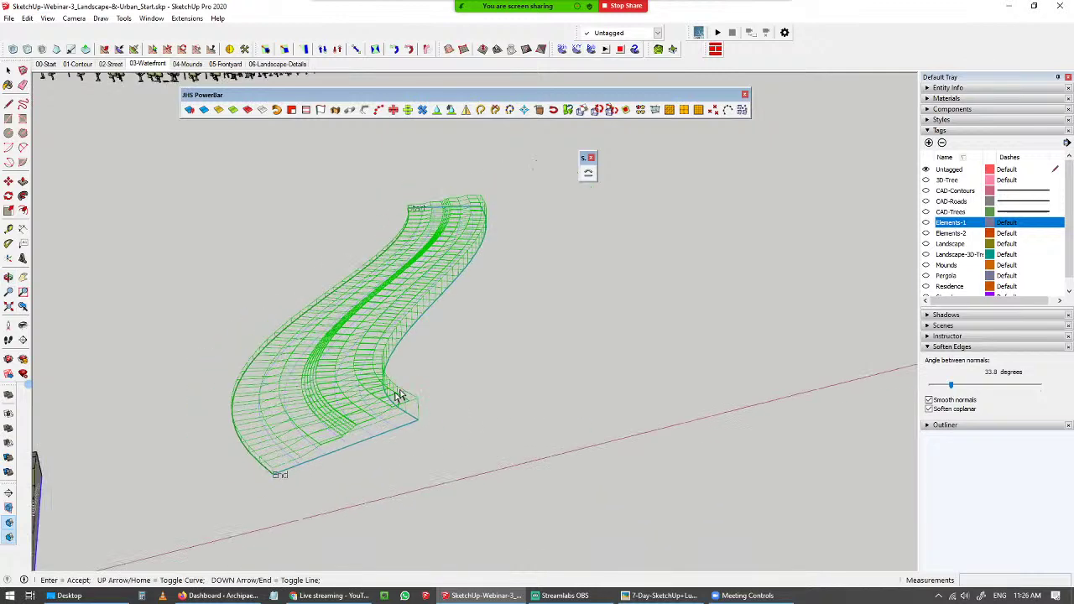
mouse_move(398, 398)
middle_down()
mouse_move(447, 402)
mouse_move(421, 333)
middle_up()
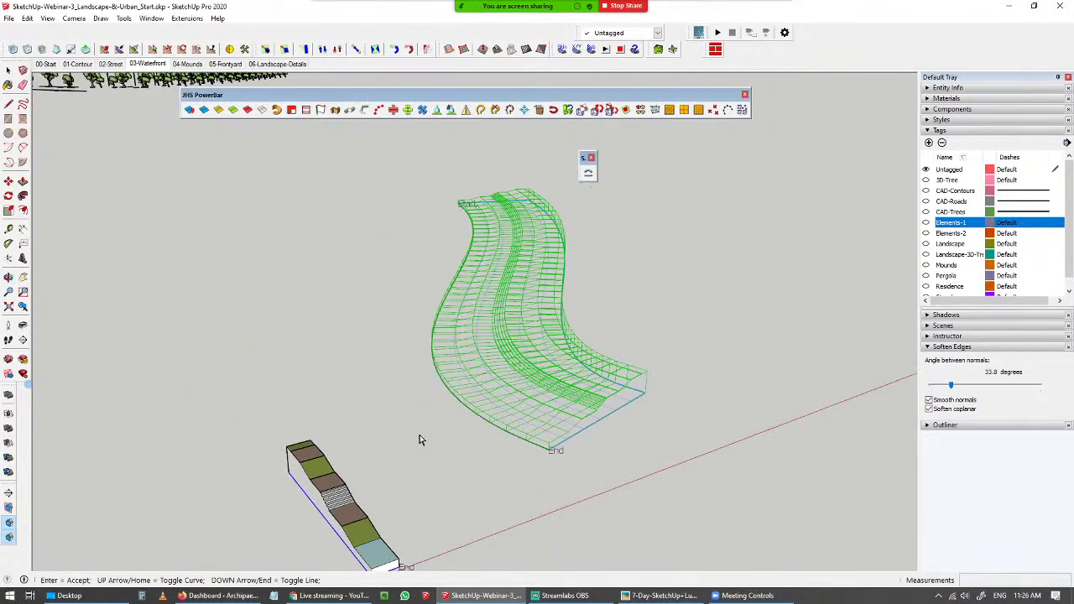
key(Up)
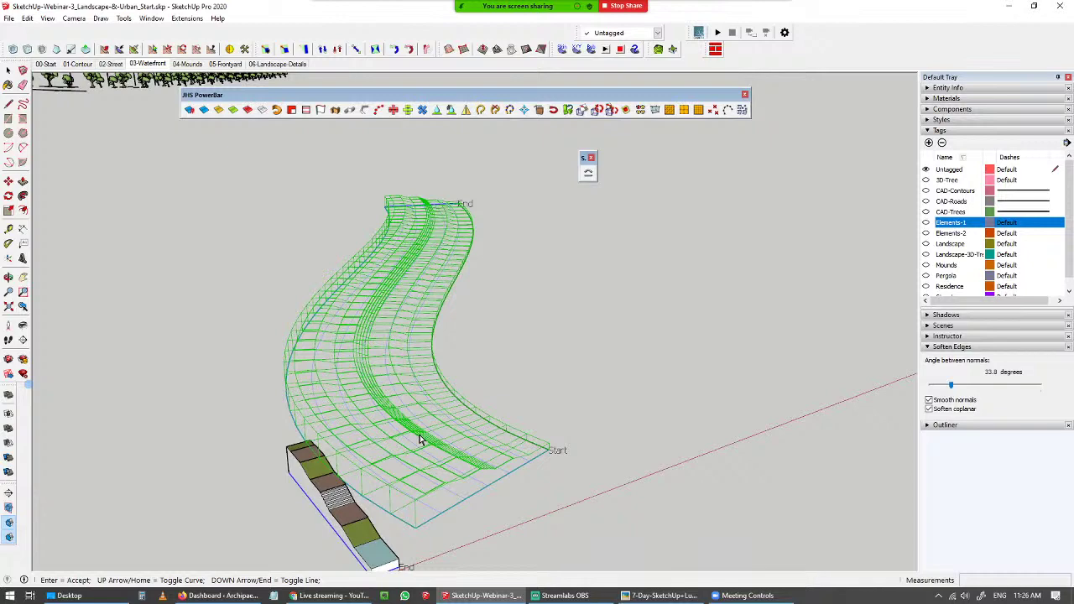
key(Return)
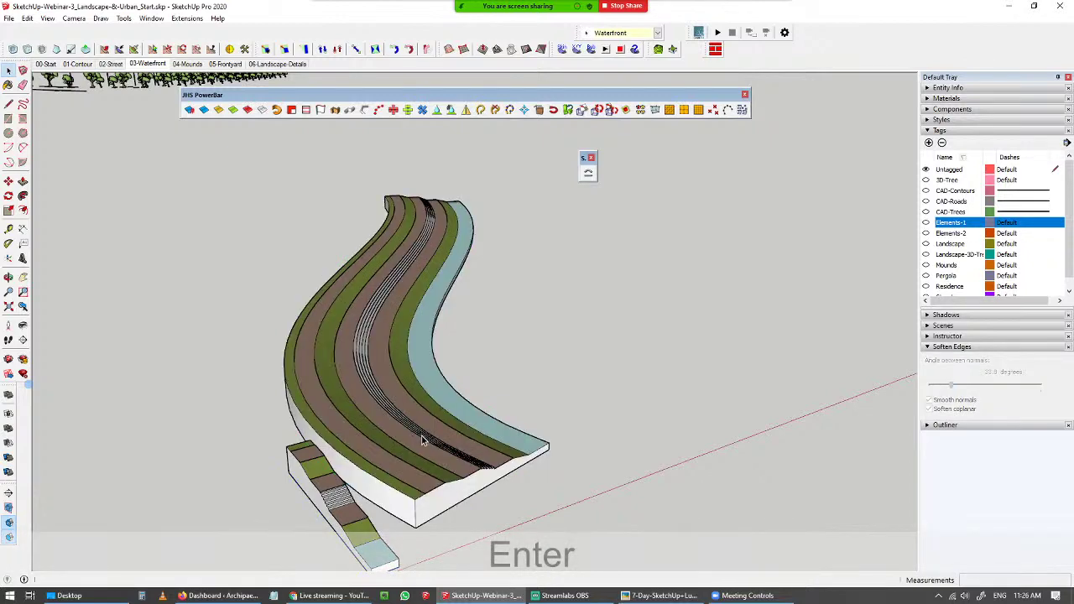
- Look over the bent waterfront and show the Elements-2 tag with the trees, planter and bench
middle_drag(453, 413, 477, 373)
scroll(281, 316, up, 3)
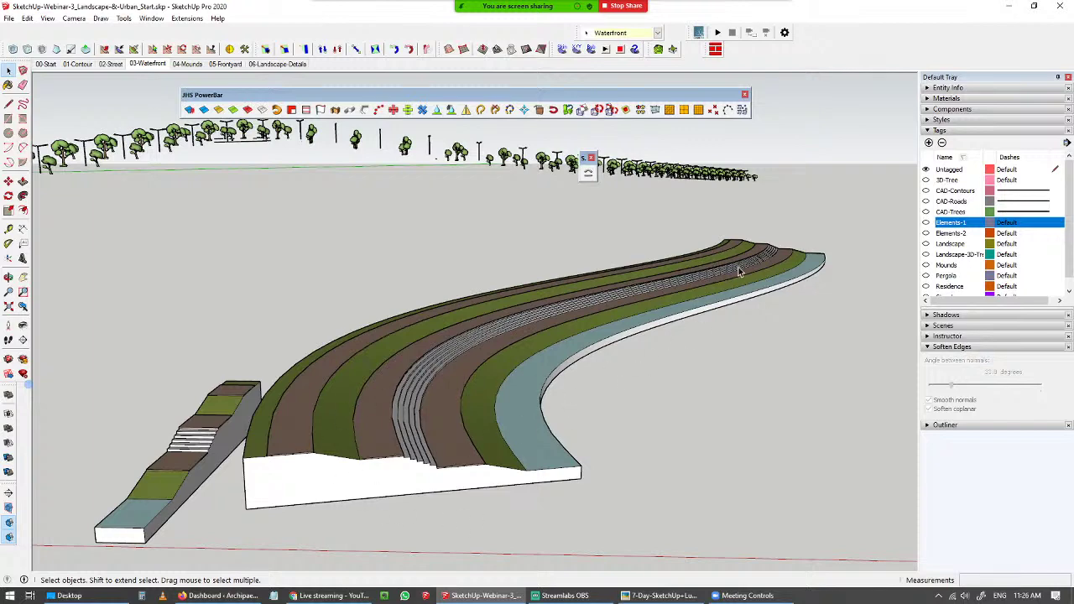
middle_drag(579, 367, 594, 395)
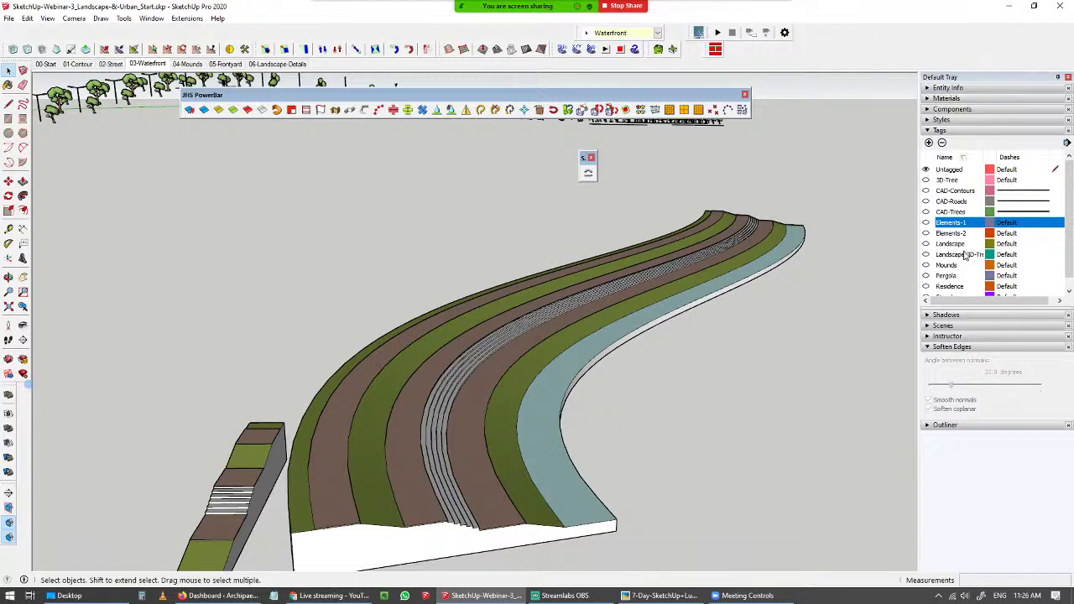
click(926, 233)
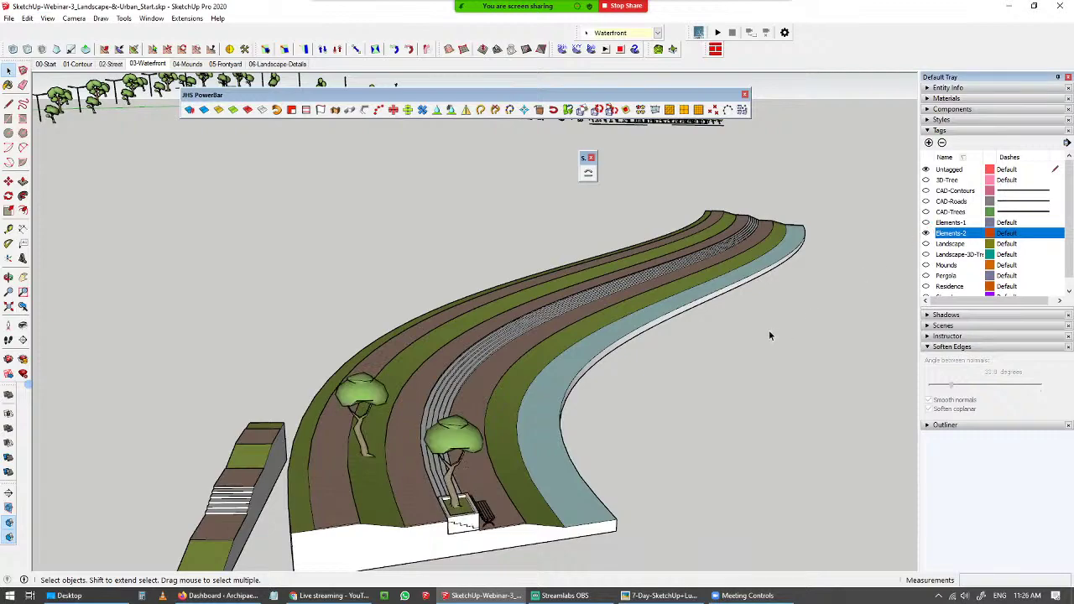
middle_drag(769, 330, 664, 345)
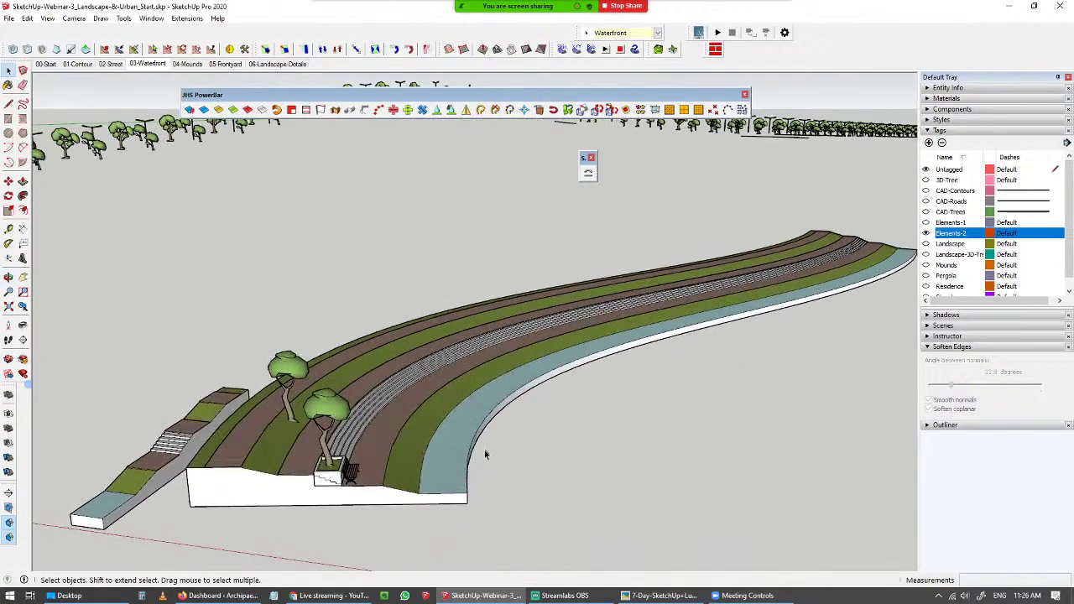
- Copy the tree, planter and bench component along the waterfront's lower edge curve with a spacing of 10000 mm
shift+middle_drag(499, 411, 426, 421)
scroll(436, 419, up, 2)
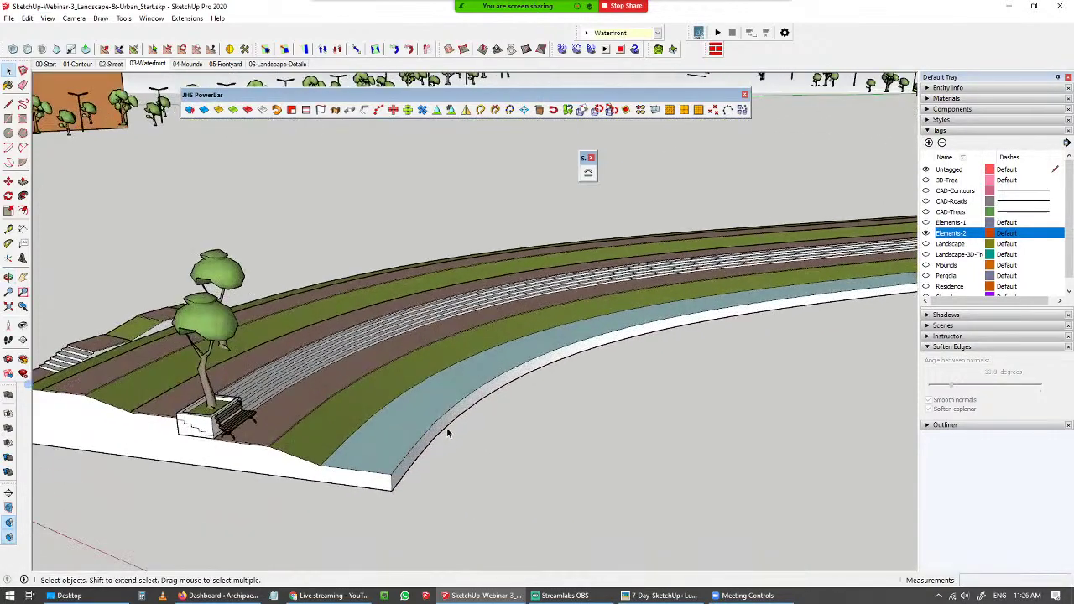
click(441, 431)
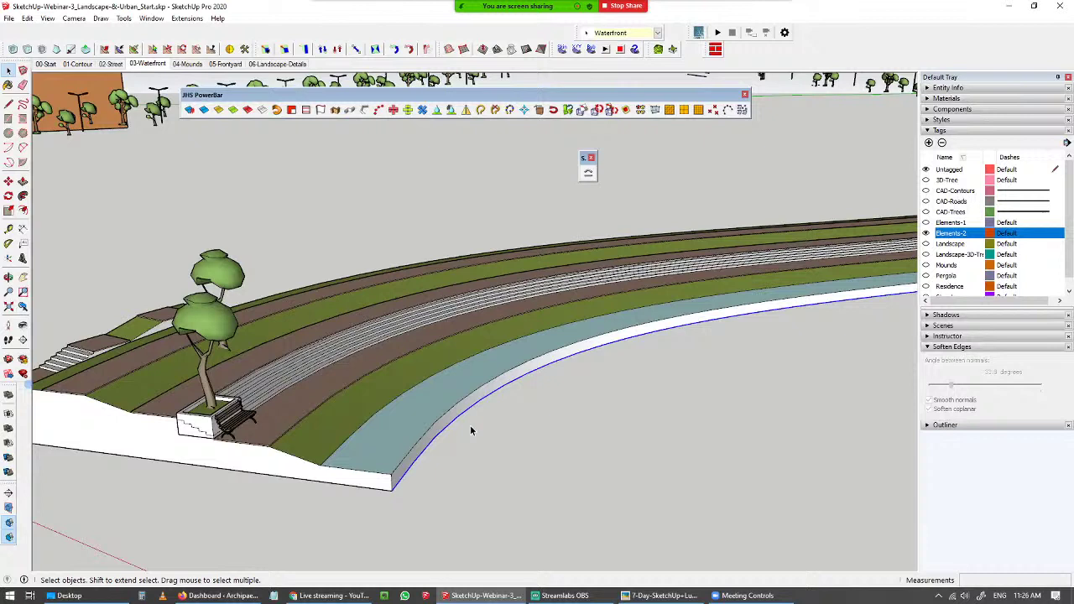
click(379, 118)
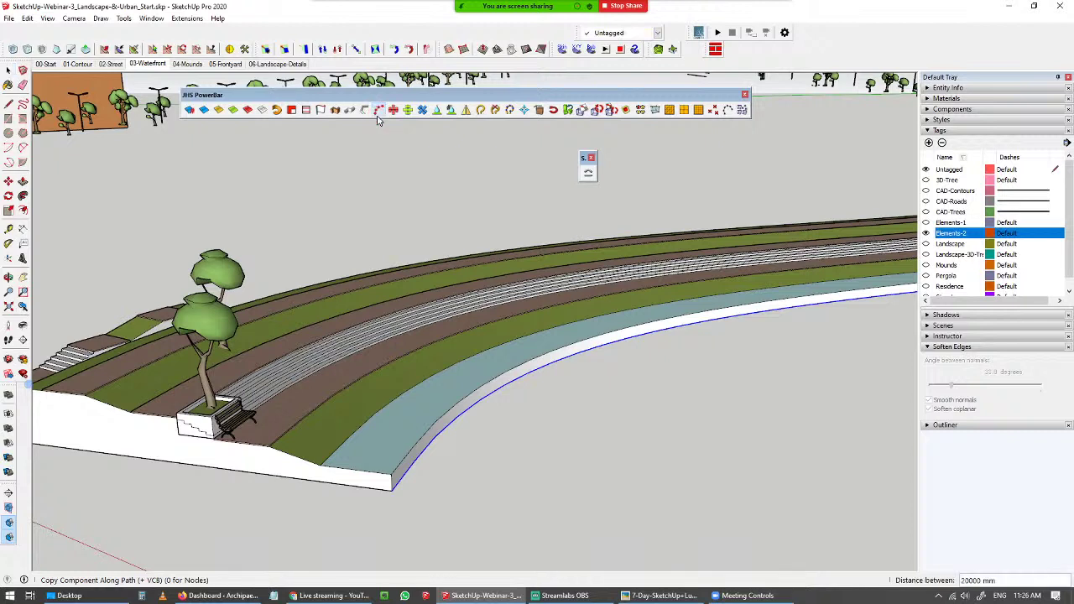
click(216, 274)
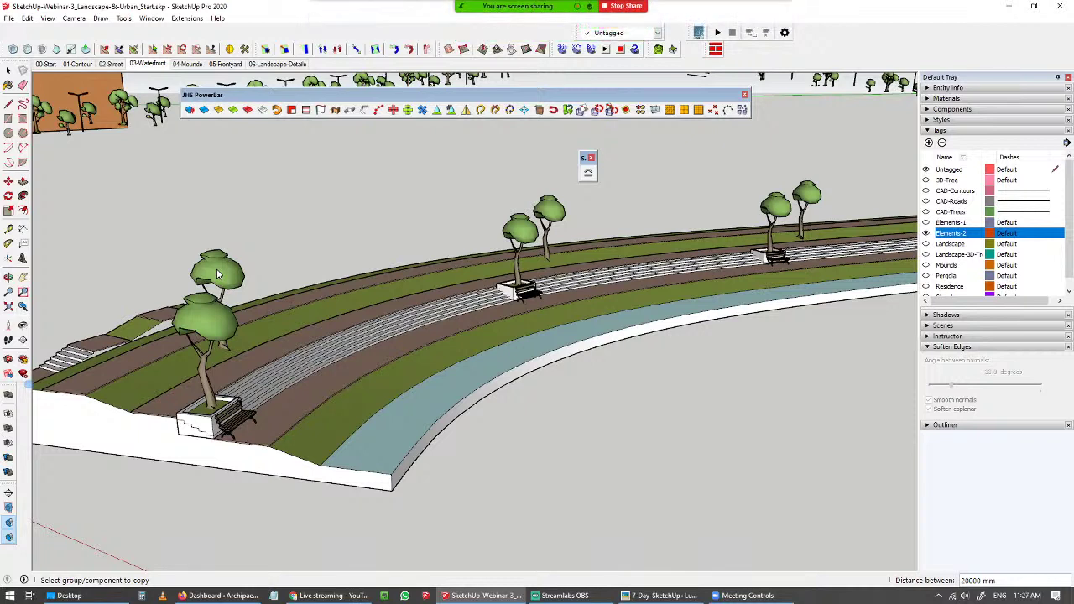
text(1000)
key(Return)
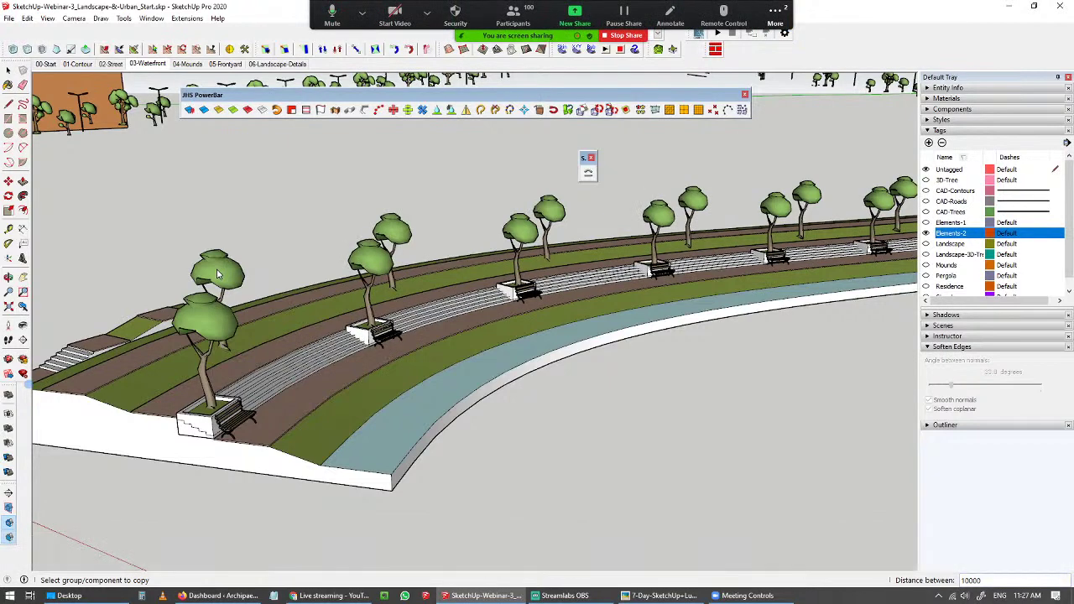
- Examine the copied trees, planters and benches along the curved steps of the waterfront
middle_drag(331, 391, 446, 429)
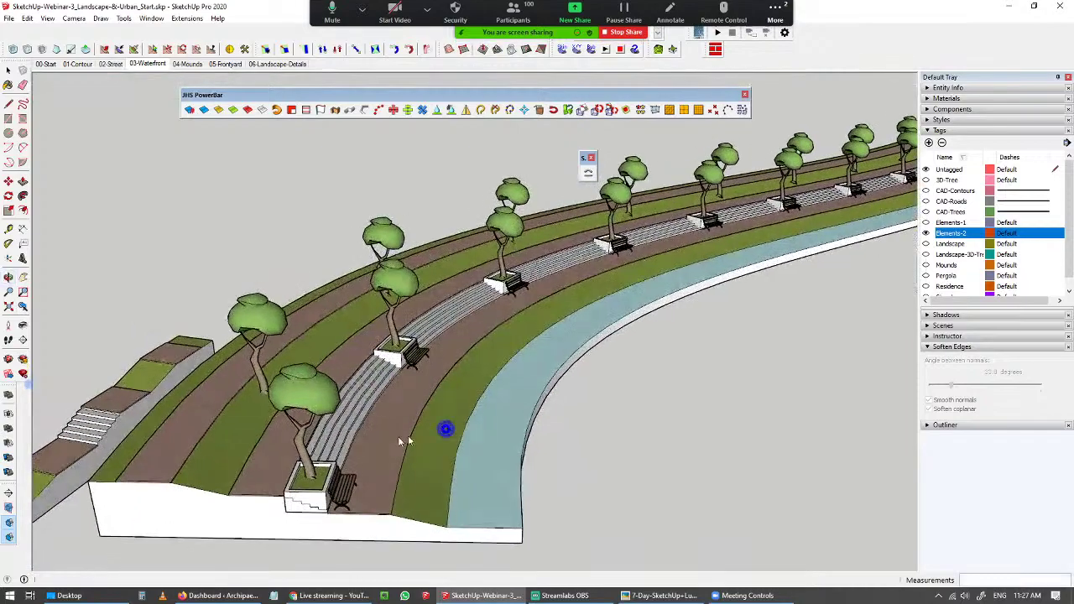
key(space)
scroll(373, 421, up, 2)
mouse_move(420, 374)
shift+middle_down()
mouse_move(305, 470)
mouse_move(484, 330)
mouse_move(419, 378)
shift+middle_up()
scroll(467, 359, up, 2)
shift+middle_drag(606, 285, 489, 366)
scroll(489, 366, up, 2)
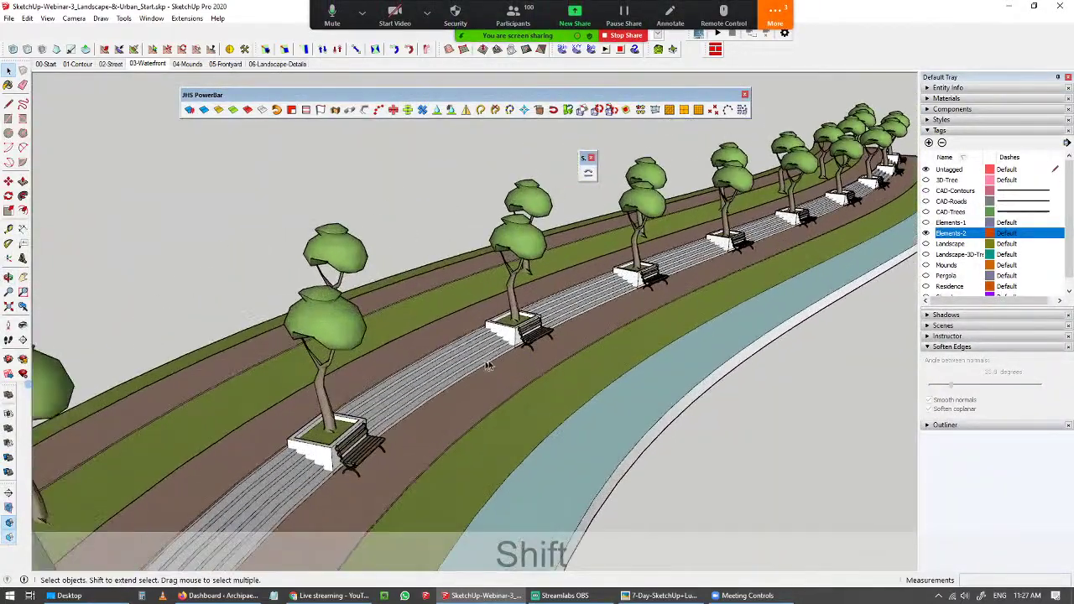
- Open the meeting chat to read the participants' questions, view the whole waterfront, and close the chat
click(779, 26)
click(727, 407)
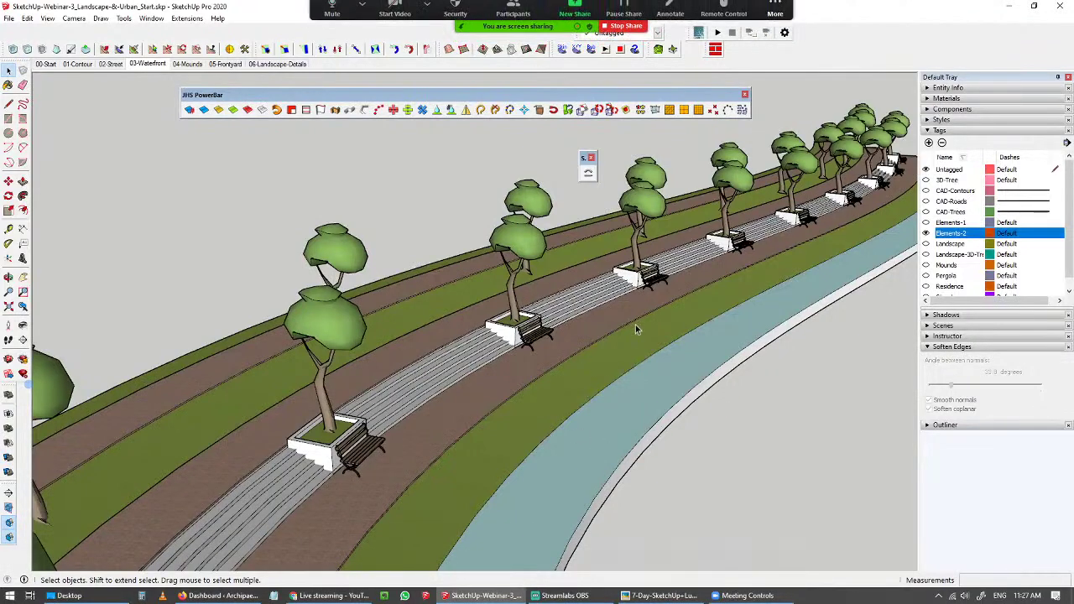
mouse_move(637, 359)
middle_down()
mouse_move(482, 413)
mouse_move(432, 386)
mouse_move(428, 336)
mouse_move(411, 370)
mouse_move(407, 356)
mouse_move(348, 352)
middle_up()
key(shift)
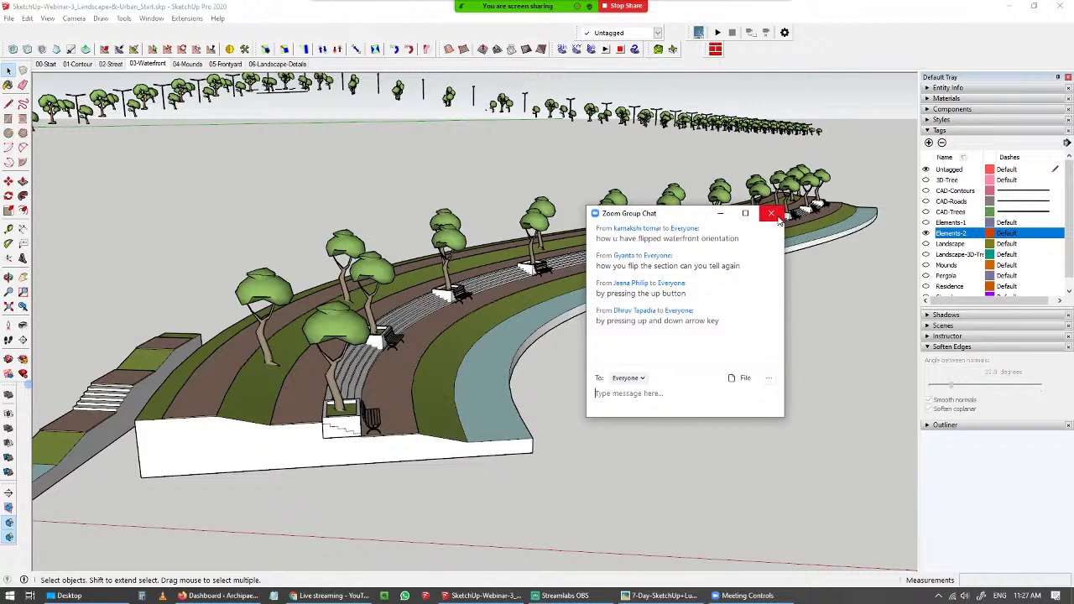
click(772, 214)
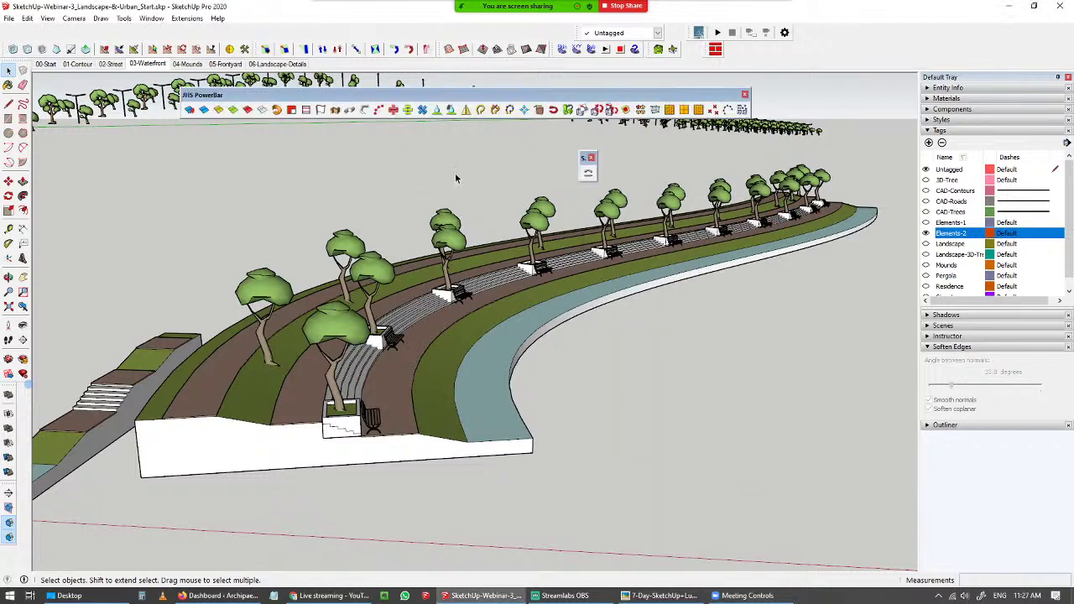
scroll(598, 387, down, 1)
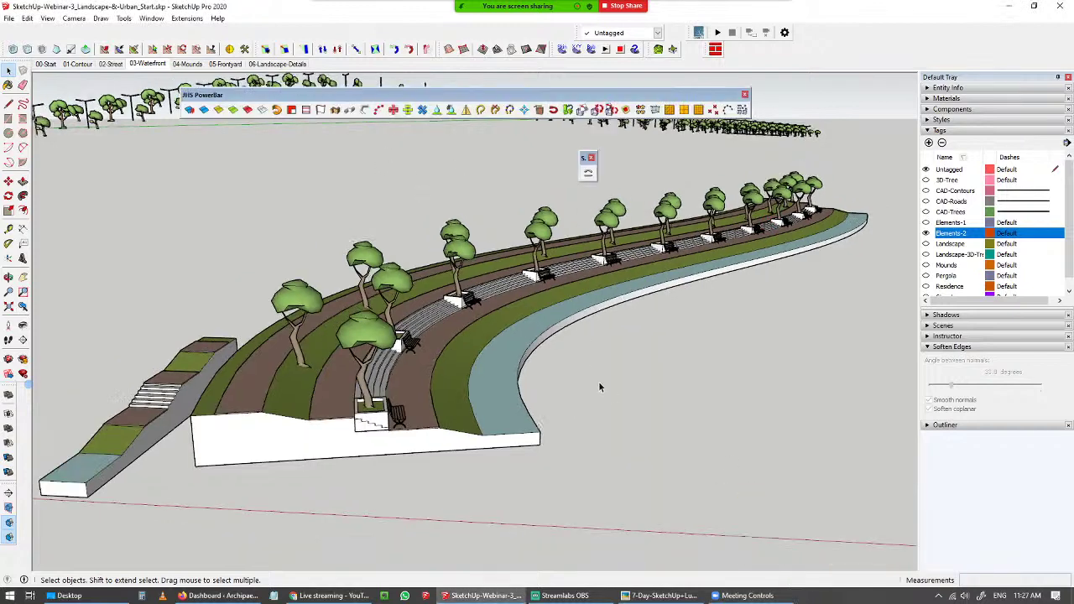
- Open the 04-Mounds scene, and check and close the meeting chat
click(188, 65)
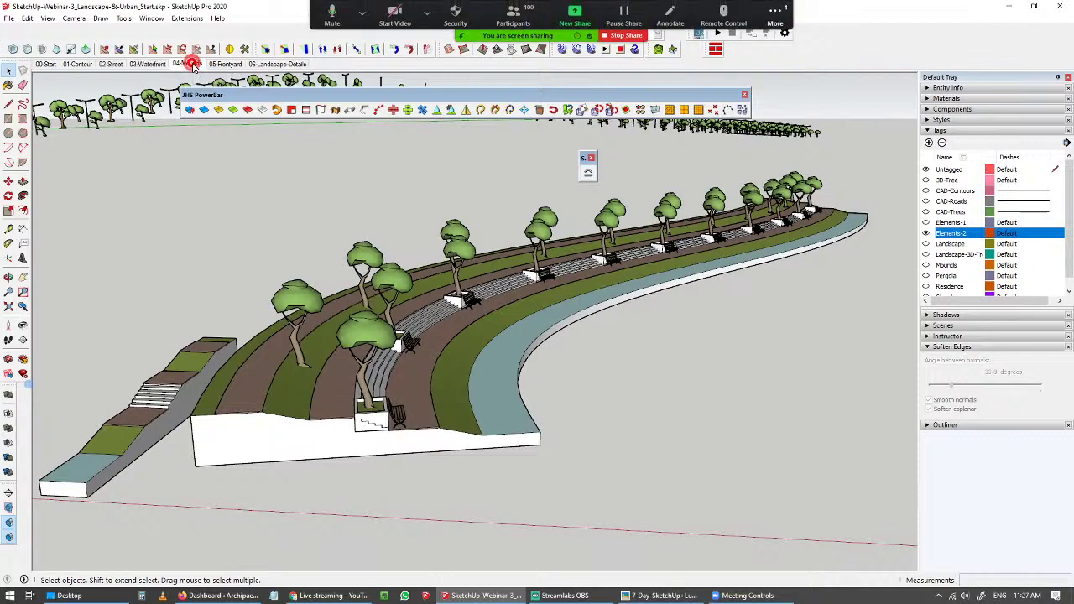
click(775, 17)
click(805, 42)
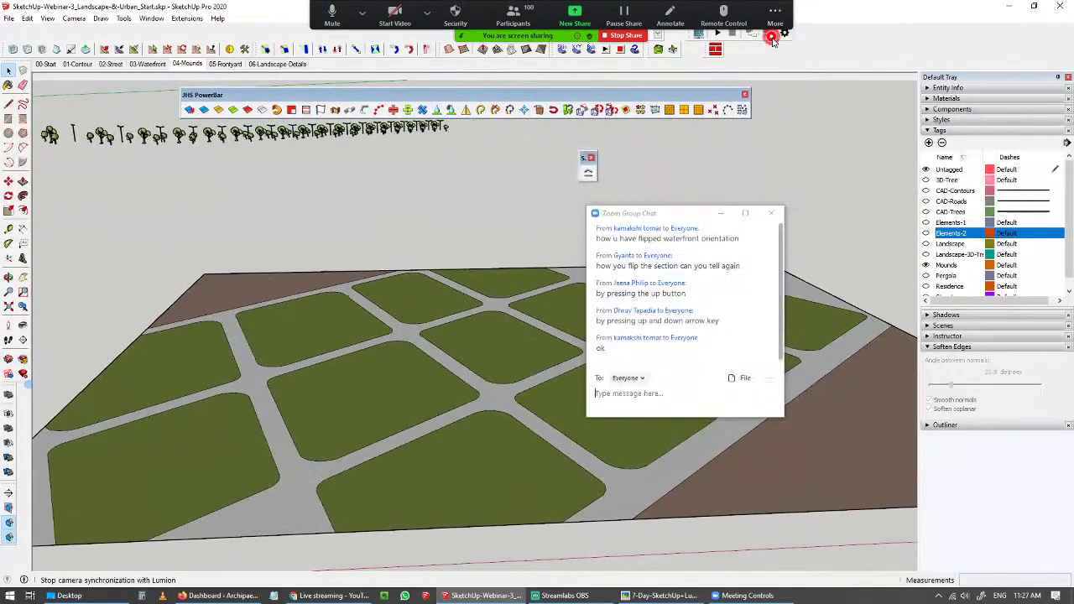
click(771, 213)
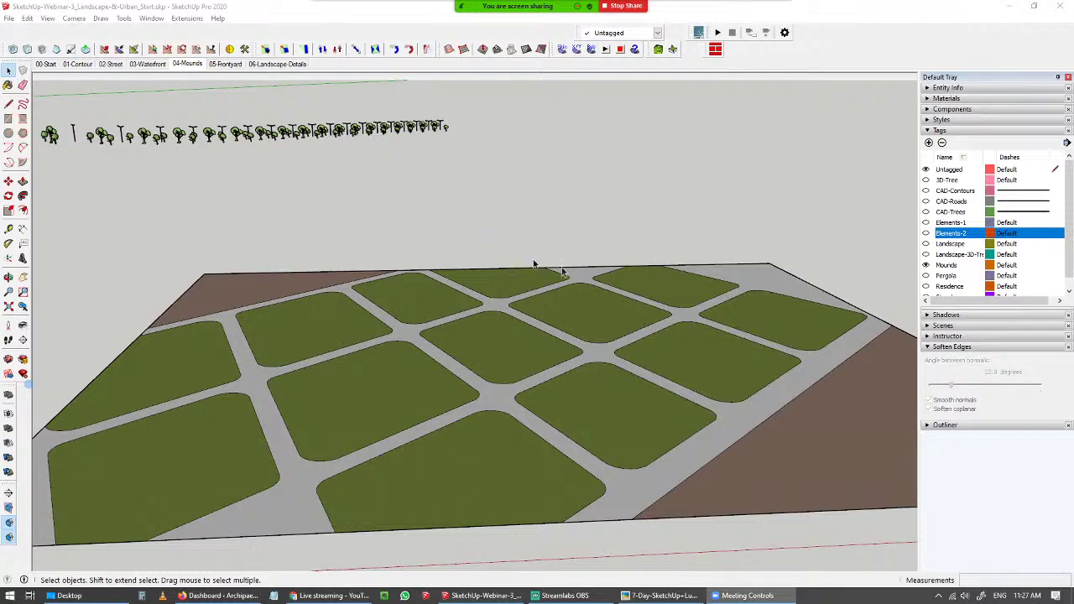
- Select all the tree, planter and bench copies left over beside the mounds site and assign them to a hidden tag
click(377, 167)
scroll(407, 173, down, 4)
shift+middle_drag(395, 180, 556, 318)
scroll(555, 317, down, 4)
drag(547, 200, 233, 314)
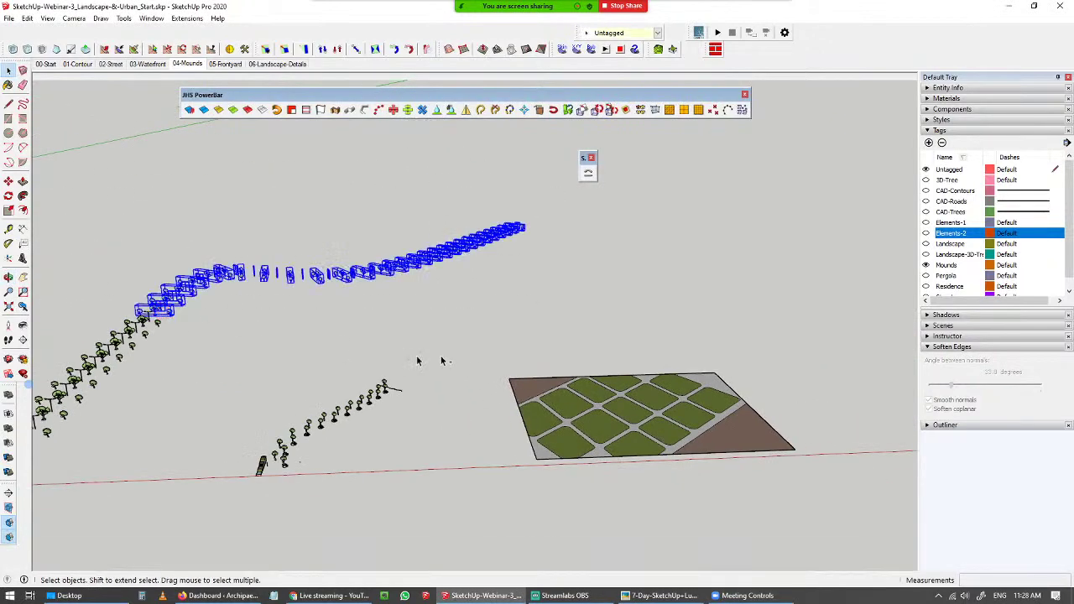
ctrl+drag(399, 354, 225, 488)
shift+middle_drag(225, 488, 309, 480)
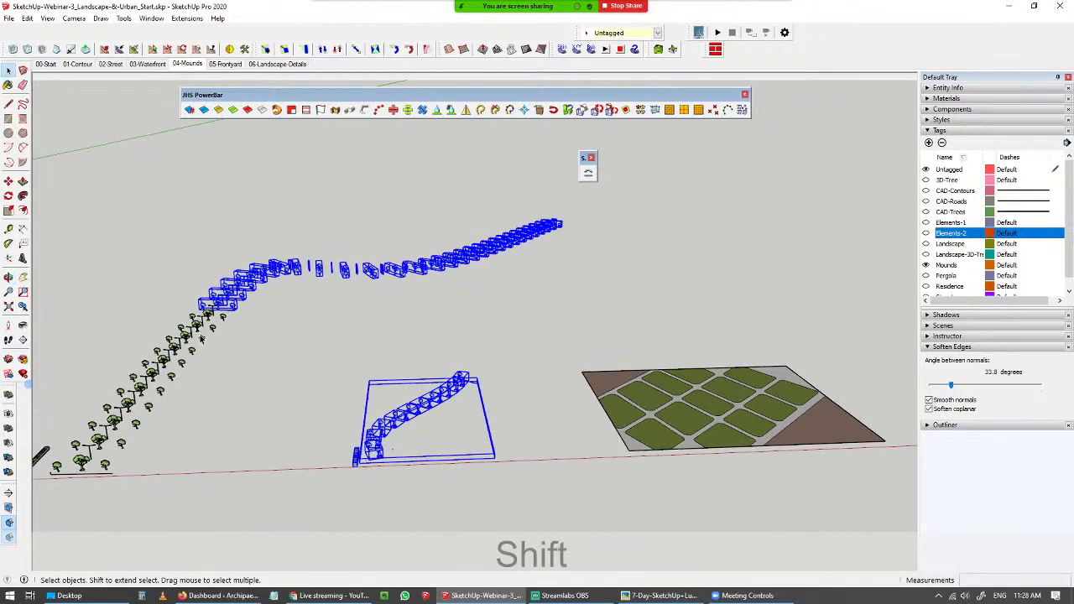
ctrl+drag(282, 310, 48, 472)
click(626, 32)
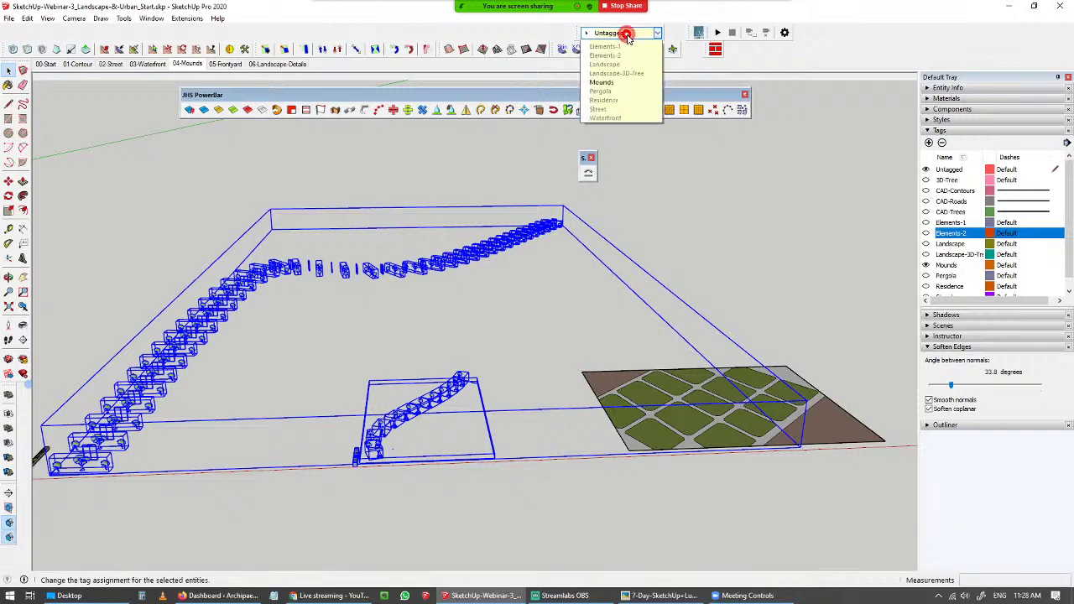
click(623, 98)
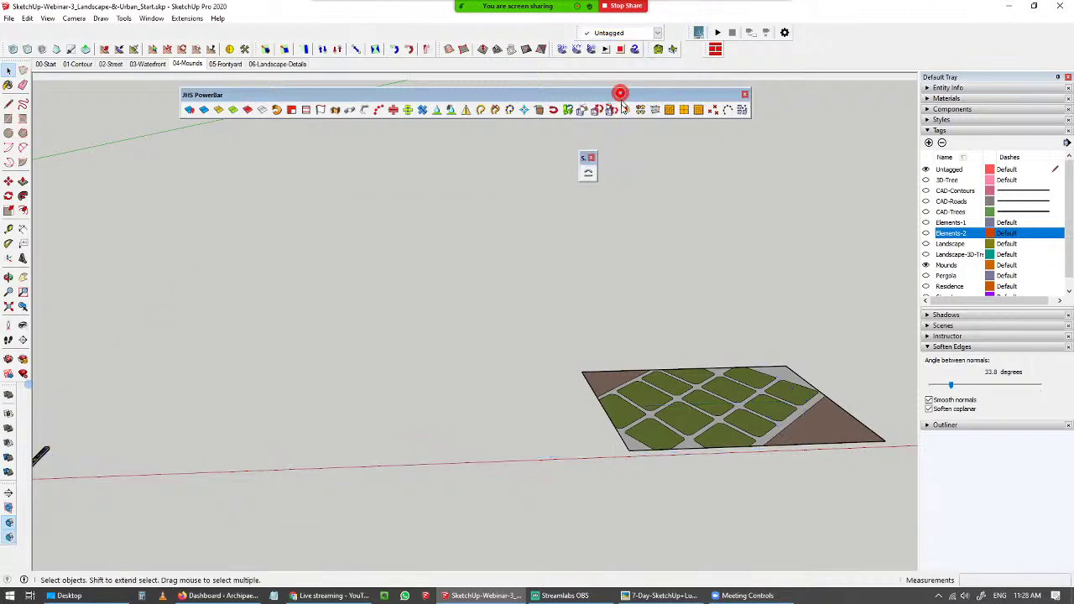
- Open the mounds group for editing and select one inner lawn plot together with its boundary edges
click(705, 288)
scroll(760, 450, up, 5)
mouse_move(573, 432)
shift+middle_down()
mouse_move(574, 378)
mouse_move(498, 383)
shift+middle_up()
click(498, 188)
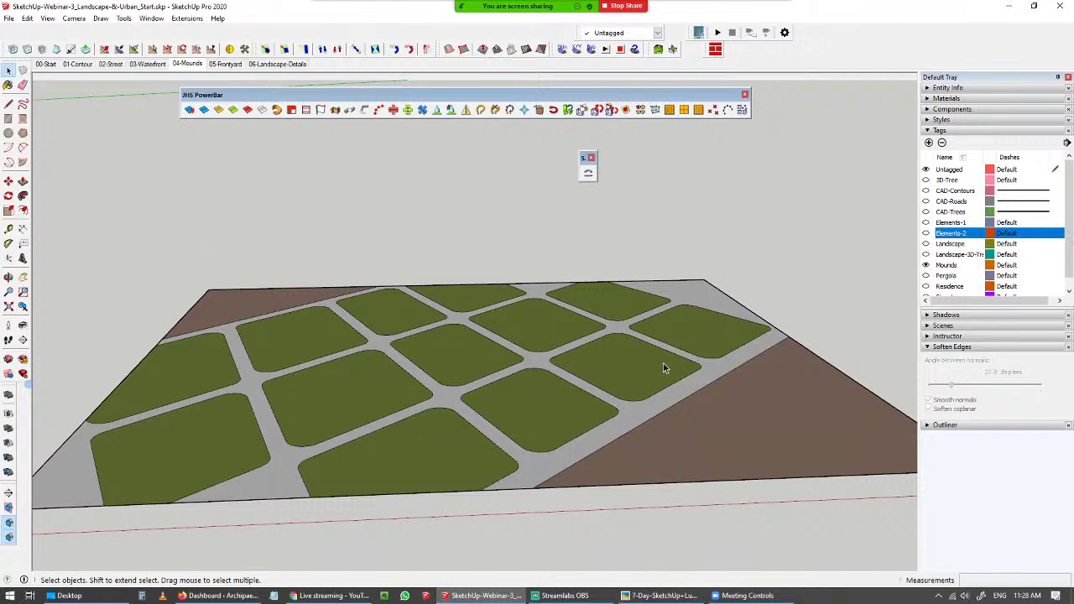
double_click(452, 358)
scroll(453, 359, up, 2)
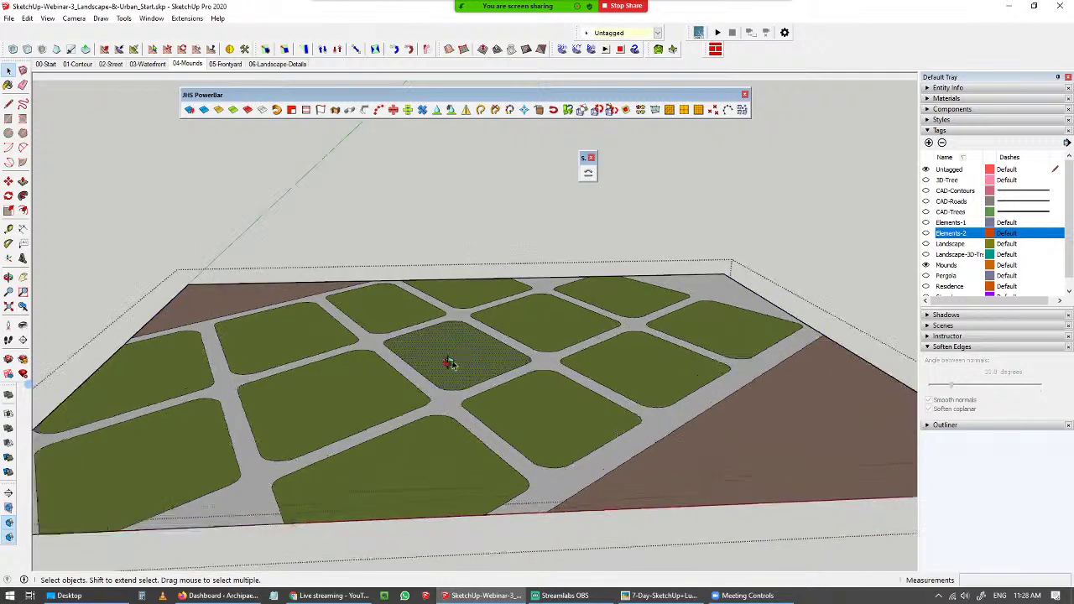
middle_drag(451, 363, 482, 345)
scroll(402, 389, up, 2)
double_click(292, 412)
shift+middle_drag(325, 382, 499, 316)
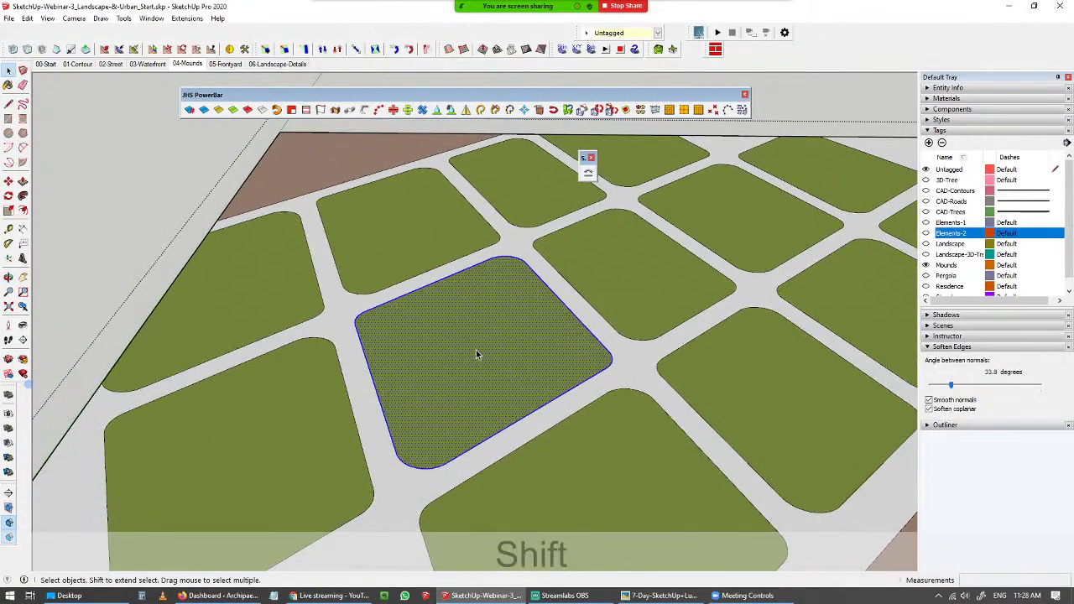
- Dock the JHS PowerBar and the small floating toolbar with the others, and undock the Soap Bubble toolbar
drag(537, 95, 344, 31)
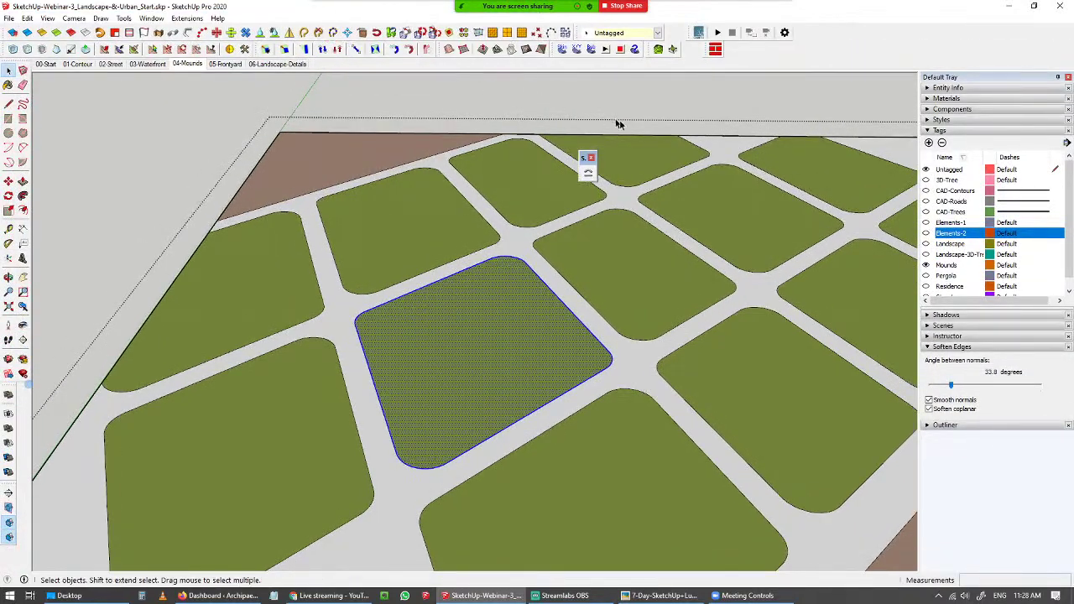
drag(585, 156, 678, 52)
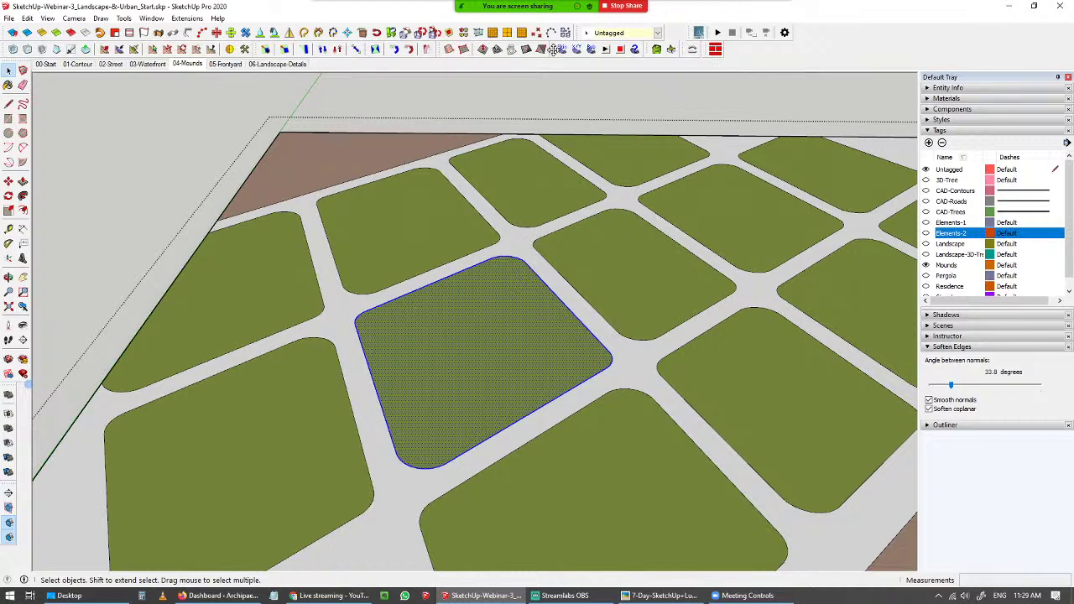
drag(553, 48, 494, 104)
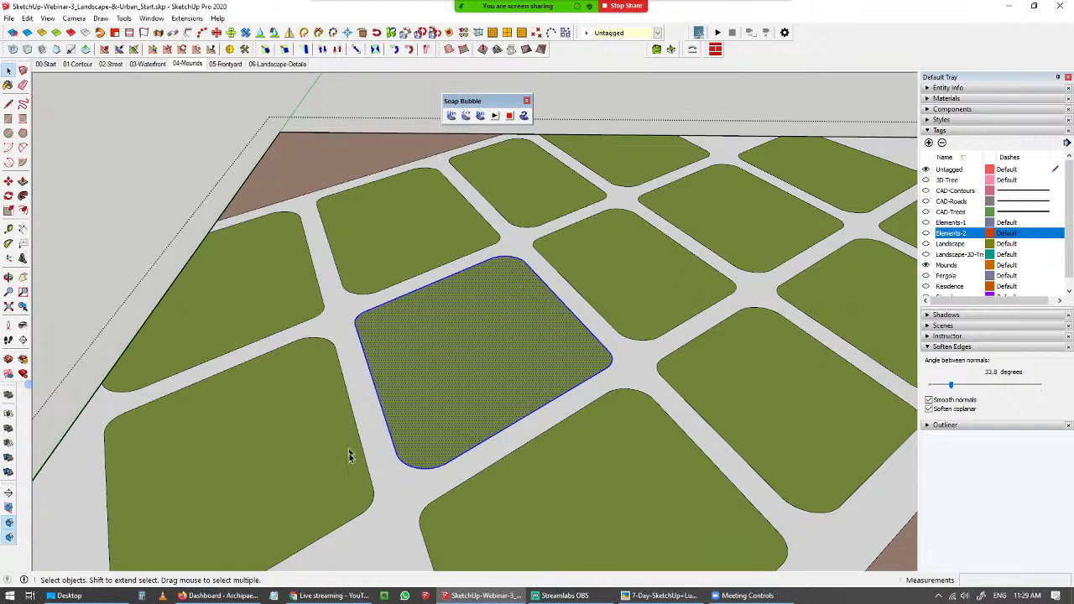
click(451, 117)
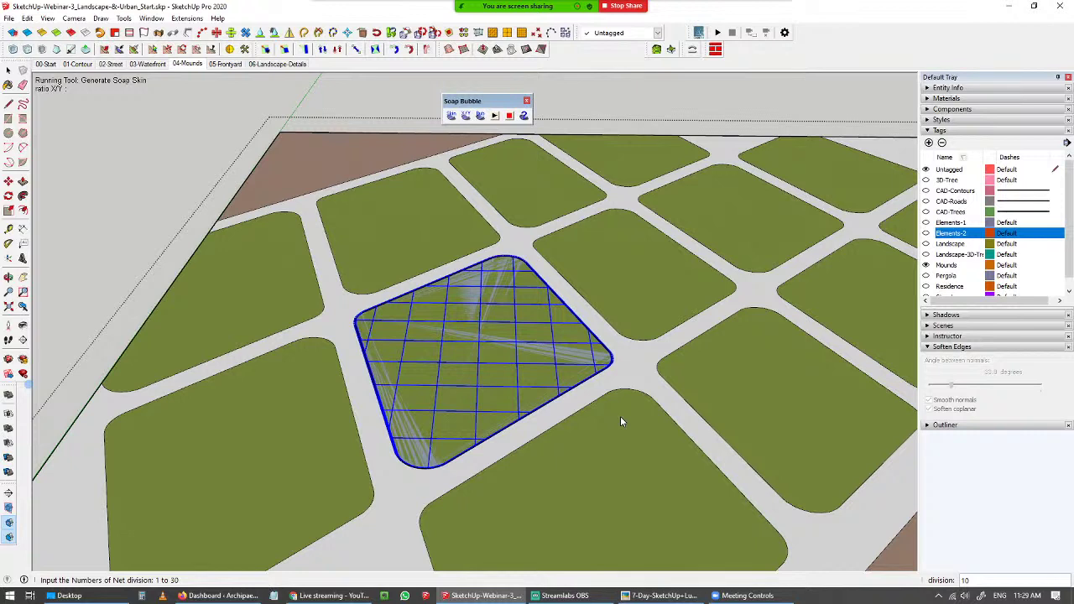
text(2020)
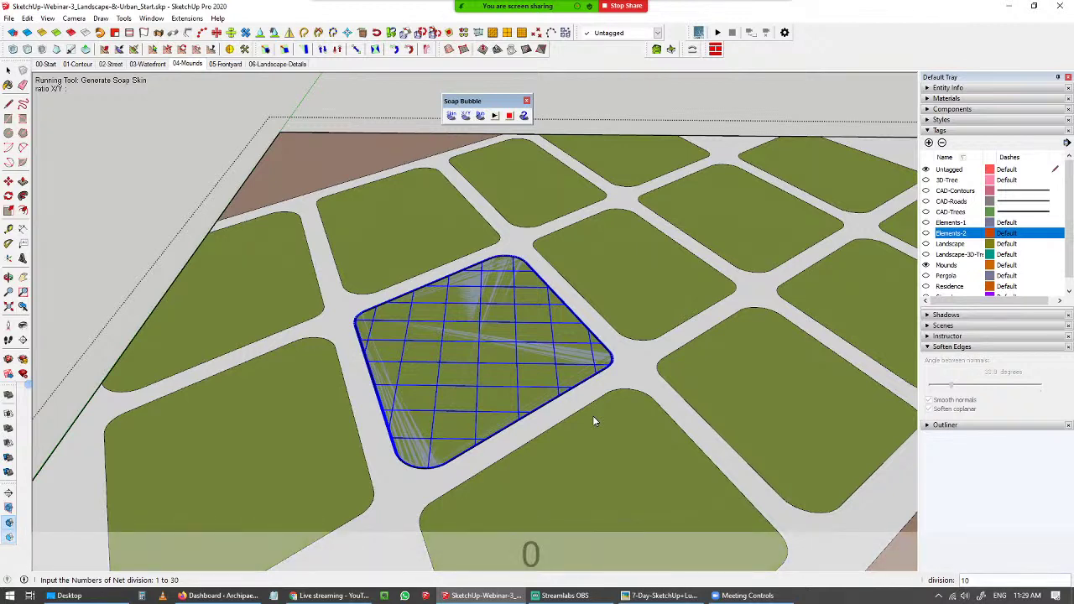
key(Escape)
key(Escape)
key(Escape)
key(space)
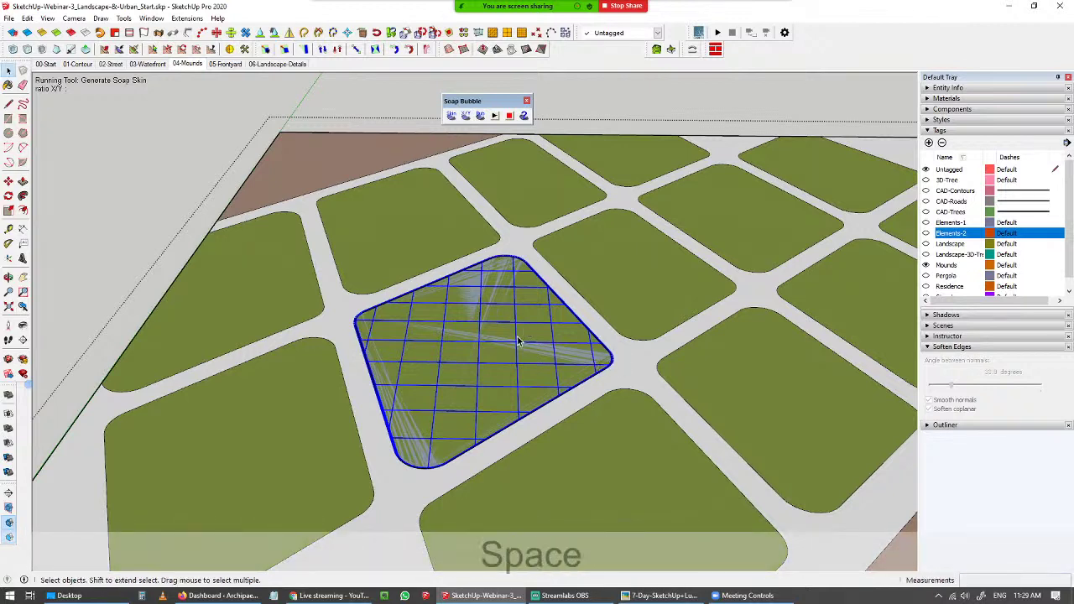
- Select only the lawn plot's boundary edges and generate a soap skin over them with 20 net divisions
double_click(502, 330)
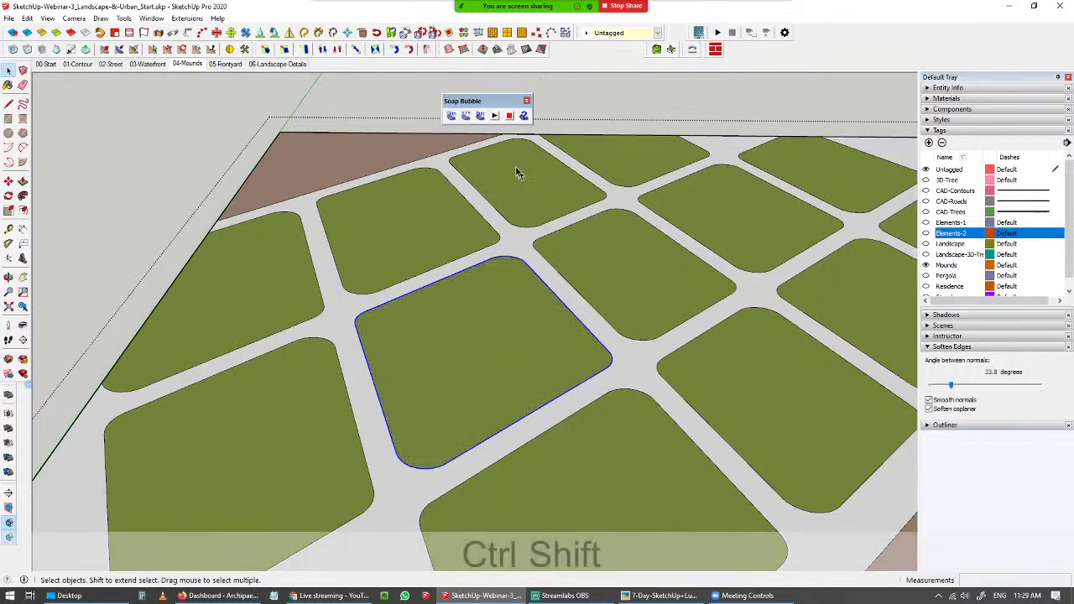
click(451, 115)
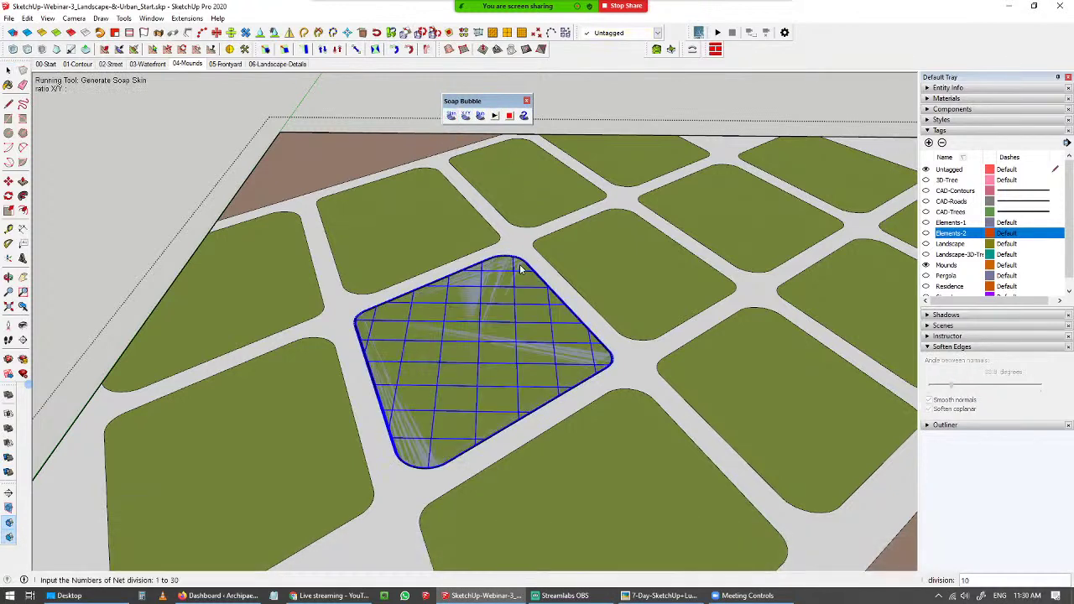
text(20)
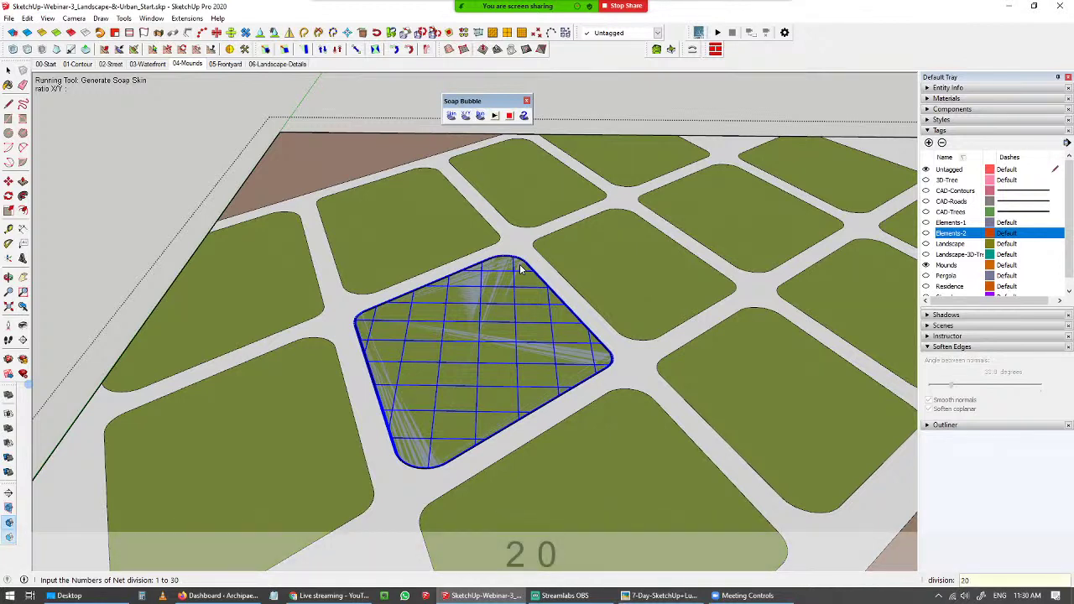
key(Return)
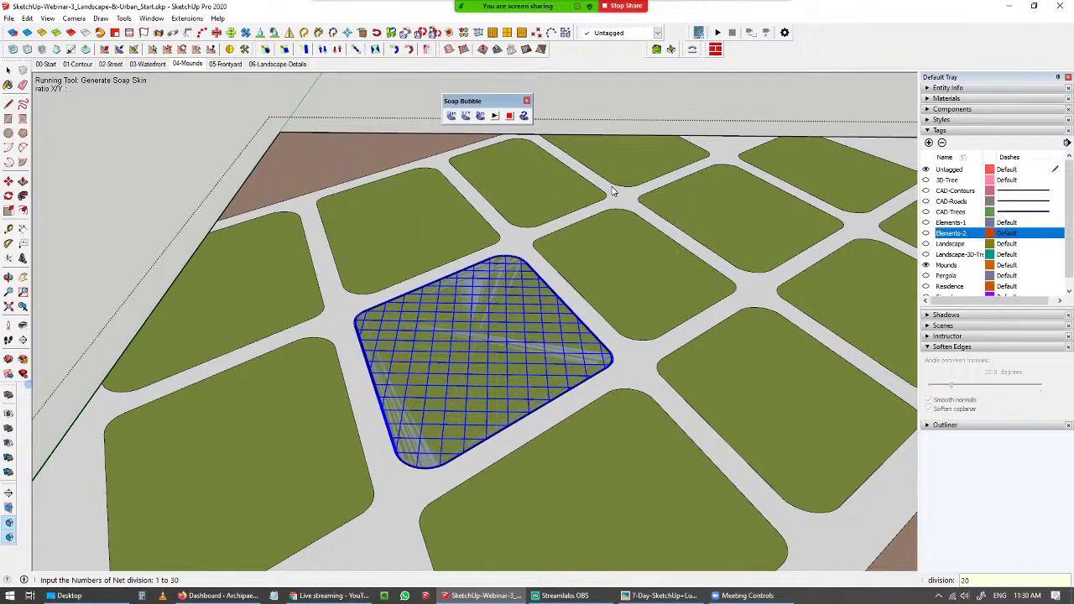
key(Return)
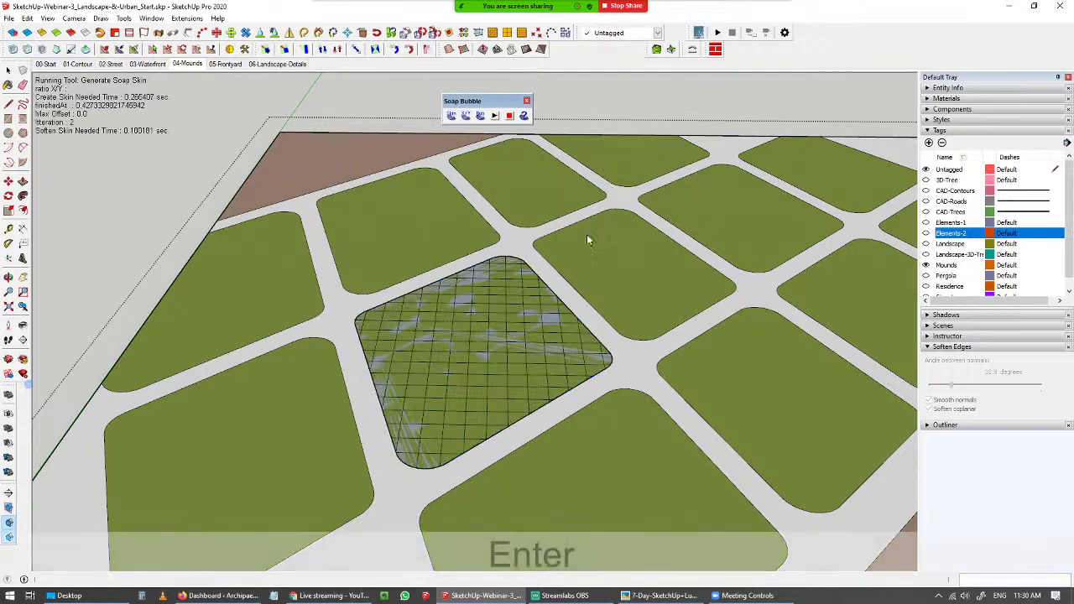
scroll(592, 201, up, 2)
key(space)
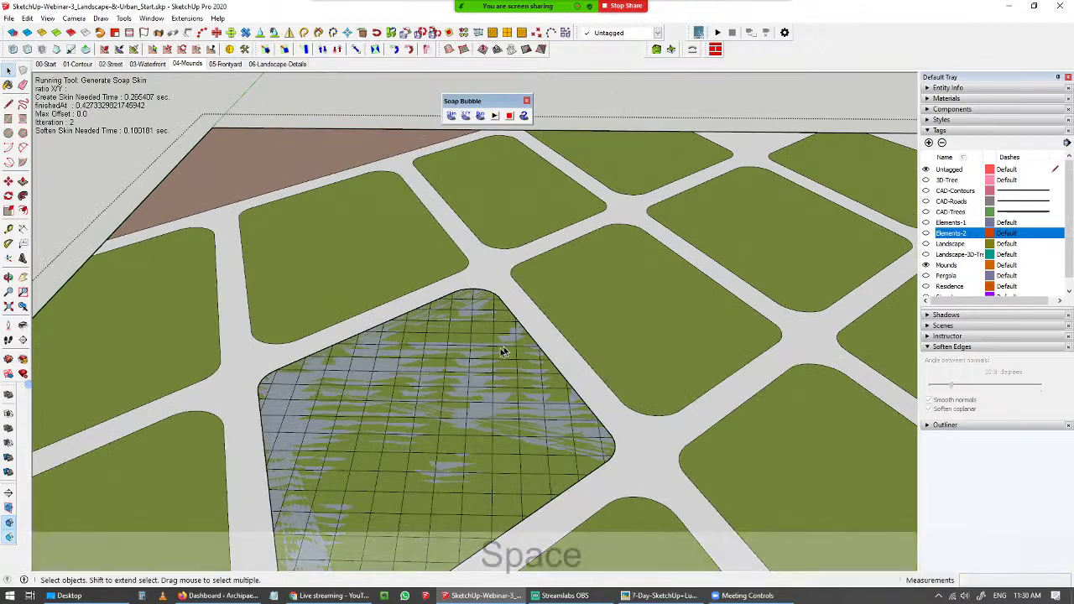
- Select the soap skin on the lawn plot and inflate it with Generate Soap Bubble at a pressure of -10
click(502, 357)
middle_drag(499, 363, 486, 280)
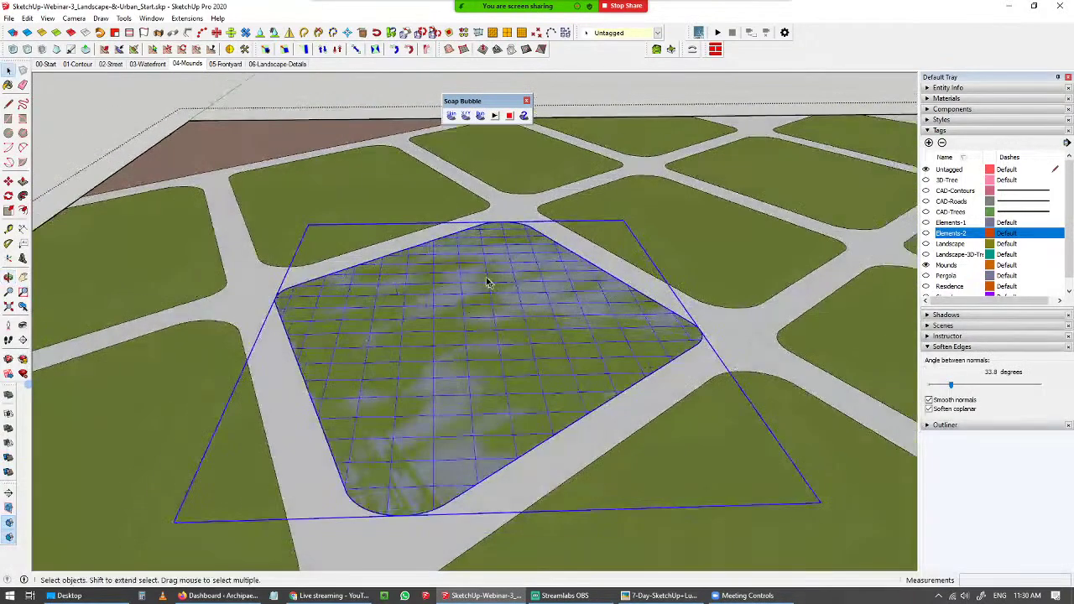
middle_drag(498, 318, 480, 336)
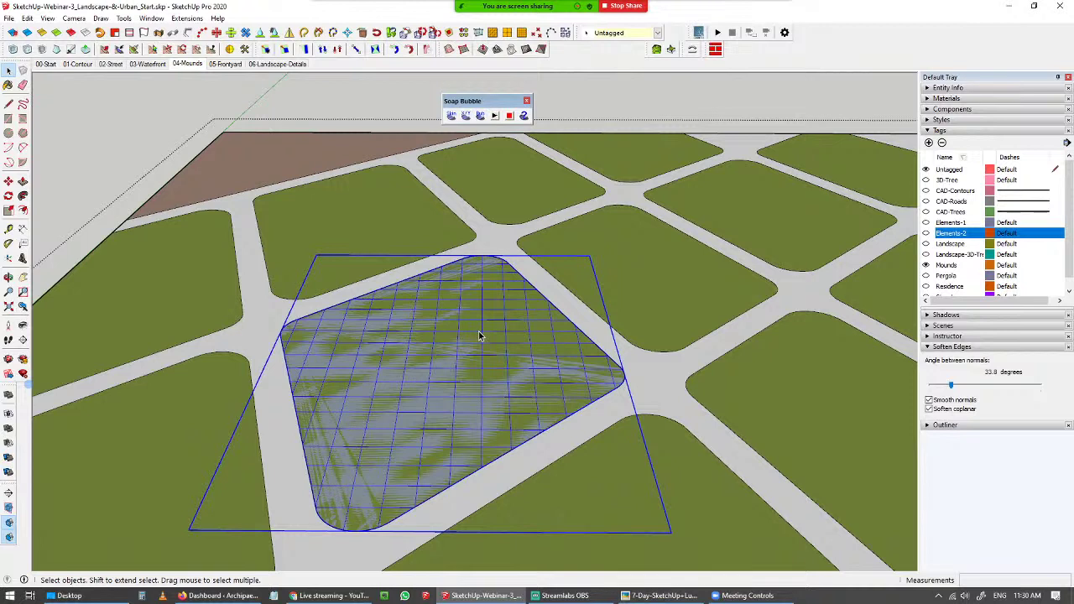
click(480, 115)
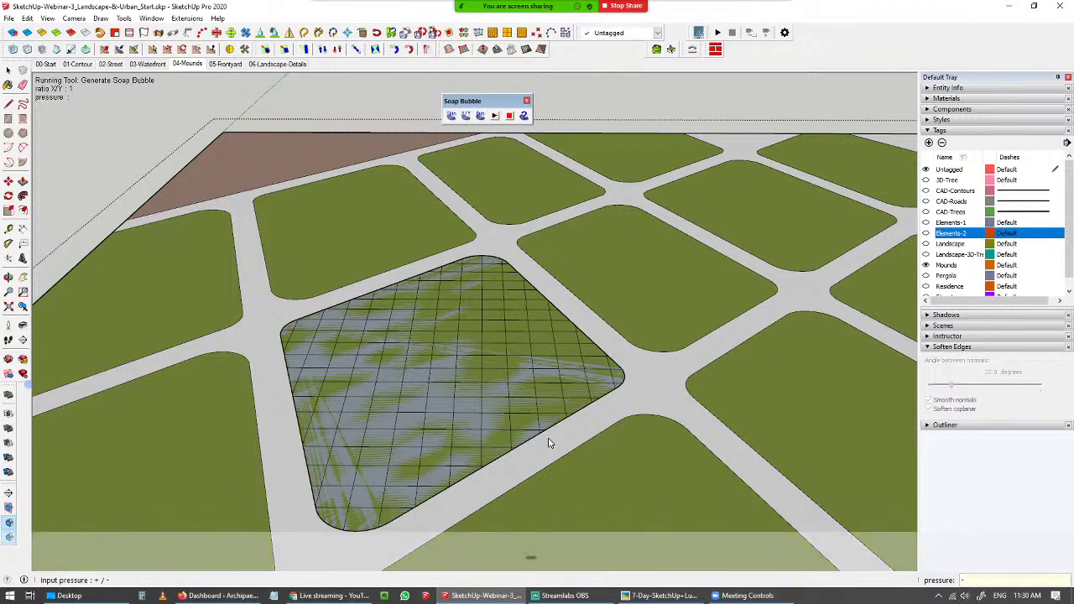
text(-10)
key(Return)
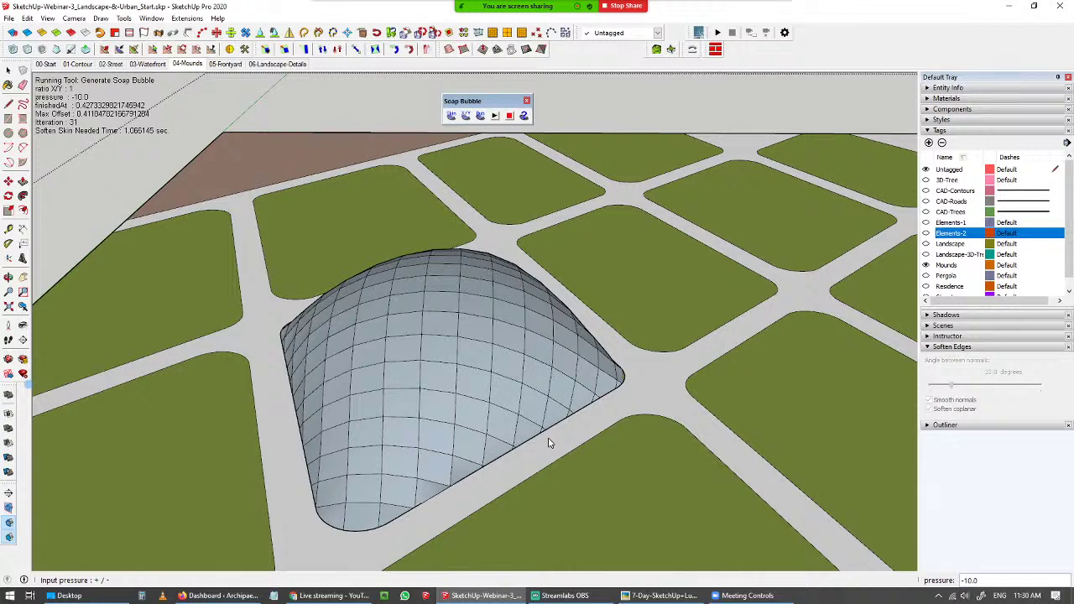
- Flatten the bubble by setting its pressure to -5 and finally to -4, and finish the Soap Bubble tool
text(-5)
key(Return)
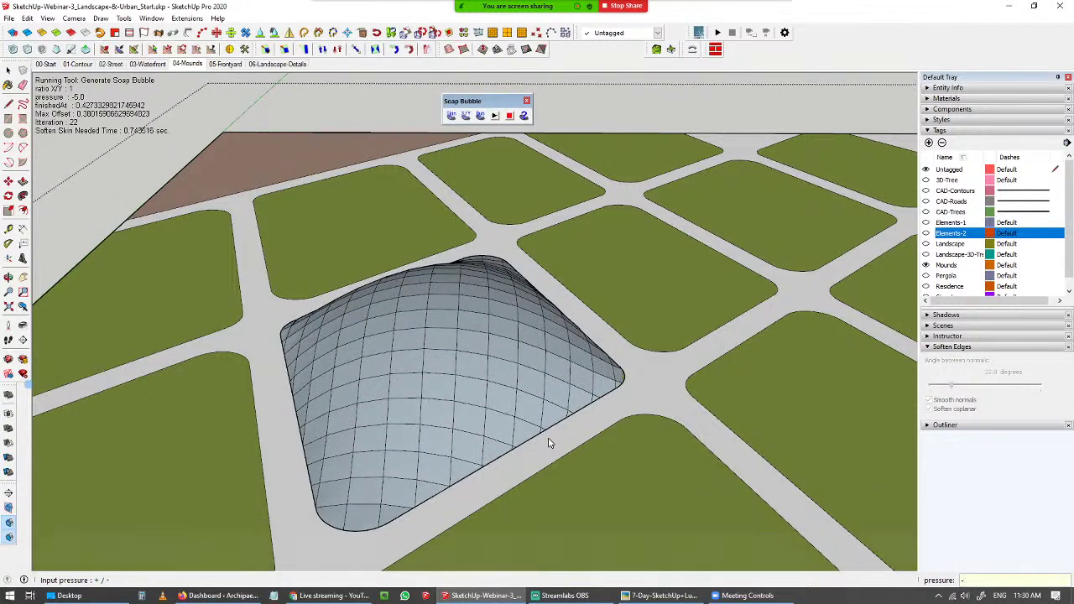
text(4)
key(Return)
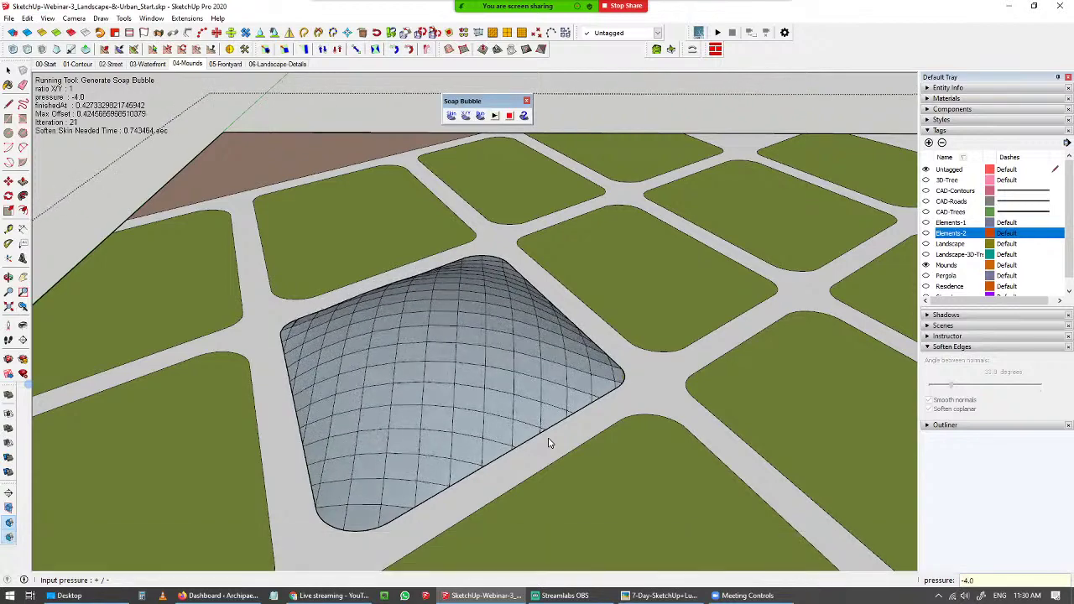
middle_drag(608, 427, 561, 303)
middle_drag(501, 396, 476, 395)
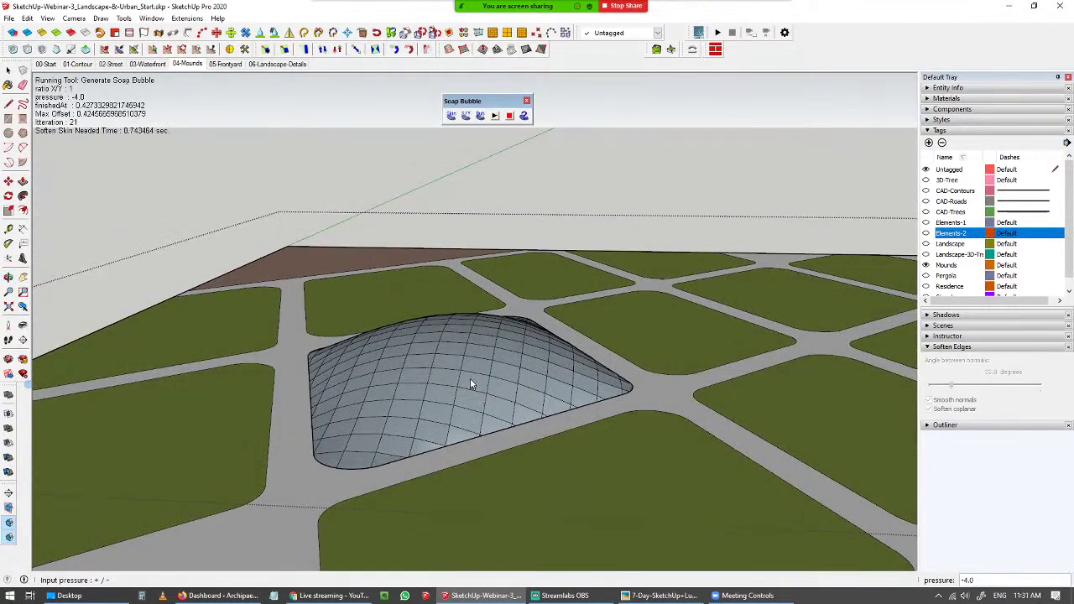
key(space)
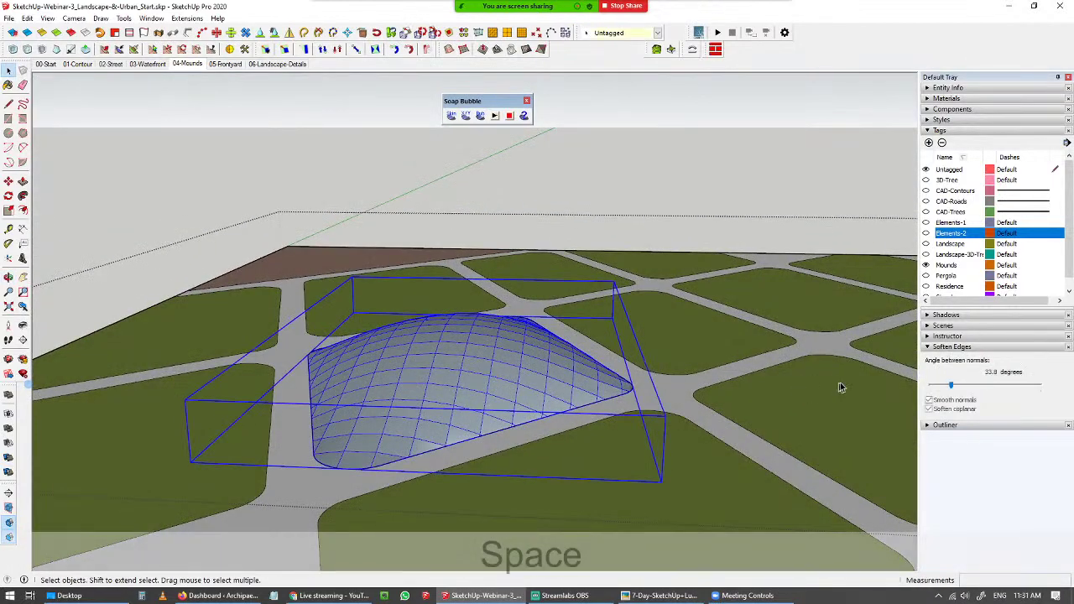
- Soften the mound's mesh edges with both Smooth normals and Soften coplanar enabled
click(929, 409)
click(928, 411)
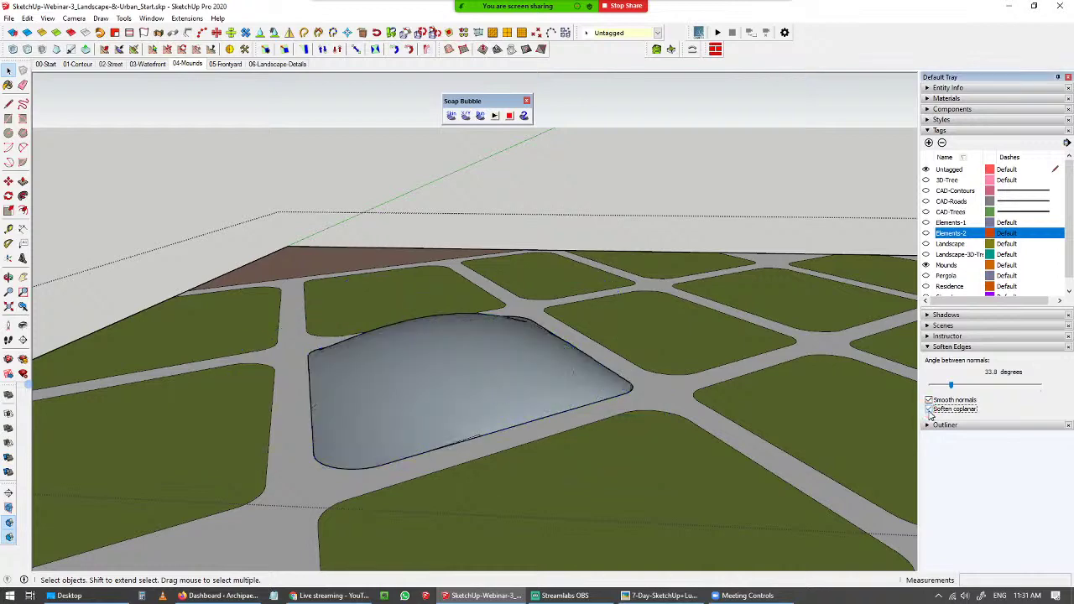
middle_drag(625, 390, 638, 406)
- Sample Grass Light Green from a neighbouring lawn plot, paint the mound with it, and leave the mounds group
key(b)
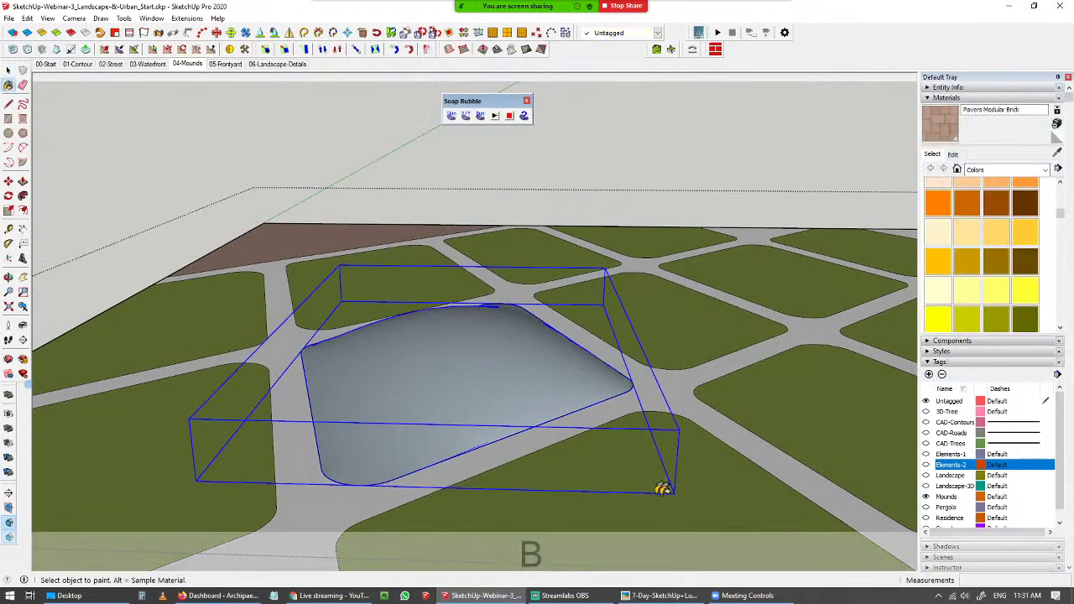
alt+click(694, 503)
click(489, 387)
key(space)
click(643, 163)
- Examine the finished grass mound among the lawn plots and move the Soap Bubble toolbar out of the way
middle_drag(643, 163, 450, 236)
scroll(422, 412, down, 3)
click(453, 339)
scroll(518, 379, up, 3)
scroll(636, 411, up, 2)
middle_drag(636, 411, 420, 360)
shift+middle_drag(664, 446, 472, 451)
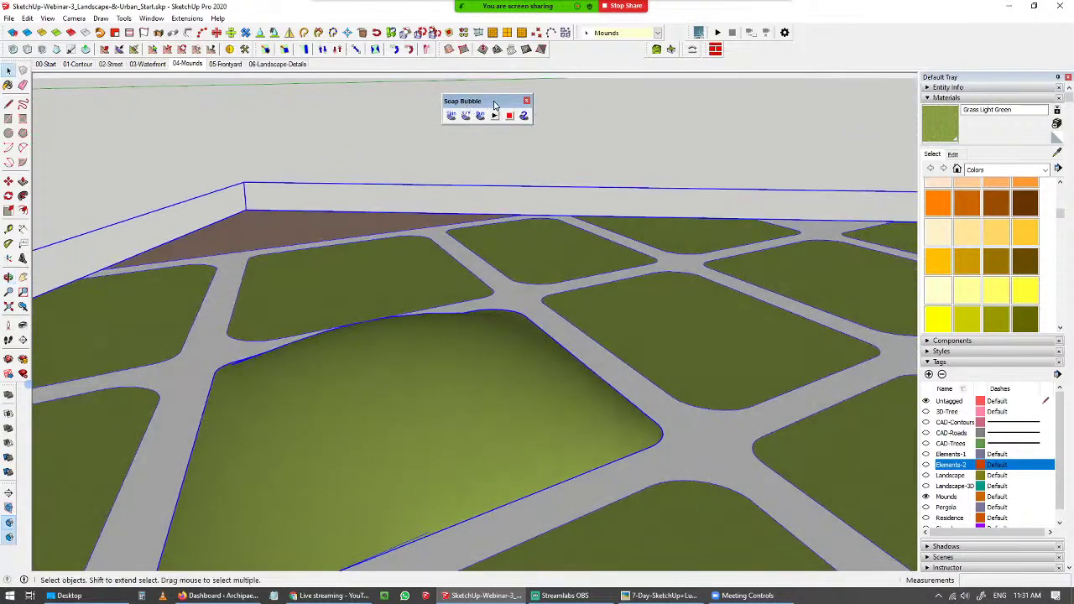
drag(495, 105, 588, 102)
click(520, 180)
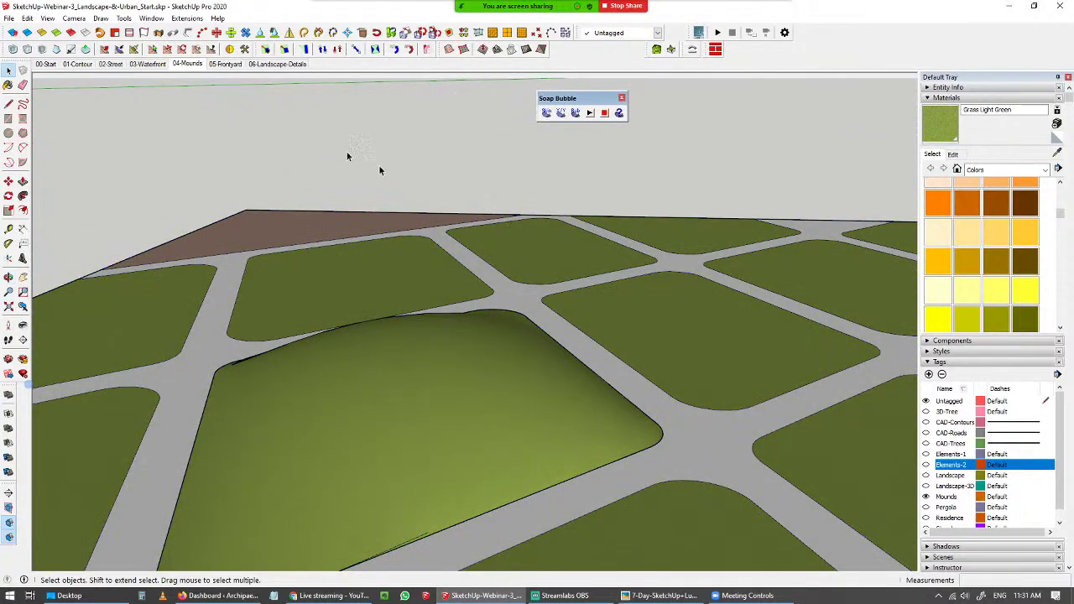
- Open the 05-Frontyard scene and view the residence with its side walls, entrance steps and curved path
click(222, 67)
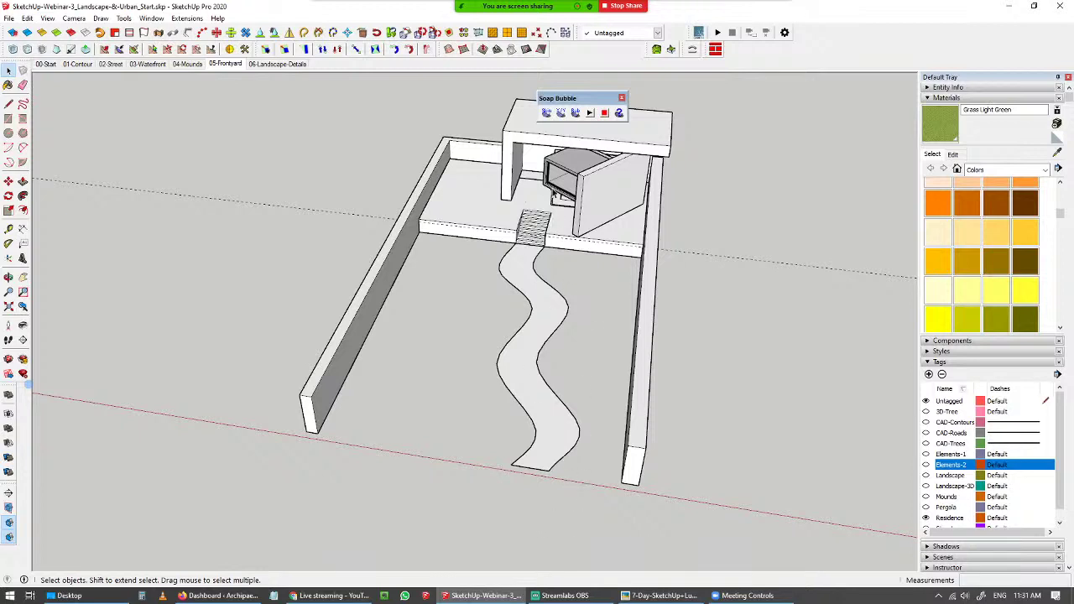
middle_drag(534, 307, 494, 302)
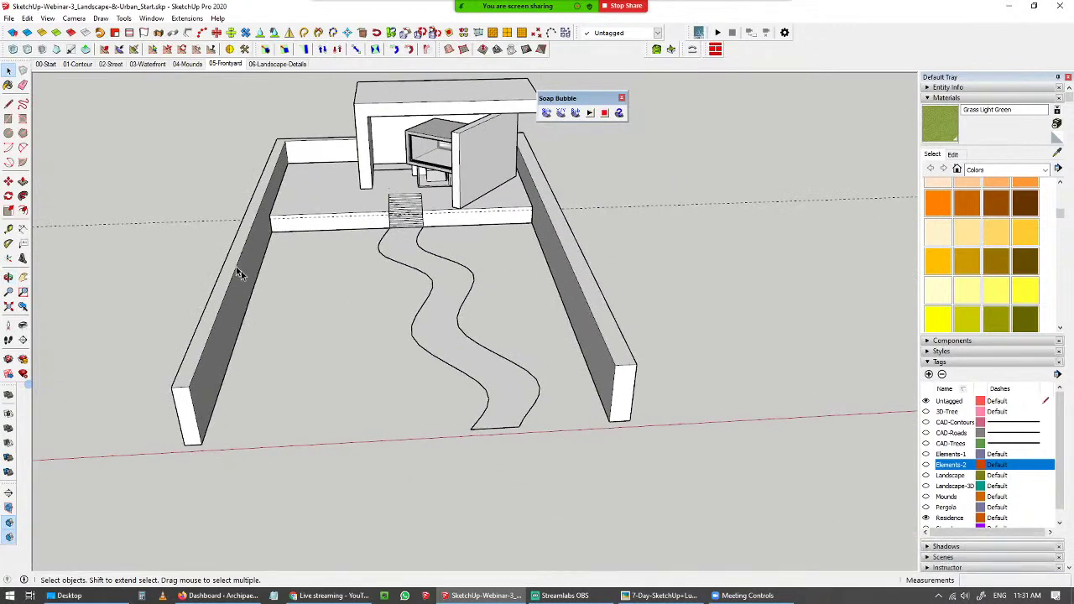
middle_drag(500, 328, 504, 254)
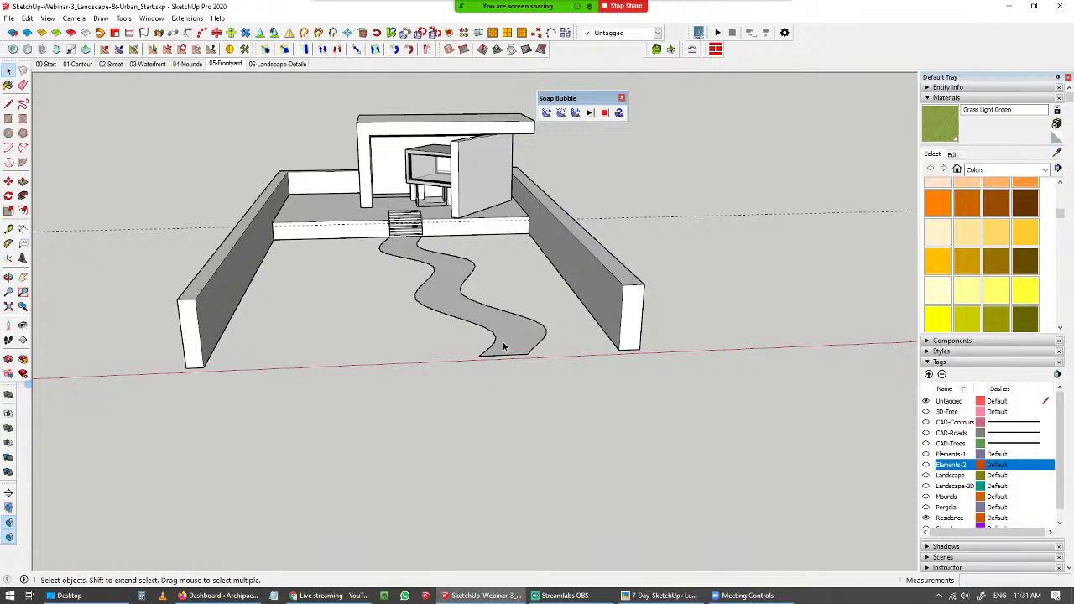
middle_drag(504, 346, 504, 355)
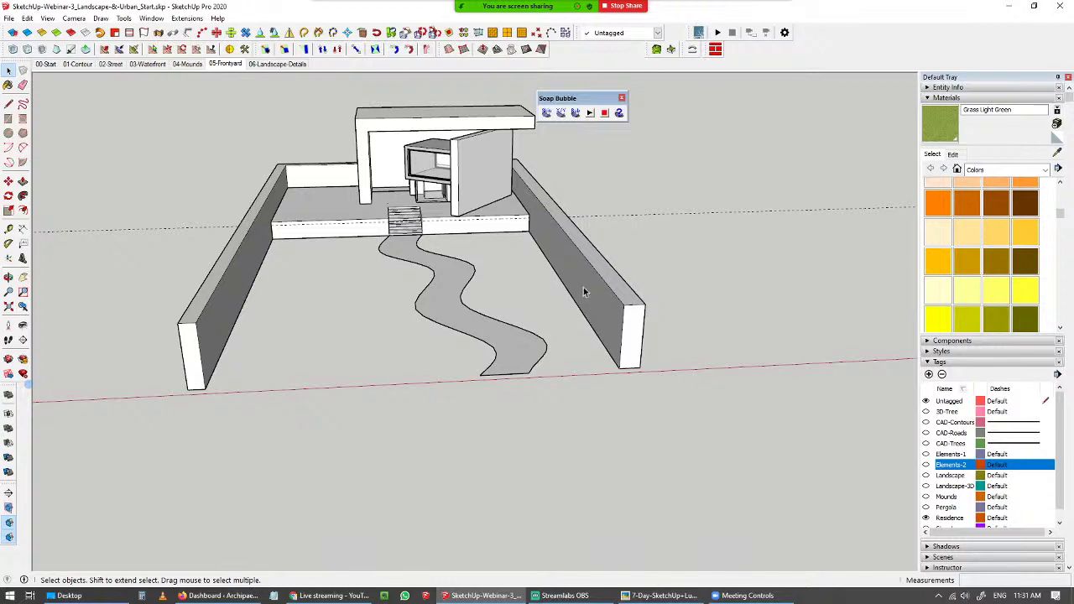
- Copy the curved path's wall-side edge from inside the path group and paste it in place outside the group
middle_drag(503, 333, 548, 348)
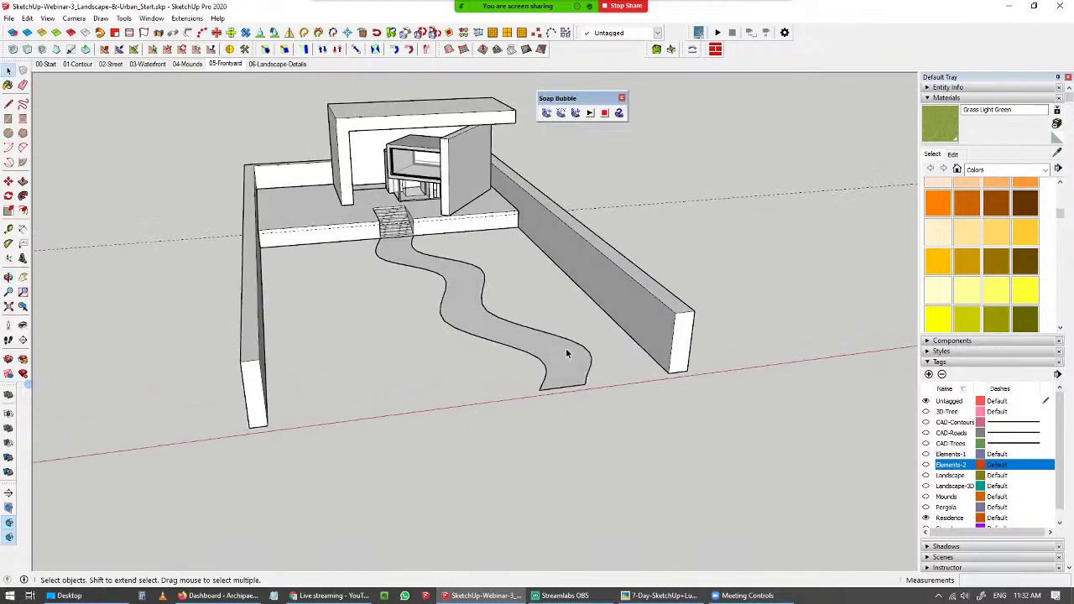
click(566, 354)
scroll(550, 351, up, 3)
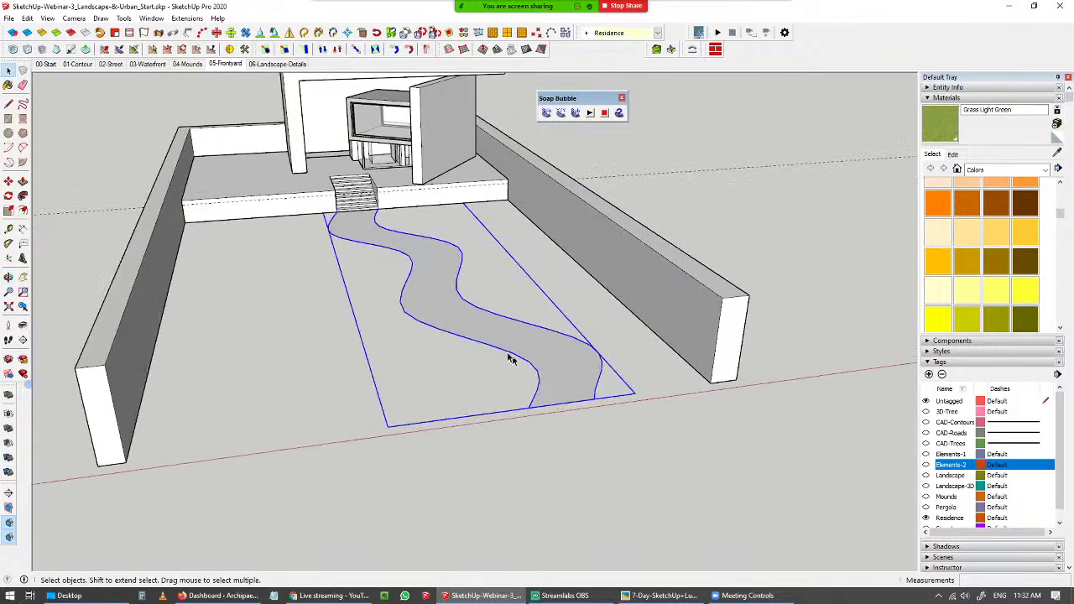
double_click(434, 243)
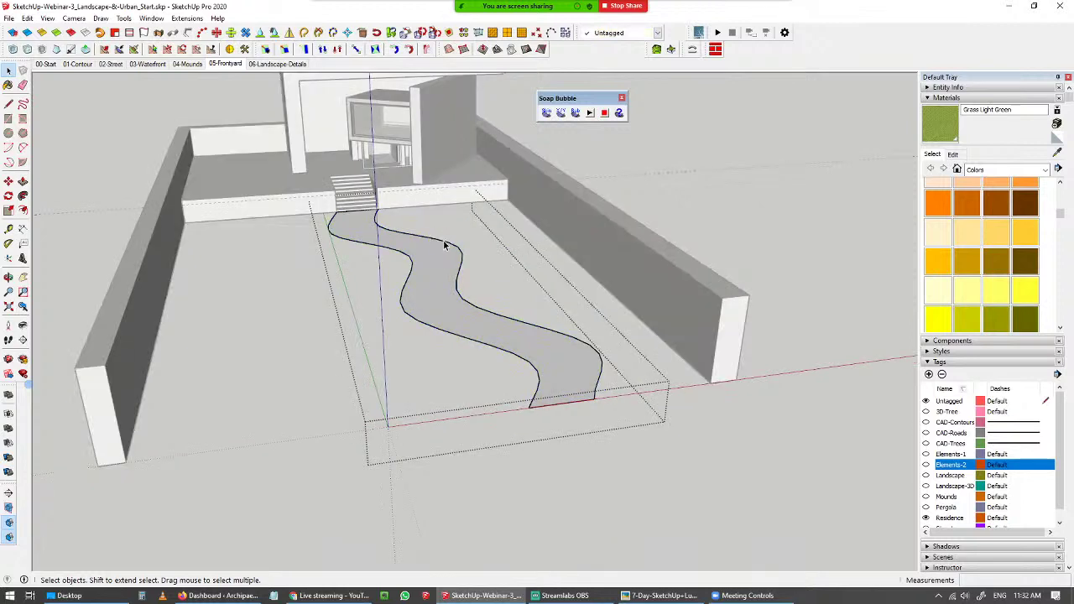
click(454, 253)
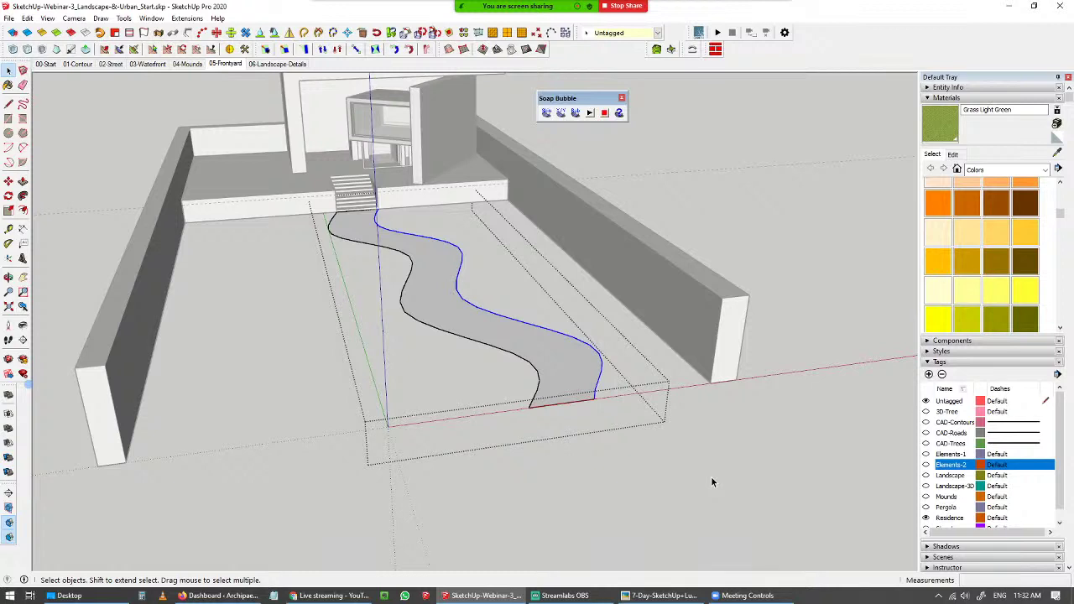
key(ctrl+c)
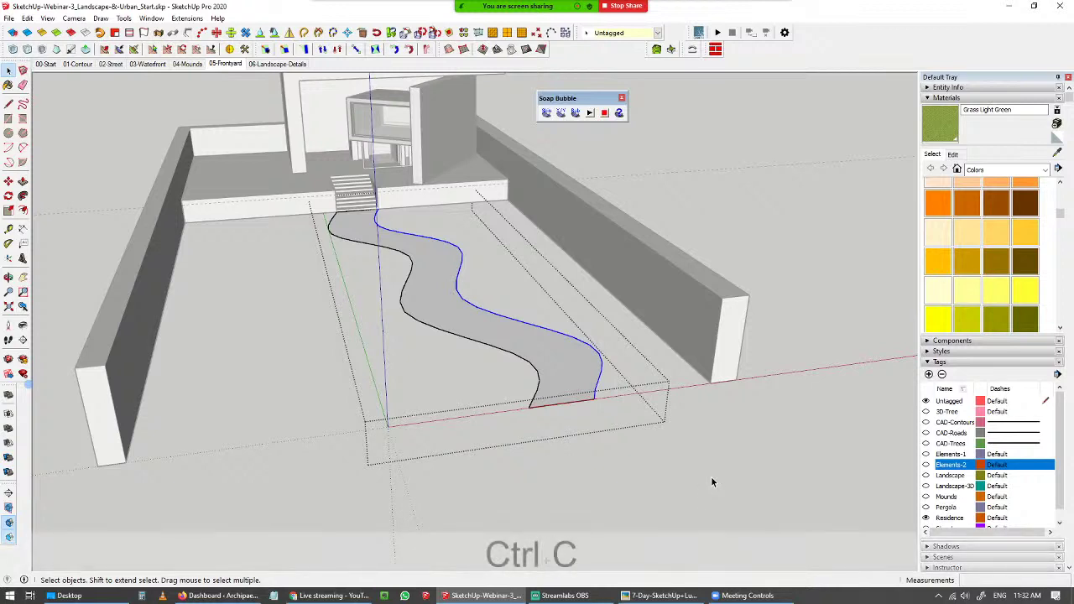
click(711, 482)
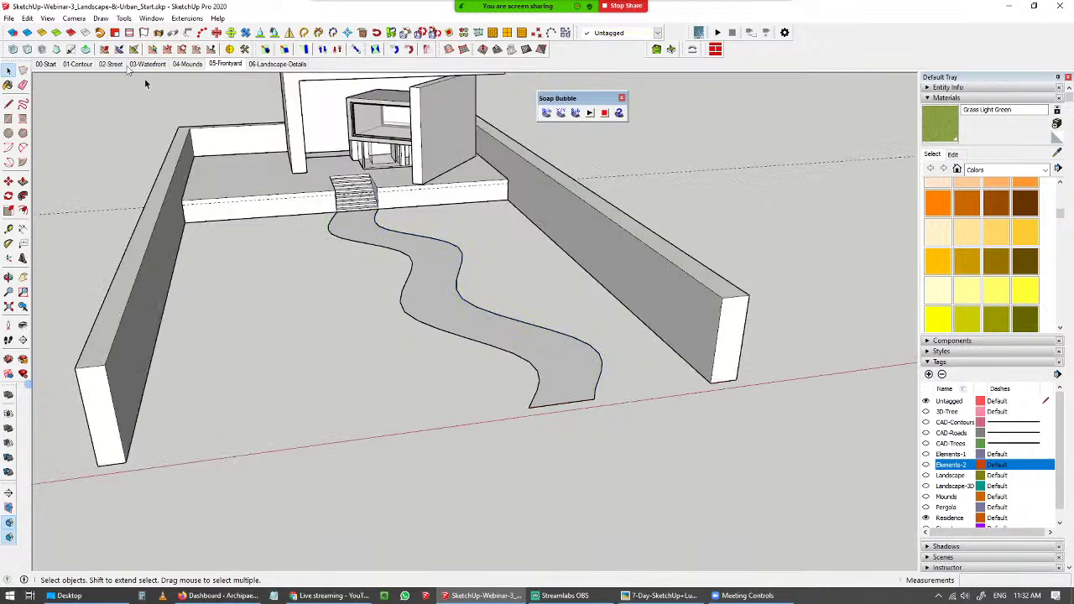
click(27, 18)
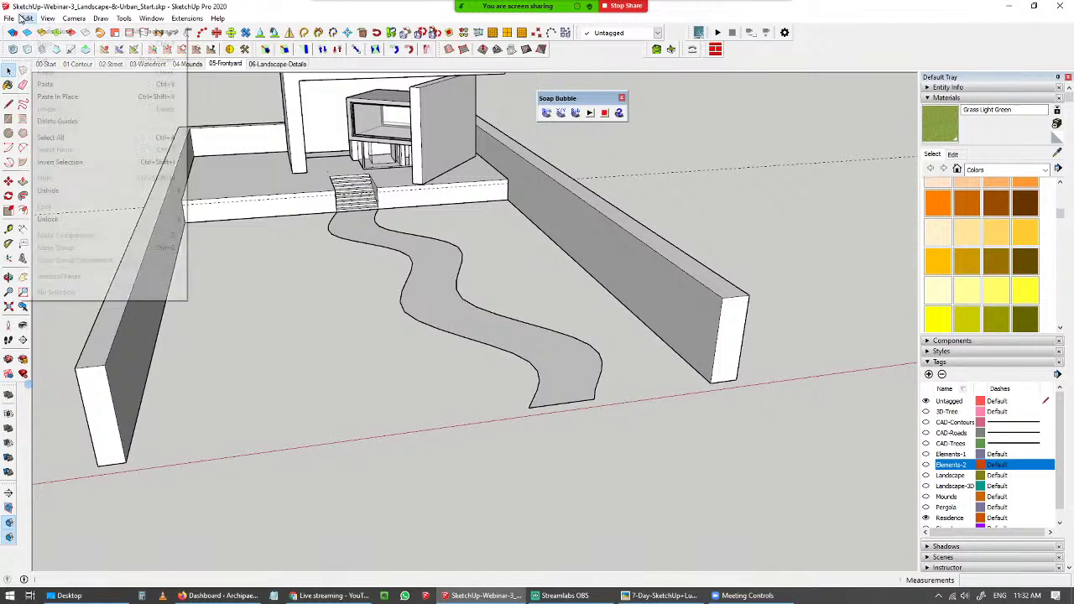
click(91, 100)
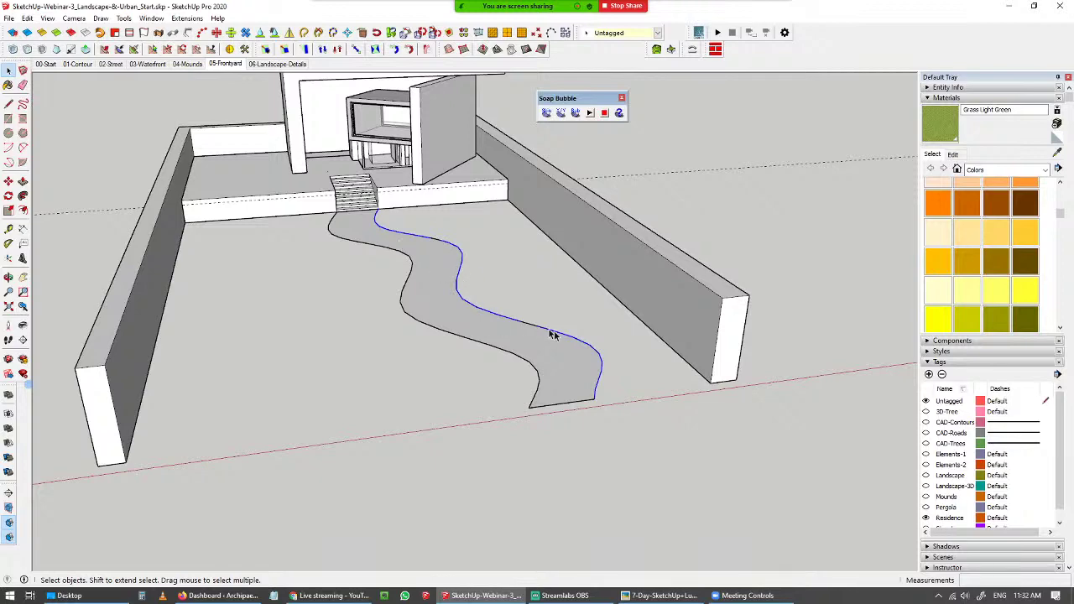
shift+middle_drag(501, 373, 240, 271)
click(539, 394)
key(a)
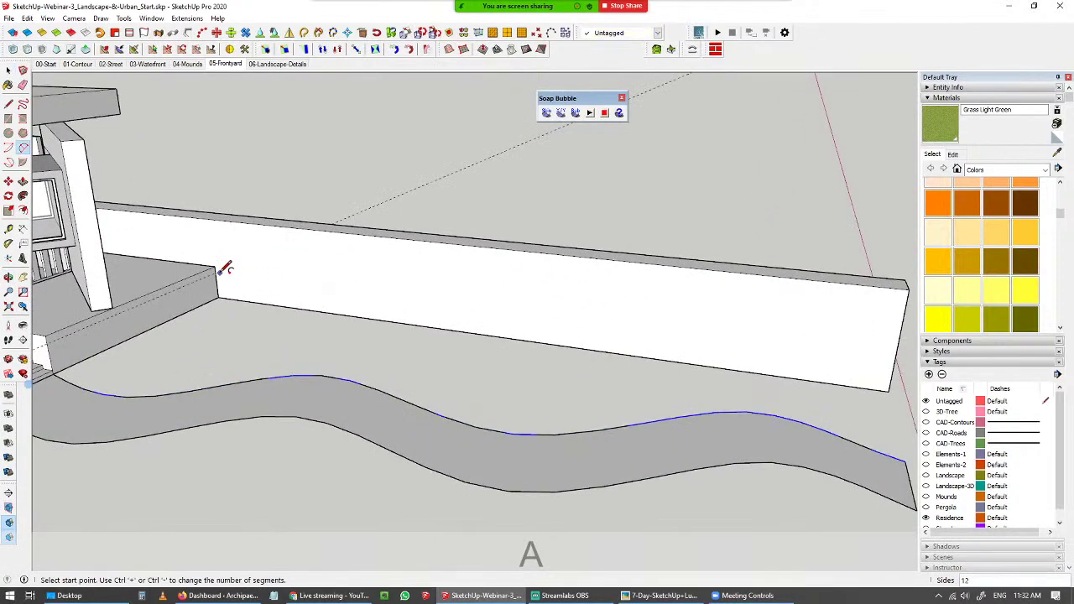
click(215, 273)
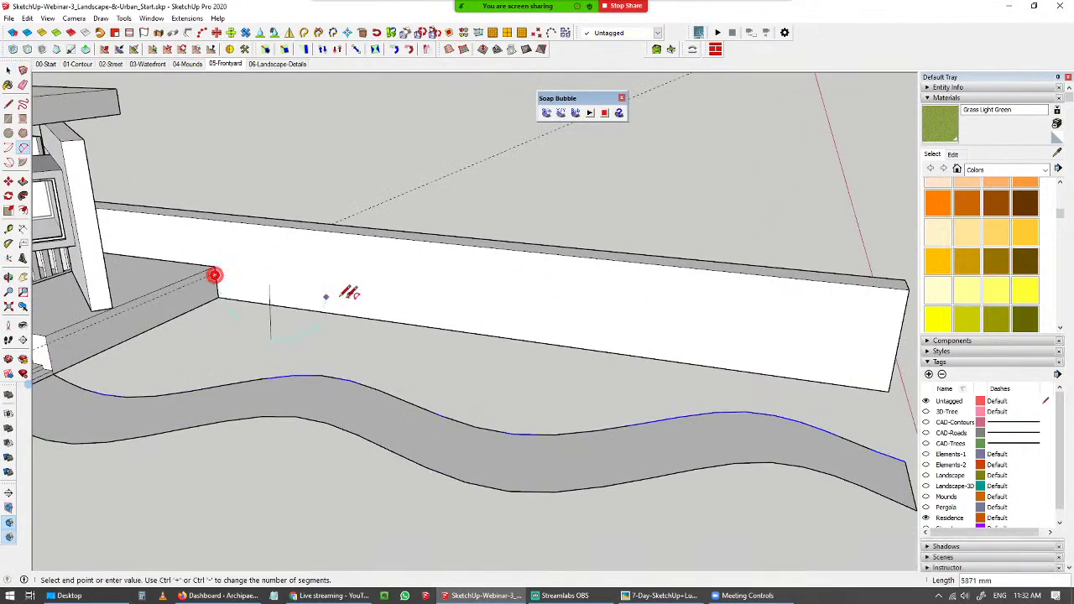
click(467, 318)
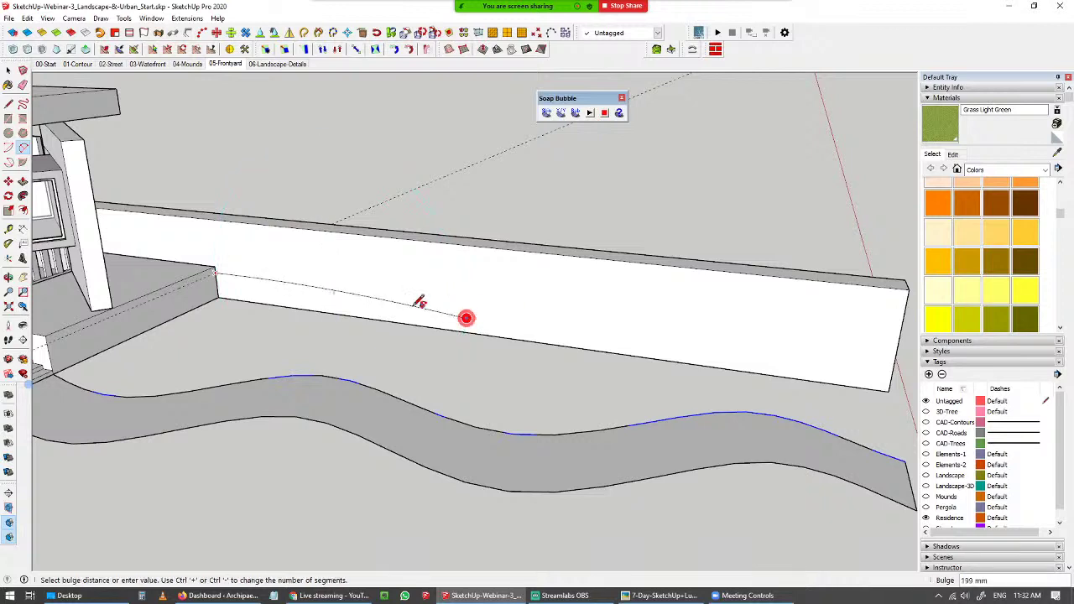
click(372, 281)
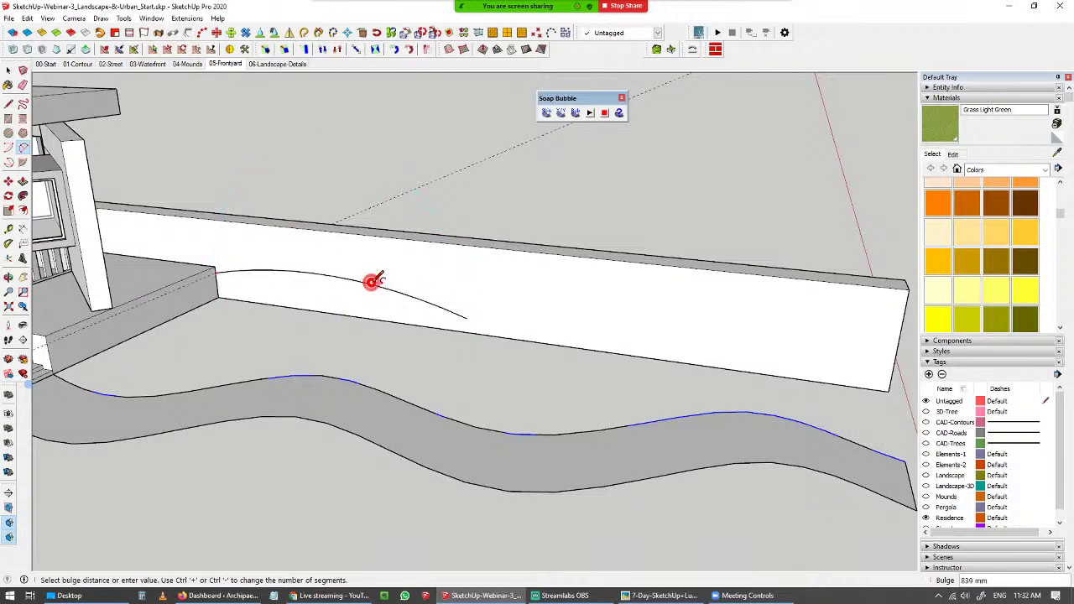
click(466, 318)
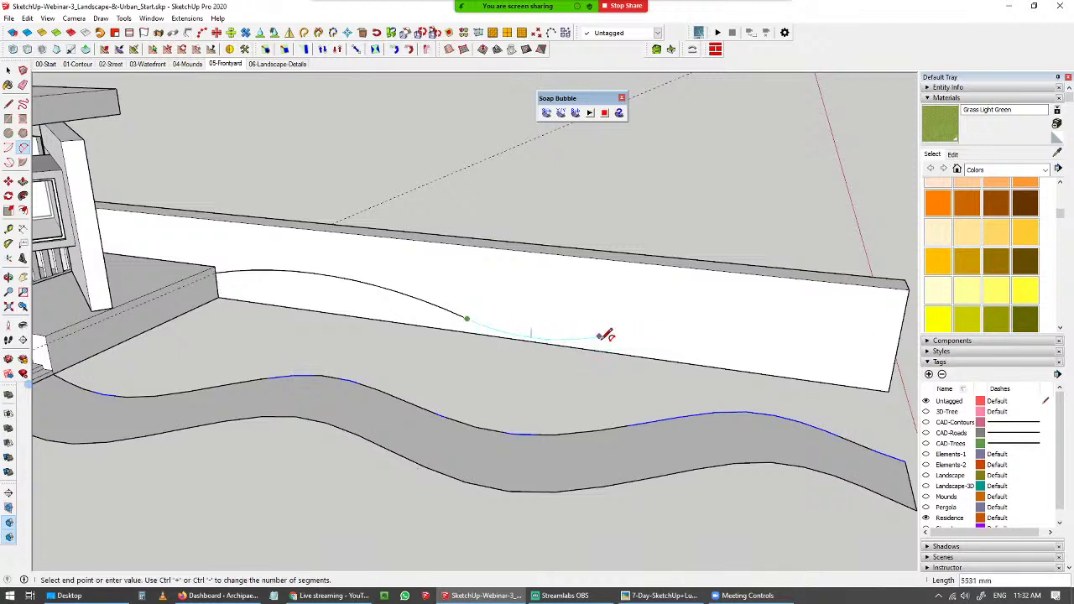
key(Escape)
key(e)
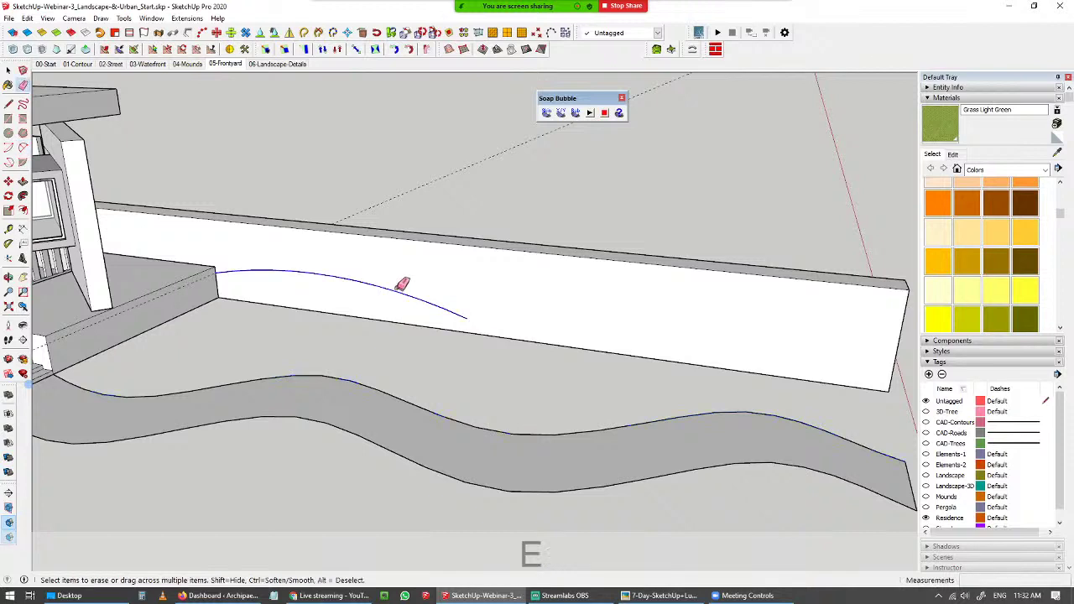
click(402, 286)
- Draw three connected arcs on the side wall's inner face, from the entrance platform's corner to the wall's lower far end, the first bulging about 895 mm
key(a)
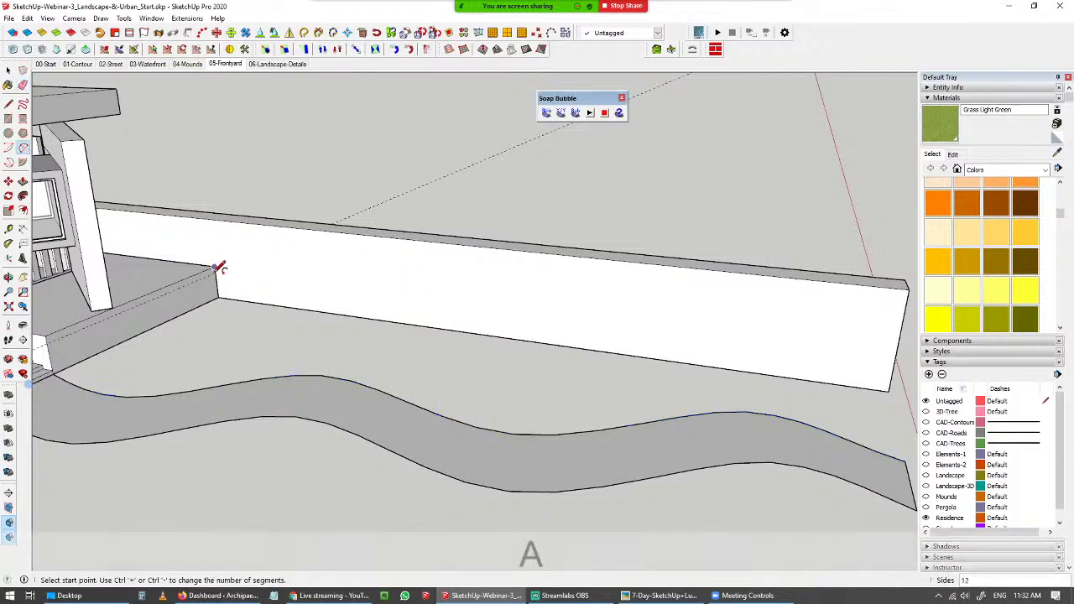
click(216, 270)
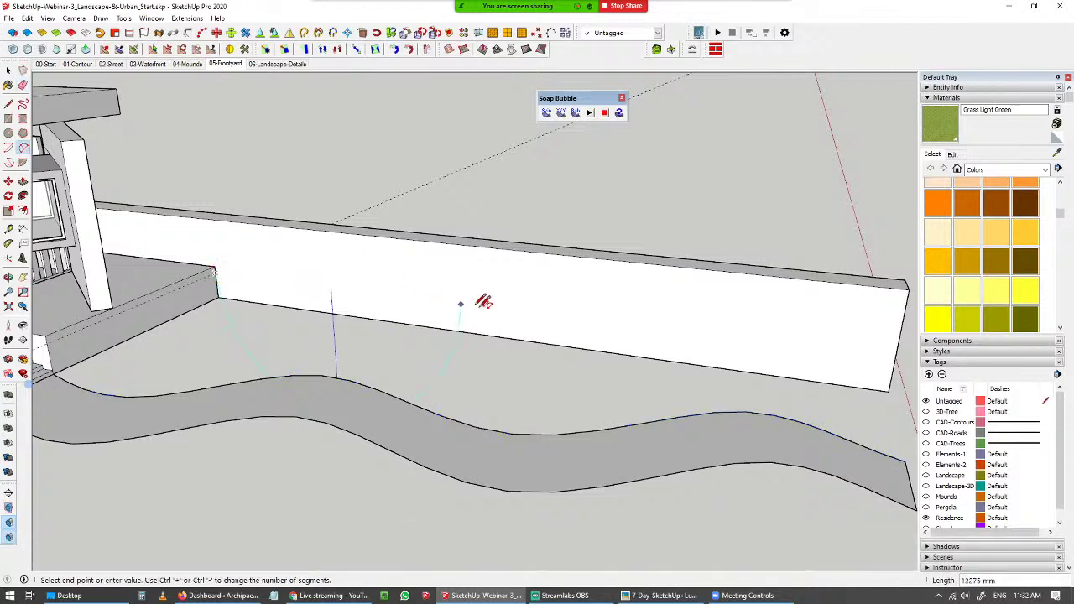
click(521, 321)
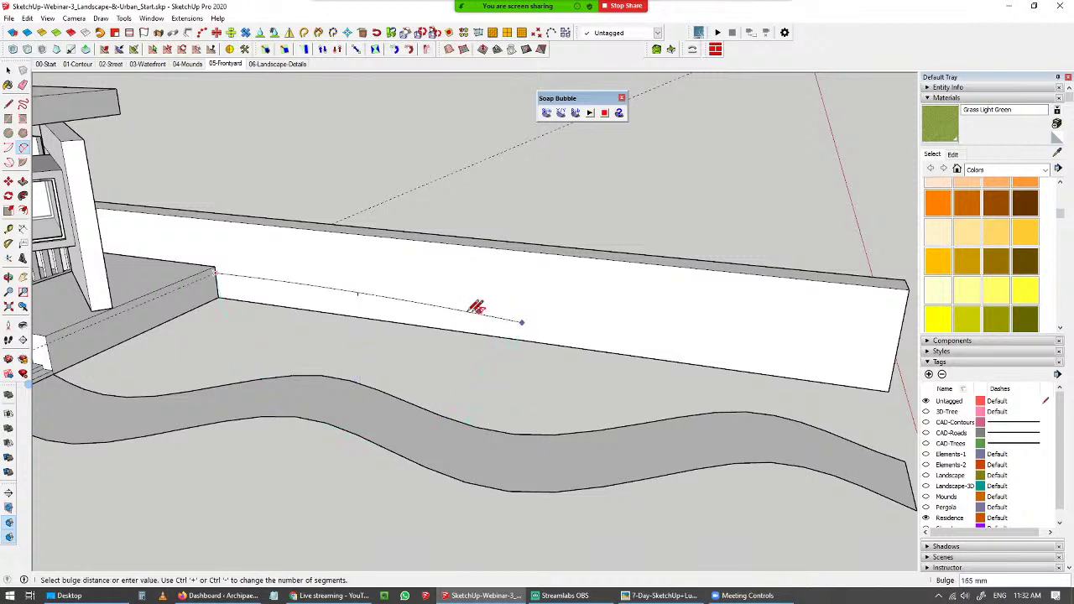
click(438, 288)
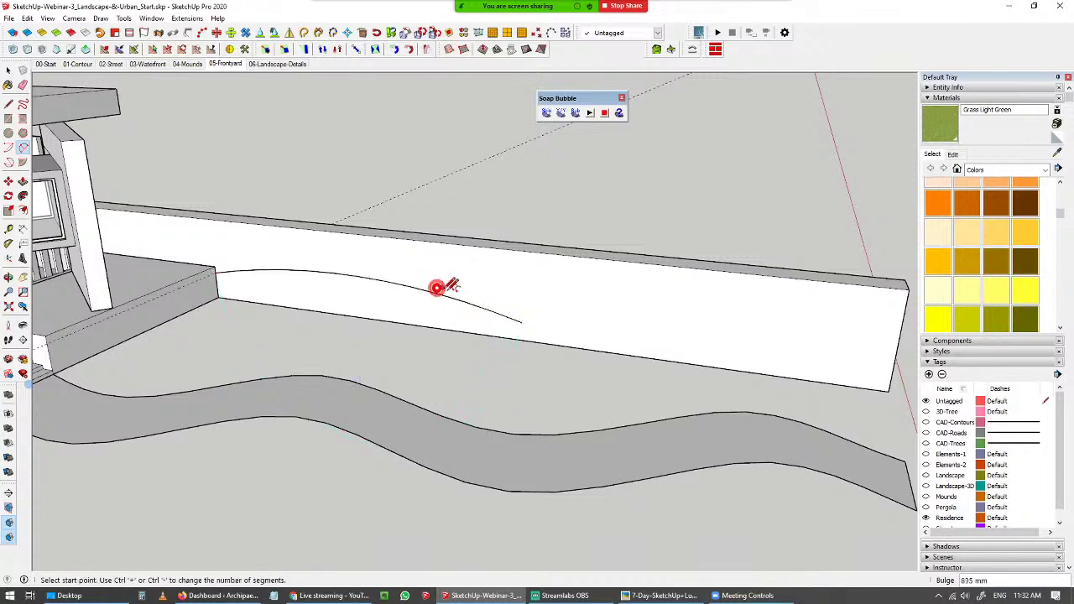
click(521, 323)
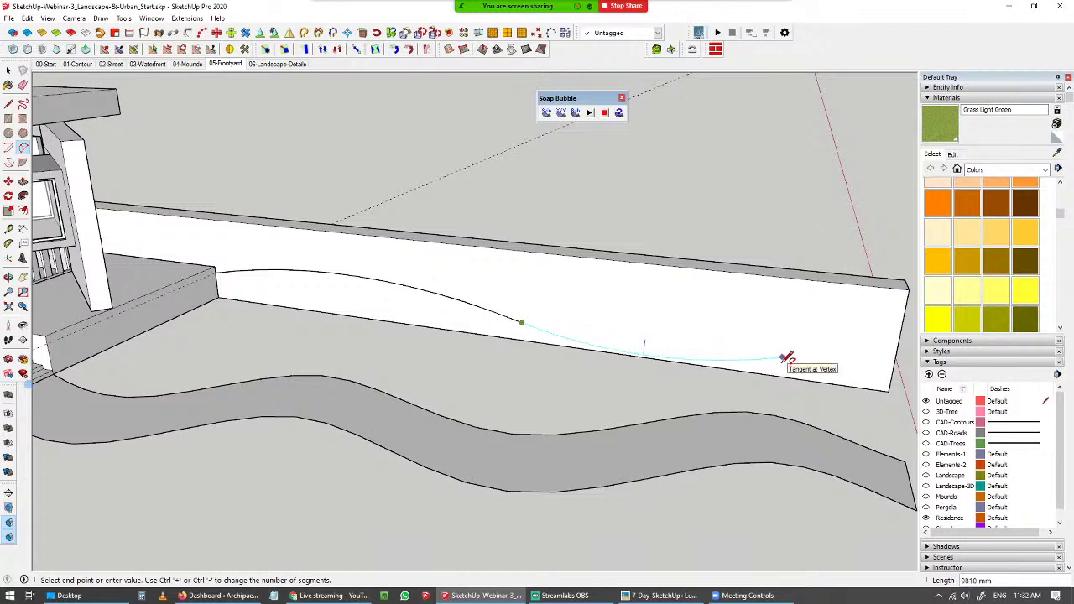
click(682, 350)
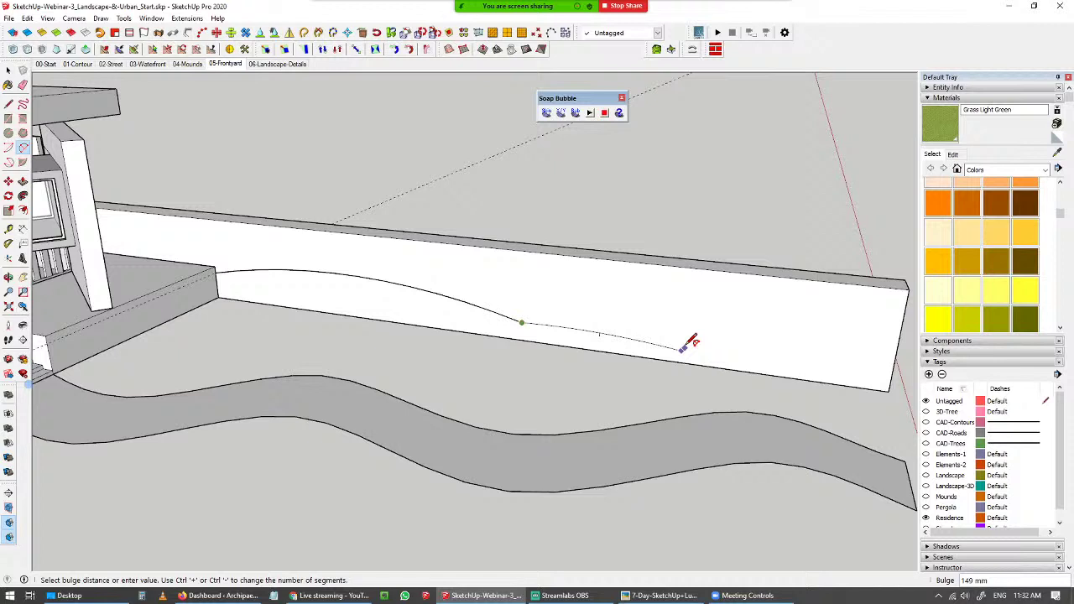
click(544, 329)
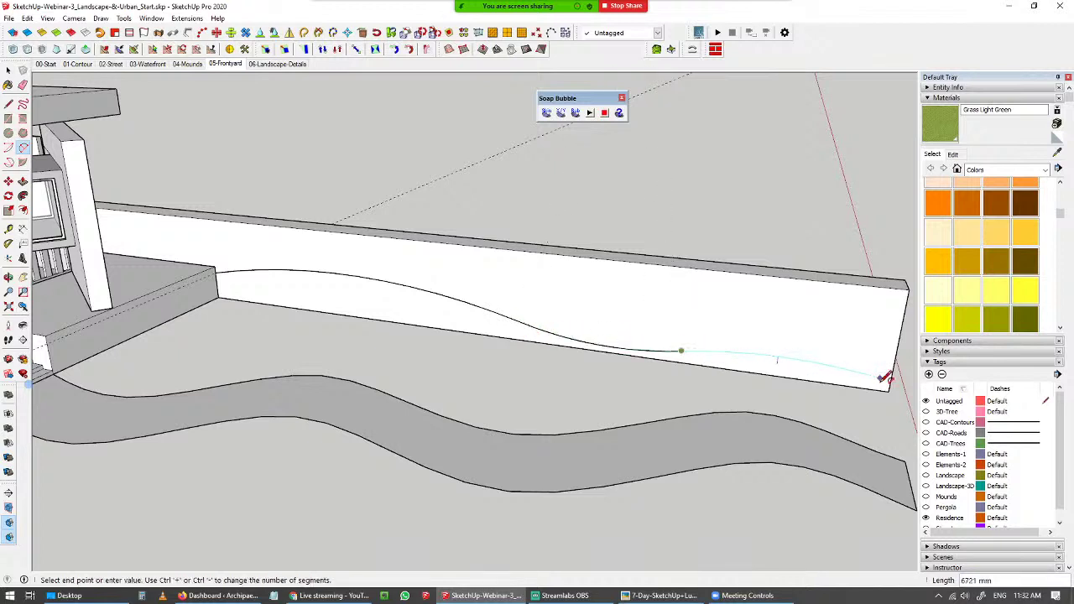
click(890, 389)
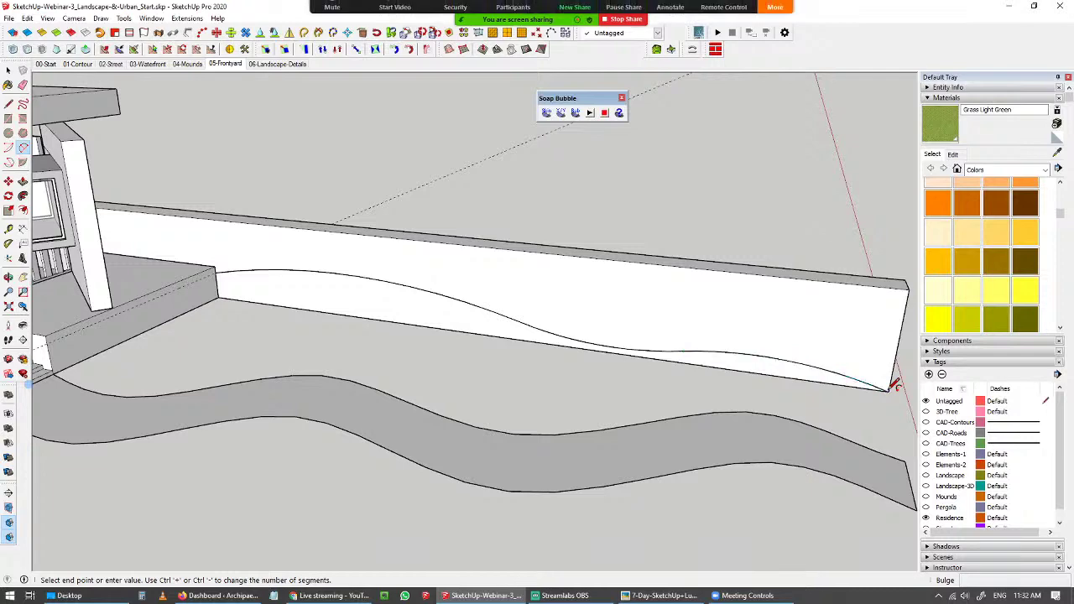
- Select the three wall arcs together with the pasted path edge curve, leaving the wall and yard geometry out of the selection
middle_drag(708, 415, 537, 364)
key(space)
click(520, 330)
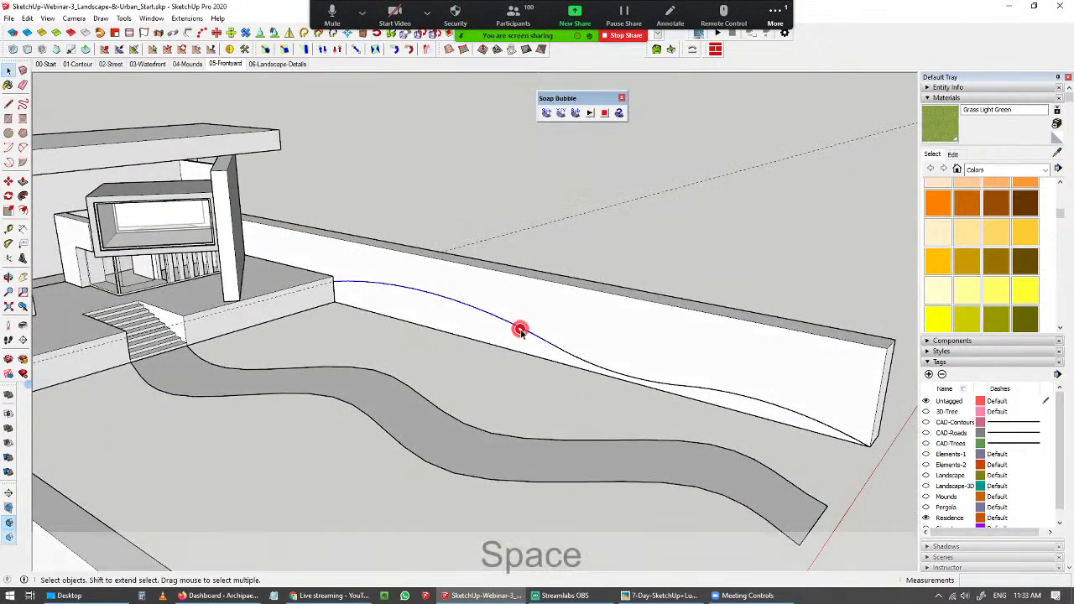
ctrl+click(601, 366)
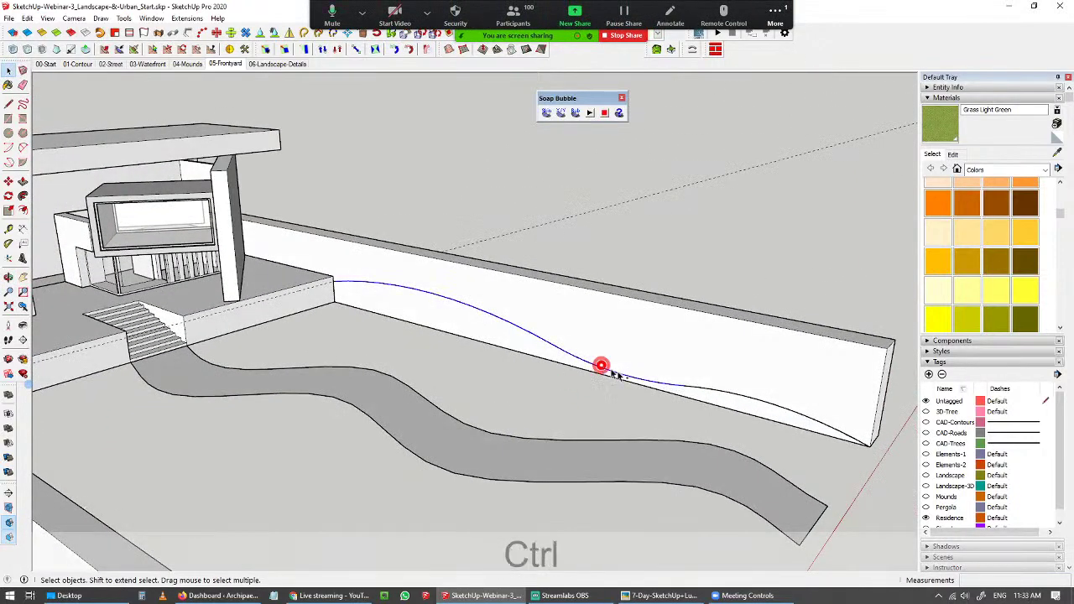
ctrl+click(766, 406)
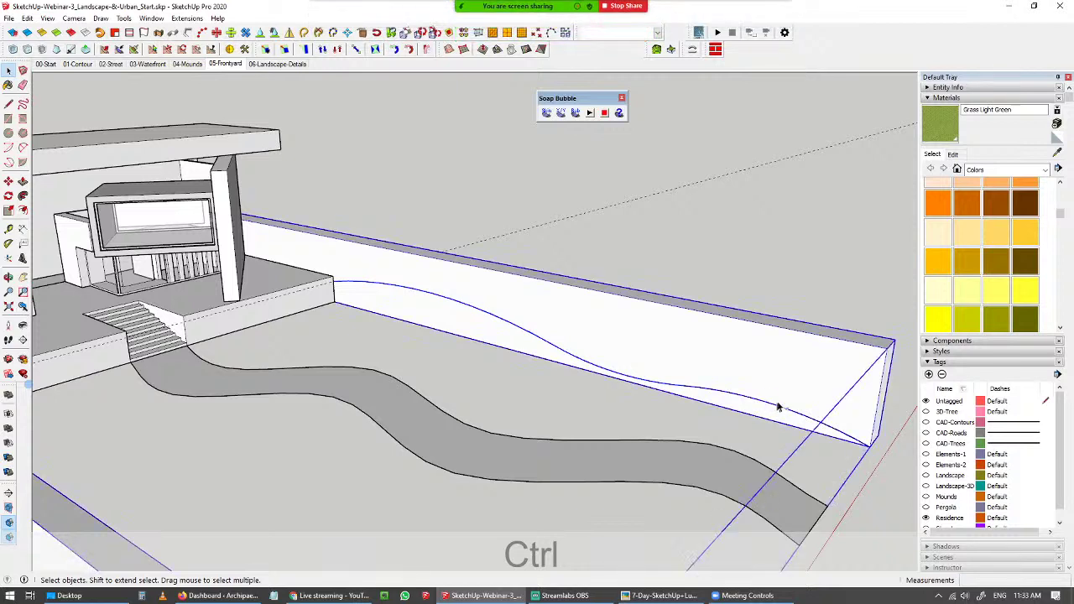
shift+click(767, 470)
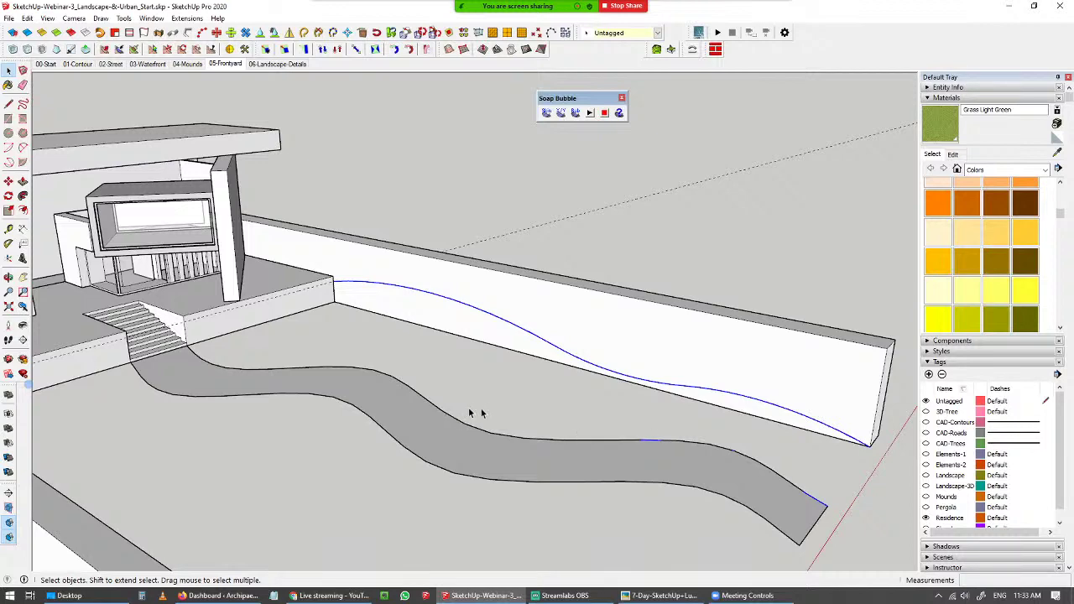
middle_drag(641, 428, 386, 412)
scroll(386, 421, down, 3)
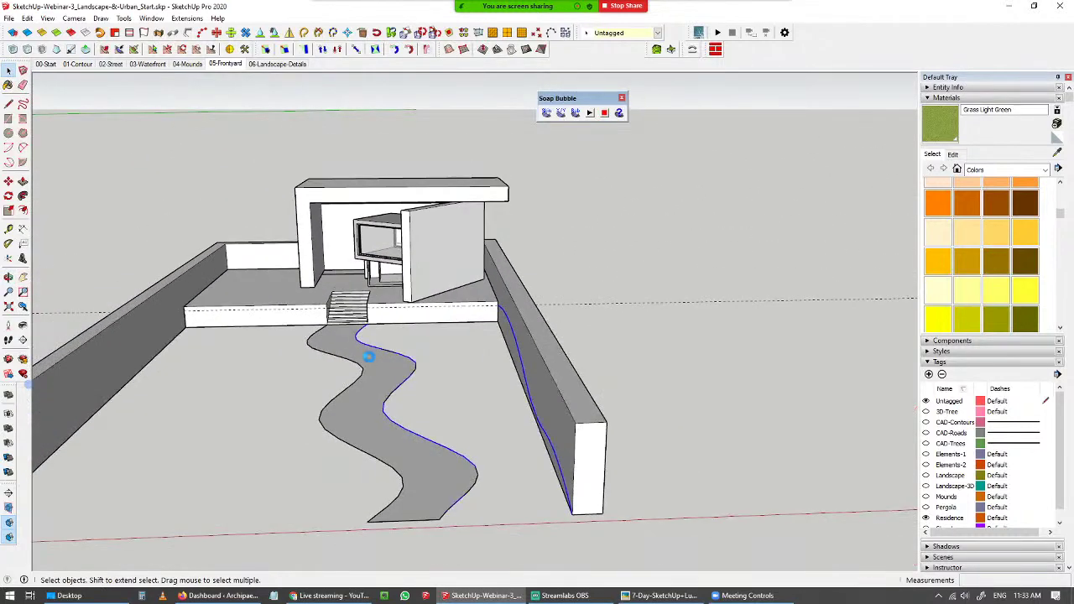
middle_drag(369, 355, 451, 399)
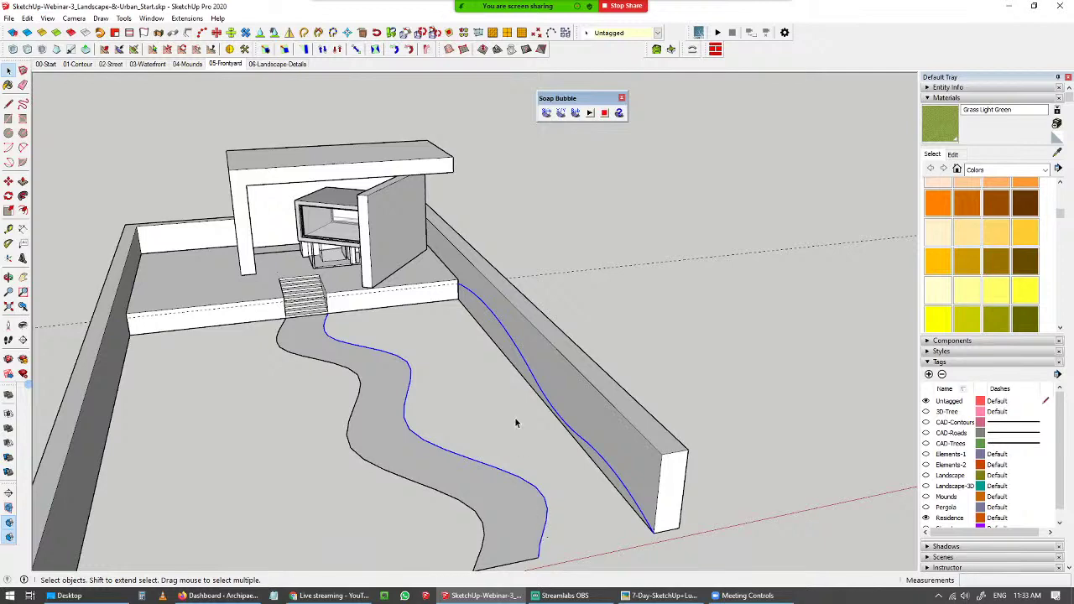
- Generate a sloped terrain surface between the path edge and the wall arcs with Sandbox From Contours
drag(557, 98, 619, 101)
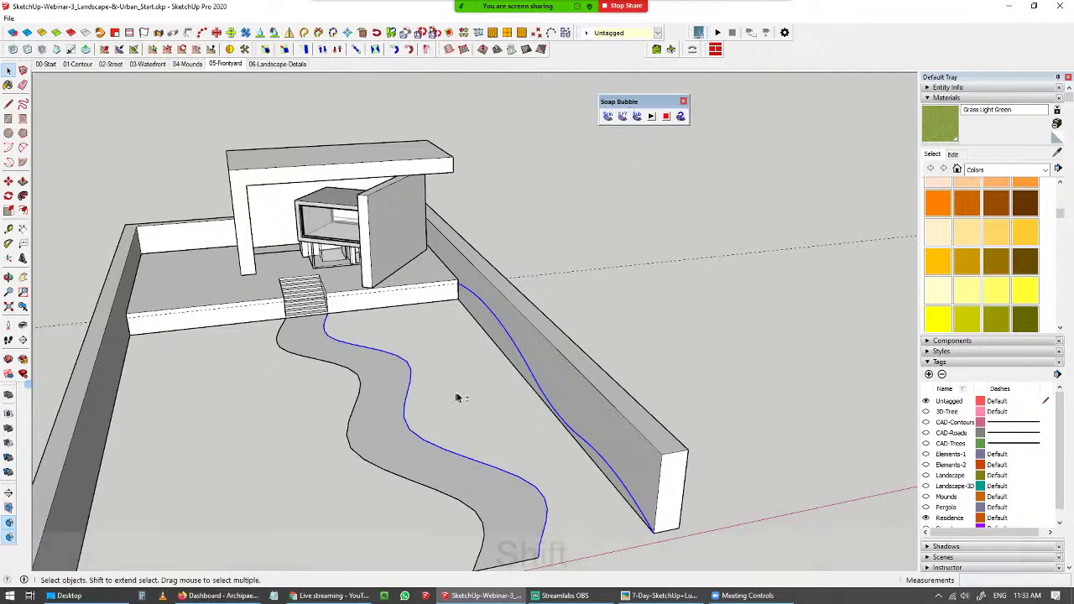
shift+middle_drag(456, 395, 488, 375)
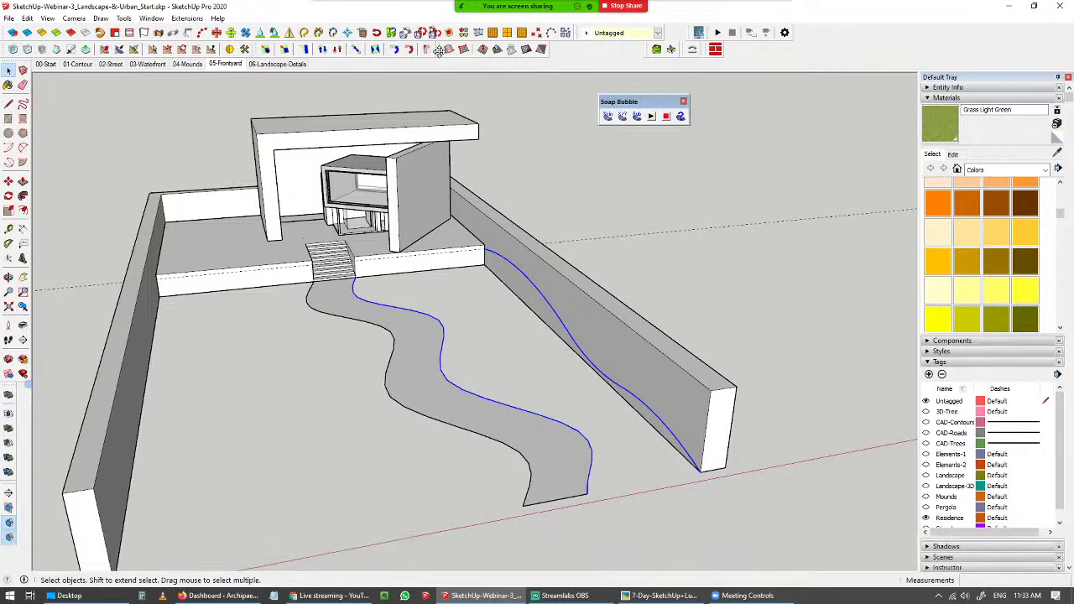
drag(442, 49, 537, 152)
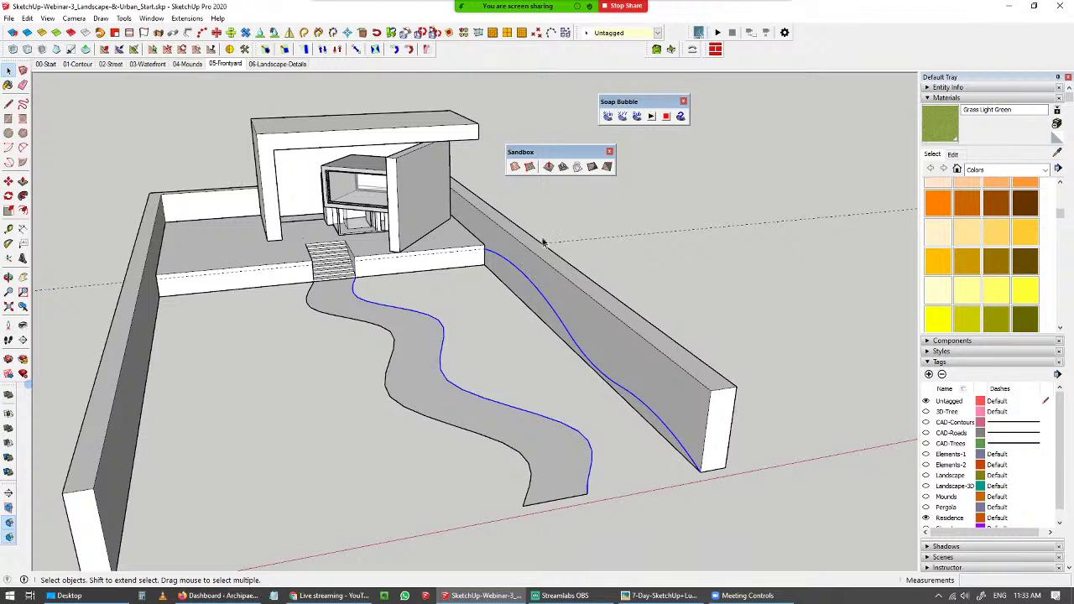
click(516, 167)
- Examine the generated slope along the side wall, the entrance platform and the edge of the curved path
middle_drag(562, 319, 496, 298)
scroll(532, 304, up, 6)
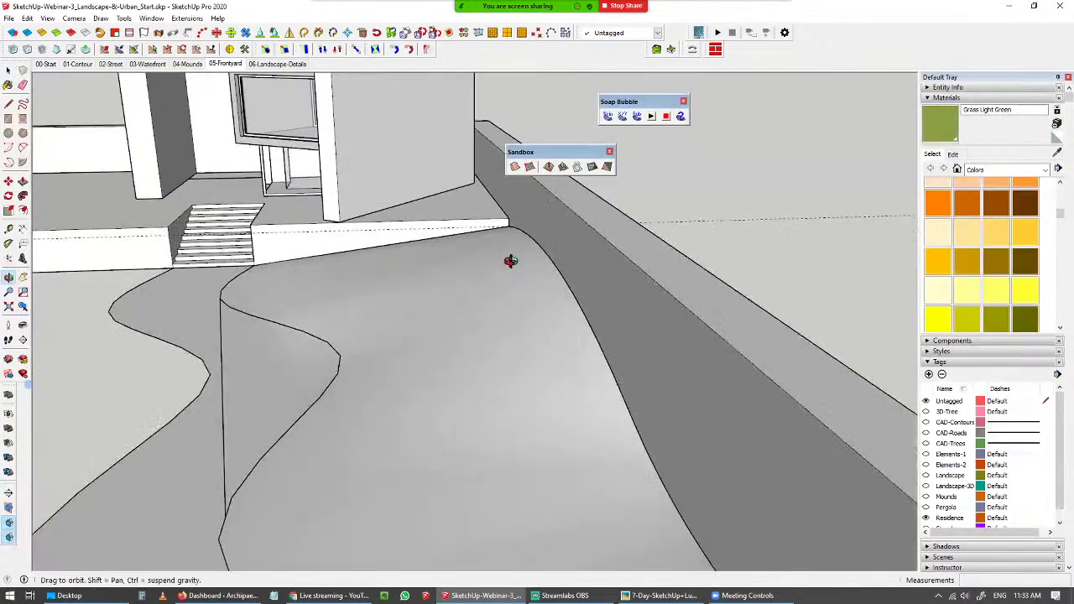
middle_drag(511, 261, 649, 252)
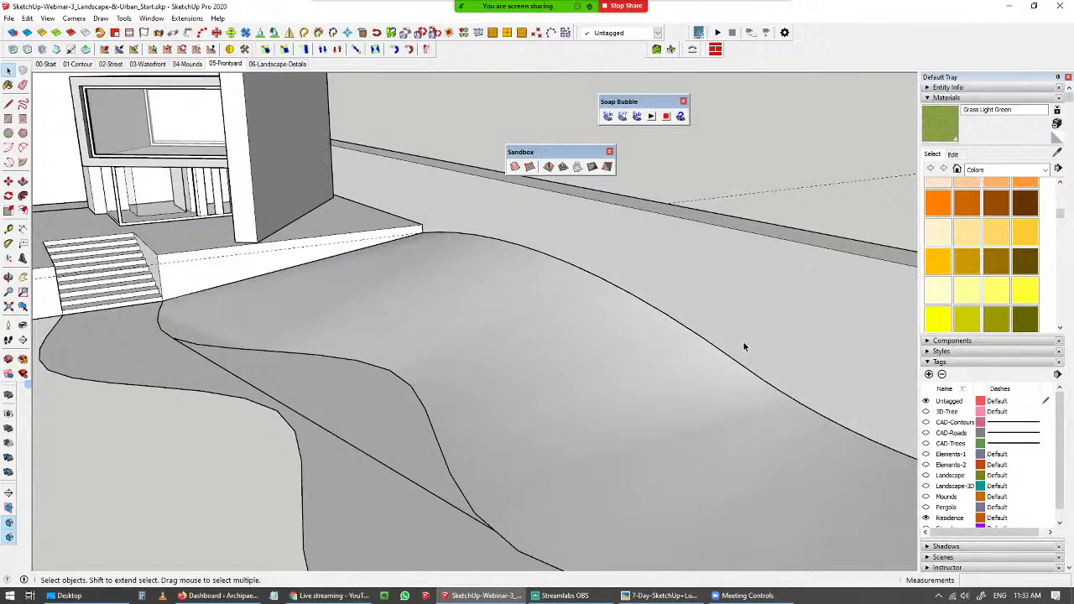
scroll(745, 346, down, 3)
shift+middle_drag(744, 347, 452, 221)
middle_drag(673, 415, 493, 422)
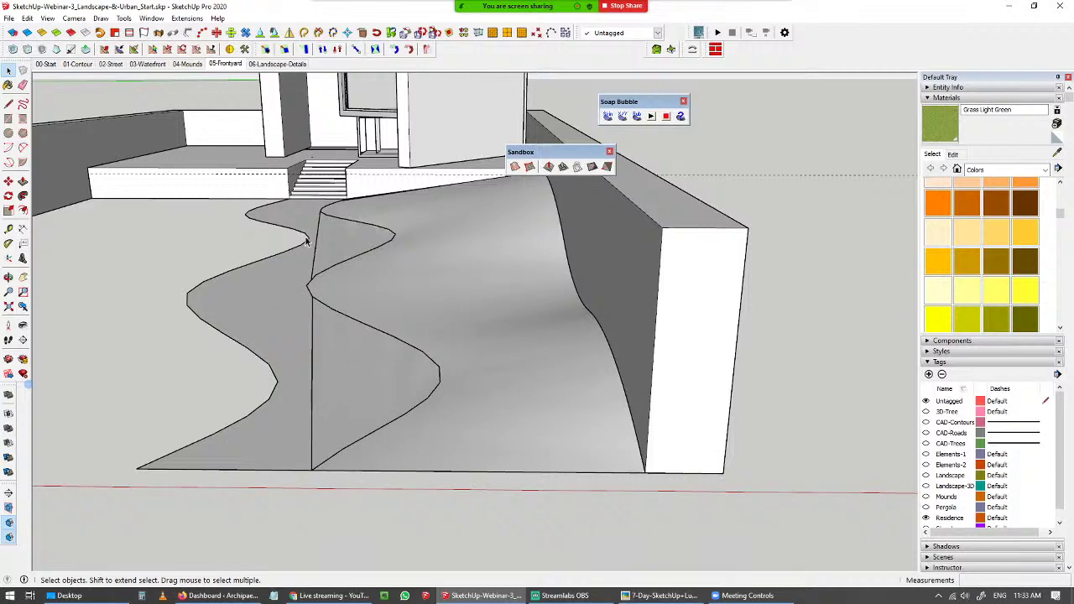
scroll(466, 347, down, 3)
shift+middle_drag(467, 348, 513, 333)
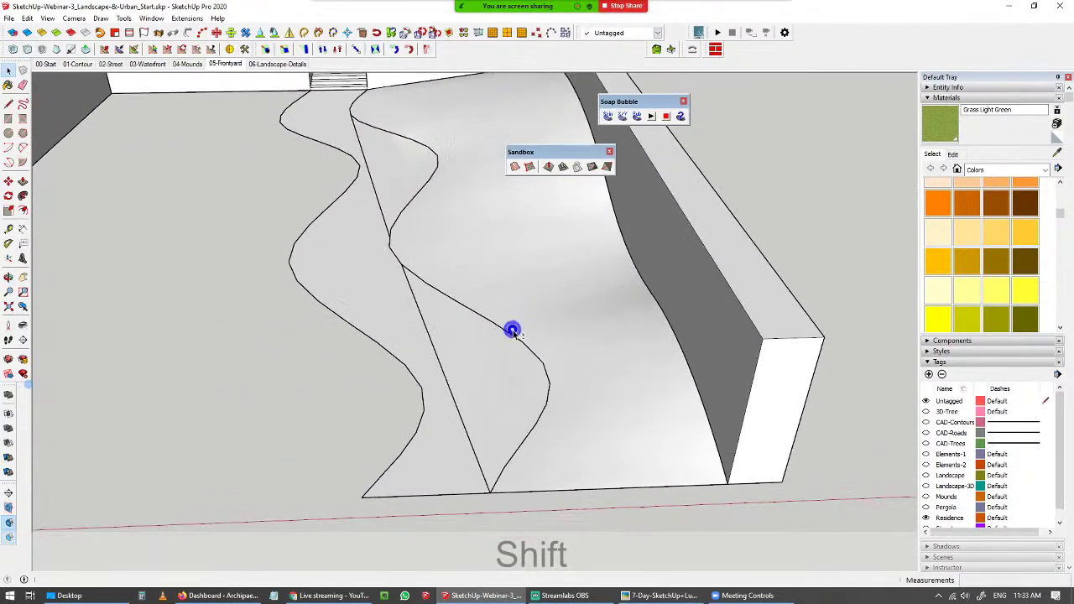
- Open the sloped terrain group for editing and show its hidden geometry
double_click(543, 318)
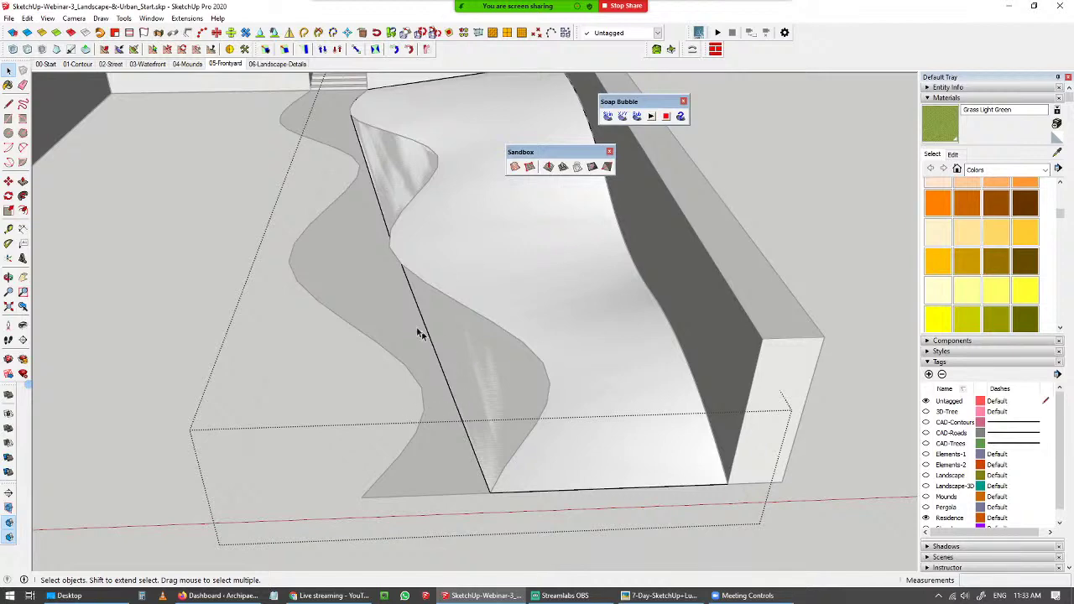
middle_drag(379, 235, 452, 343)
shift+middle_drag(452, 342, 461, 374)
scroll(400, 242, up, 2)
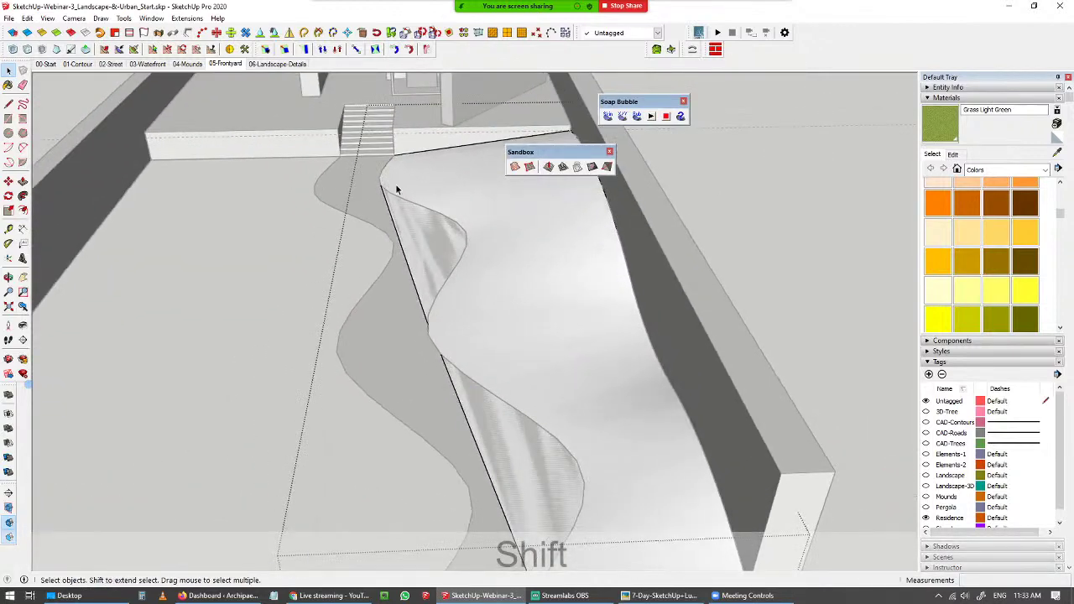
shift+middle_drag(540, 426, 488, 322)
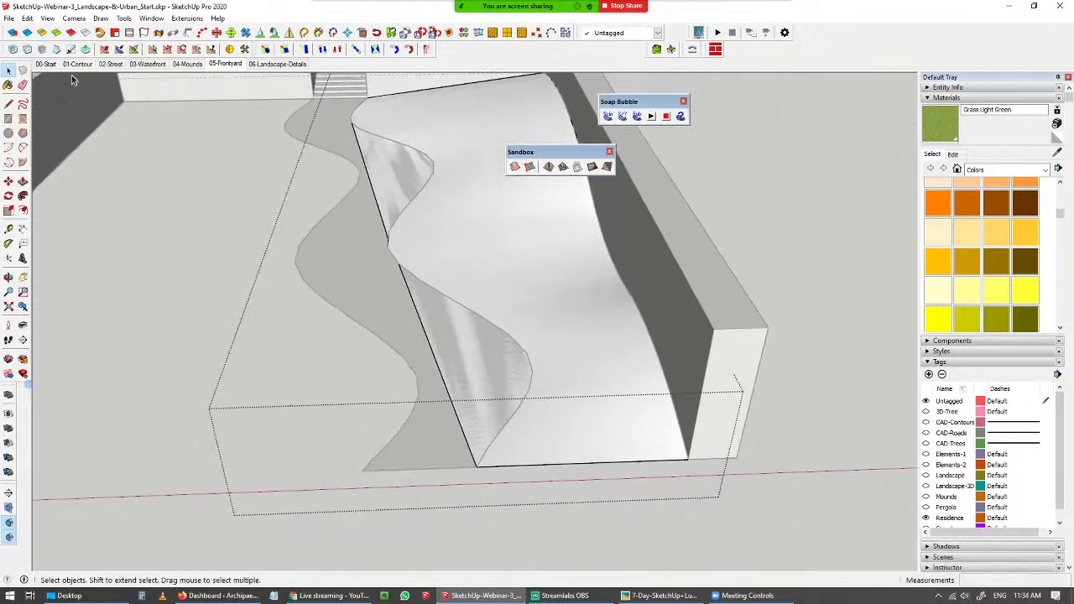
click(27, 18)
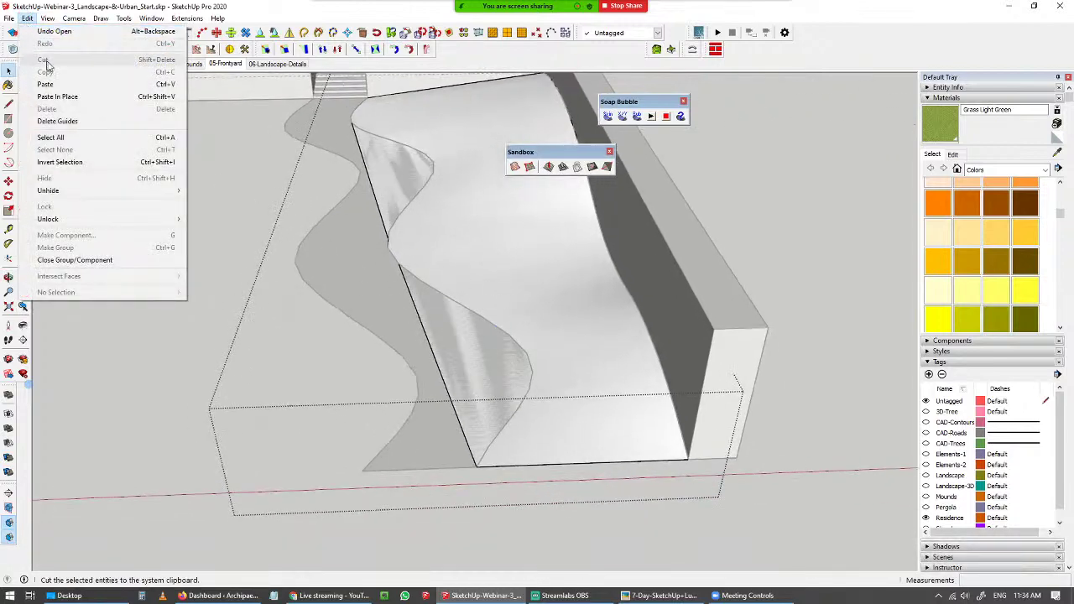
mouse_move(47, 17)
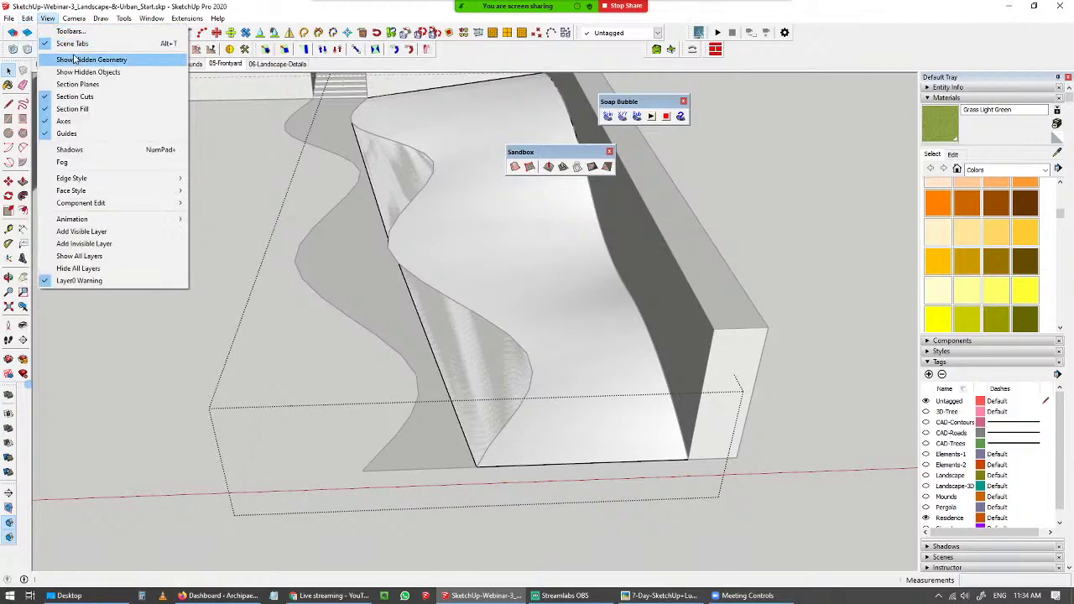
click(98, 59)
- Erase the excess terrain triangles that cover the path inside its lower bend, up to the curved path edge
scroll(451, 439, up, 5)
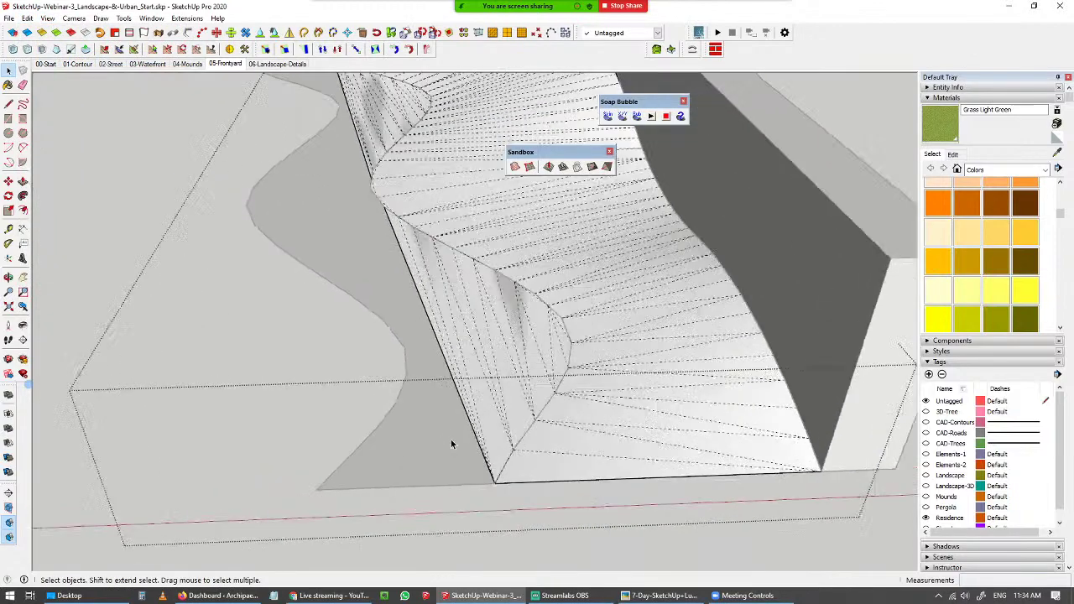
key(e)
scroll(559, 351, up, 2)
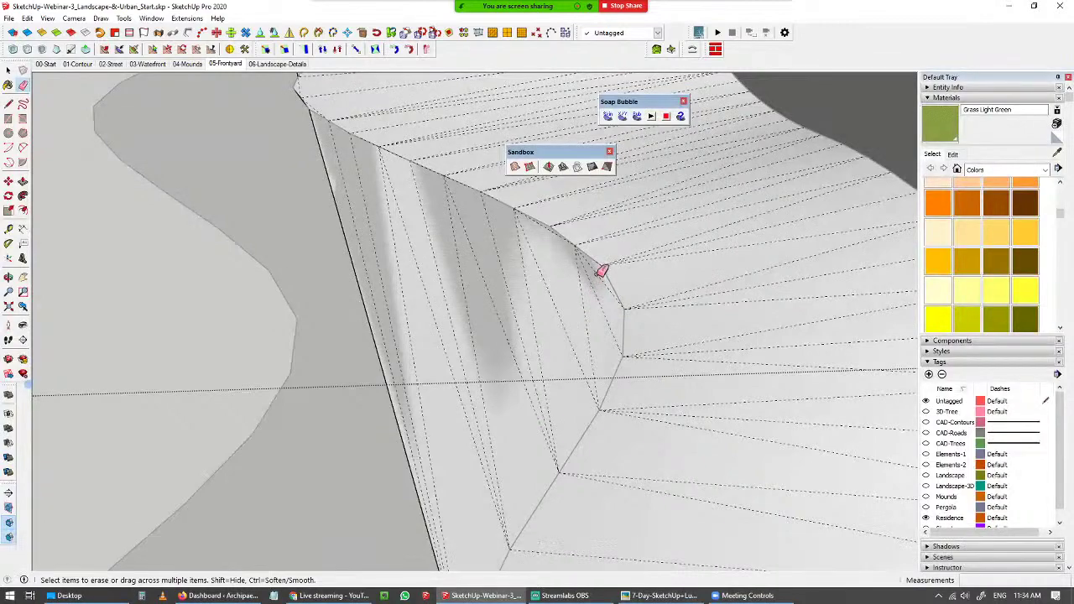
mouse_move(599, 271)
mouse_down()
mouse_move(590, 299)
mouse_move(462, 392)
mouse_move(384, 418)
mouse_up()
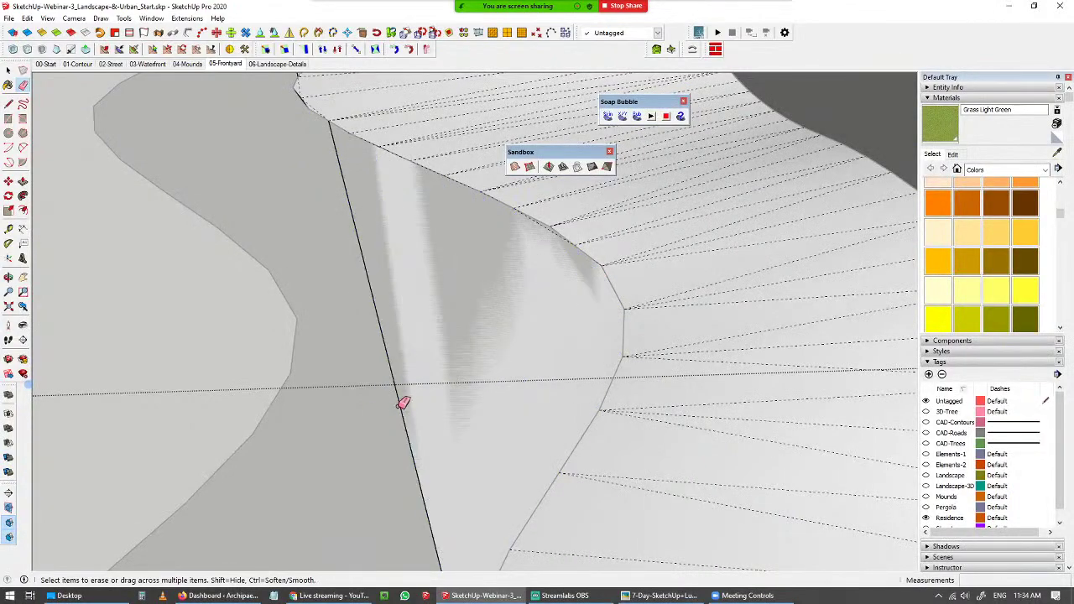
click(395, 408)
- Erase the excess terrain triangles over the path's upper bend near the entrance stairs, including the leftover slivers along the curve
shift+middle_drag(366, 314, 450, 525)
mouse_move(436, 436)
middle_down()
mouse_move(360, 233)
mouse_move(412, 420)
middle_up()
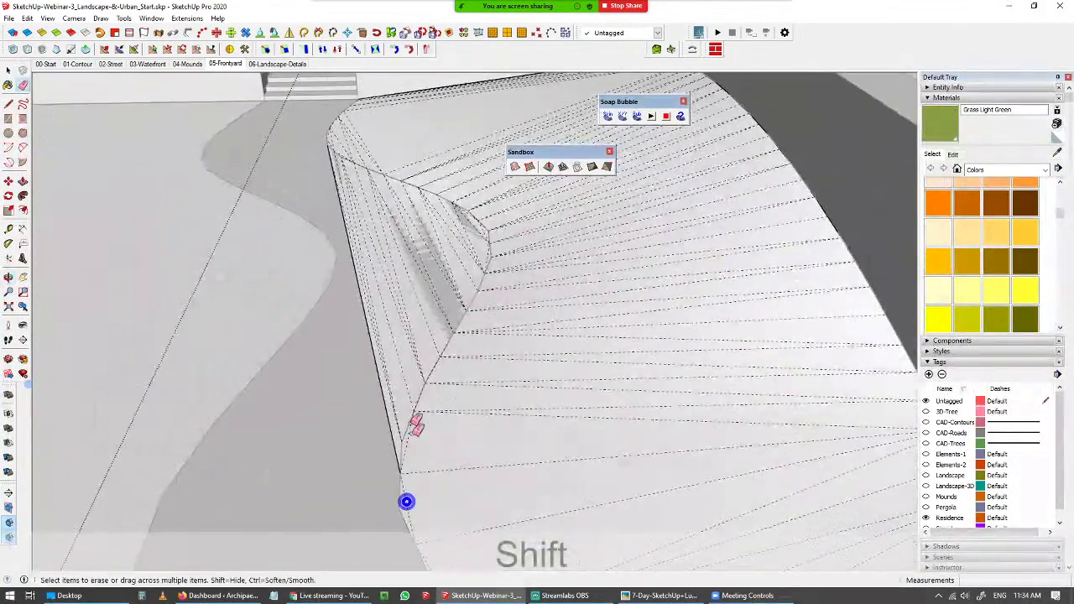
mouse_move(412, 420)
mouse_down()
mouse_move(383, 319)
mouse_move(452, 270)
mouse_up()
middle_drag(451, 270, 488, 224)
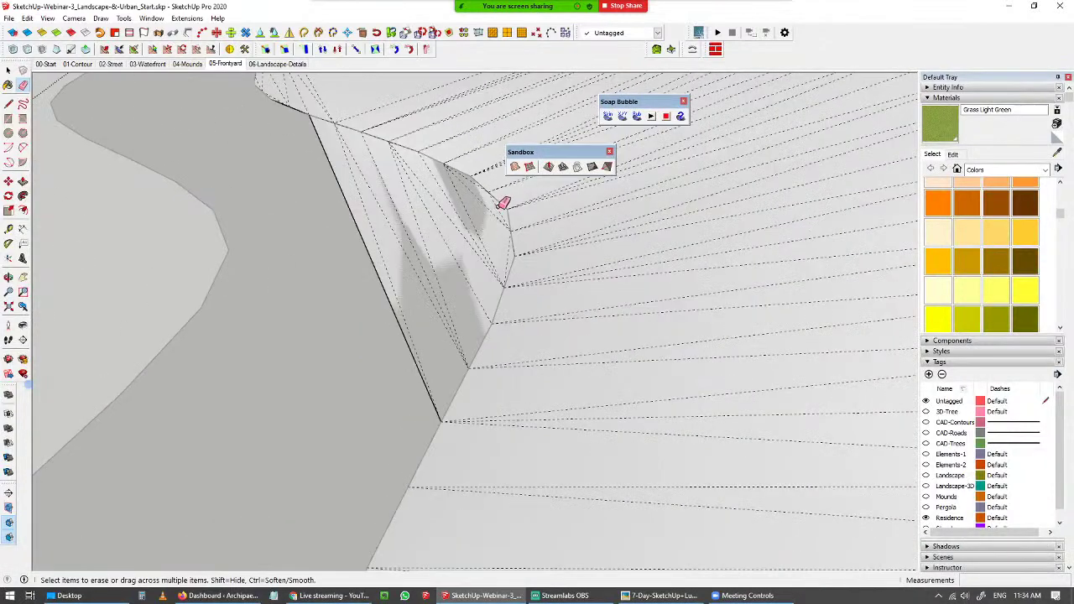
drag(501, 203, 364, 312)
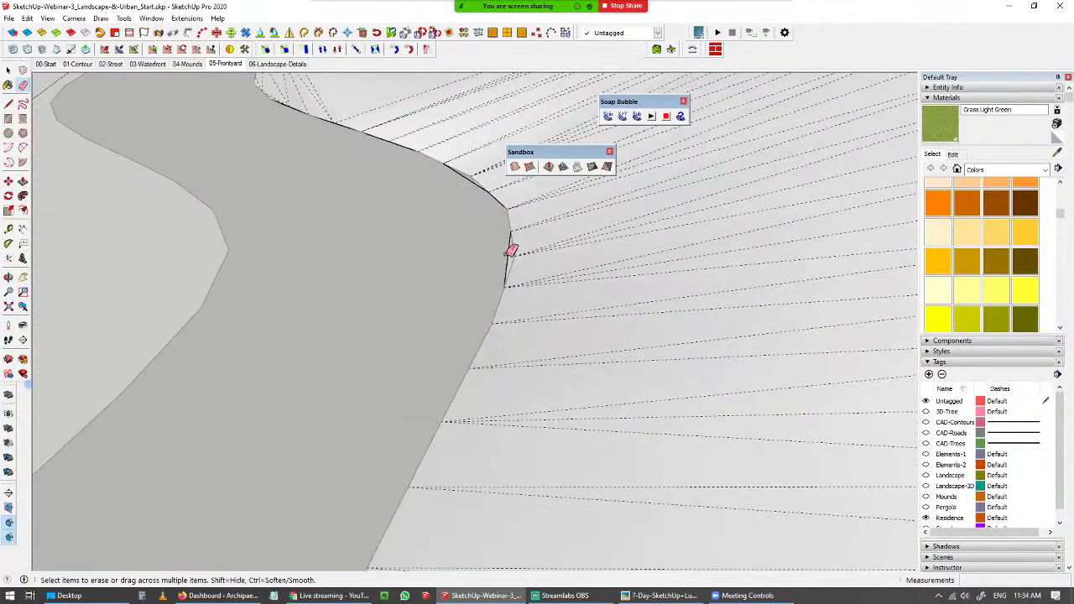
drag(511, 250, 475, 181)
scroll(437, 235, down, 6)
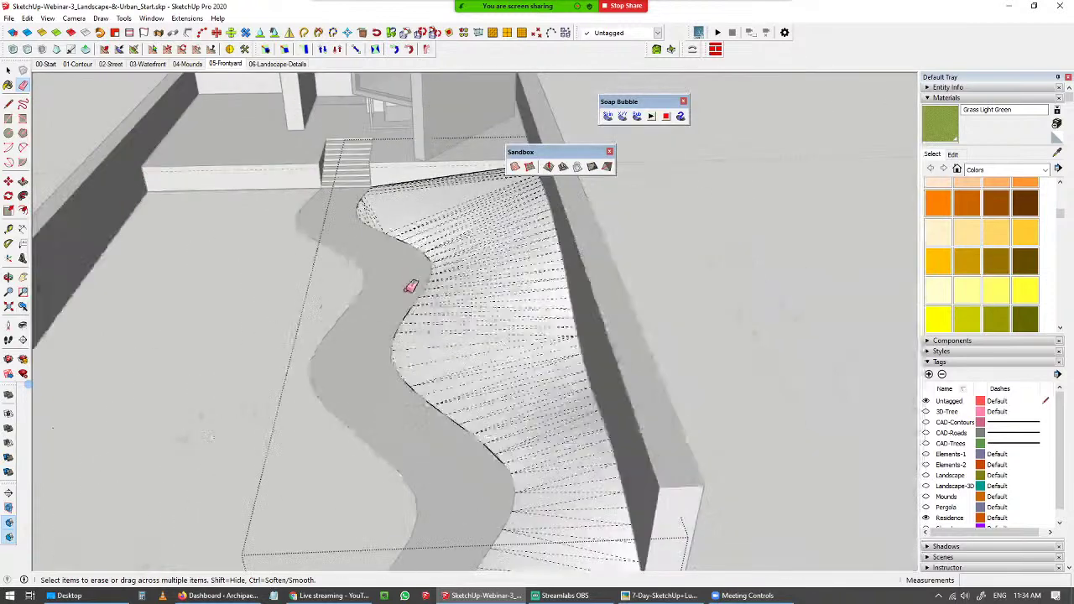
- Finish editing inside the terrain group and select the trimmed terrain as a whole
key(space)
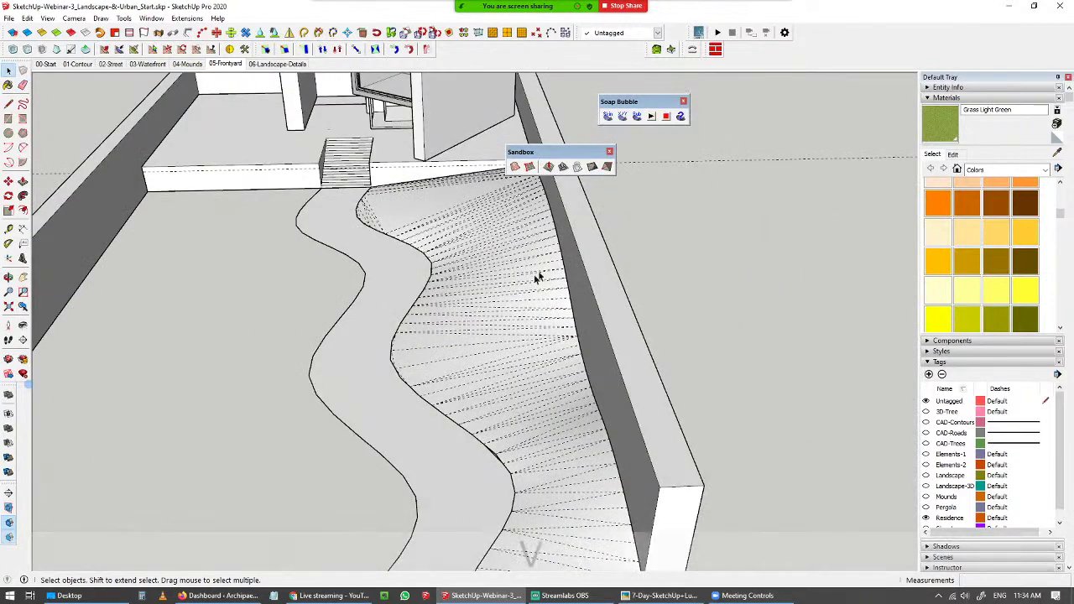
key(v)
click(521, 332)
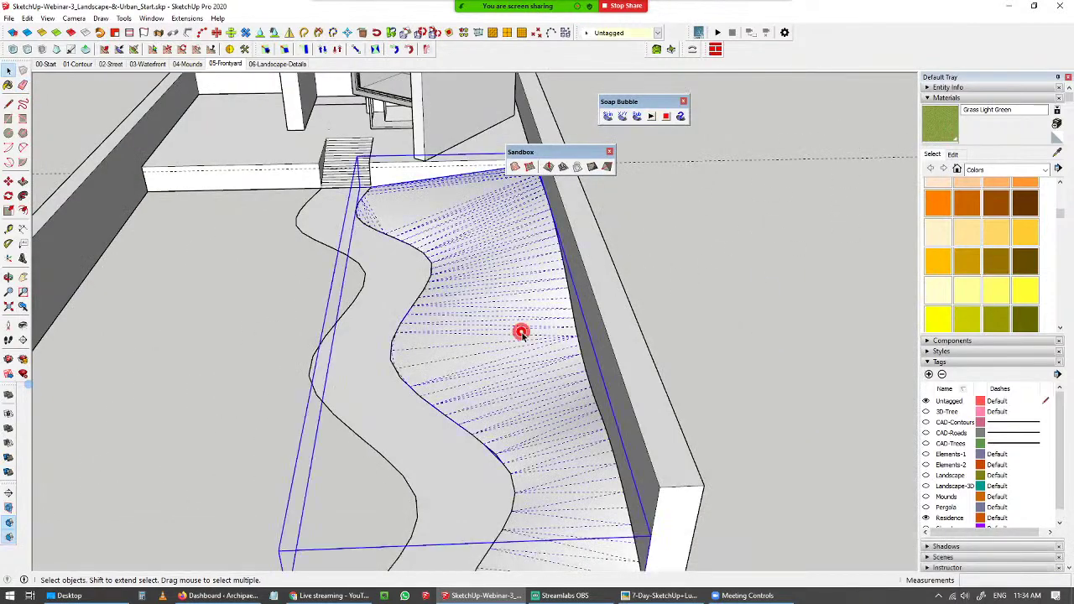
- Paint the terrain mound between the curved path and the right wall with Grass Light Green
key(b)
click(487, 328)
key(space)
- Turn off the display of hidden geometry so the mound's triangulation lines are not drawn
scroll(521, 323, down, 5)
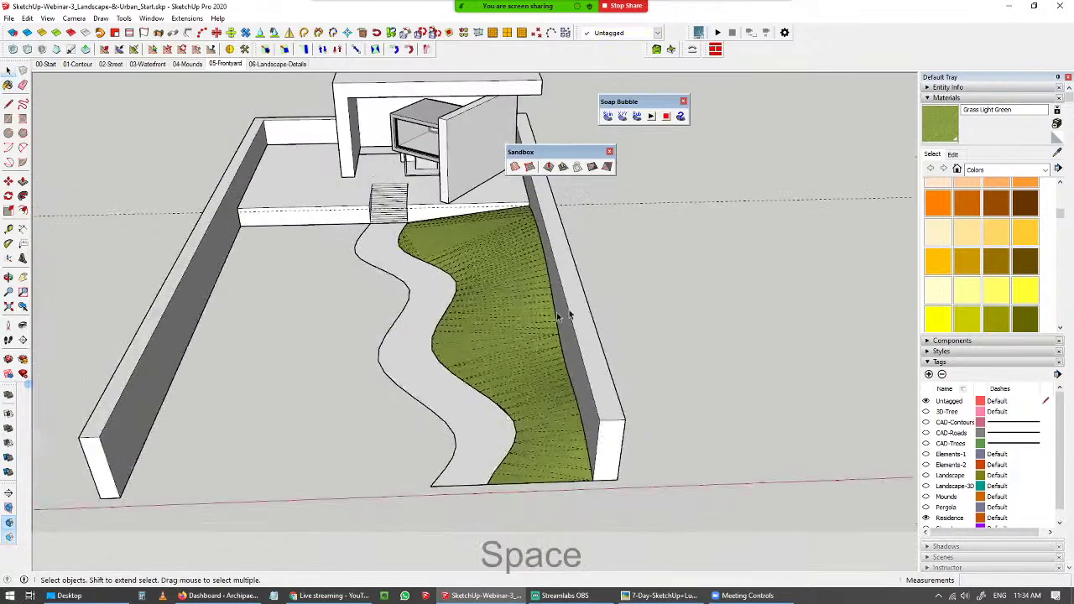
key(shift)
shift+middle_drag(554, 316, 511, 257)
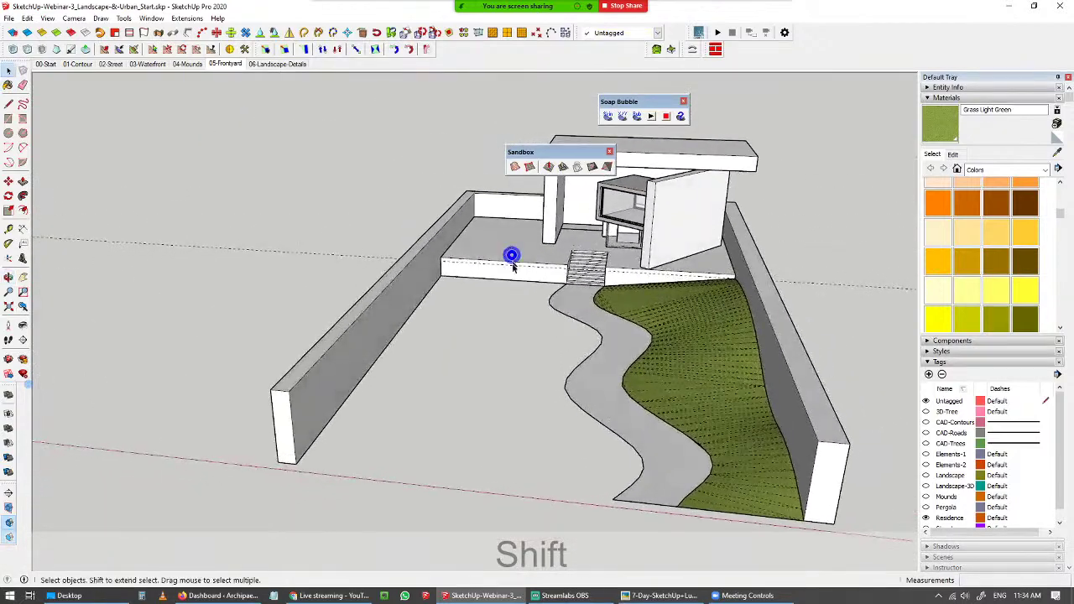
key(space)
click(48, 17)
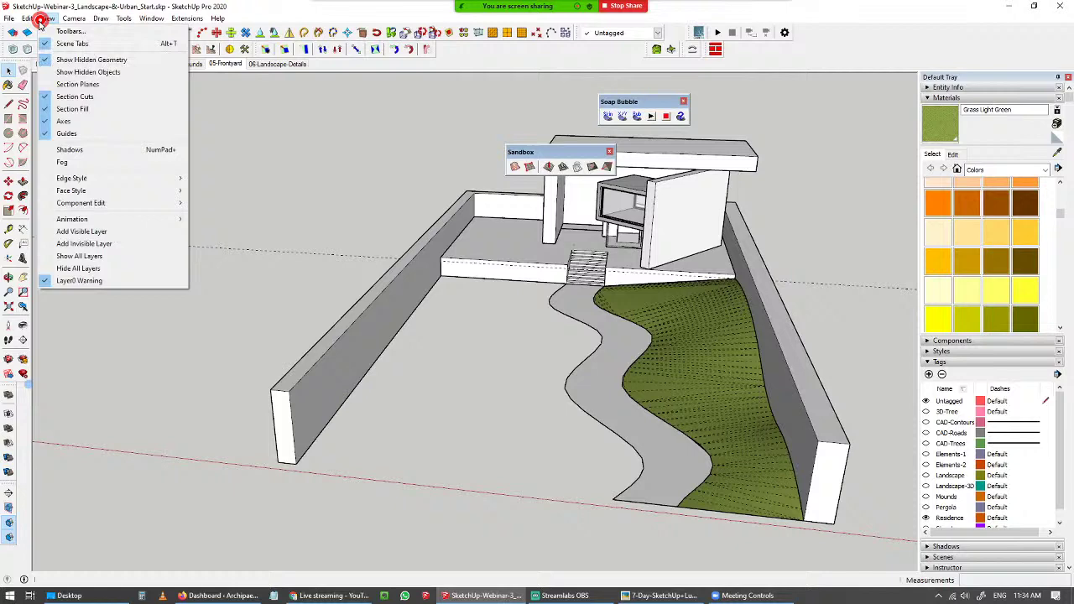
click(76, 62)
- Examine the grass mound and its edge along the curved path from close up and from the front
scroll(636, 366, up, 3)
middle_drag(635, 367, 582, 286)
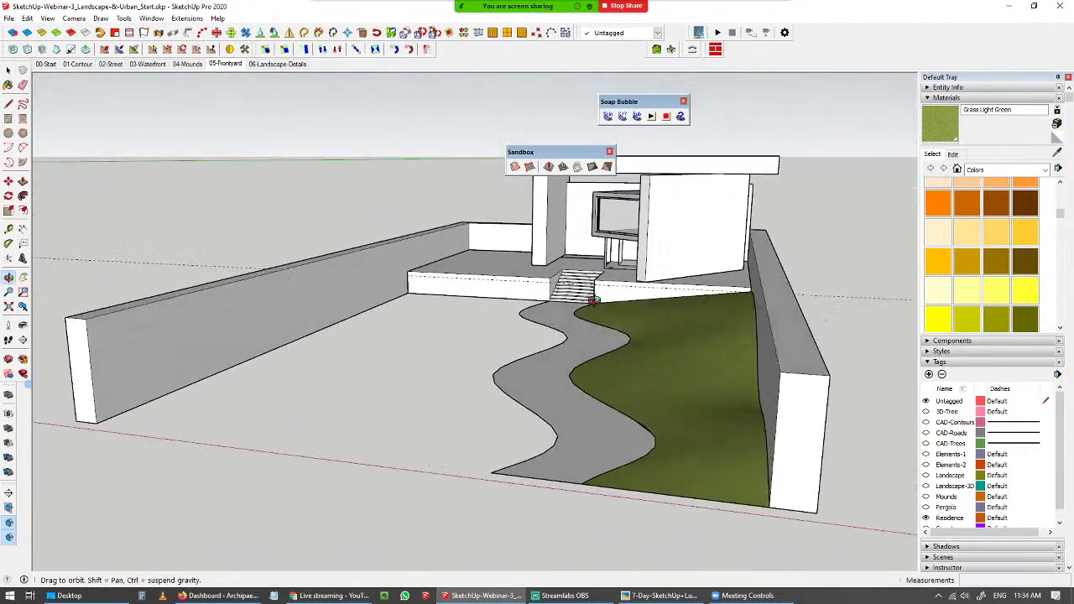
scroll(636, 449, up, 3)
scroll(630, 416, up, 4)
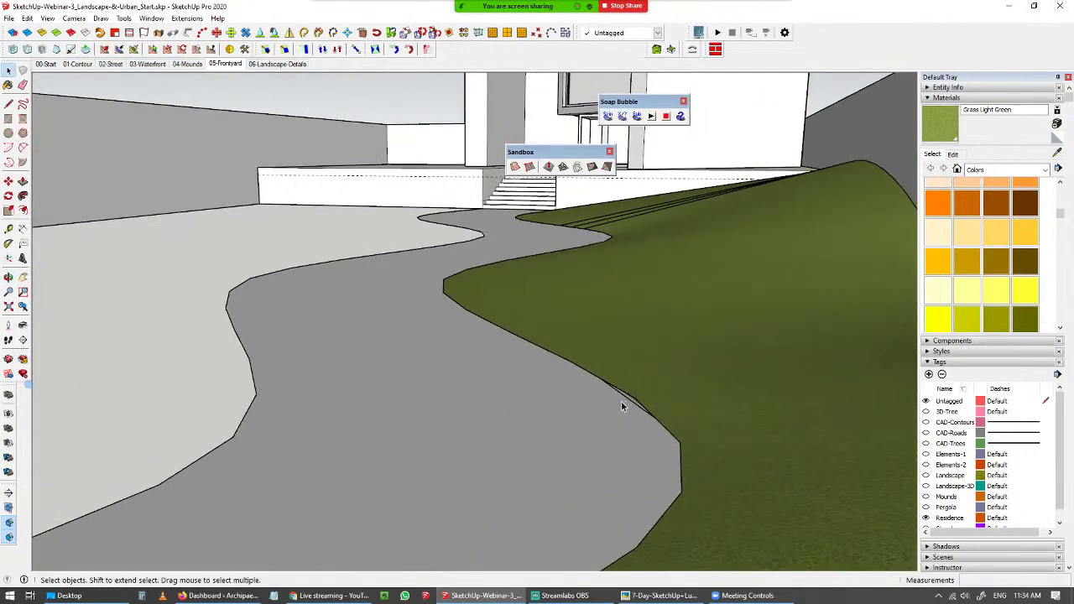
scroll(490, 391, down, 5)
middle_drag(489, 391, 511, 408)
scroll(514, 405, up, 2)
middle_drag(517, 369, 574, 394)
scroll(669, 346, down, 4)
middle_drag(669, 346, 717, 310)
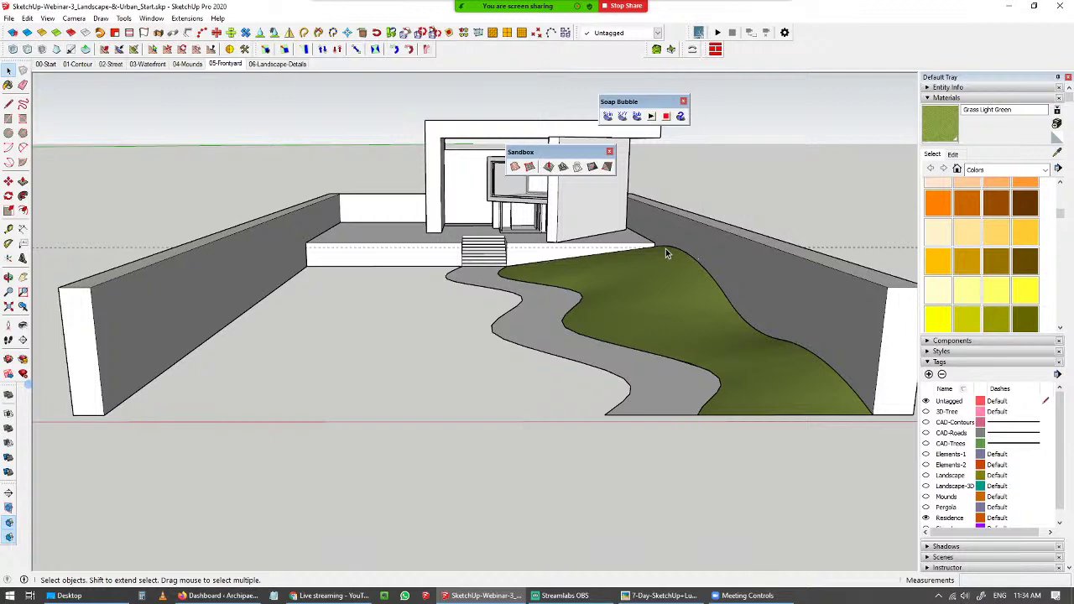
- Draw a 2-point arc on the left wall's inner face, starting at the terrace's upper corner, with a bulge of about 565 mm
middle_drag(639, 425, 444, 355)
scroll(542, 247, up, 2)
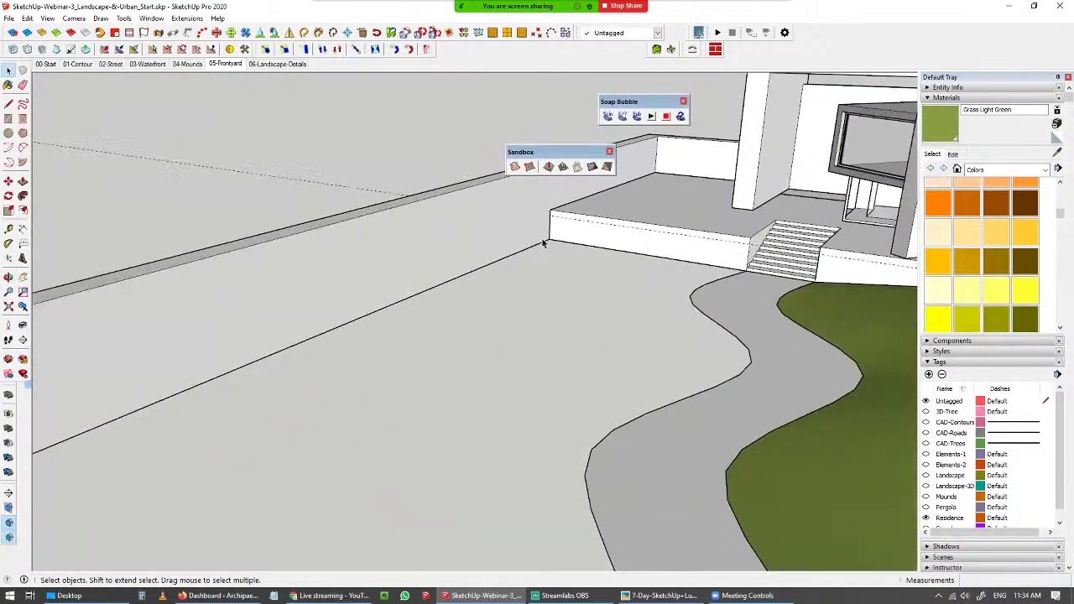
key(a)
scroll(552, 210, up, 2)
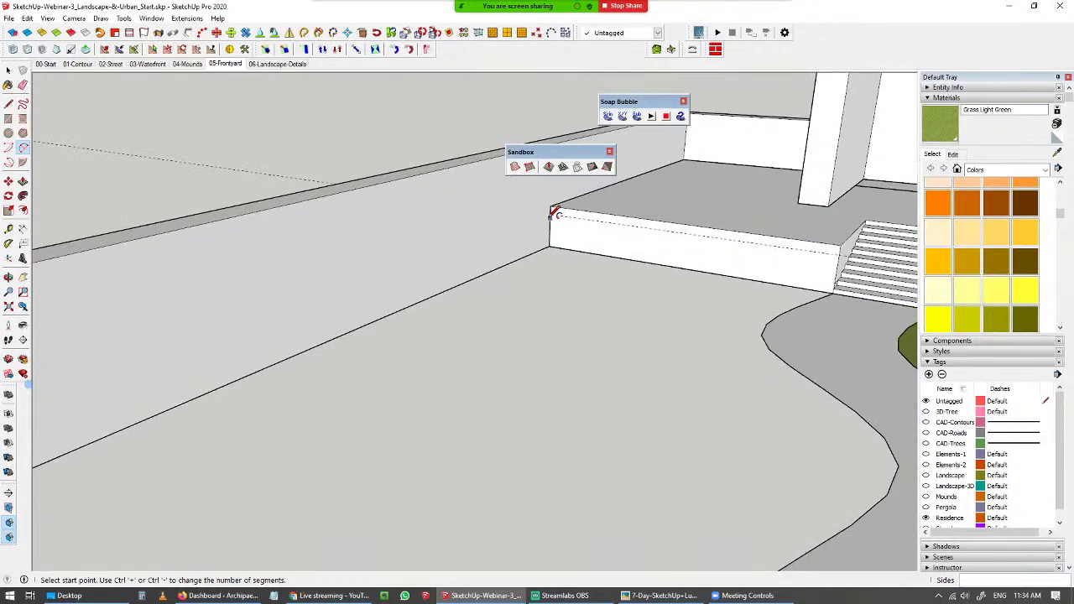
click(551, 212)
scroll(456, 240, down, 5)
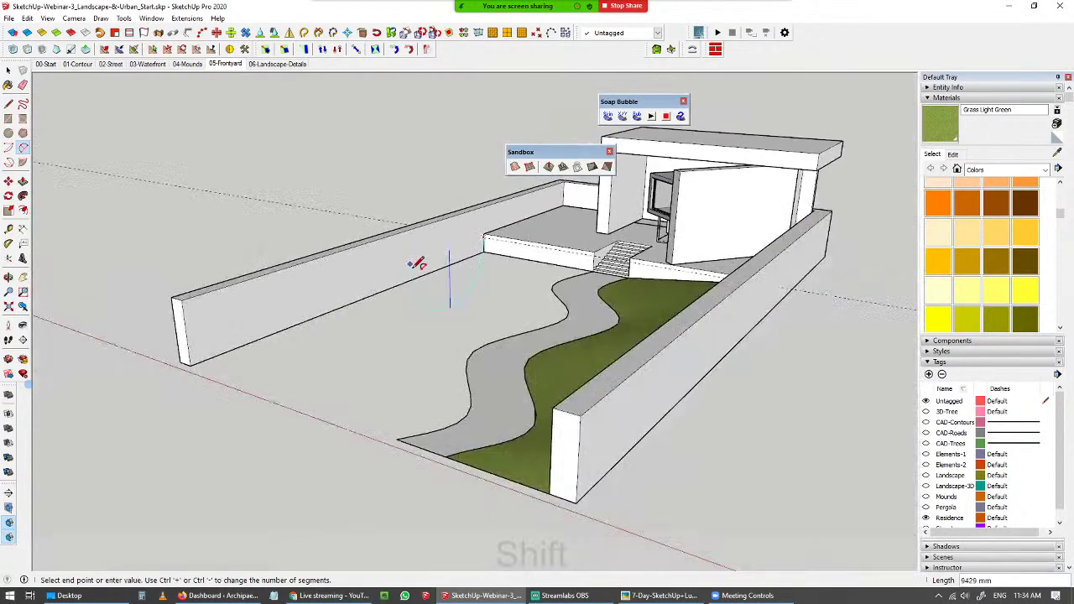
scroll(417, 263, up, 3)
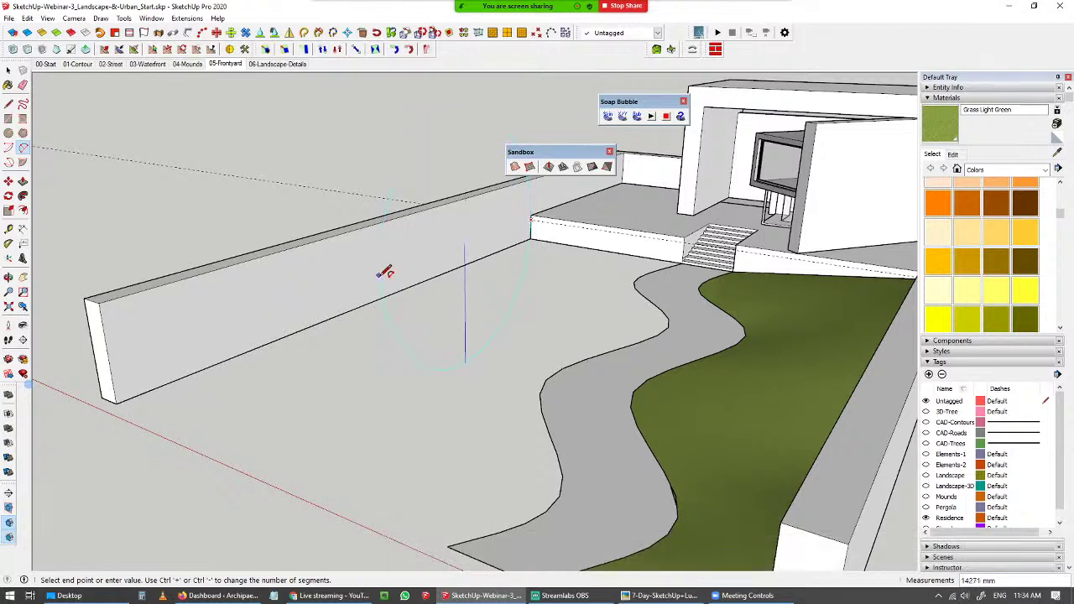
click(377, 274)
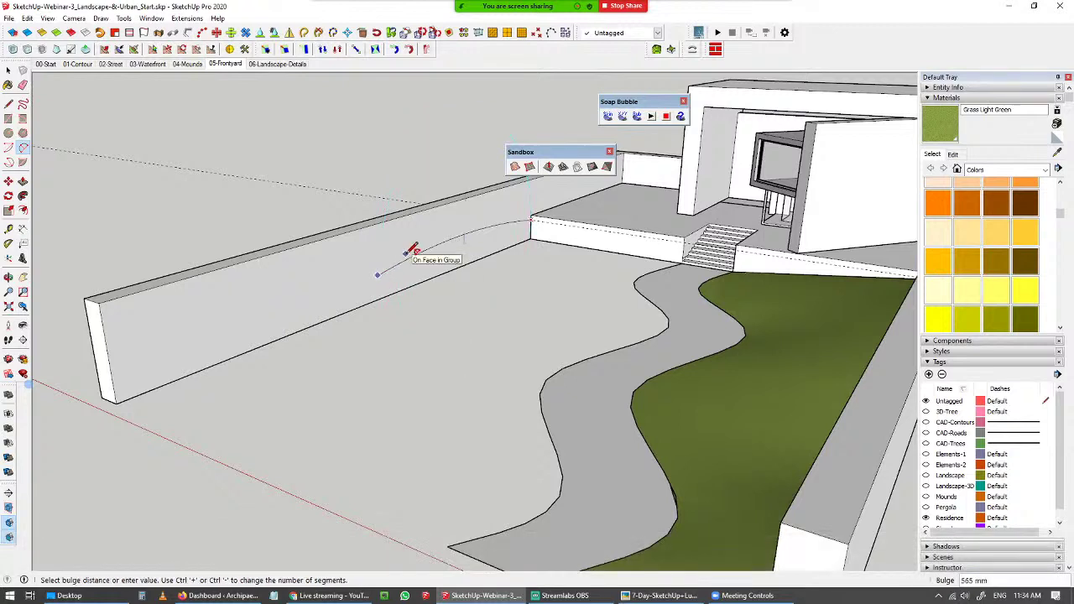
click(382, 271)
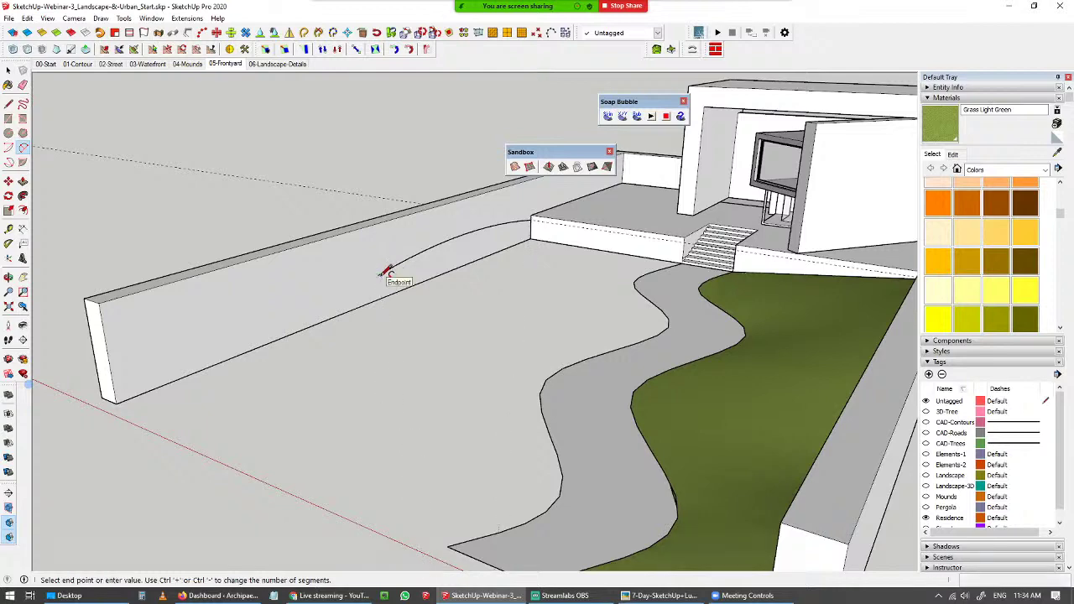
key(Escape)
- Continue the wall curve with an arc bulging about 185 mm and another ending at the wall's front base corner
click(377, 274)
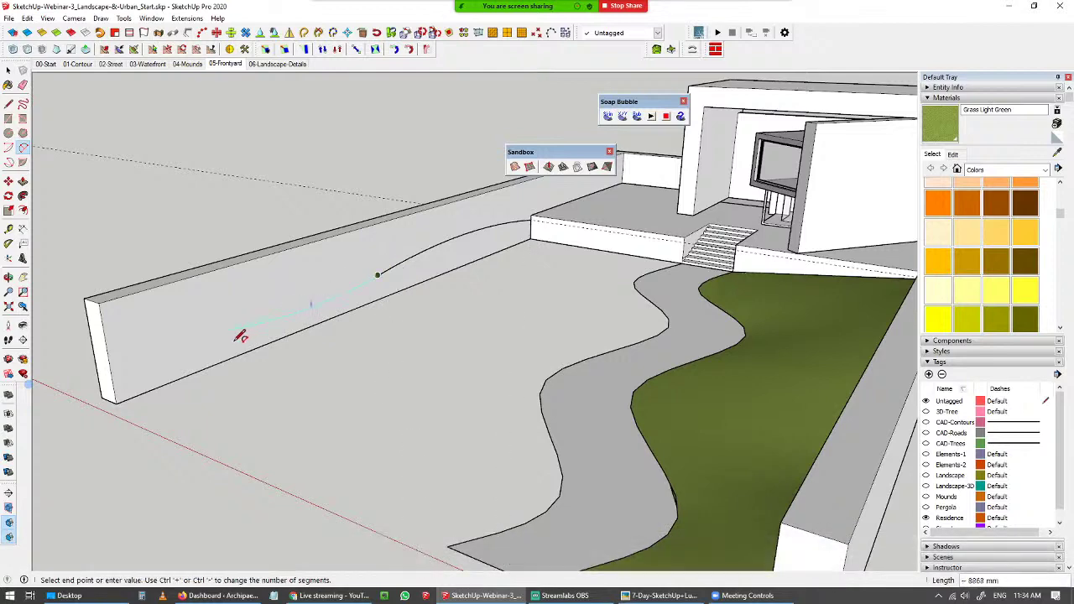
scroll(240, 337, up, 2)
click(234, 344)
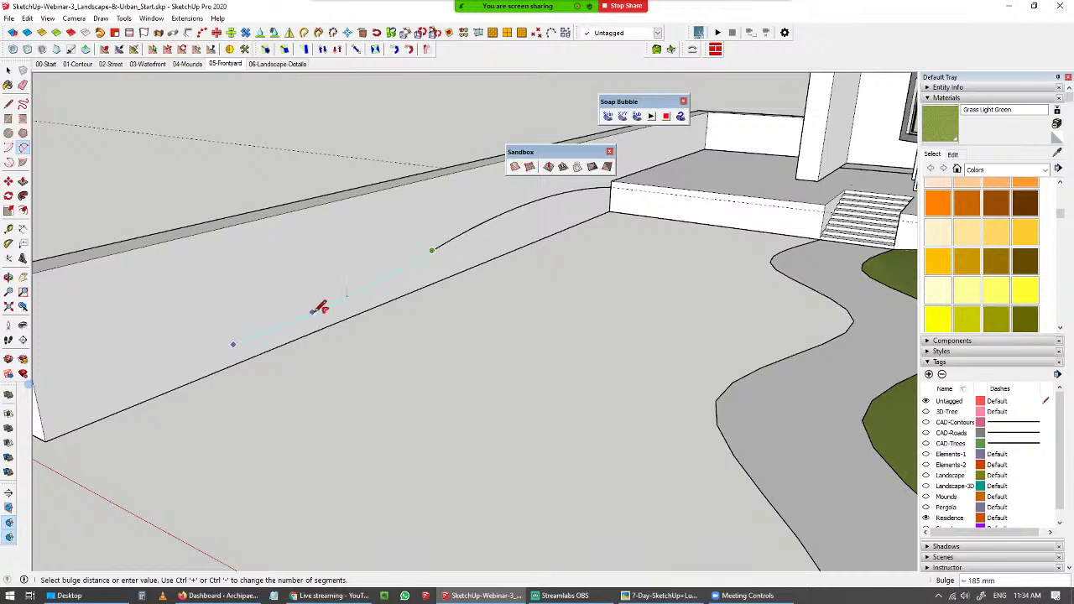
click(342, 299)
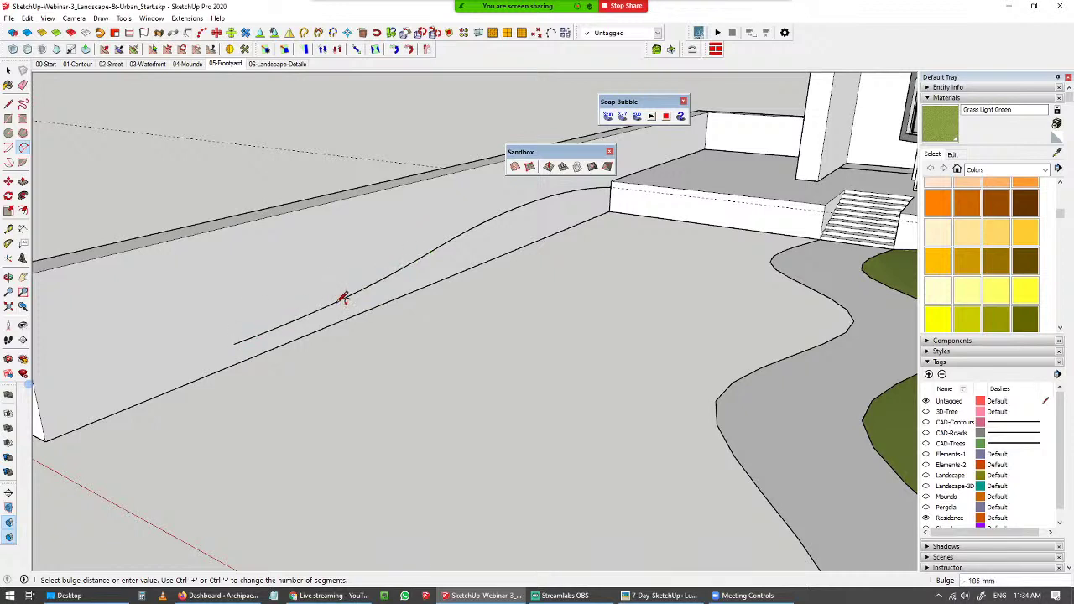
click(235, 344)
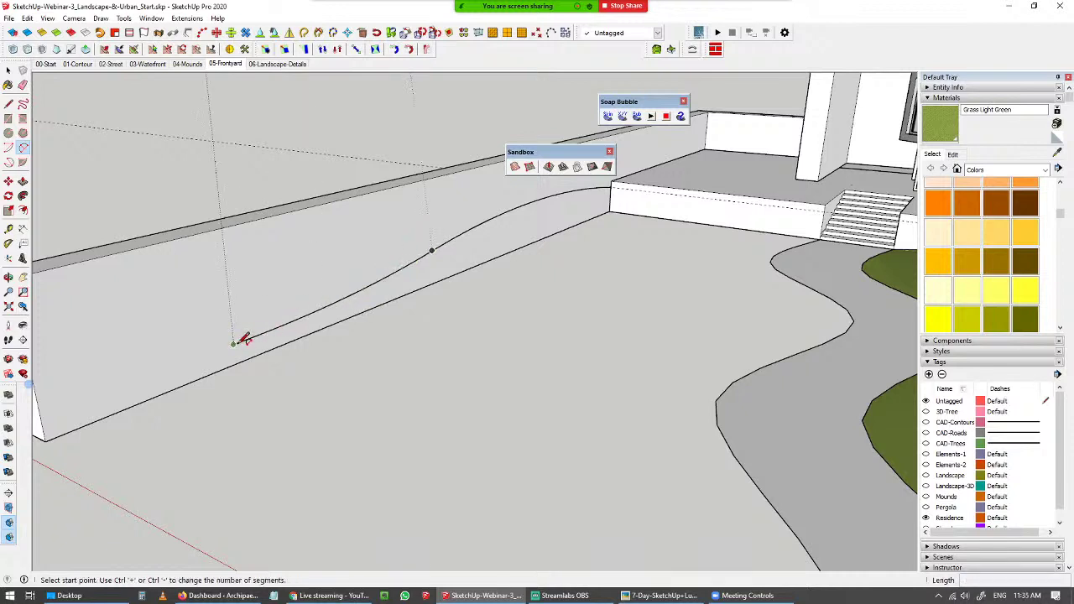
click(47, 436)
key(space)
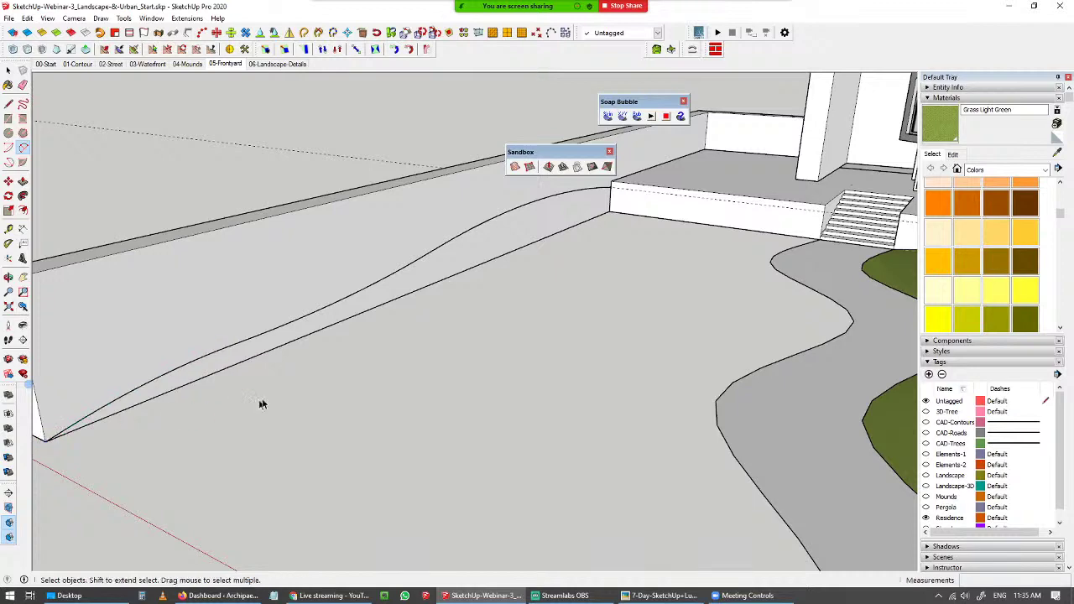
- Copy the path's left edge curve from inside its group and paste it in place outside the group
scroll(349, 321, down, 5)
shift+middle_drag(442, 327, 552, 303)
scroll(551, 303, up, 4)
click(625, 309)
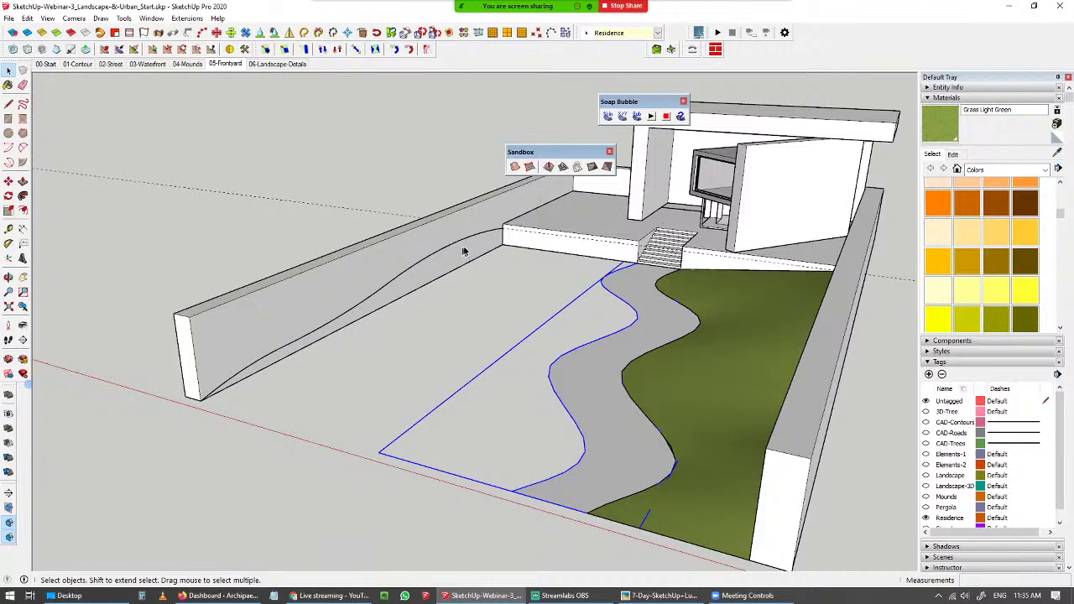
double_click(635, 310)
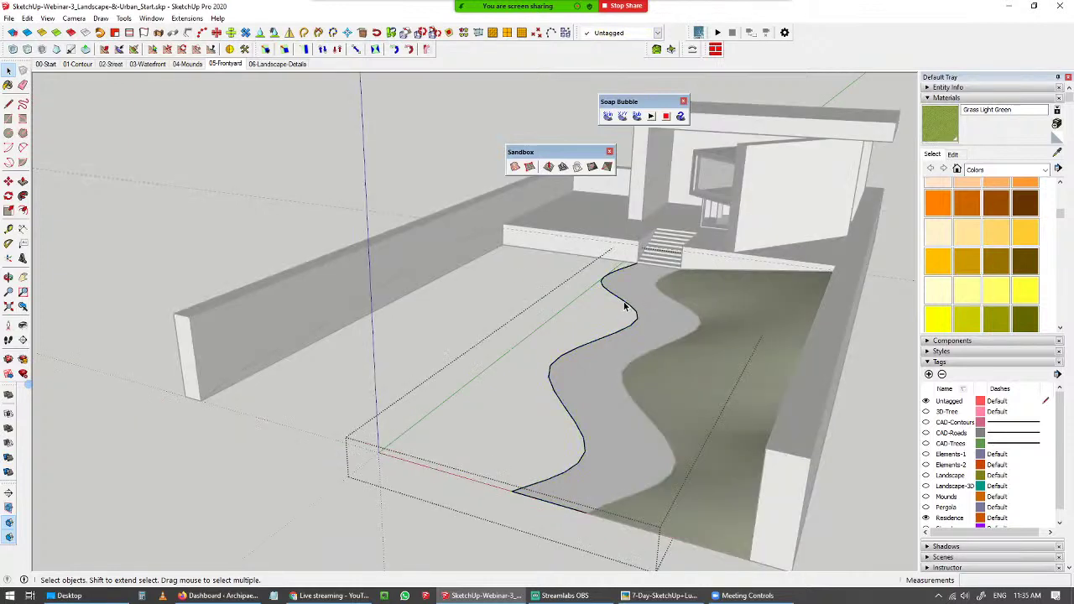
key(ctrl+c)
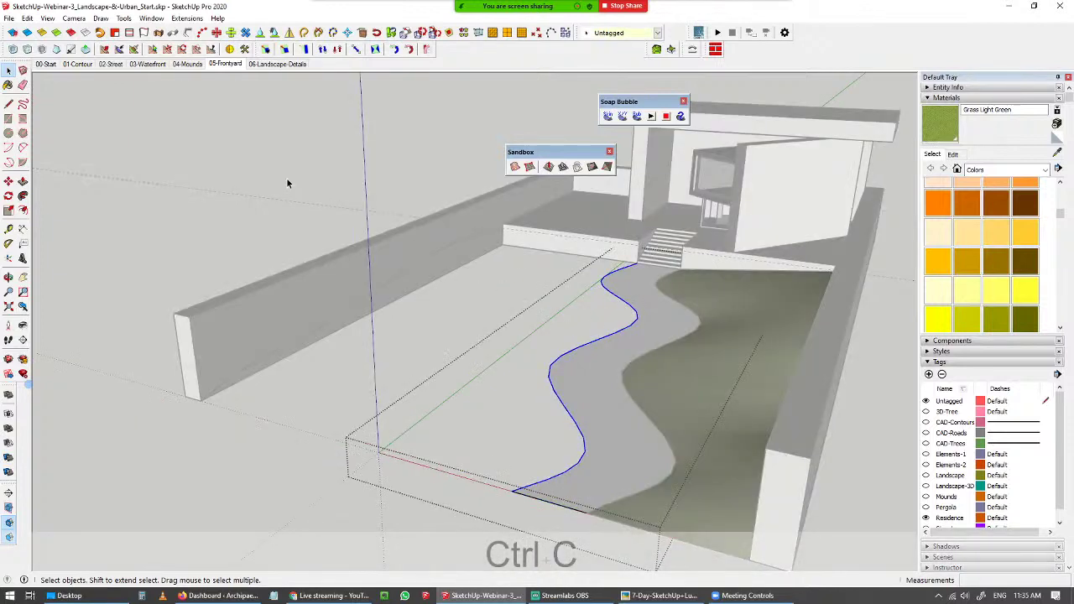
click(227, 263)
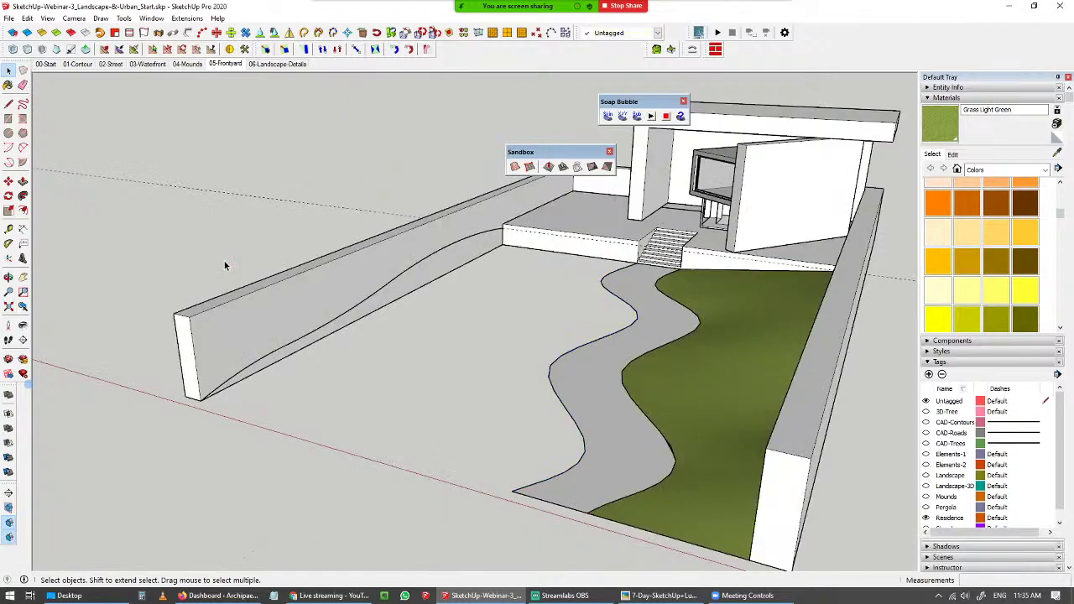
click(48, 18)
mouse_move(27, 18)
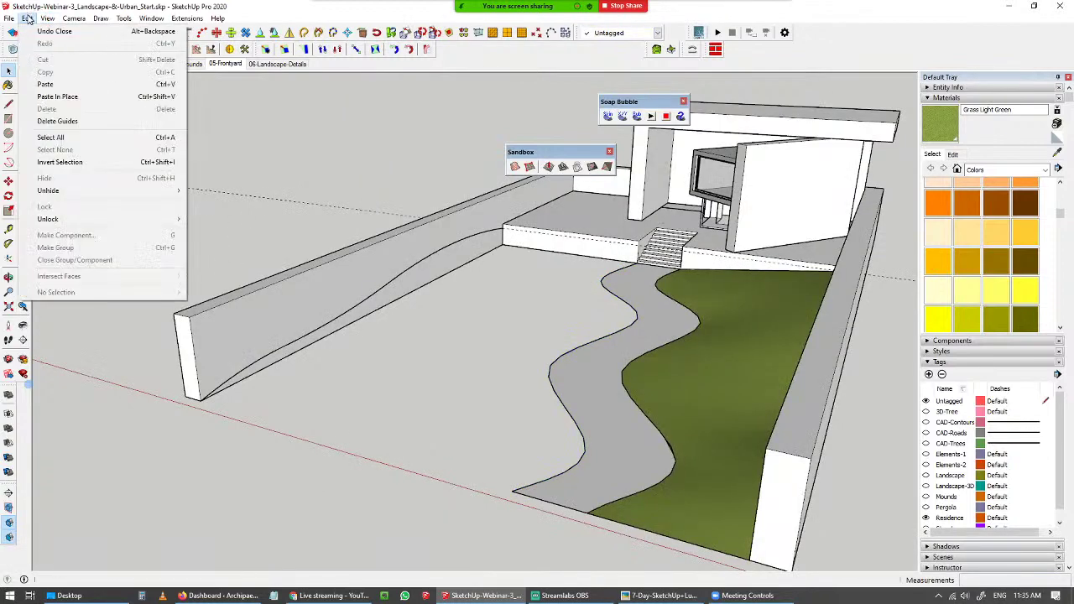
click(76, 97)
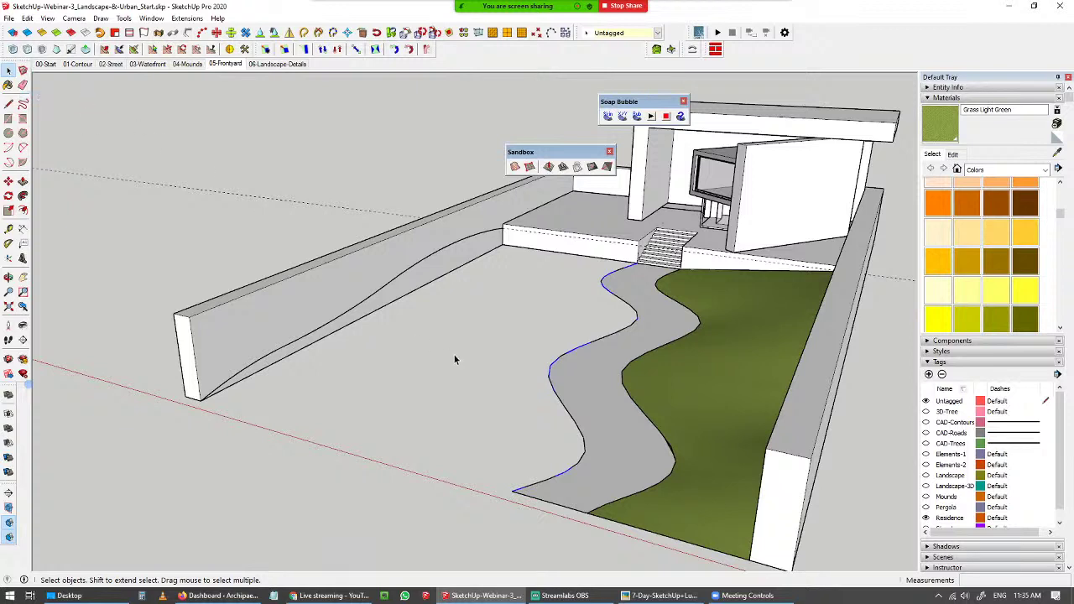
- Draw lines joining the wall curve to the path's left edge curve at the front boundary and at the terrace end
ctrl+click(438, 253)
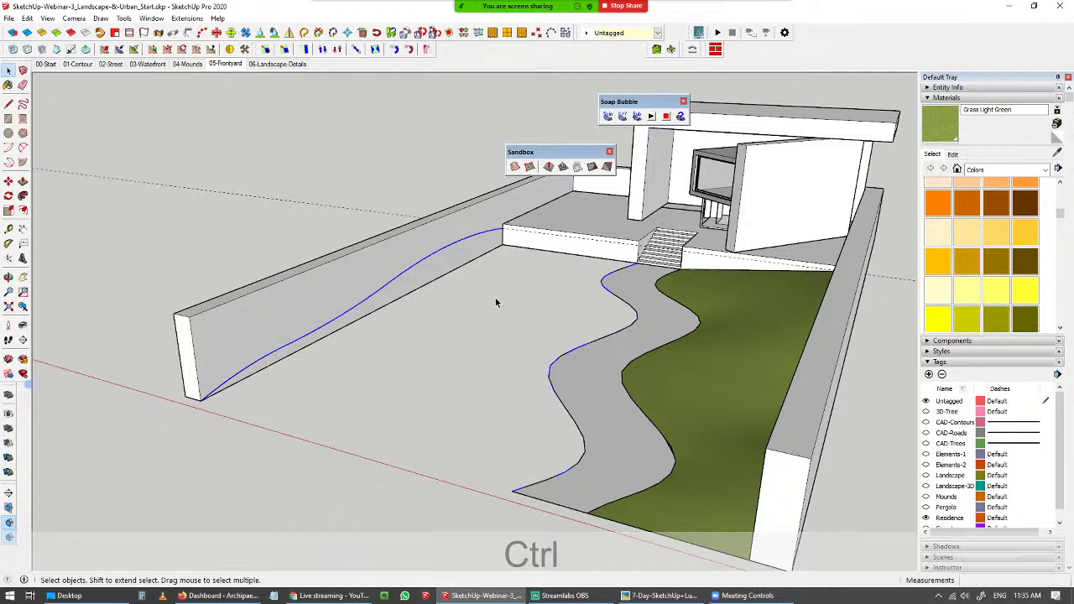
middle_drag(495, 302, 532, 293)
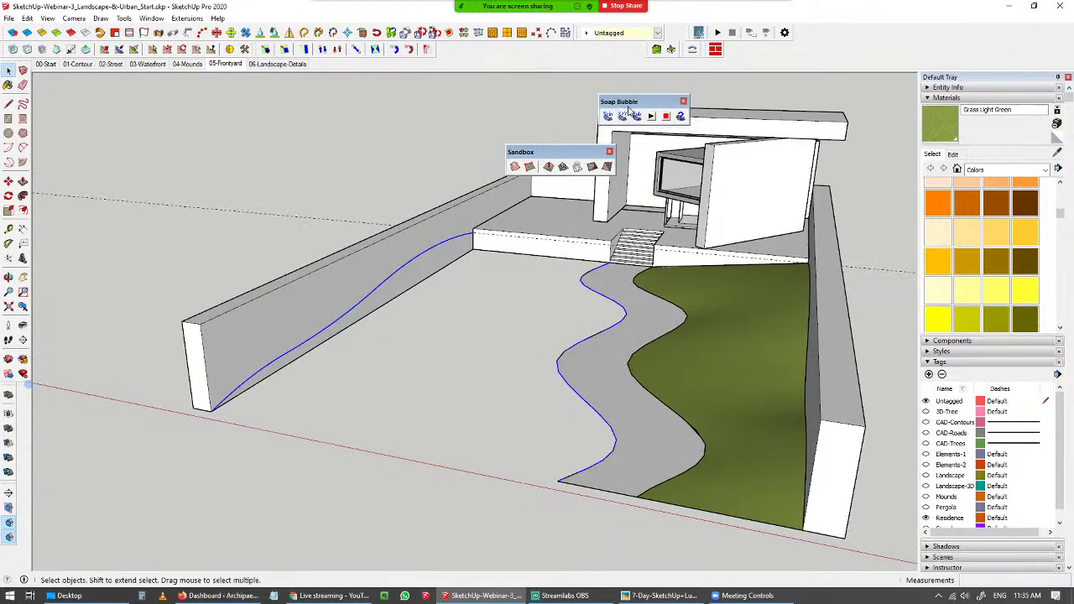
key(l)
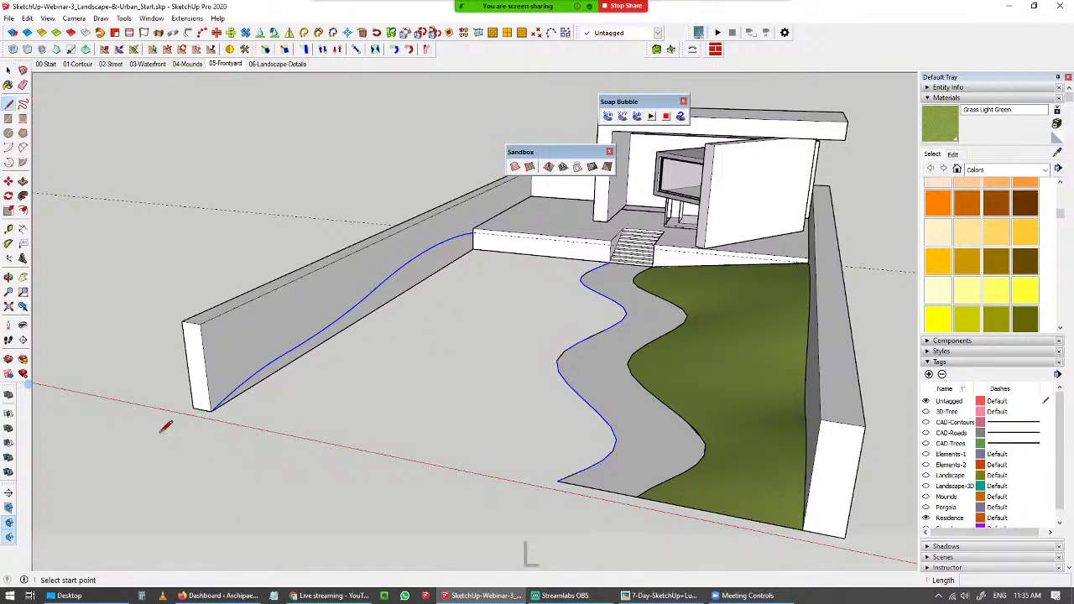
click(212, 410)
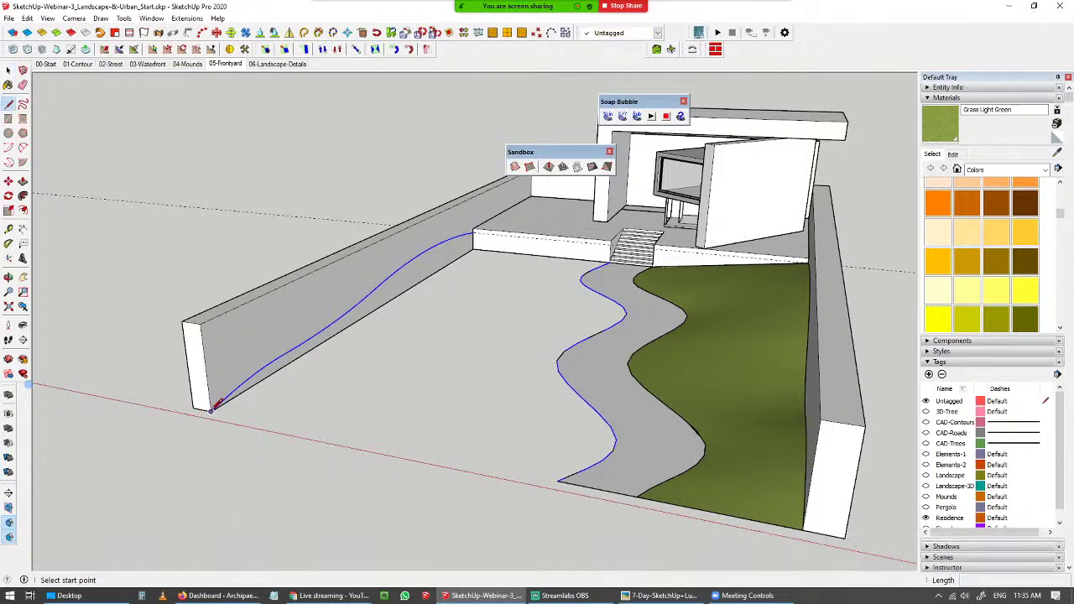
click(558, 481)
key(Escape)
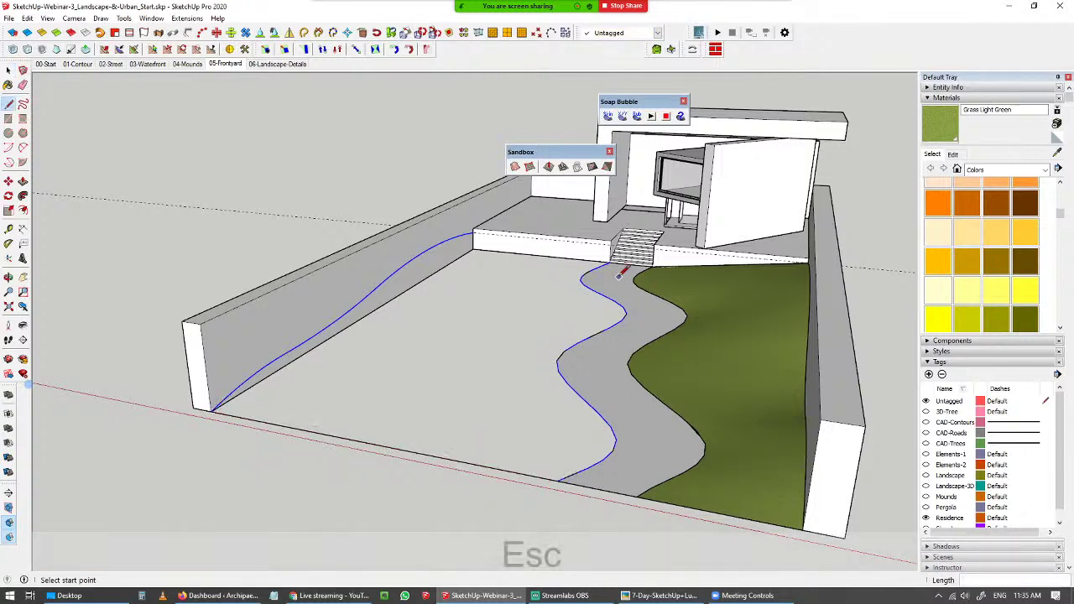
click(610, 263)
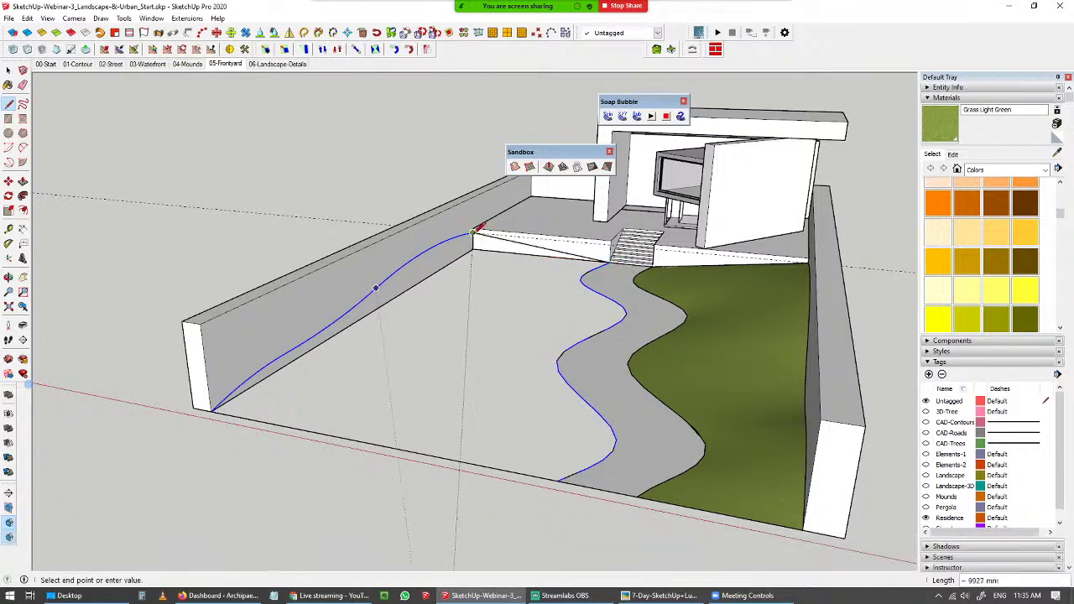
click(475, 232)
- Generate a Soap Skin with 10 divisions from the wall curve, path curve and two connecting lines
key(space)
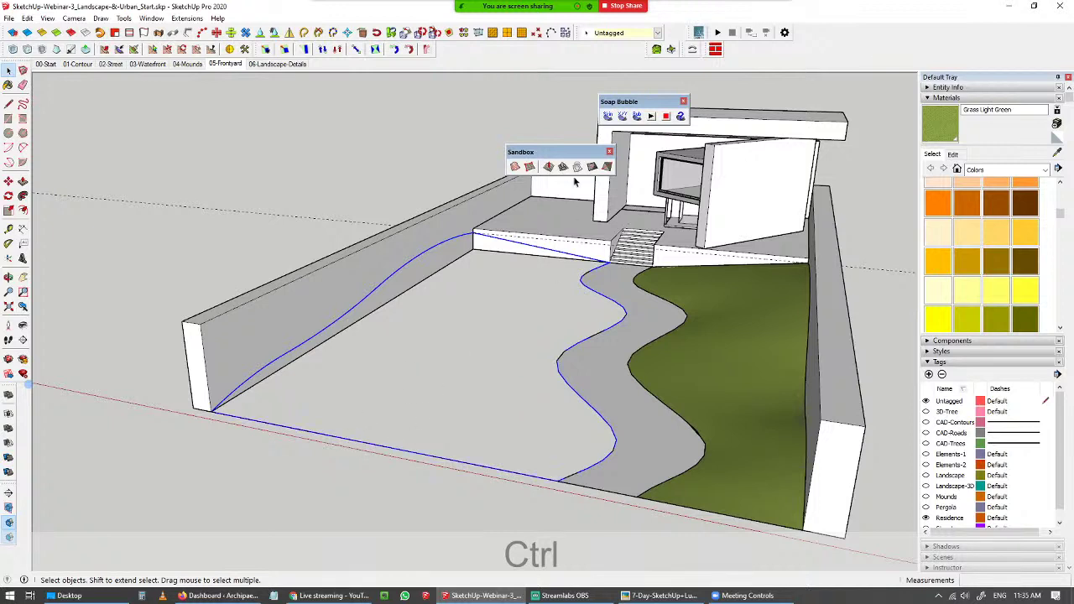
click(608, 118)
middle_drag(456, 288, 468, 305)
key(Return)
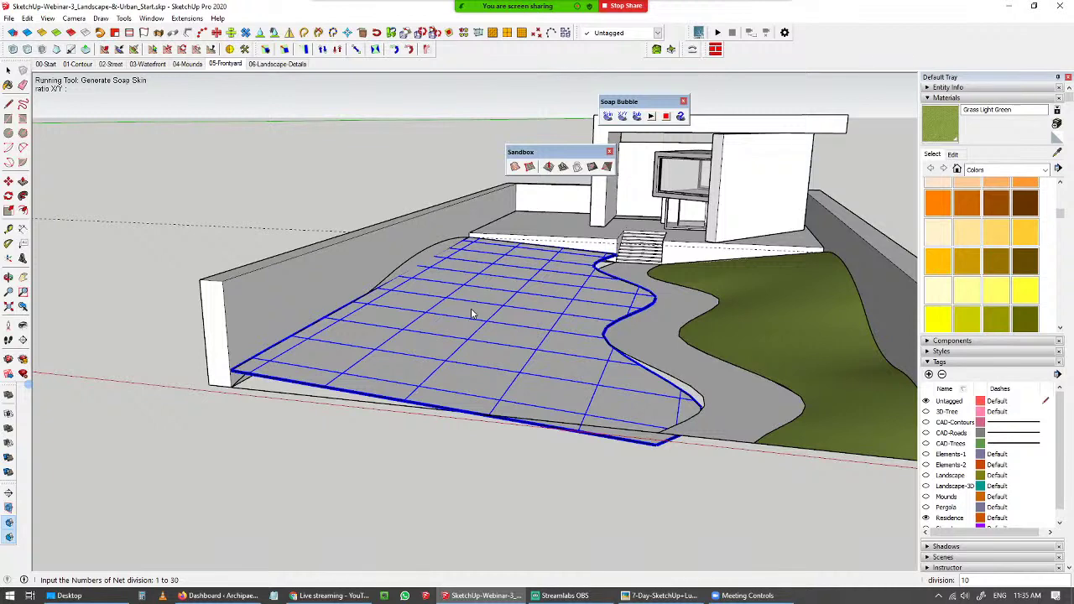
key(Return)
middle_drag(543, 310, 714, 312)
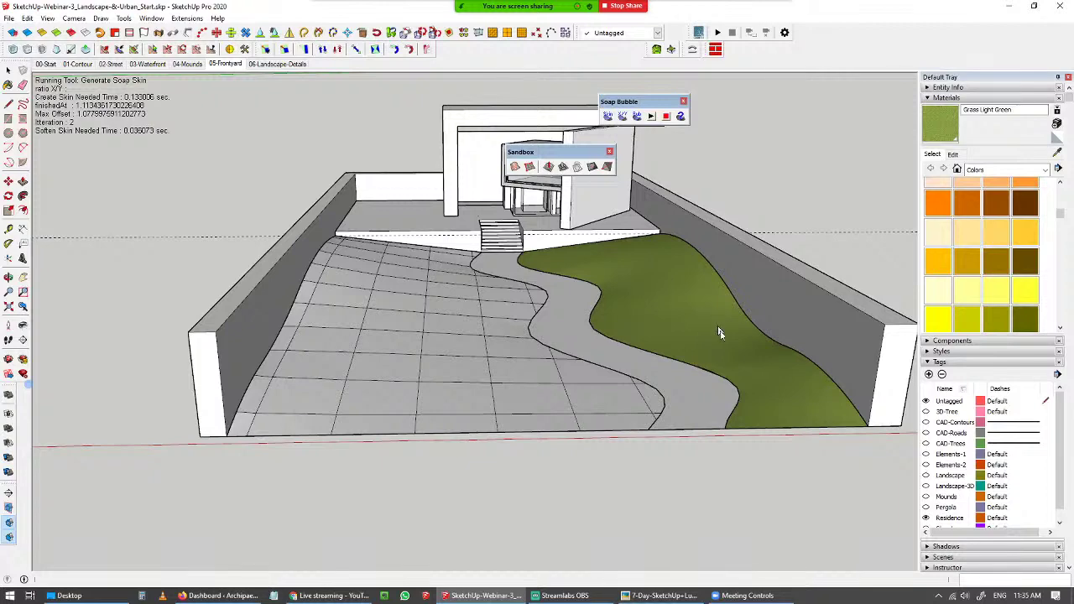
key(space)
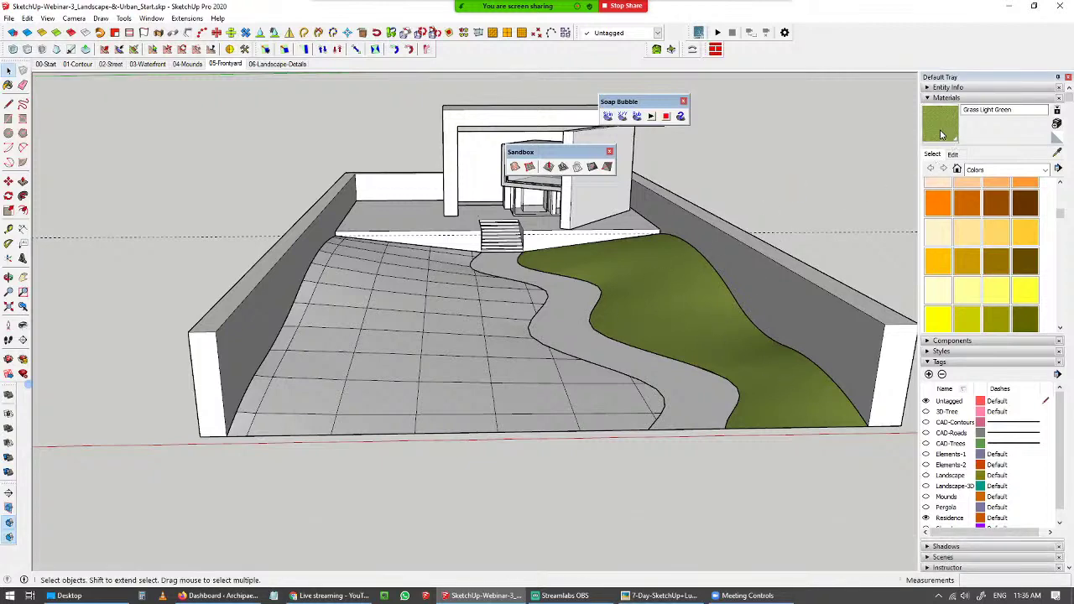
- Paint the left soap skin mound with Grass Light Green and select it
key(b)
click(468, 368)
mouse_move(517, 372)
middle_down()
mouse_move(487, 352)
mouse_move(580, 383)
middle_up()
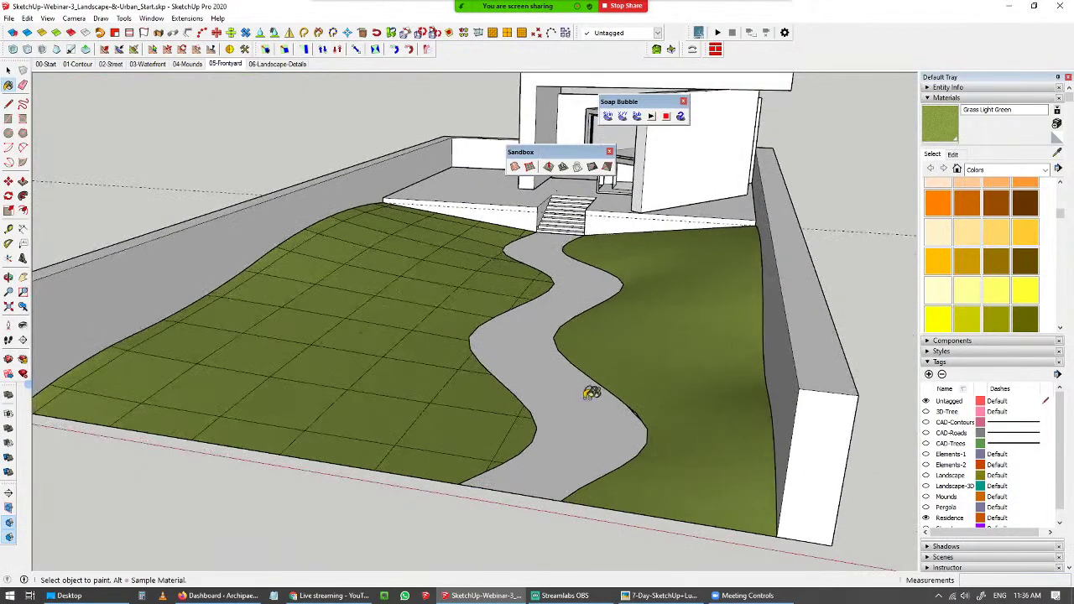
key(space)
click(580, 383)
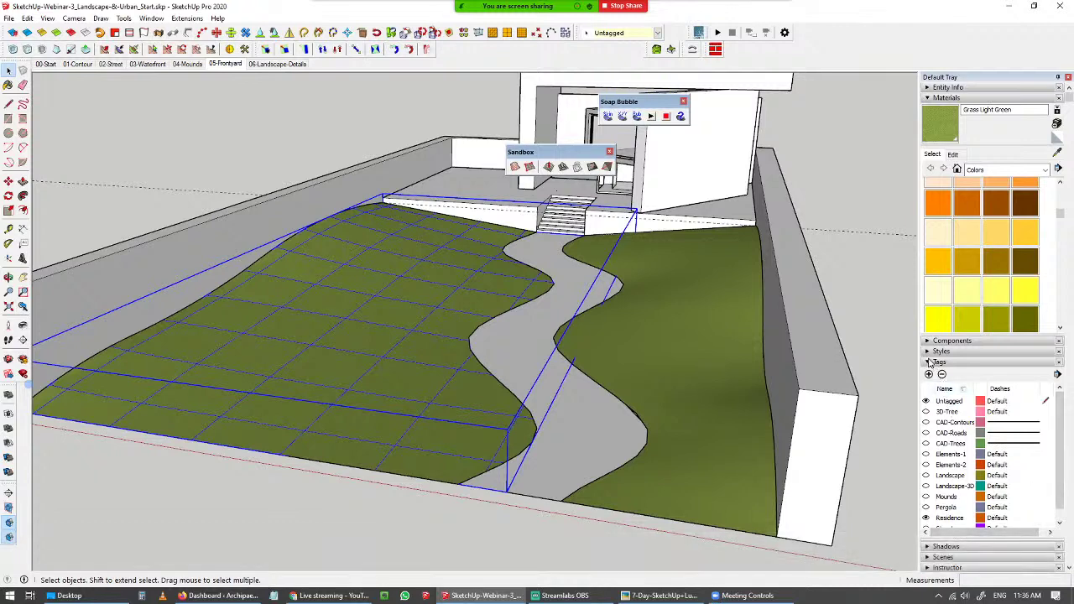
- Soften the left grass mound's grid edges with coplanar softening turned on, and compare it with the right mound
click(926, 363)
click(929, 467)
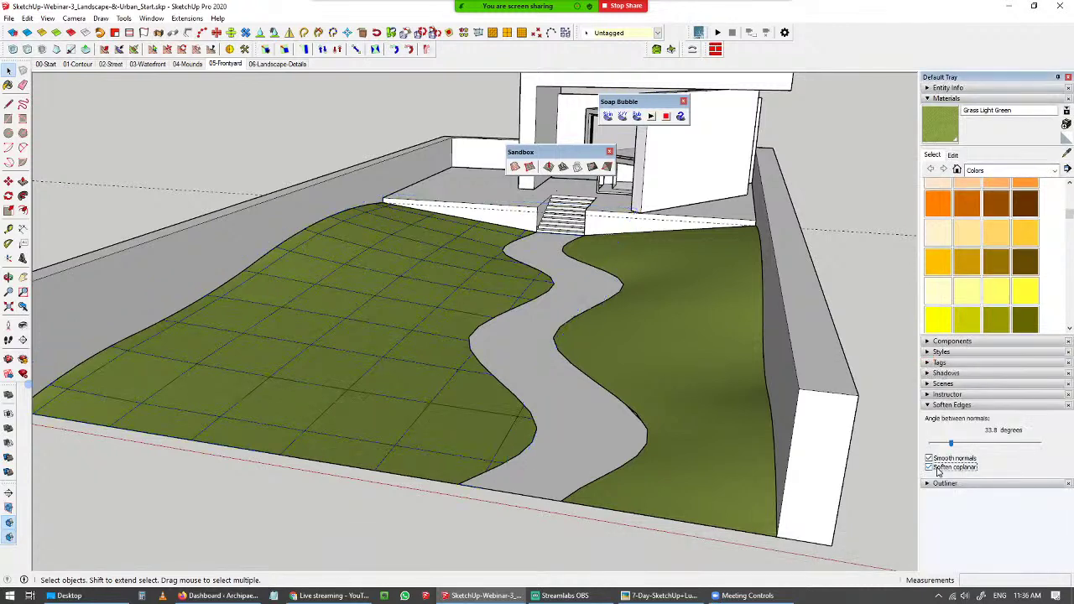
click(452, 326)
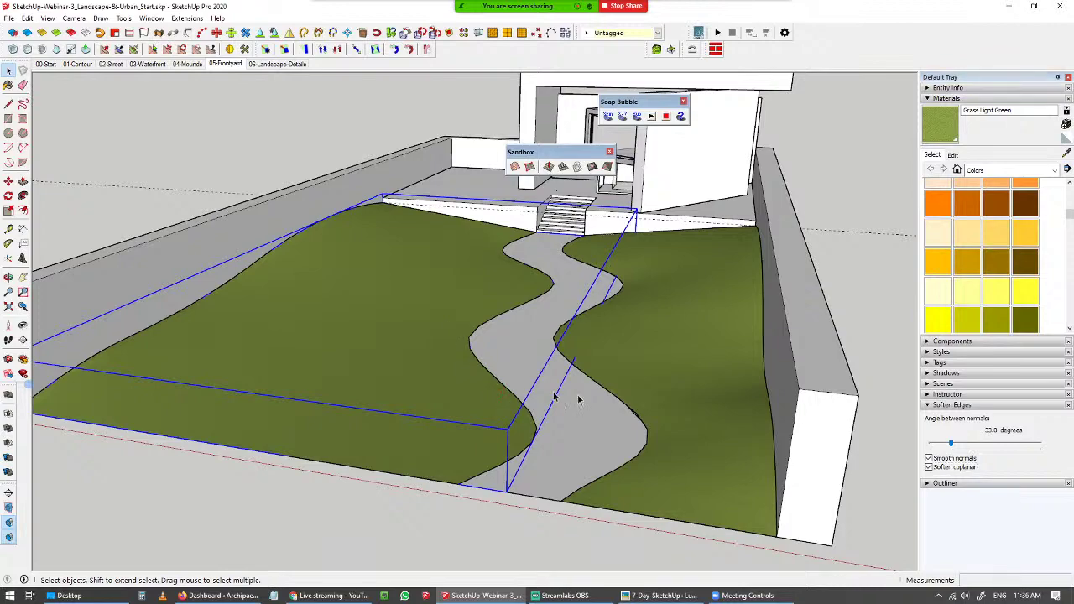
middle_drag(563, 391, 681, 398)
key(space)
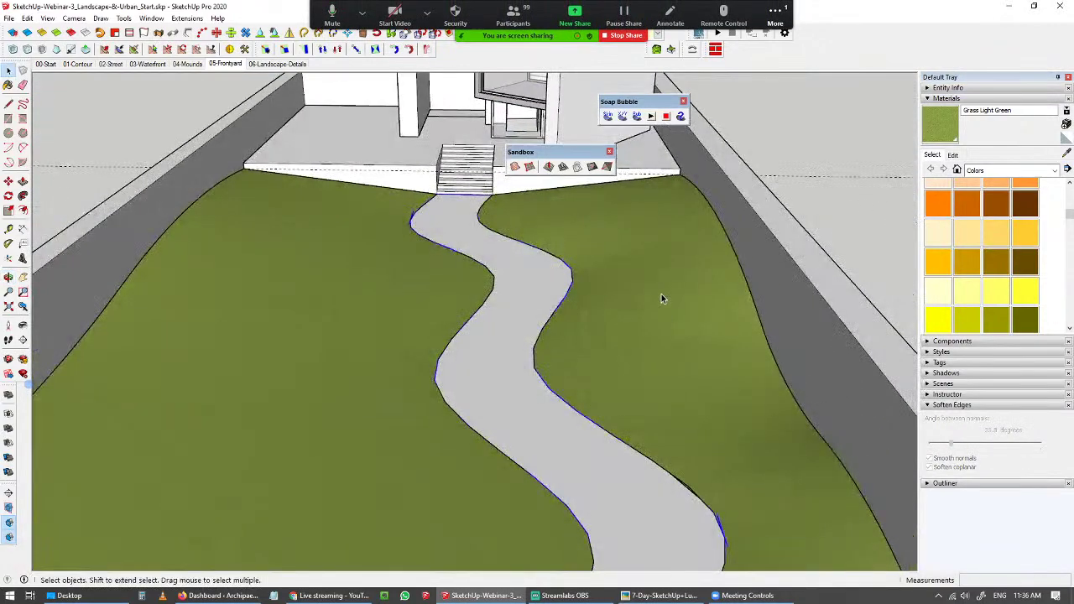
click(661, 294)
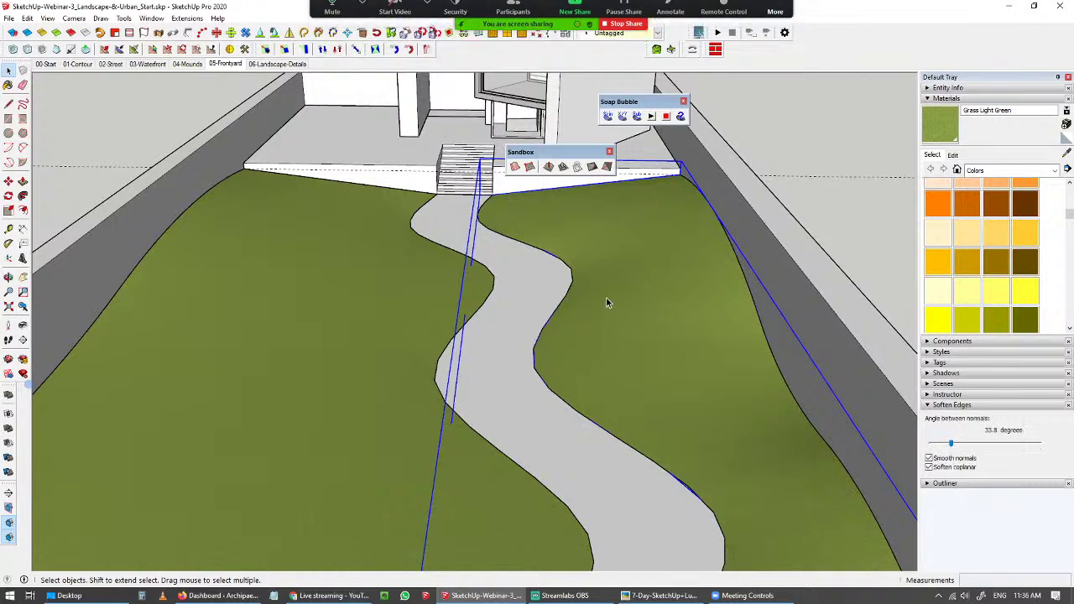
scroll(663, 326, down, 2)
middle_drag(663, 325, 575, 244)
click(405, 312)
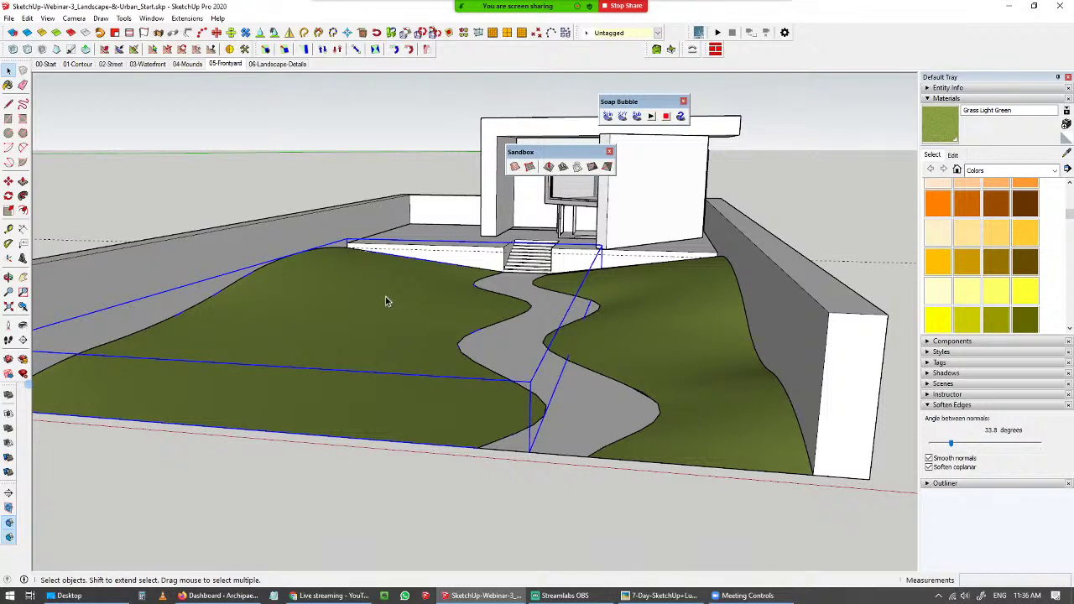
double_click(370, 308)
click(384, 303)
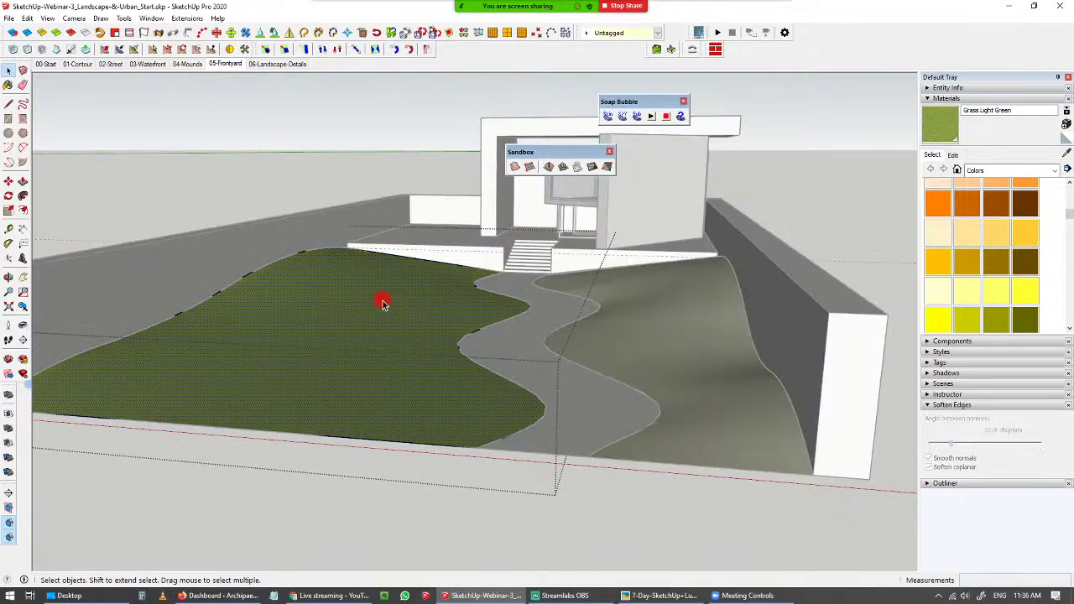
click(189, 510)
- Generate a Soap Bubble on the left mound, trying pressures of -10 and 10 and finishing with 5
click(340, 296)
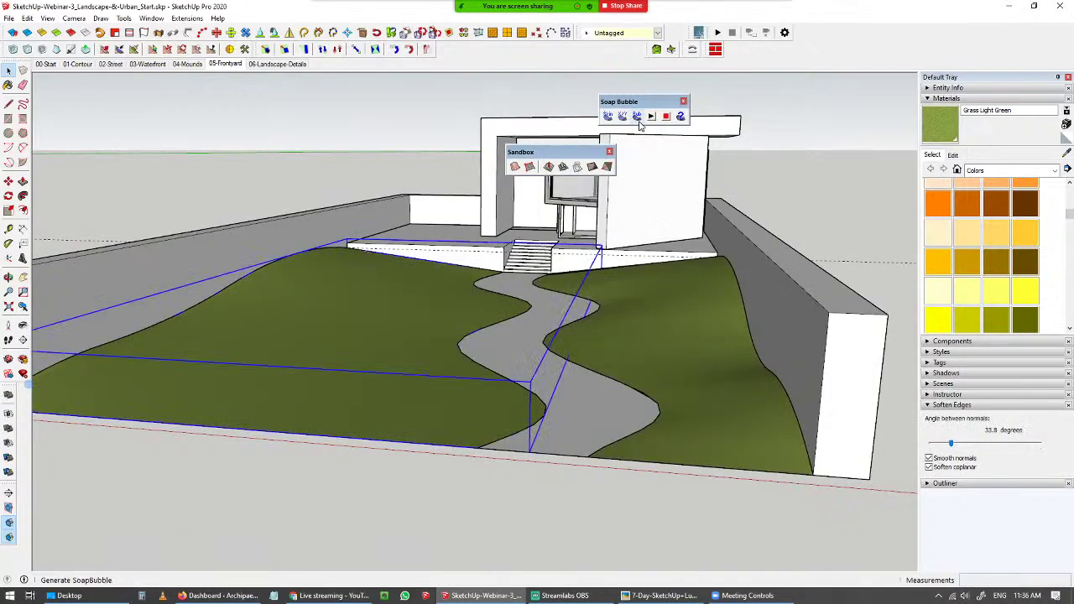
click(637, 117)
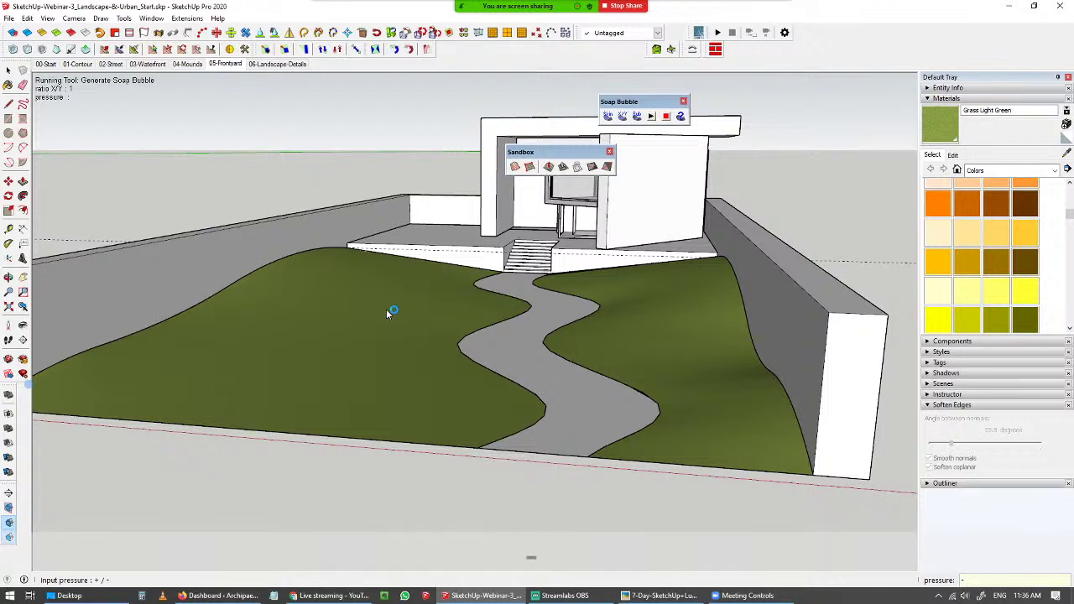
text(-10)
key(Return)
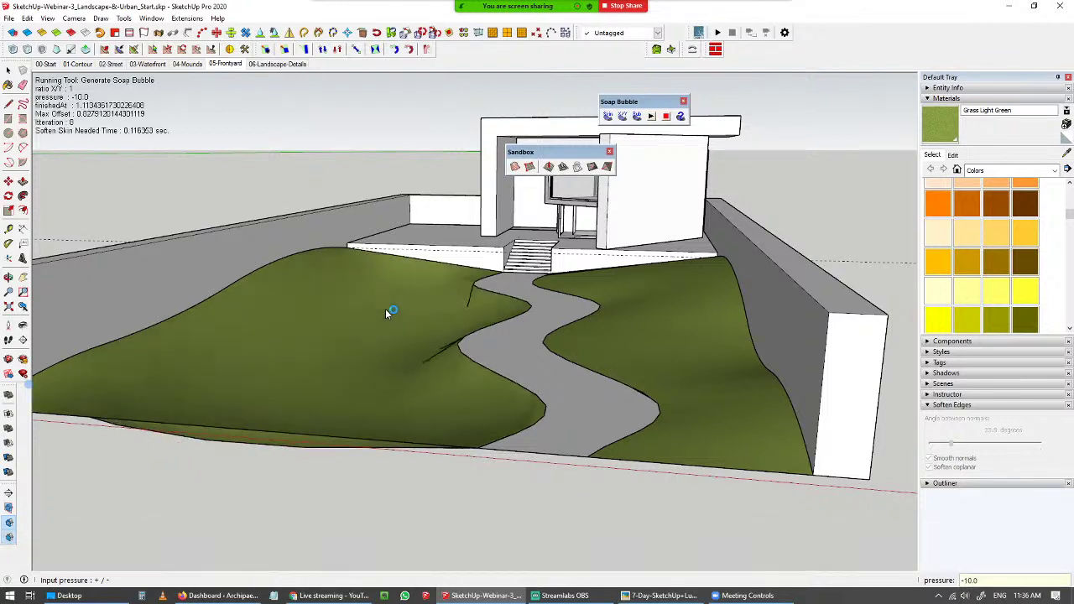
text(10)
key(Return)
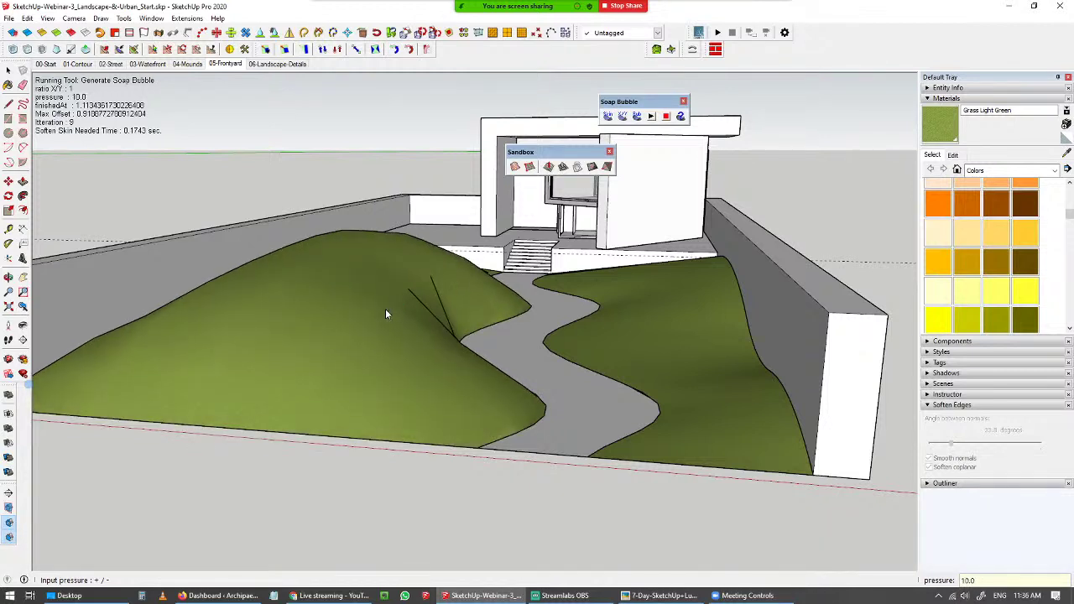
text(5)
middle_drag(386, 313, 413, 294)
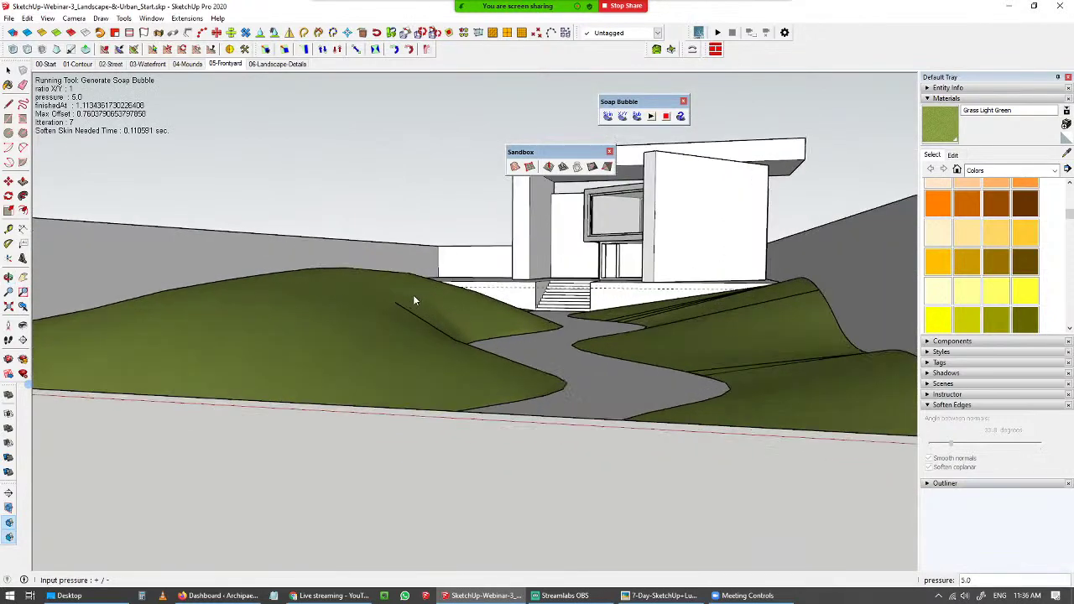
key(space)
- Examine the inflated left mound beside the curved path from several angles, ending in the 05-Frontyard scene with the Sandbox tools clear of the house
scroll(473, 384, up, 3)
middle_drag(474, 384, 486, 355)
middle_drag(335, 238, 451, 230)
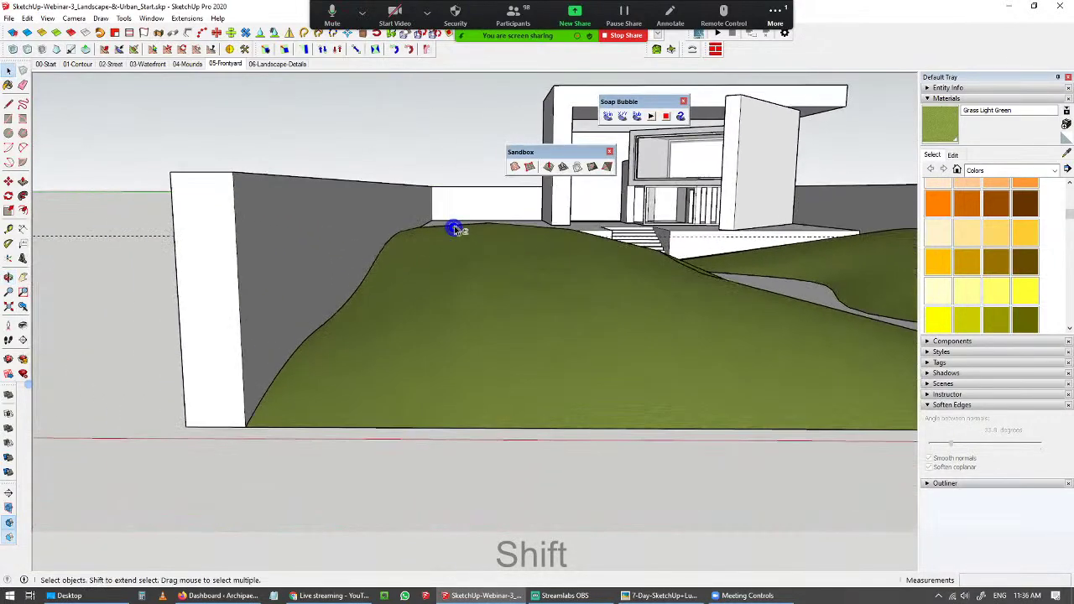
middle_drag(669, 307, 581, 306)
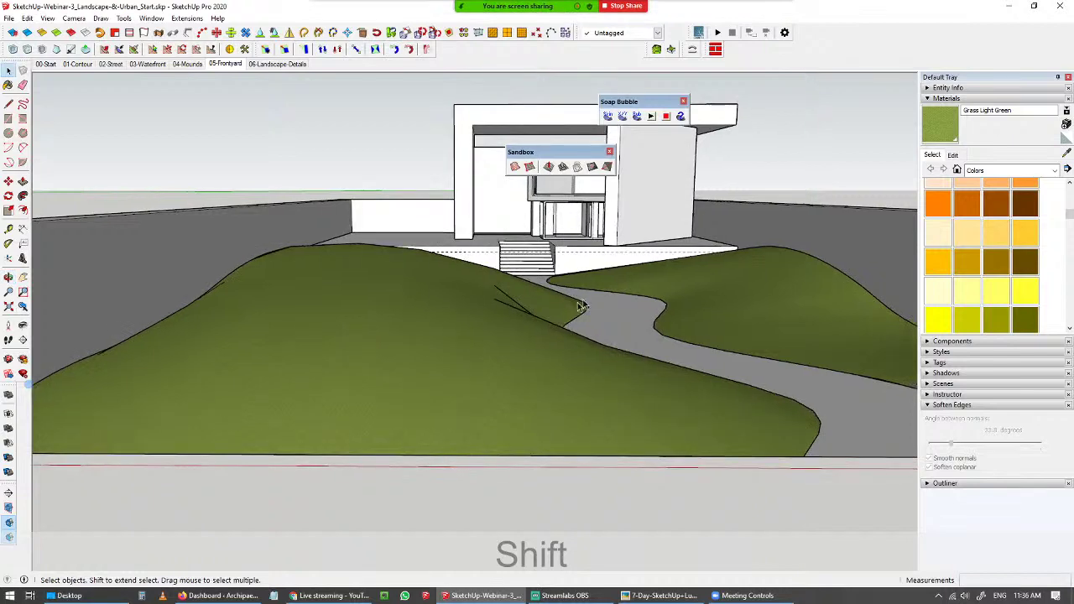
scroll(770, 475, down, 2)
shift+middle_drag(521, 460, 278, 483)
scroll(445, 386, down, 3)
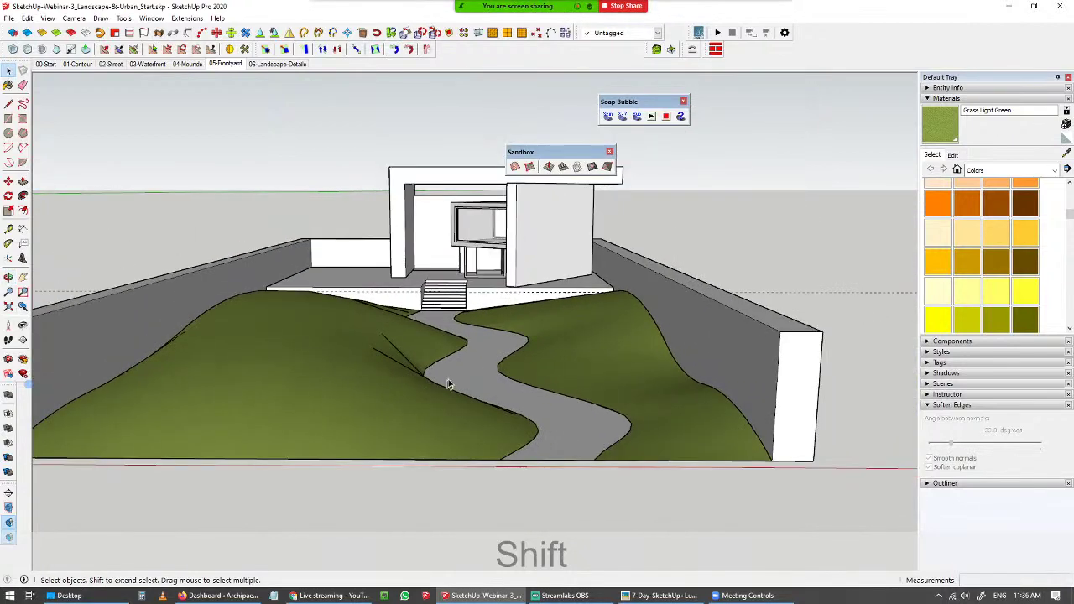
middle_drag(517, 408, 510, 427)
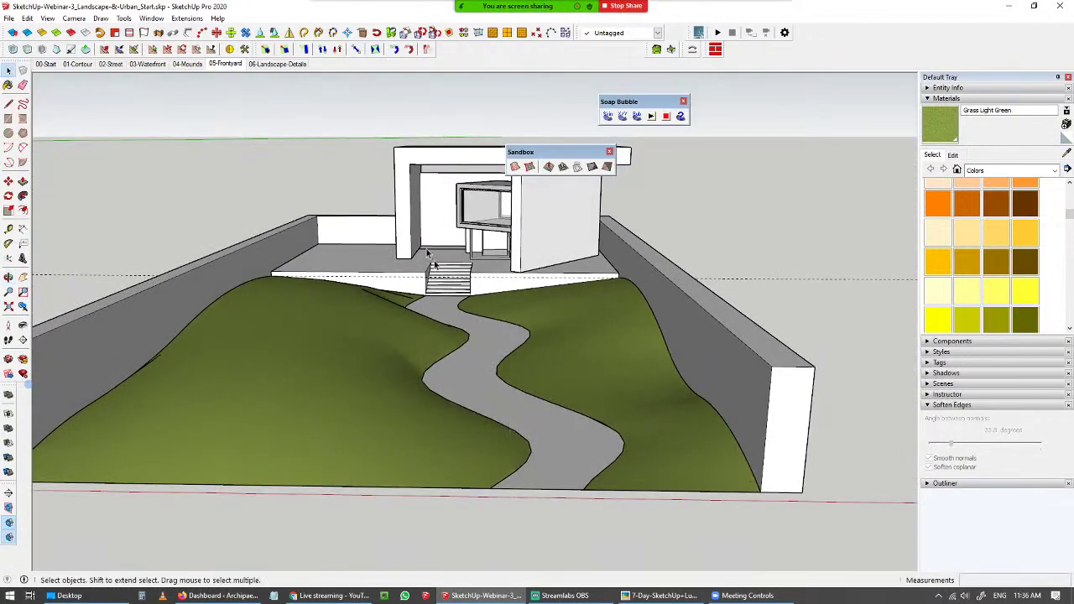
click(225, 64)
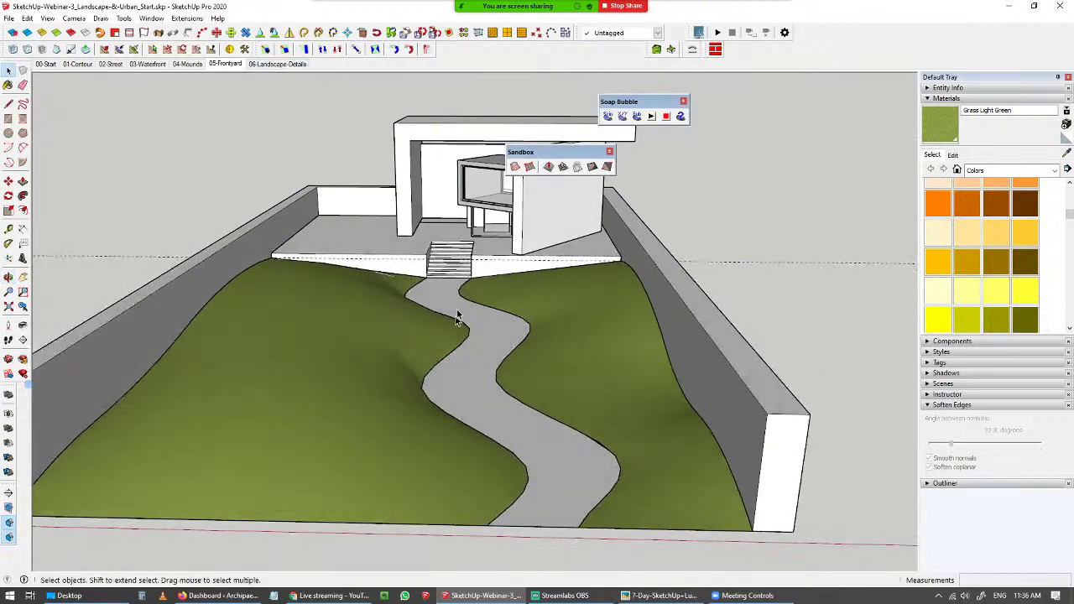
drag(570, 152, 704, 152)
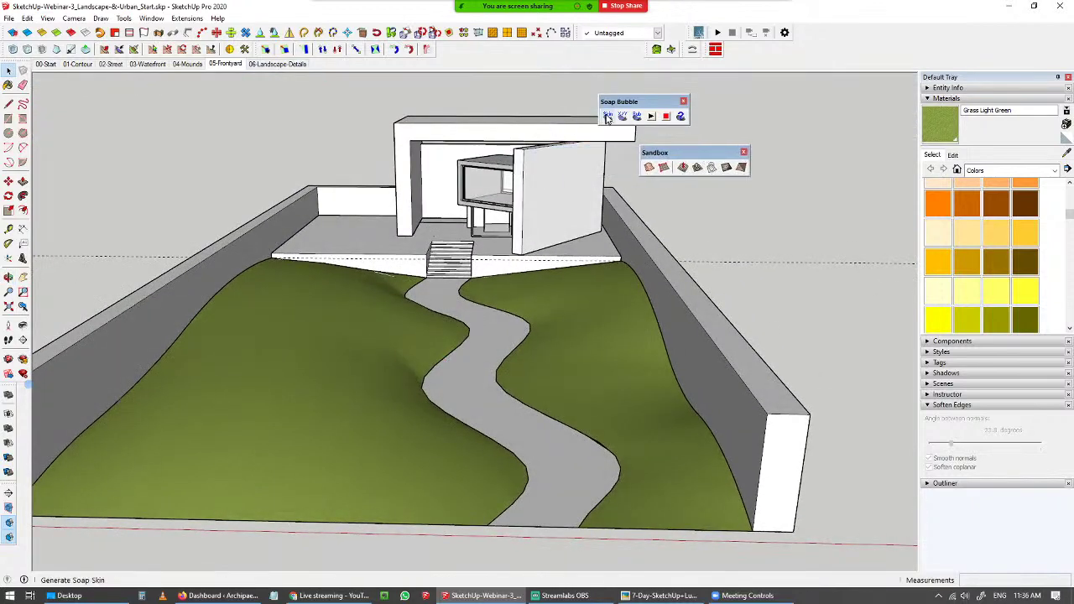
- Open the 06-Landscape-Details scene and find the group of boundary lines around the grass bed between the two small stairs
click(274, 66)
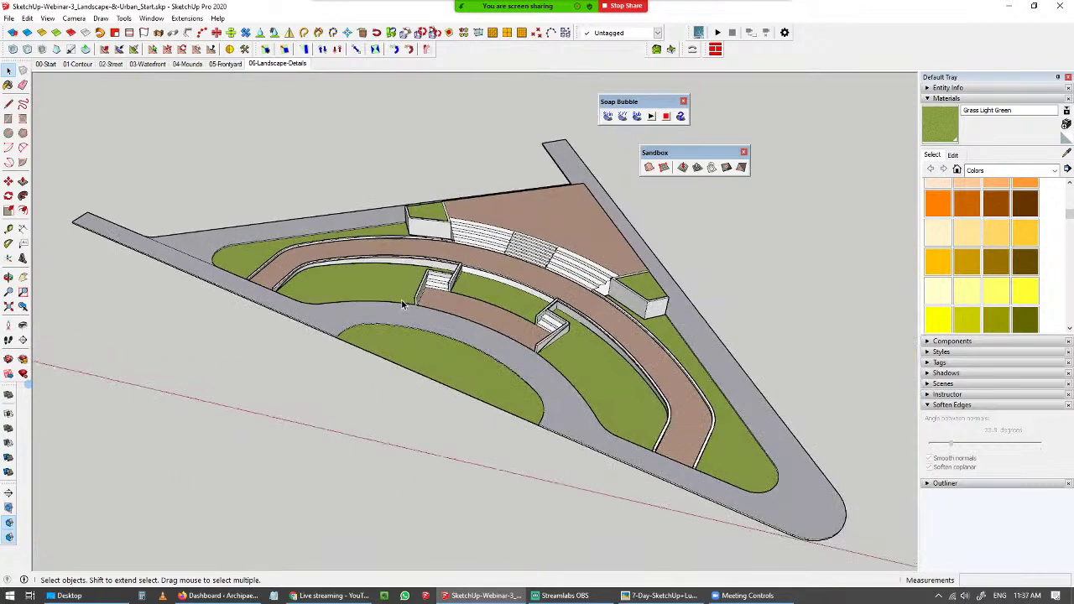
middle_drag(447, 293, 466, 262)
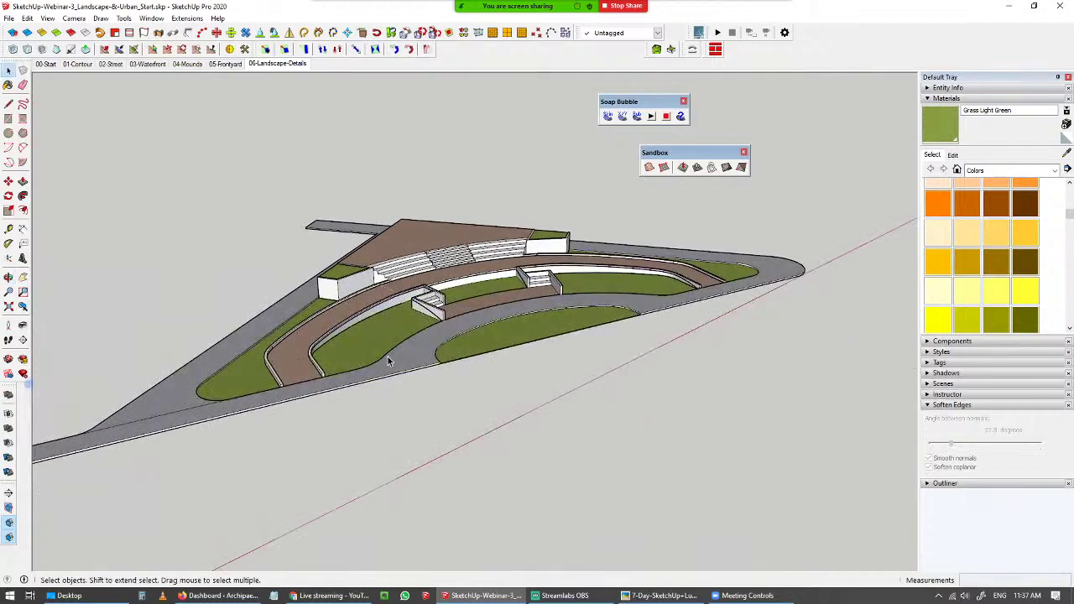
scroll(403, 348, up, 5)
middle_drag(428, 318, 486, 297)
shift+middle_drag(564, 298, 432, 351)
scroll(599, 271, up, 5)
middle_drag(600, 271, 409, 213)
click(408, 212)
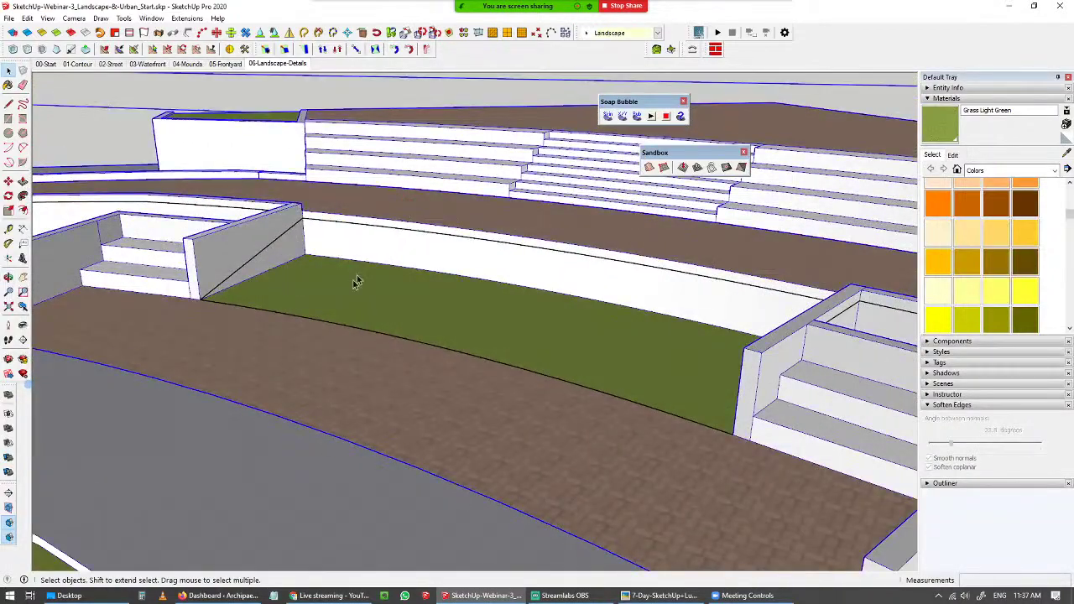
middle_drag(298, 361, 722, 243)
double_click(378, 288)
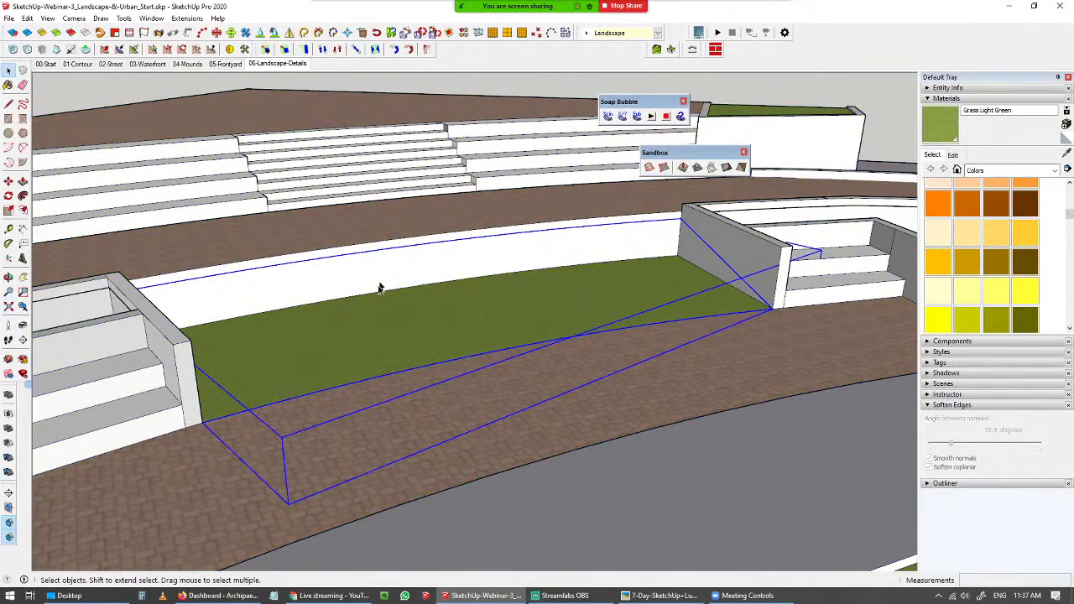
middle_drag(497, 282, 353, 283)
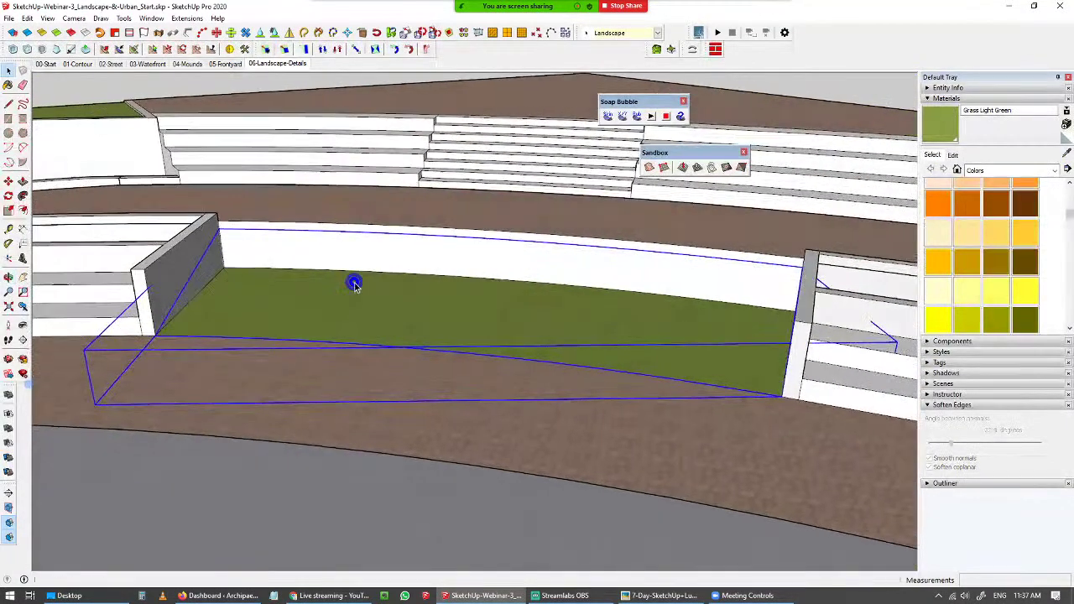
middle_drag(414, 264, 450, 268)
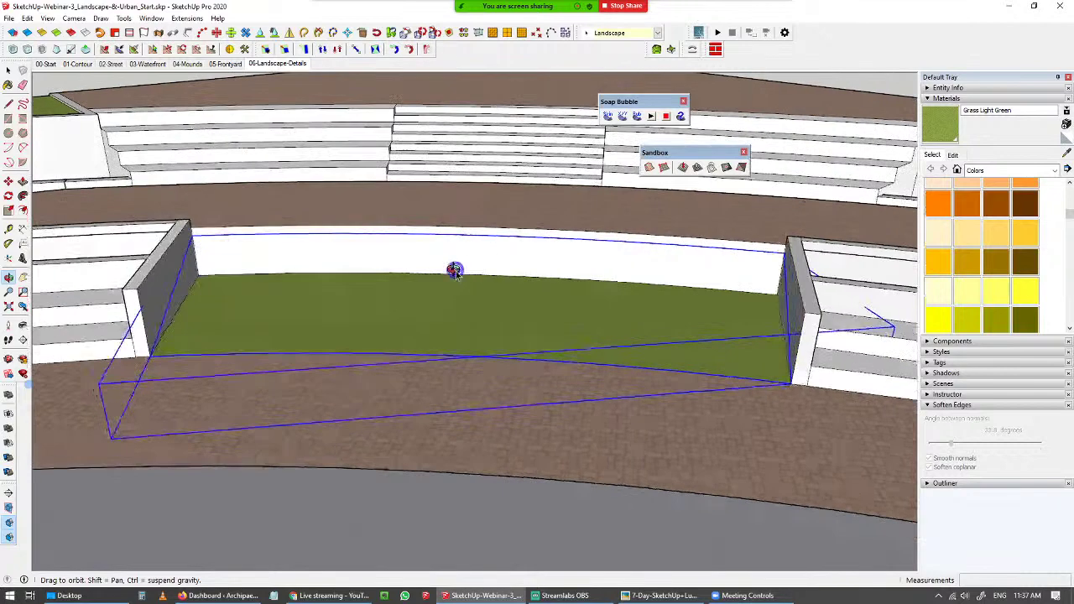
click(482, 231)
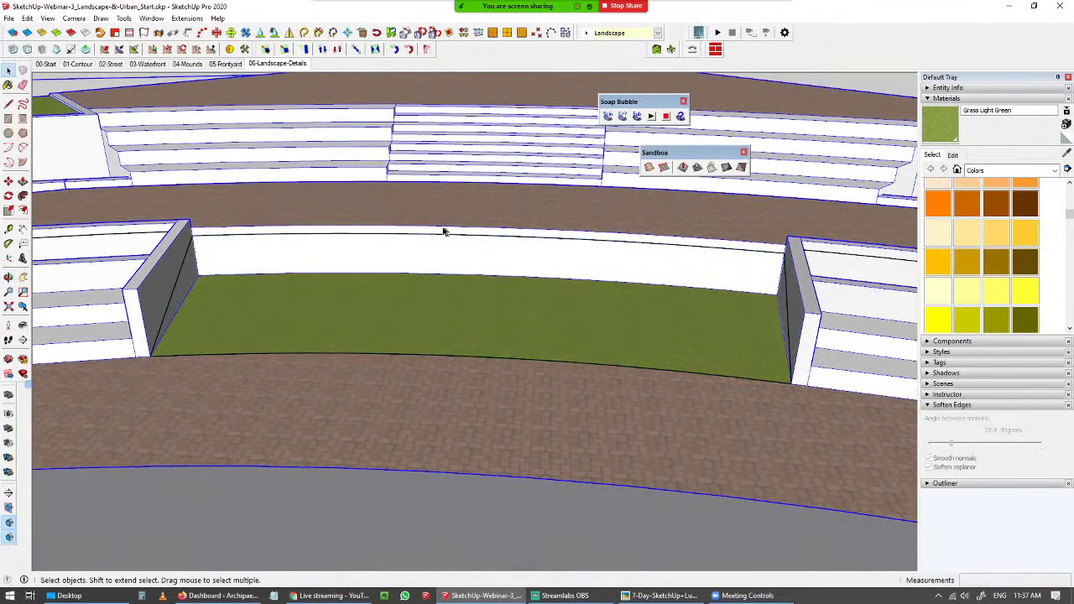
- Inside the boundary line group, generate a Soap Skin with 10 divisions from the two curves and two sloping lines
double_click(521, 241)
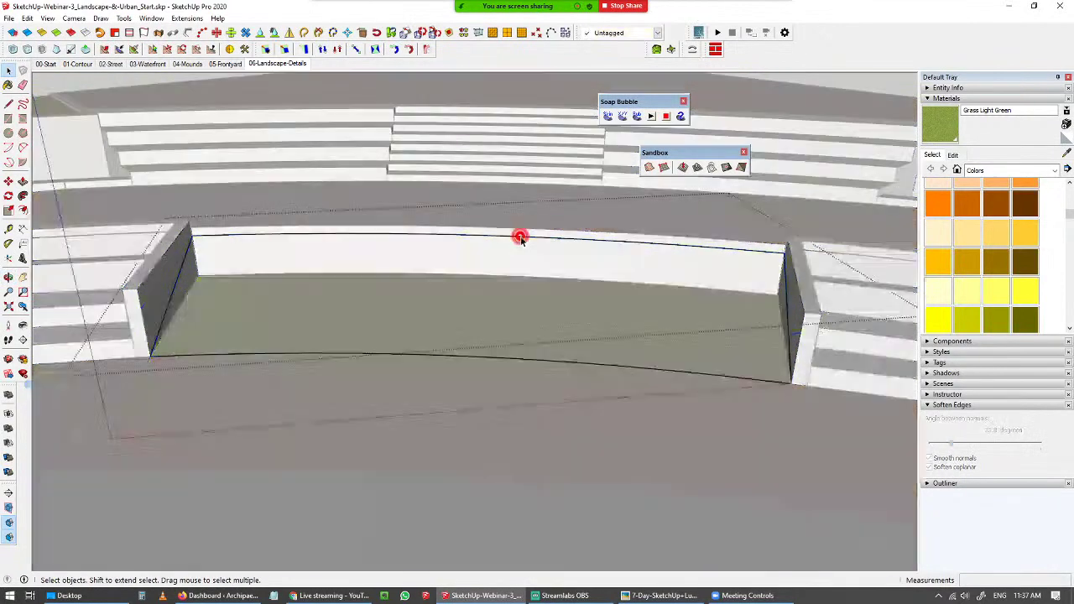
middle_drag(520, 235, 237, 274)
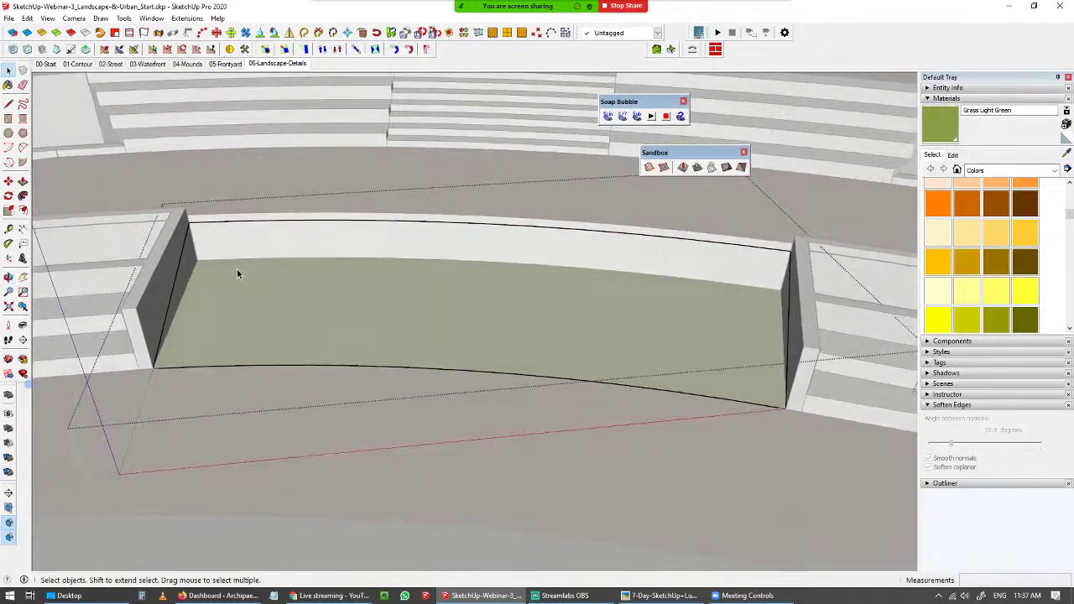
drag(100, 198, 820, 476)
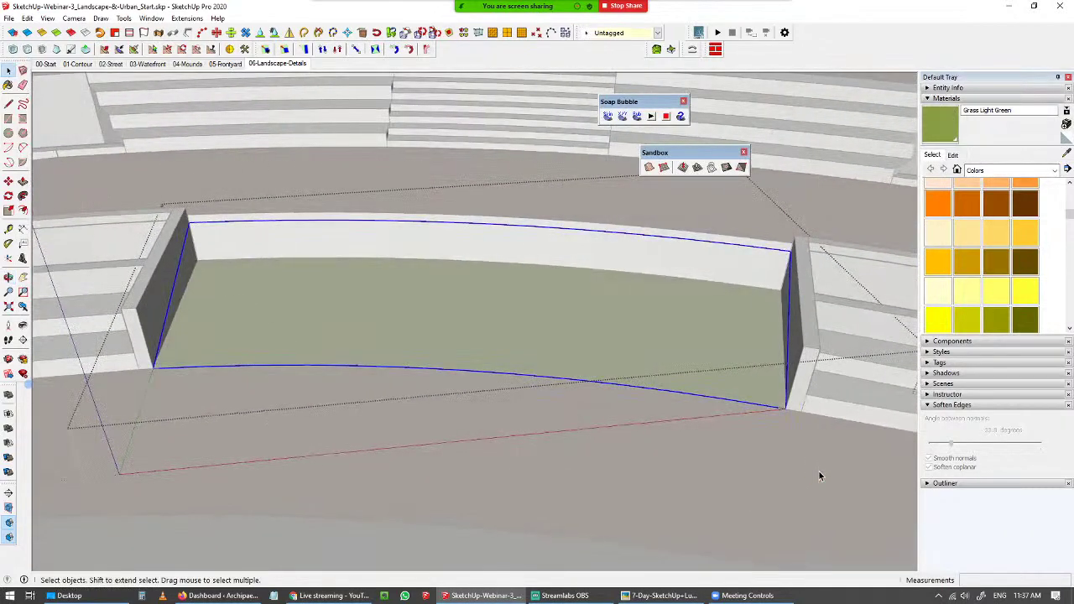
click(608, 117)
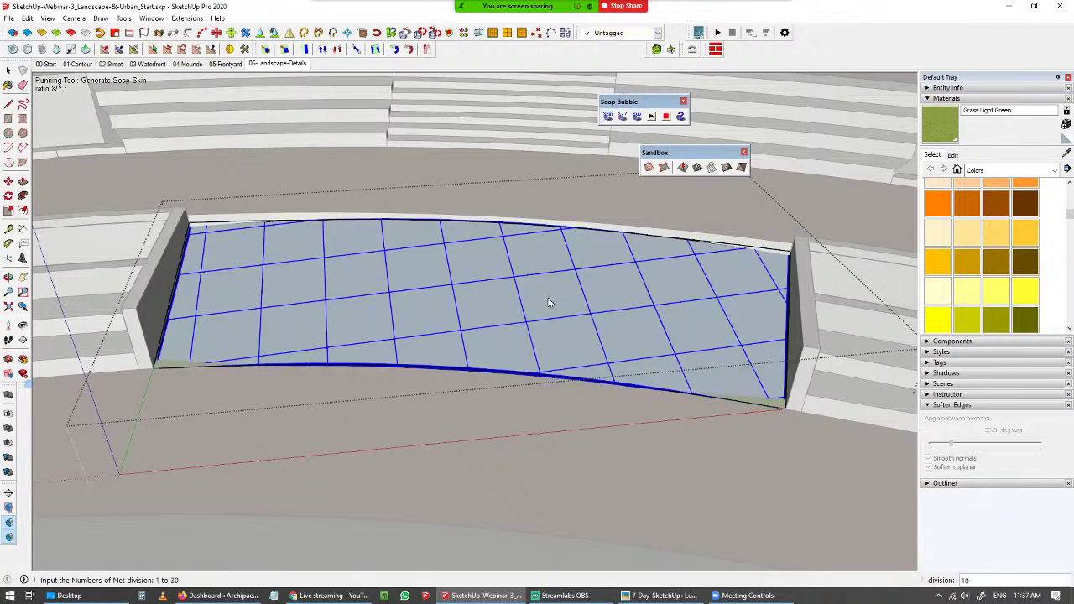
key(Return)
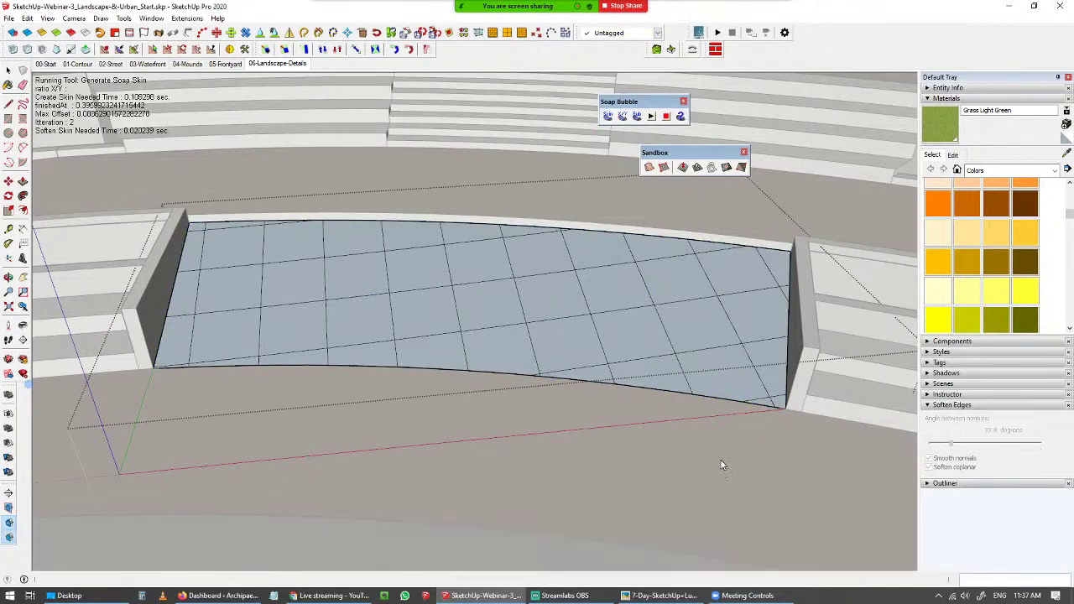
key(space)
- Generate a Soap Bubble with a pressure of -10 on the new soap skin between the stair walls
click(600, 314)
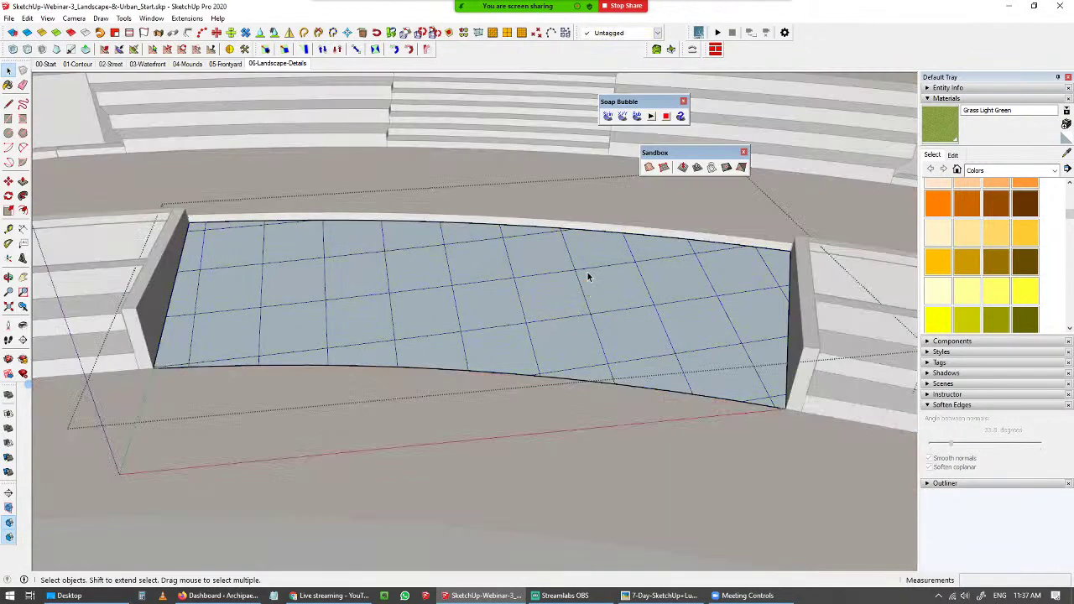
triple_click(588, 277)
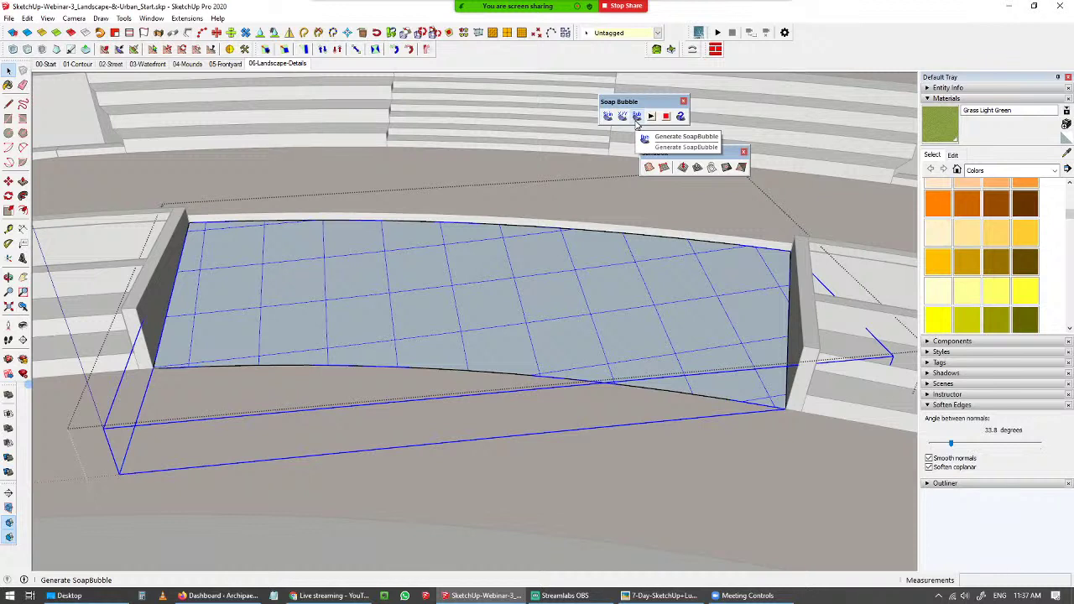
click(637, 117)
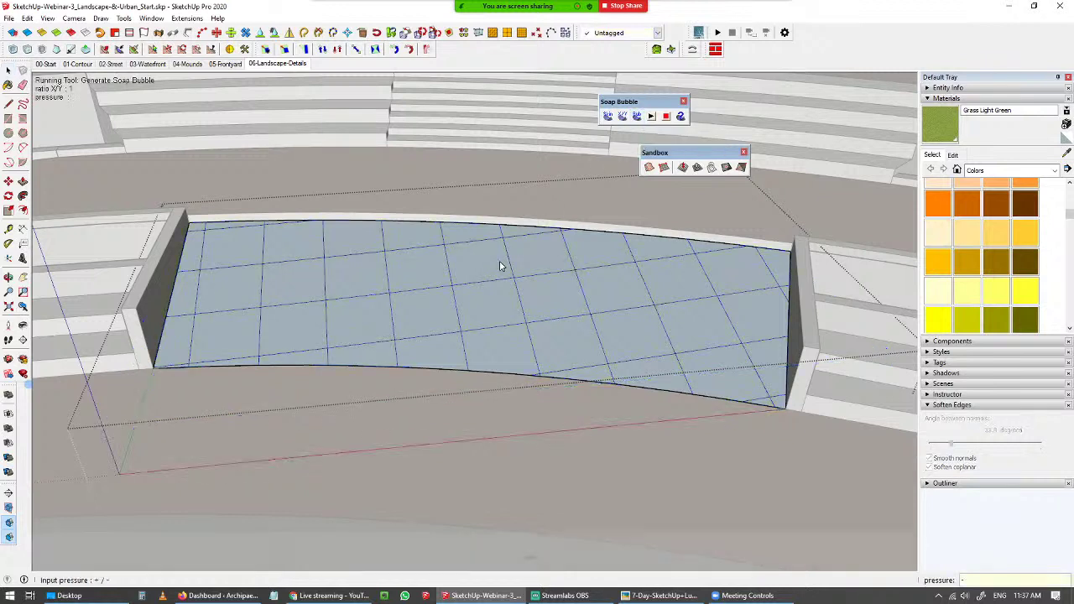
text(-10)
key(Return)
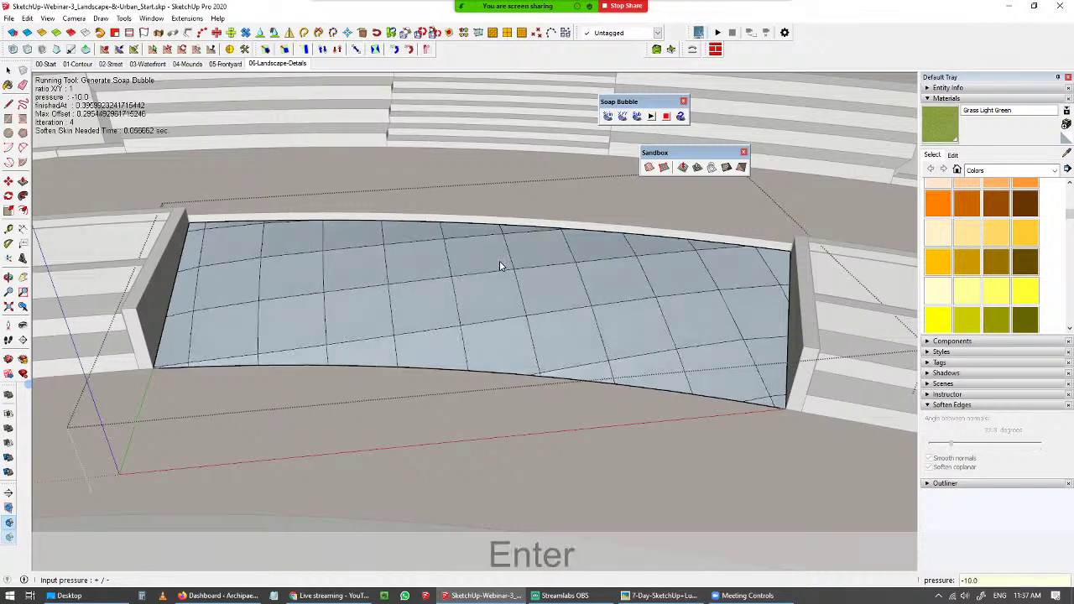
middle_drag(553, 417, 752, 360)
key(Return)
key(space)
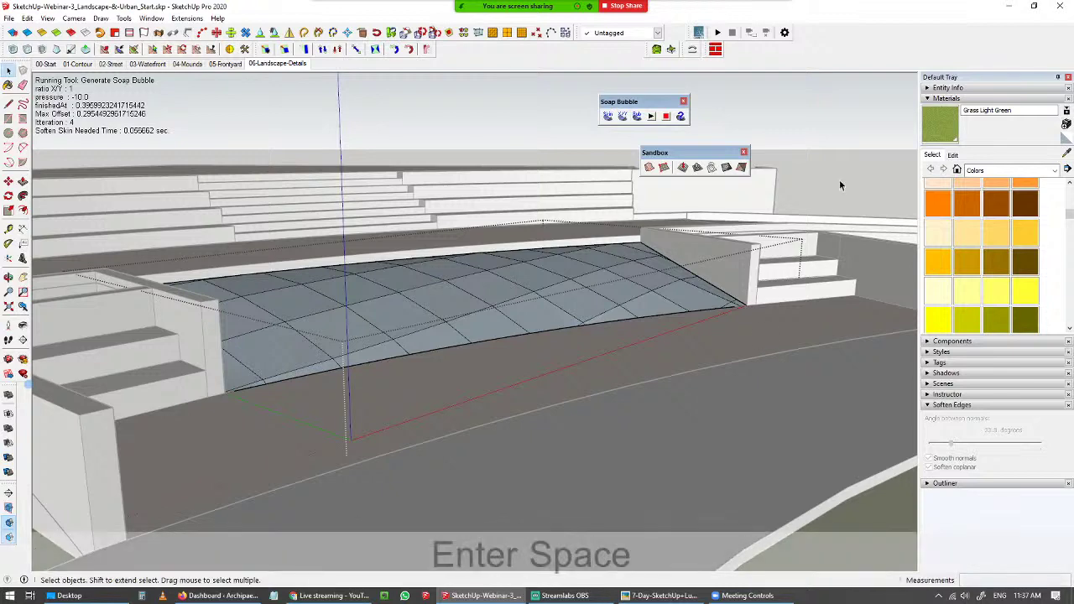
- Paint the bulged soap skin between the stair walls with Grass Light Green
key(b)
click(544, 285)
scroll(545, 284, down, 2)
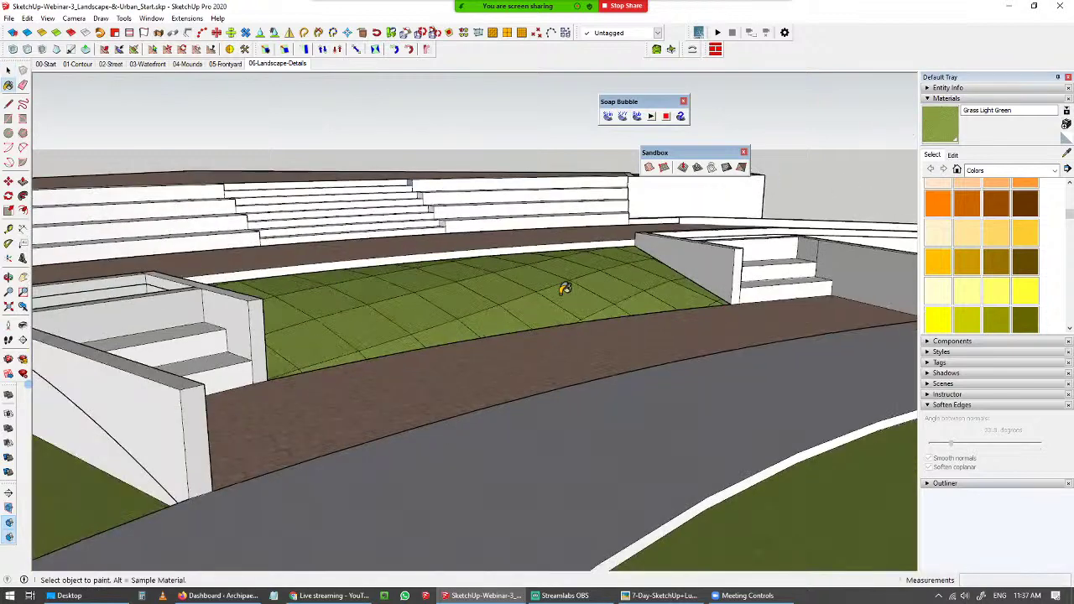
- Soften the coplanar edges of the bulged grass surface between the stair walls, then leave its group
key(space)
click(555, 282)
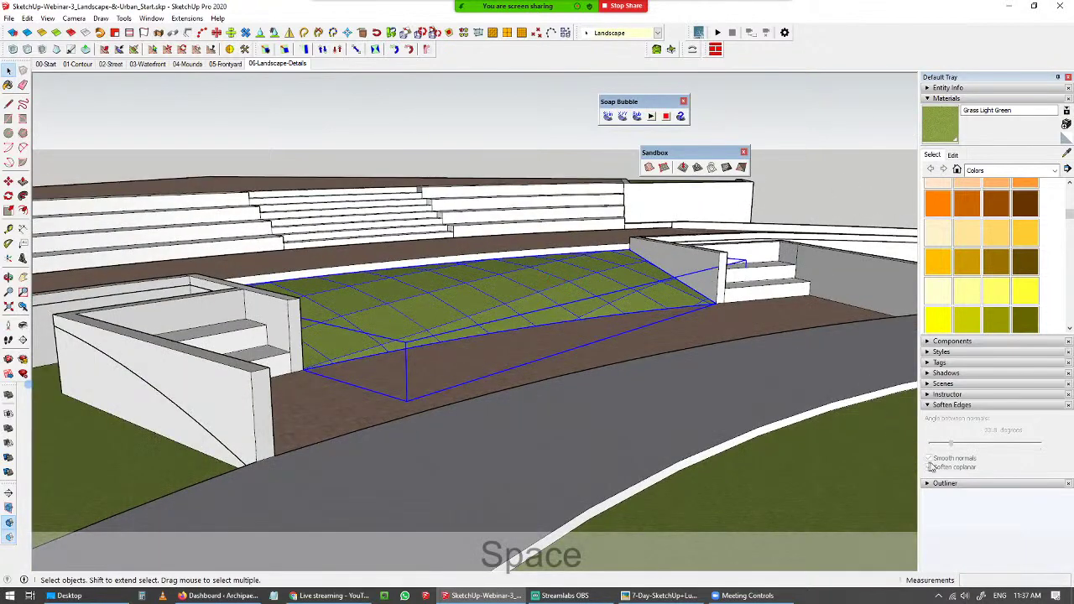
double_click(558, 278)
click(590, 280)
click(930, 467)
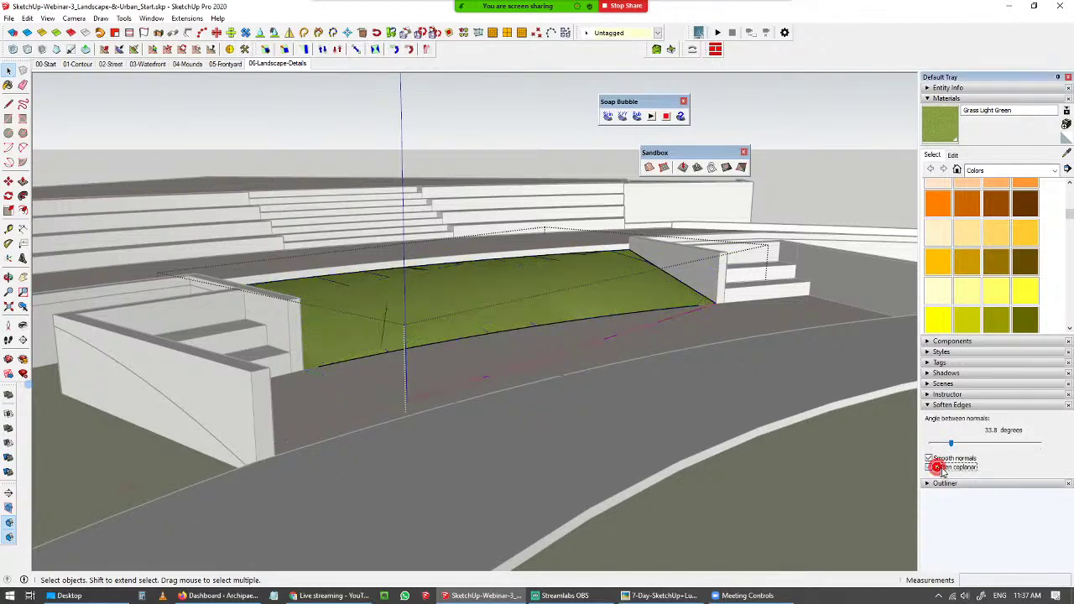
middle_drag(437, 374, 534, 367)
scroll(412, 355, down, 3)
key(space)
click(432, 170)
- Open the boundary group of the large curved grass bed, select its outline and isolate it from the rest of the model
shift+middle_drag(408, 305, 575, 266)
scroll(610, 332, up, 2)
double_click(673, 328)
click(673, 327)
scroll(630, 341, down, 3)
mouse_move(505, 266)
middle_down()
mouse_move(520, 432)
mouse_move(844, 400)
mouse_move(868, 388)
mouse_move(420, 337)
mouse_move(532, 360)
middle_up()
key(j)
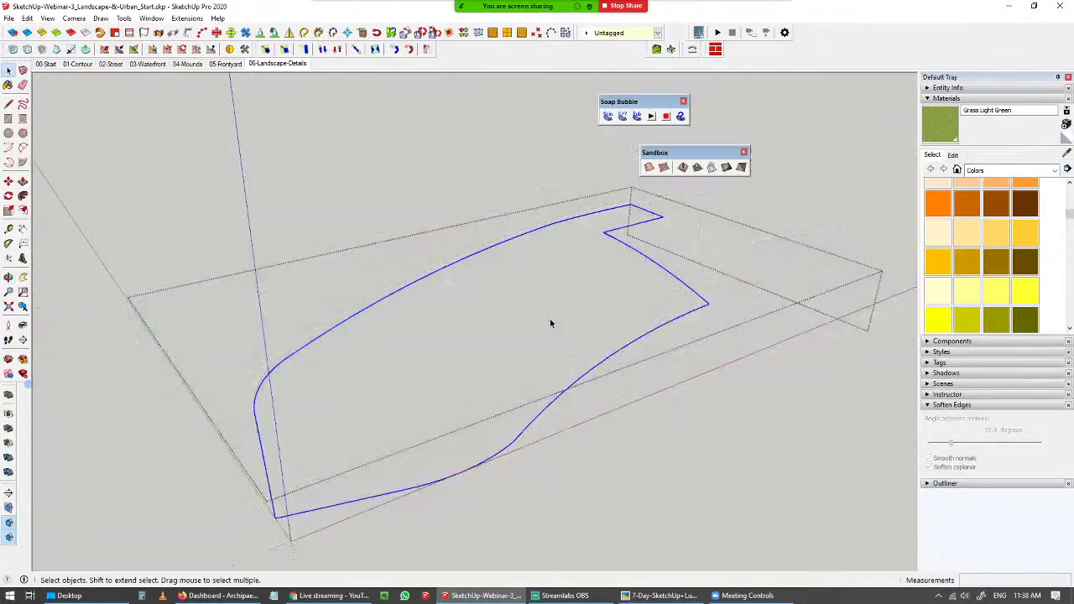
mouse_move(549, 321)
middle_down()
mouse_move(590, 281)
mouse_move(742, 234)
mouse_move(772, 240)
mouse_move(806, 186)
mouse_move(475, 322)
mouse_move(528, 307)
mouse_move(566, 338)
mouse_move(416, 422)
mouse_move(485, 352)
mouse_move(417, 357)
mouse_move(492, 295)
middle_up()
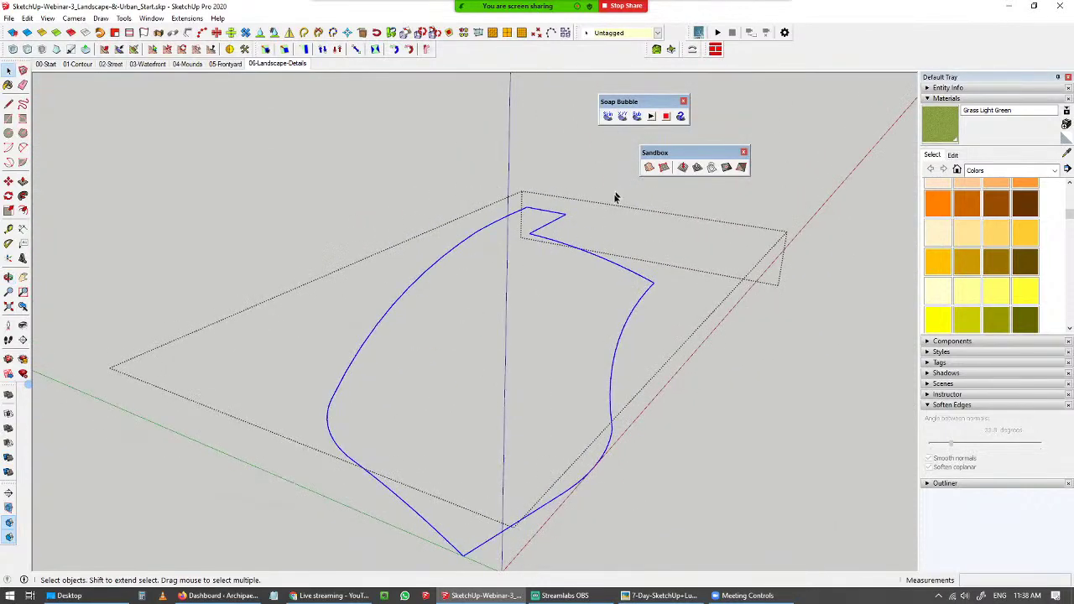
mouse_move(614, 198)
middle_down()
mouse_move(508, 297)
mouse_move(420, 348)
mouse_move(470, 335)
mouse_move(487, 347)
mouse_move(695, 263)
middle_up()
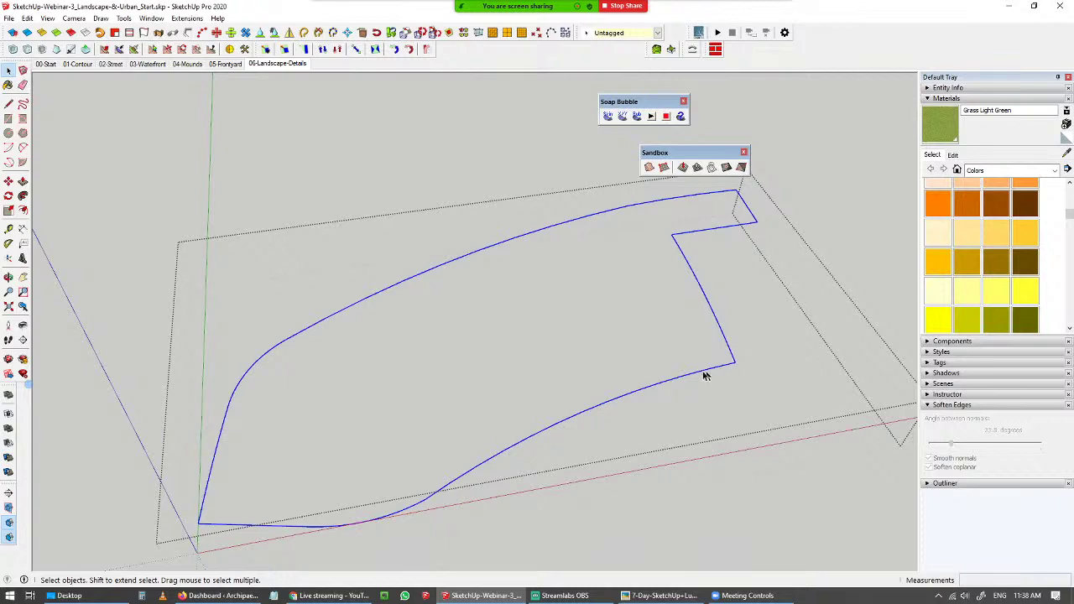
mouse_move(363, 534)
middle_down()
mouse_move(431, 379)
mouse_move(470, 339)
mouse_move(538, 320)
middle_up()
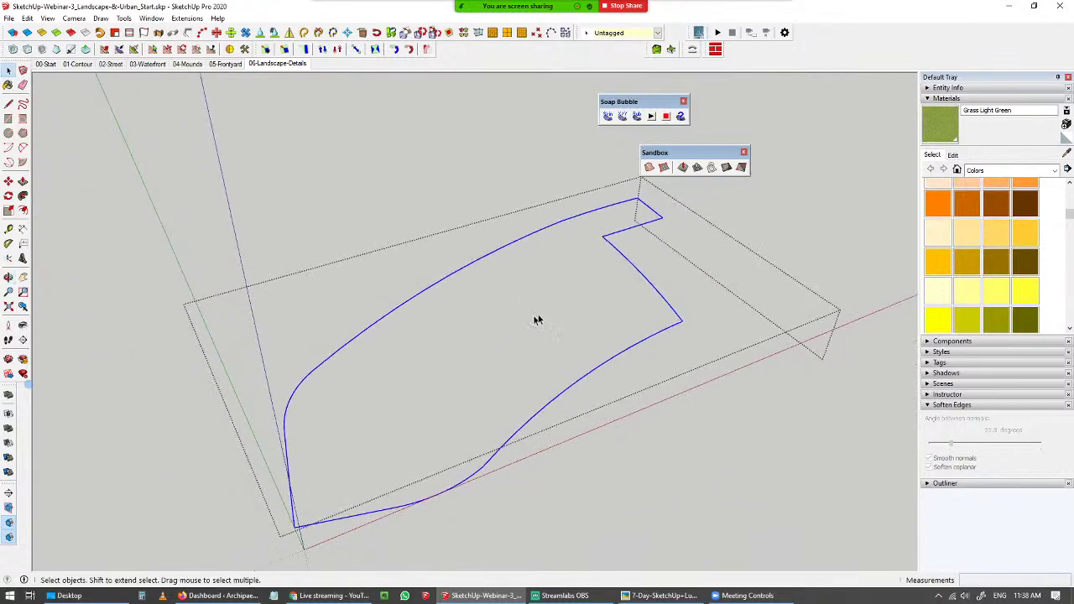
- Generate a Soap Skin with 10 divisions from the selected outline of the curved grass bed
click(607, 118)
middle_drag(503, 352, 626, 229)
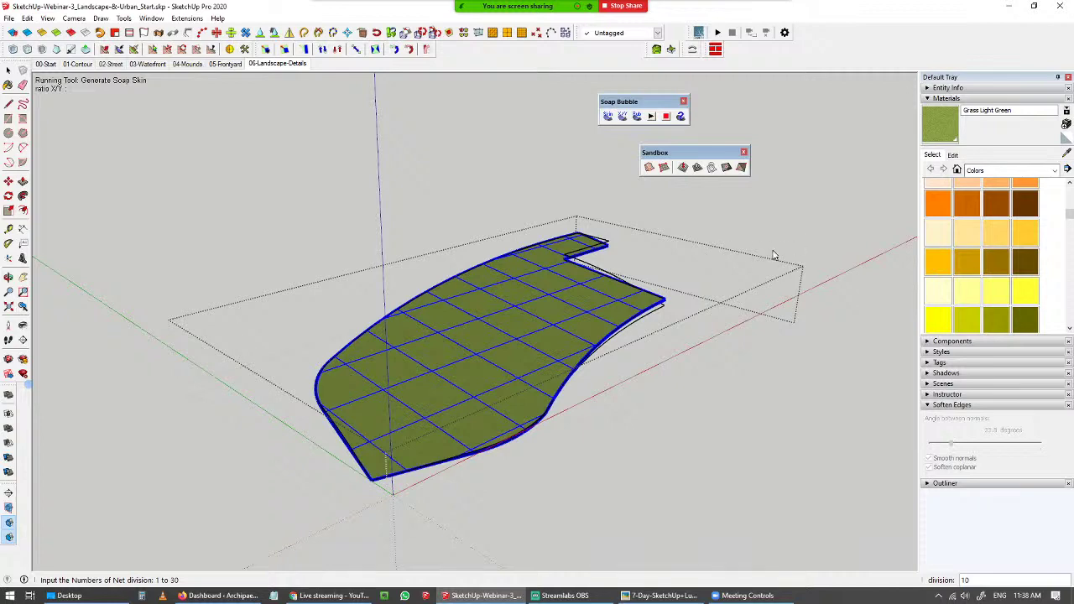
key(Return)
scroll(534, 336, up, 3)
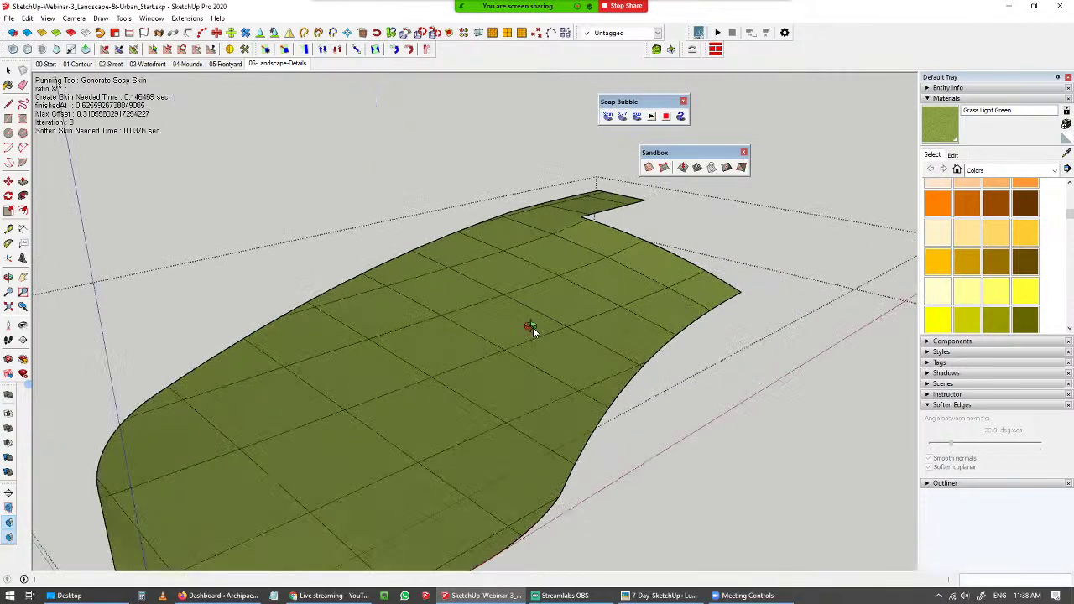
middle_drag(533, 328, 599, 270)
scroll(499, 299, down, 4)
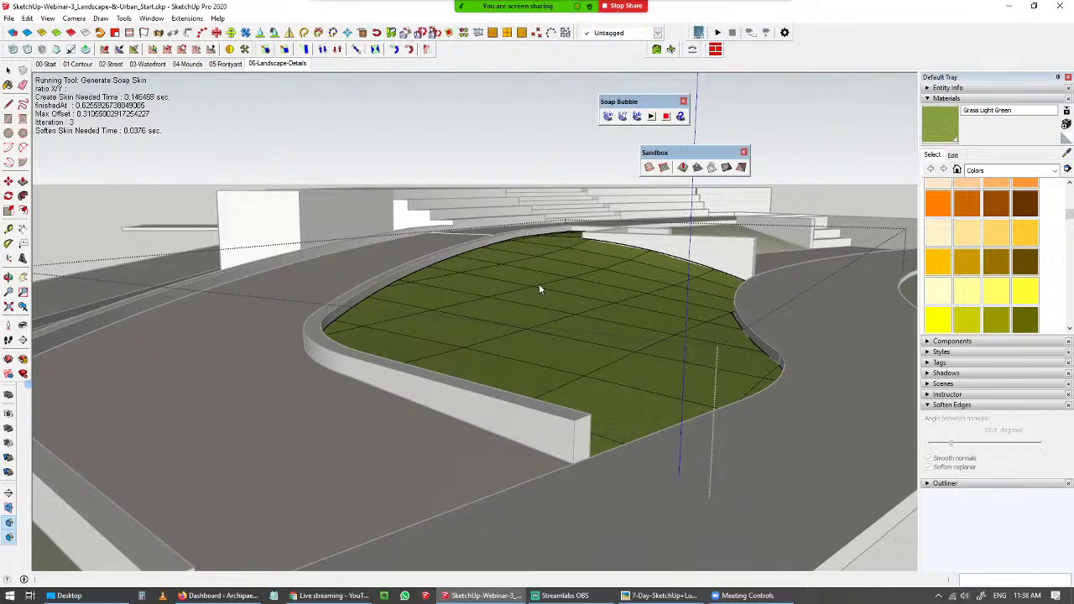
middle_drag(540, 286, 518, 351)
- Soften the coplanar edges of the new soap skin in the curved grass bed
key(space)
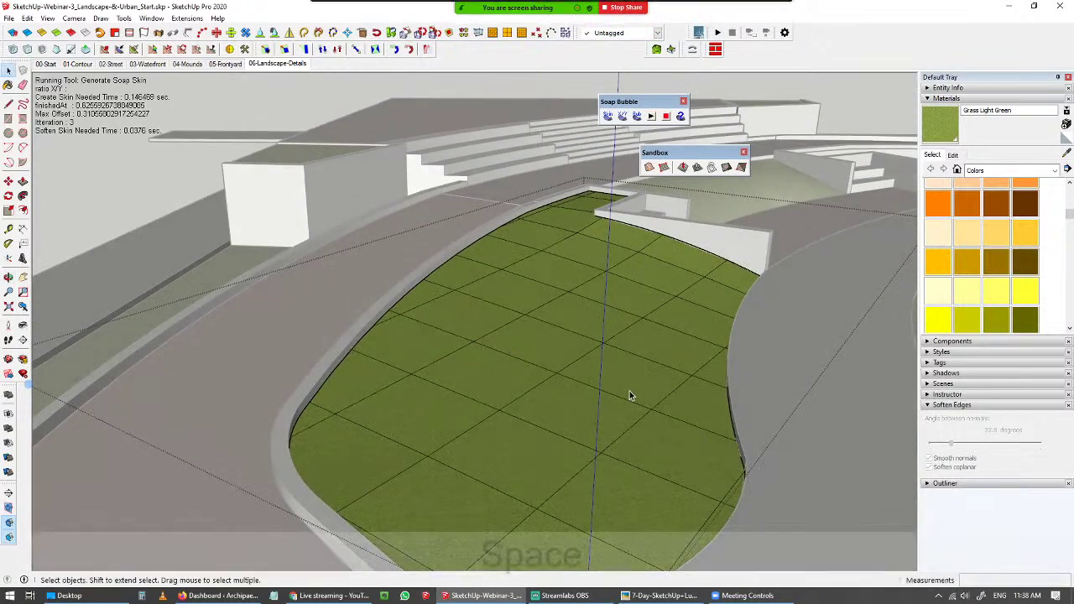
click(631, 391)
click(946, 468)
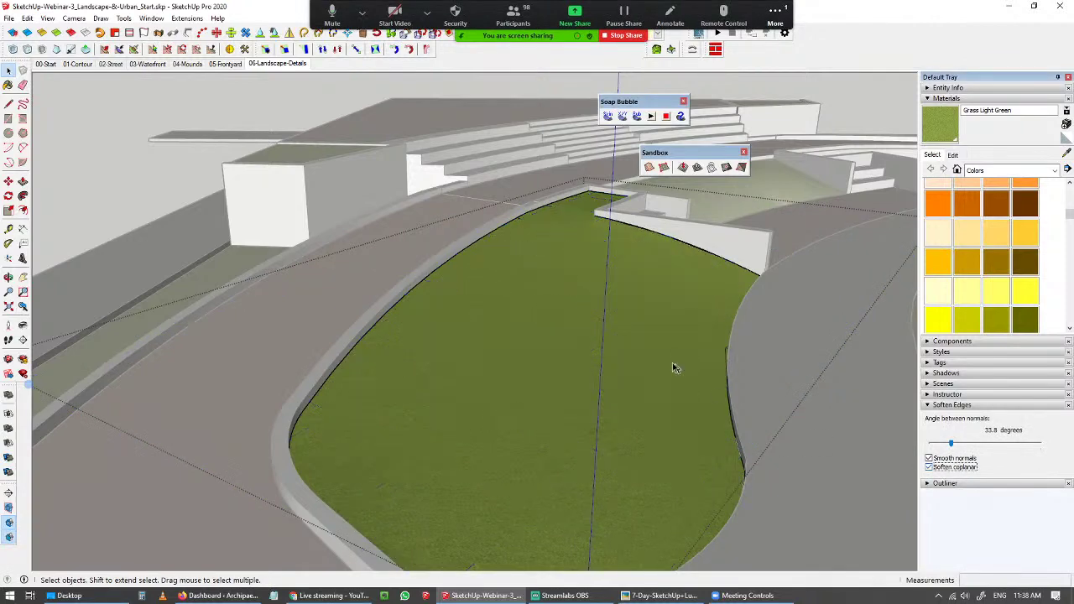
middle_drag(674, 367, 611, 297)
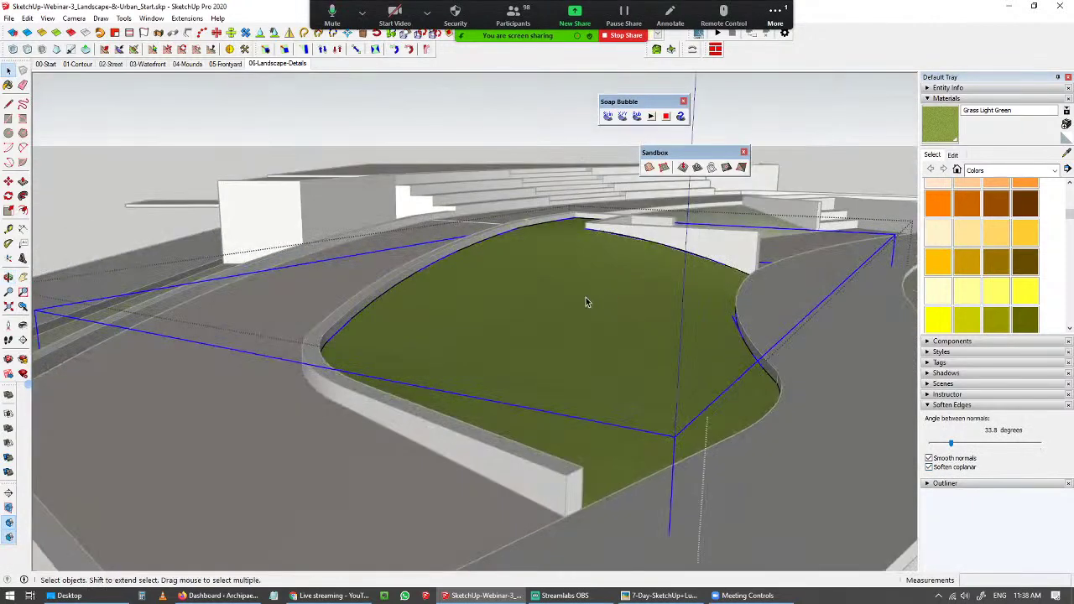
- Generate a Soap Bubble with a pressure of -10 on the curved bed's soap skin and leave the group
key(space)
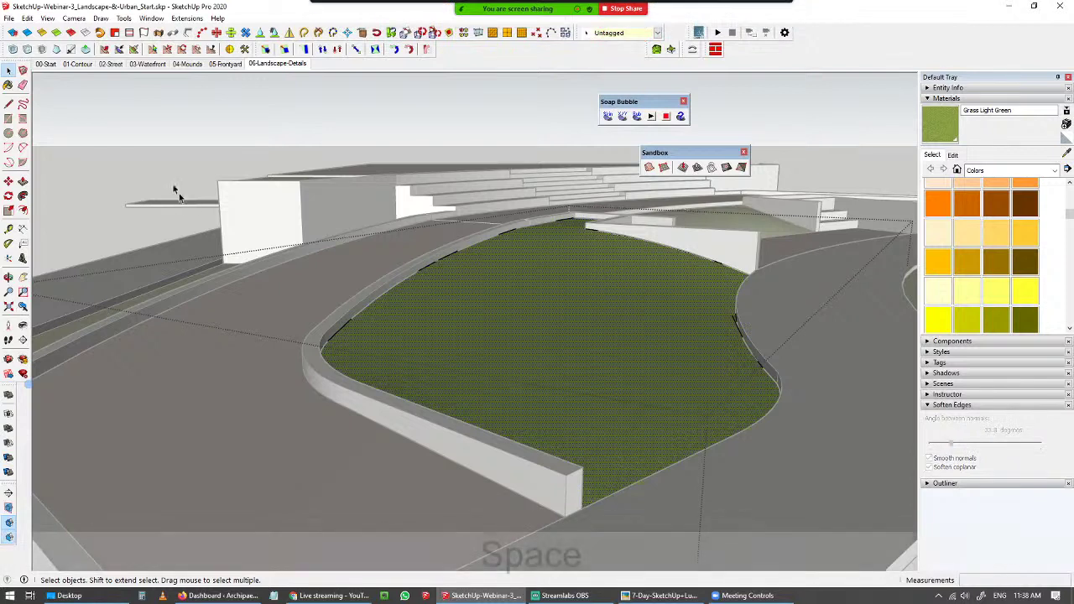
click(562, 344)
click(637, 117)
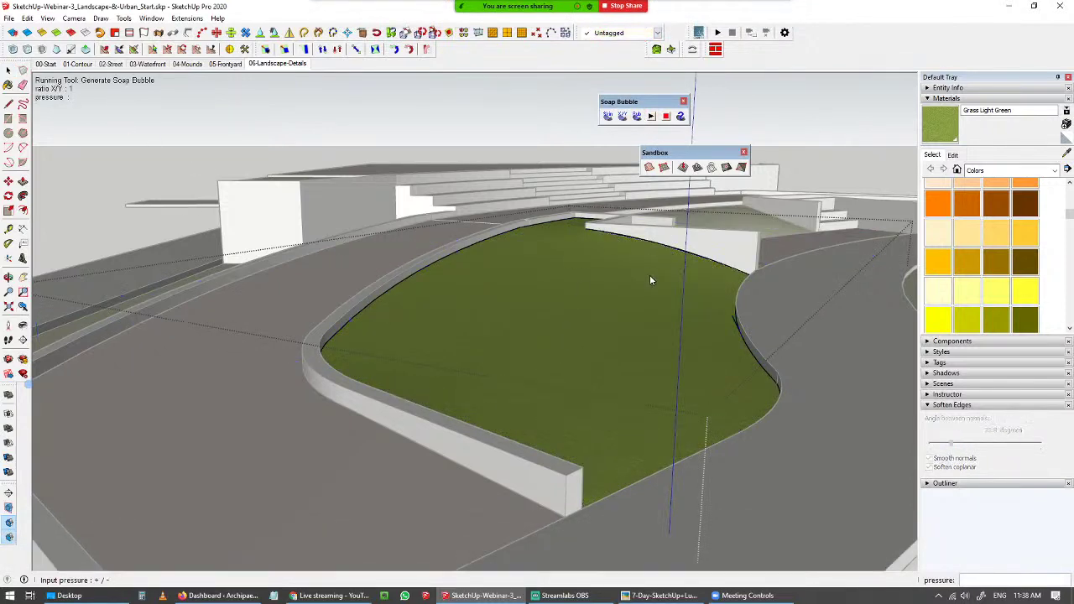
text(-10)
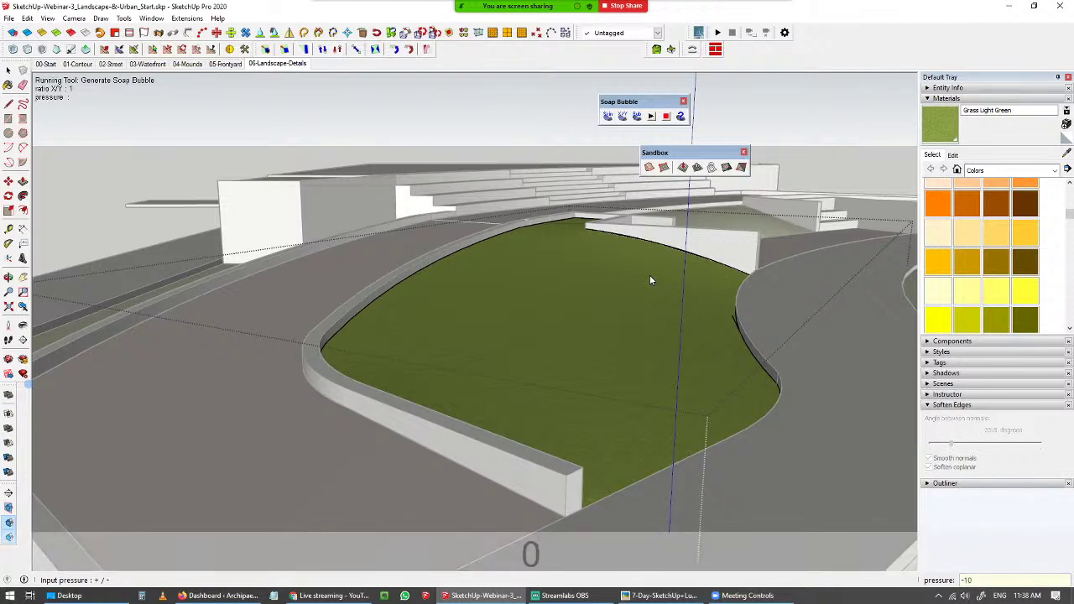
key(Return)
middle_drag(650, 279, 823, 330)
key(space)
scroll(758, 336, down, 5)
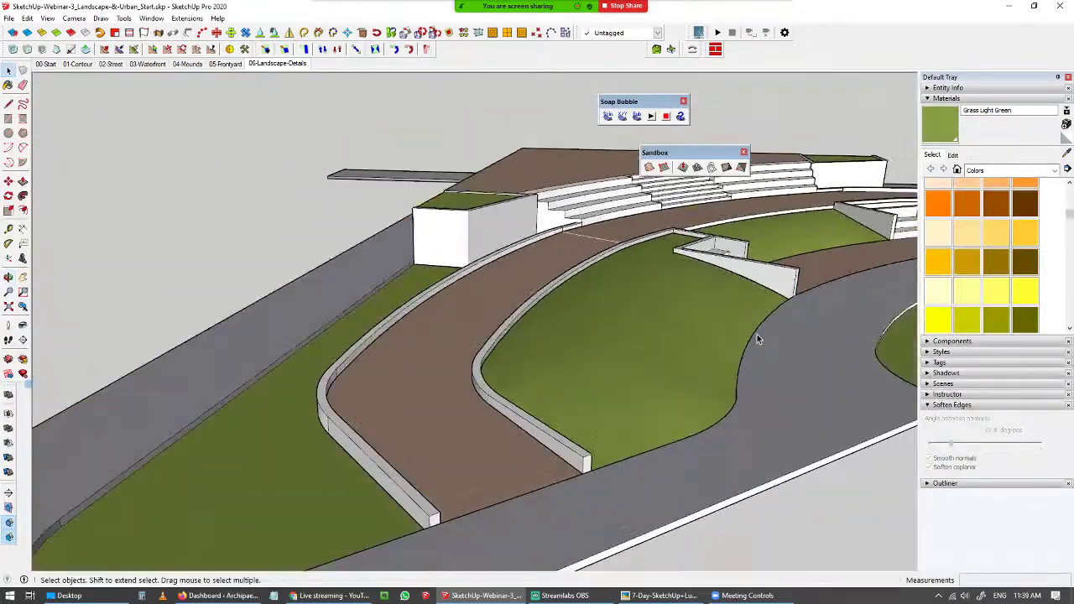
- Make the Landscape-3D-Tree and Pergola tags visible in the model
shift+middle_drag(697, 338, 739, 300)
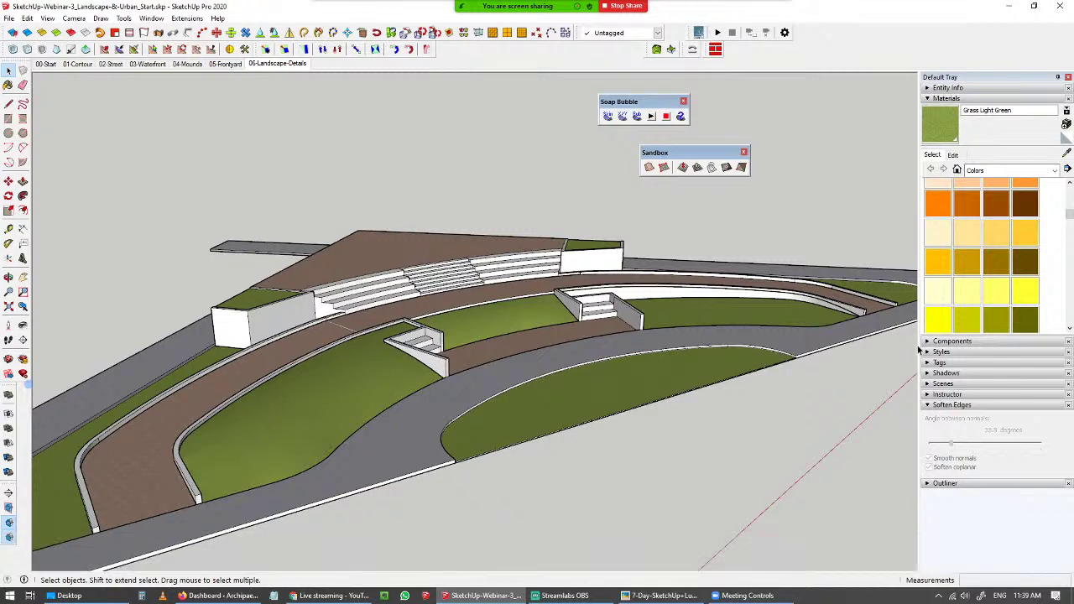
click(930, 99)
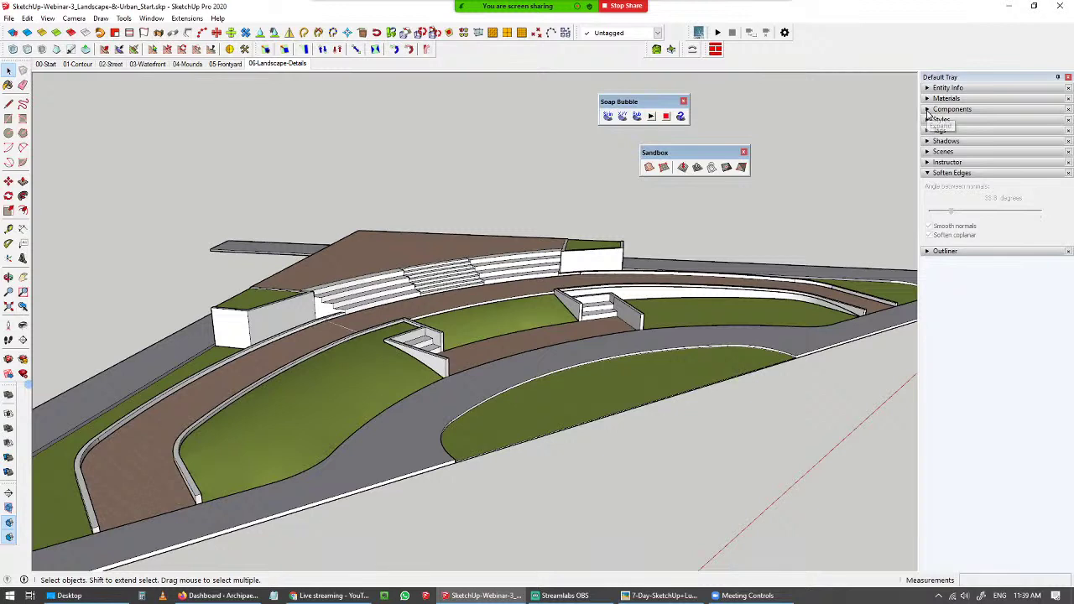
click(929, 110)
click(928, 110)
click(928, 131)
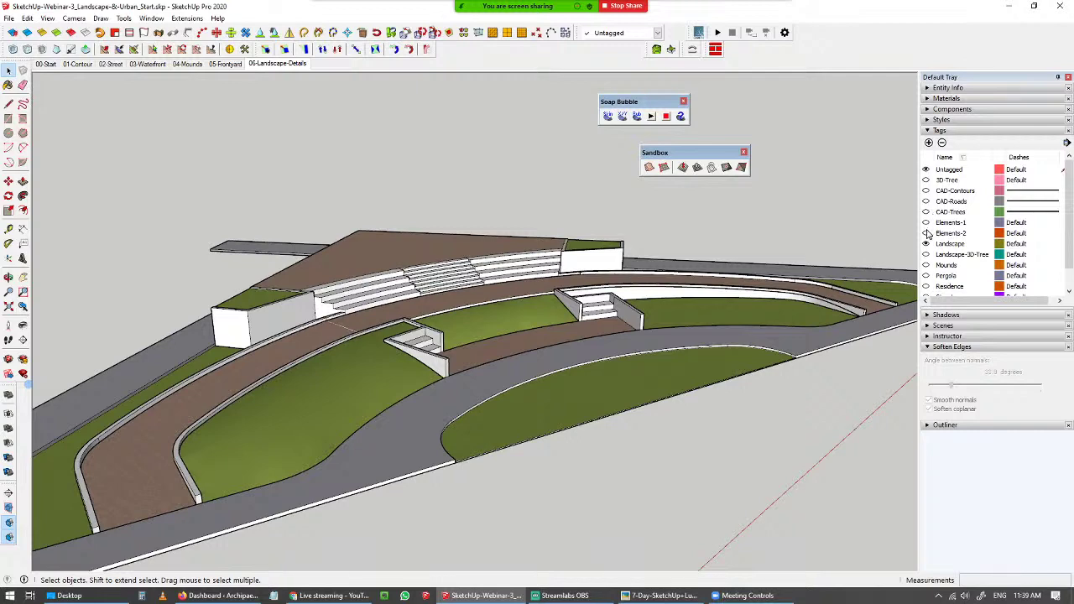
click(926, 254)
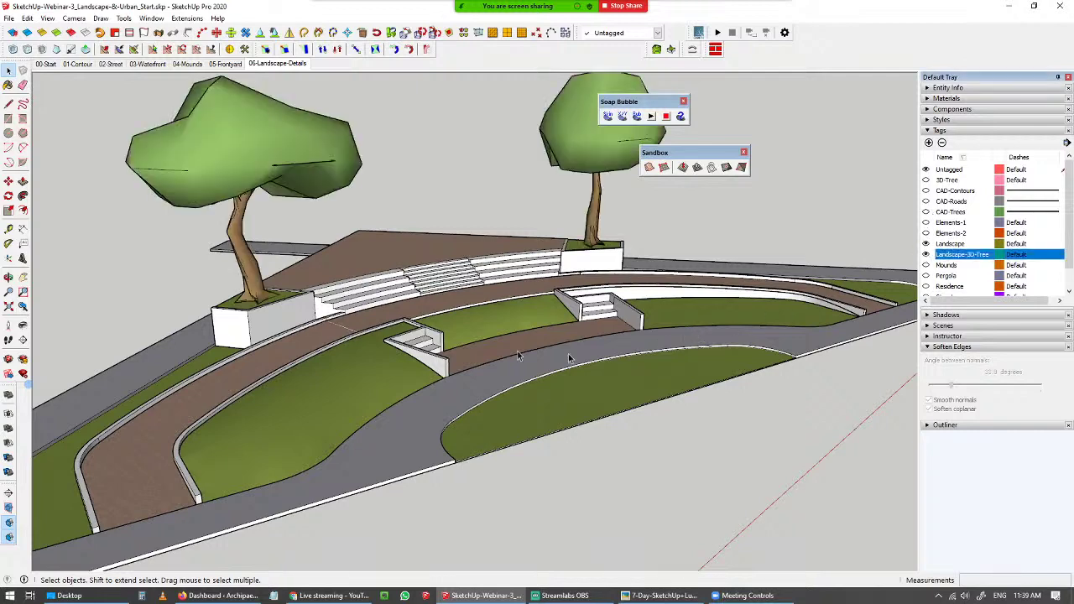
mouse_move(518, 356)
middle_down()
mouse_move(510, 371)
mouse_move(518, 364)
middle_up()
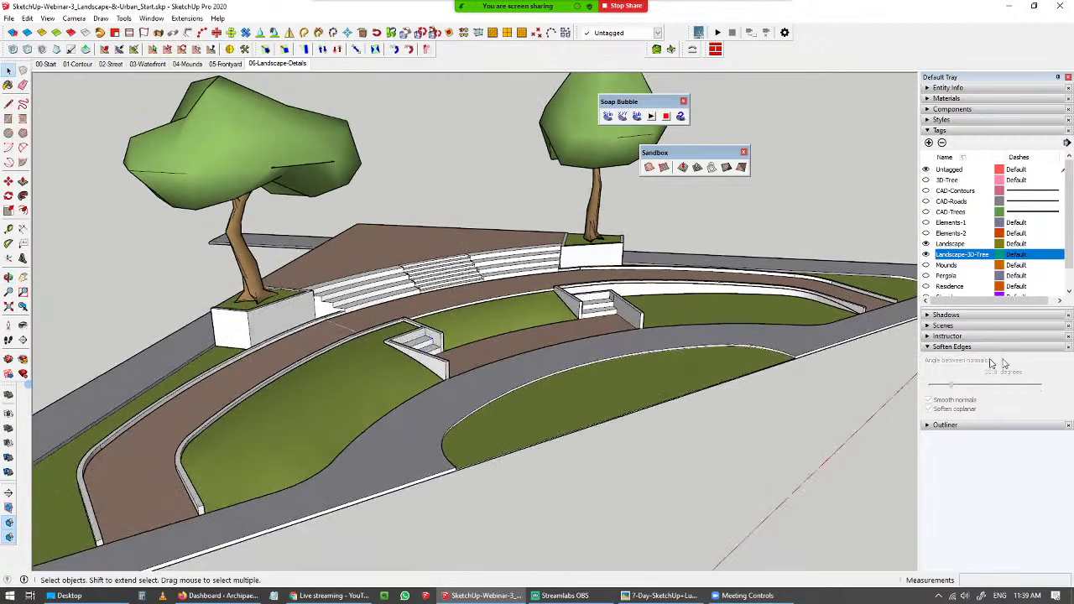
click(926, 275)
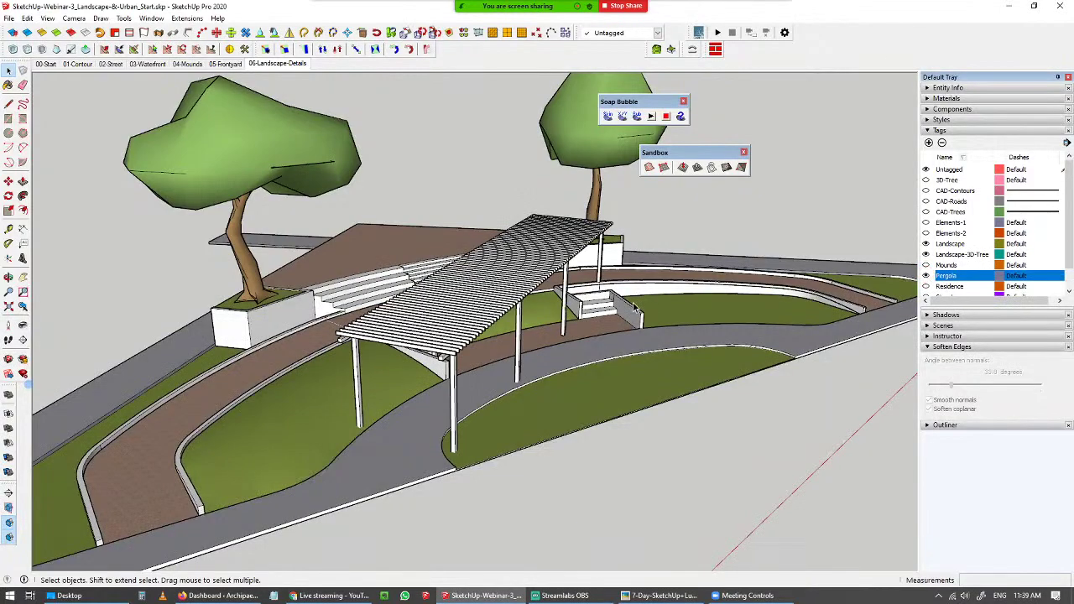
- Select the straight pergola group that spans the curved path and the small stairs
middle_drag(521, 395, 503, 498)
scroll(503, 420, down, 5)
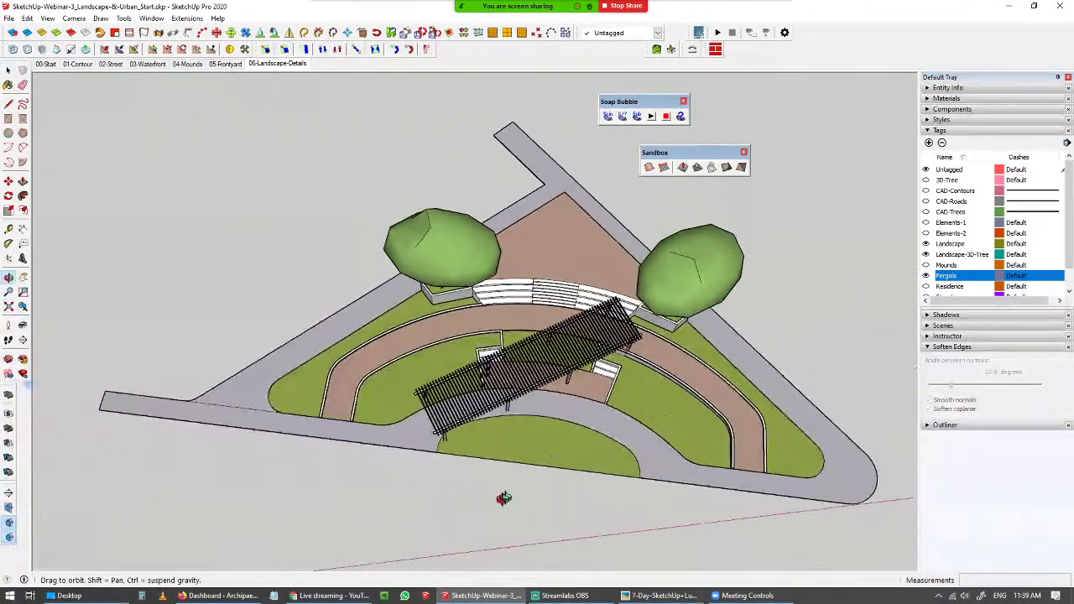
scroll(492, 434, up, 4)
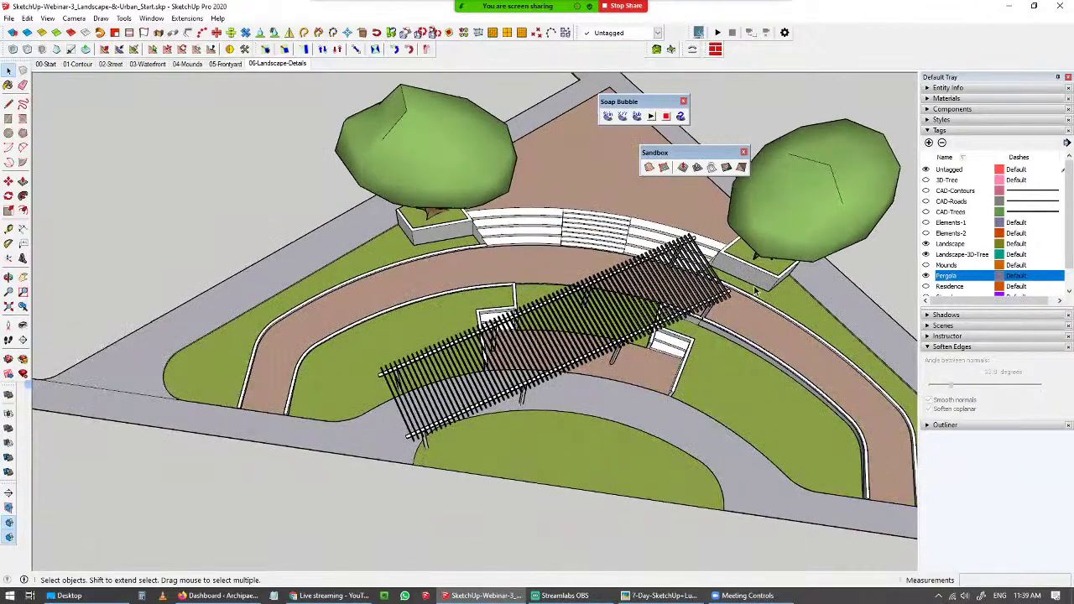
middle_drag(723, 289, 744, 266)
middle_drag(431, 419, 422, 428)
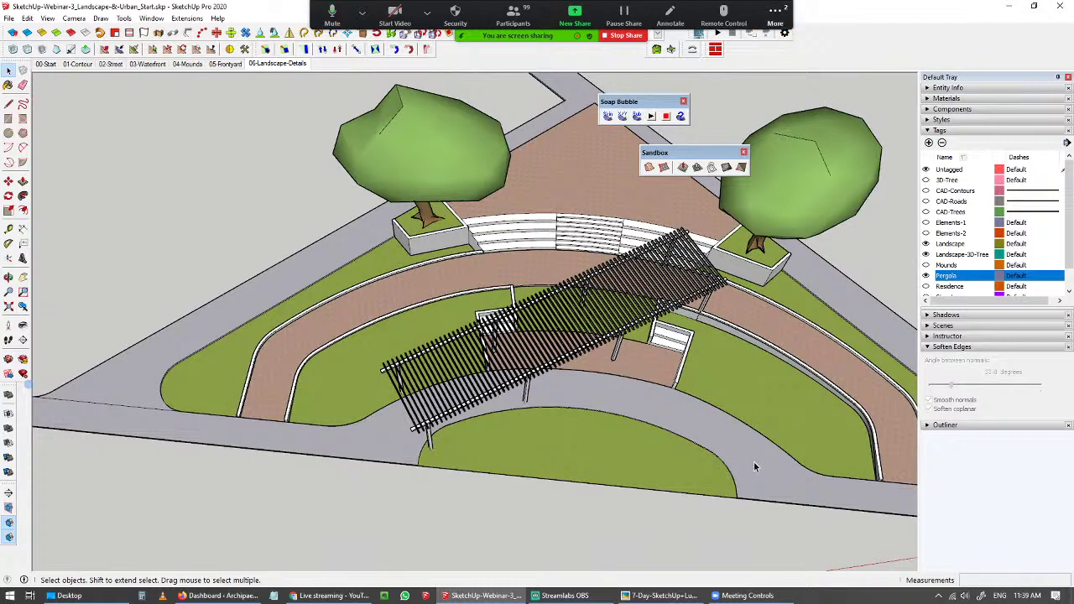
click(562, 330)
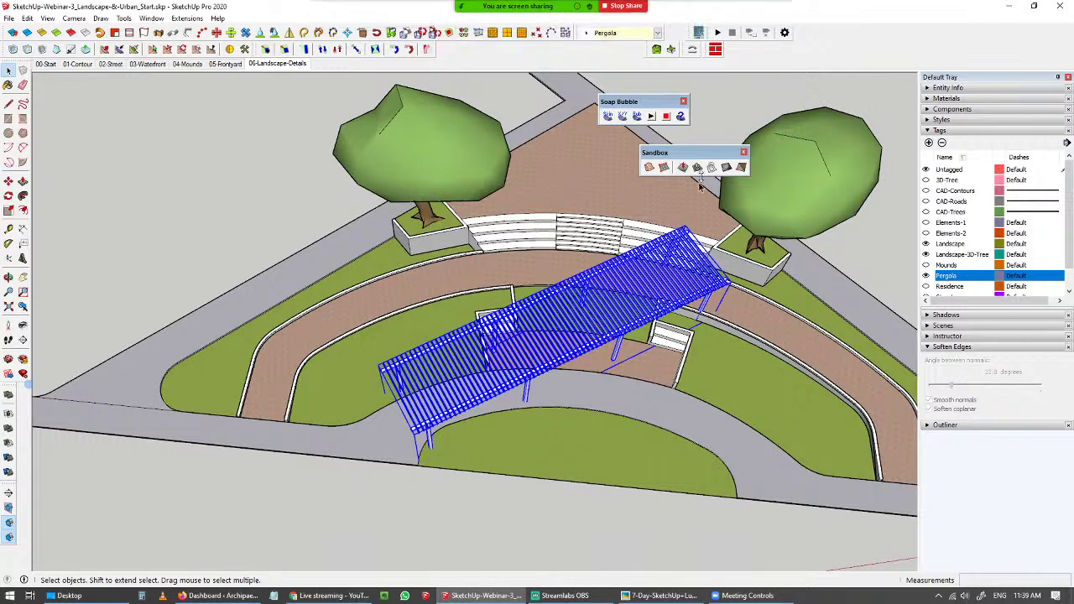
scroll(443, 426, up, 4)
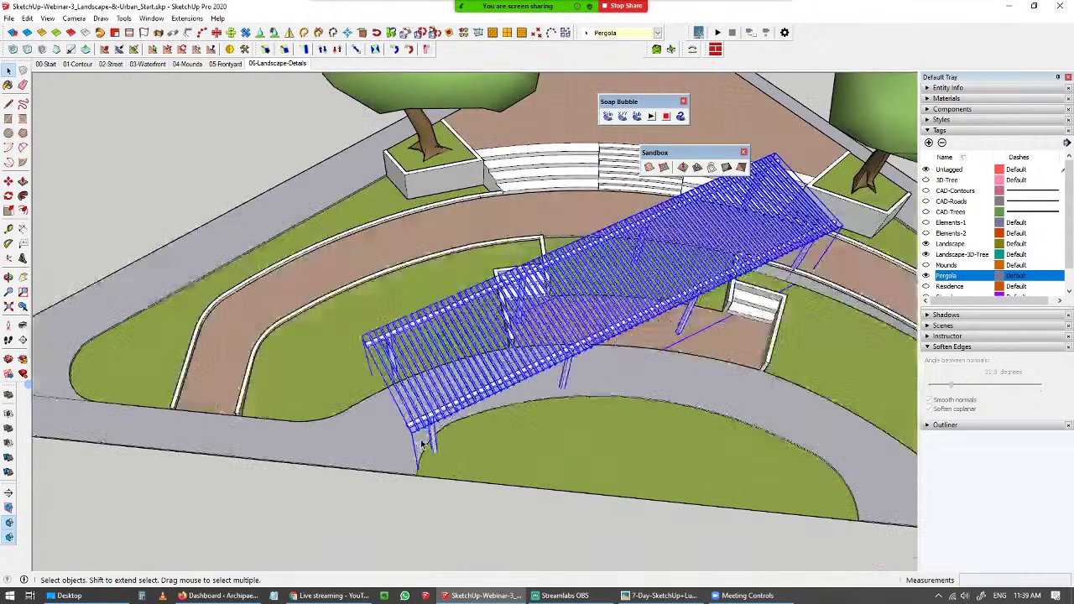
scroll(485, 424, down, 5)
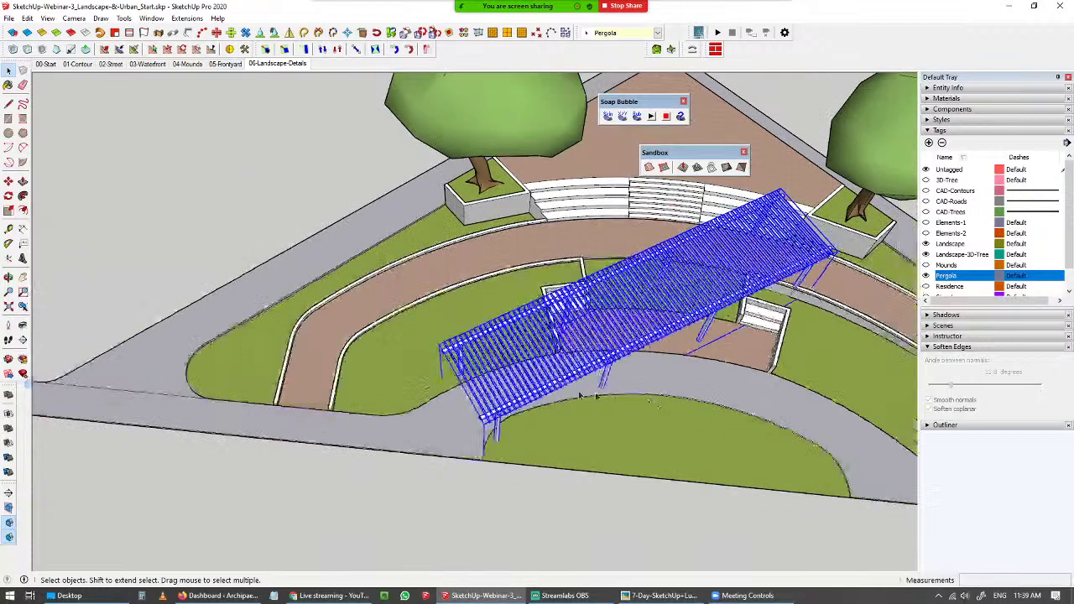
scroll(485, 424, up, 4)
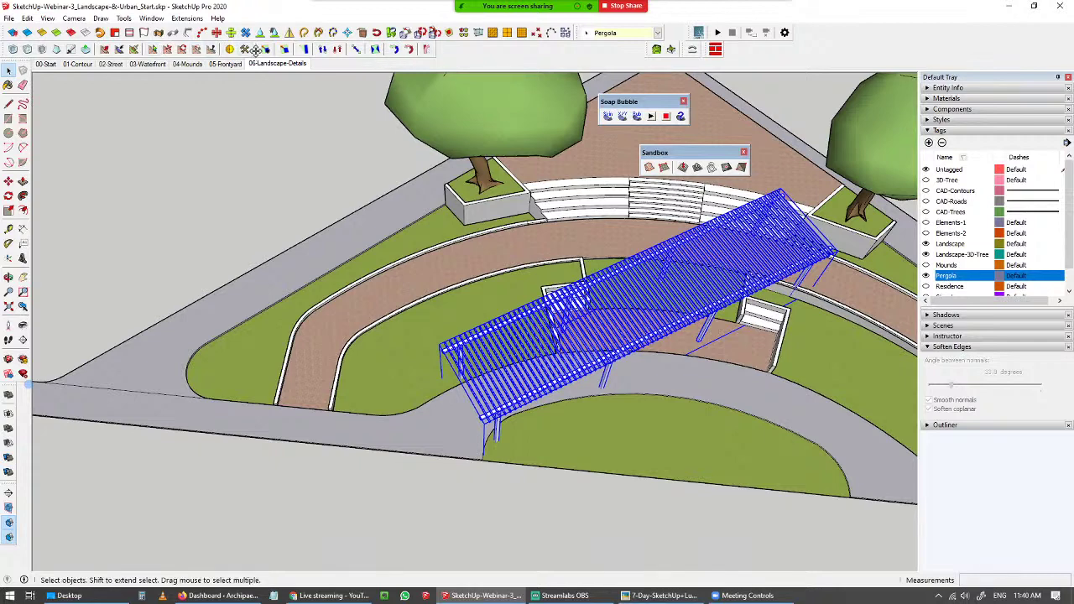
- Float the FredoScale toolbar over the modelling area, keeping the straight pergola selected
drag(257, 49, 220, 123)
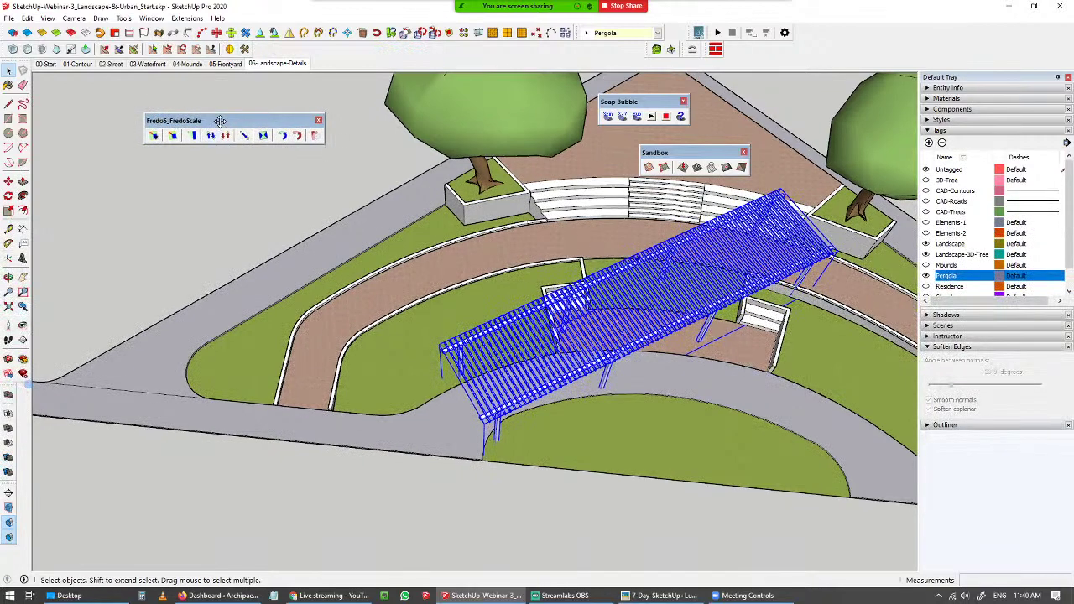
click(316, 140)
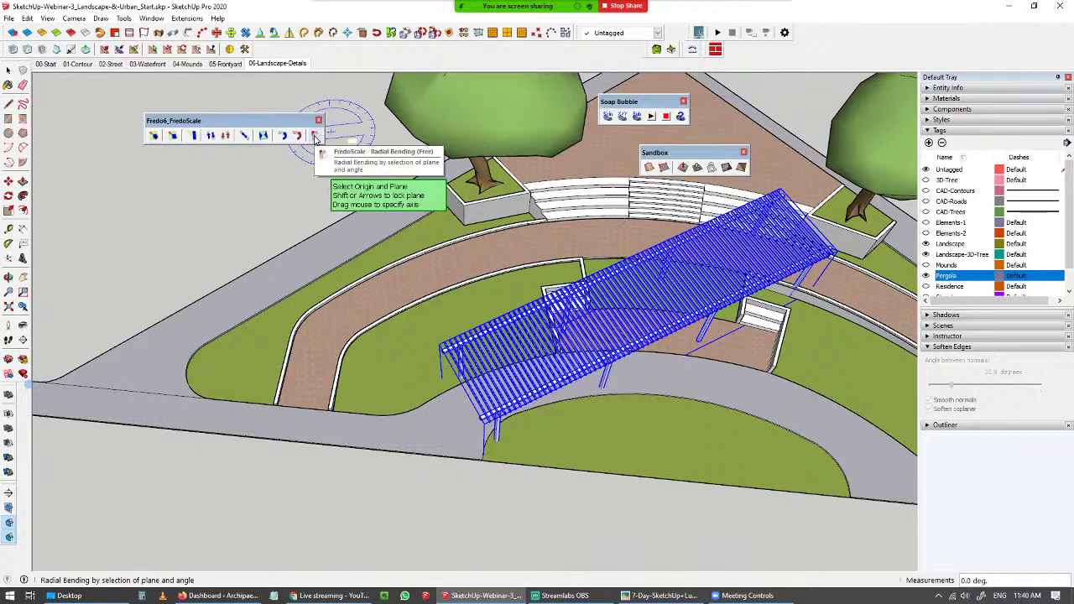
key(space)
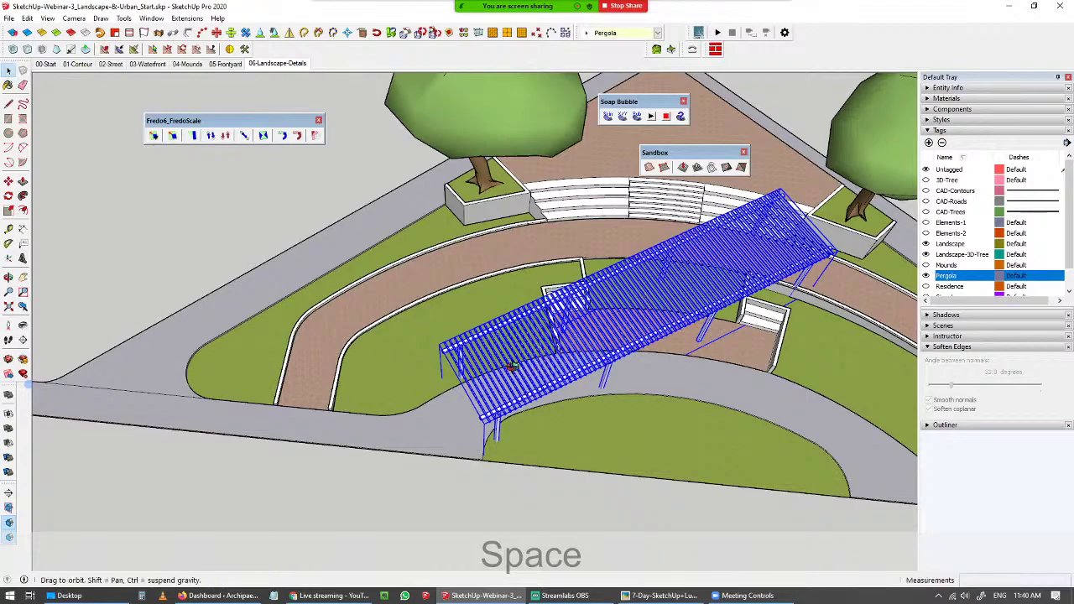
middle_drag(509, 367, 556, 366)
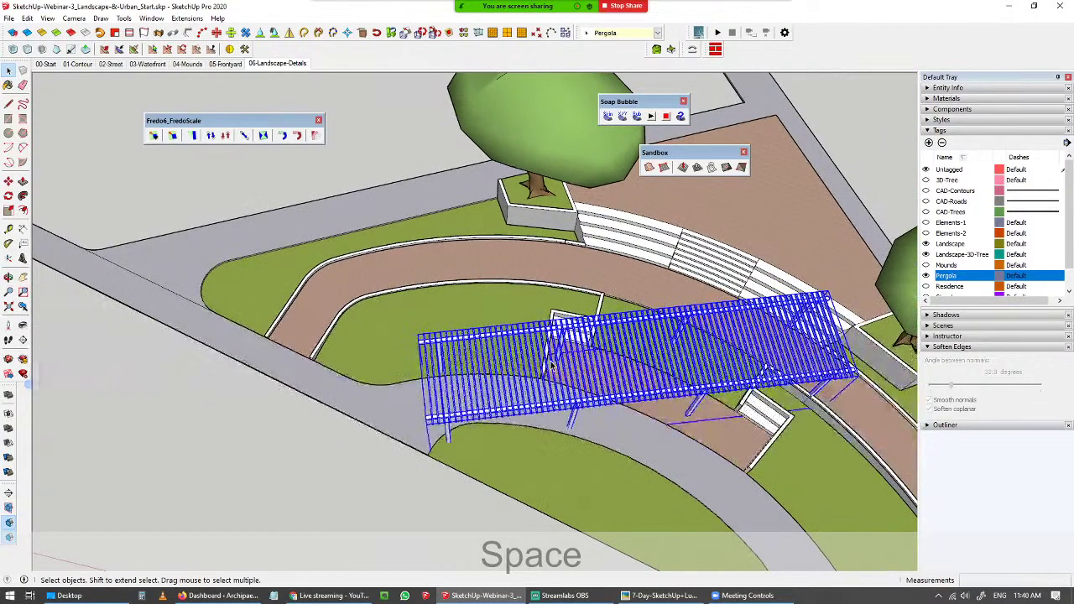
click(315, 135)
scroll(437, 335, up, 3)
scroll(422, 386, up, 2)
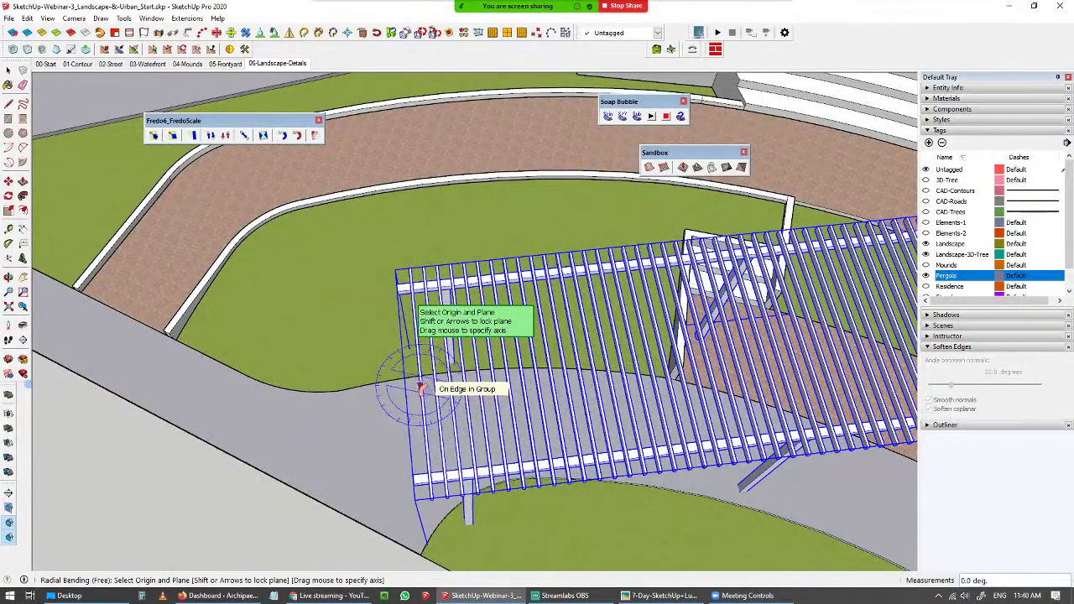
click(412, 428)
scroll(445, 423, down, 3)
shift+middle_drag(606, 372, 239, 372)
scroll(420, 363, up, 1)
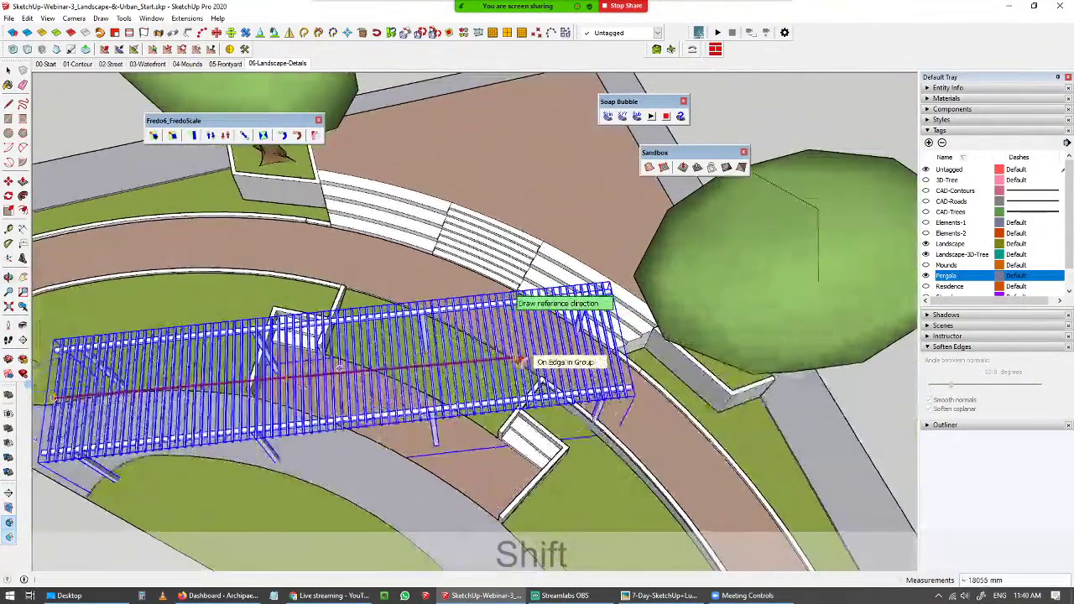
click(617, 341)
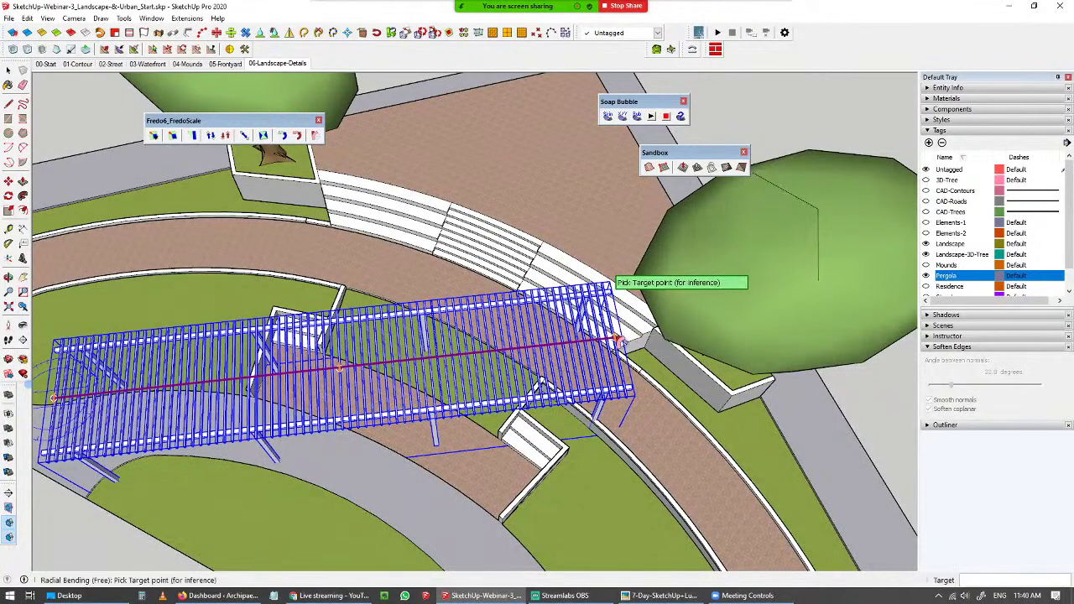
middle_drag(617, 344, 601, 411)
scroll(588, 399, down, 2)
shift+middle_drag(558, 373, 611, 395)
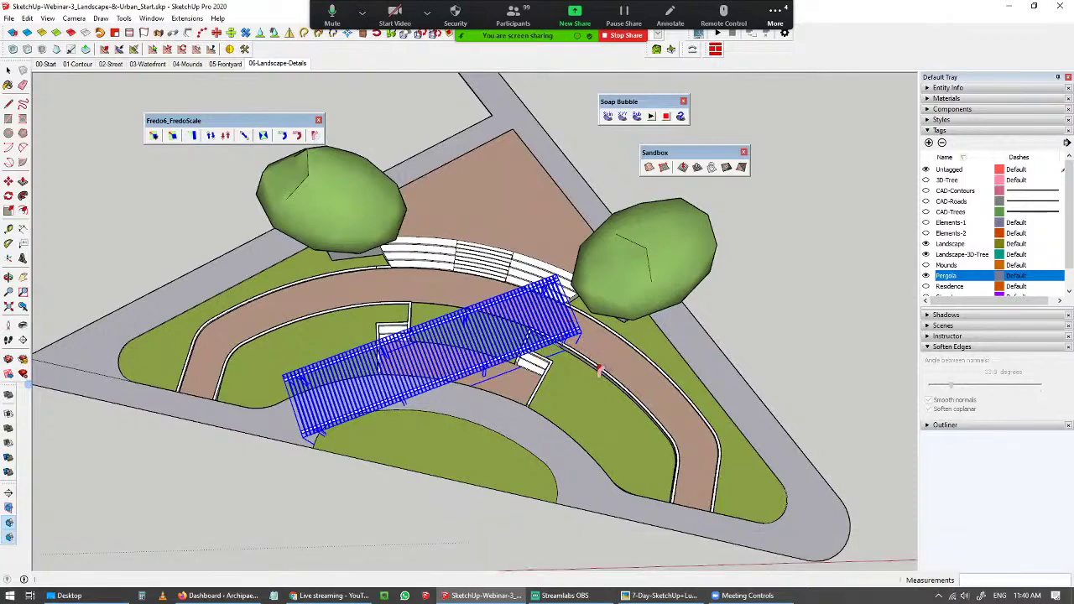
click(599, 371)
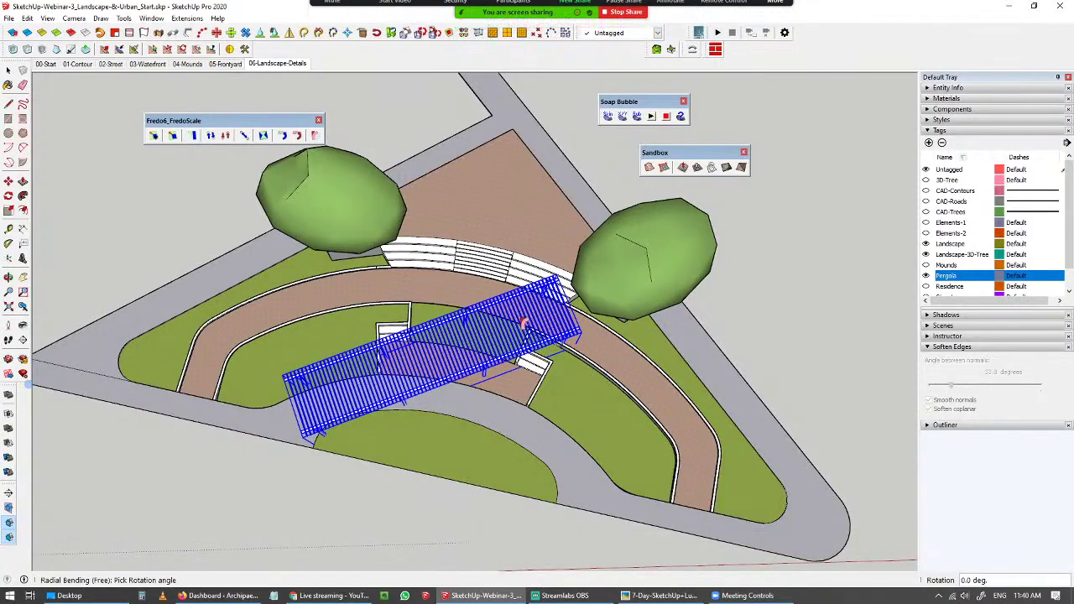
key(Escape)
key(Escape)
scroll(457, 361, down, 3)
key(space)
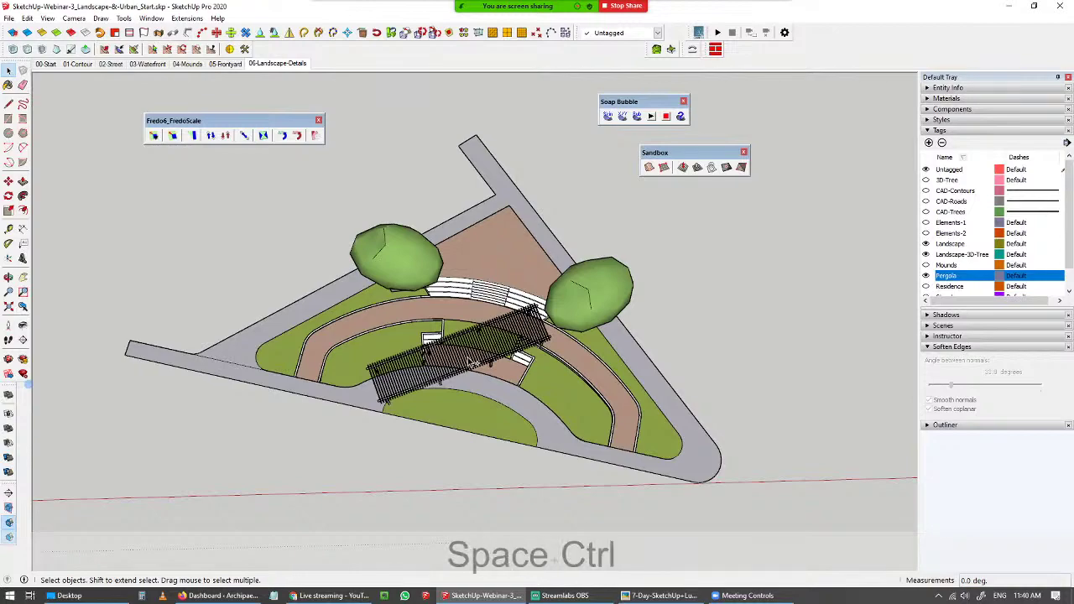
key(ctrl+z)
- Start FredoScale Radial Bending on the pergola and define its axis between the midpoints of its two short ends
middle_drag(470, 355, 424, 331)
scroll(424, 331, up, 2)
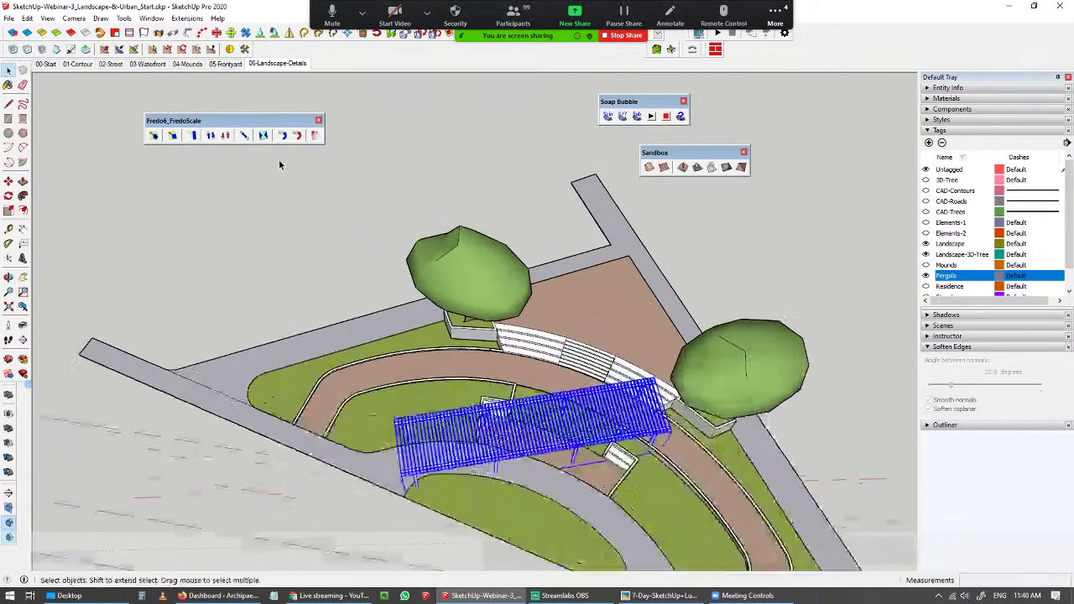
click(316, 135)
scroll(429, 420, up, 4)
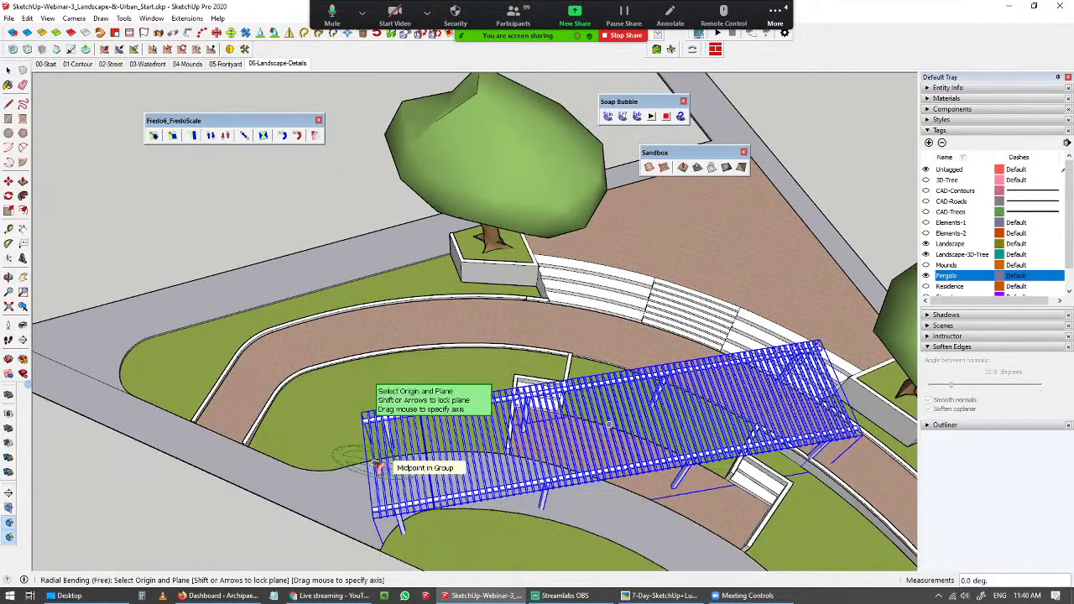
scroll(372, 464, up, 3)
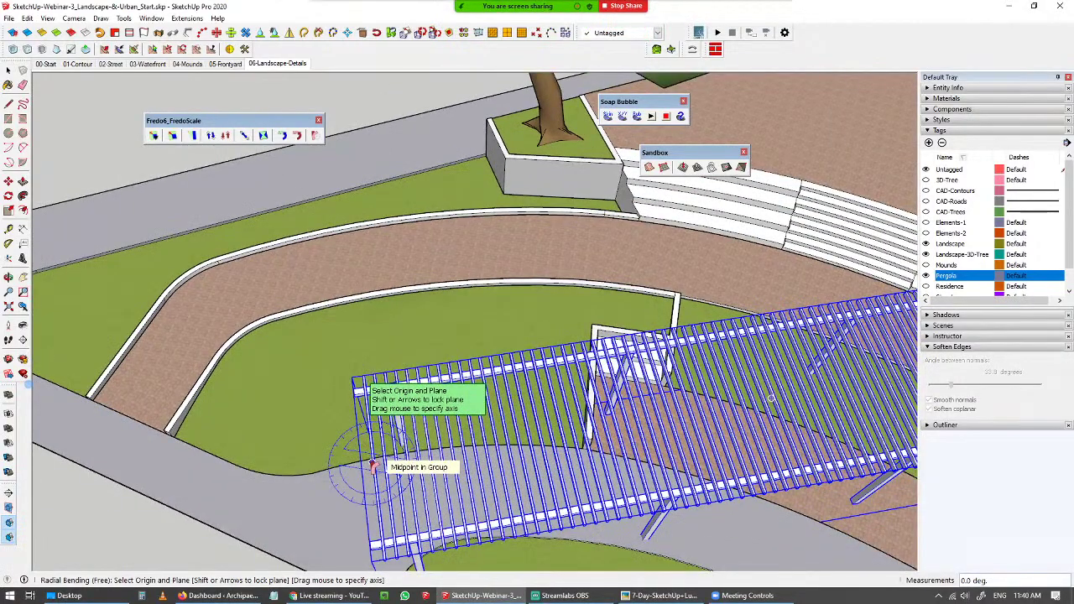
click(372, 464)
mouse_move(372, 462)
middle_down()
mouse_move(360, 444)
mouse_move(256, 428)
mouse_move(655, 356)
mouse_move(671, 337)
middle_up()
click(674, 335)
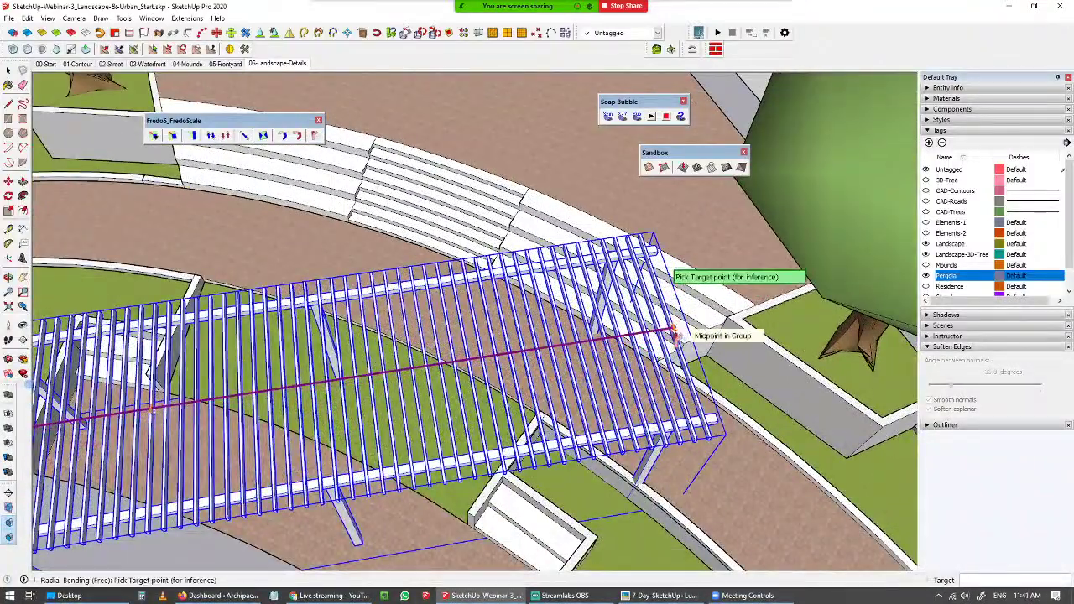
- Bend the pergola so it curves along the grey path around the semicircular front lawn
scroll(674, 336, down, 5)
click(677, 388)
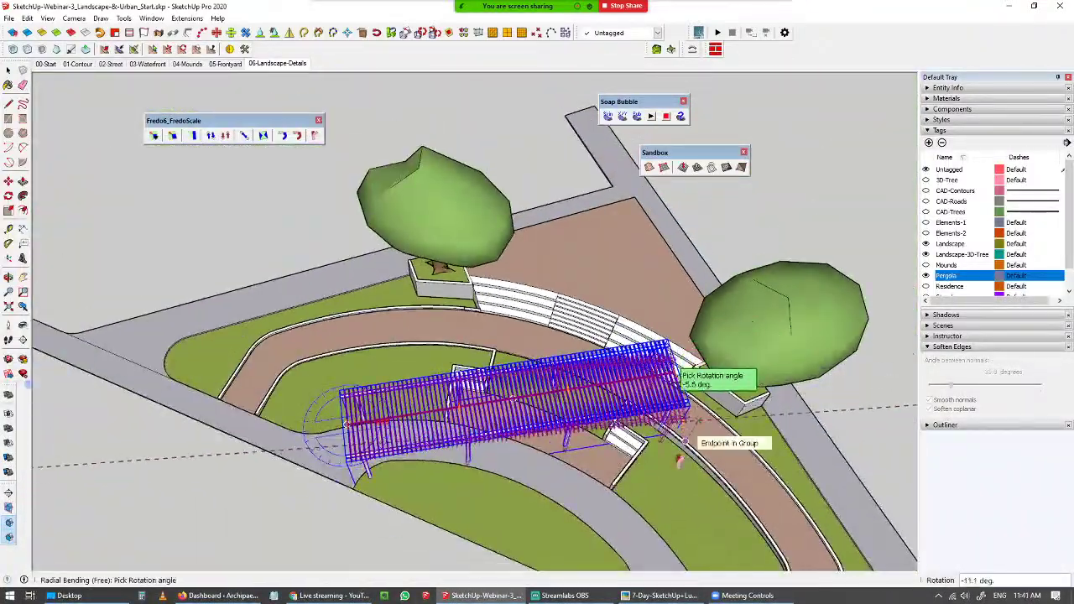
scroll(661, 477, down, 2)
shift+middle_drag(658, 478, 480, 327)
scroll(492, 362, down, 2)
middle_drag(492, 363, 547, 389)
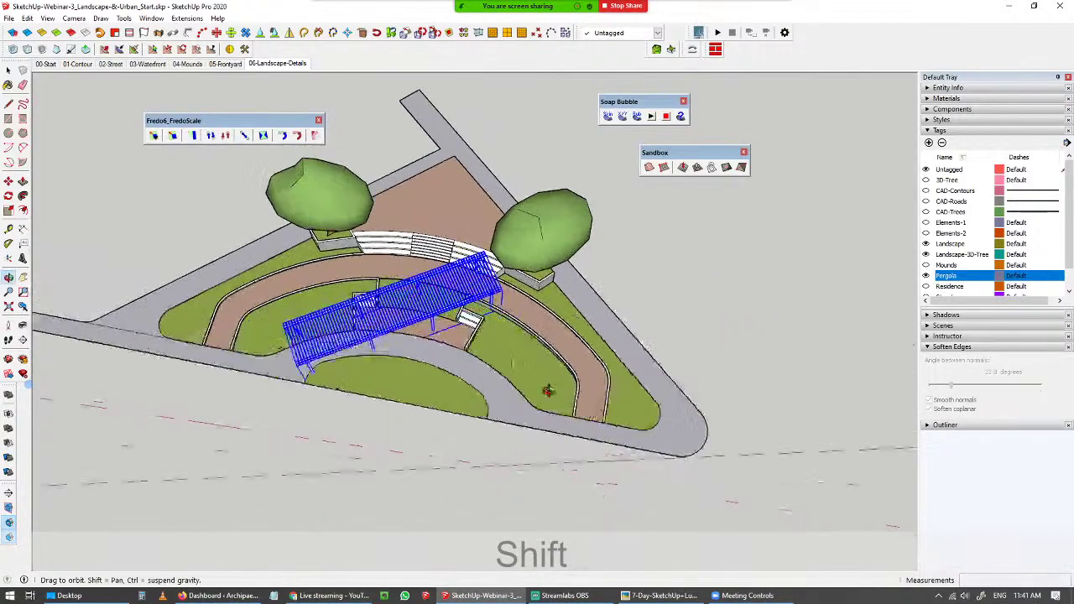
scroll(442, 424, down, 2)
scroll(445, 409, up, 1)
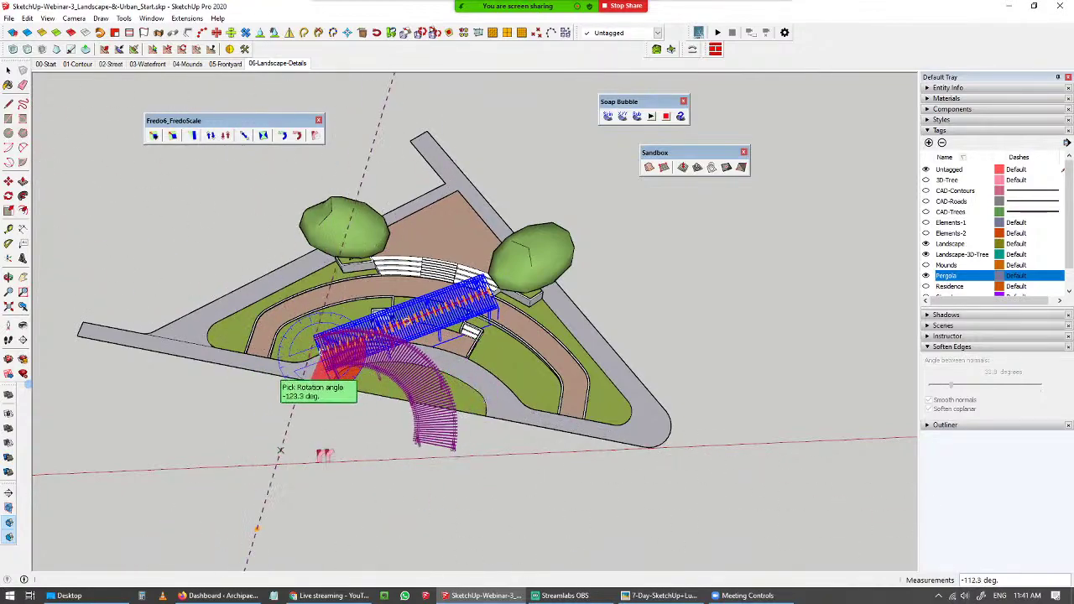
scroll(394, 449, up, 5)
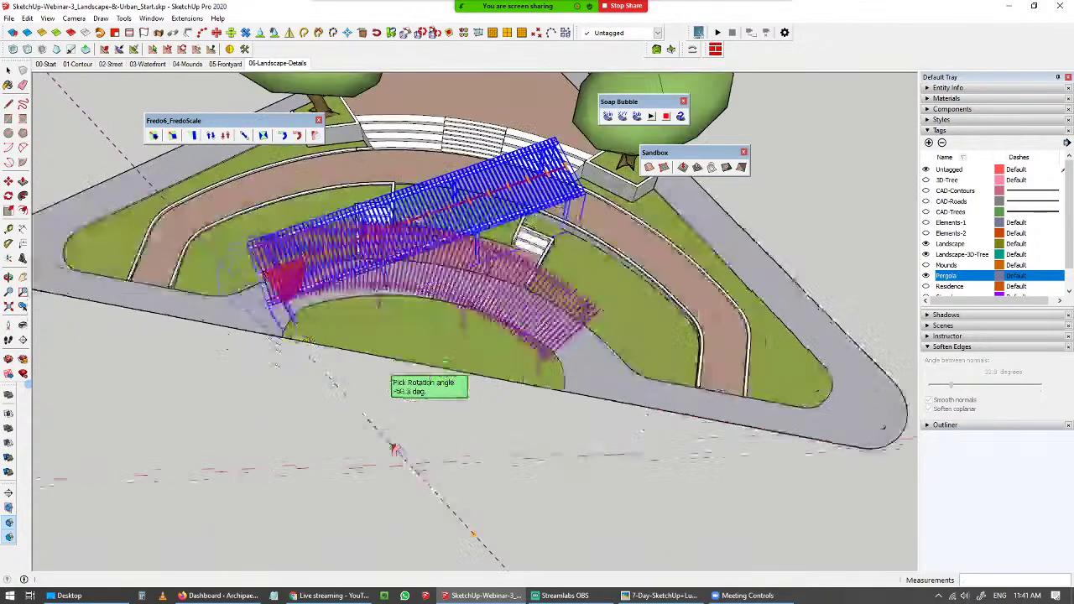
click(423, 410)
- Examine the bent pergola's slats and posts and the curved stepped seating from close range
middle_drag(422, 411, 446, 226)
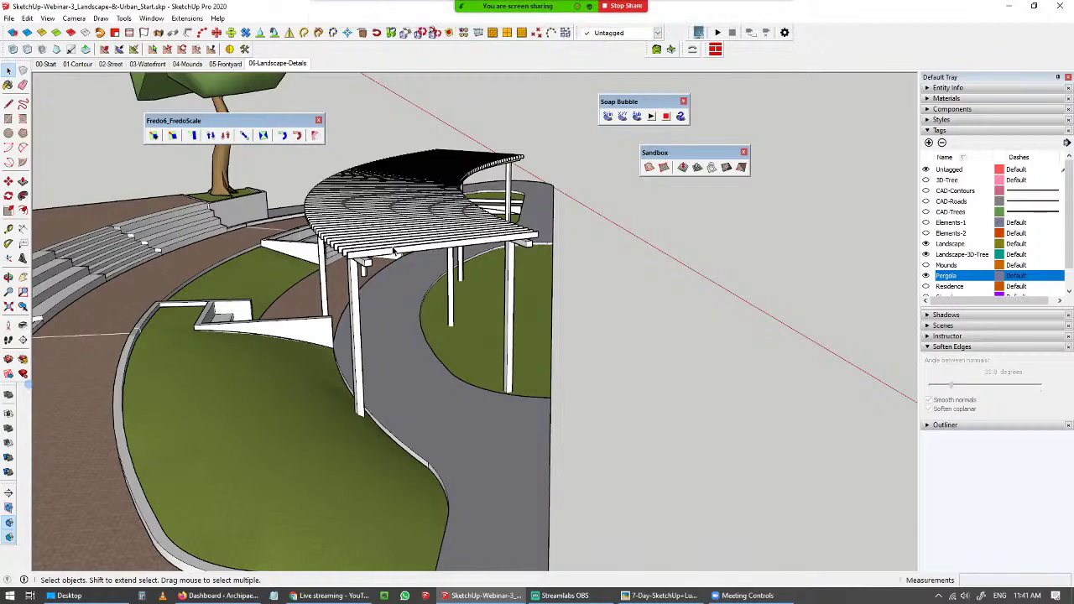
middle_drag(393, 251, 472, 330)
scroll(403, 352, up, 5)
middle_drag(355, 372, 406, 245)
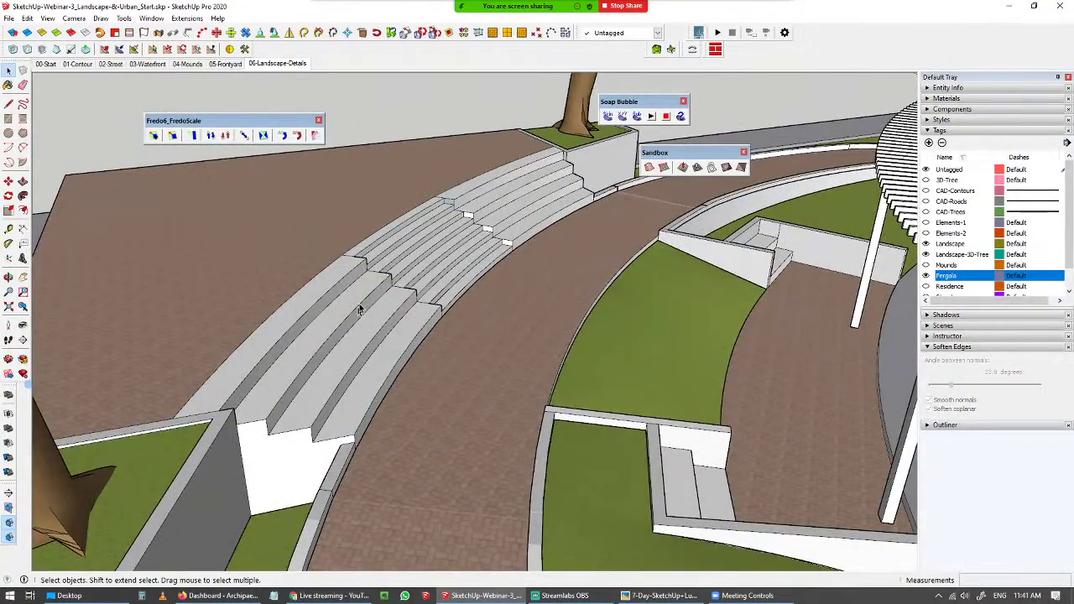
middle_drag(544, 242, 475, 172)
scroll(346, 223, down, 8)
scroll(604, 267, up, 6)
middle_drag(605, 267, 262, 335)
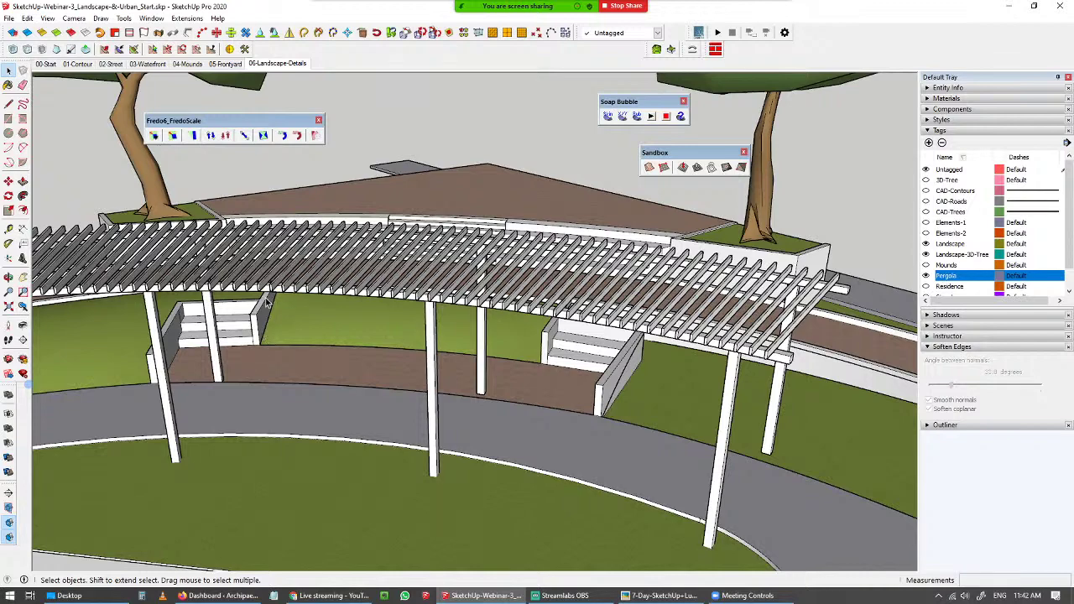
- Review the whole landscape with the curved pergola, check the pergola group's extents and clear the selection
scroll(204, 365, down, 5)
middle_drag(319, 390, 458, 427)
scroll(400, 473, down, 2)
middle_drag(400, 473, 484, 384)
key(space)
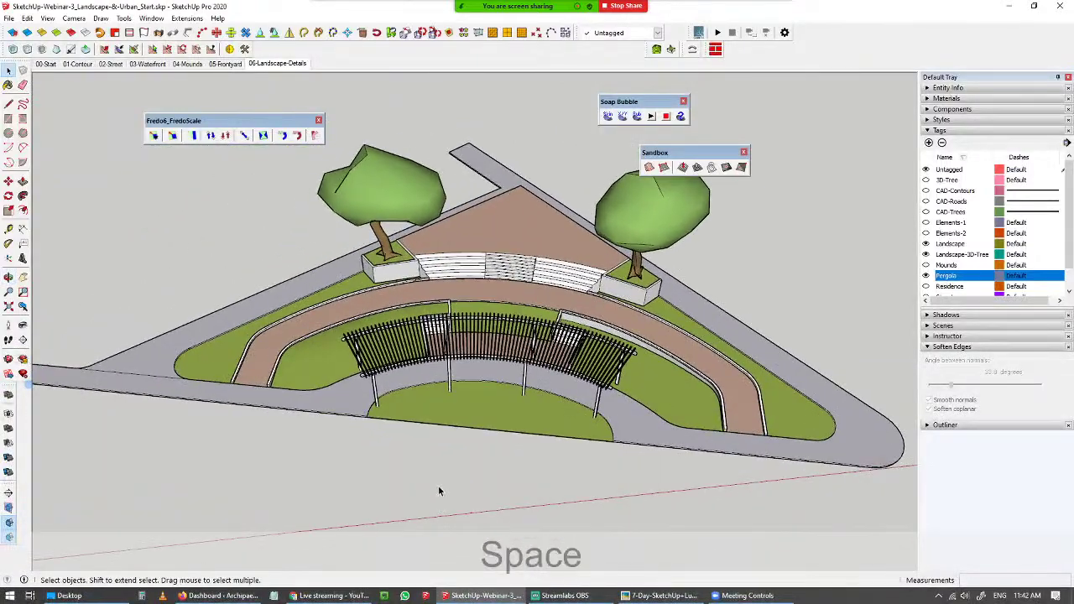
mouse_move(403, 477)
middle_down()
mouse_move(384, 463)
mouse_move(401, 487)
middle_up()
click(466, 358)
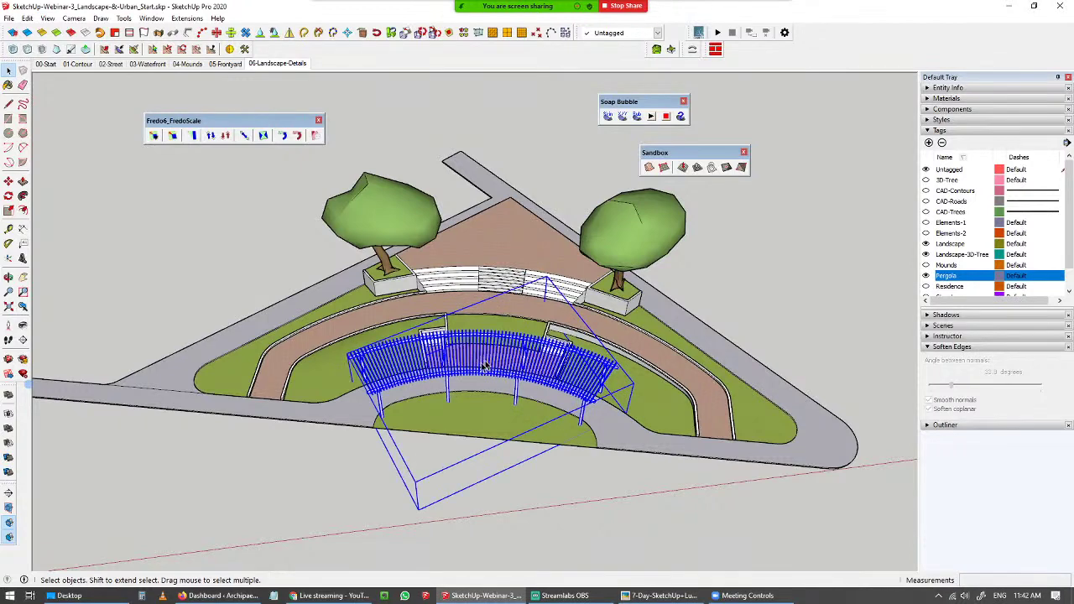
middle_drag(286, 482, 330, 486)
click(355, 501)
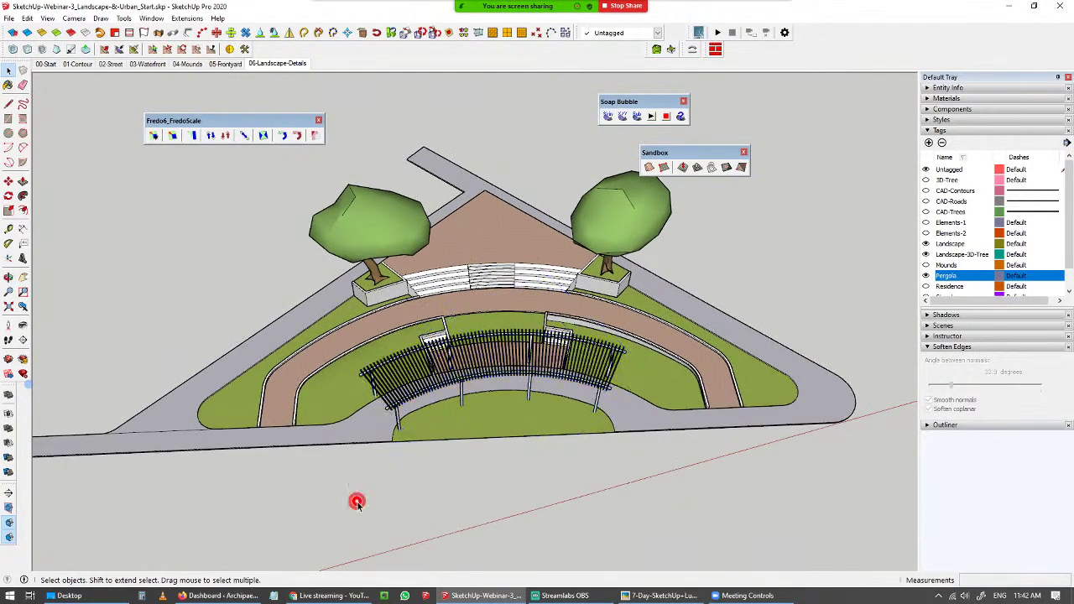
- Draw a long rectangular face on the empty ground in front of the landscape and select it
key(r)
click(305, 502)
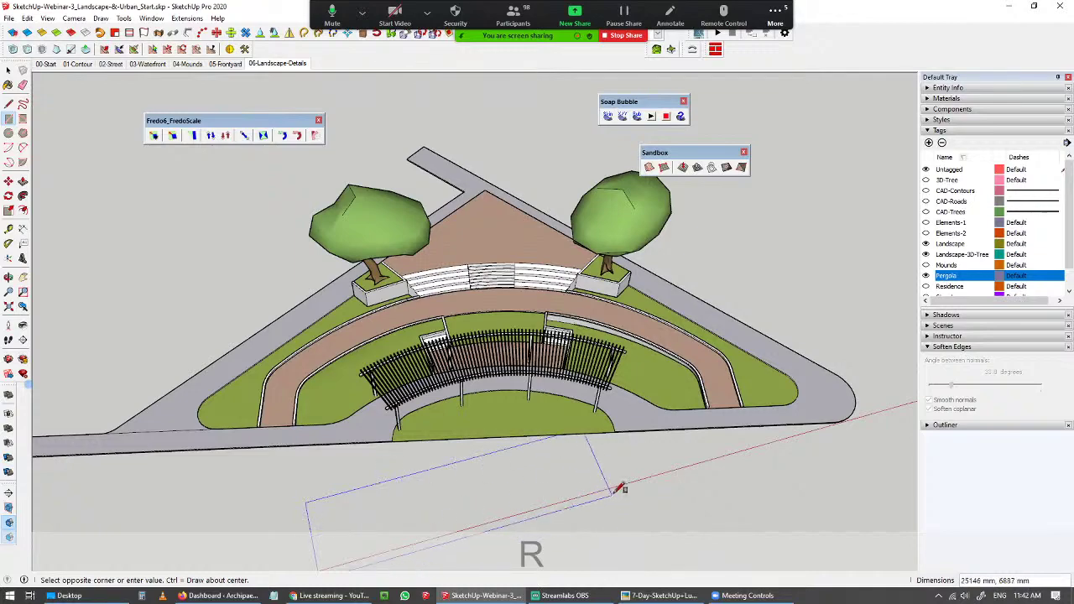
click(508, 477)
key(space)
shift+middle_drag(442, 491, 453, 392)
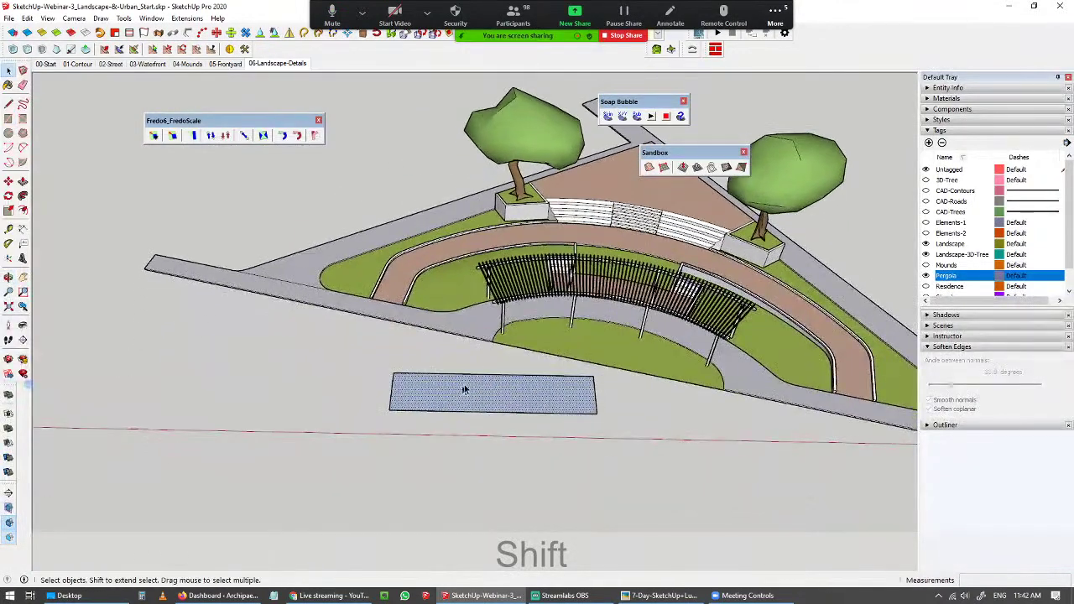
- Float the Floor Generator toolbar over the modelling area and select the rectangular test face
drag(706, 49, 311, 175)
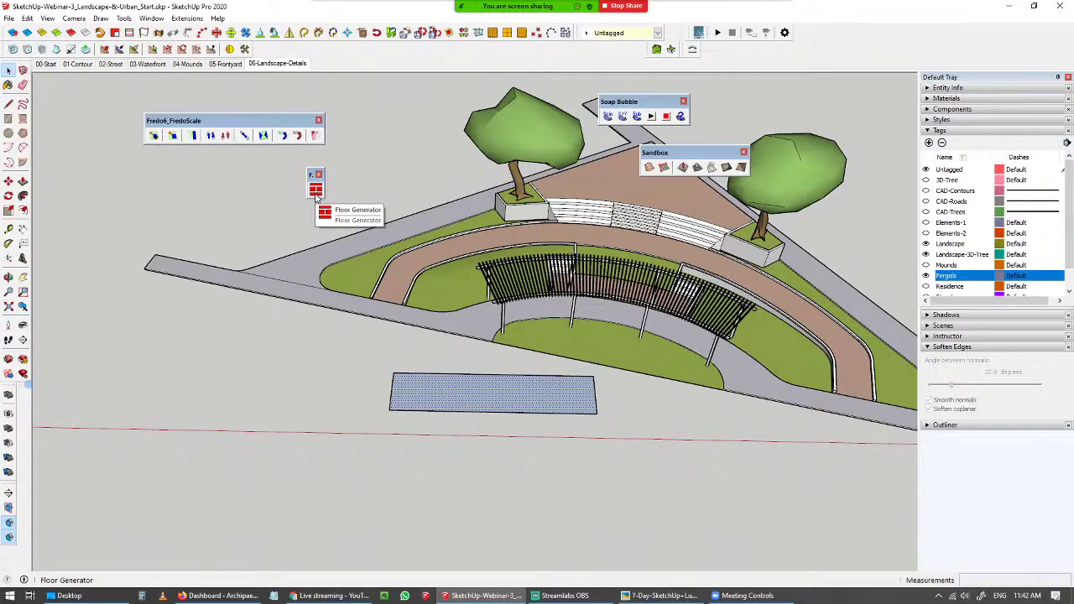
scroll(471, 390, up, 2)
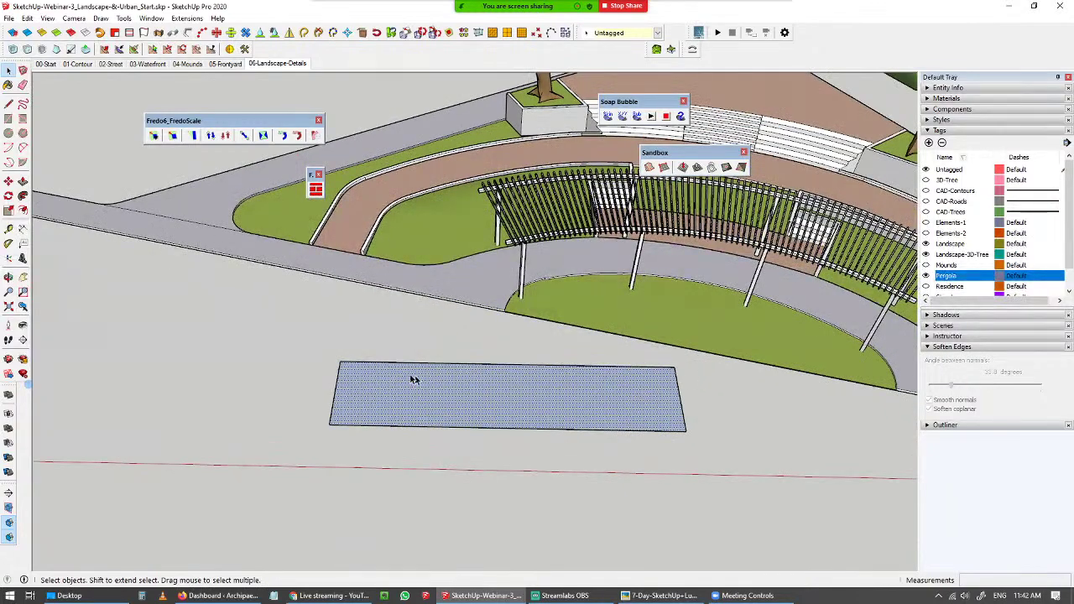
scroll(403, 381, down, 4)
scroll(411, 387, up, 3)
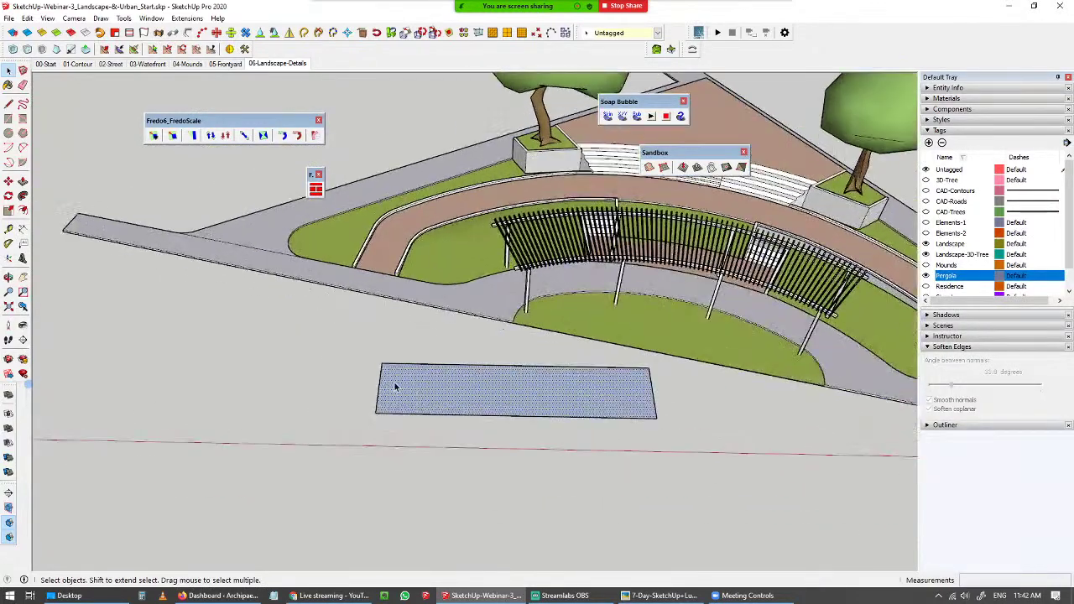
double_click(482, 302)
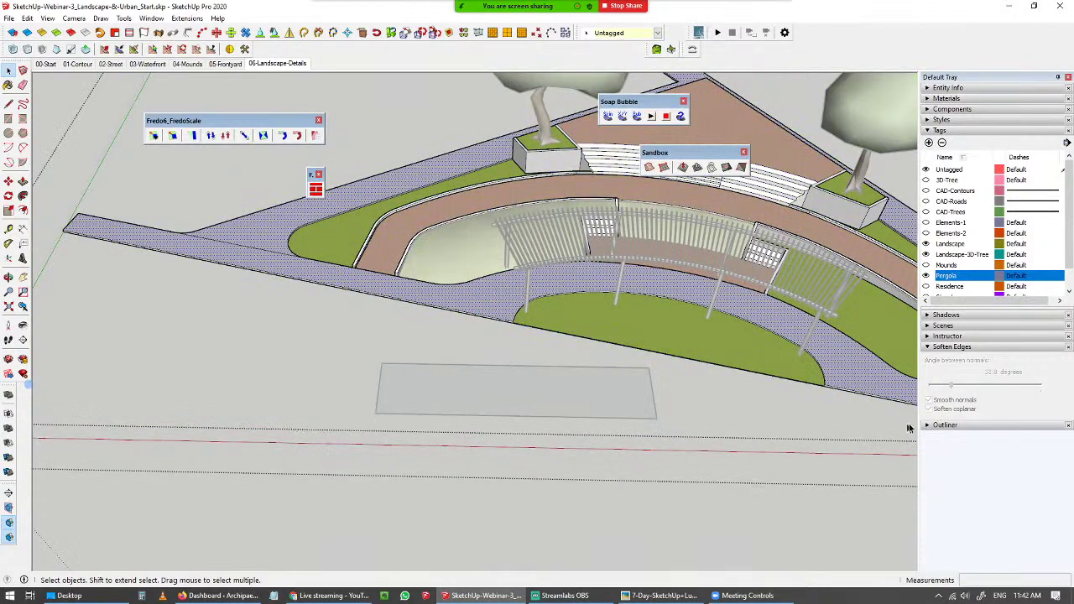
click(542, 409)
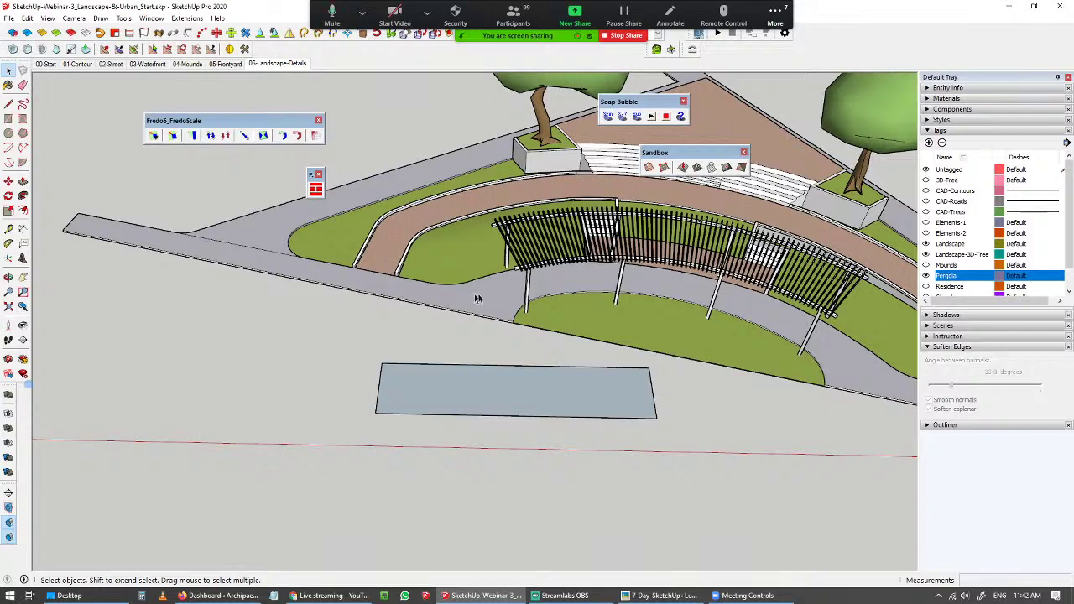
scroll(579, 440, up, 3)
click(471, 350)
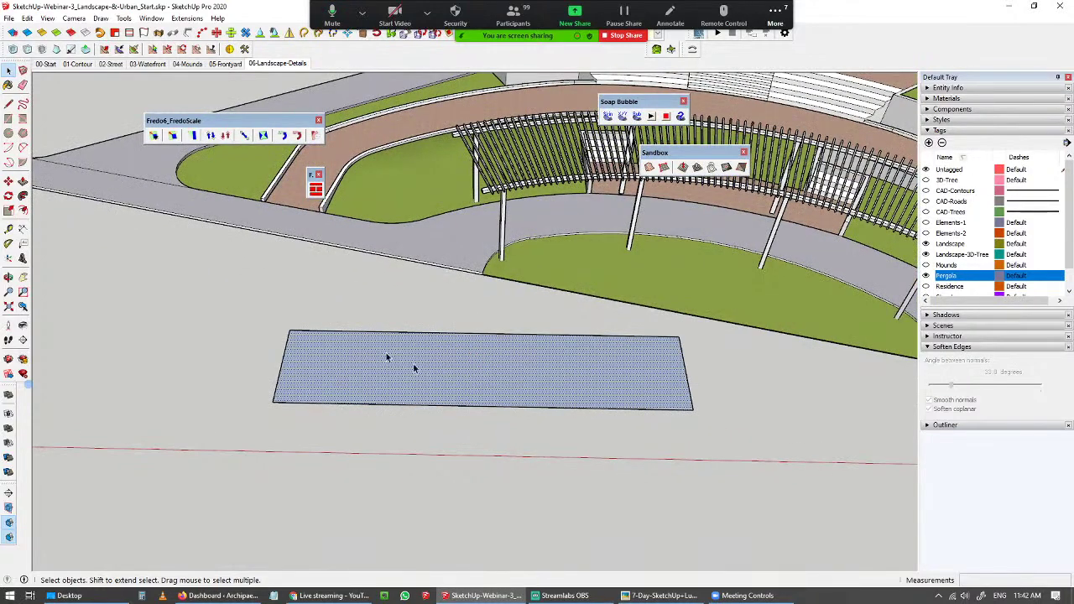
- Open Floor Generator, try the Wood pattern and set the pattern to Herringbone
click(315, 189)
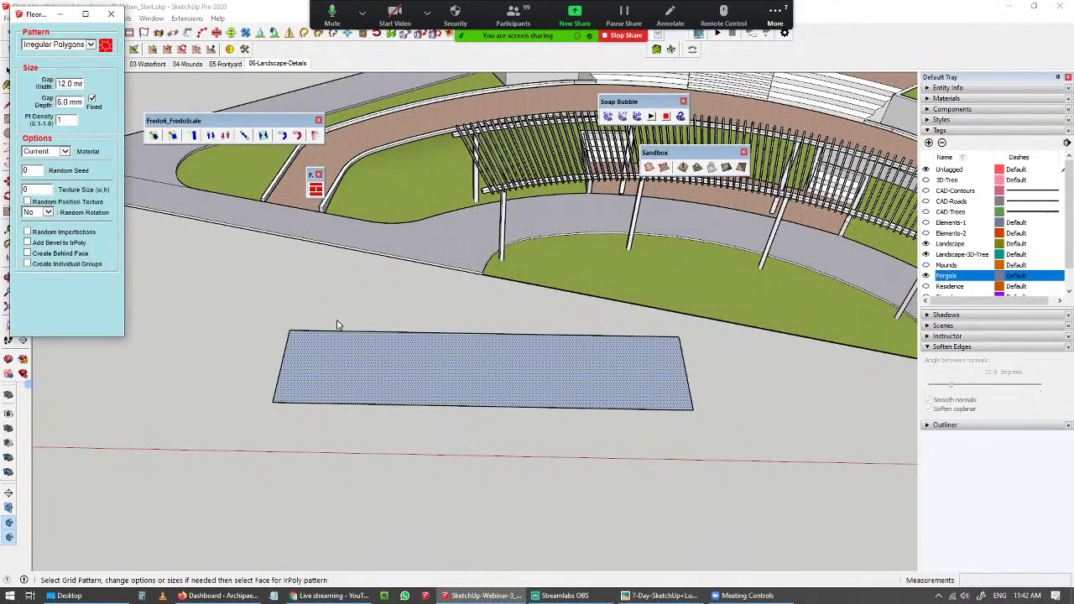
click(90, 44)
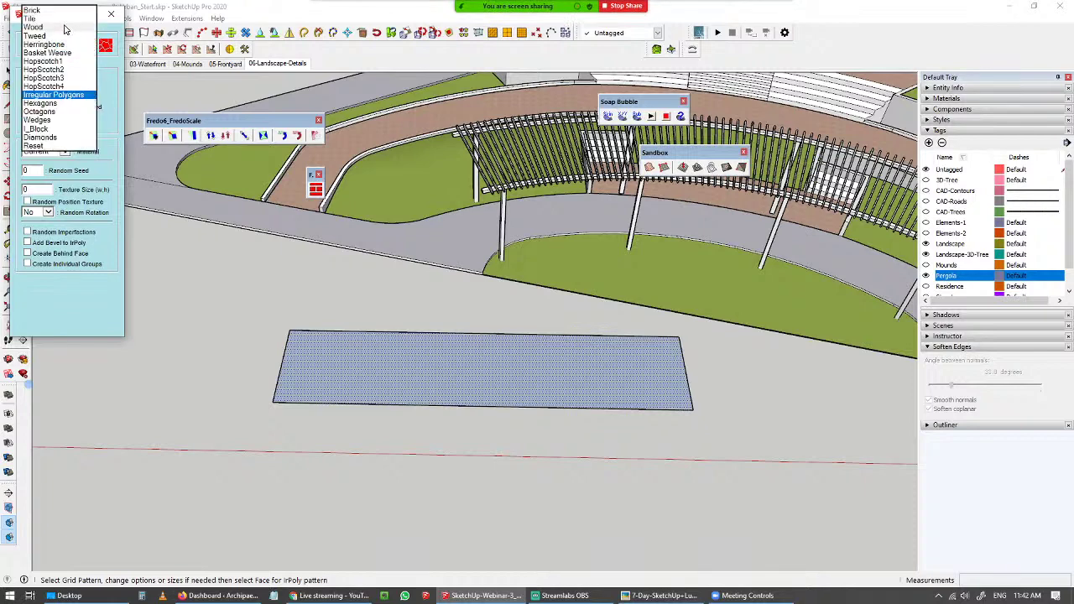
click(82, 27)
click(90, 45)
click(83, 45)
click(89, 44)
click(82, 53)
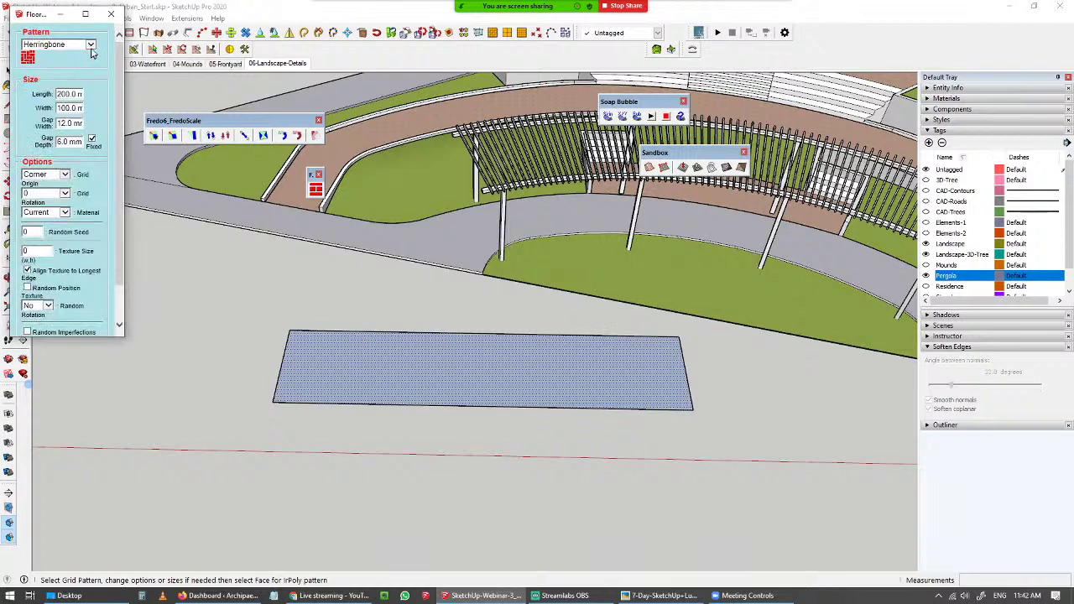
- Try the Basket Weave pattern and set the Floor Generator pattern to Irregular Polygons
click(90, 46)
click(82, 53)
click(90, 46)
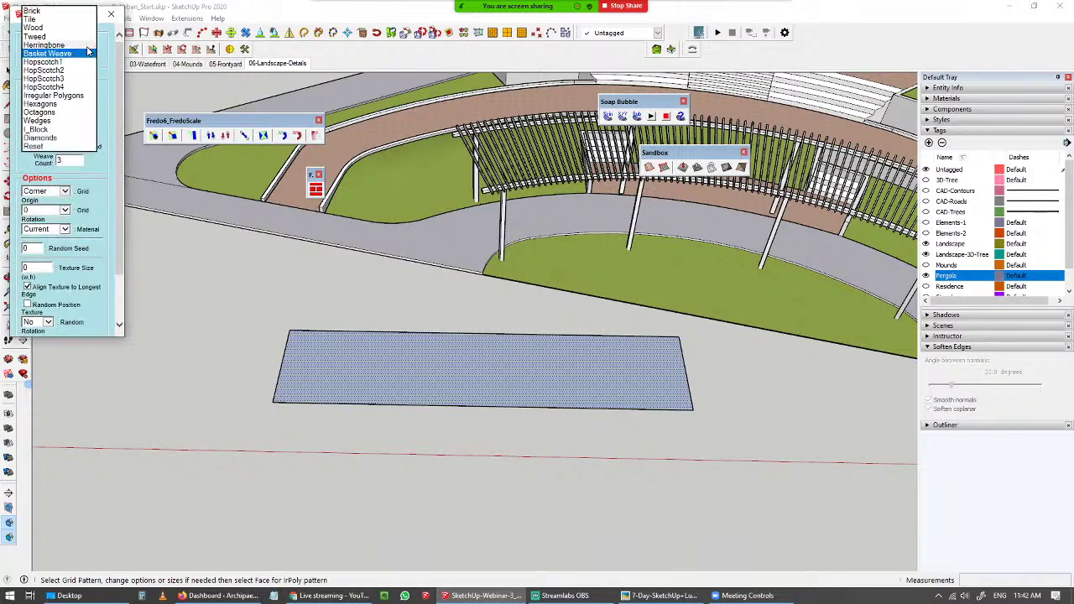
click(77, 97)
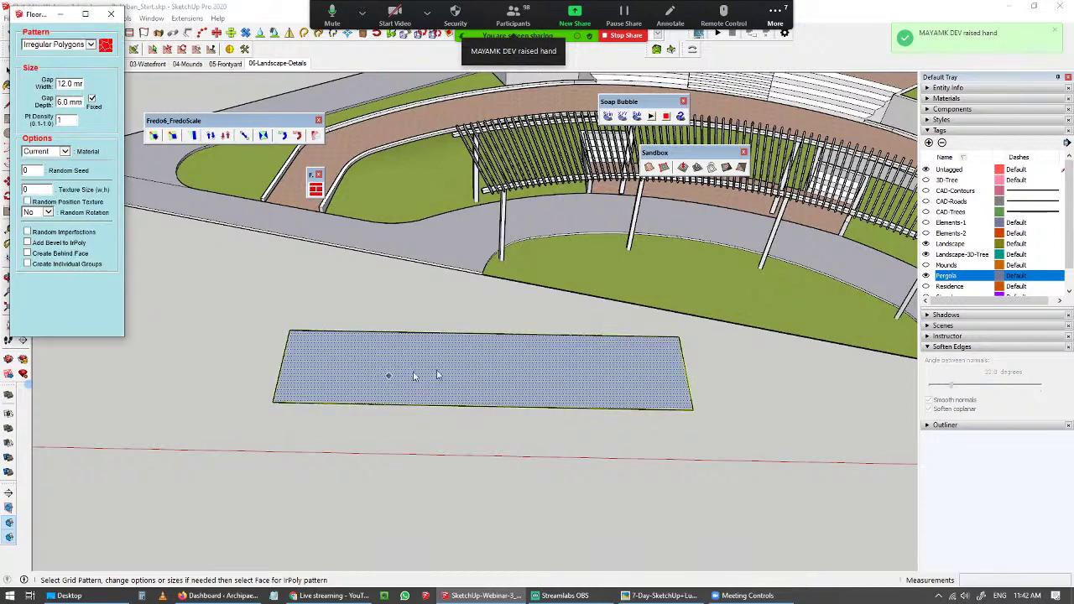
- Choose the brown Color C07 as current material and generate the irregular polygon paving on the rectangular test face
click(933, 131)
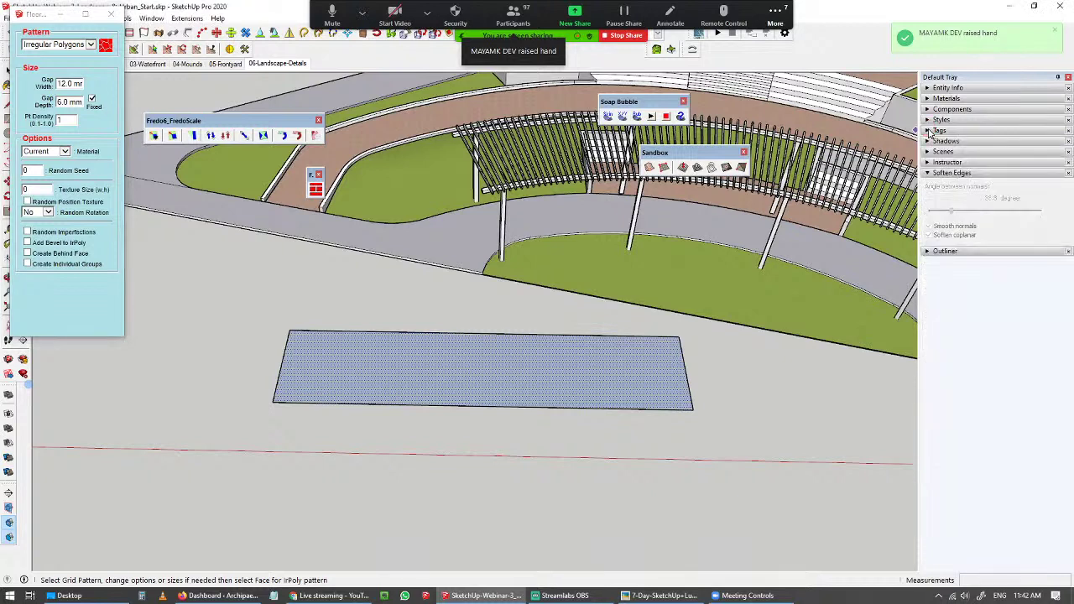
click(941, 100)
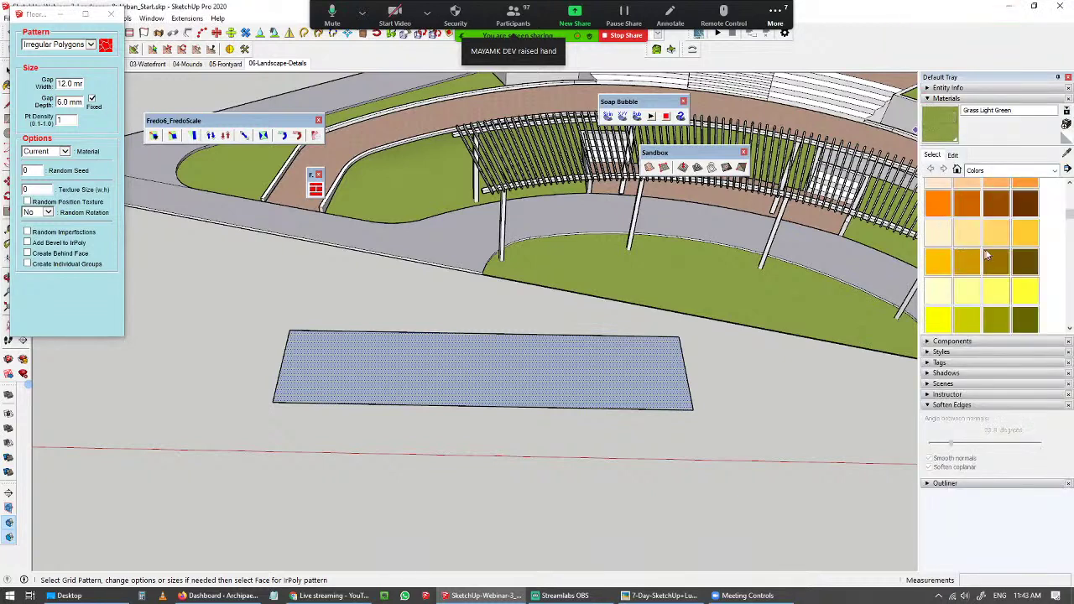
click(996, 262)
click(996, 203)
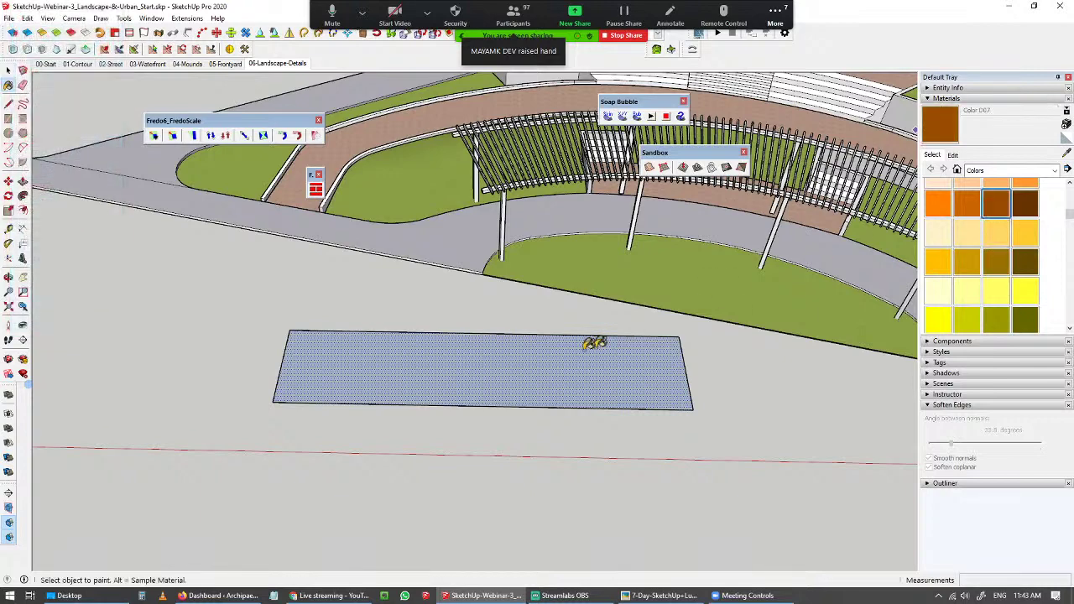
click(315, 191)
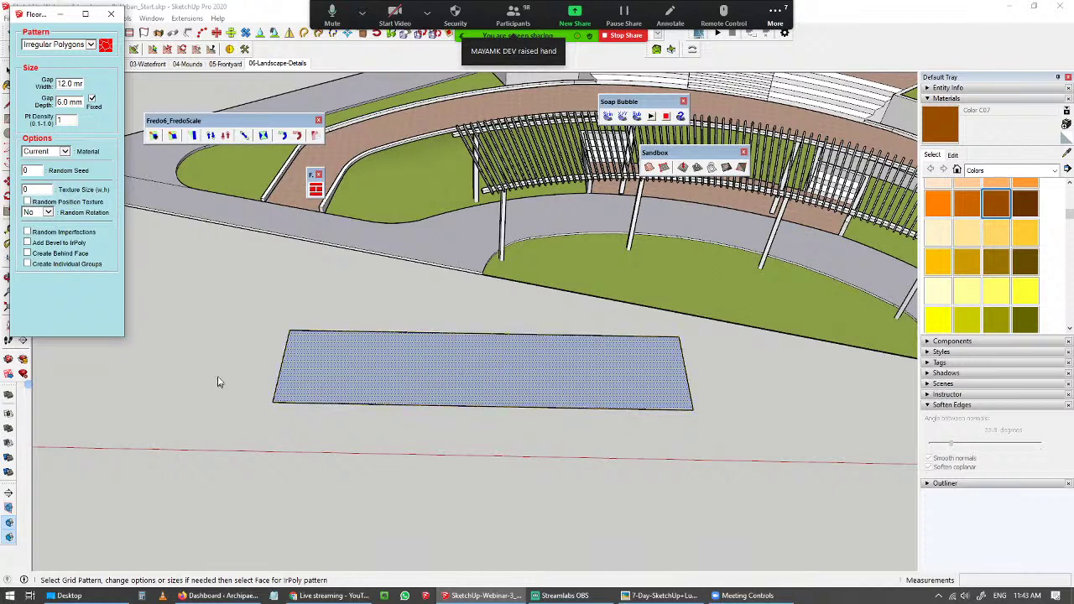
click(426, 369)
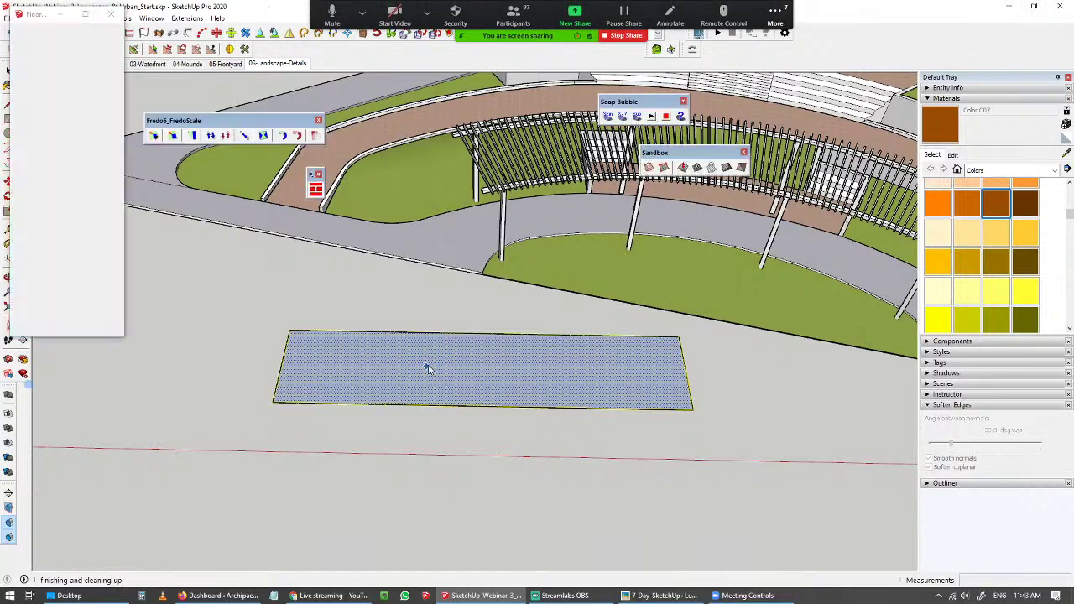
- Examine the generated irregular paving close up and from several angles, checking its gaps and edges
middle_drag(426, 366, 366, 254)
scroll(424, 368, up, 3)
key(space)
scroll(430, 372, up, 4)
shift+middle_drag(494, 397, 281, 337)
scroll(402, 304, up, 3)
middle_drag(401, 304, 454, 245)
scroll(448, 251, down, 5)
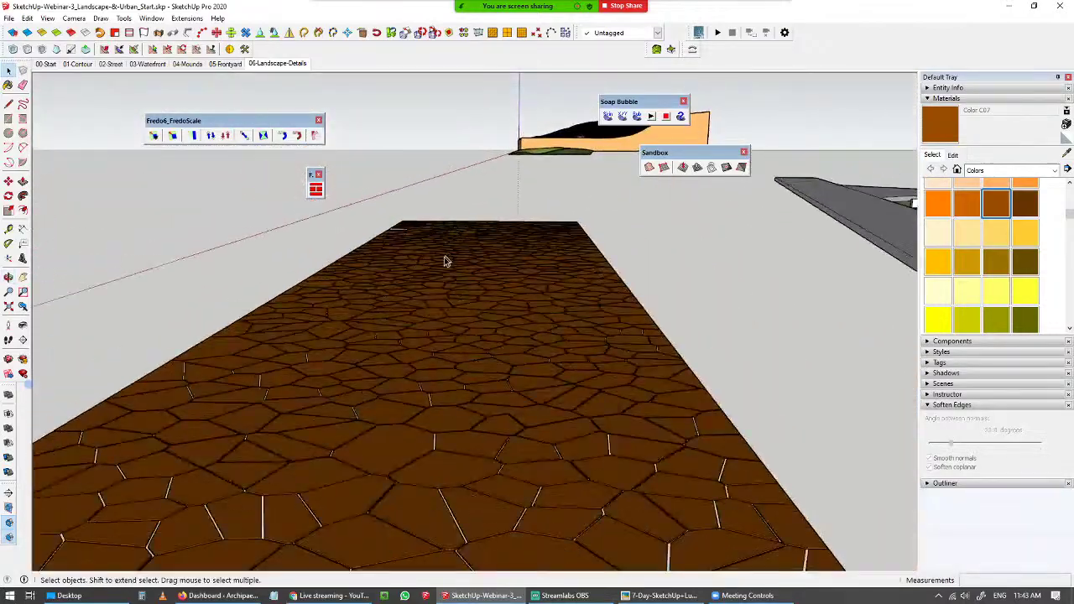
middle_drag(429, 309, 655, 432)
shift+middle_drag(655, 431, 568, 376)
scroll(475, 335, down, 2)
middle_drag(378, 329, 529, 342)
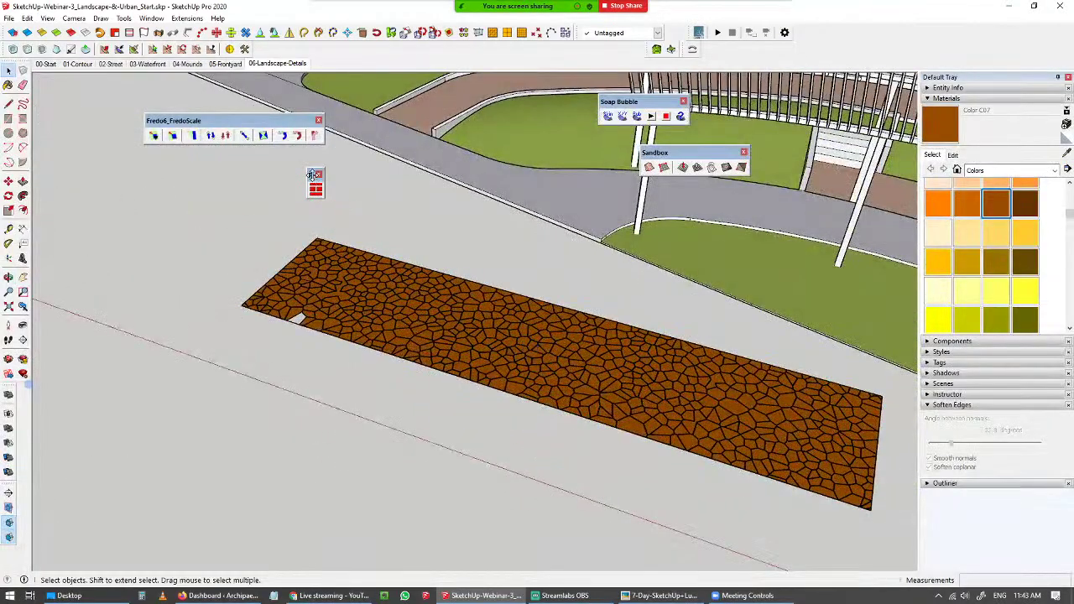
middle_drag(472, 329, 579, 343)
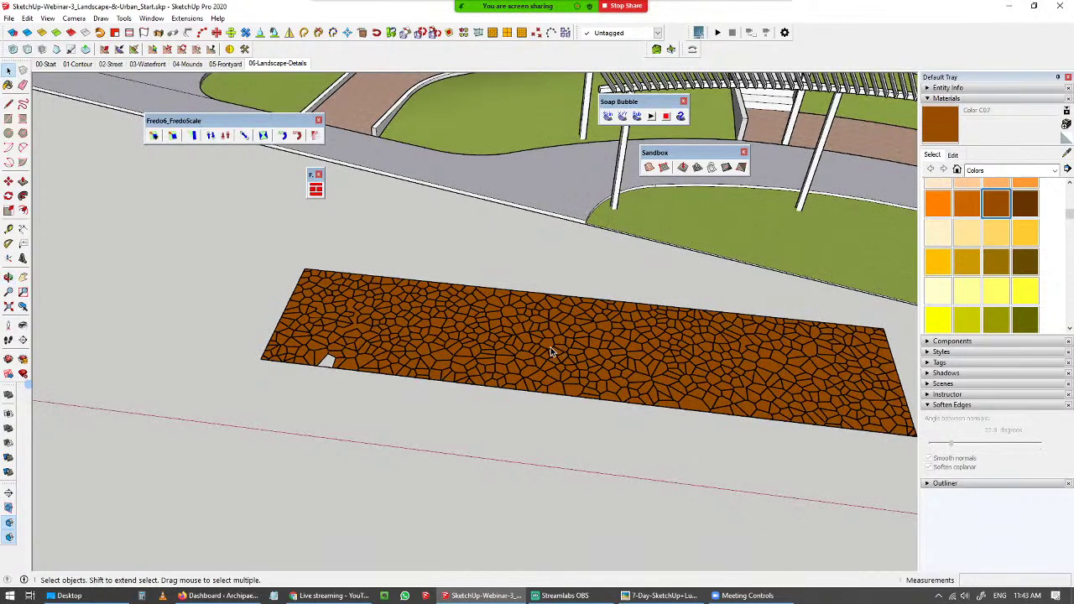
- Draw a small rectangle of about 3 × 2.6 m on the empty ground beside the paving sample
scroll(485, 375, down, 5)
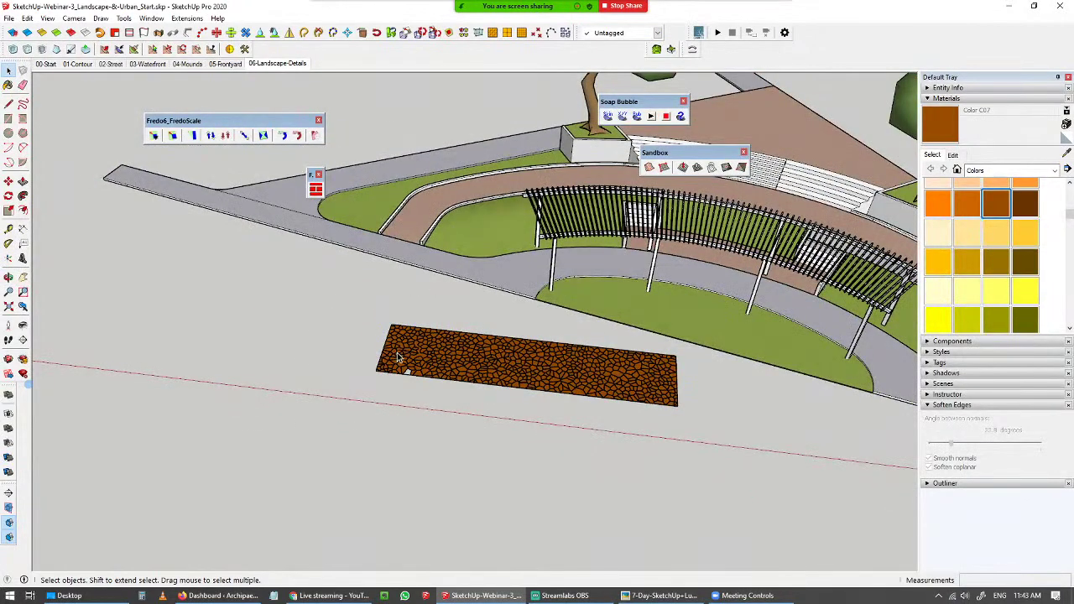
scroll(399, 361, down, 3)
shift+middle_drag(401, 369, 260, 298)
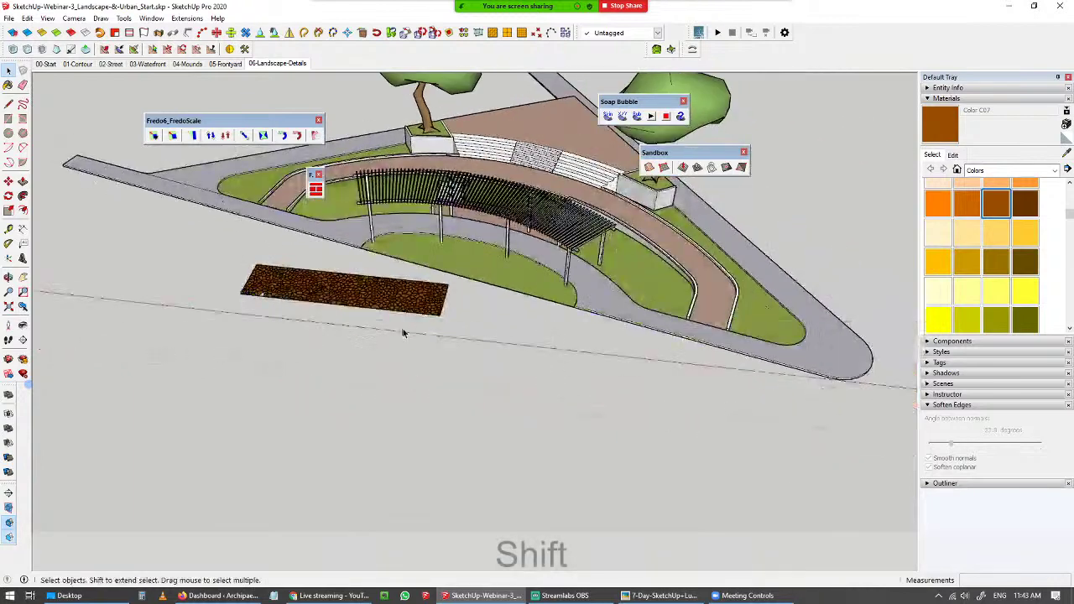
middle_drag(403, 333, 487, 337)
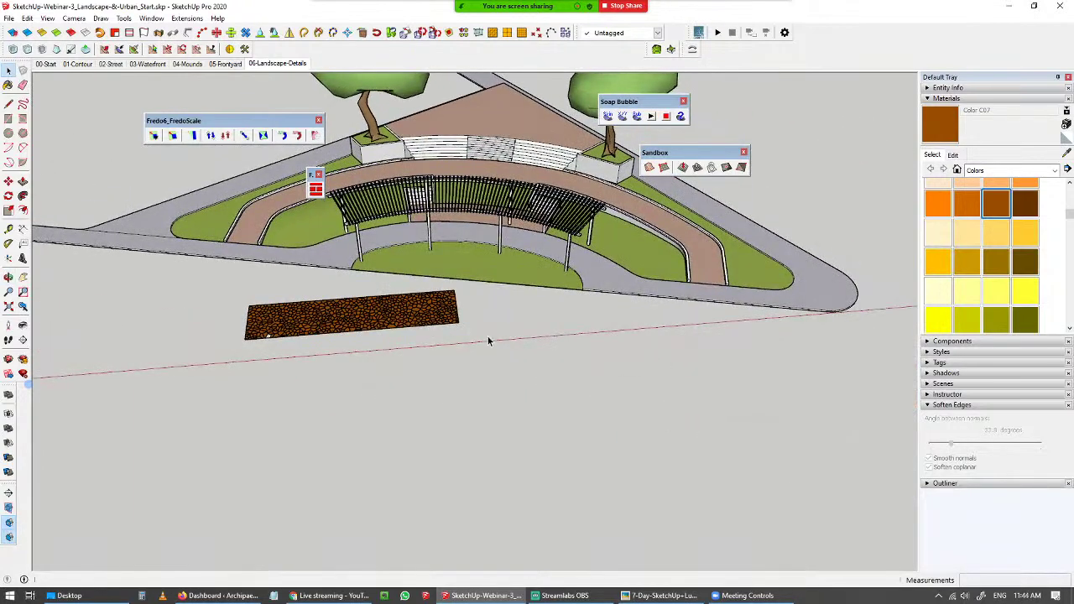
middle_drag(489, 341, 624, 360)
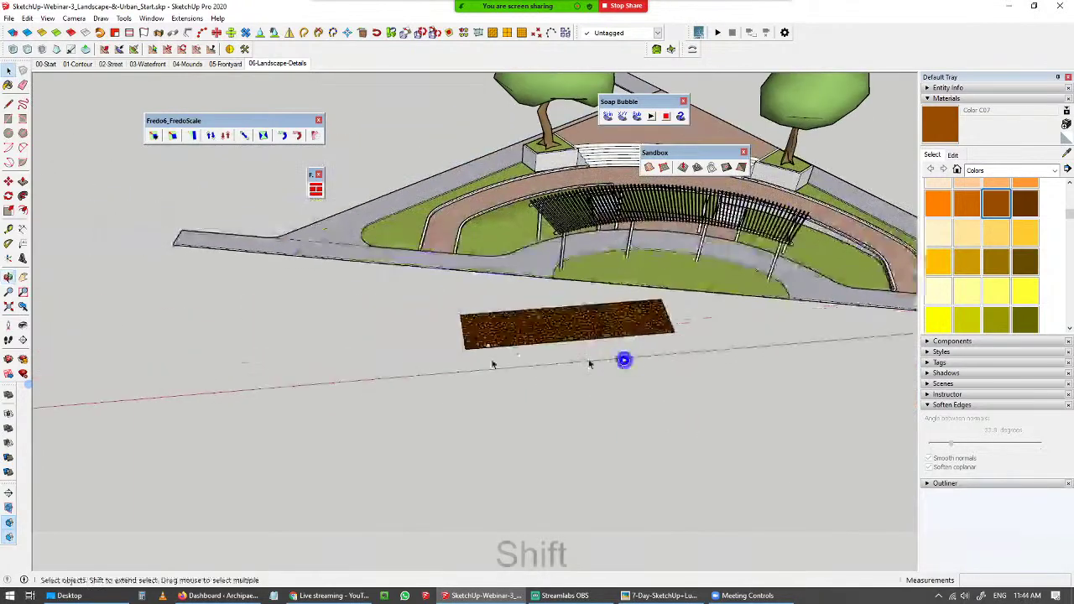
key(r)
click(238, 347)
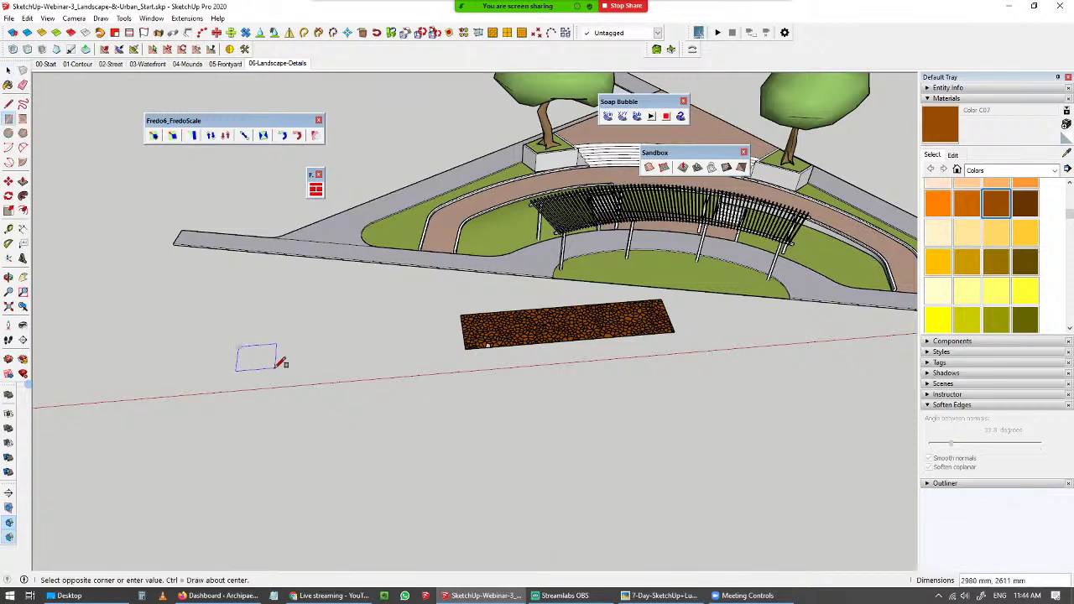
click(277, 358)
scroll(281, 362, up, 4)
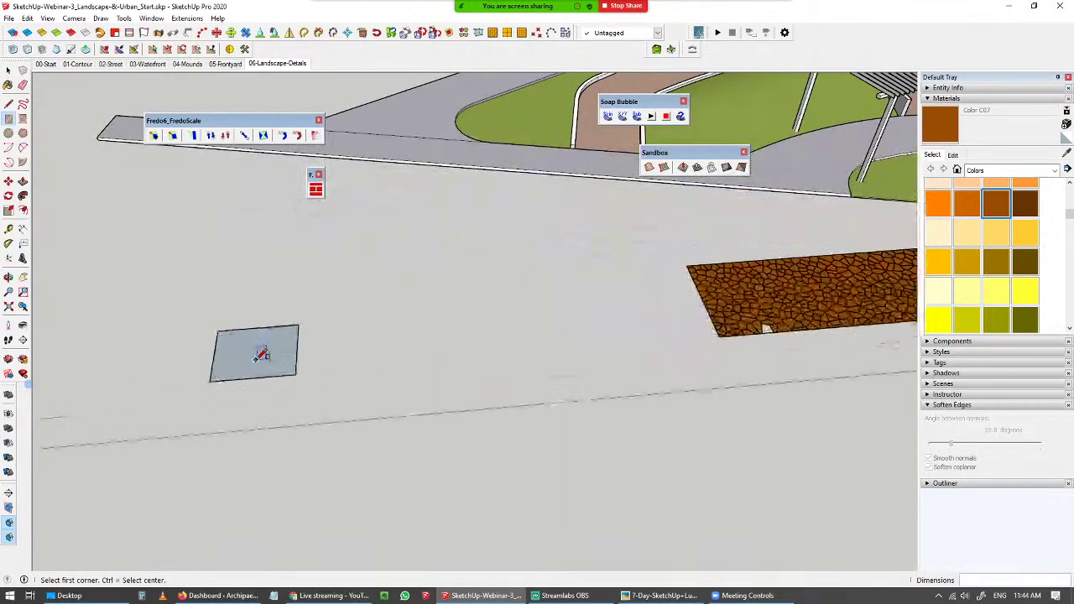
- Draw vertical lines of different heights upward from two adjacent corners of the small rectangle
key(l)
click(295, 373)
middle_drag(294, 374, 303, 256)
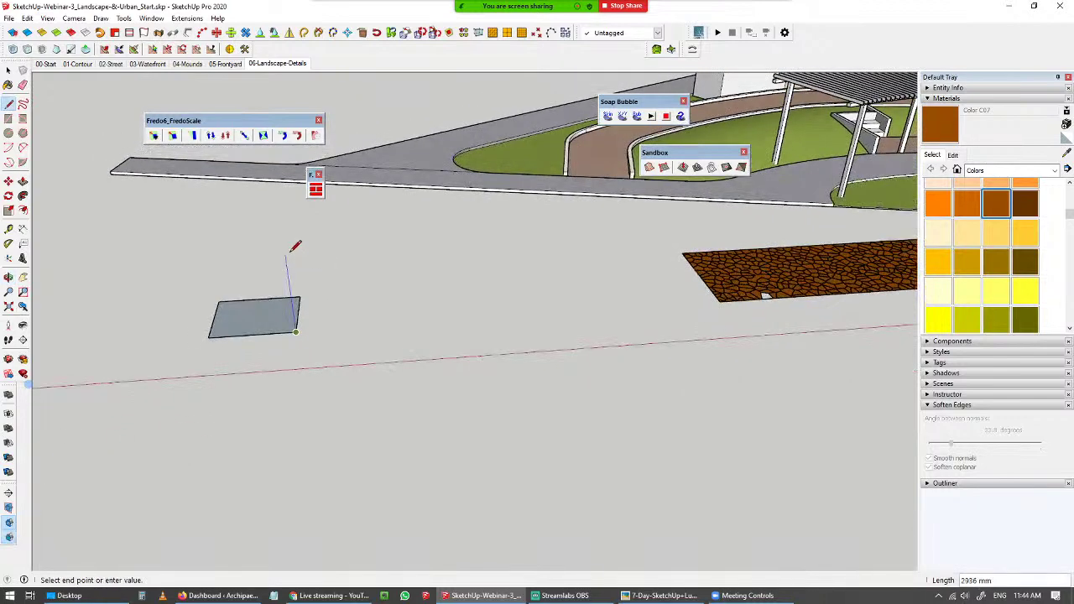
key(Escape)
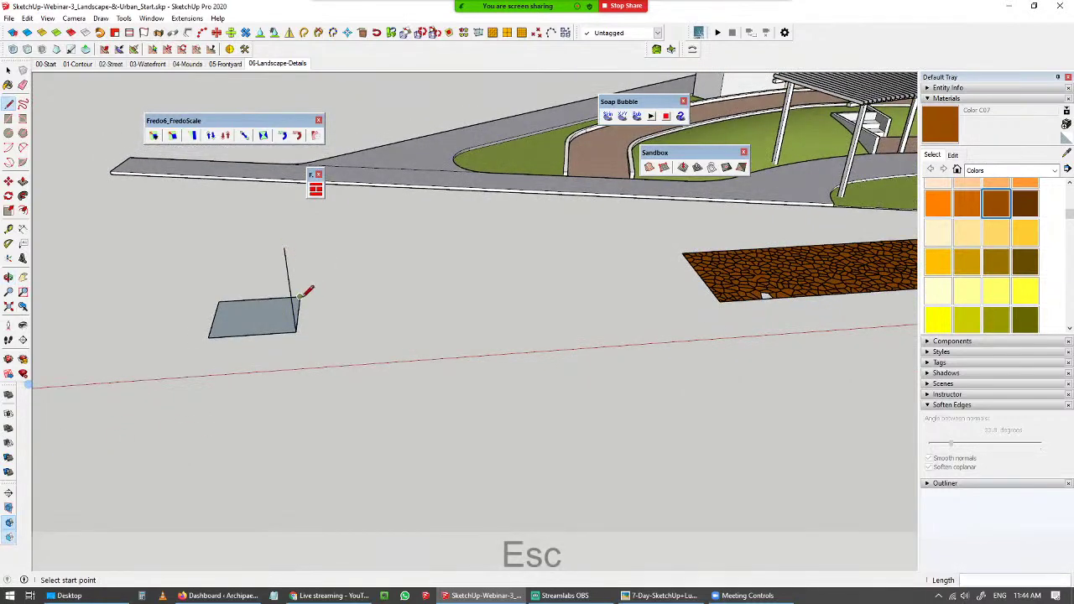
middle_drag(293, 227, 377, 229)
click(260, 186)
key(Escape)
- Copy the shorter vertical line to the diagonally opposite corner of the small rectangle
key(space)
key(m)
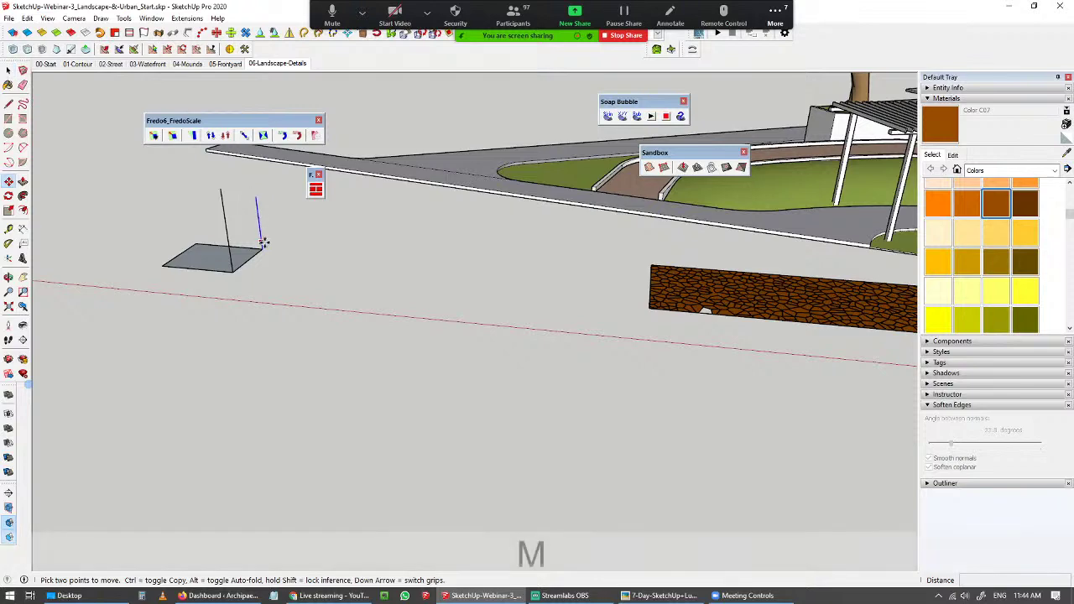
click(263, 244)
key(ctrl)
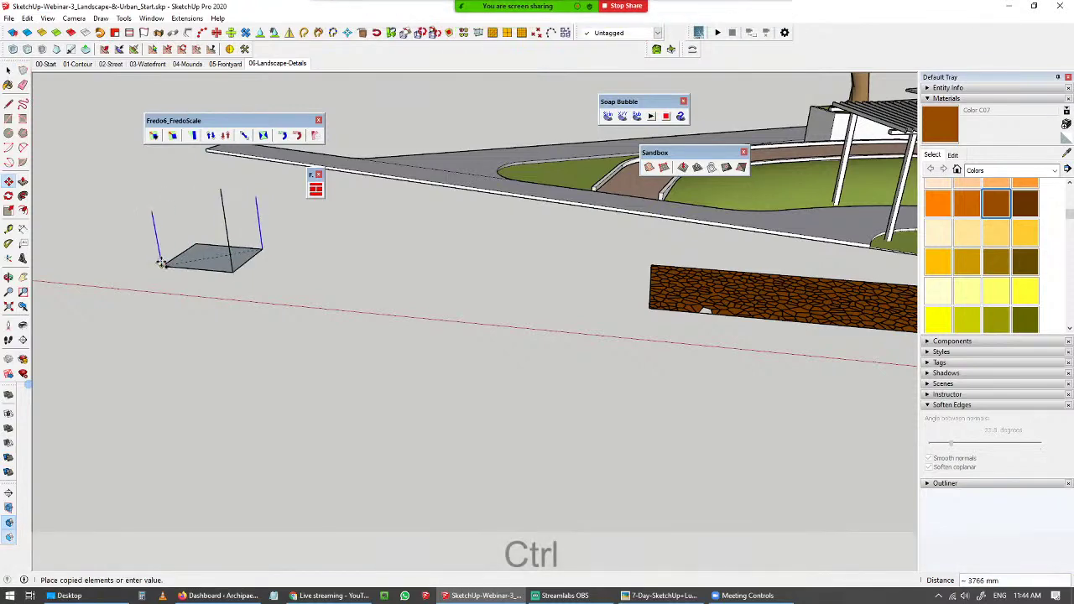
middle_drag(187, 245, 428, 336)
key(space)
key(l)
key(space)
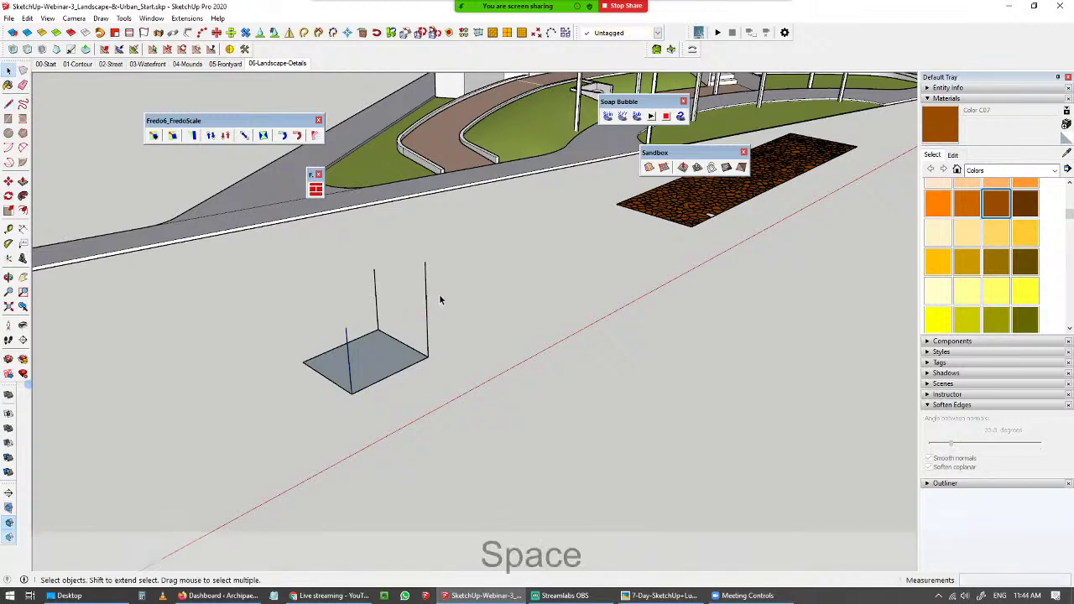
- Copy the taller vertical line to the remaining corner of the small rectangle, diagonally opposite the original
key(l)
key(m)
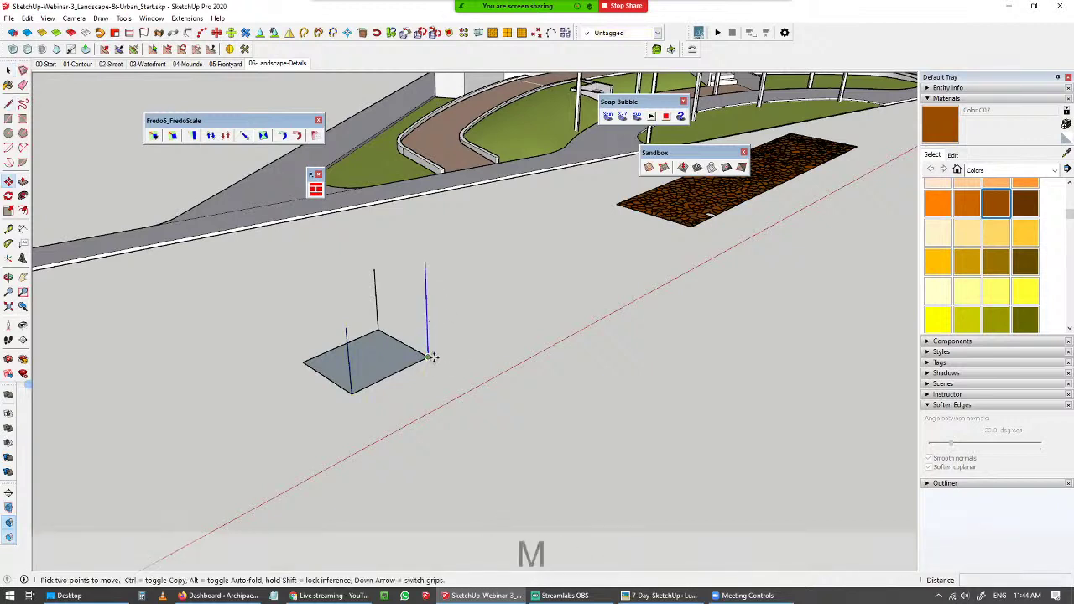
key(ctrl)
click(428, 357)
click(307, 363)
key(space)
- Try to join the tops of two adjacent vertical lines while the geometry is ungrouped, and undo that line
middle_drag(306, 362, 379, 243)
key(l)
click(379, 248)
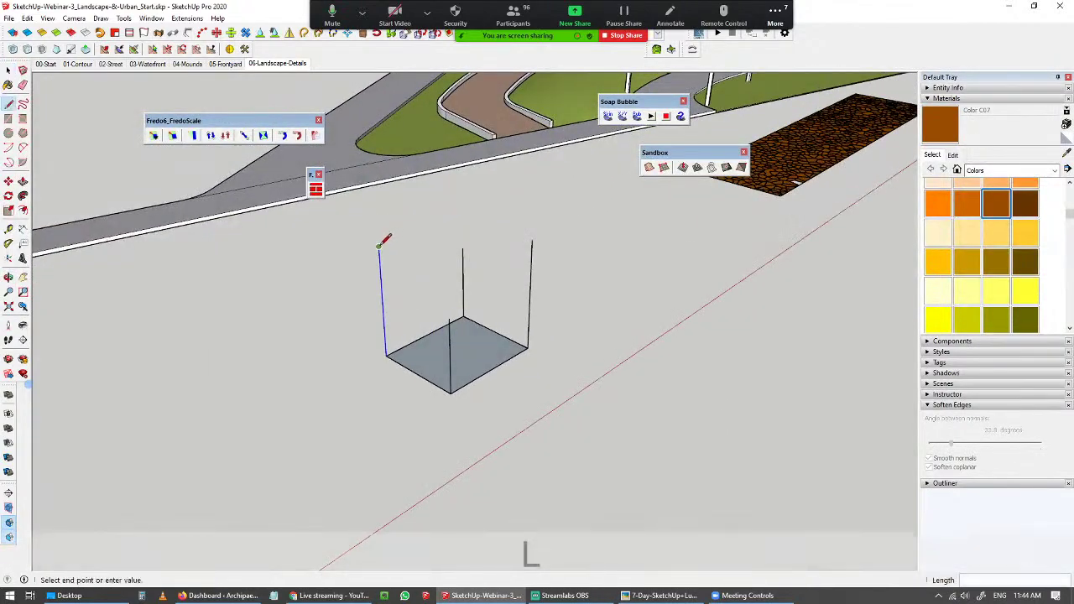
click(451, 318)
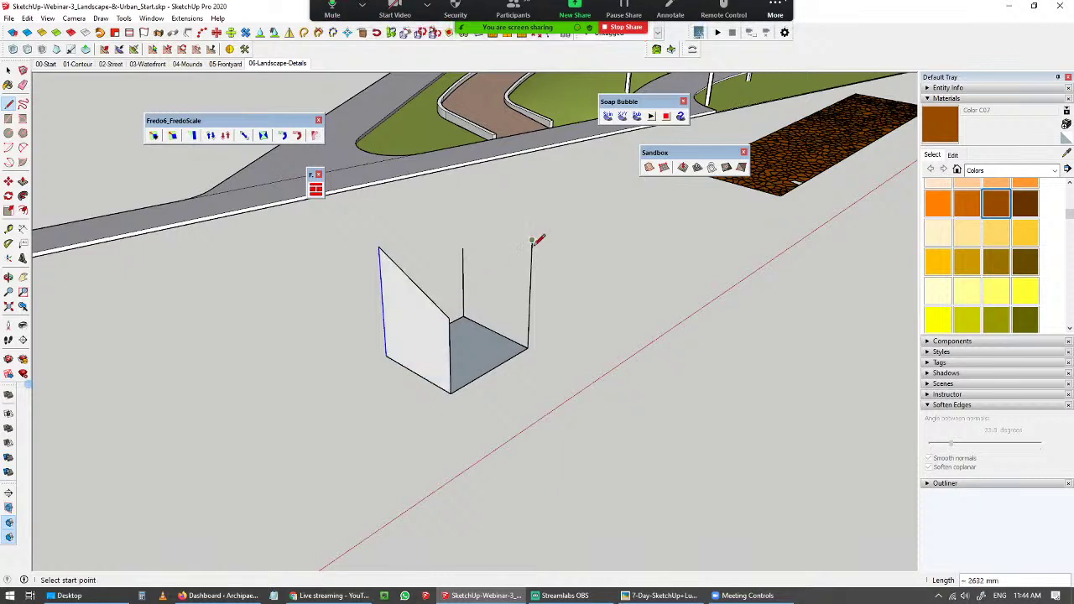
key(space)
key(ctrl+z)
- Group the small rectangle with its four vertical lines and clear the selection
key(space)
drag(347, 224, 604, 403)
key(ctrl+g)
key(l)
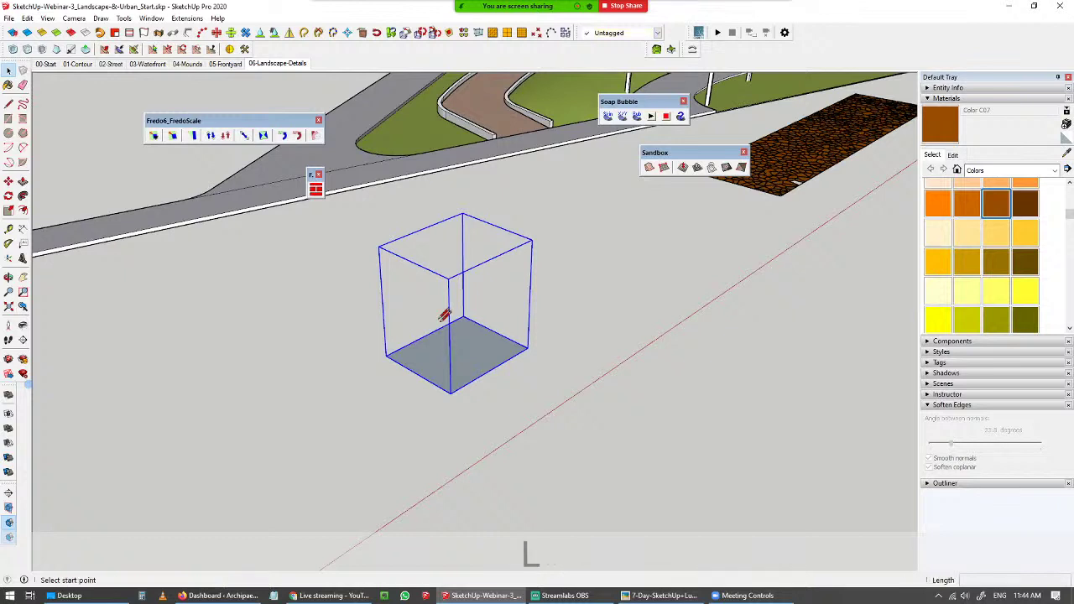
key(Escape)
key(space)
click(584, 311)
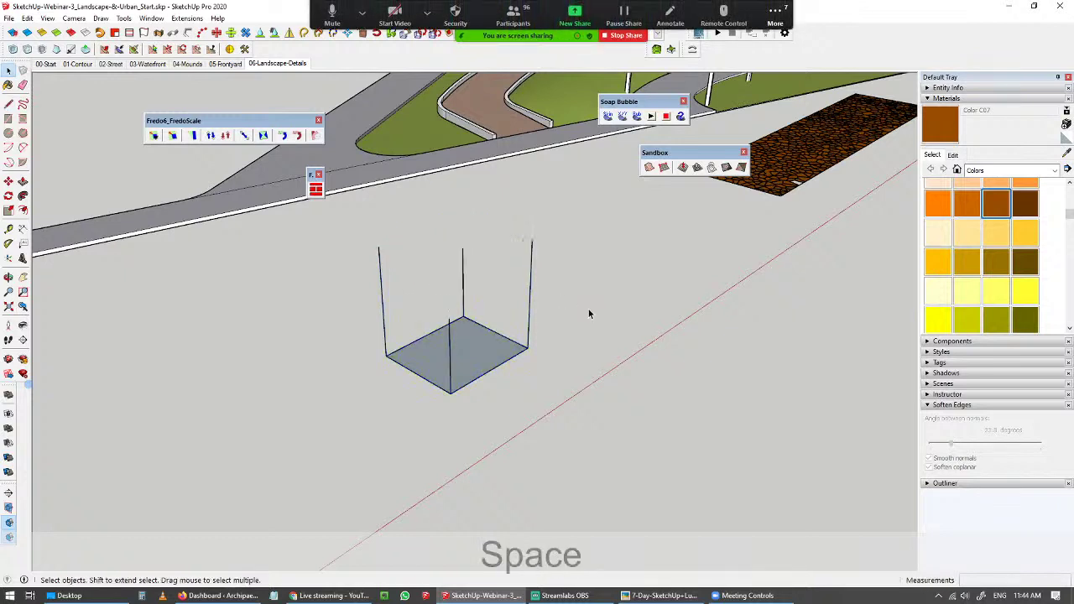
- Connect the tops of the four vertical lines with a closed loop of four sloping lines
key(l)
click(379, 248)
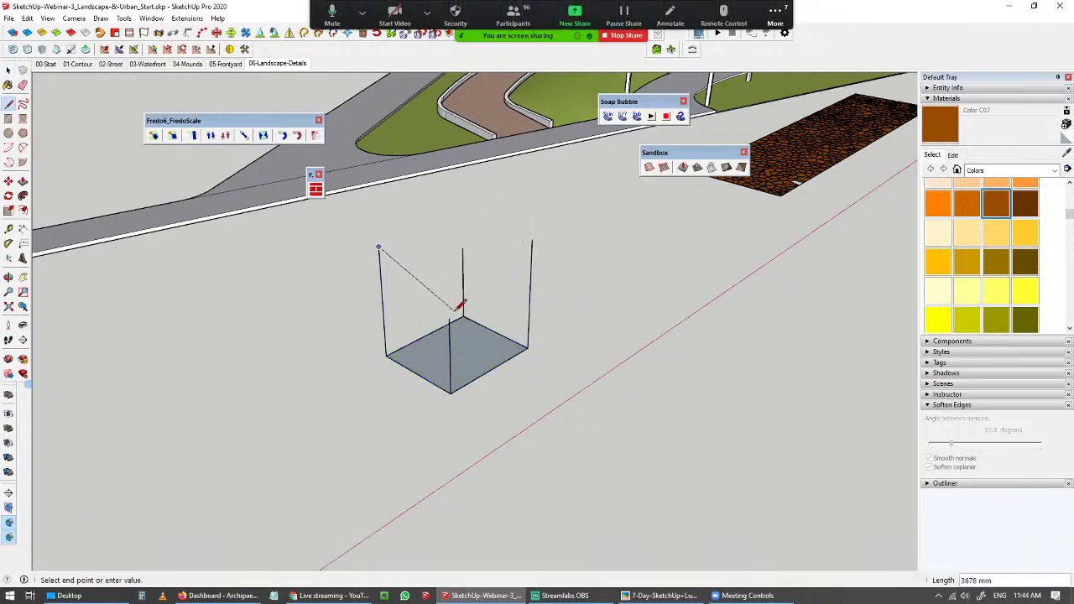
click(464, 248)
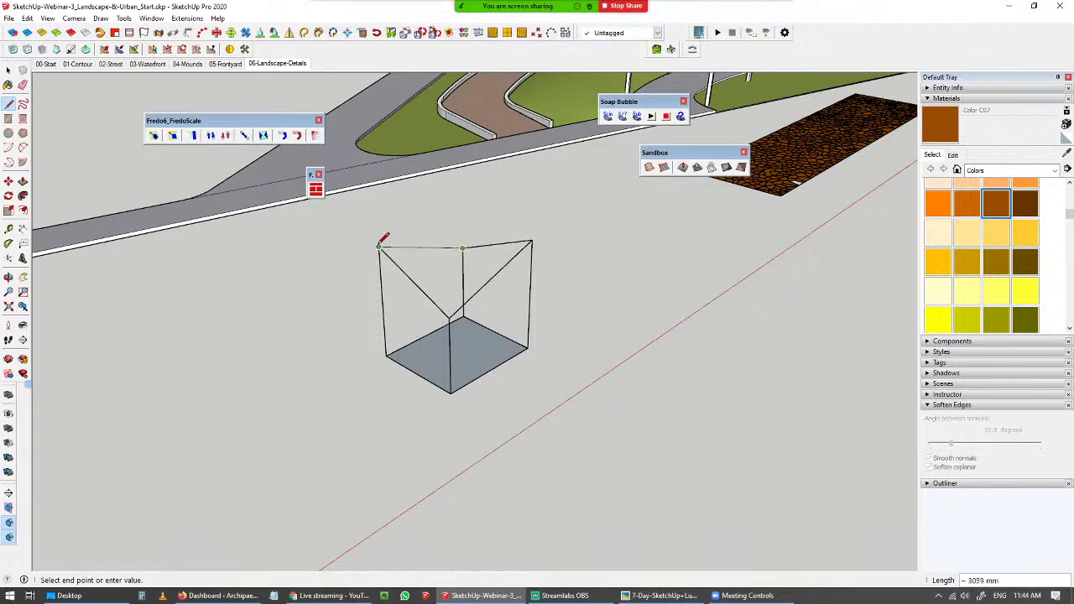
key(space)
- Select the four sloping top lines and generate a Soap Bubble skin between them with 10 divisions
middle_drag(593, 295, 582, 344)
scroll(525, 263, up, 2)
drag(476, 242, 702, 406)
middle_drag(702, 406, 652, 310)
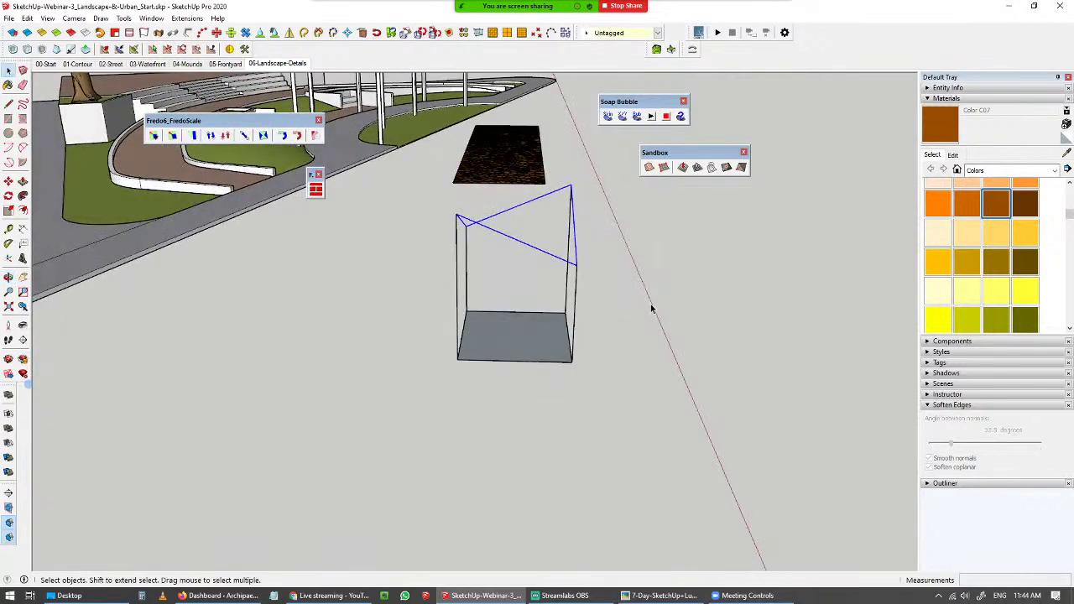
click(608, 117)
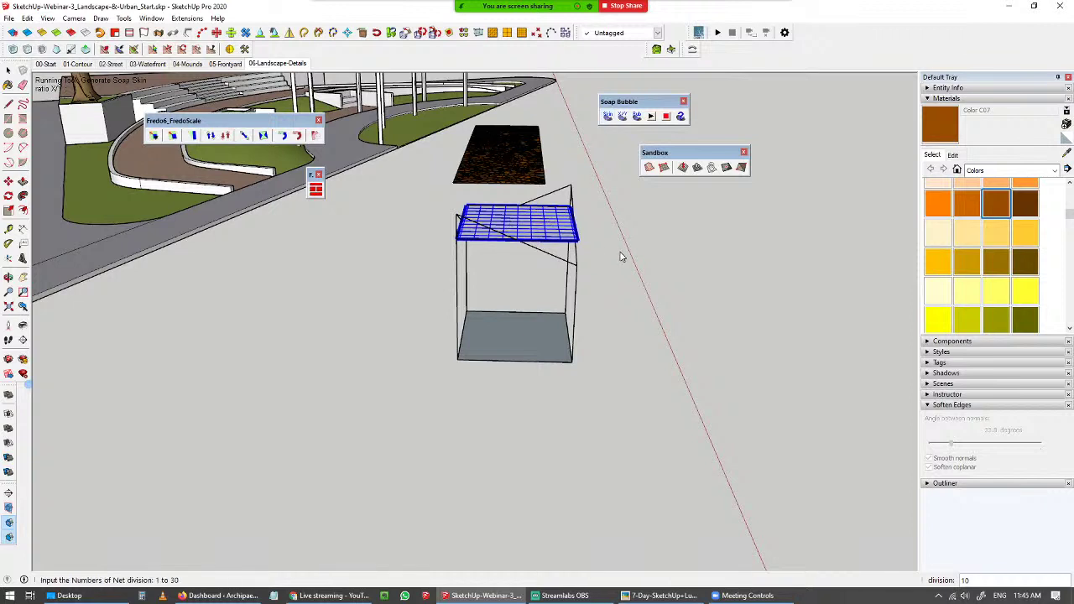
key(Return)
- Select the generated skin and soften its mesh edges by toggling the Soften coplanar option
middle_drag(621, 257, 492, 235)
key(space)
click(549, 276)
middle_drag(549, 276, 619, 311)
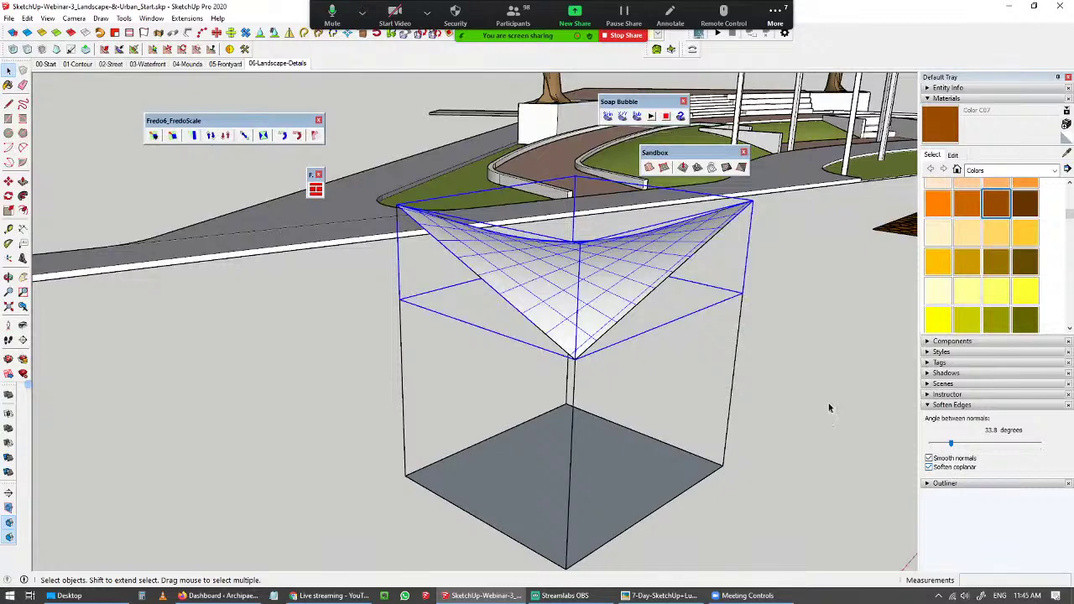
click(930, 467)
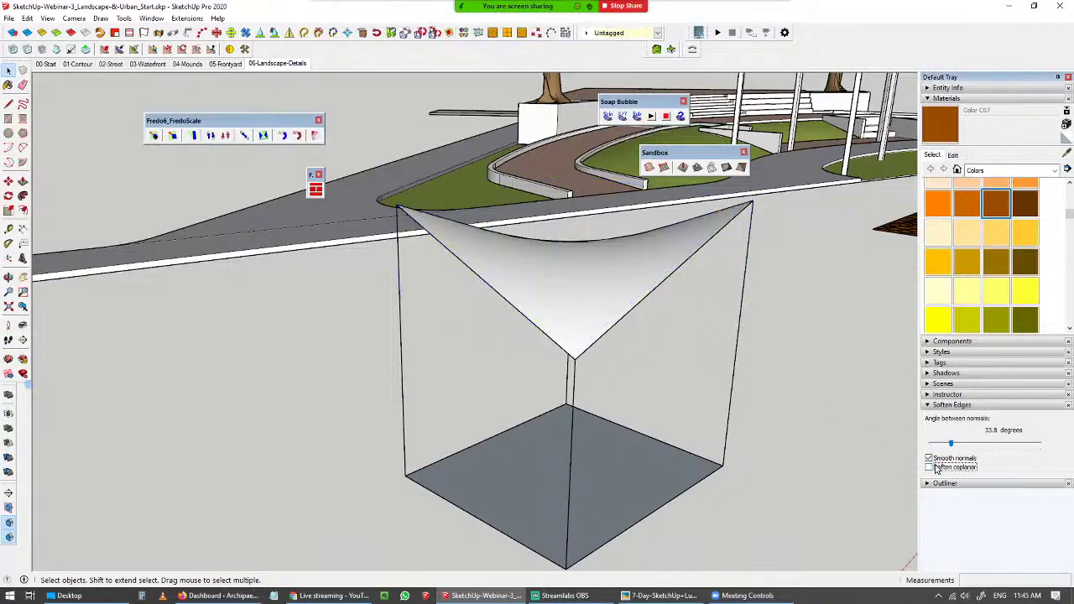
- Open the post group and scale the base rectangle down about its center so the posts slant inward, leaving the group afterwards closed
click(633, 271)
double_click(638, 461)
click(607, 468)
key(s)
key(ctrl)
drag(723, 466, 652, 467)
key(space)
click(747, 375)
- Examine the canopy and its slanted posts from several sides, inspect the skin inside its group and clear the selection
middle_drag(752, 342, 738, 366)
middle_drag(684, 397, 580, 420)
click(577, 420)
scroll(574, 419, down, 3)
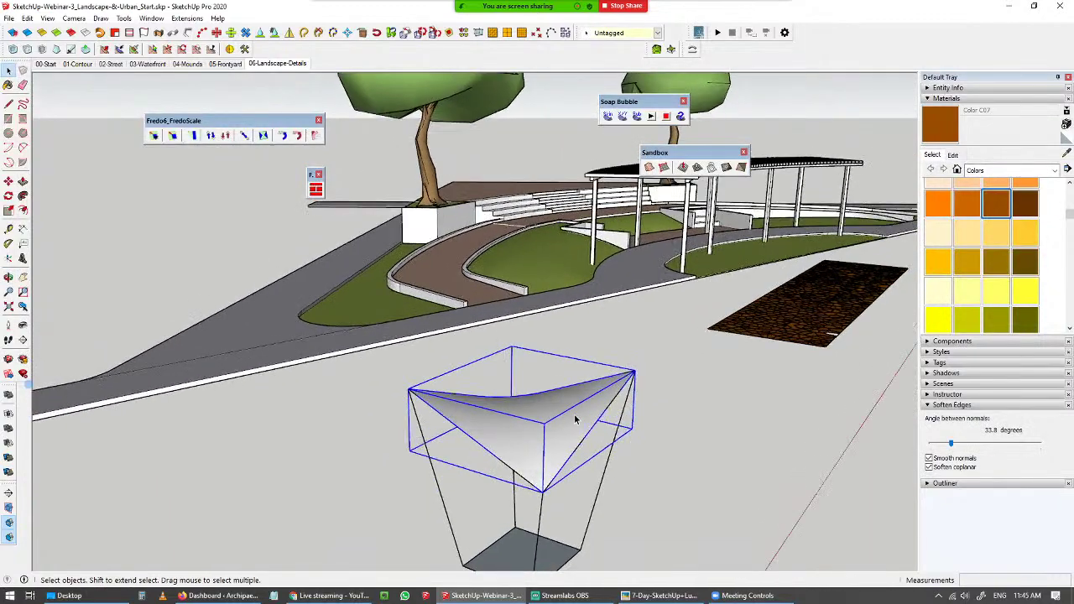
middle_drag(575, 420, 626, 394)
click(626, 395)
middle_drag(504, 390, 655, 406)
key(space)
click(509, 375)
middle_drag(508, 374, 477, 341)
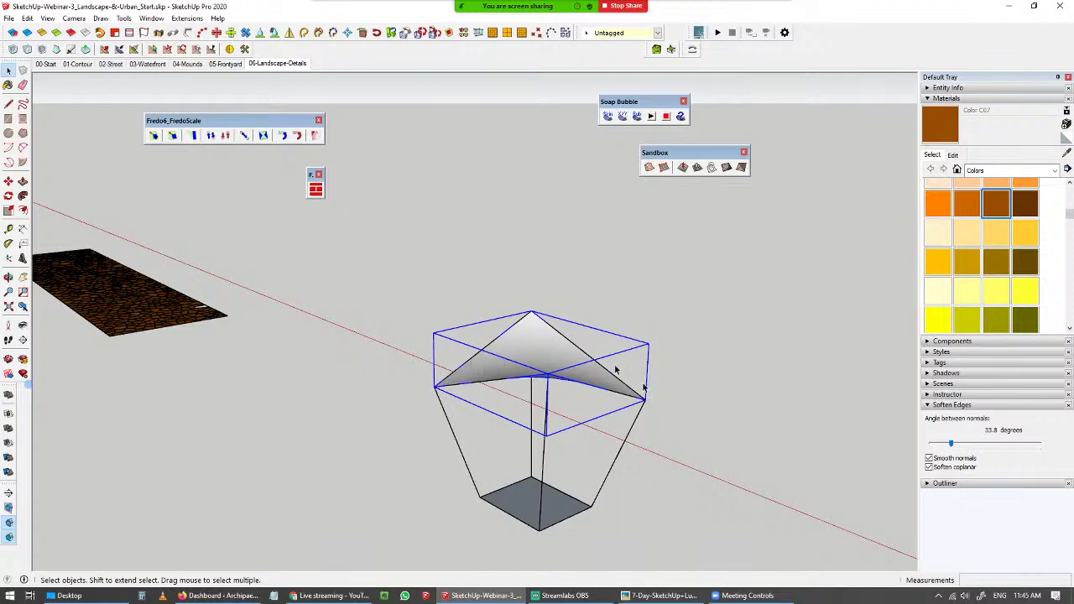
scroll(528, 345, up, 5)
double_click(537, 328)
click(559, 334)
click(689, 223)
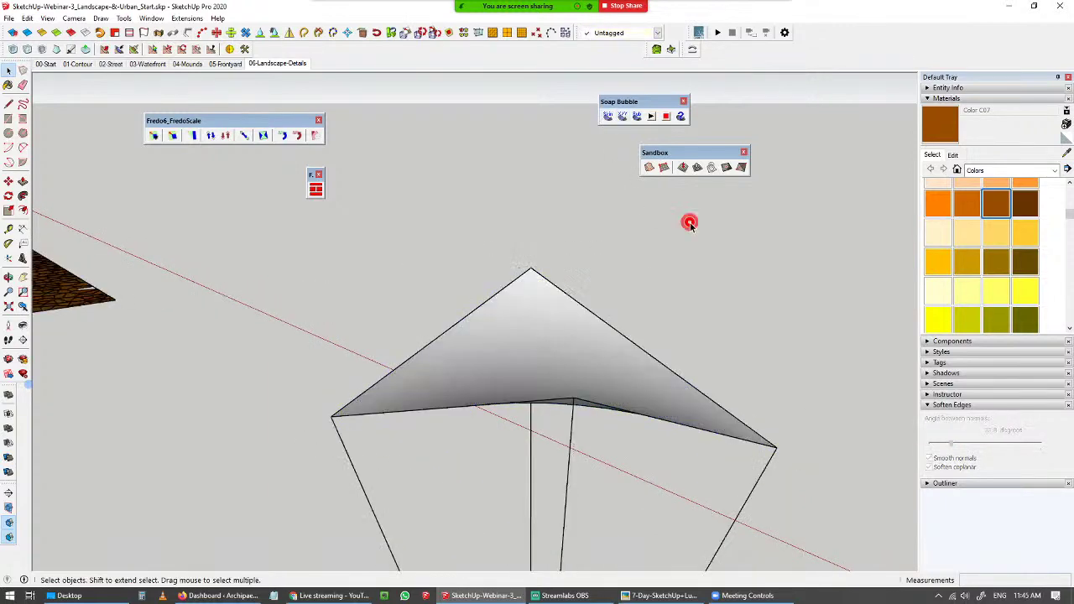
- Switch to the 03-Waterfront scene and make the Elements-1 and Elements-2 tags visible
middle_drag(557, 356, 354, 331)
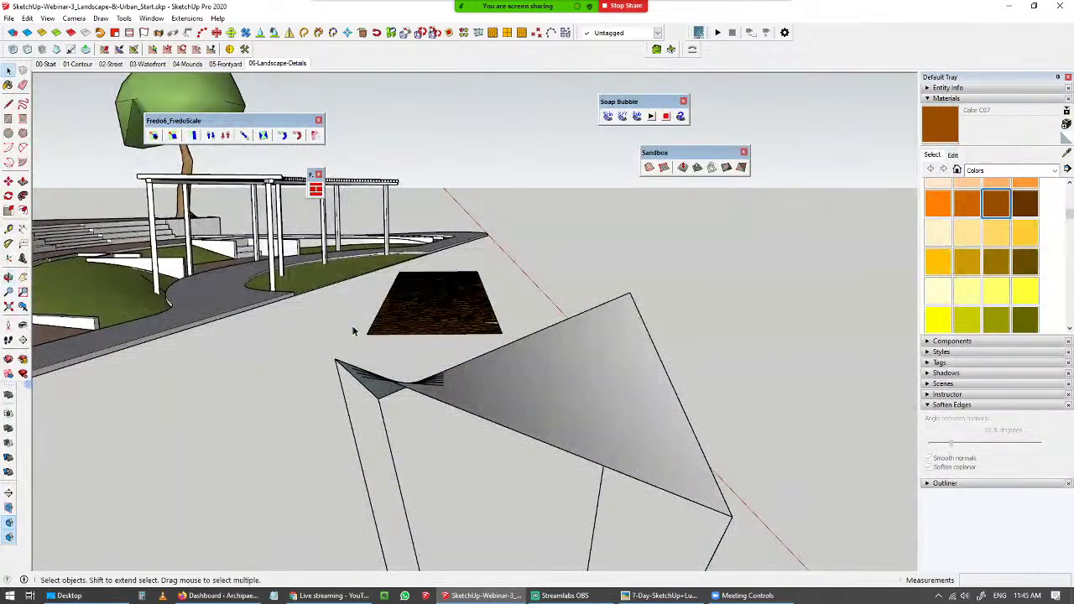
scroll(386, 265, down, 5)
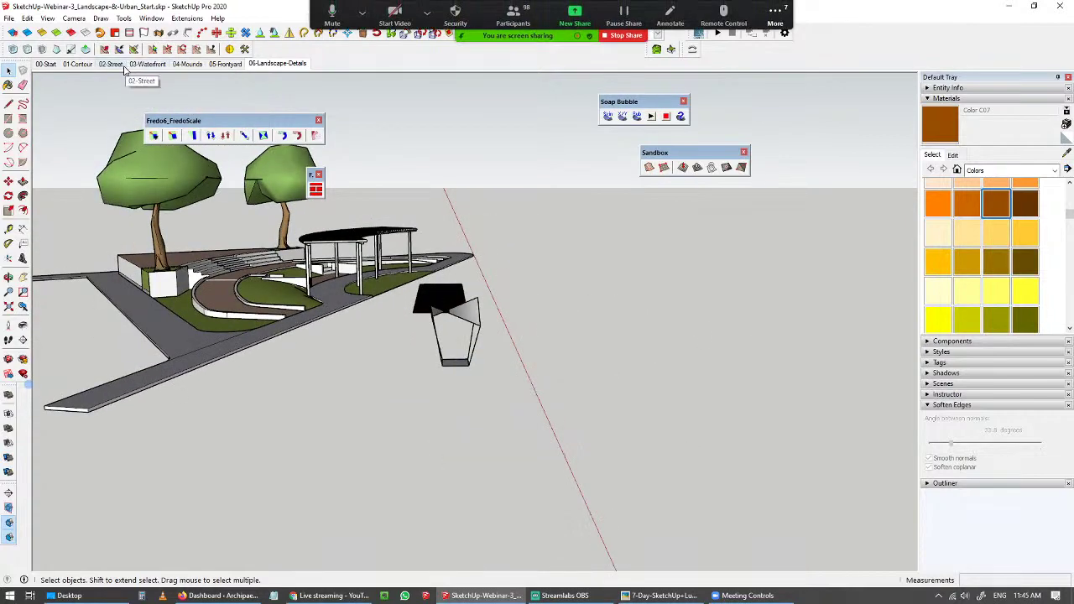
click(124, 68)
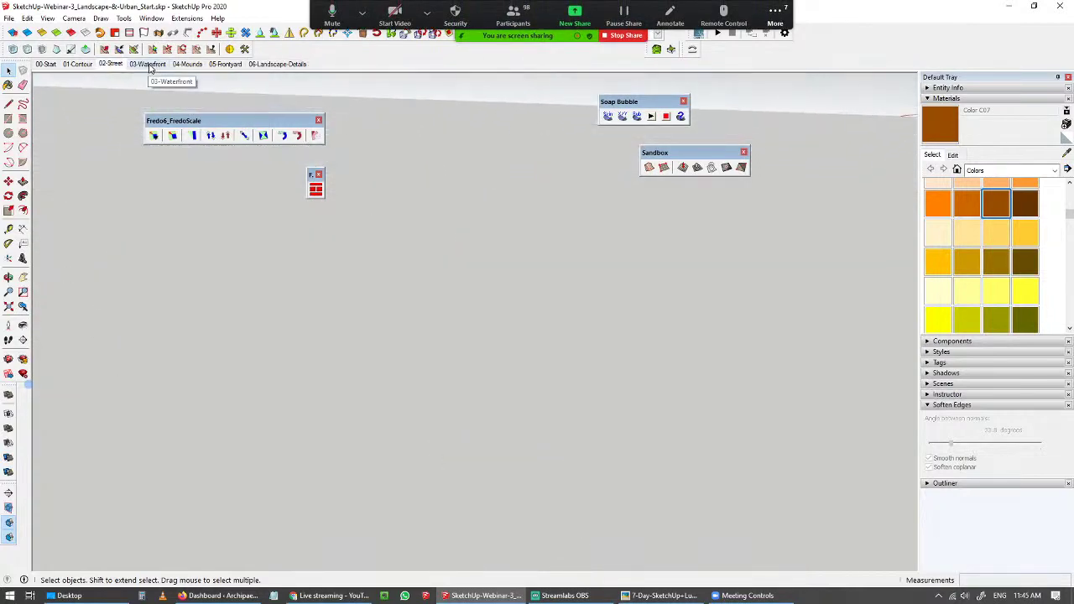
click(150, 67)
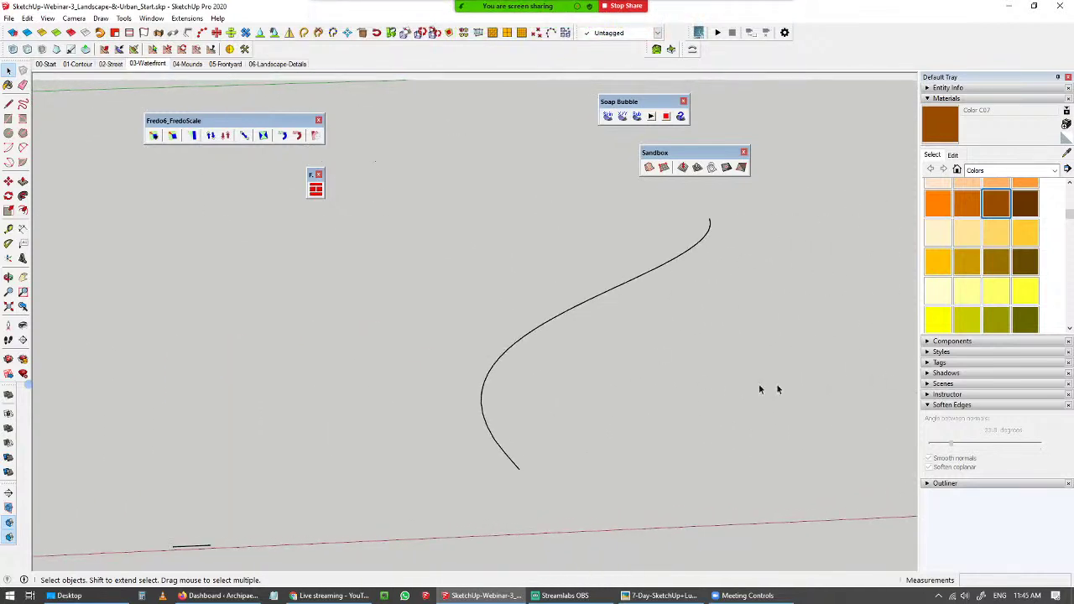
click(928, 364)
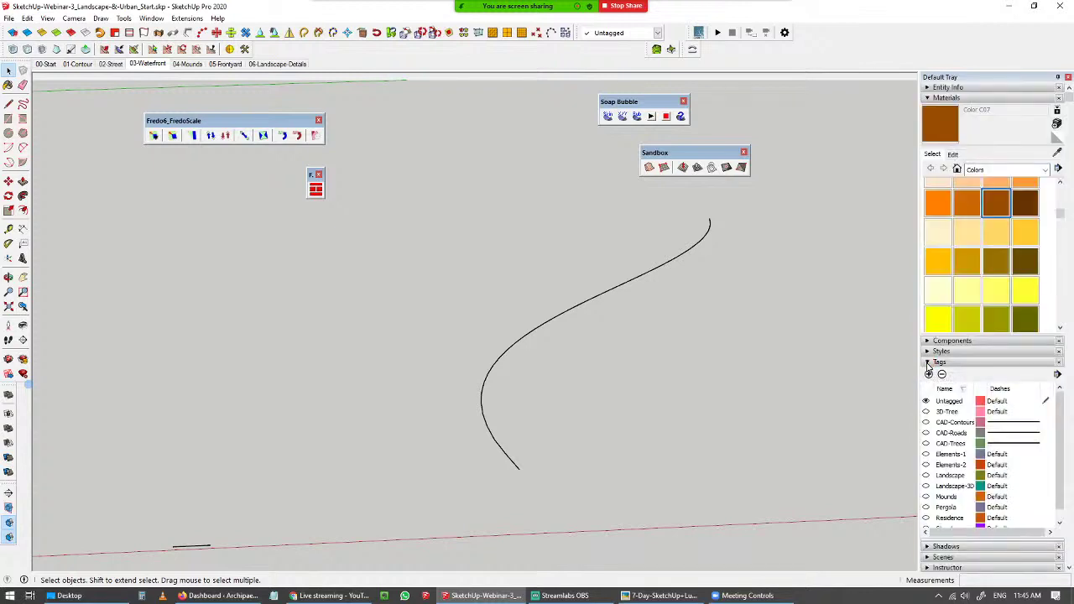
click(926, 98)
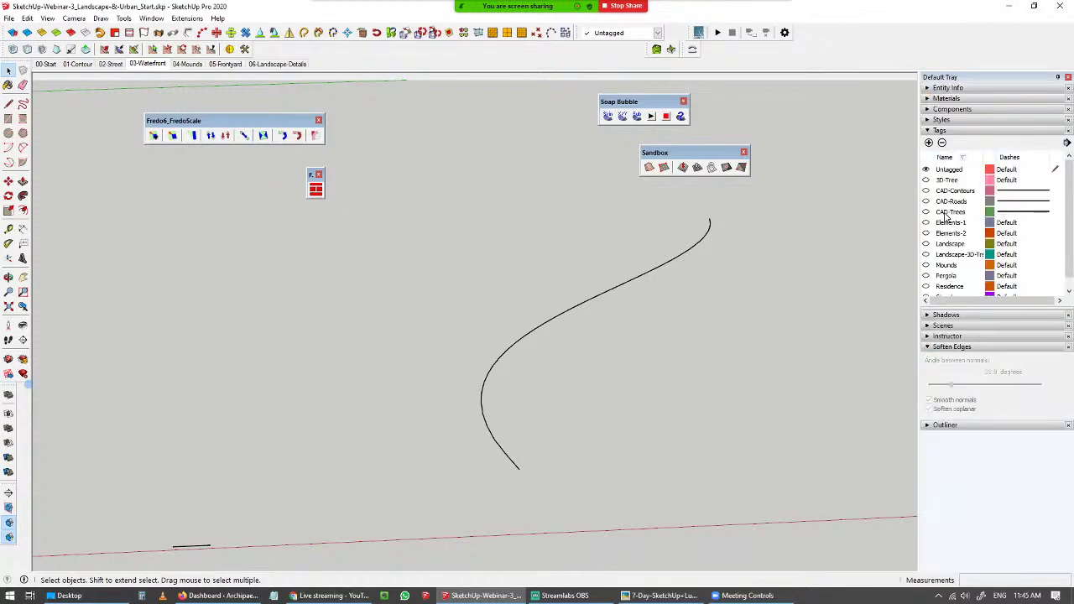
click(927, 234)
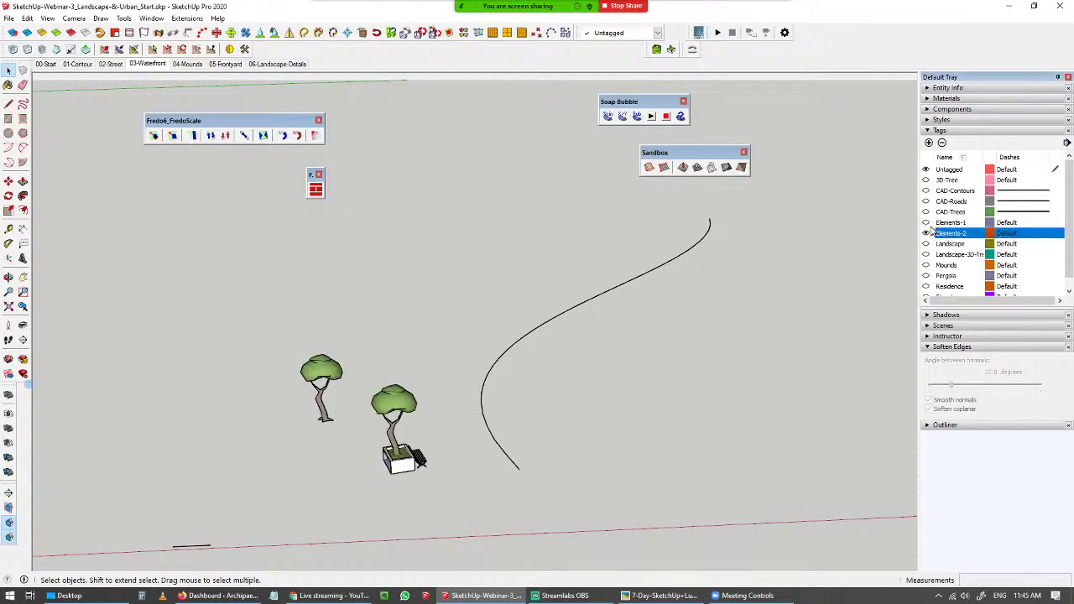
click(926, 223)
- Examine the waterfront terraces and their planting from several sides, selecting one of the tree assemblies to see how it is grouped
middle_drag(679, 316, 716, 212)
scroll(450, 263, up, 6)
scroll(495, 266, down, 8)
scroll(537, 267, up, 3)
scroll(553, 270, up, 5)
click(585, 271)
middle_drag(585, 270, 605, 298)
scroll(676, 304, down, 5)
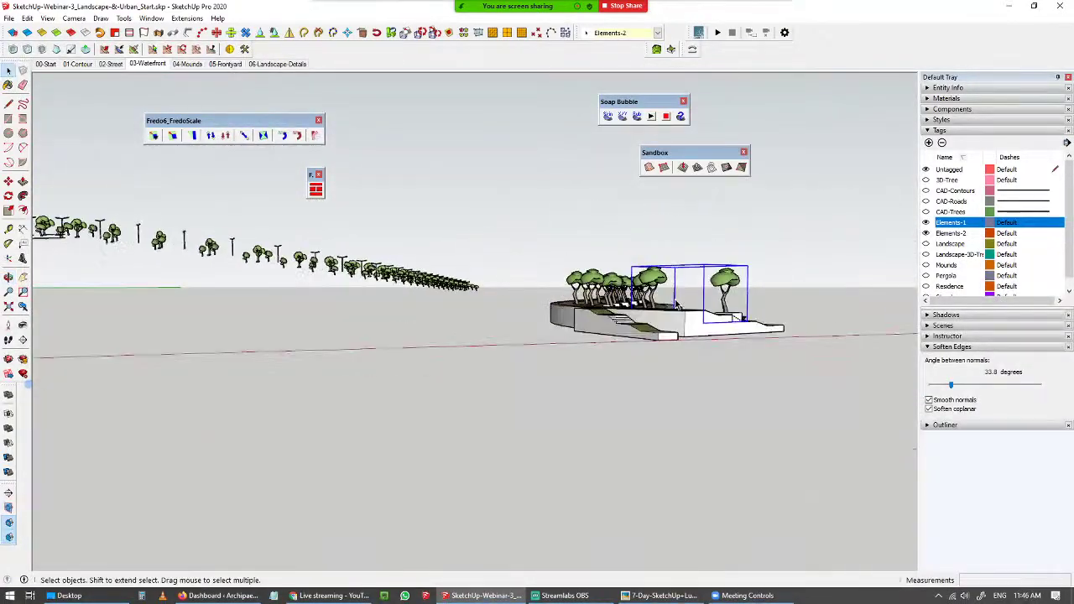
scroll(689, 275, up, 5)
scroll(856, 256, up, 3)
middle_drag(847, 256, 808, 254)
scroll(710, 307, down, 6)
mouse_move(638, 342)
middle_down()
mouse_move(626, 349)
mouse_move(634, 327)
middle_up()
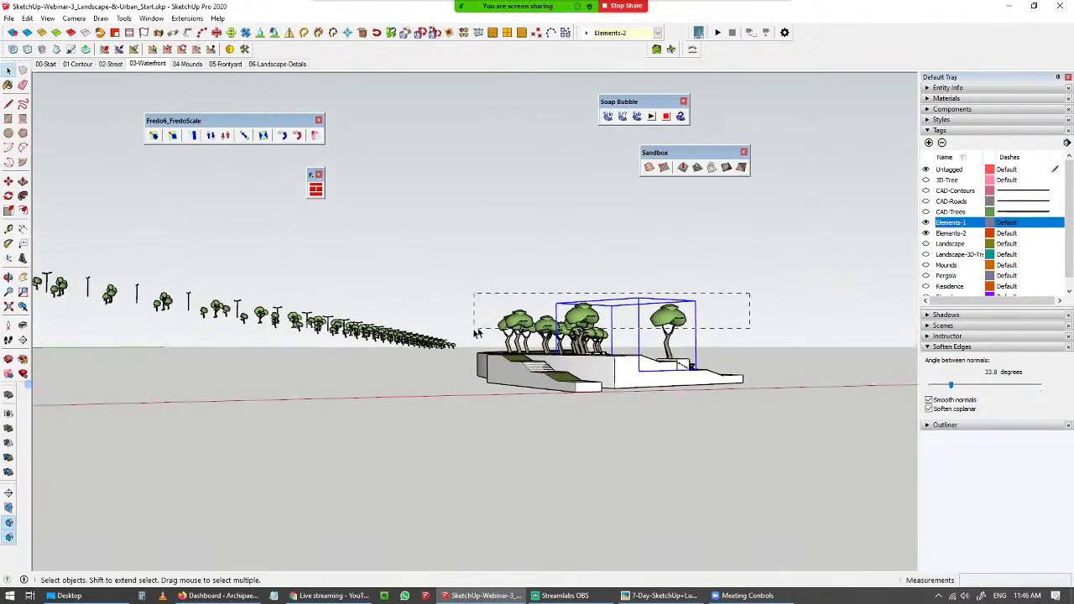
- Select all the tree assemblies on the waterfront terraces and explode them
drag(476, 334, 467, 331)
right_click(551, 328)
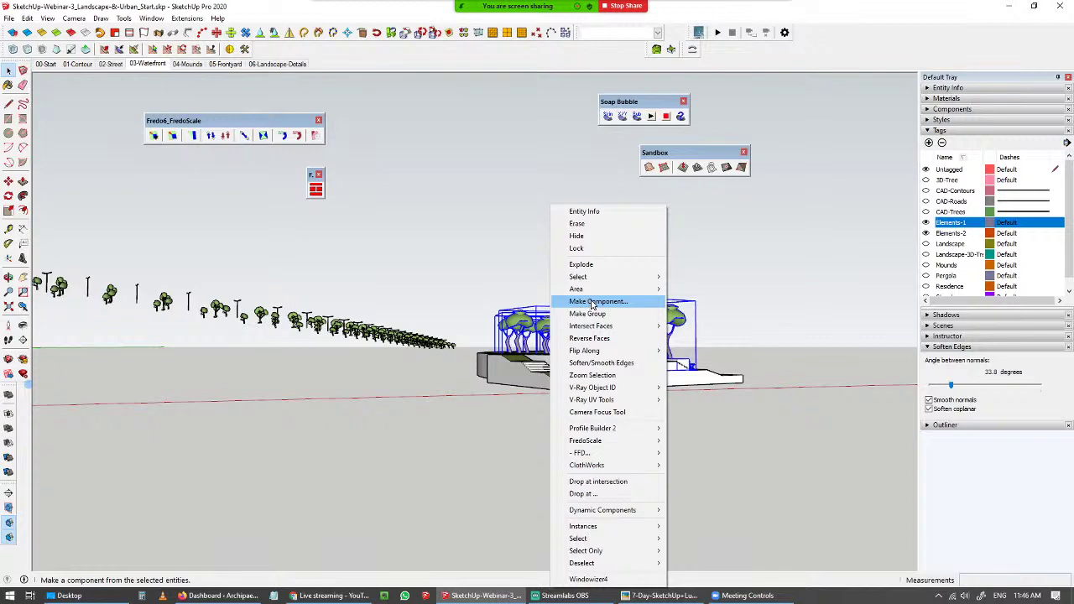
click(588, 264)
- Select the individual trees along the waterfront terraces by their crowns, leaving the terraces and distant street trees out
scroll(647, 319, up, 4)
scroll(633, 359, down, 3)
scroll(632, 359, up, 5)
scroll(705, 334, down, 5)
click(735, 297)
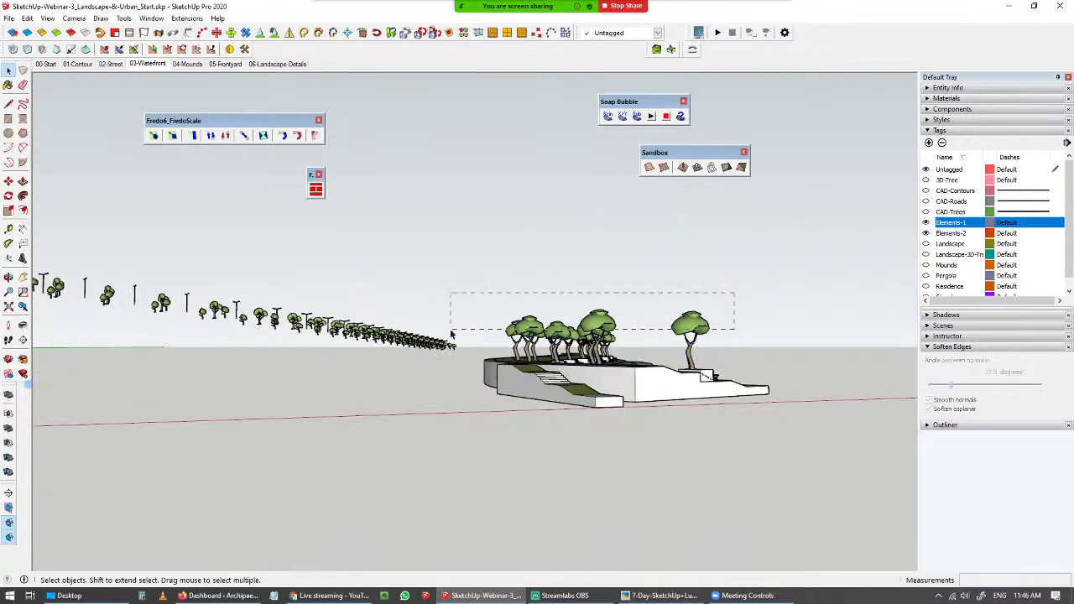
drag(490, 349, 490, 349)
middle_drag(490, 349, 440, 377)
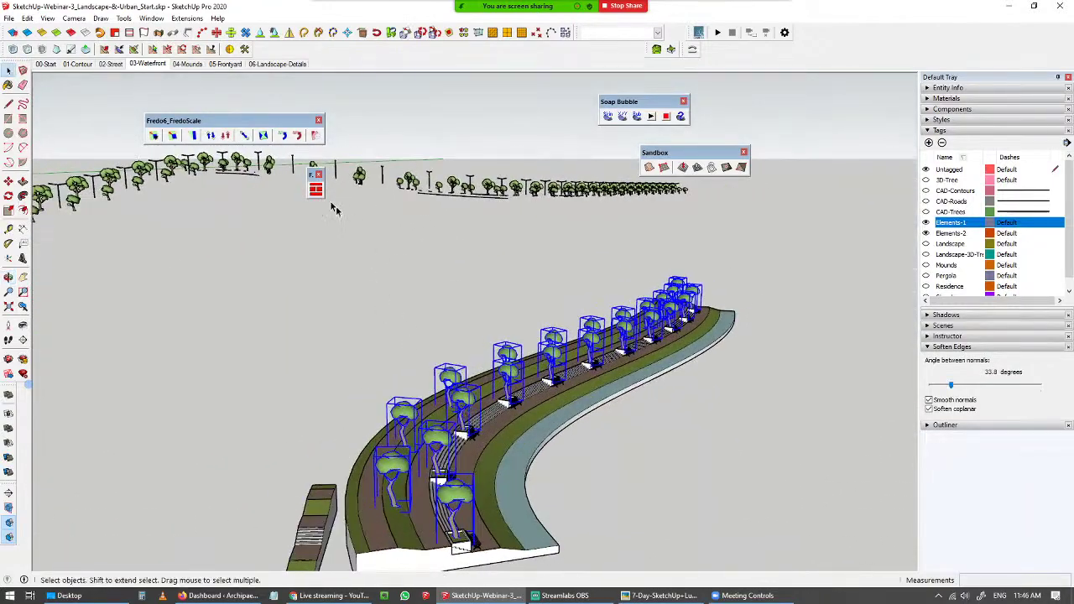
- Start Scale and Rotate Randomly on the selected trees with a minimum scale factor of .8 and a maximum of 1.2
click(189, 19)
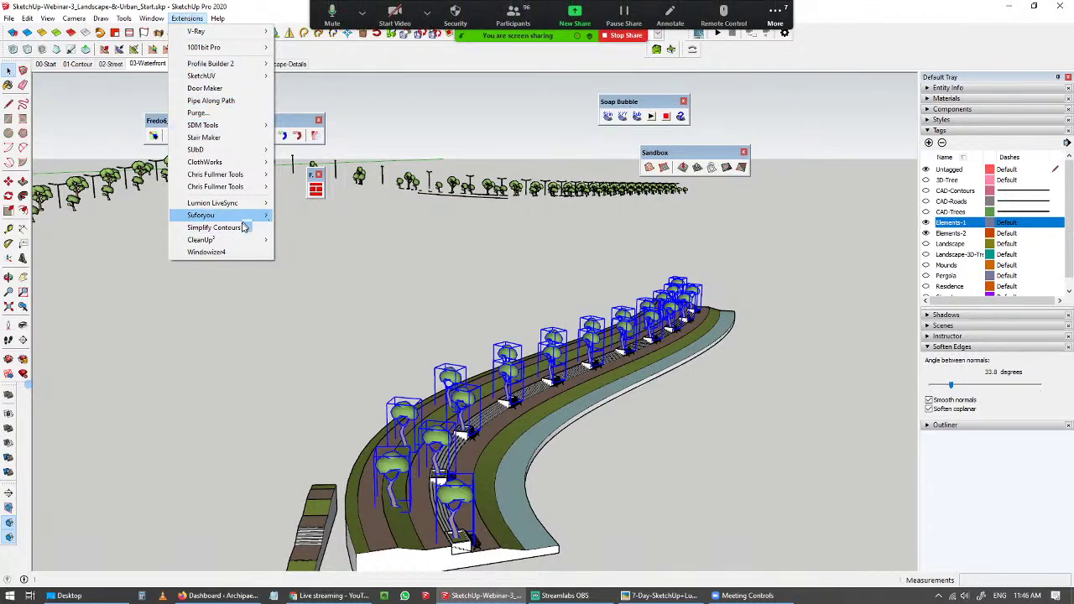
mouse_move(240, 187)
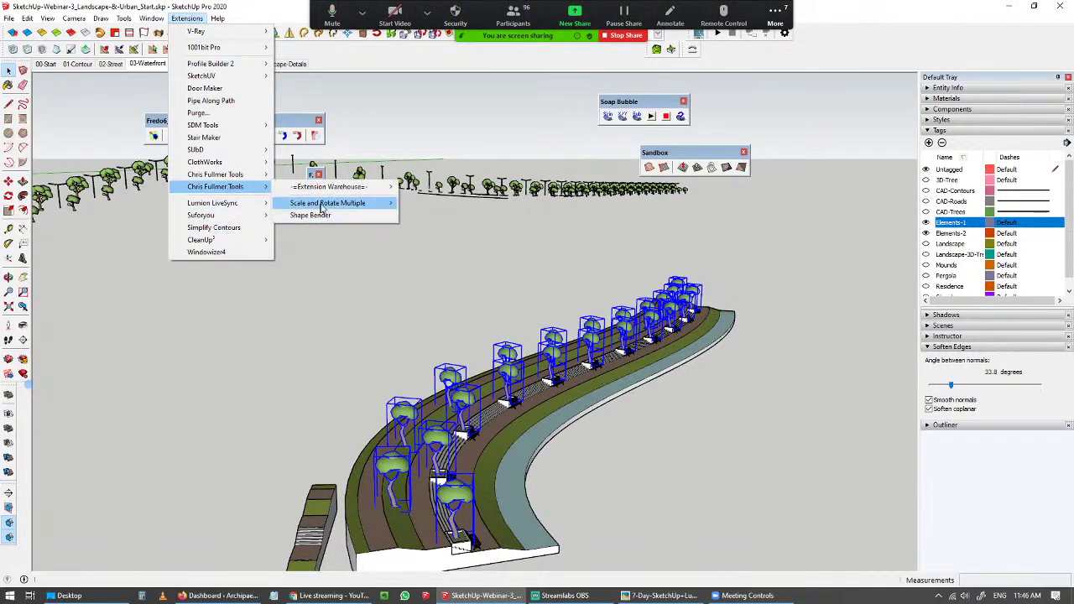
mouse_move(322, 207)
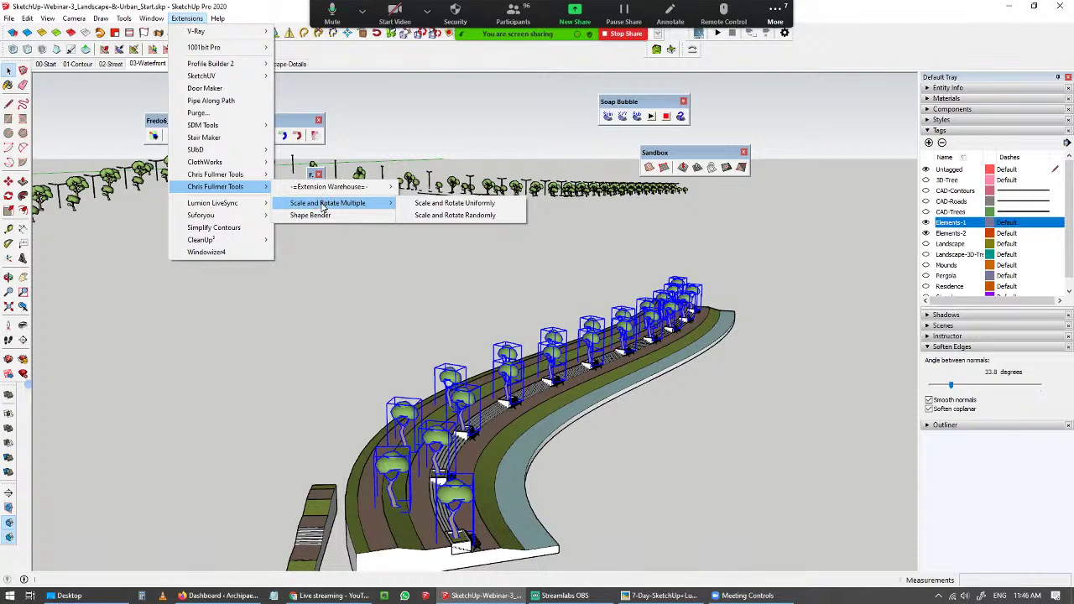
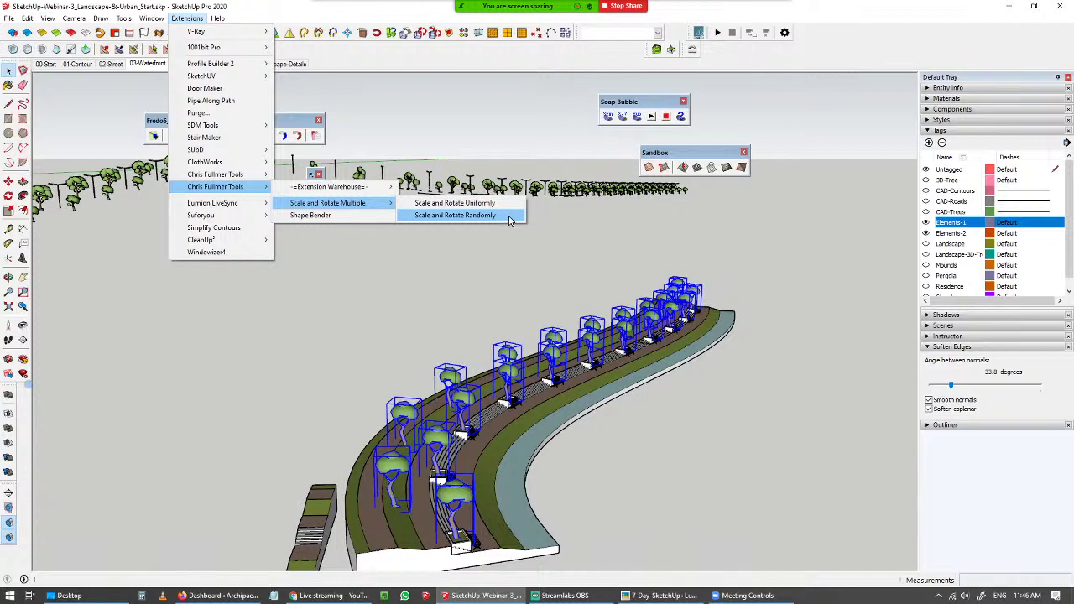
click(509, 220)
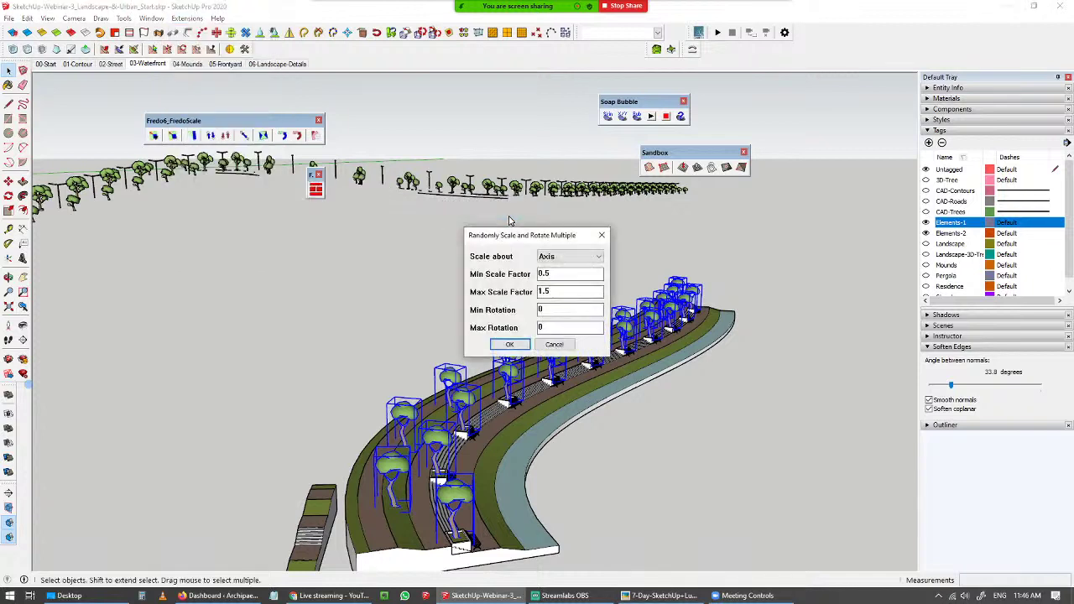
drag(516, 236, 572, 214)
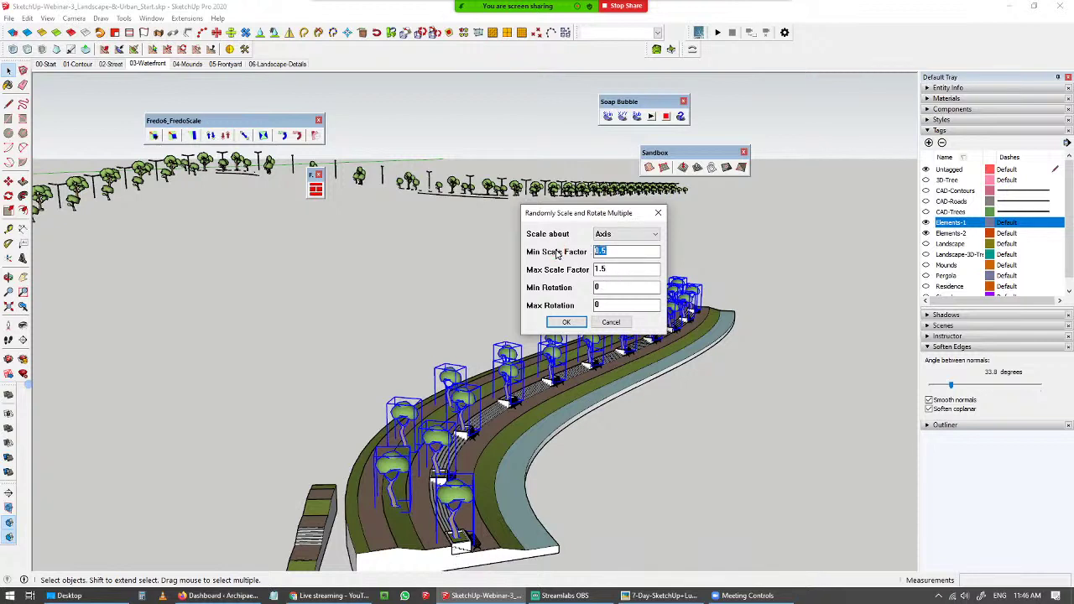
text(.)
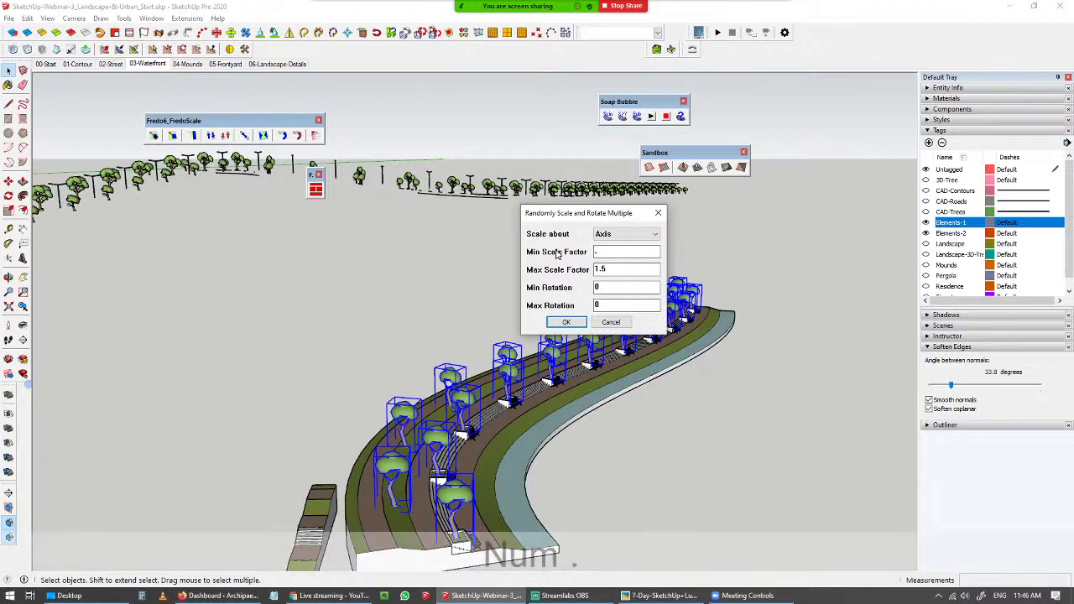
text(8)
key(Tab)
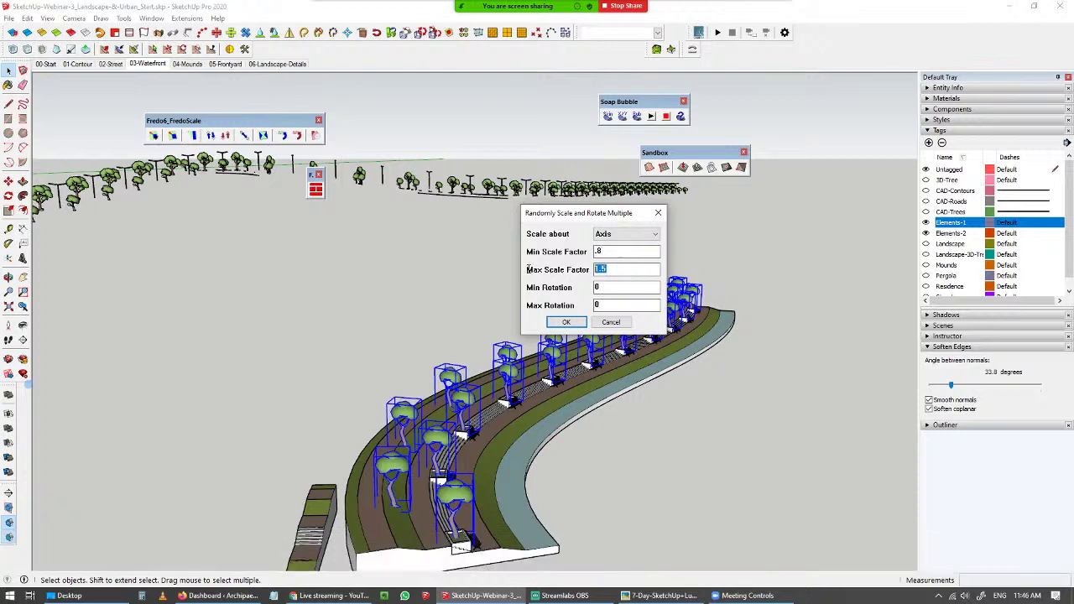
text(1.2)
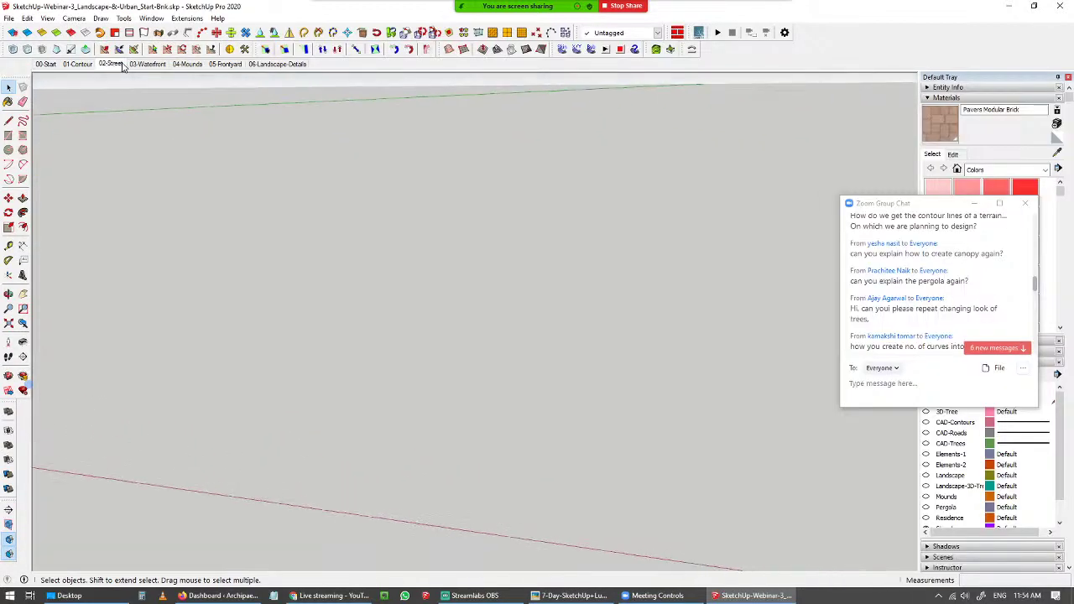
- Switch to the 04-Mounds scene
click(77, 64)
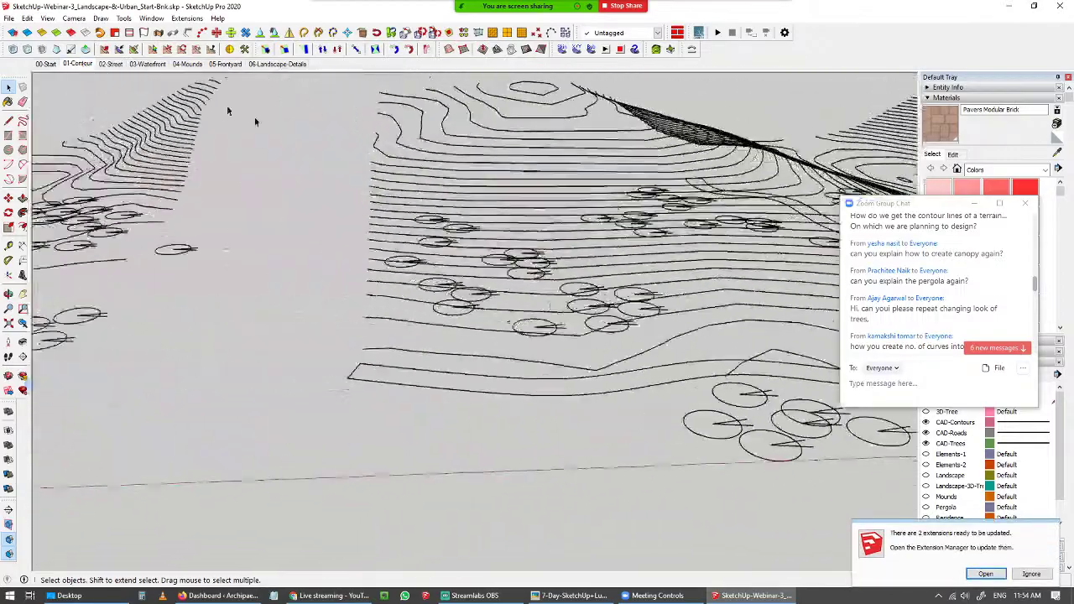
click(186, 64)
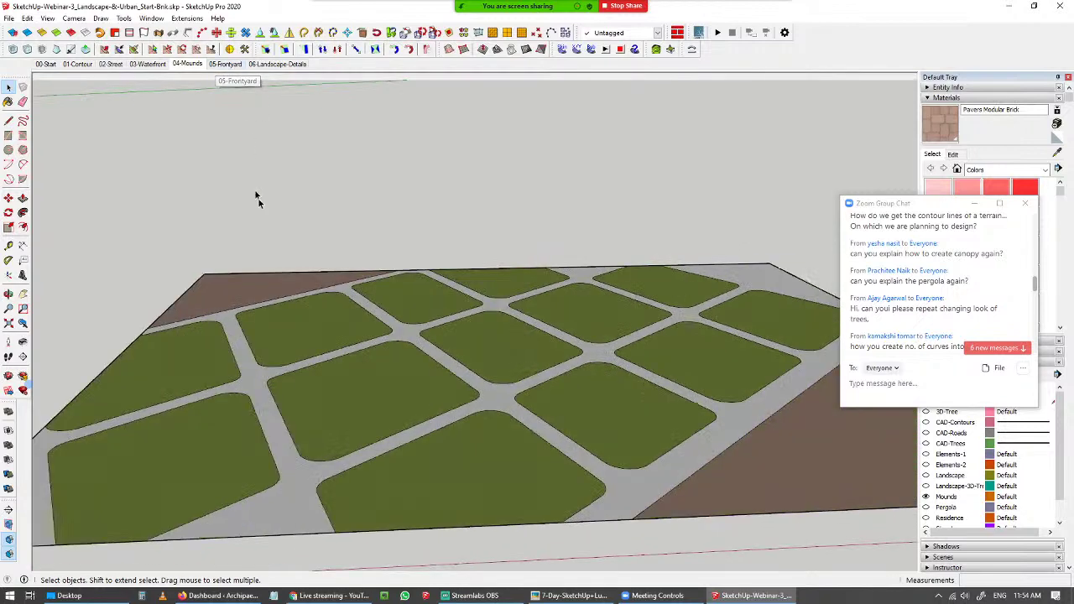
- Select the grass plot just left of the grid's centre and generate a Soap Bubble skin on it with 20 divisions
click(369, 382)
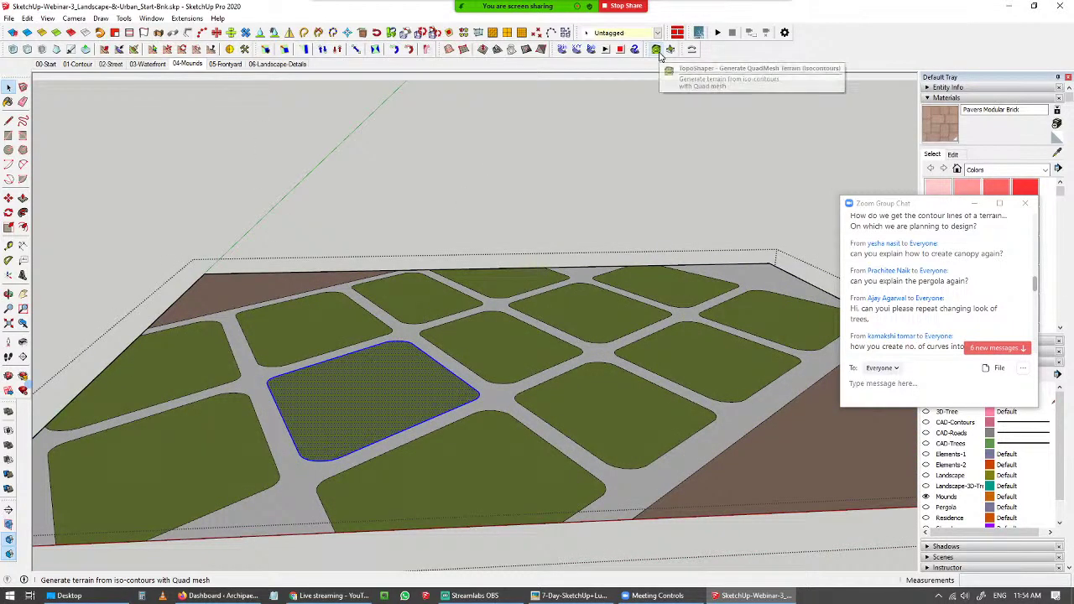
click(577, 49)
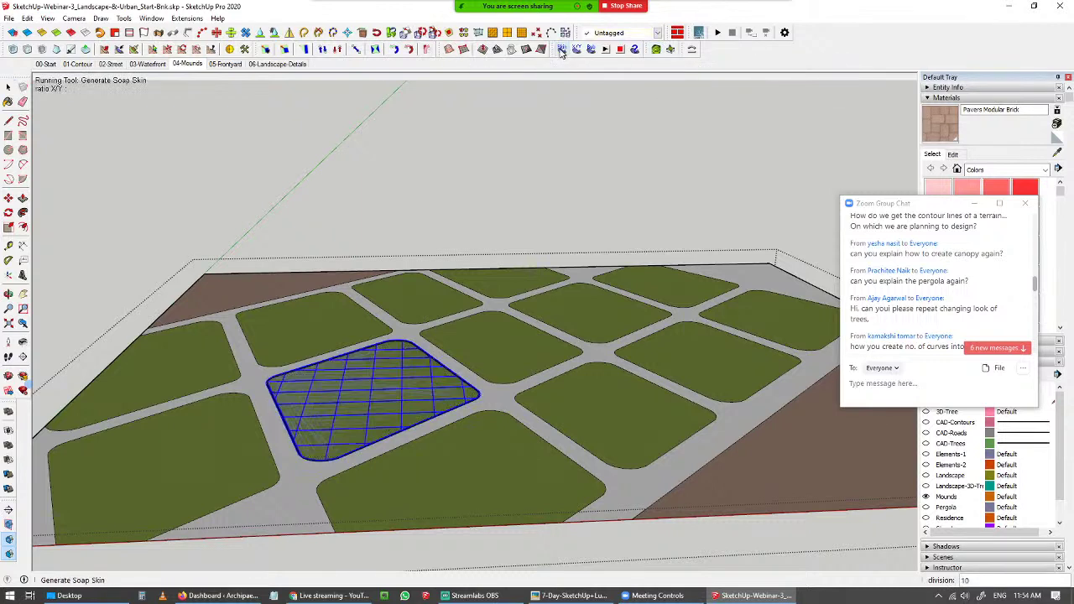
text(20)
key(Return)
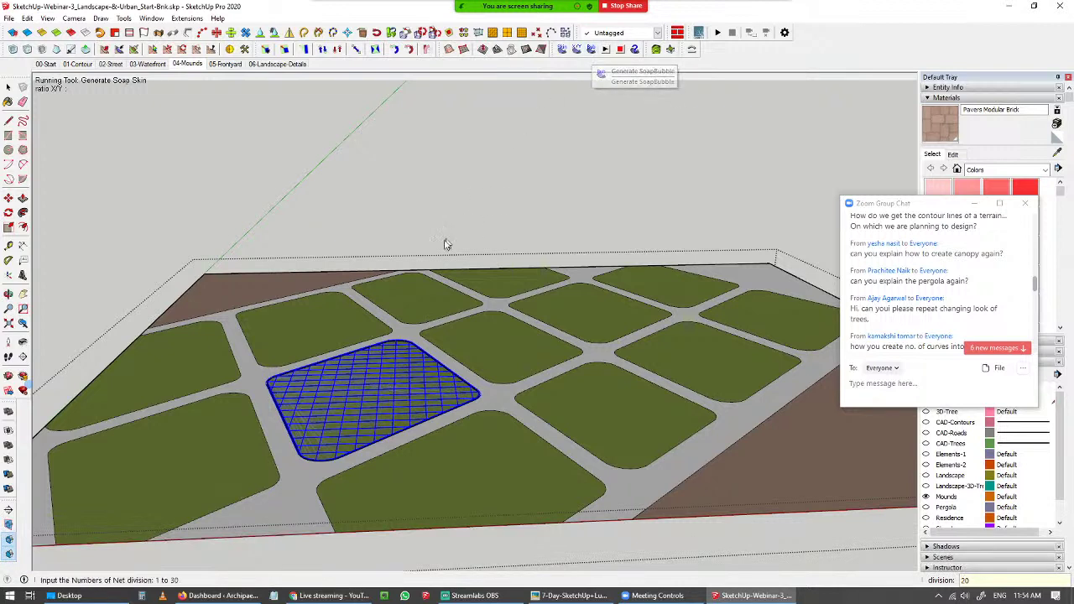
key(space)
key(Return)
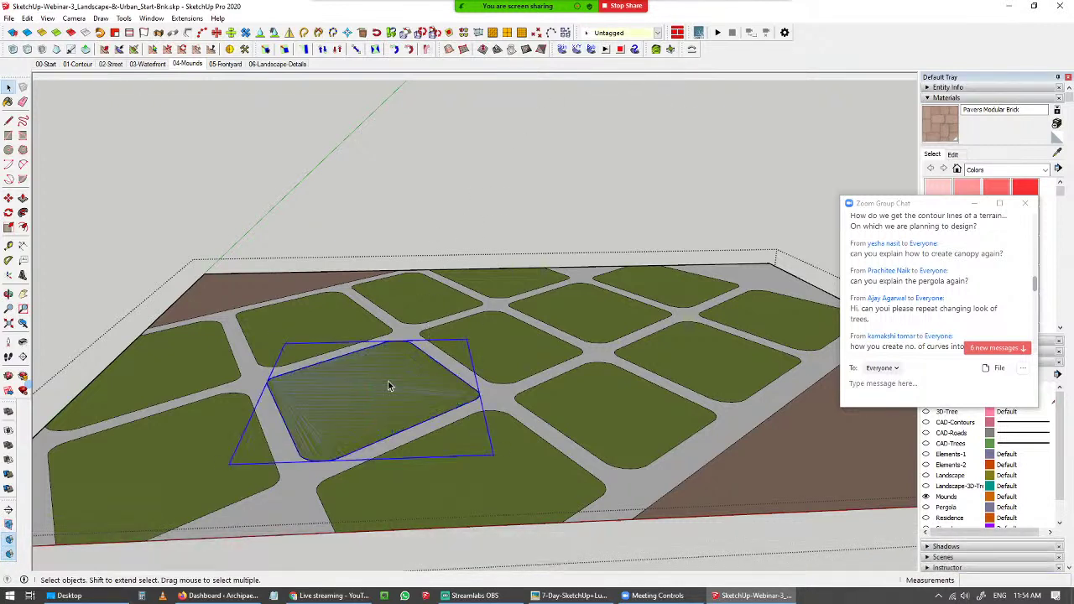
- Try to inflate the plot's skin into a mound using Generate Soap Bubble with a pressure of -10
click(591, 49)
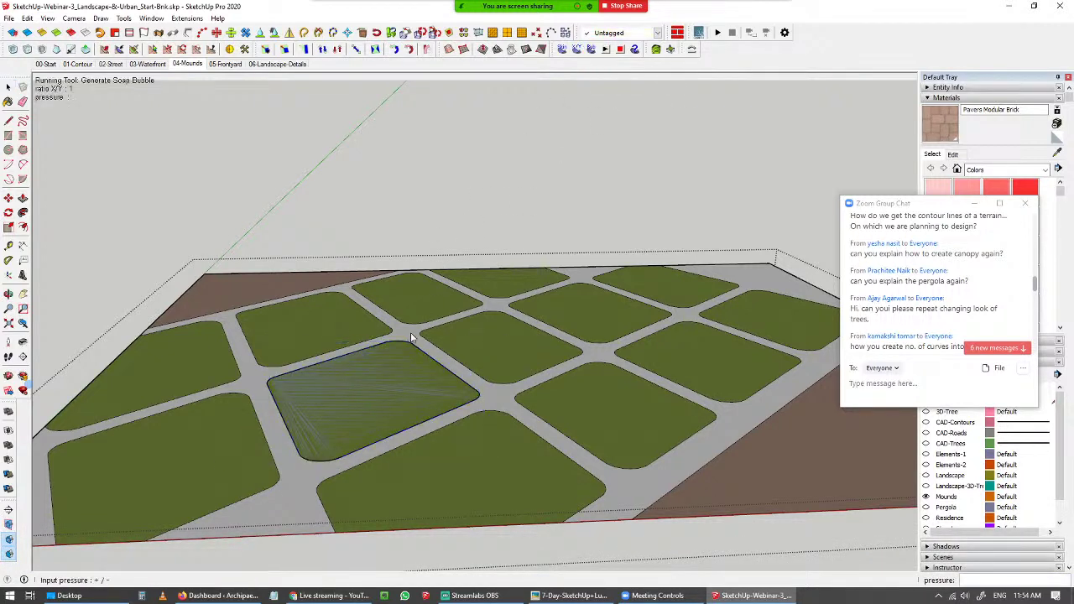
text(-10)
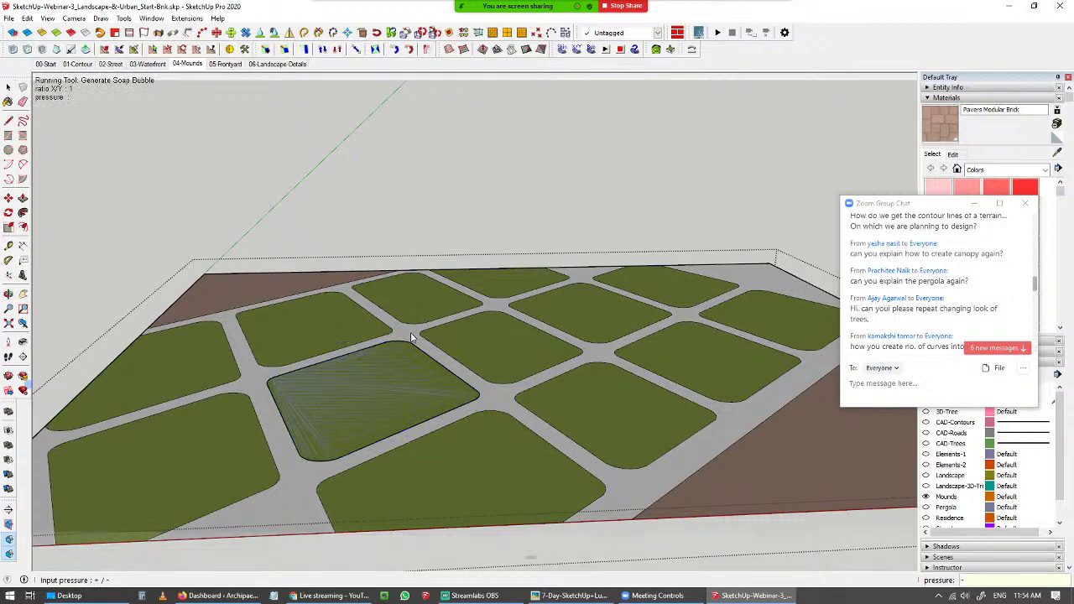
key(Return)
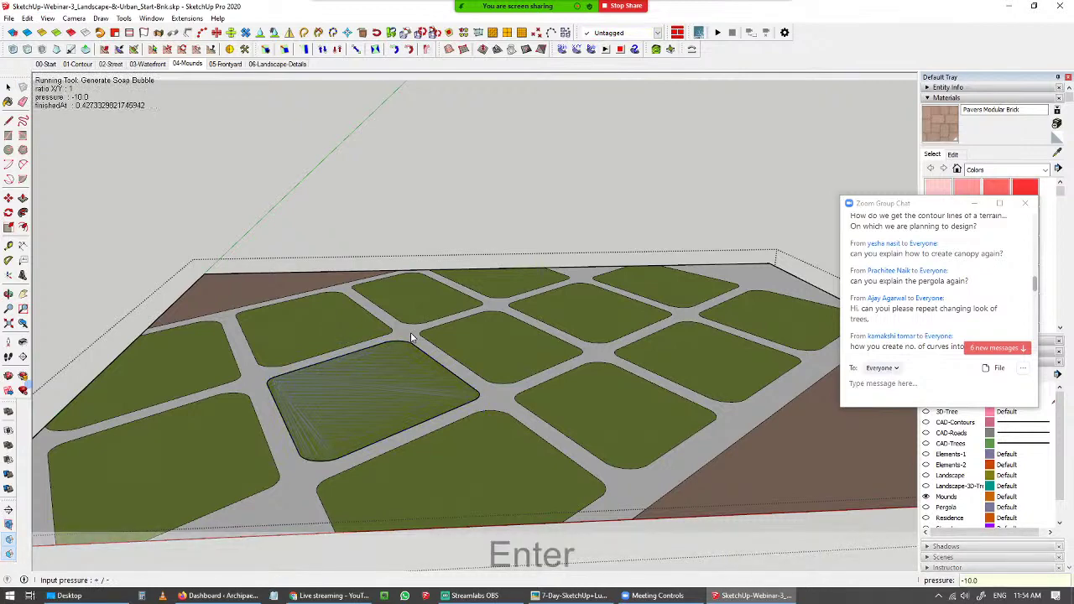
scroll(369, 395, up, 3)
key(space)
- Restart the bubble tool on the plot's skin, leave it and delete the skin
click(372, 383)
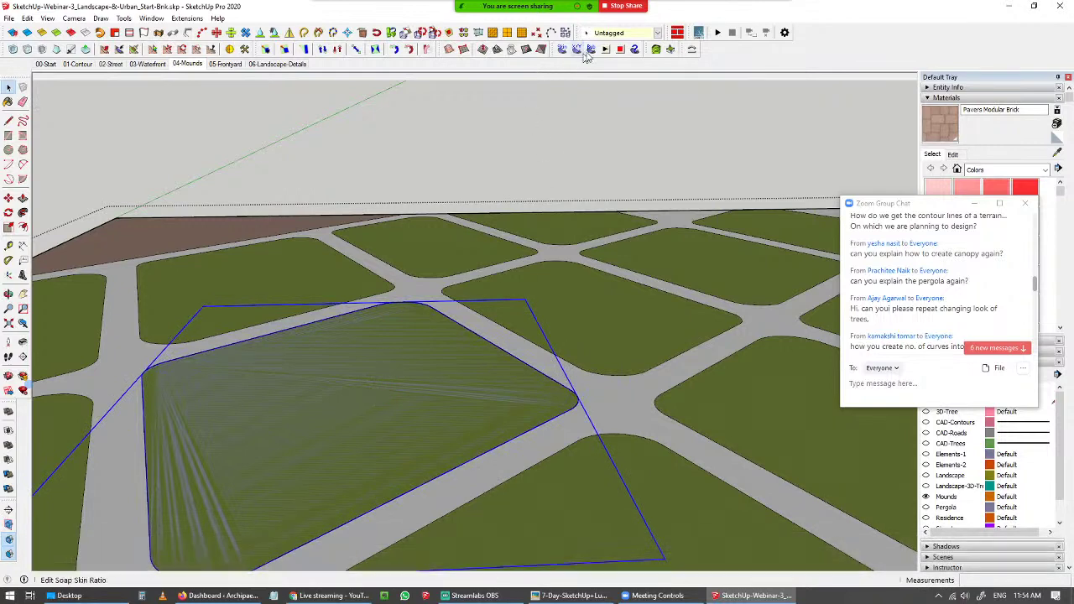
click(585, 50)
key(space)
click(366, 375)
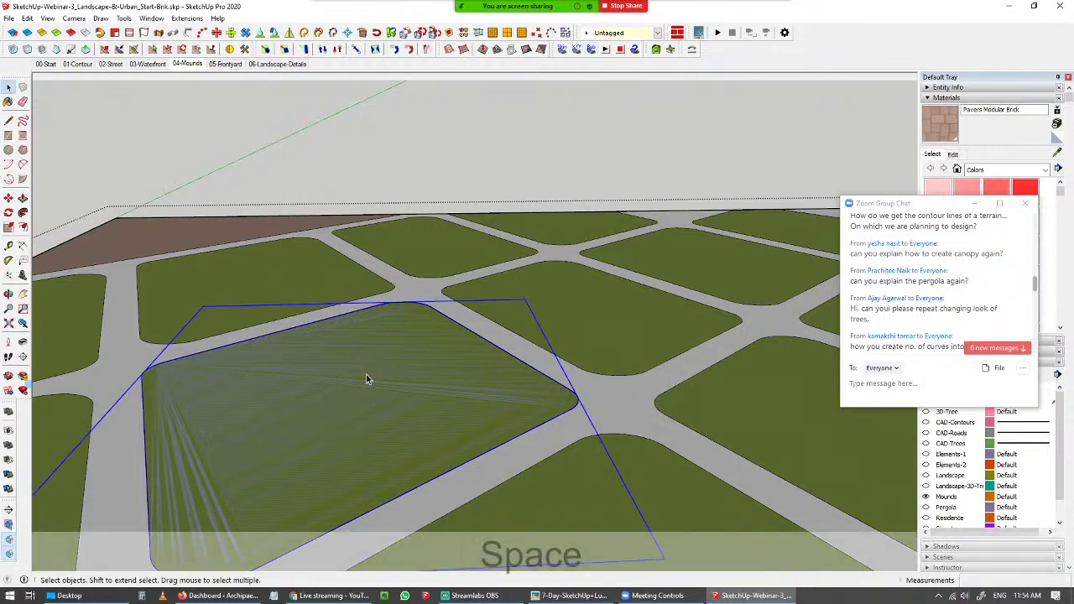
key(Delete)
- Reselect the same grass plot's face and regenerate its Soap Bubble skin with 20 divisions
triple_click(381, 364)
click(393, 355)
click(562, 49)
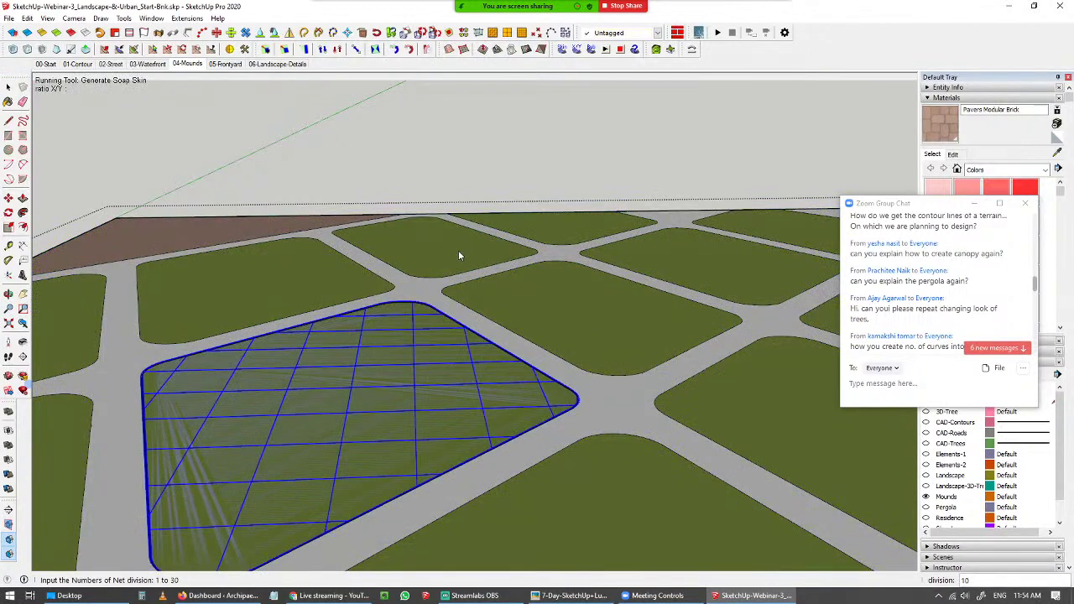
text(20)
key(Return)
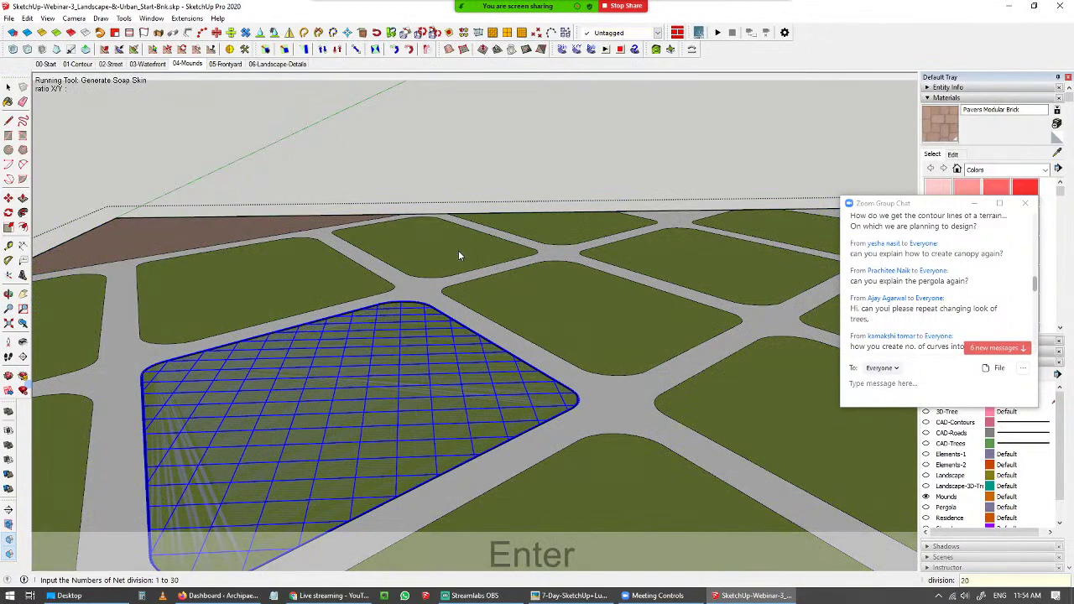
key(Return)
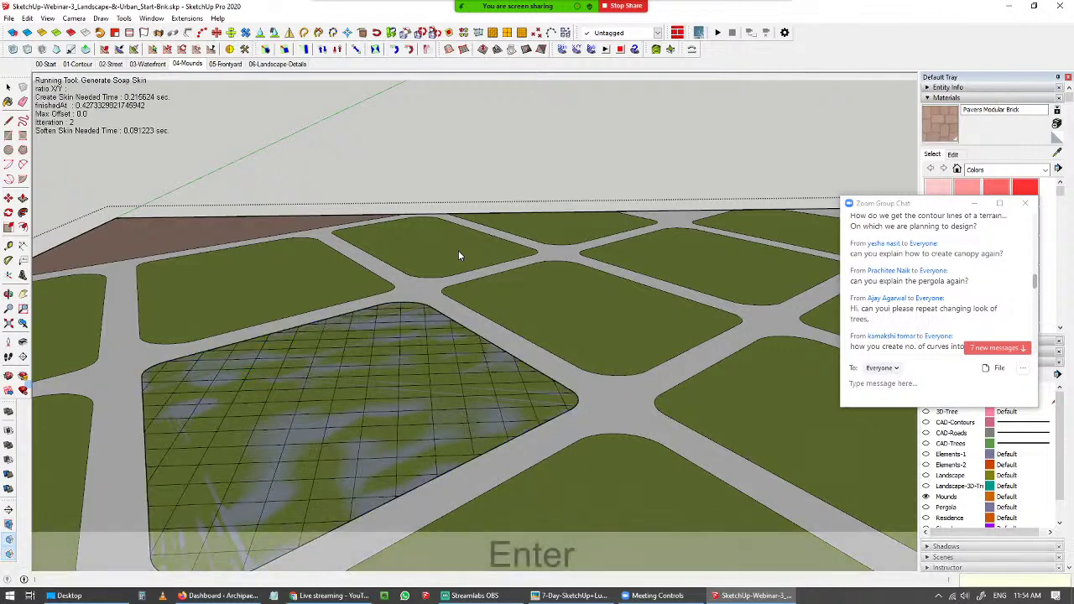
- Inflate the plot's new skin into a mound using Generate Soap Bubble with a pressure of -10
key(space)
click(418, 350)
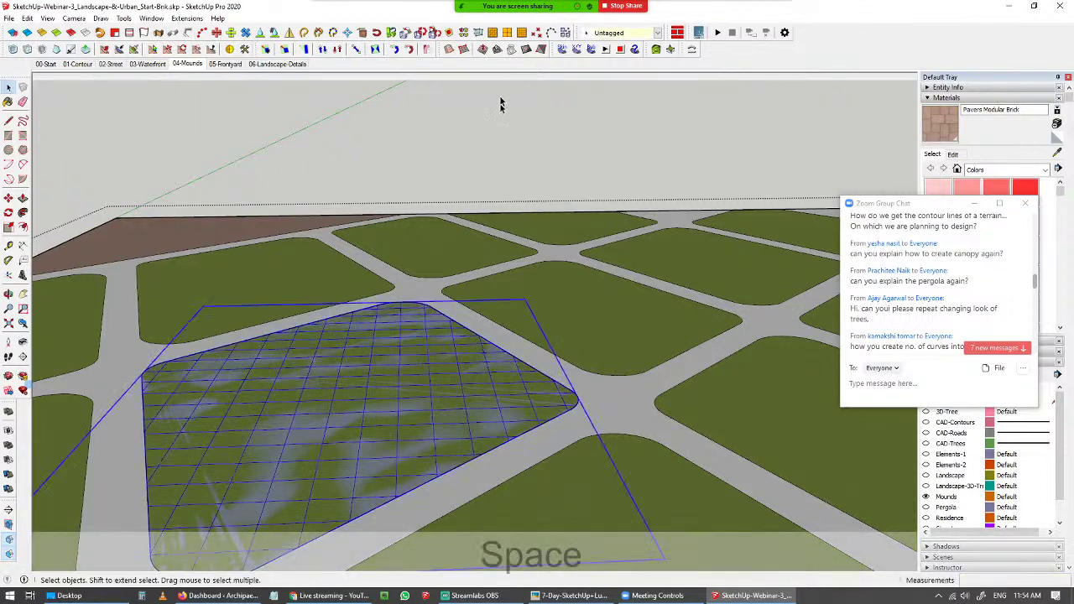
click(529, 49)
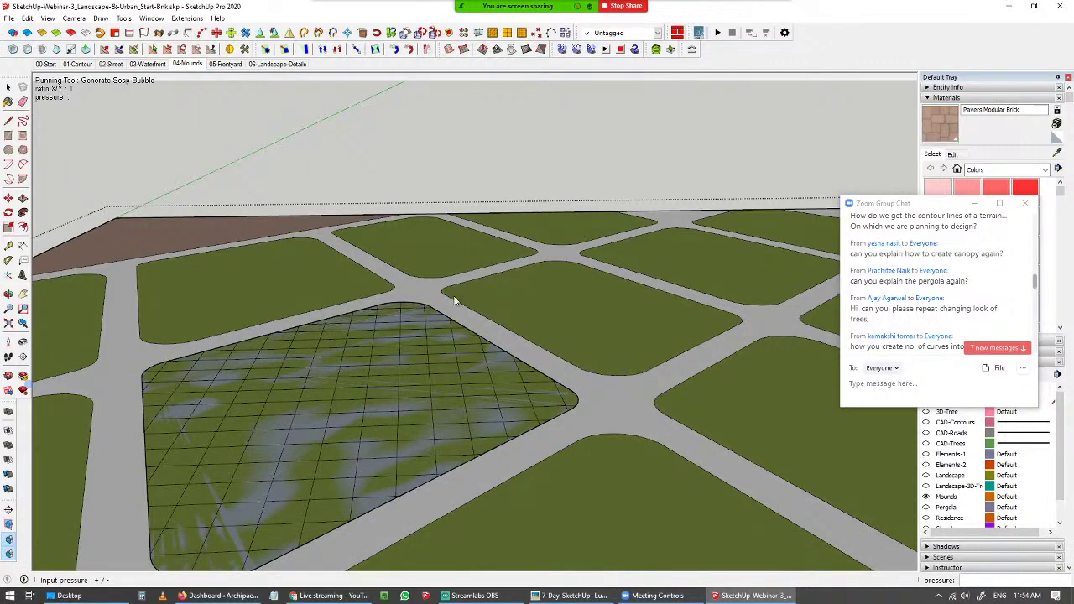
text(-10)
key(Return)
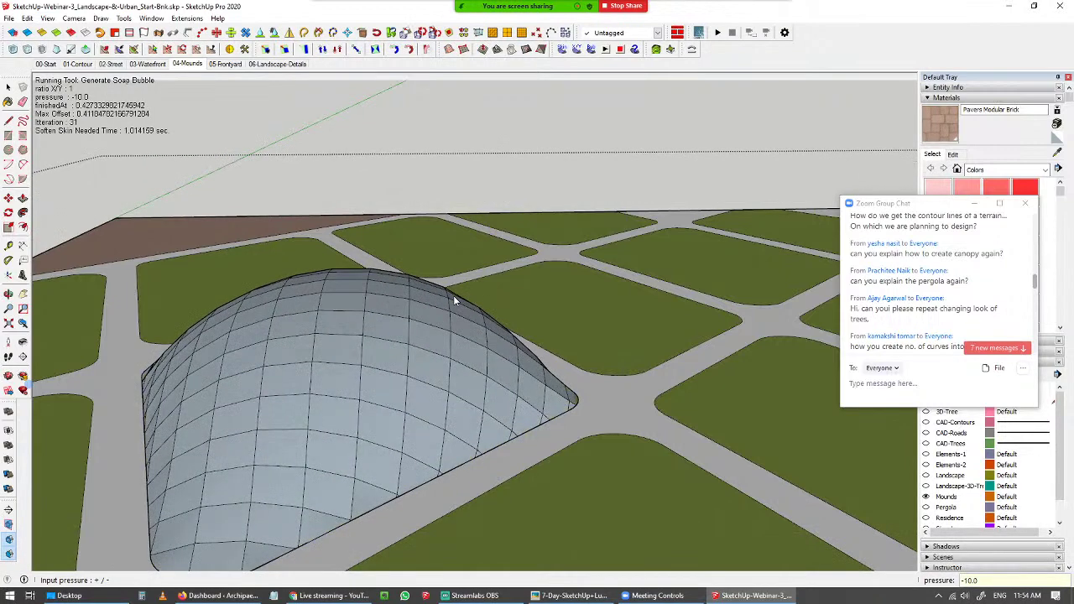
- Set the mound's bubble pressure to -5 and leave the bubble tool
text(-5)
key(Return)
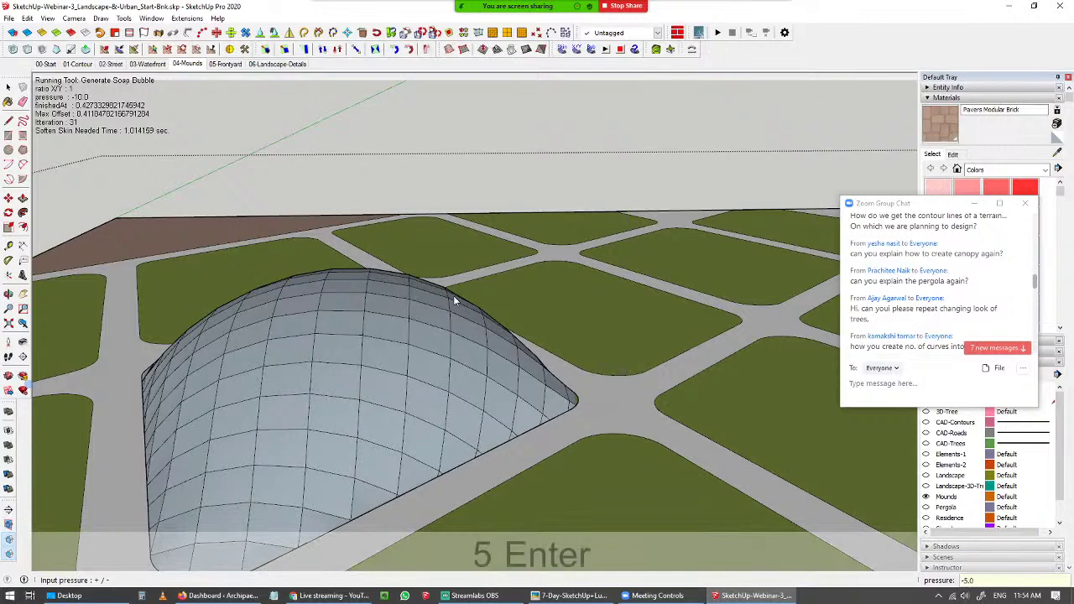
click(499, 140)
key(Return)
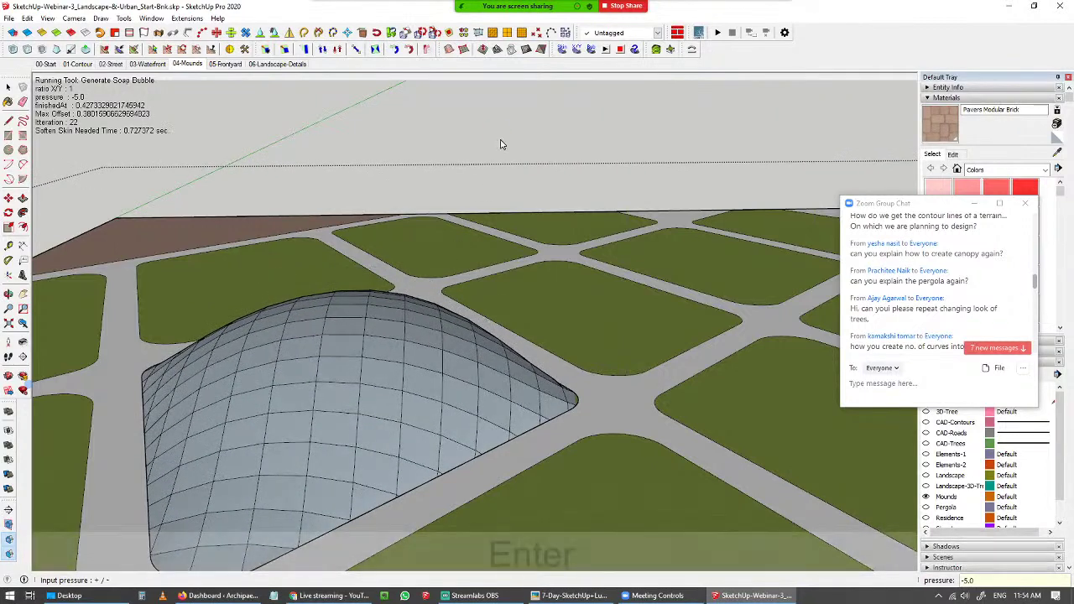
key(space)
- Select the mound's group and move the Zoom chat window up, clear of the Tags list
scroll(325, 311, down, 3)
shift+middle_drag(325, 311, 481, 339)
click(444, 375)
middle_drag(441, 374, 377, 372)
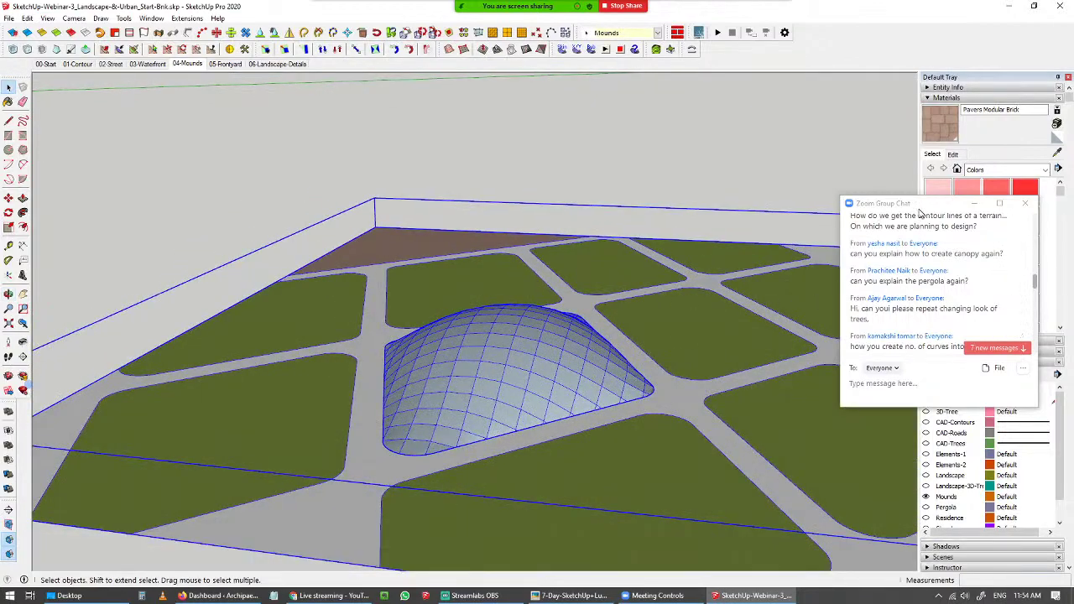
drag(915, 206, 869, 113)
middle_drag(369, 394, 361, 400)
scroll(361, 401, up, 2)
scroll(446, 386, down, 2)
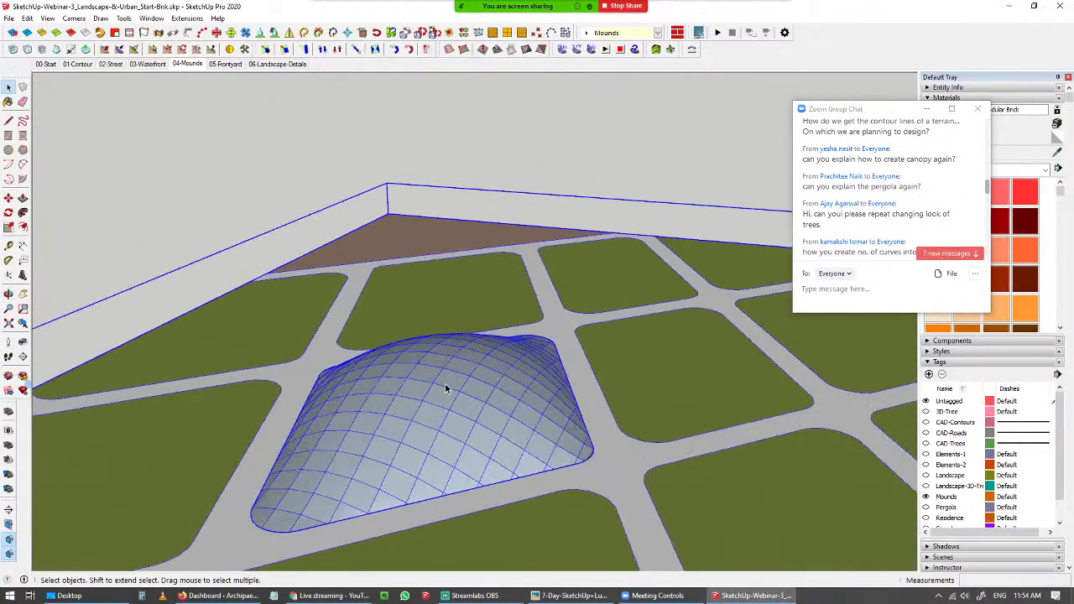
shift+middle_drag(446, 386, 434, 336)
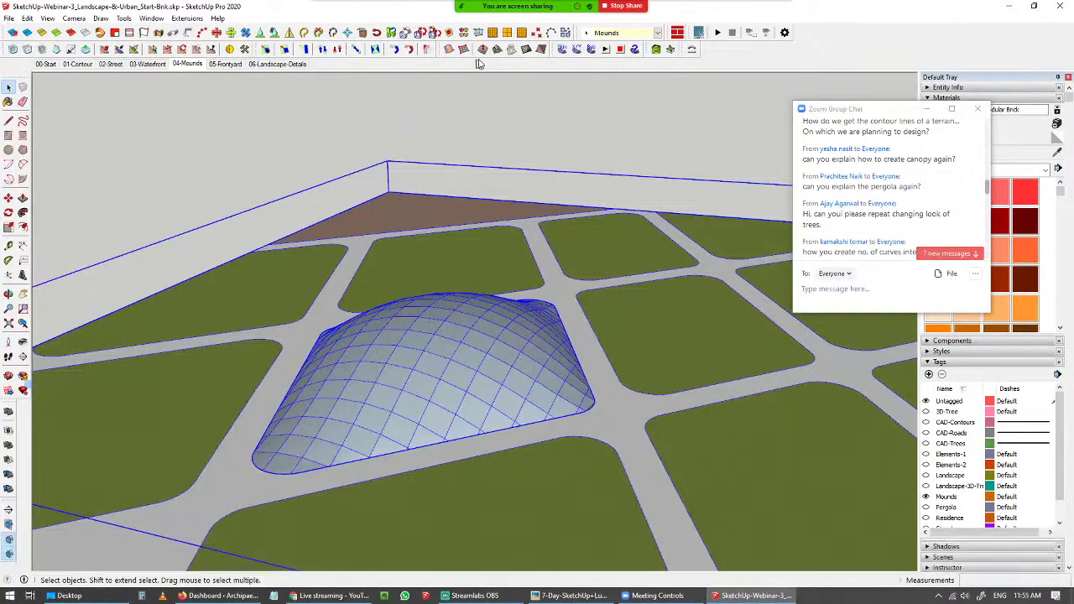
- Open the mound's nested groups for editing down to the bubble mesh
double_click(471, 342)
double_click(455, 339)
click(452, 331)
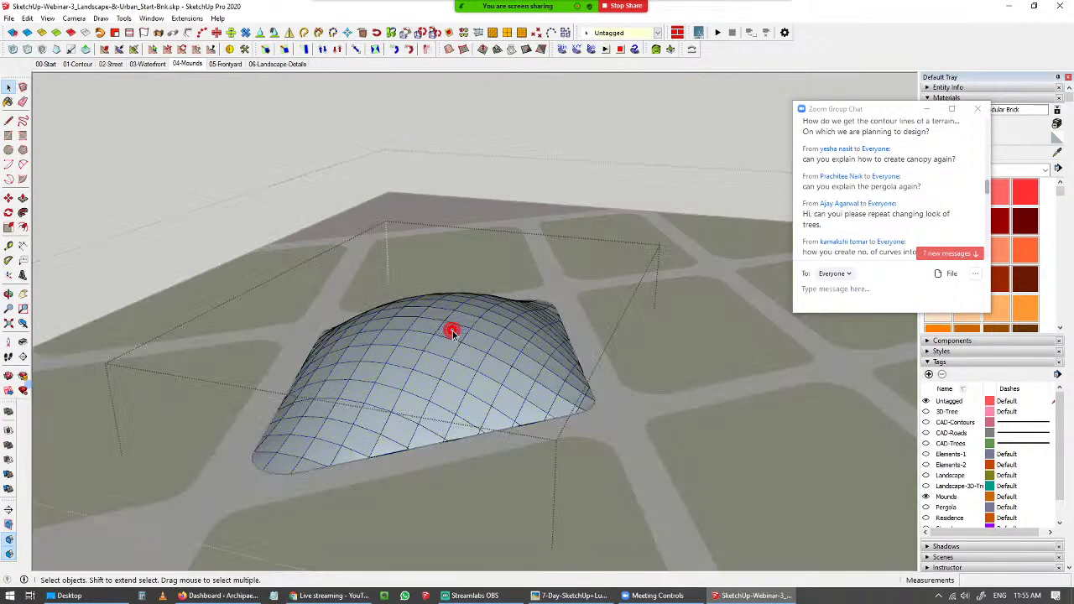
scroll(456, 351, up, 3)
scroll(450, 327, down, 2)
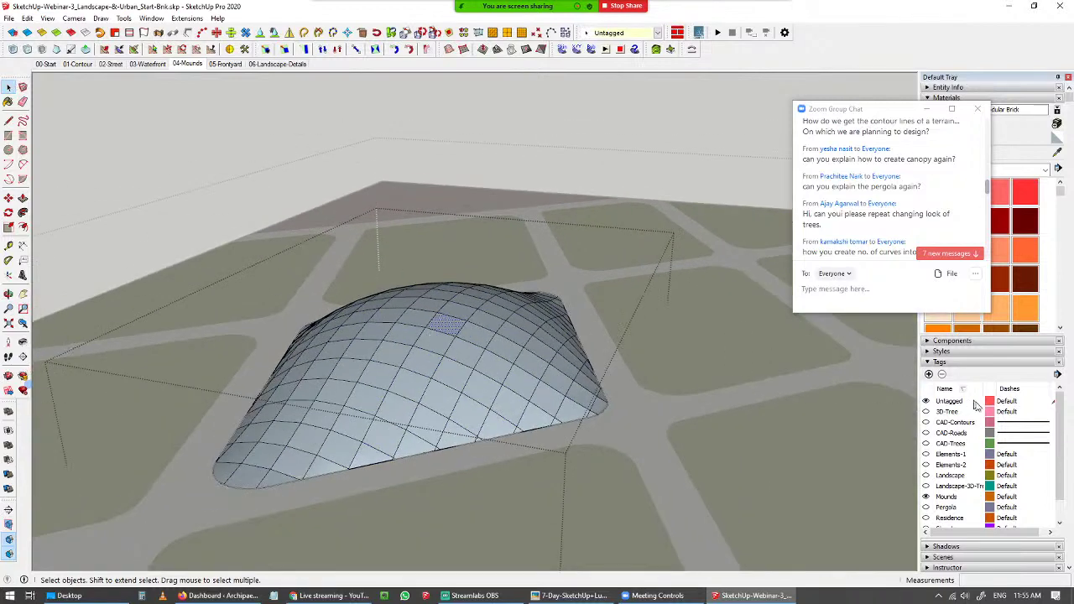
- Soften all edges of the mound mesh at 20 degrees with Smooth normals and Soften coplanar enabled, and clear the selection
click(926, 363)
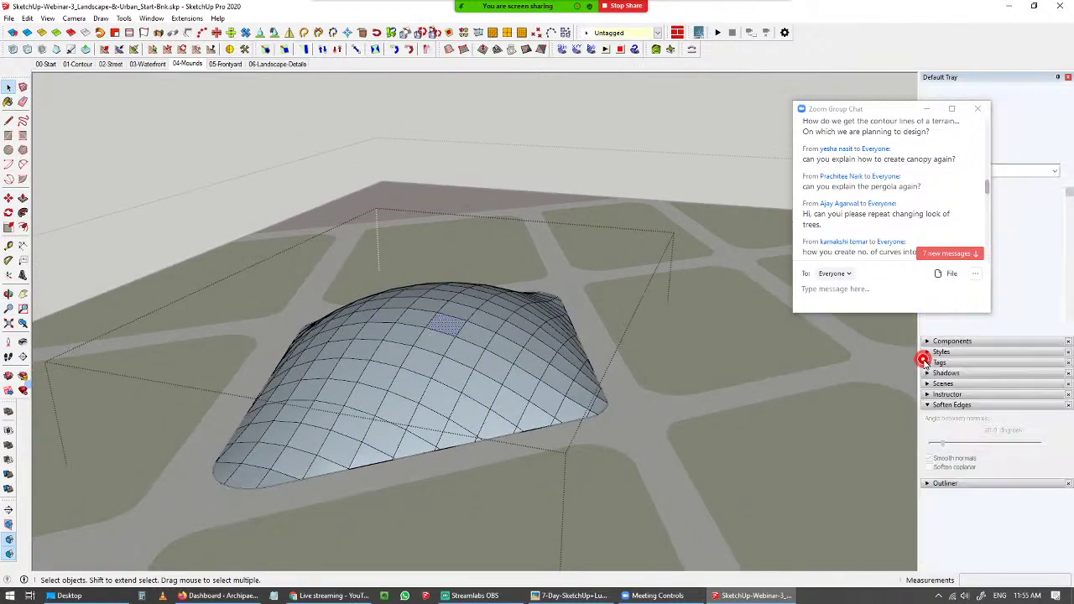
key(ctrl+a)
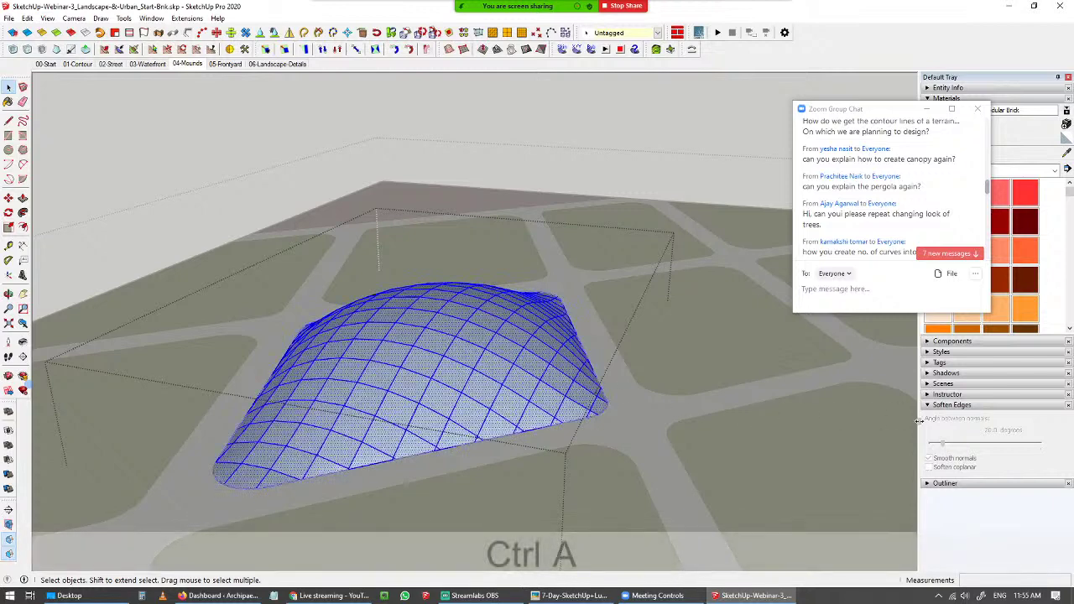
click(929, 458)
key(ctrl+a)
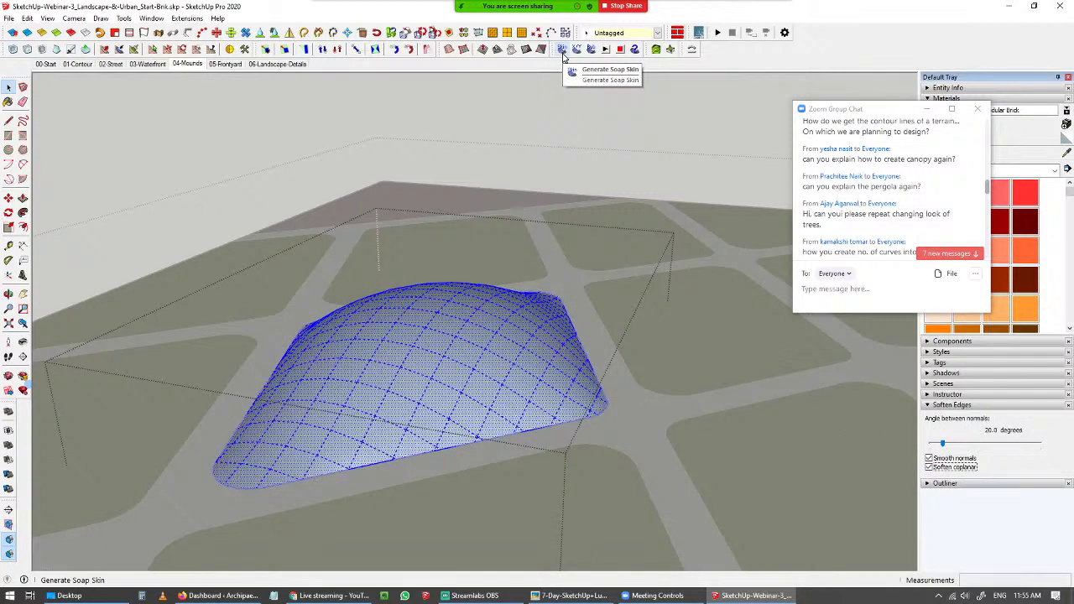
key(ctrl+d)
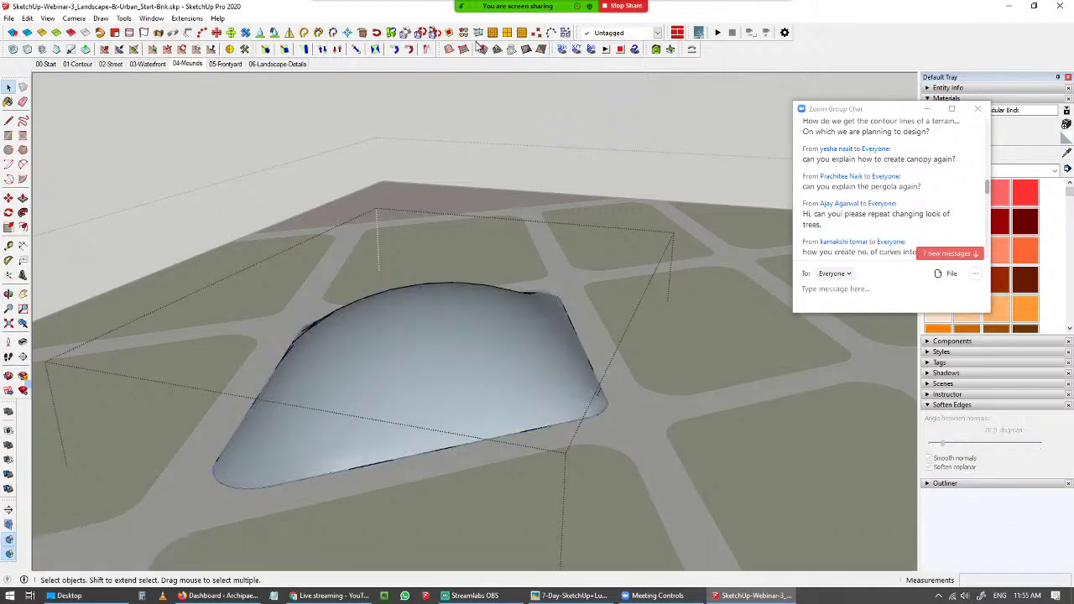
click(480, 49)
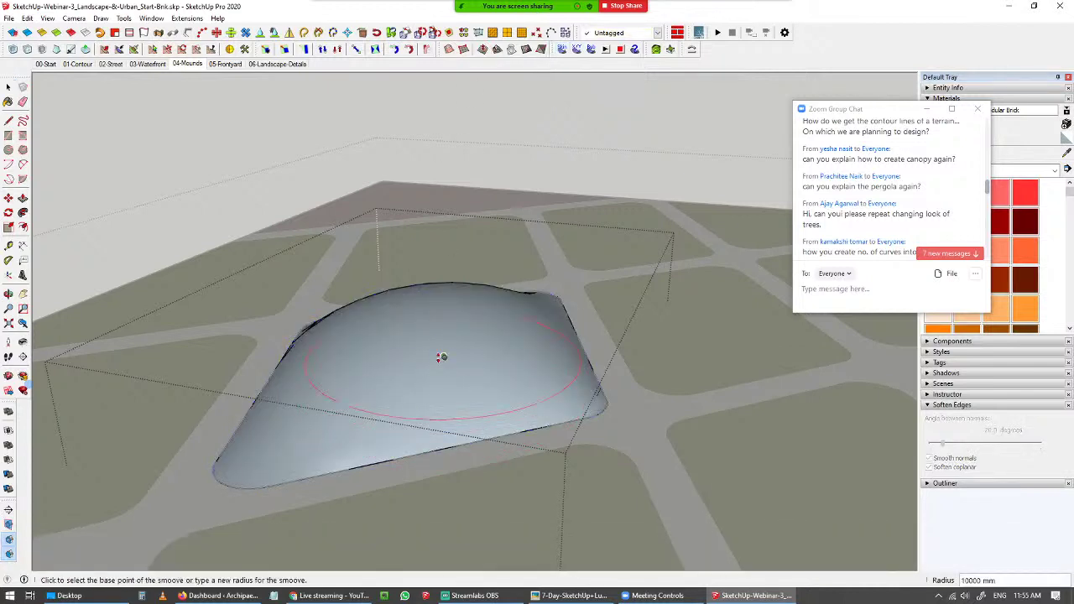
key(KP_0)
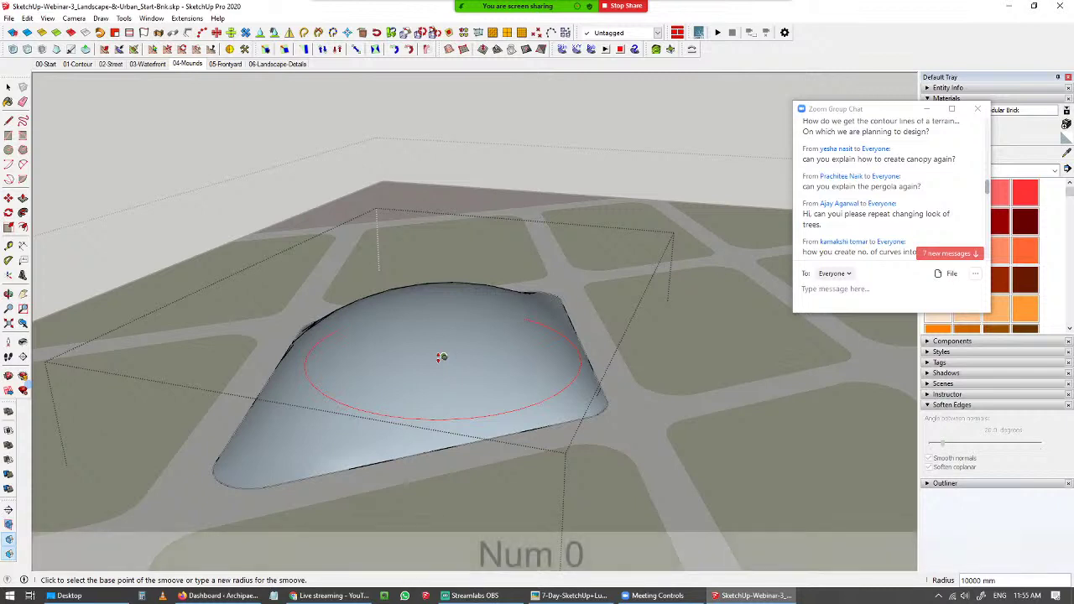
scroll(465, 347, down, 1)
scroll(462, 347, up, 1)
key(5)
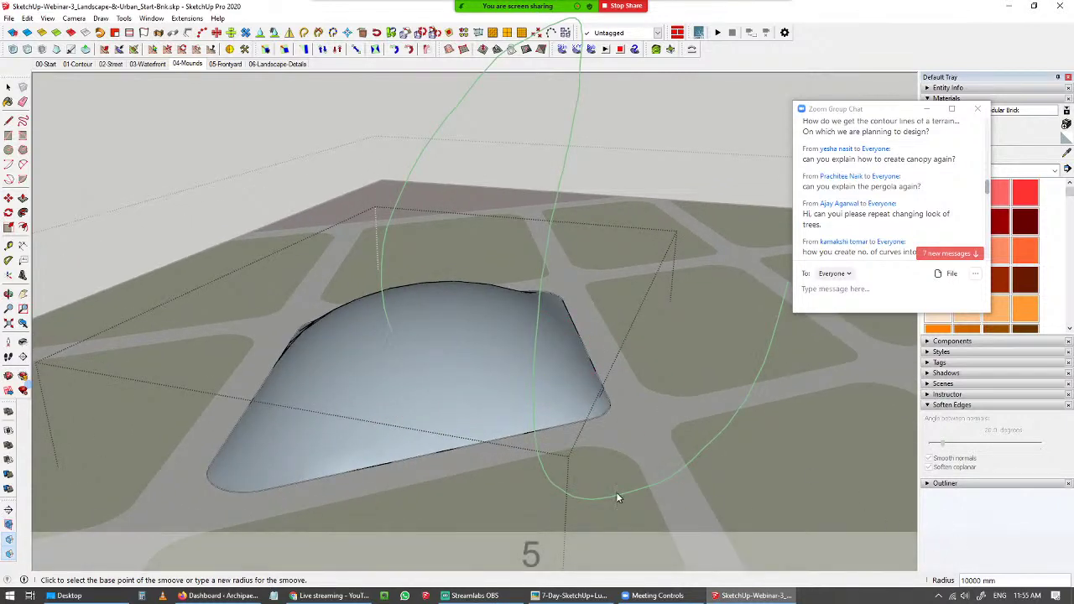
key(Escape)
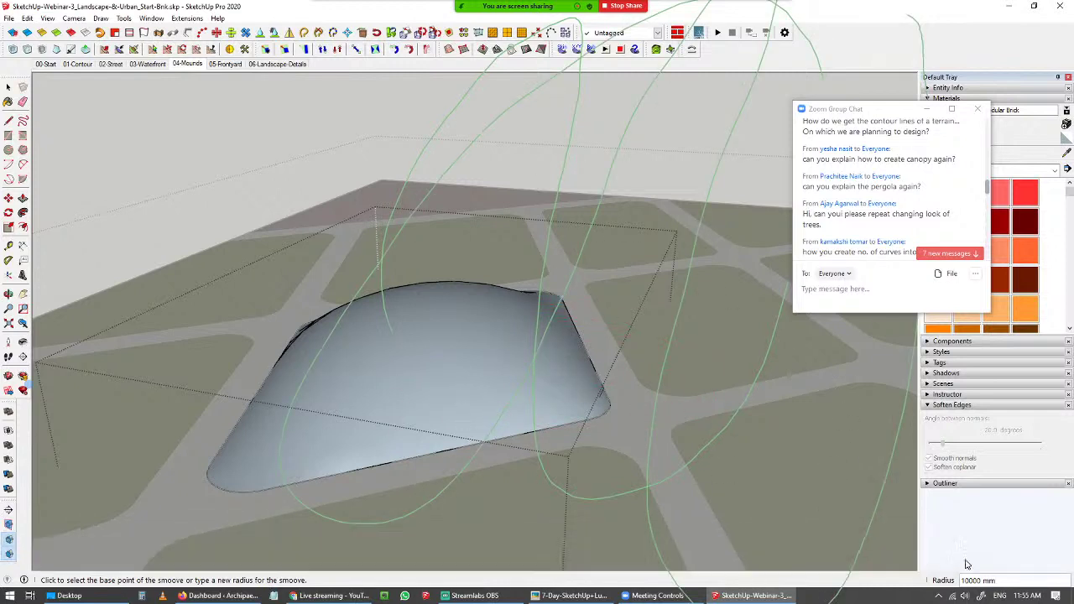
key(Escape)
key(Escape)
key(space)
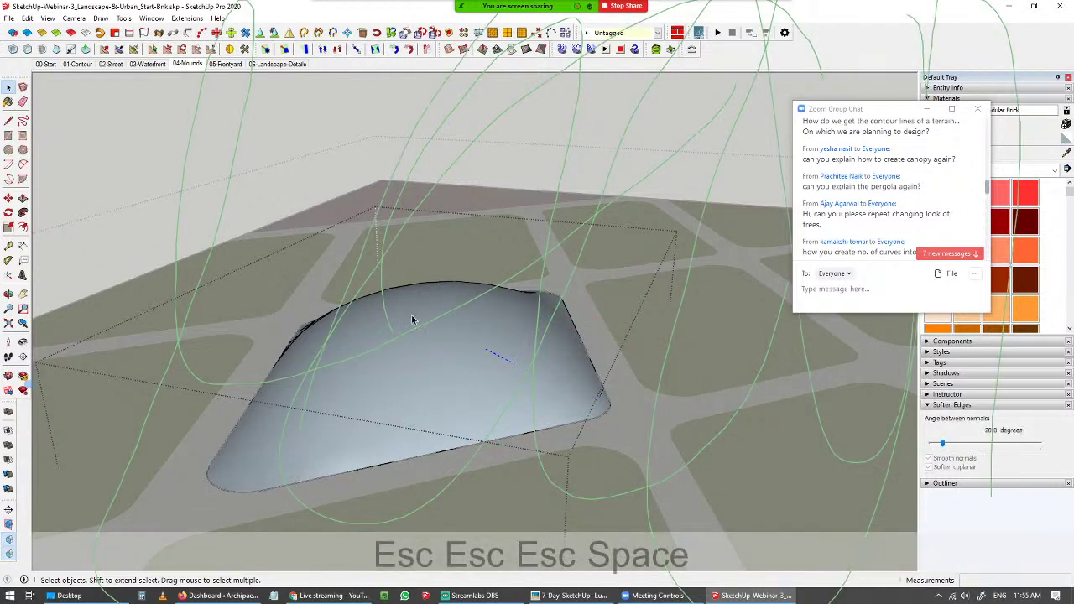
- Lower the mound's surface slightly around the selected edge with Smoove at a radius of 10000 mm
click(497, 49)
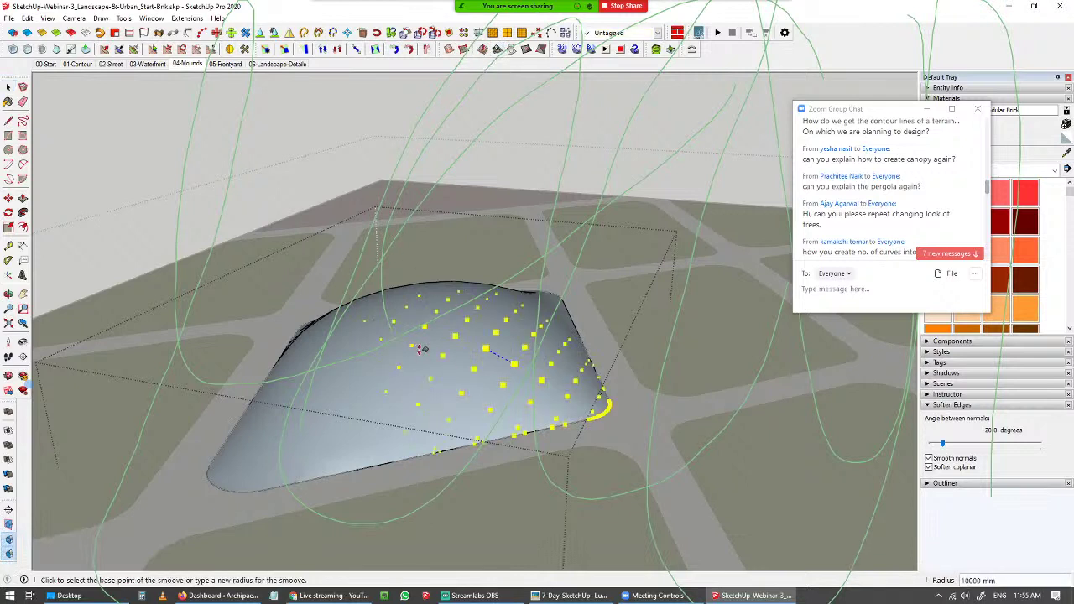
click(411, 336)
click(409, 348)
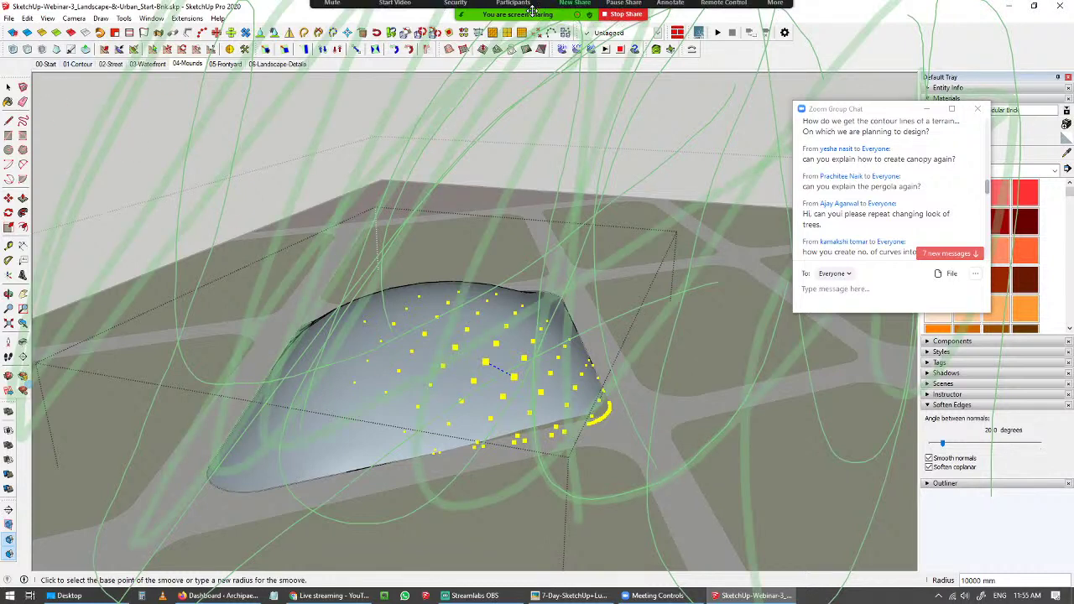
- Switch to the Zoom meeting controls, clear all annotation drawings from the shared screen and close the annotation tools
mouse_move(590, 30)
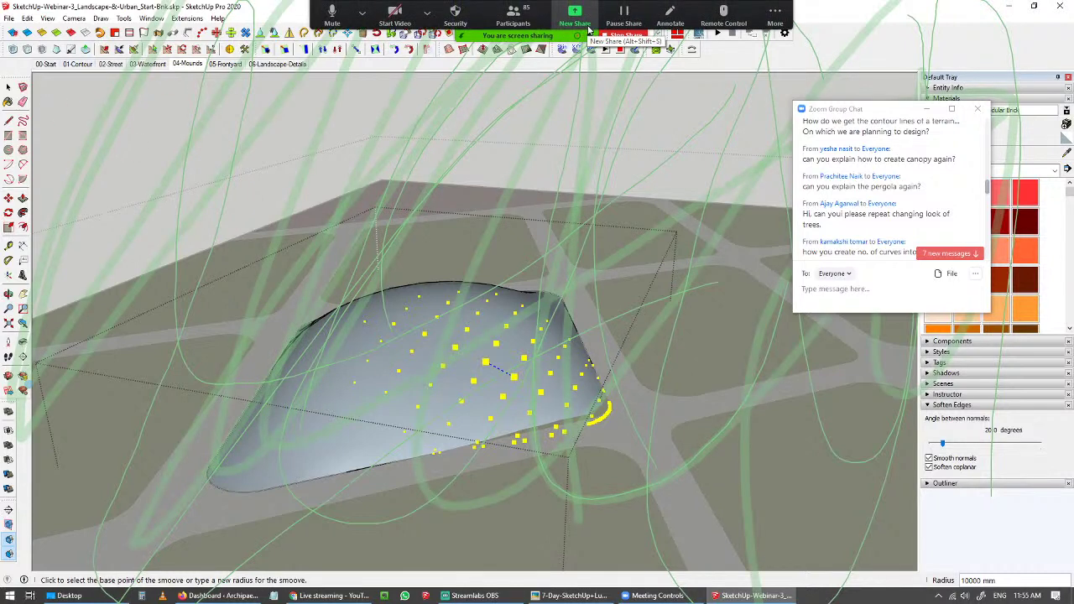
click(684, 25)
click(672, 62)
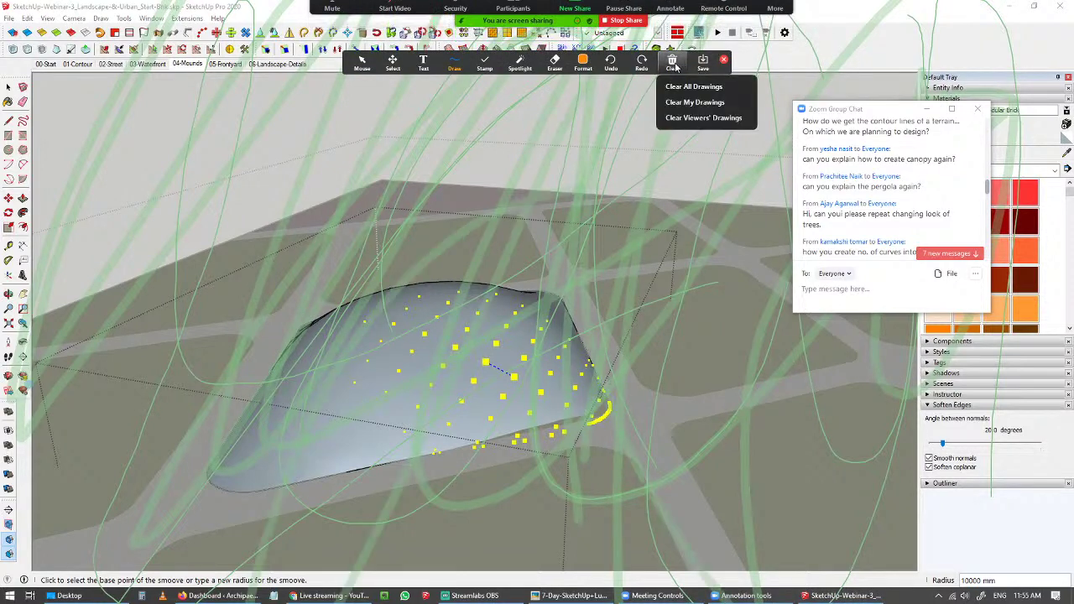
click(693, 86)
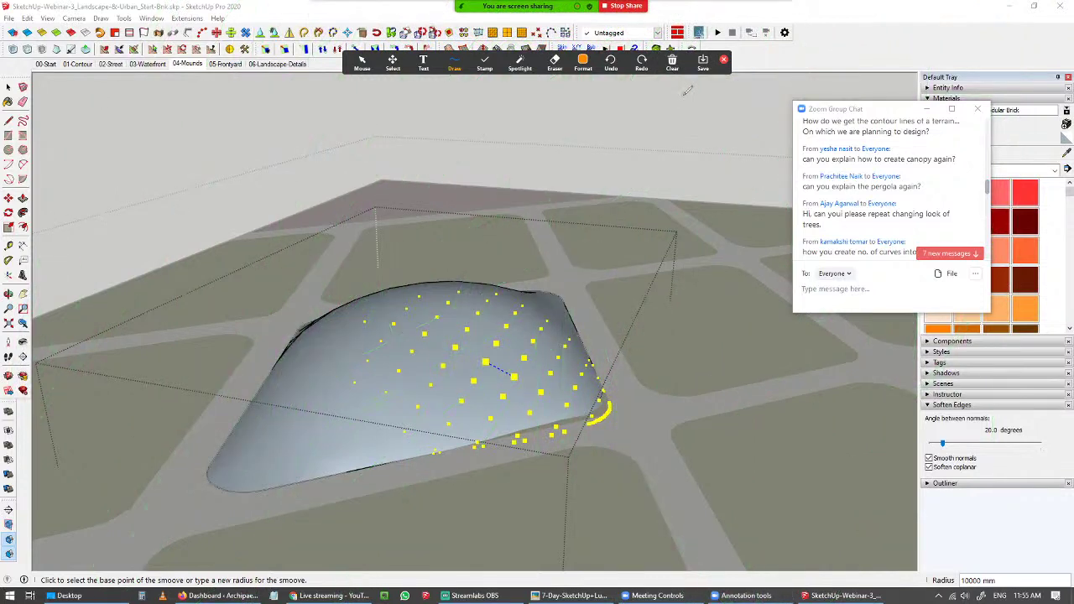
click(724, 60)
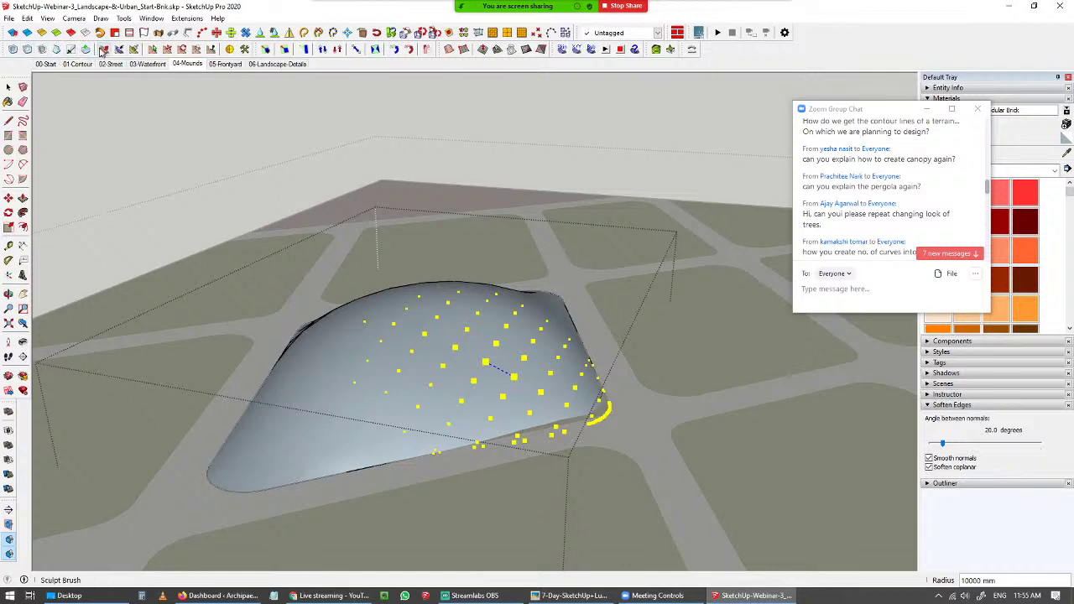
- Start Sculpt Brush on the mound and reduce its brush radius to about 4466 mm
click(103, 50)
key(Left)
key(Left)
key(Left)
key(Left)
key(Left)
key(Left)
key(Left)
key(Left)
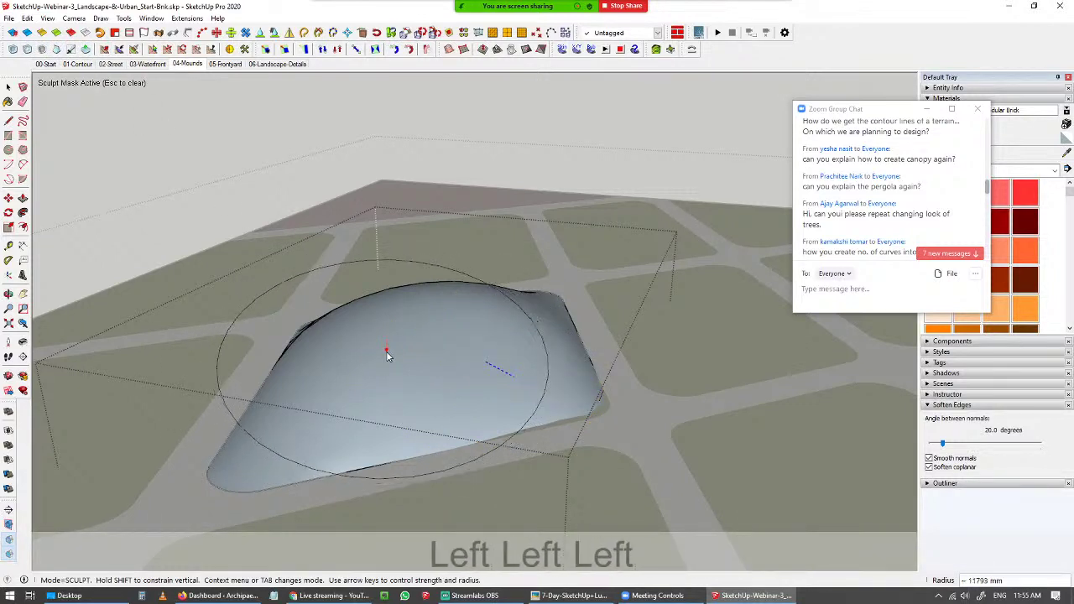
key(Left)
key(Left)
key(Left)
key(Left)
key(Left)
key(Left)
key(Left)
key(Left)
key(Left)
key(Left)
key(Left)
key(Left)
key(Left)
key(Left)
key(Left)
key(Left)
key(Left)
key(Left)
key(Left)
key(Left)
key(Left)
key(Left)
key(Left)
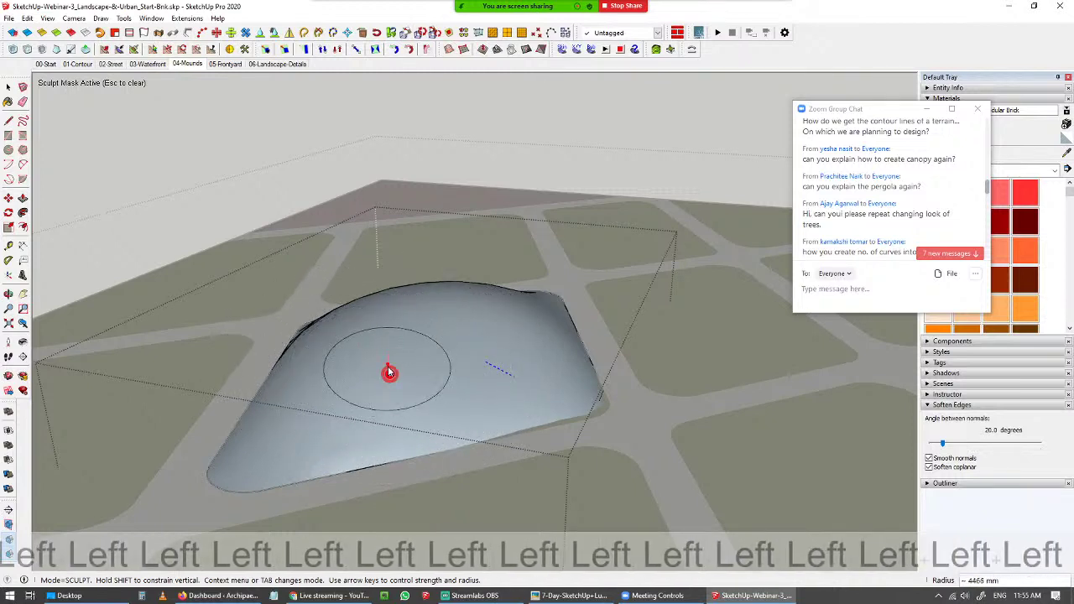
- Clear the edge selection acting as a sculpt mask and sculpt two freehand strokes across the mound's slope with Sculpt Brush
mouse_move(389, 372)
middle_down()
mouse_move(422, 338)
mouse_move(339, 381)
mouse_move(442, 343)
mouse_move(255, 401)
mouse_move(329, 403)
mouse_move(254, 350)
middle_up()
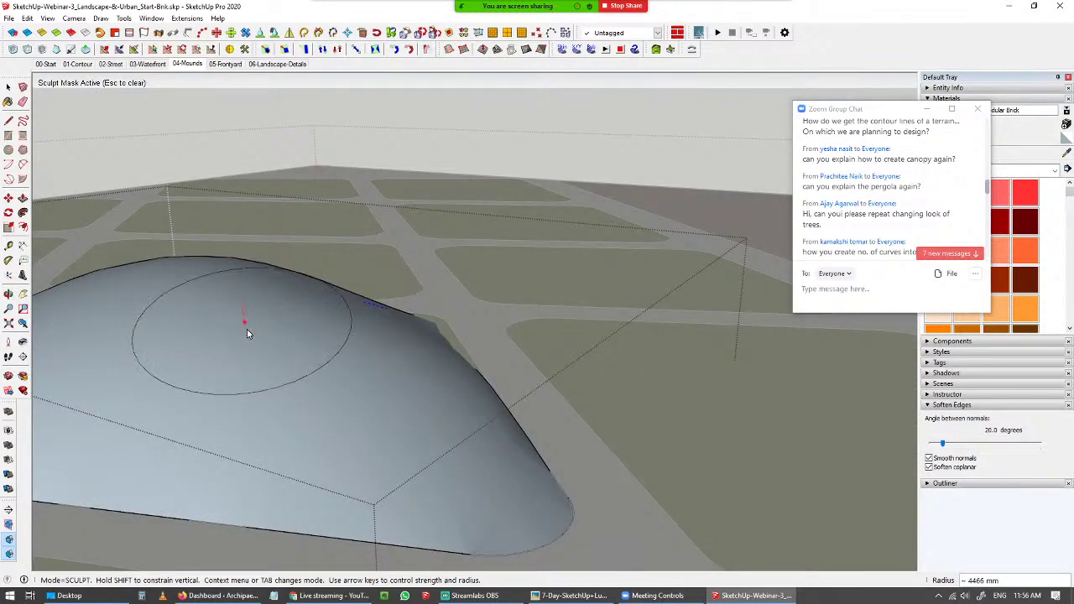
key(space)
click(344, 356)
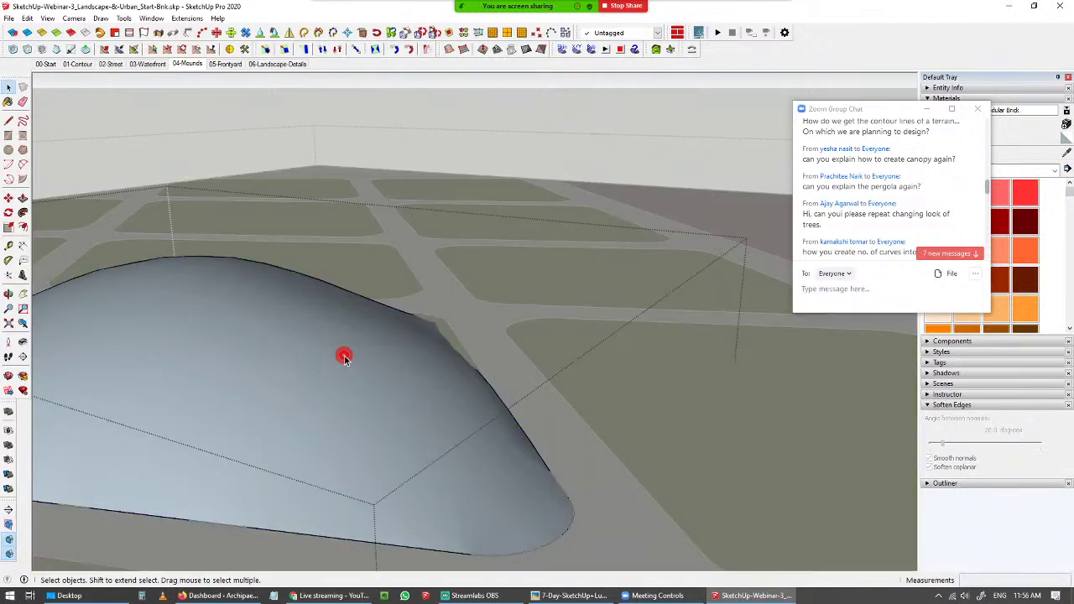
click(106, 50)
mouse_move(296, 339)
mouse_down()
mouse_move(309, 353)
mouse_move(290, 392)
mouse_move(355, 415)
mouse_up()
middle_drag(355, 414, 345, 362)
drag(411, 353, 505, 341)
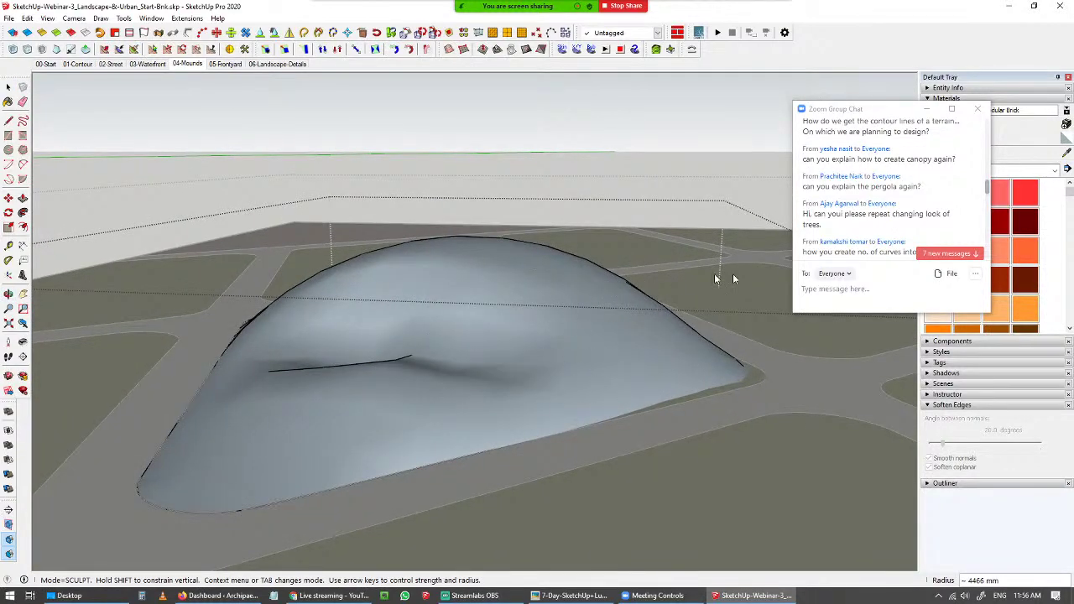
- Read through the participants' newer questions and shared files in the Zoom group chat
click(928, 223)
scroll(930, 227, down, 4)
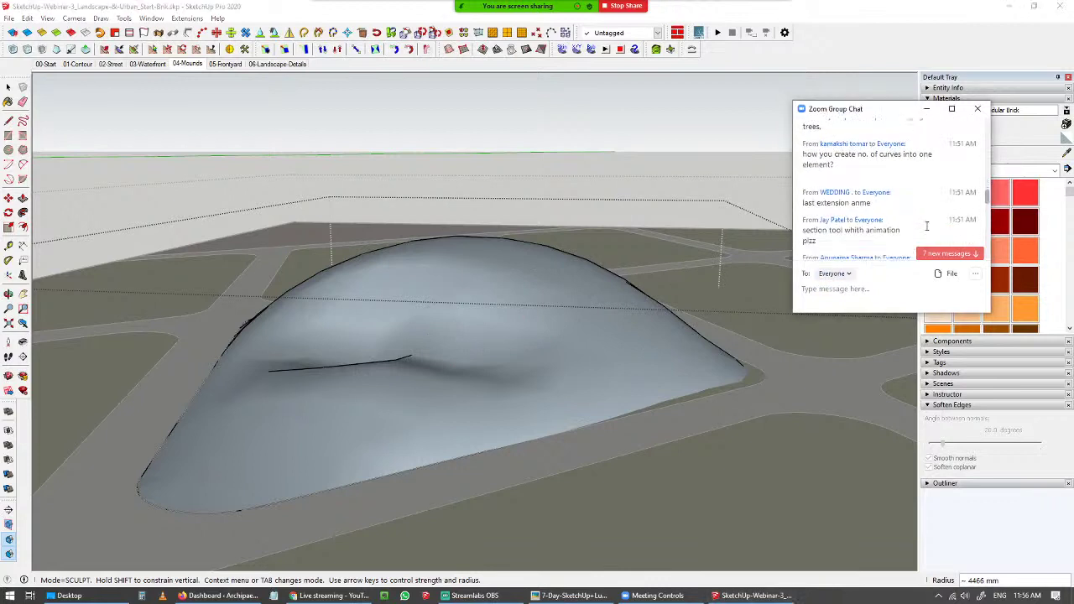
scroll(932, 238, down, 2)
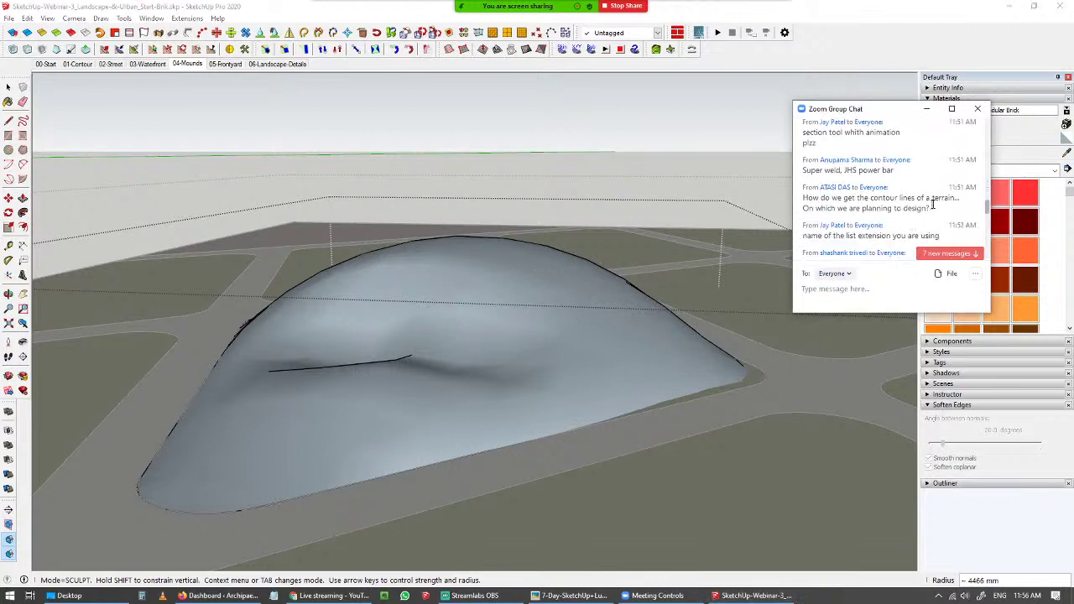
scroll(929, 209, down, 4)
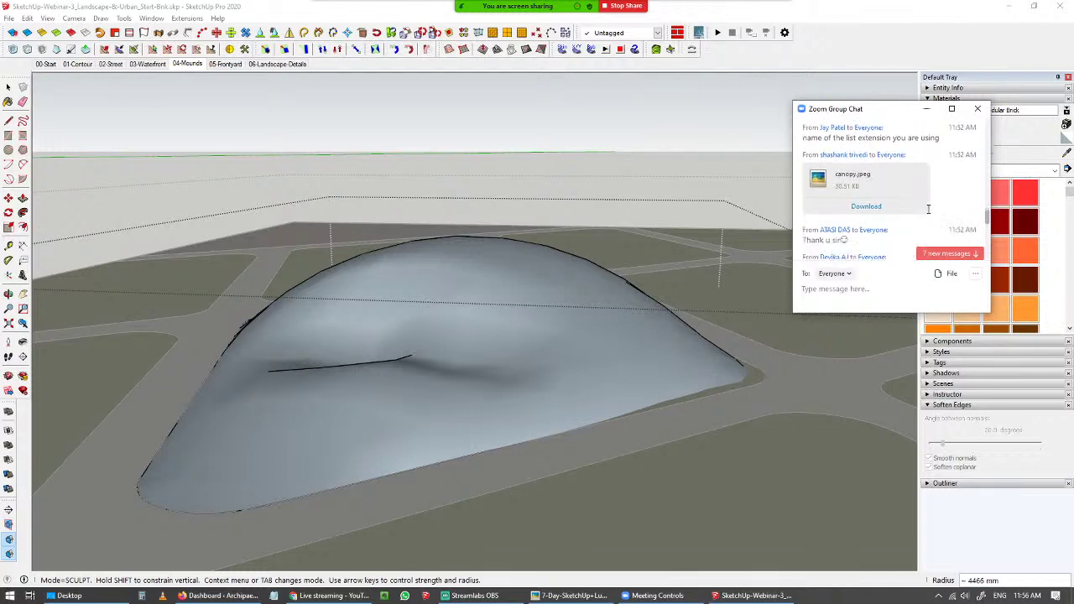
scroll(936, 214, down, 2)
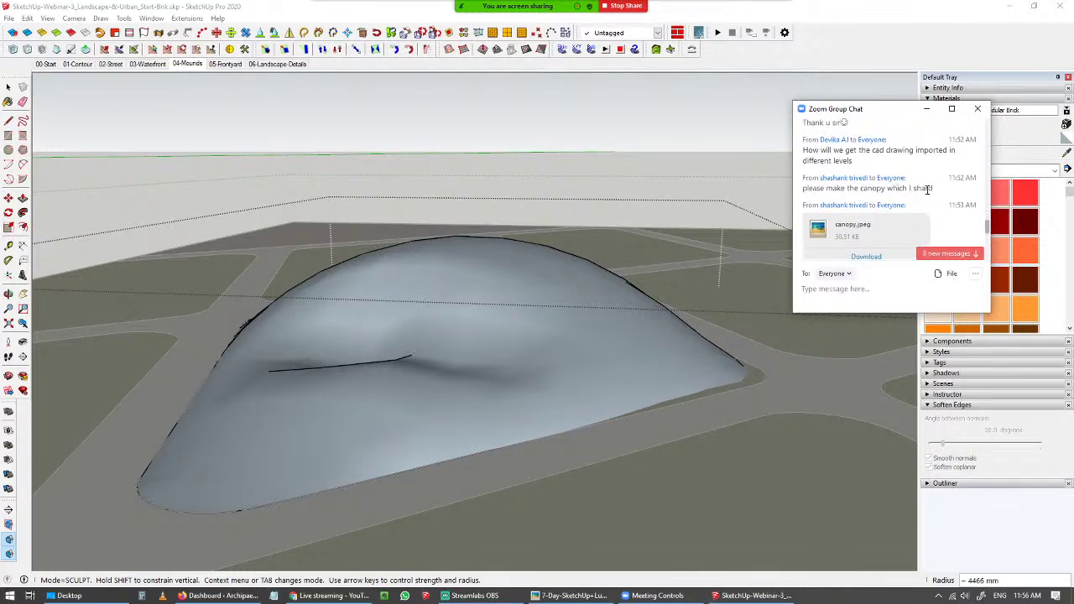
scroll(915, 195, down, 2)
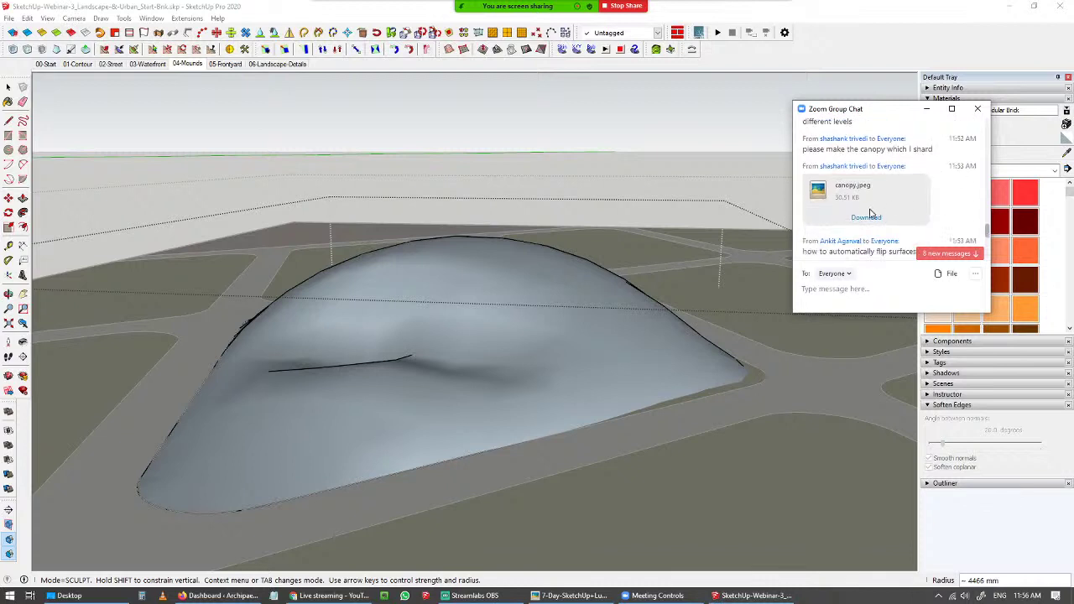
- Read on through the Zoom group chat to the questions about flipping surfaces, section animation and terrain contour lines
scroll(927, 199, down, 4)
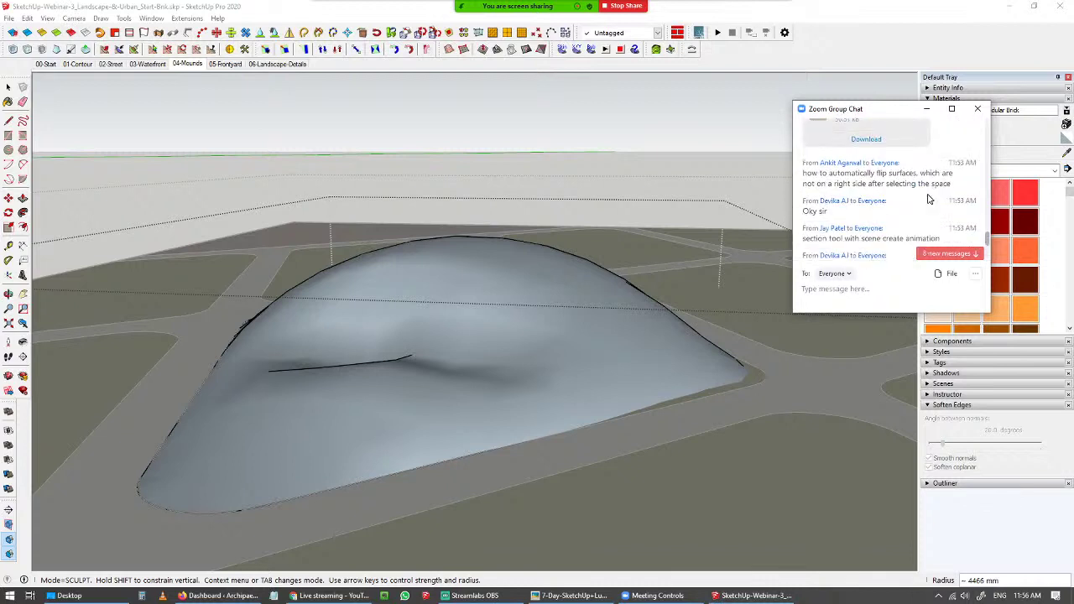
scroll(929, 199, down, 1)
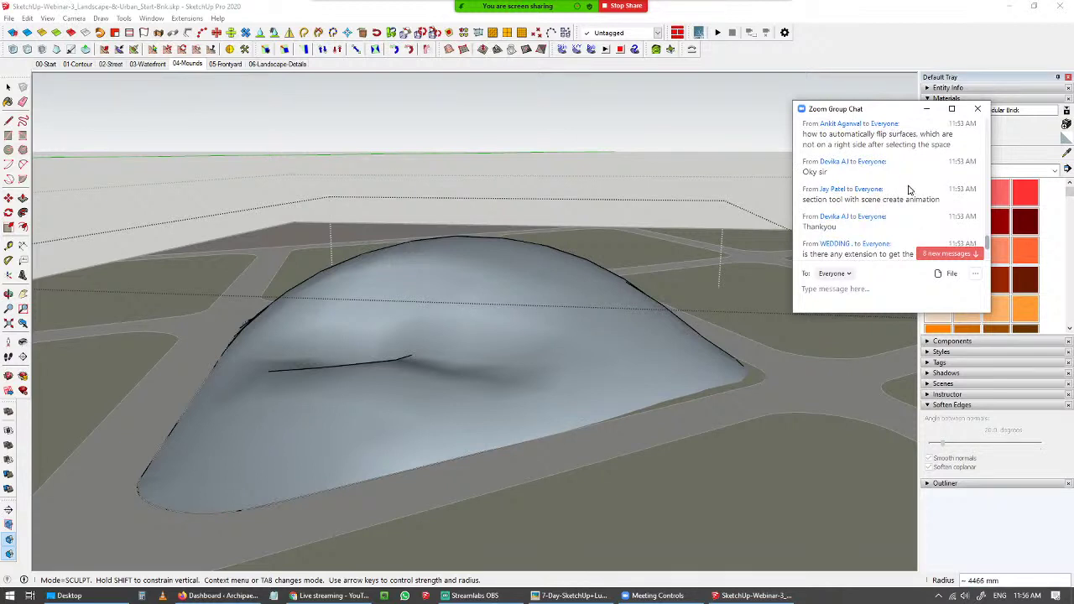
scroll(912, 202, down, 3)
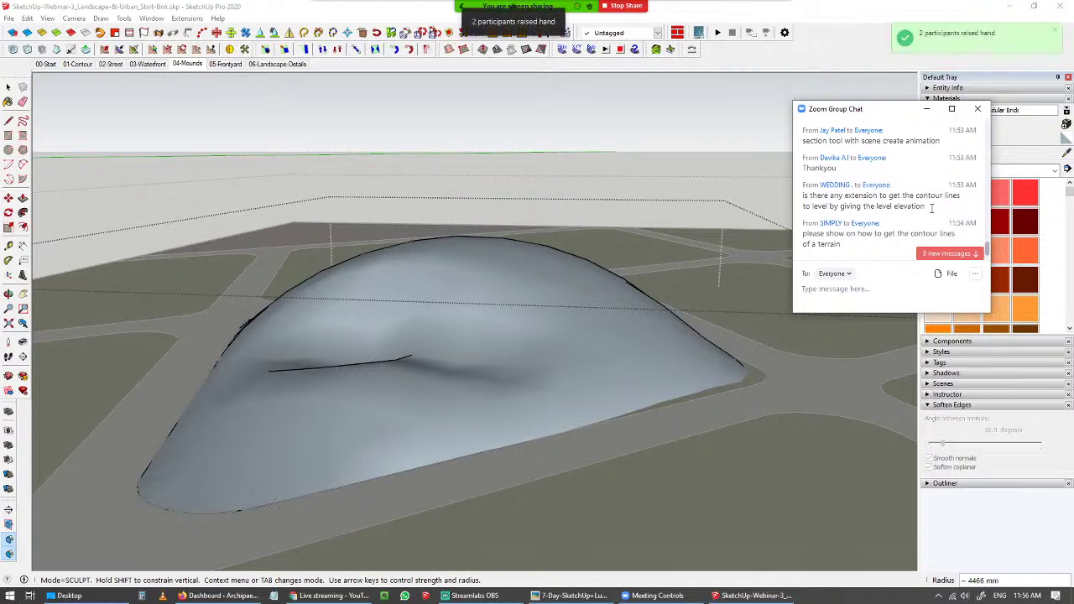
scroll(931, 209, down, 2)
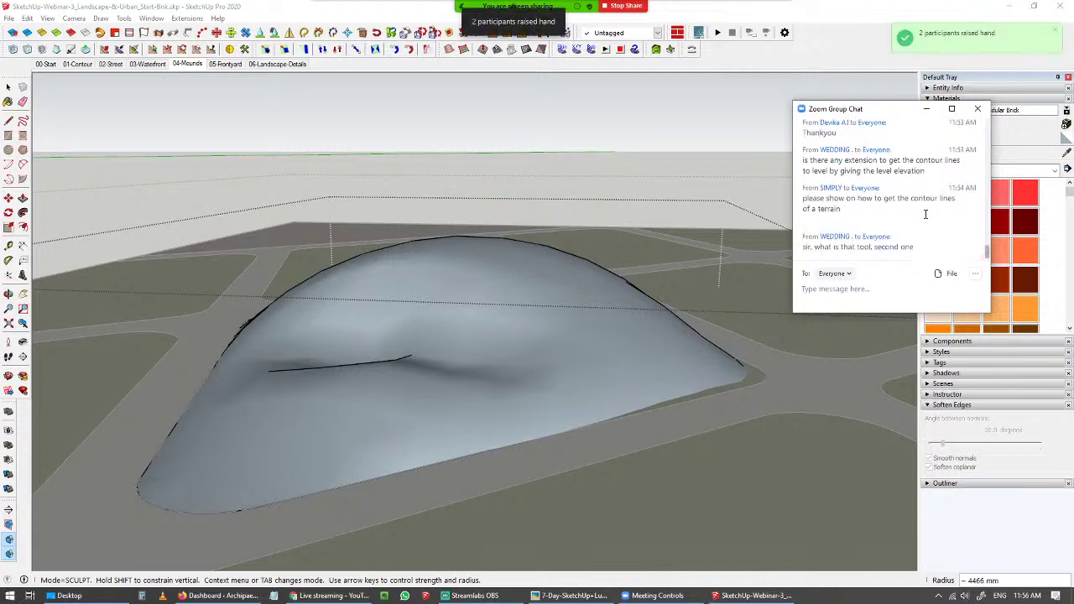
- Leave Sculpt Brush and switch the model to the 06-Landscape-Details scene
click(673, 162)
key(space)
scroll(679, 153, down, 5)
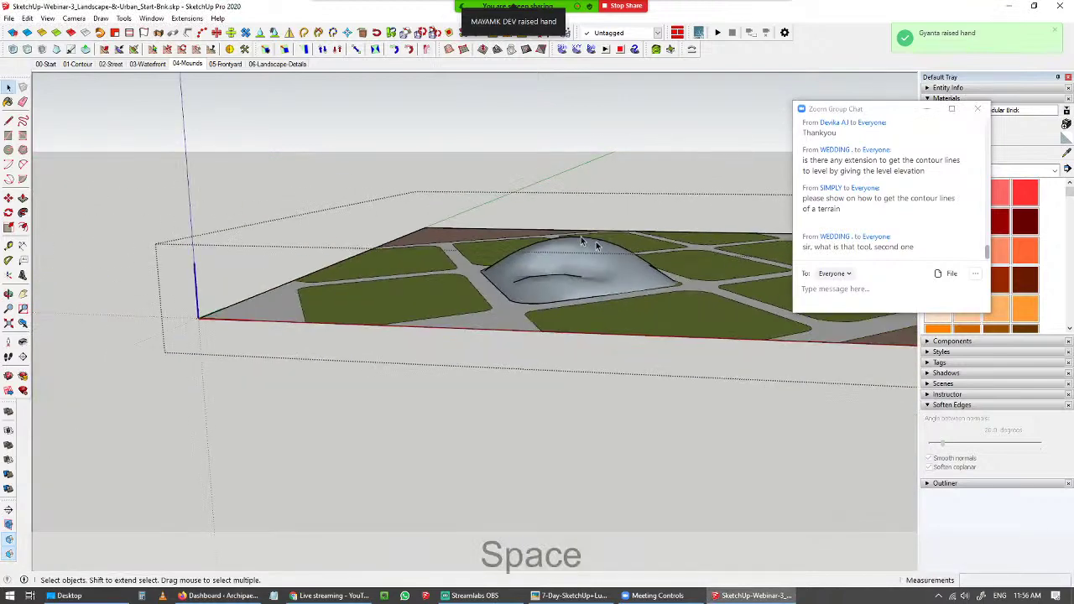
click(271, 65)
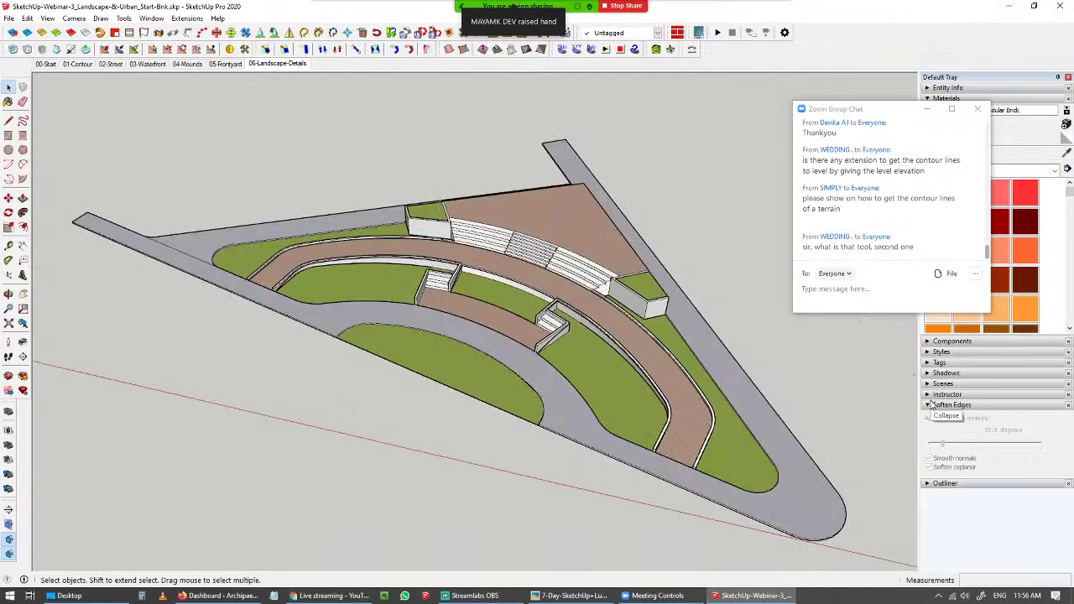
- Clear the chat window away from the tray, make the Pergola tag visible and select the straight pergola
drag(891, 109, 711, 90)
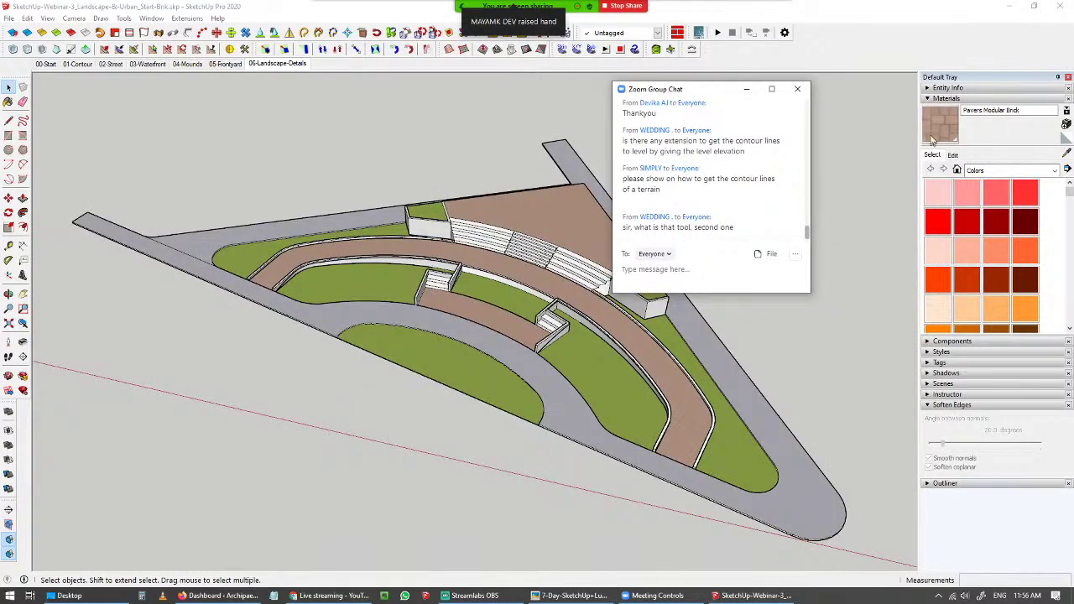
click(930, 99)
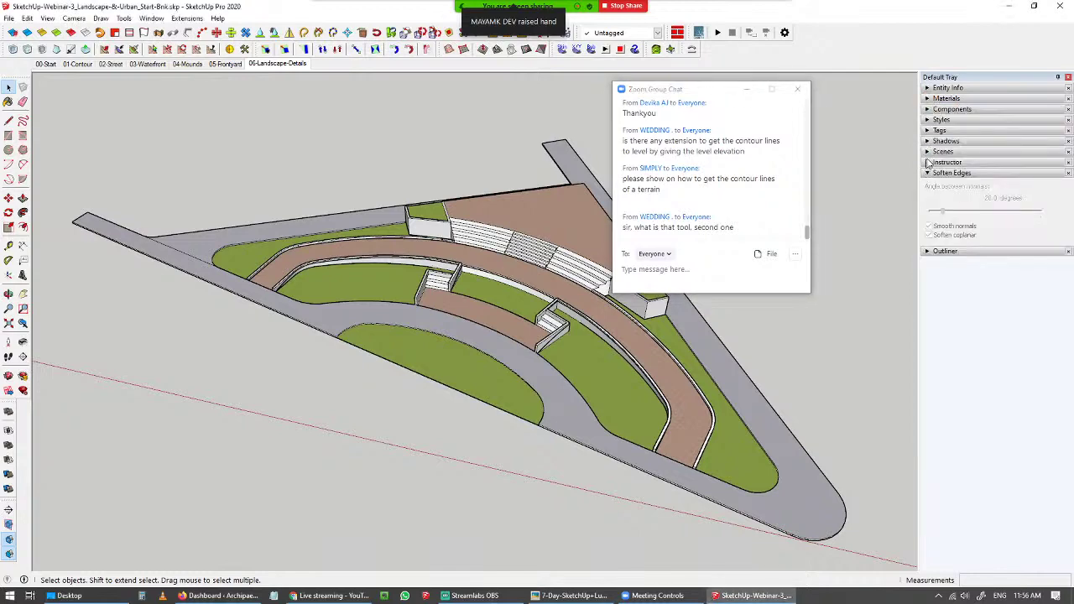
click(928, 152)
click(928, 152)
click(929, 131)
click(926, 276)
middle_drag(252, 329, 142, 443)
click(368, 395)
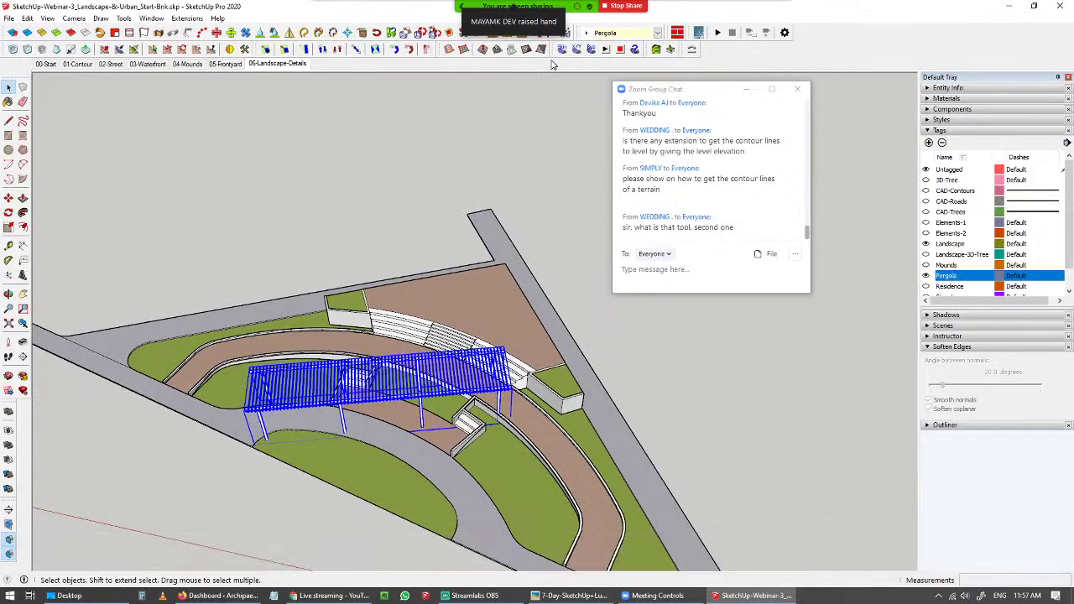
- Try to bend the selected pergola with FredoScale Radial Bending, using the line between its end midpoints as reference direction
click(426, 52)
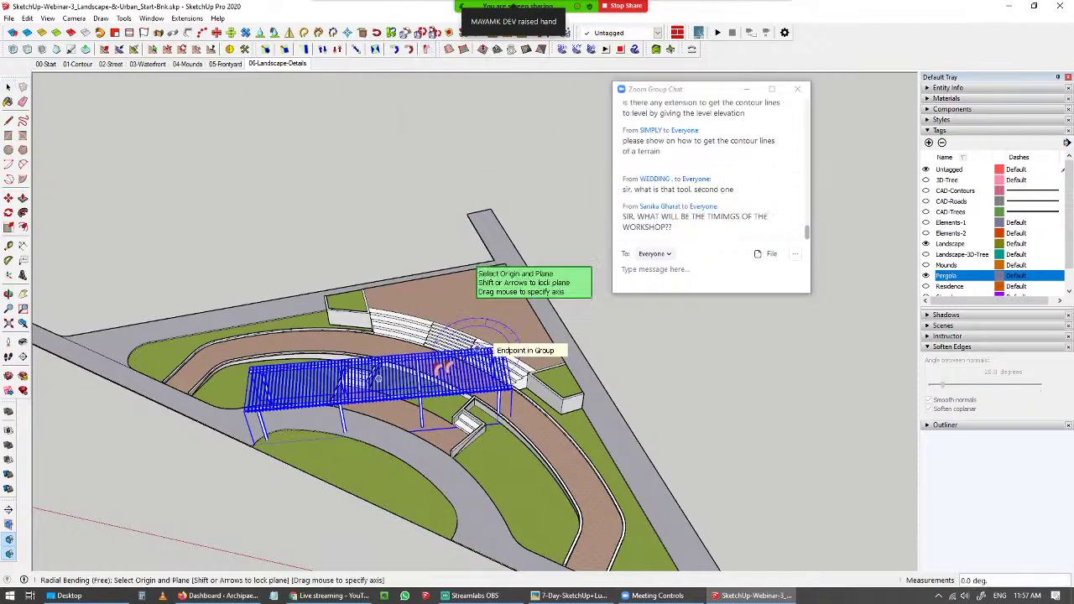
scroll(264, 384, up, 3)
scroll(264, 383, up, 3)
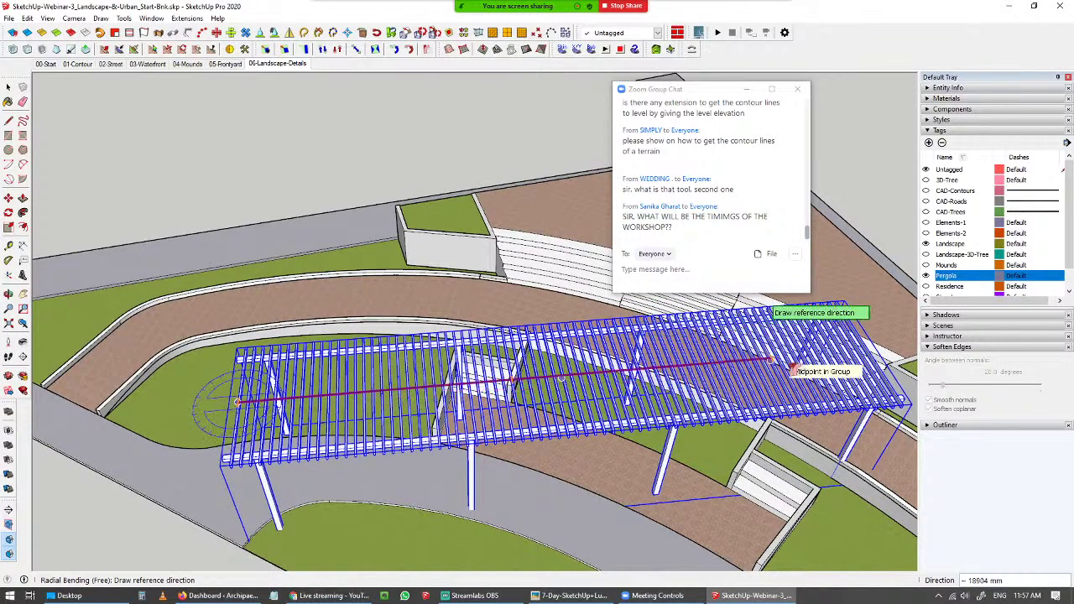
click(873, 354)
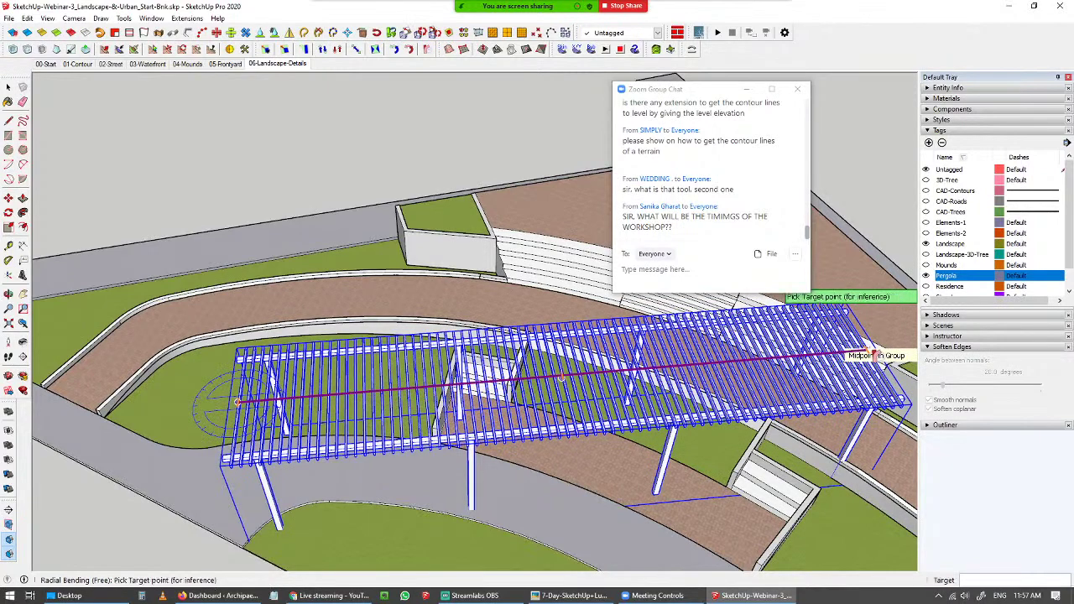
scroll(780, 432, down, 3)
shift+middle_drag(781, 433, 595, 405)
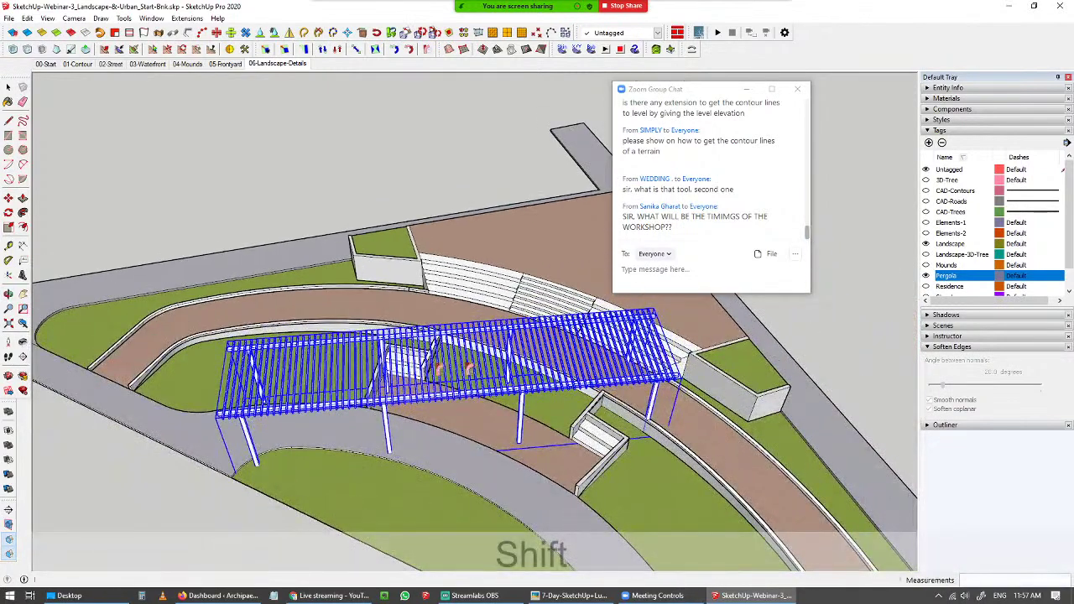
click(653, 354)
middle_drag(669, 415, 820, 392)
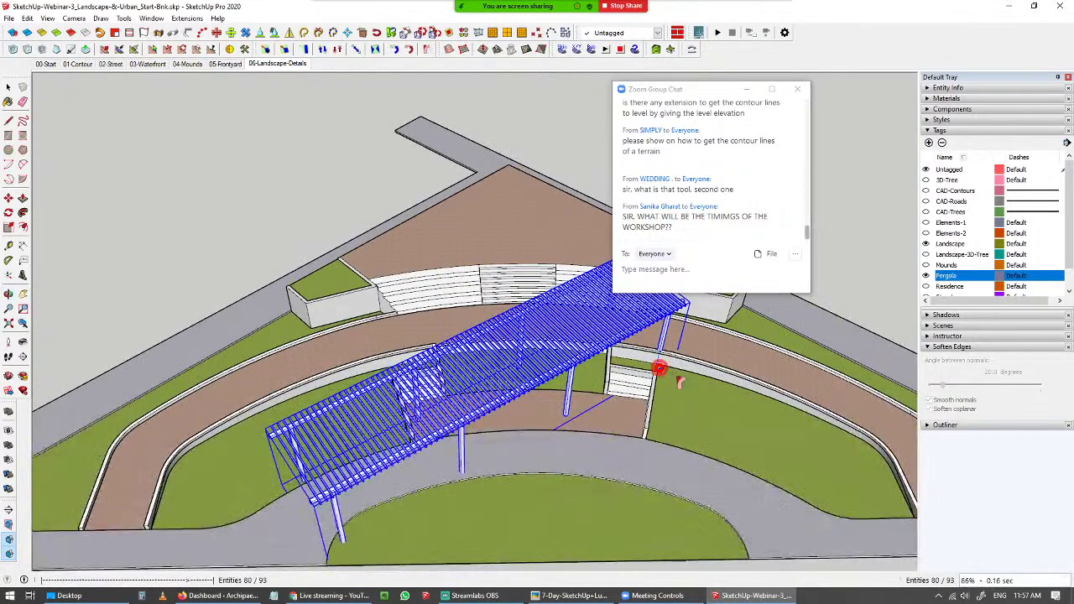
key(space)
key(ctrl+z)
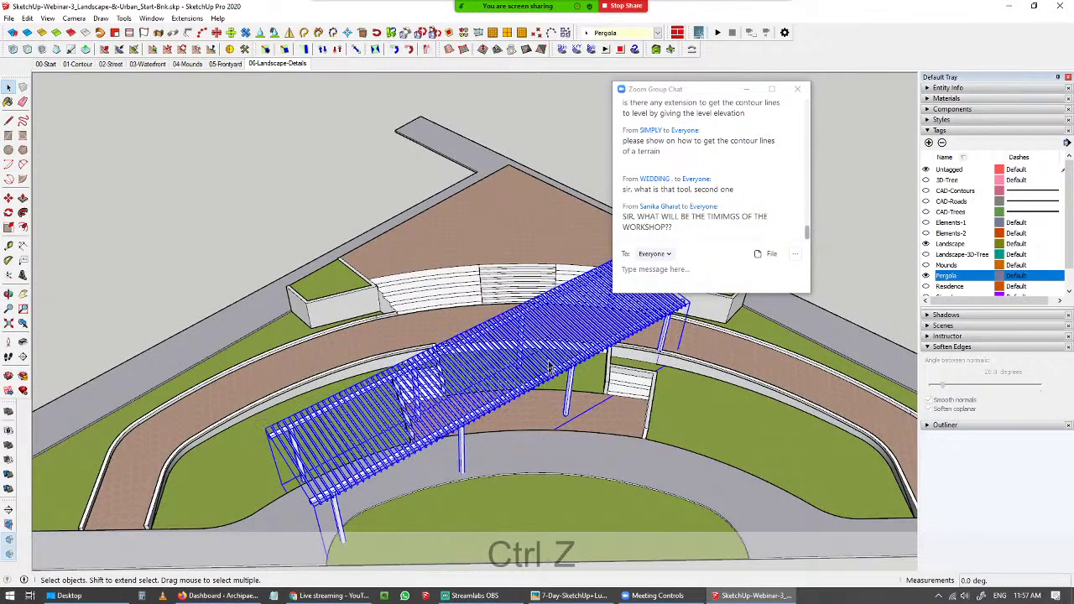
- Restart Radial Bending on the pergola with the origin at one end's midpoint and the reference direction to the opposite end's midpoint
scroll(469, 118, down, 2)
shift+middle_drag(469, 117, 358, 120)
click(427, 50)
scroll(243, 378, up, 4)
click(225, 373)
scroll(233, 369, down, 4)
scroll(537, 256, up, 2)
shift+middle_drag(537, 256, 348, 407)
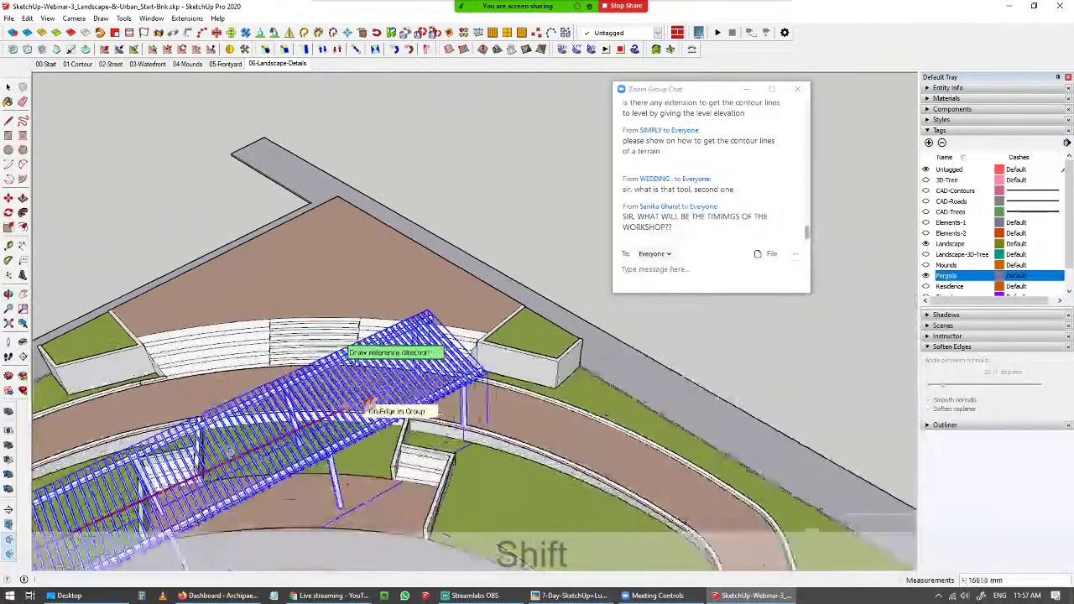
click(454, 344)
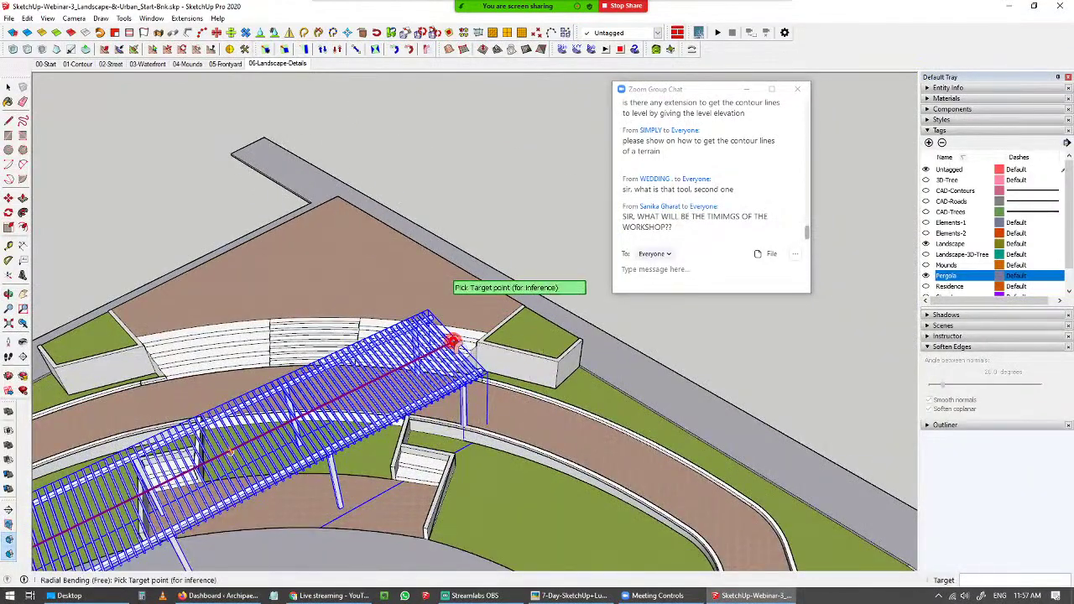
- Bend the pergola about -62.2 degrees so that it curves along the arc of the path
scroll(512, 394, down, 6)
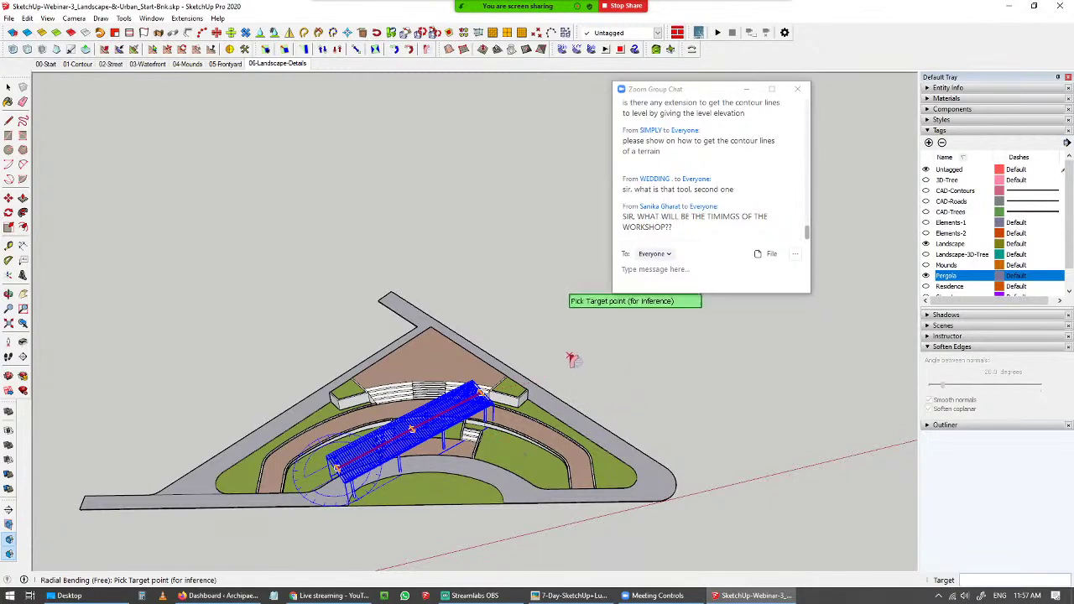
scroll(429, 468, up, 2)
click(599, 341)
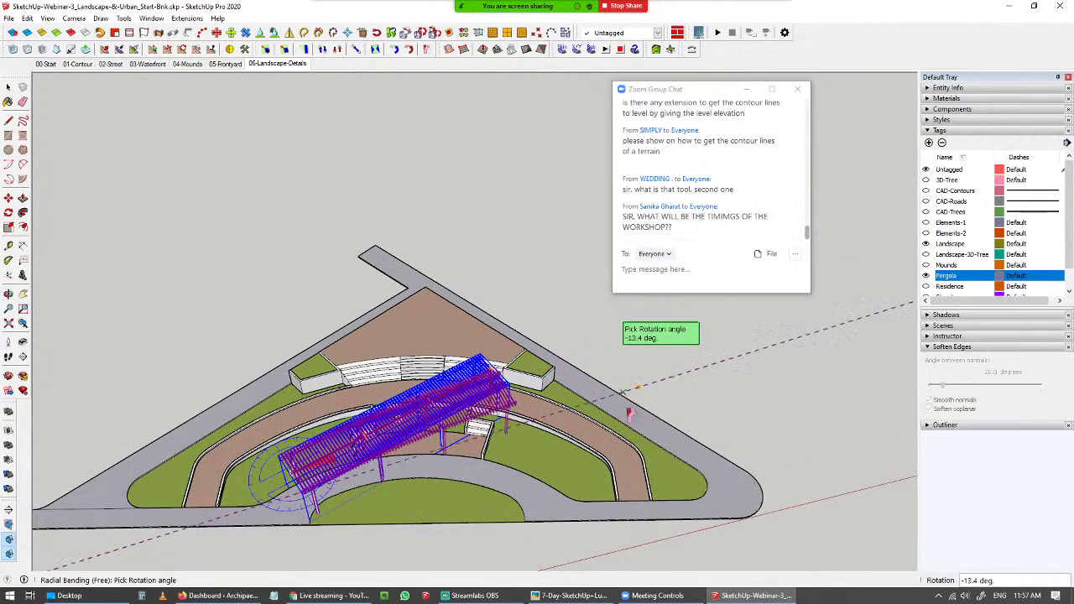
scroll(561, 534, down, 2)
middle_drag(558, 522, 521, 419)
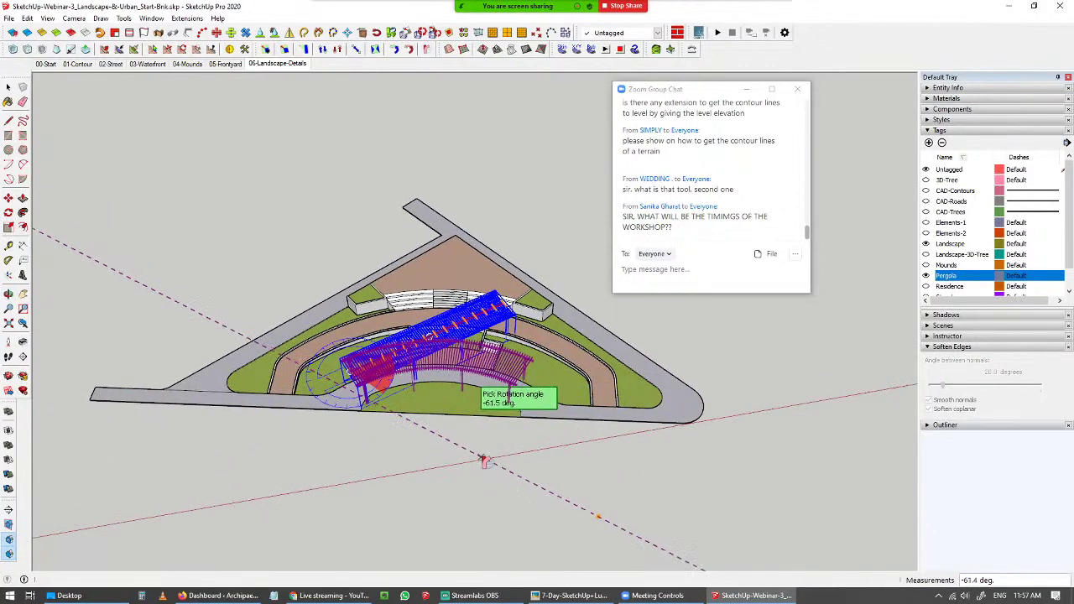
key(space)
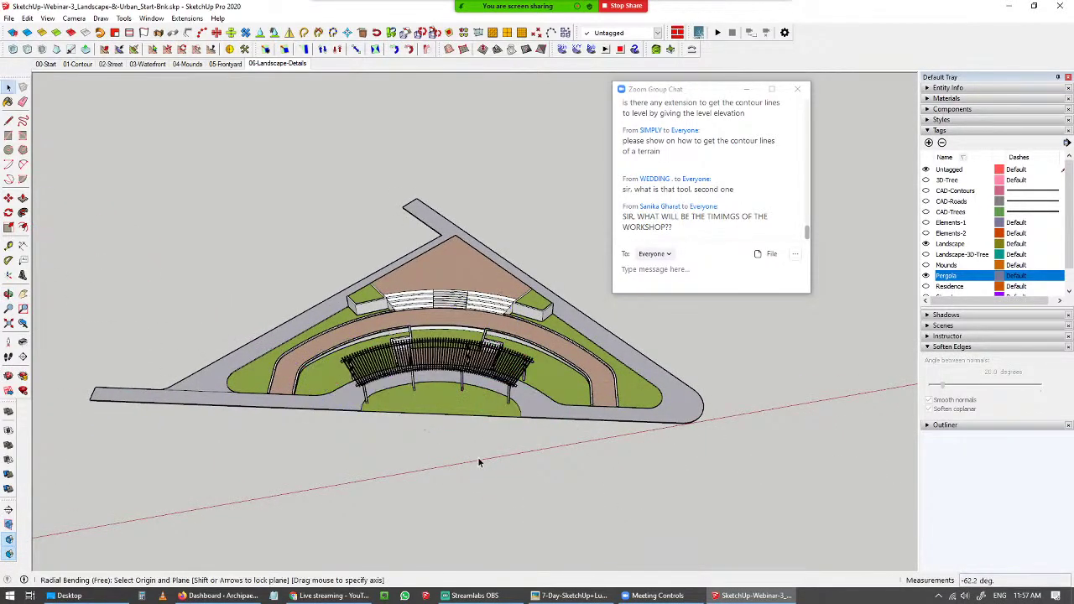
scroll(478, 456, up, 3)
scroll(477, 396, down, 2)
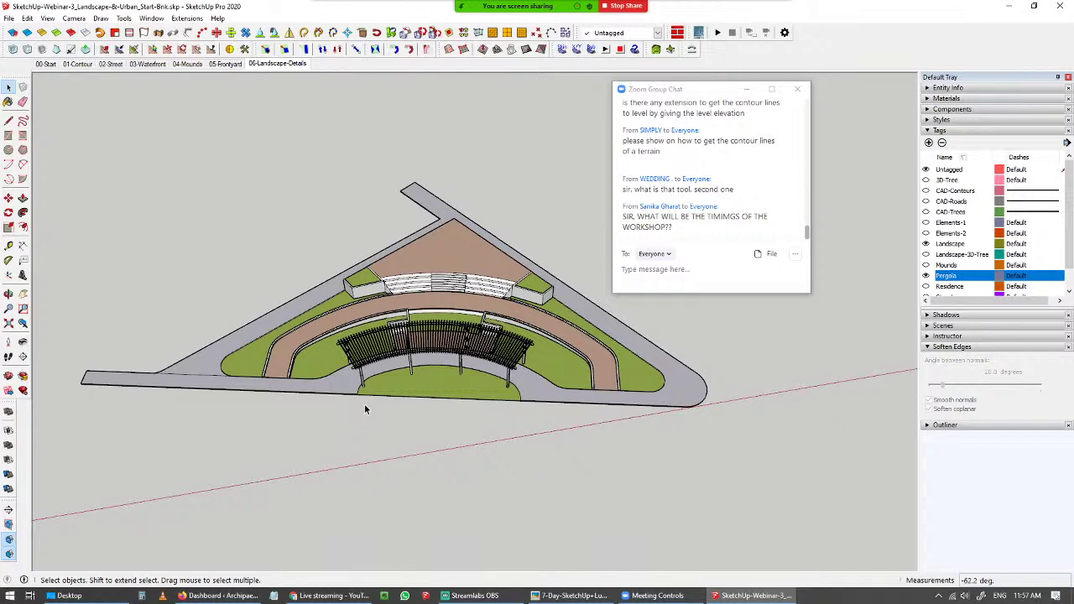
- Draw an upright L-shaped profile beside the site by adding a small rectangle inside a larger one and erasing the corner edges
middle_drag(259, 456, 550, 401)
key(Right)
click(554, 413)
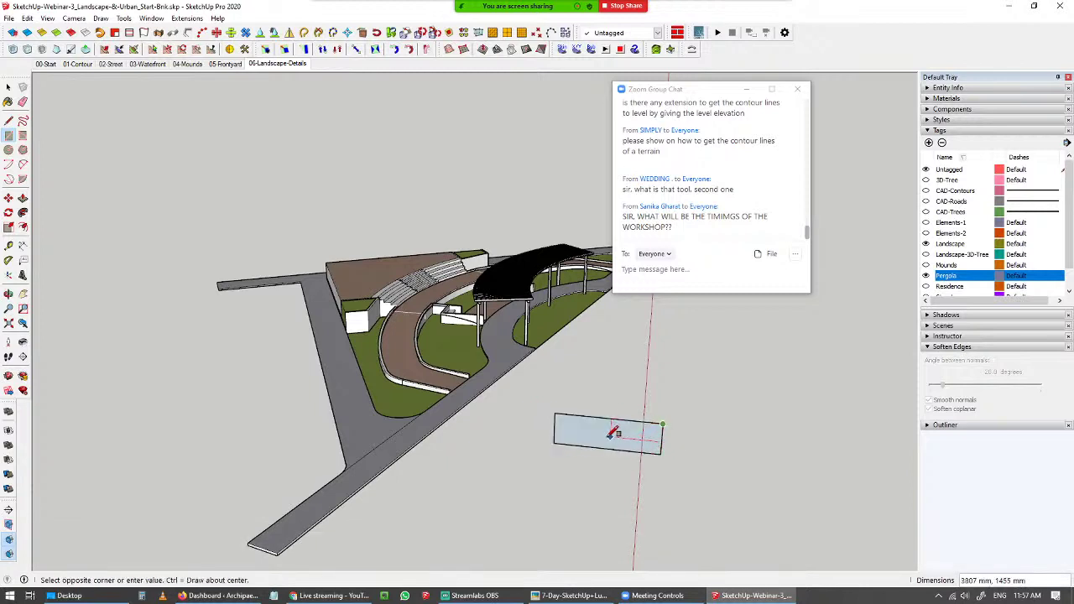
key(space)
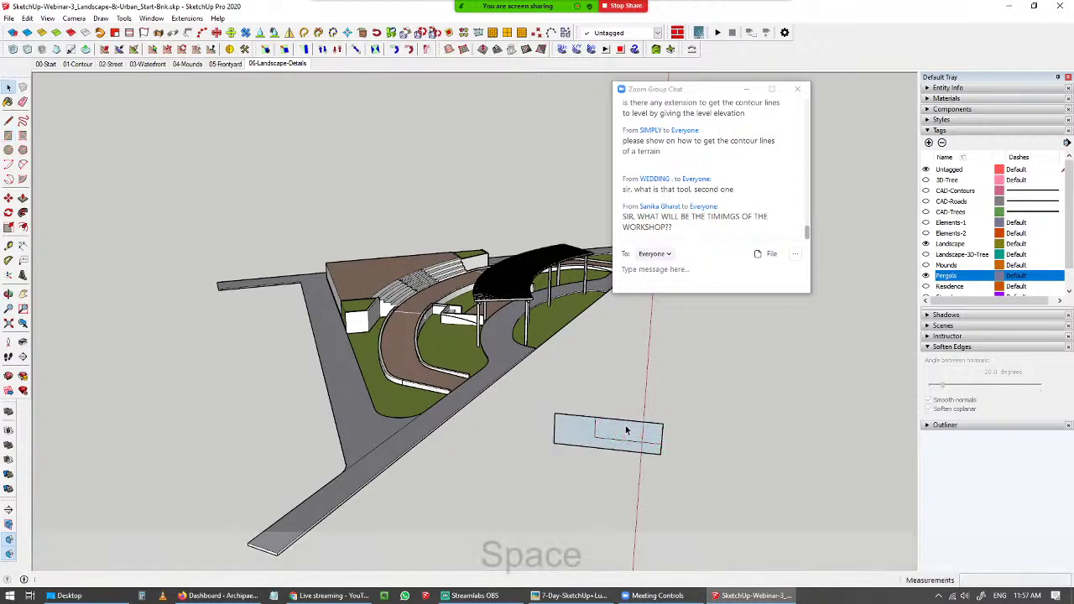
key(e)
click(664, 411)
drag(635, 435, 688, 421)
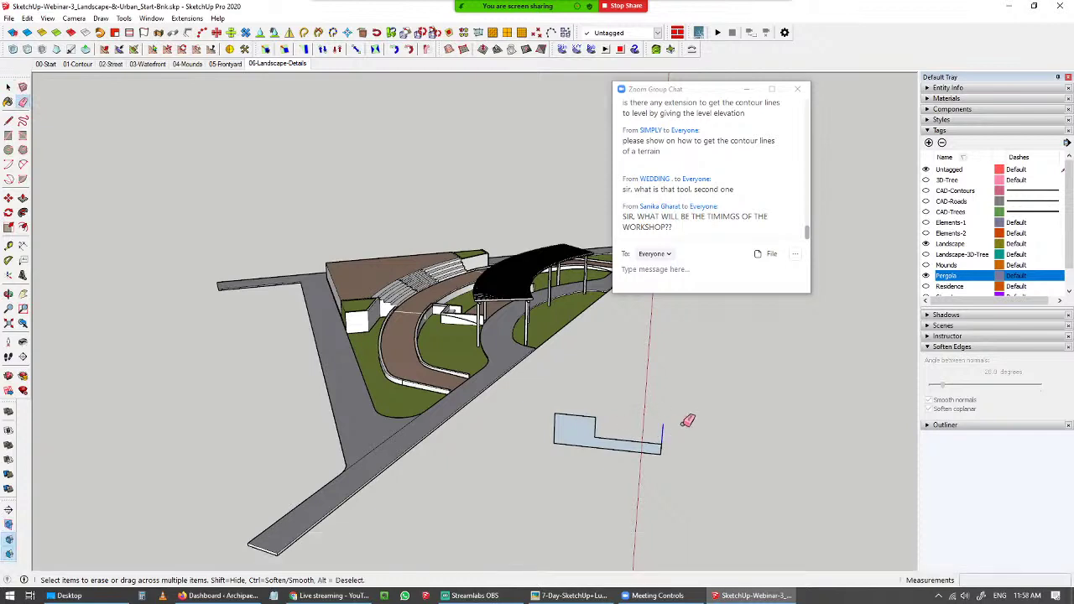
- Extrude the L-shaped profile along the red axis into a long stepped block and group it
key(p)
click(585, 447)
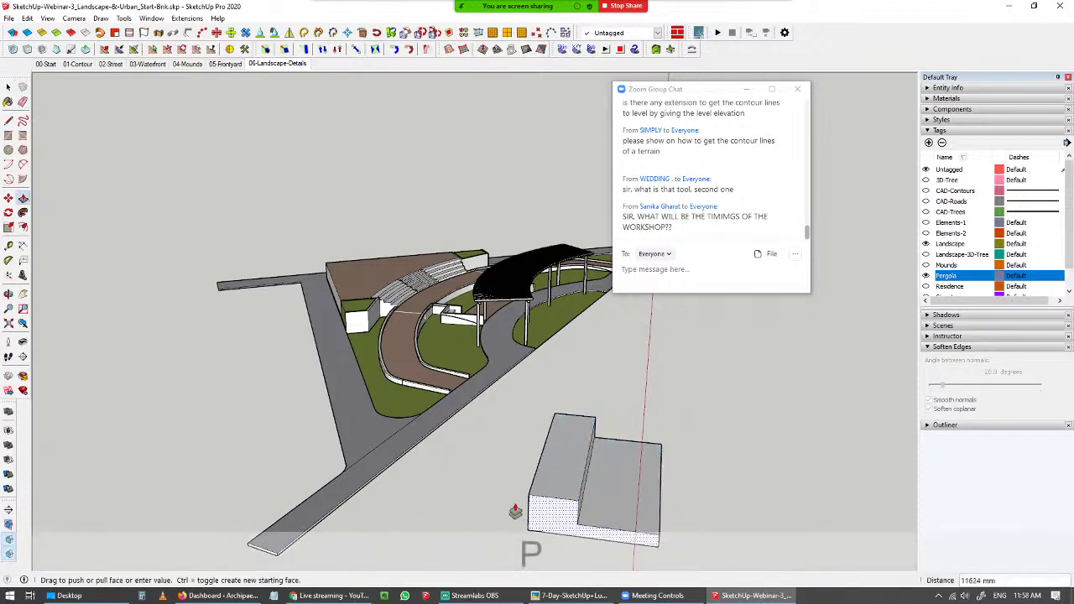
scroll(520, 502, down, 4)
shift+middle_drag(546, 411, 548, 355)
click(520, 462)
key(space)
triple_click(522, 461)
key(ctrl+g)
- Bend the stepped block about -60.8 degrees with Radial Bending, taking the reference direction from one end along its length
middle_drag(535, 409, 410, 421)
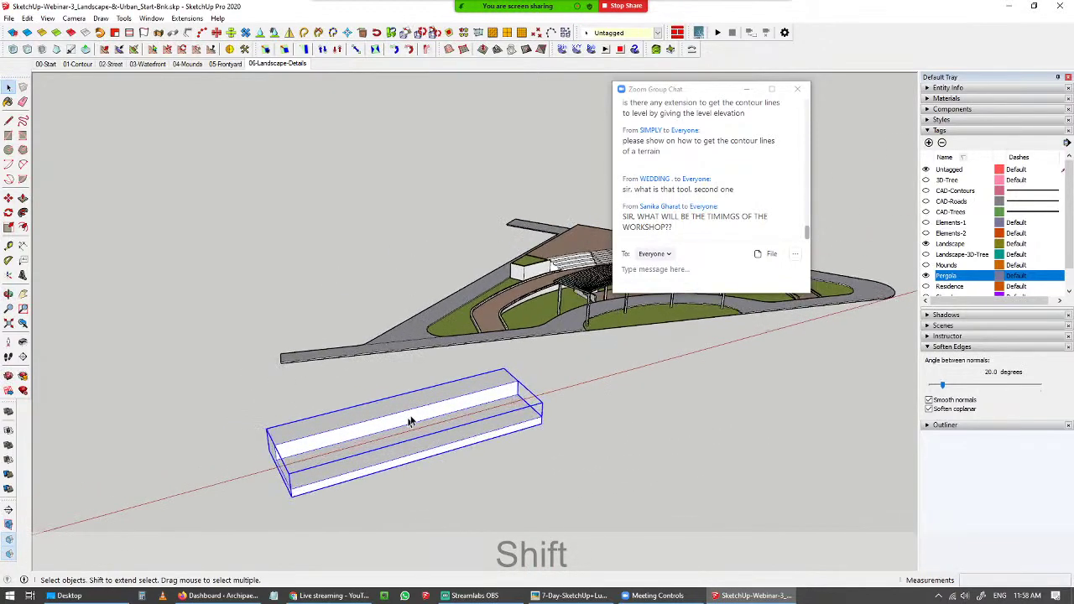
click(428, 51)
scroll(326, 480, up, 2)
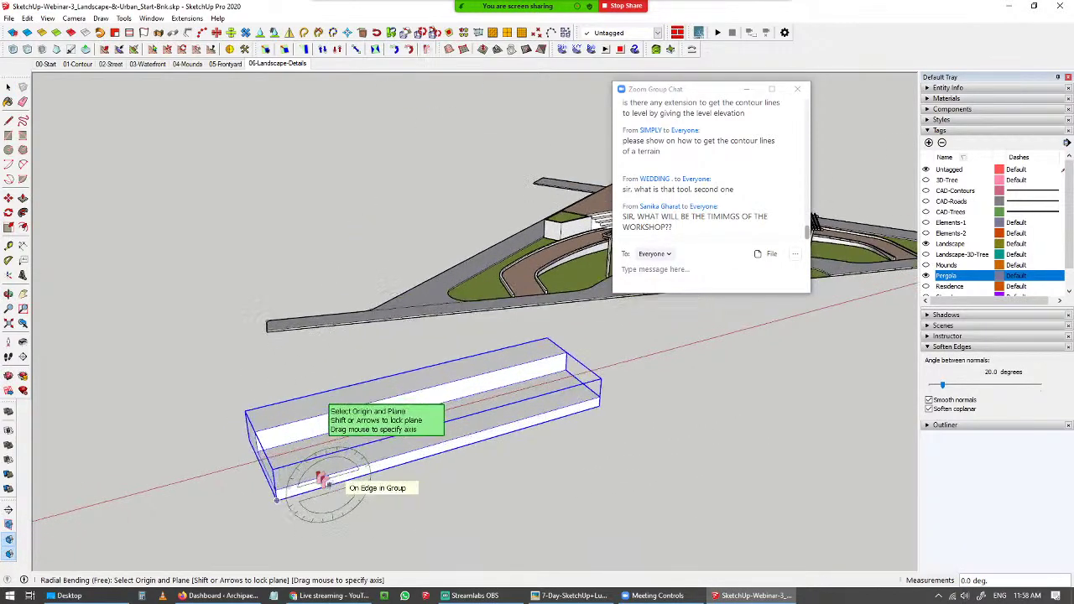
click(254, 433)
click(466, 391)
middle_drag(416, 453, 410, 411)
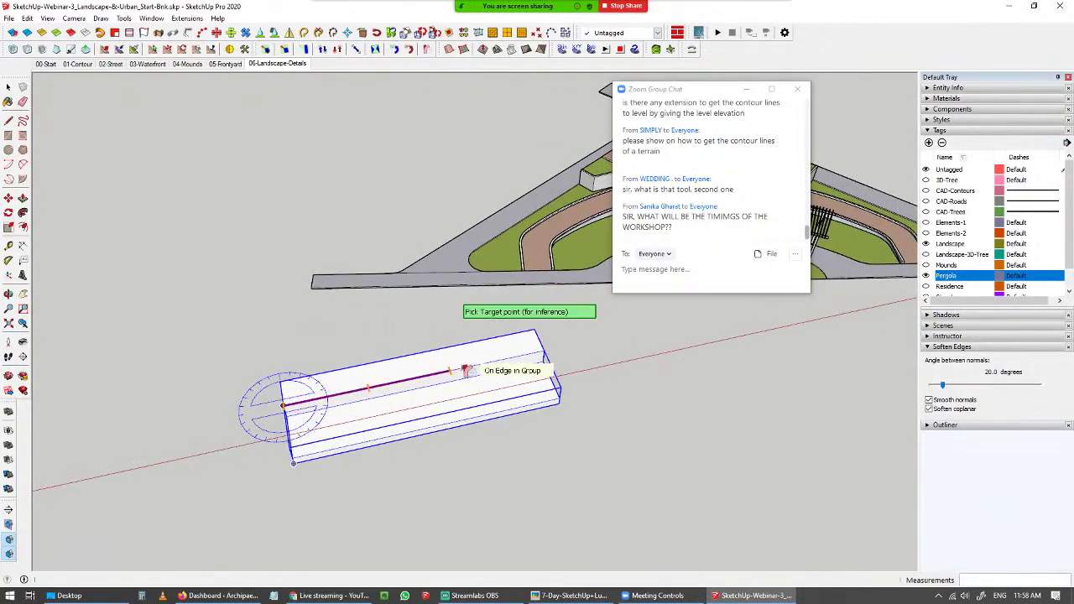
click(506, 456)
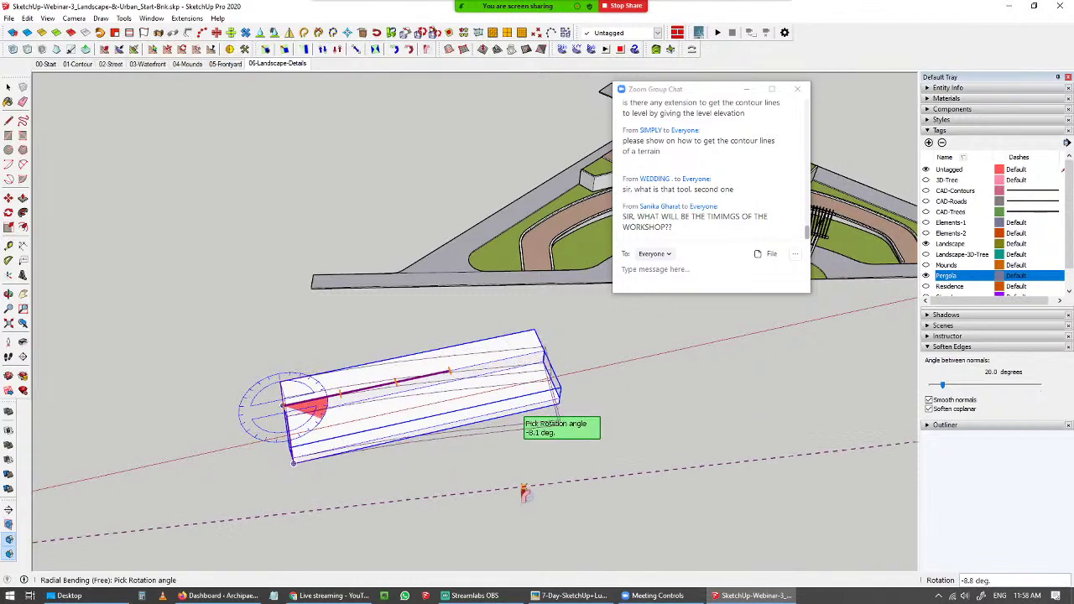
scroll(454, 458, down, 2)
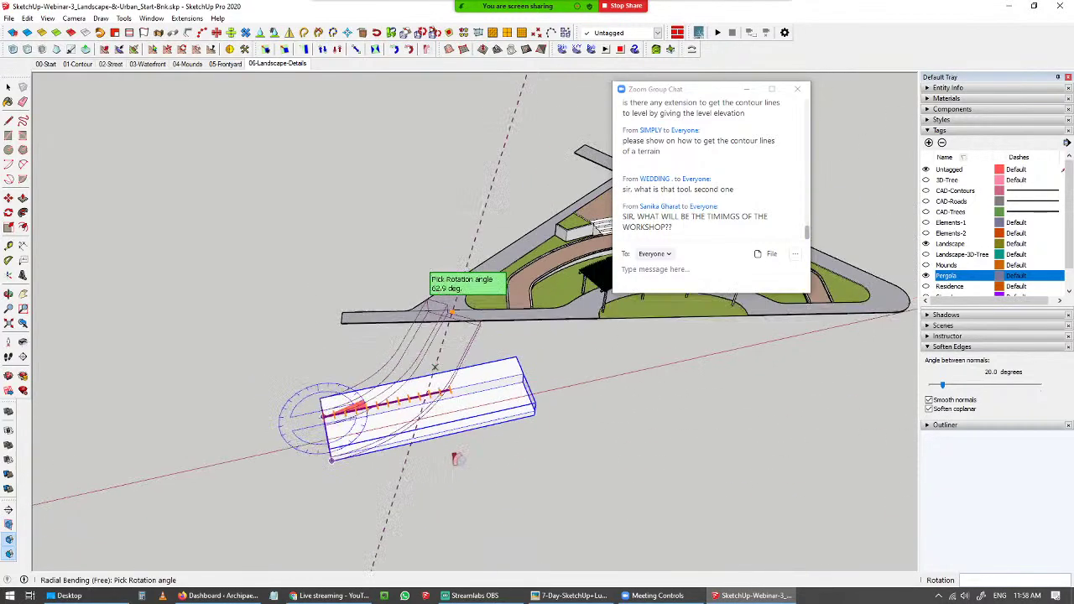
scroll(454, 458, down, 3)
click(369, 495)
key(space)
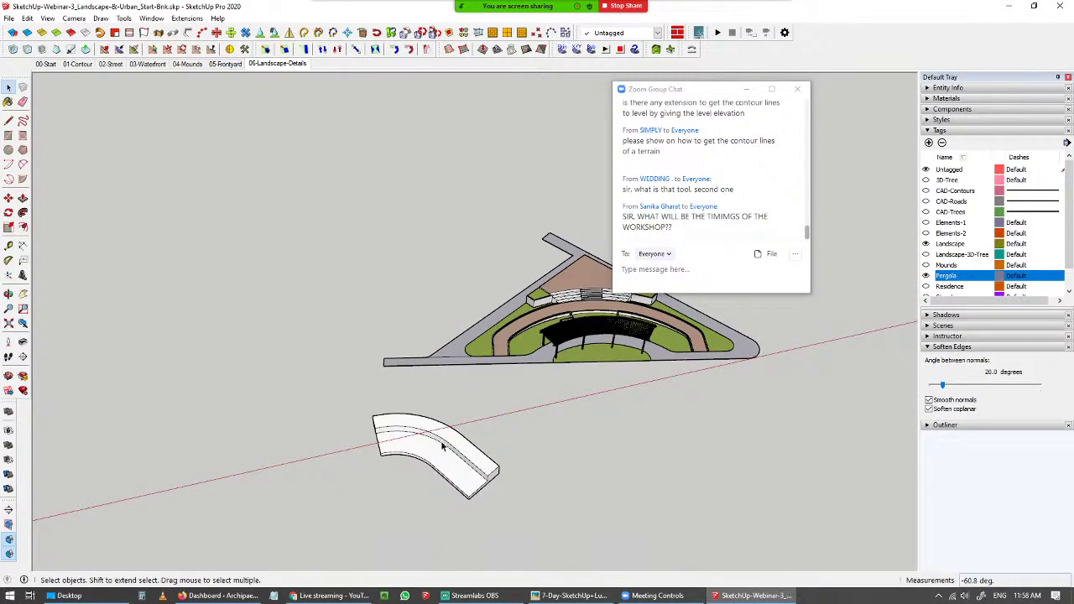
- Bend the curved stepped block about -78 degrees from its other end with Radial Bending to form an S-shaped seat
click(465, 451)
click(425, 50)
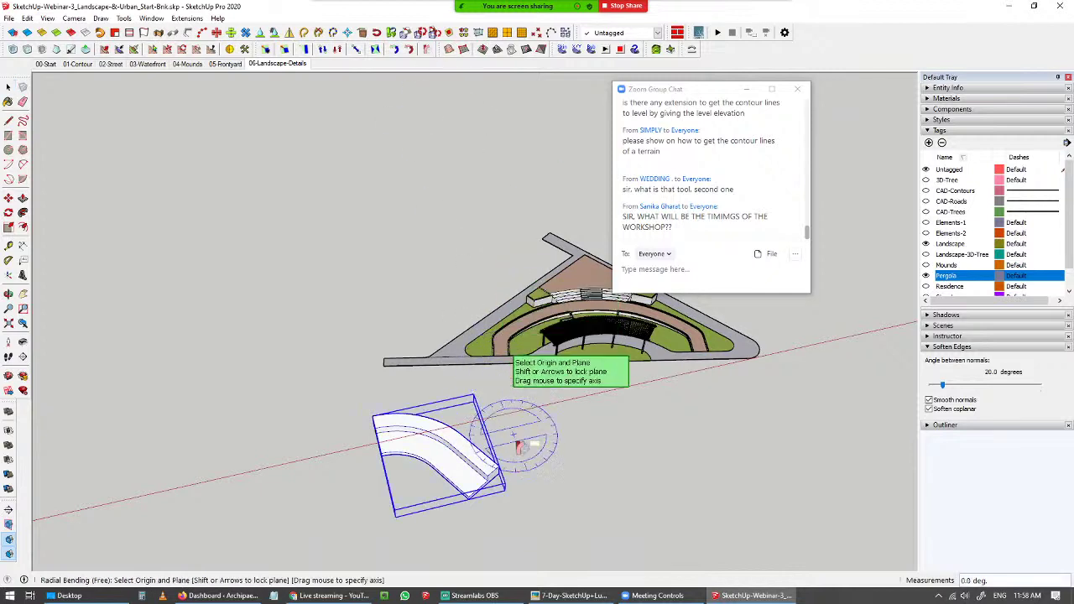
click(500, 466)
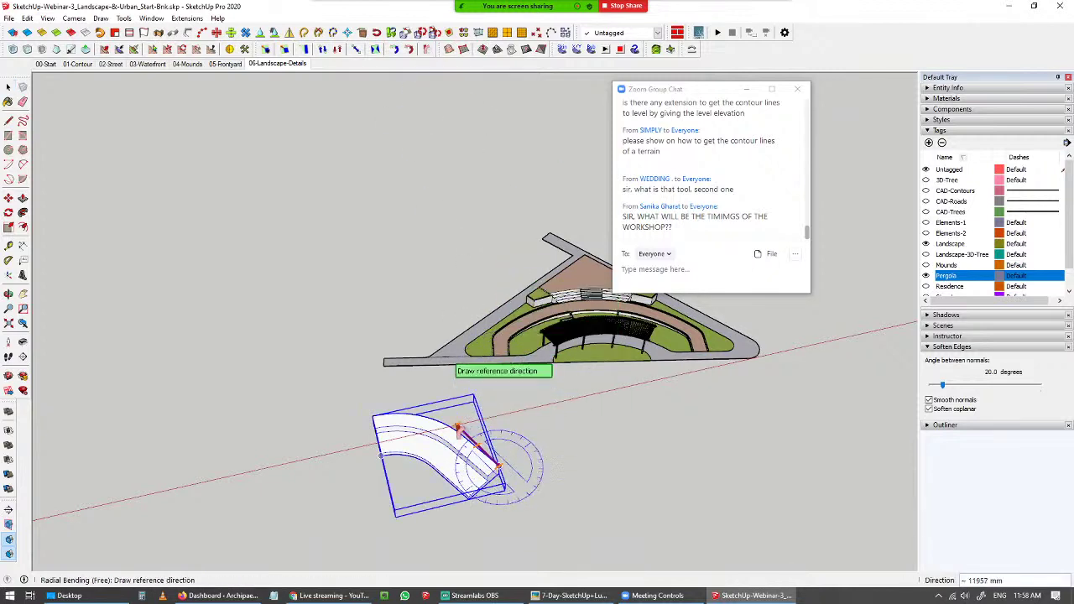
click(460, 435)
click(566, 470)
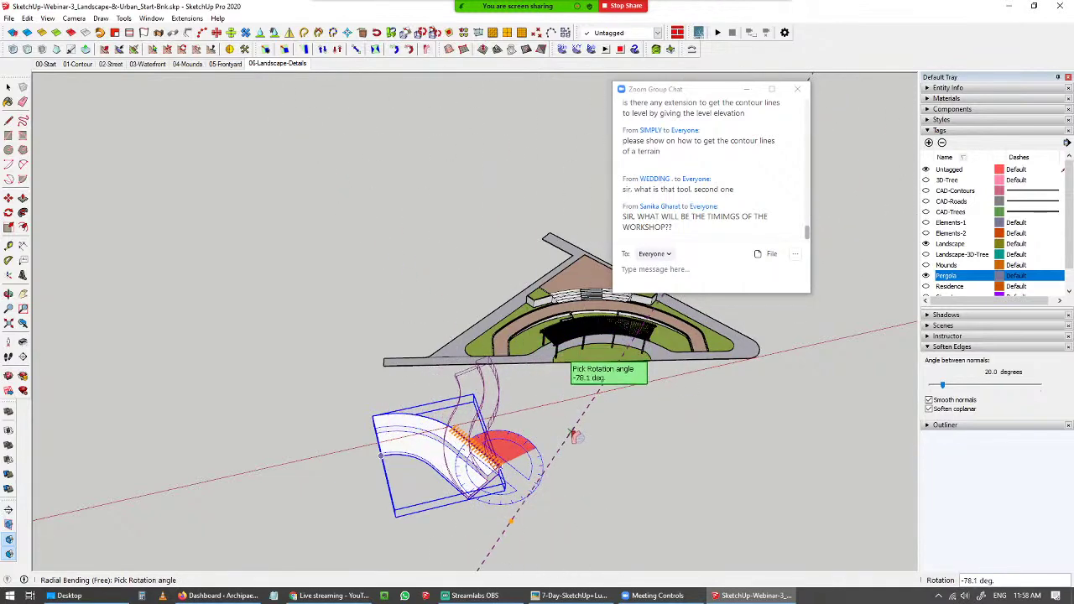
click(582, 444)
middle_drag(528, 443, 380, 315)
key(space)
middle_drag(620, 332, 619, 342)
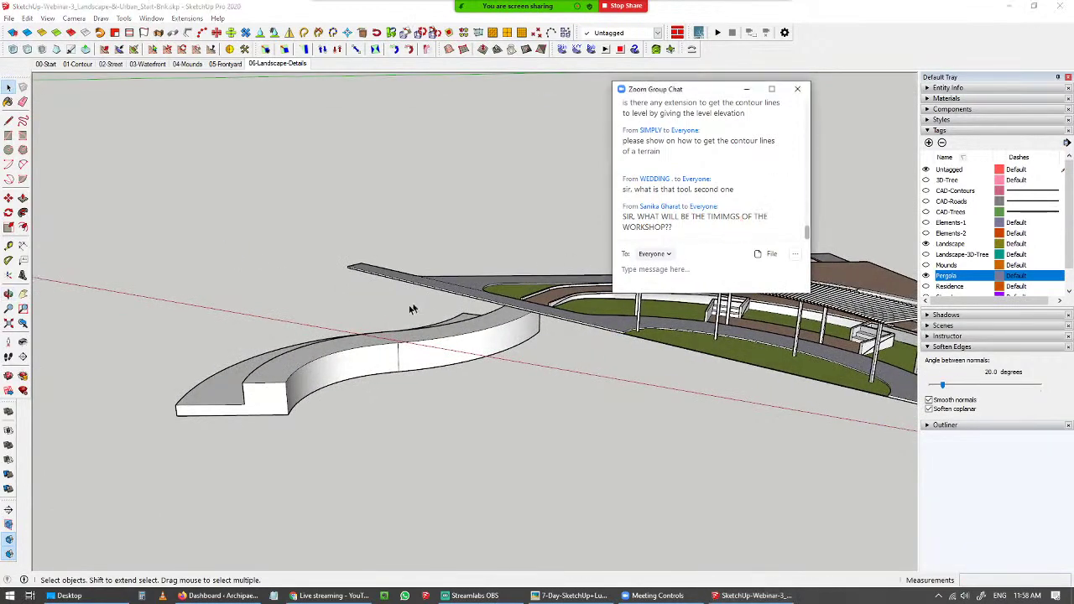
- Delete the S-shaped stepped block beside the site
click(382, 333)
key(Delete)
middle_drag(372, 374, 392, 300)
scroll(404, 298, up, 5)
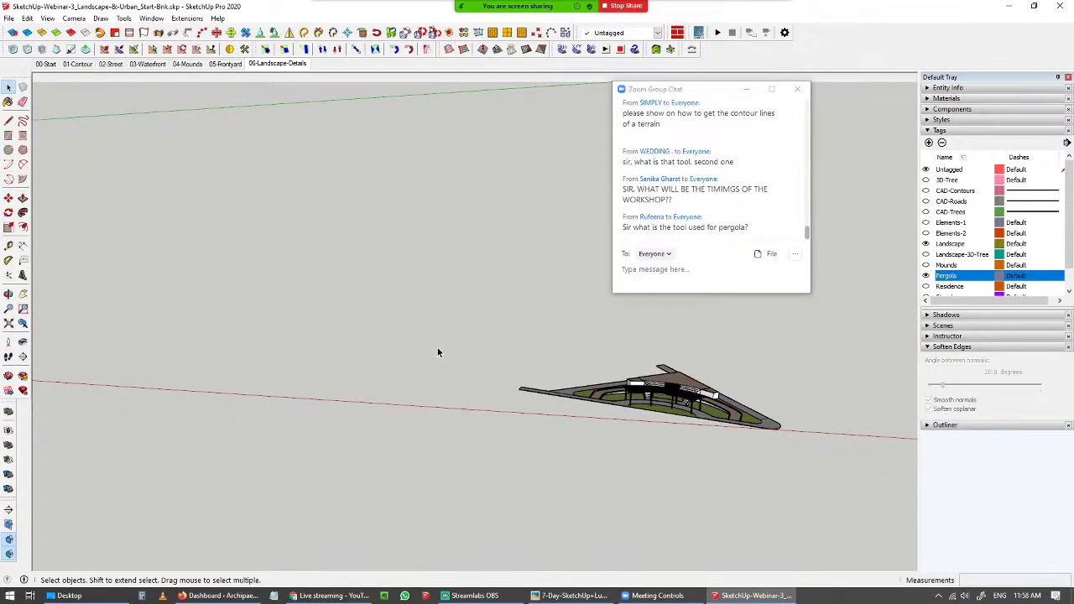
- Look through the Chris Fullmer Tools extension commands up to Scale and Rotate Randomly
click(186, 19)
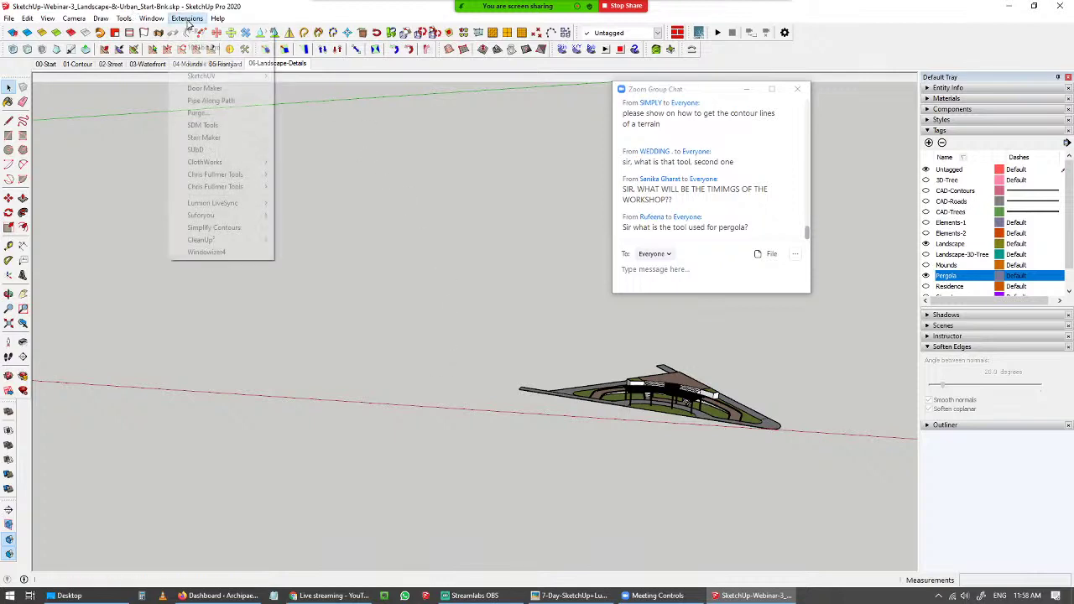
mouse_move(215, 188)
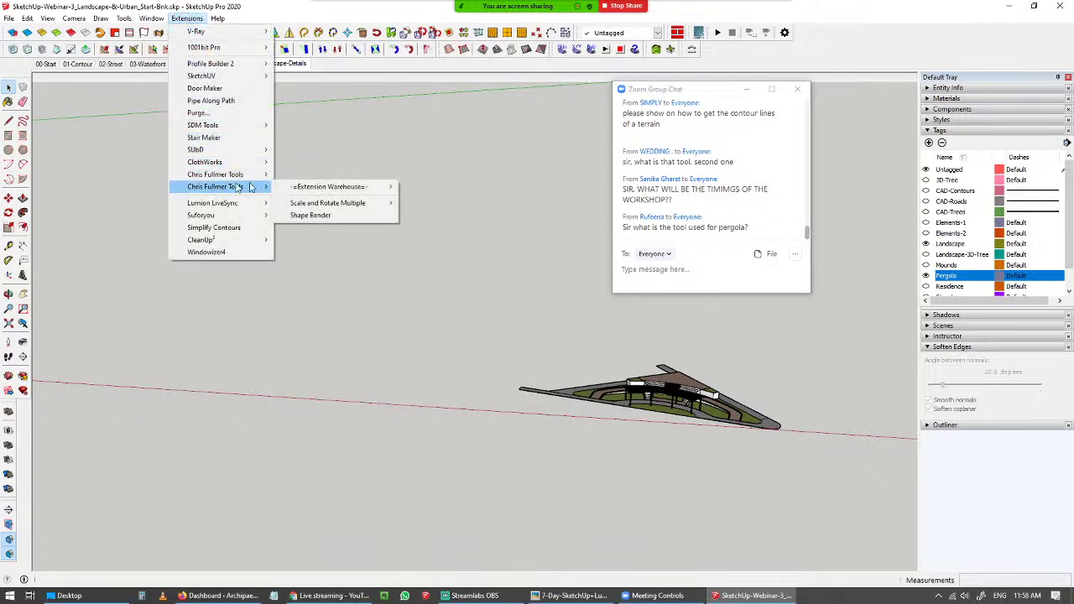
mouse_move(337, 208)
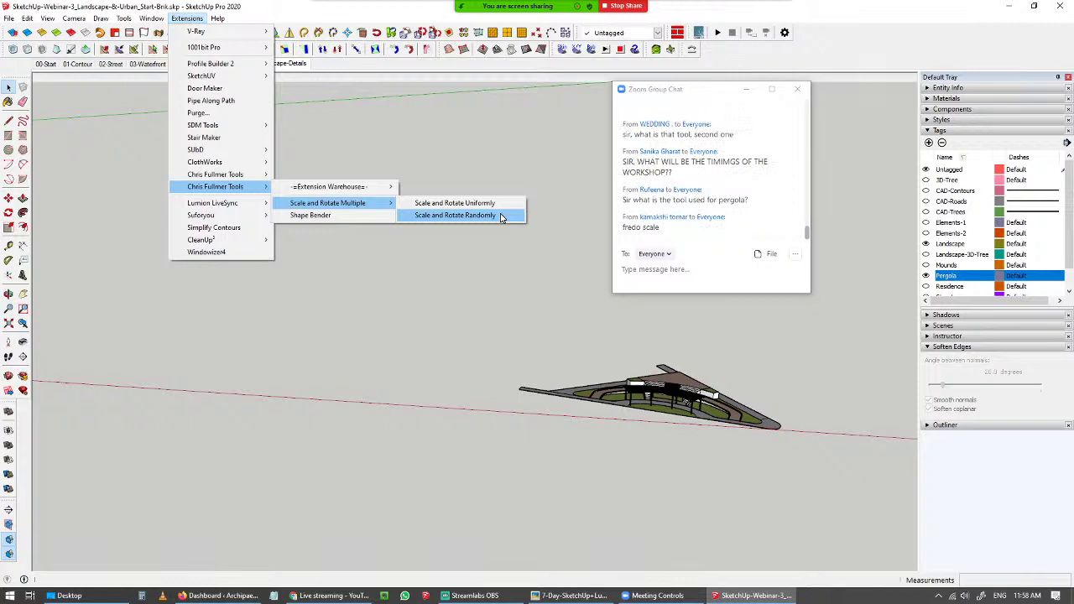
click(779, 339)
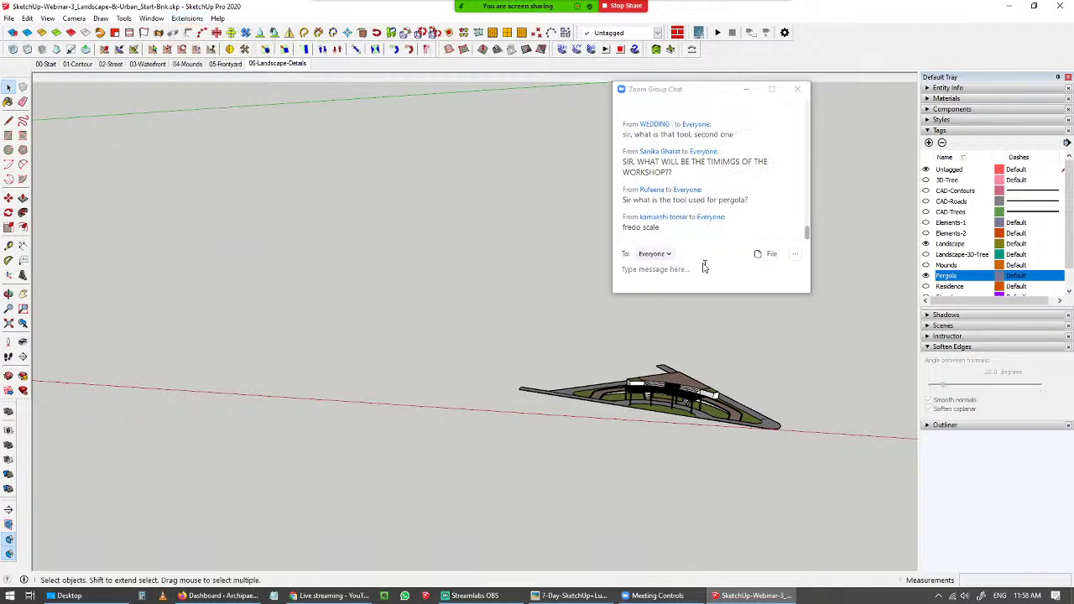
click(696, 265)
- Undock the FredoScale toolbar into the drawing area and read the participants' questions in the group chat
drag(256, 50, 203, 166)
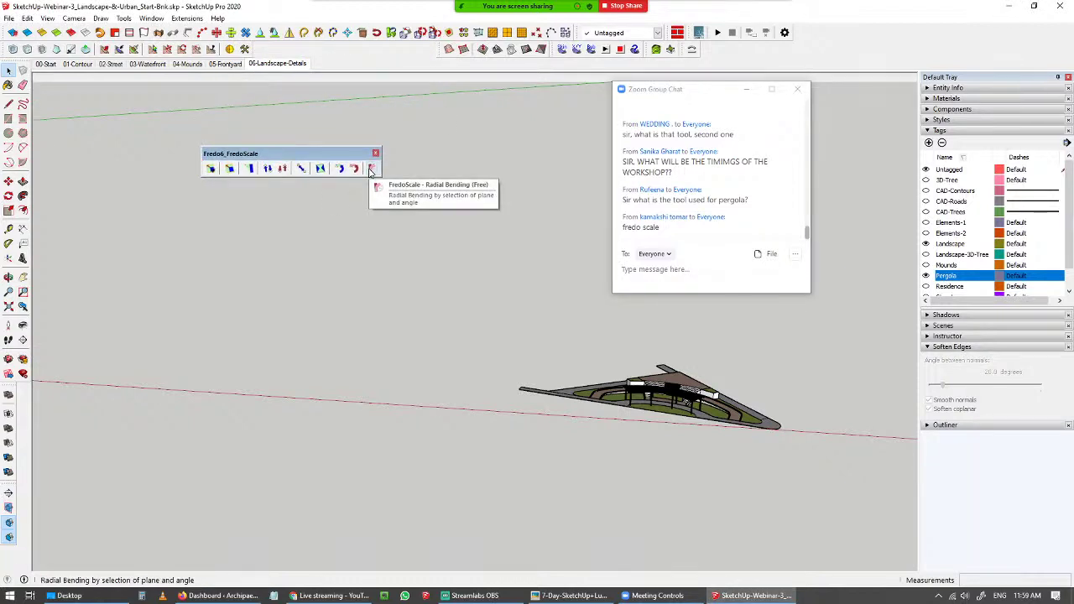
click(695, 230)
scroll(696, 230, up, 2)
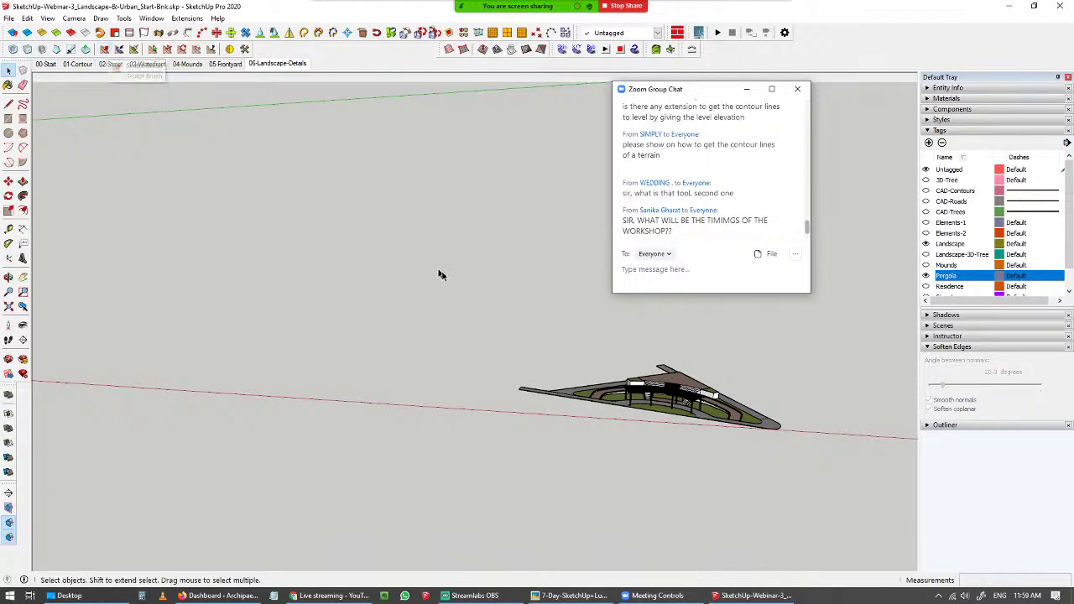
scroll(738, 209, up, 2)
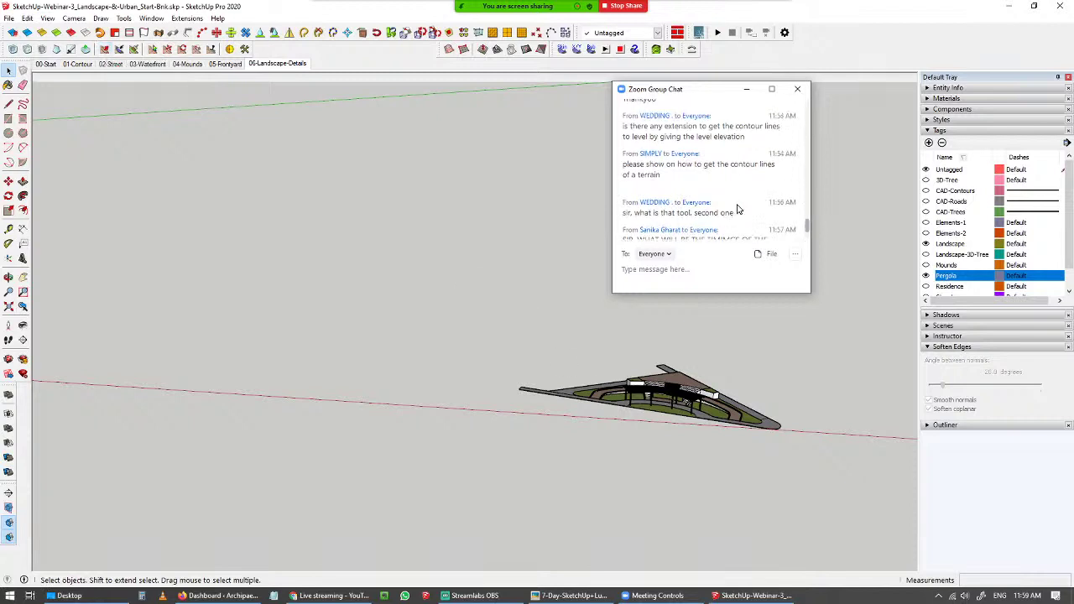
scroll(739, 209, down, 5)
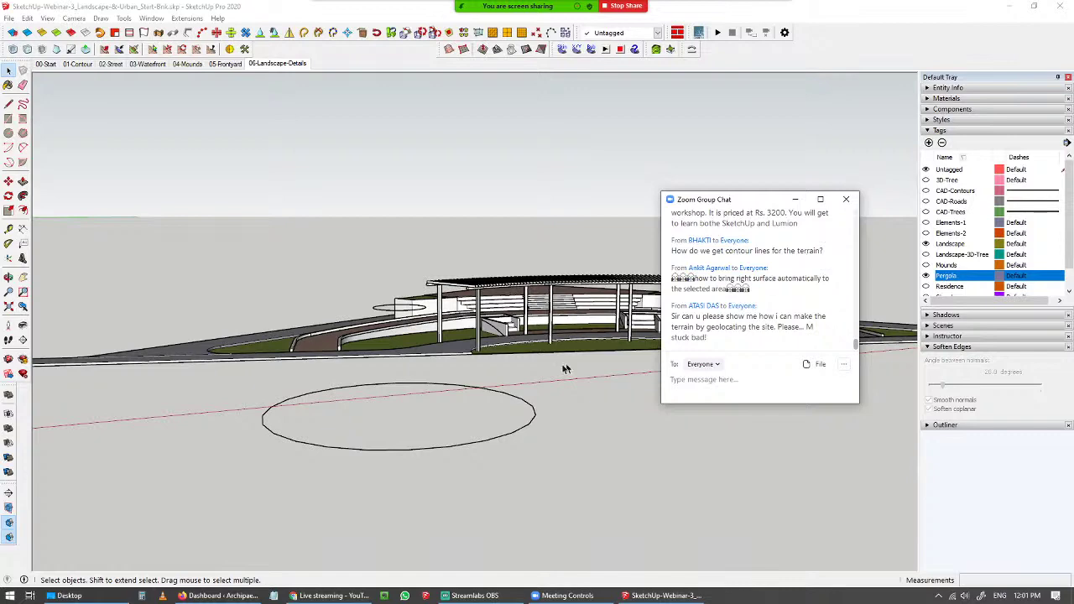
scroll(550, 369, down, 3)
mouse_move(534, 367)
middle_down()
mouse_move(448, 460)
mouse_move(470, 394)
mouse_move(469, 415)
middle_up()
drag(477, 470, 429, 396)
scroll(431, 392, down, 2)
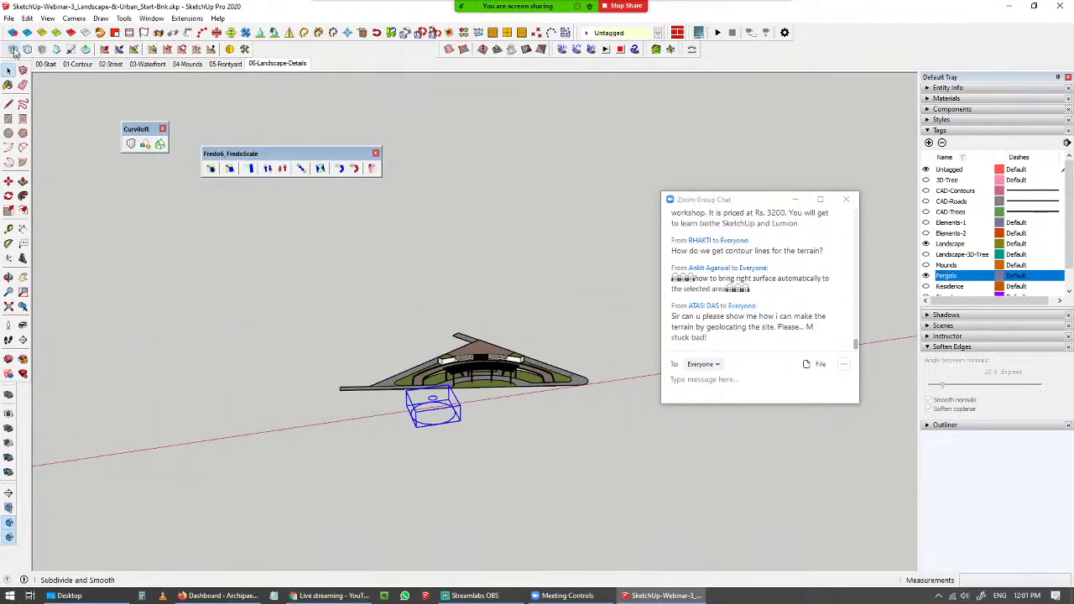
- Start a new model without saving the current one and delete the default scale figure
click(8, 18)
click(22, 31)
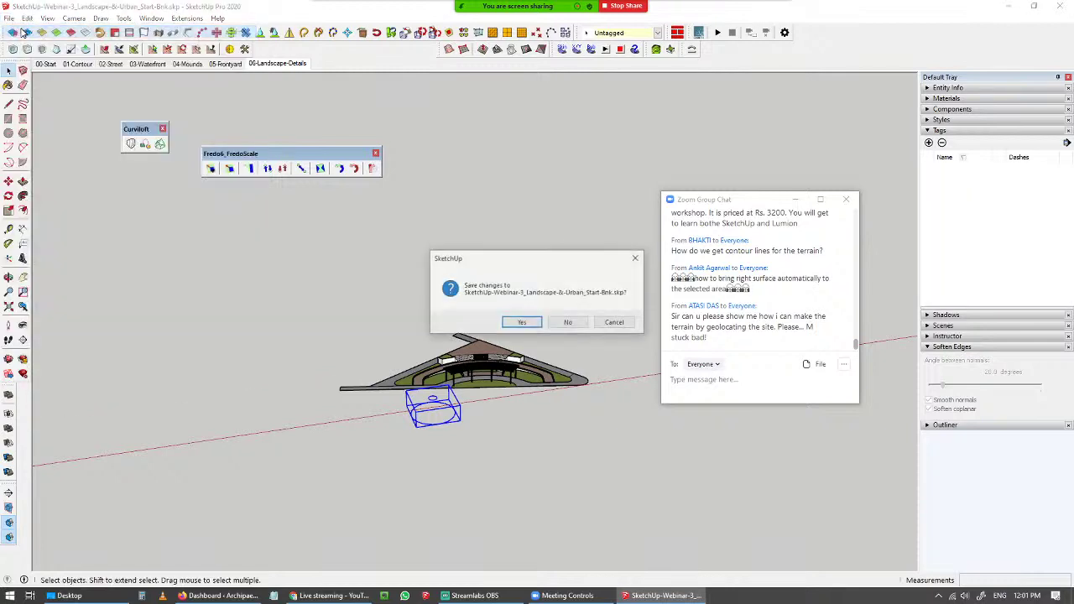
click(570, 323)
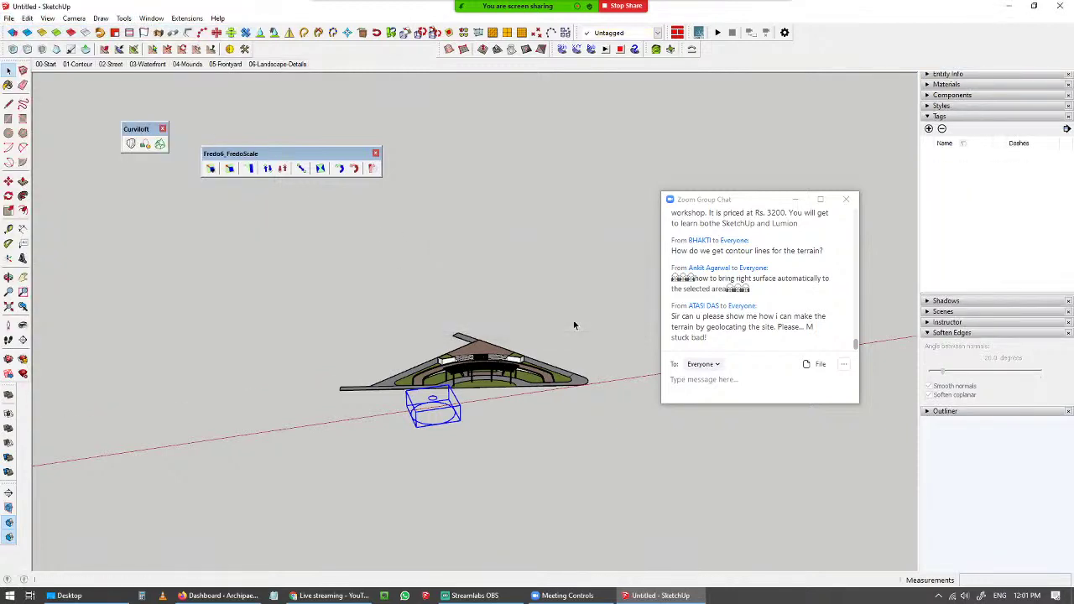
click(249, 289)
key(Delete)
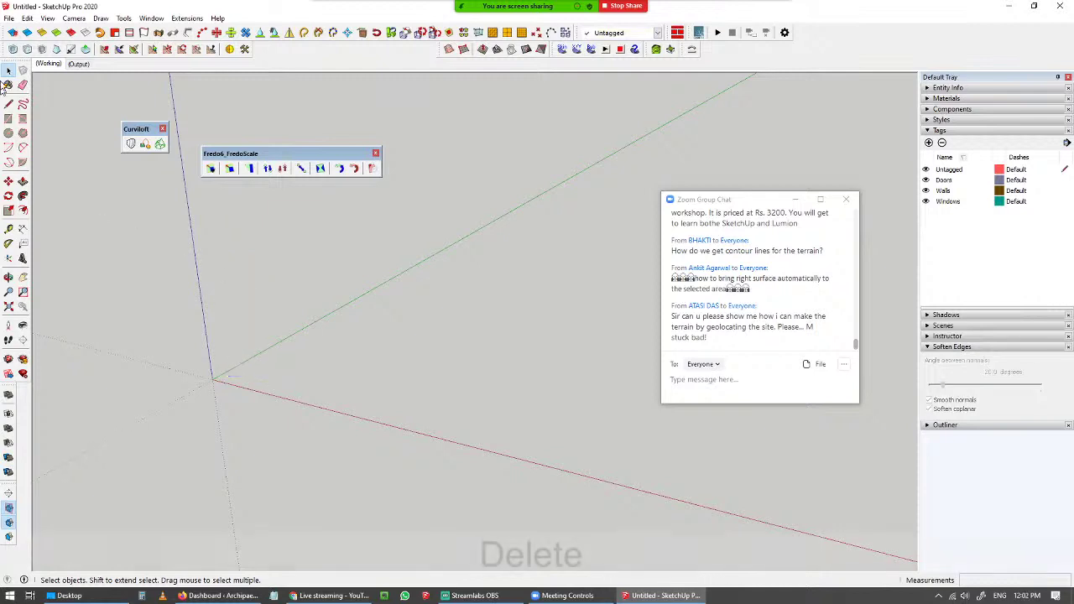
- Open the Add Location map for geolocating the model and center it on the wooded ridge at zoom level 18
click(8, 17)
mouse_move(77, 153)
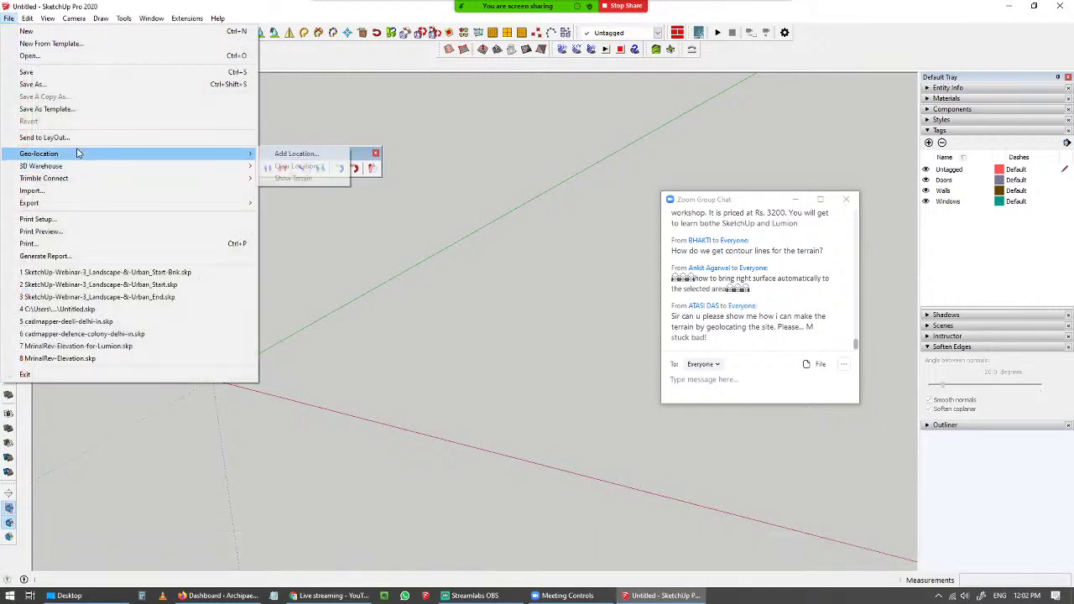
click(329, 155)
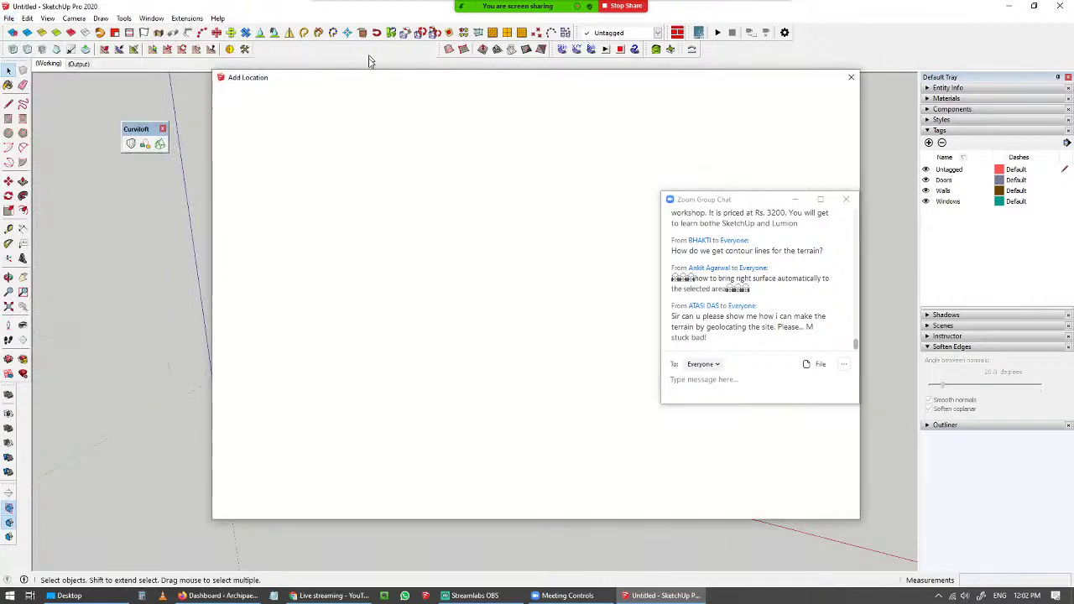
drag(387, 82, 319, 78)
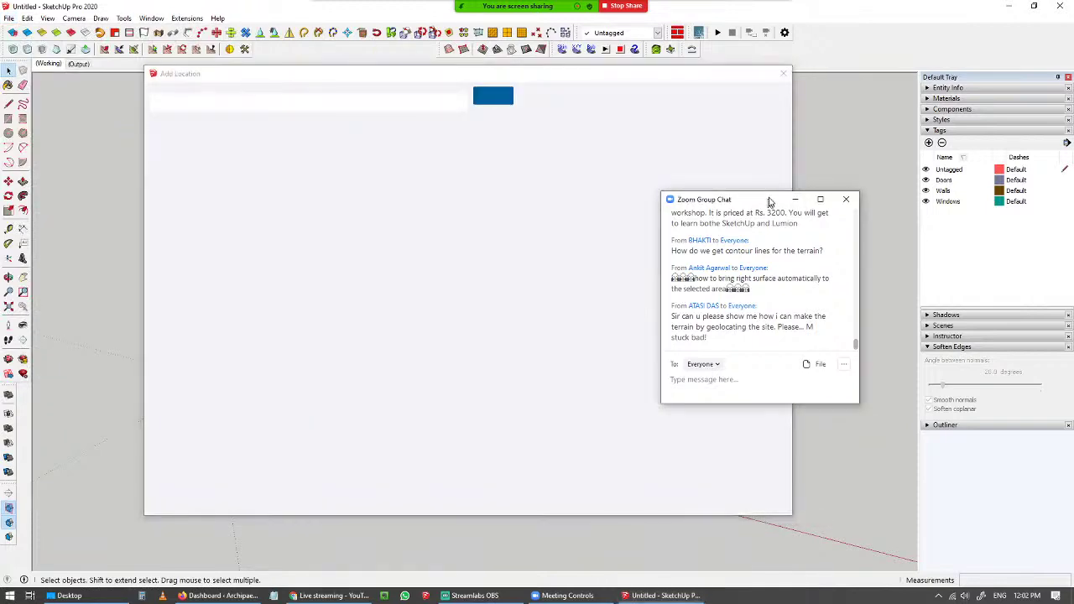
drag(767, 201, 873, 196)
click(631, 78)
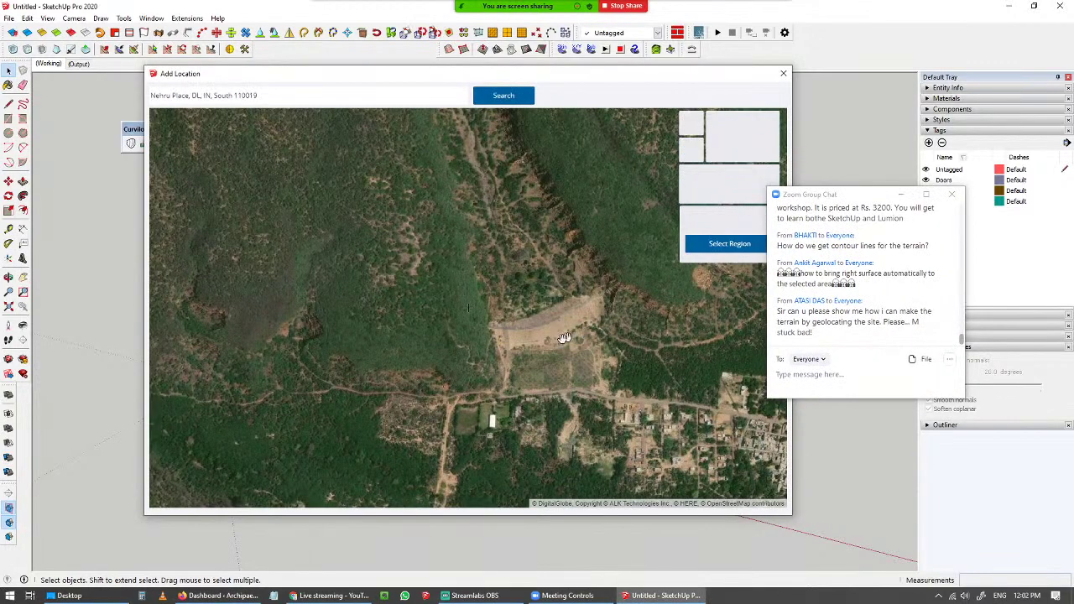
drag(565, 338, 406, 329)
scroll(405, 329, up, 1)
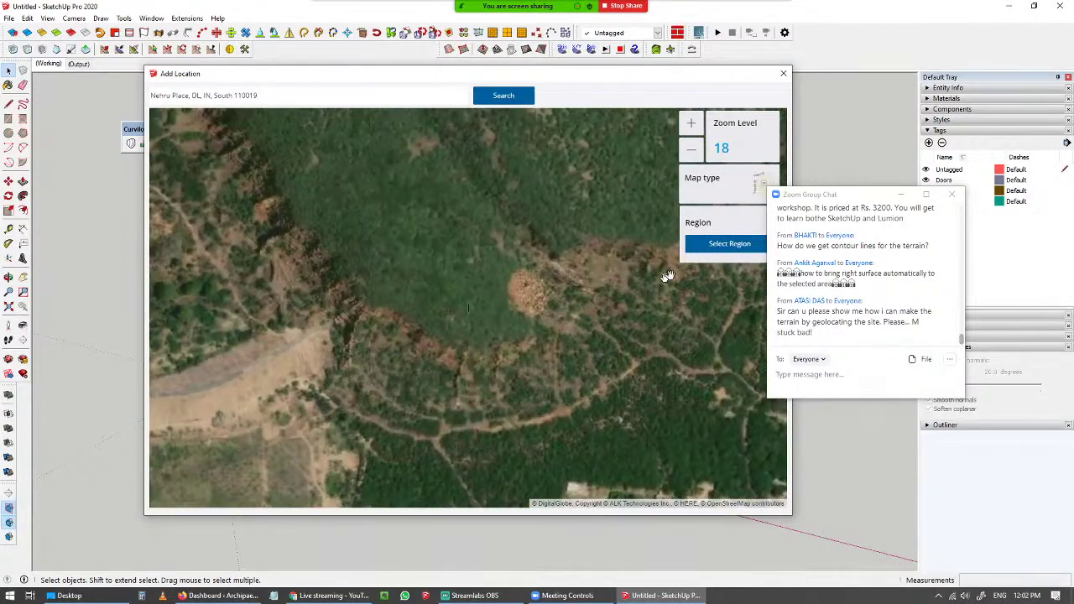
- Select a small map region over the wooded ridge slope and import it into the model
click(716, 247)
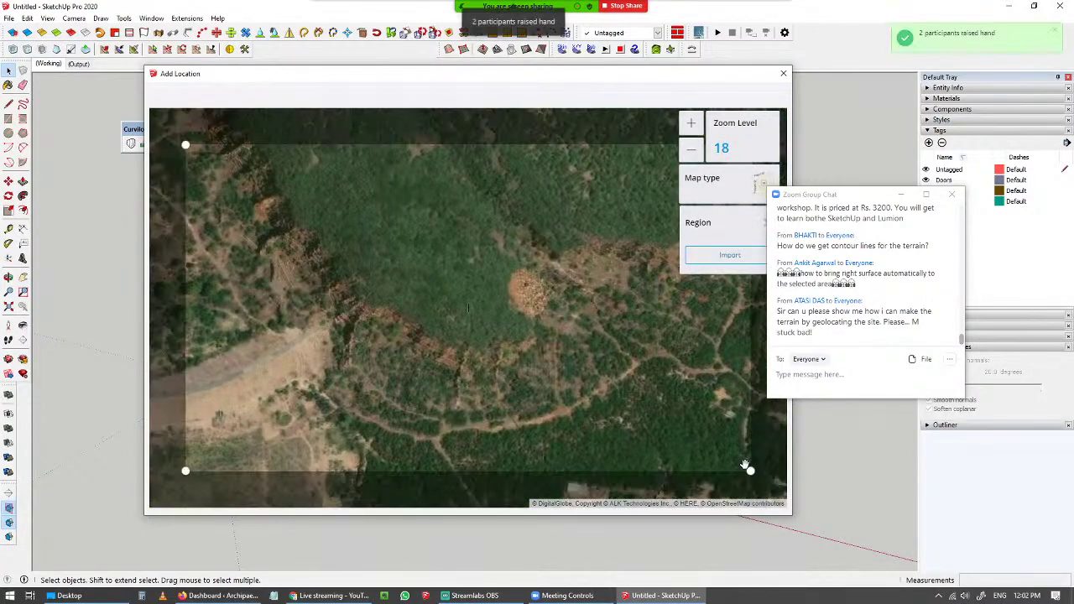
drag(751, 470, 603, 414)
drag(525, 349, 588, 360)
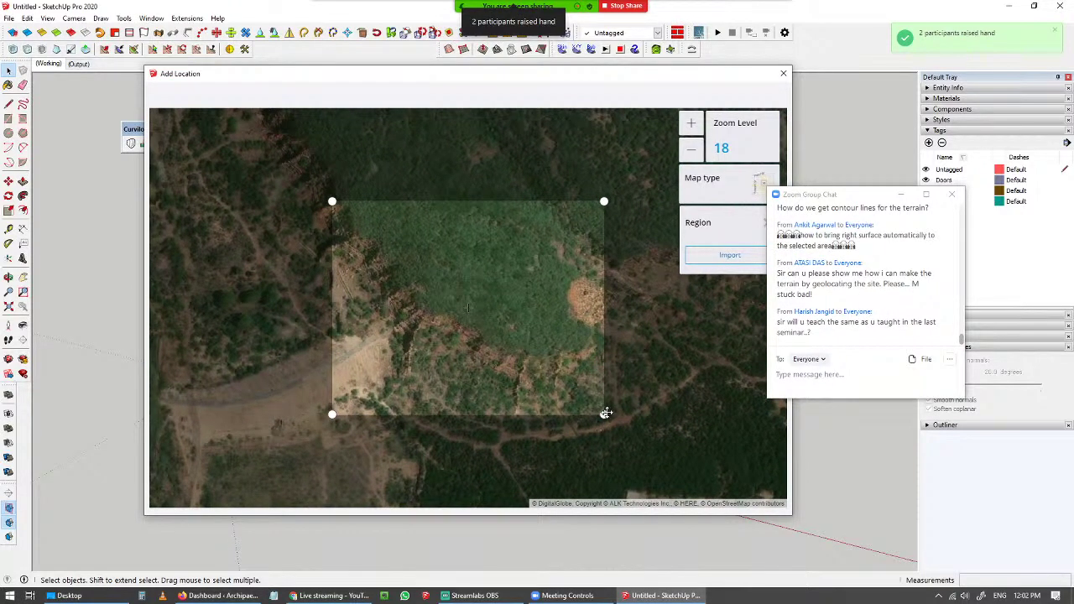
drag(605, 414, 566, 380)
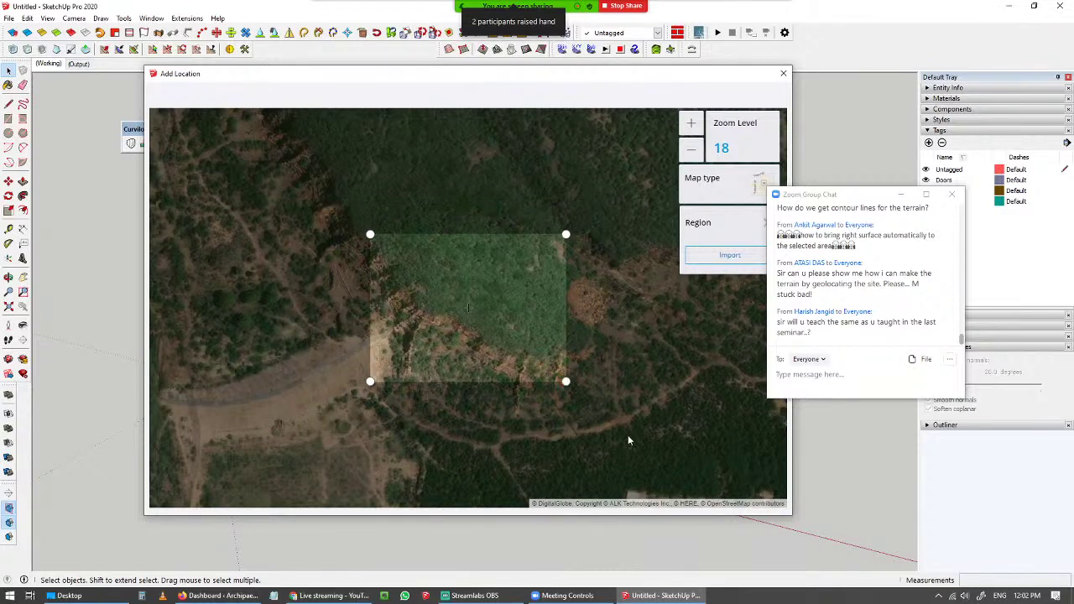
click(726, 256)
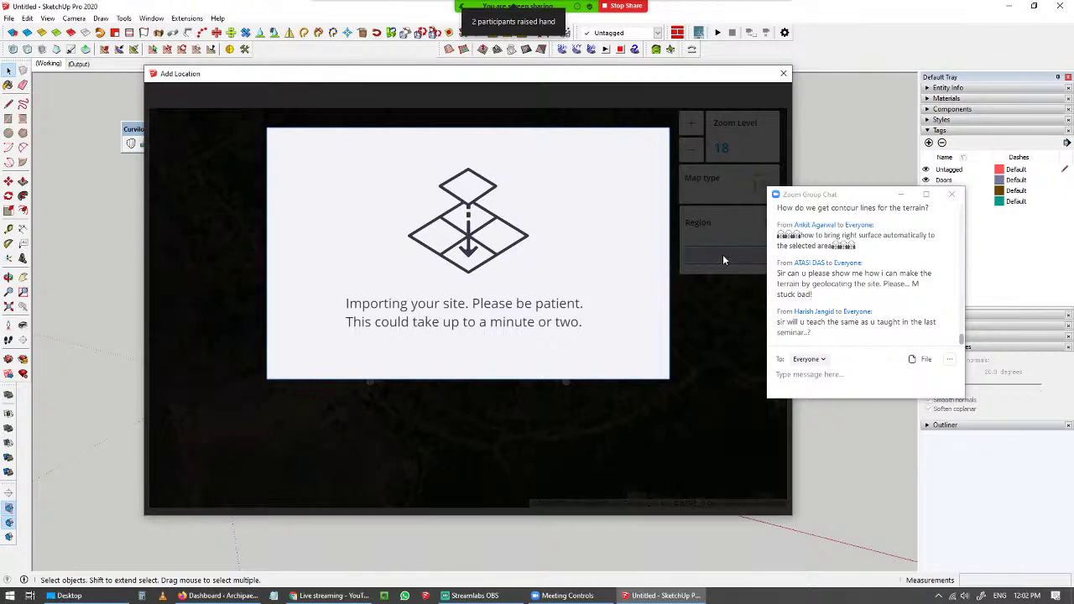
- Show the Location Terrain tag and hide the Location Snapshot tag so that only the 3D terrain is displayed
scroll(587, 265, down, 3)
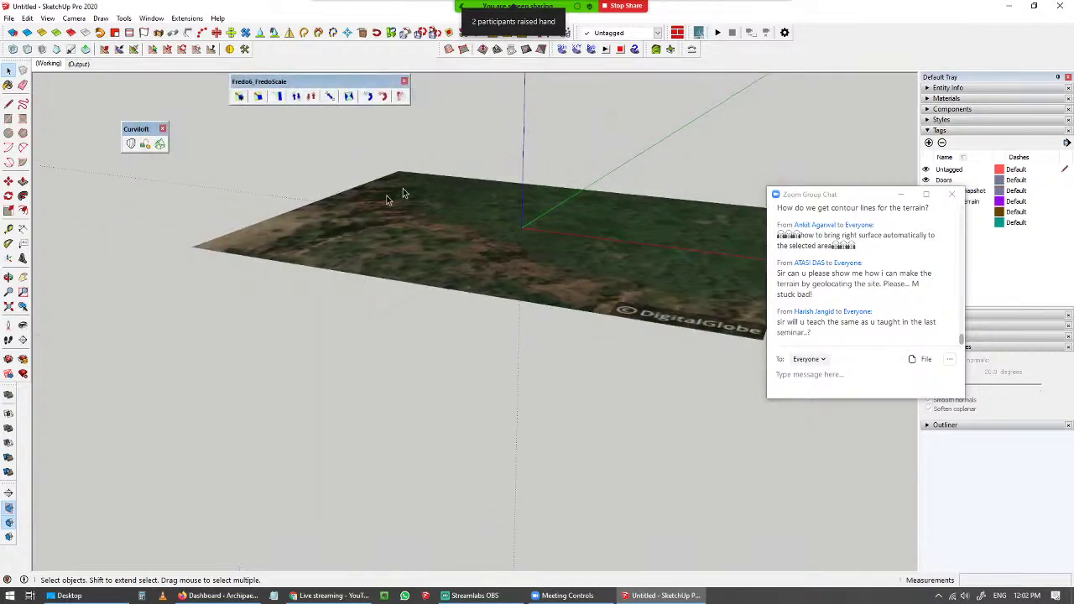
drag(815, 188, 469, 277)
click(926, 201)
click(926, 191)
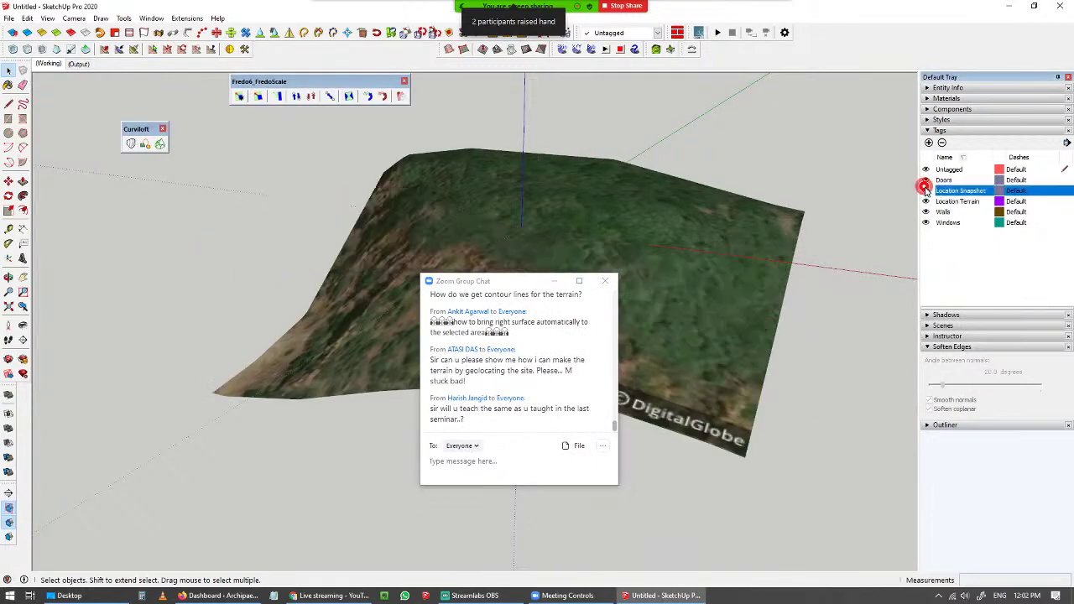
- Draw a flat rectangle on the ground that extends beyond the terrain on all sides
scroll(674, 240, down, 2)
middle_drag(674, 240, 908, 200)
drag(521, 282, 803, 230)
click(447, 212)
shift+middle_drag(512, 273, 382, 307)
key(m)
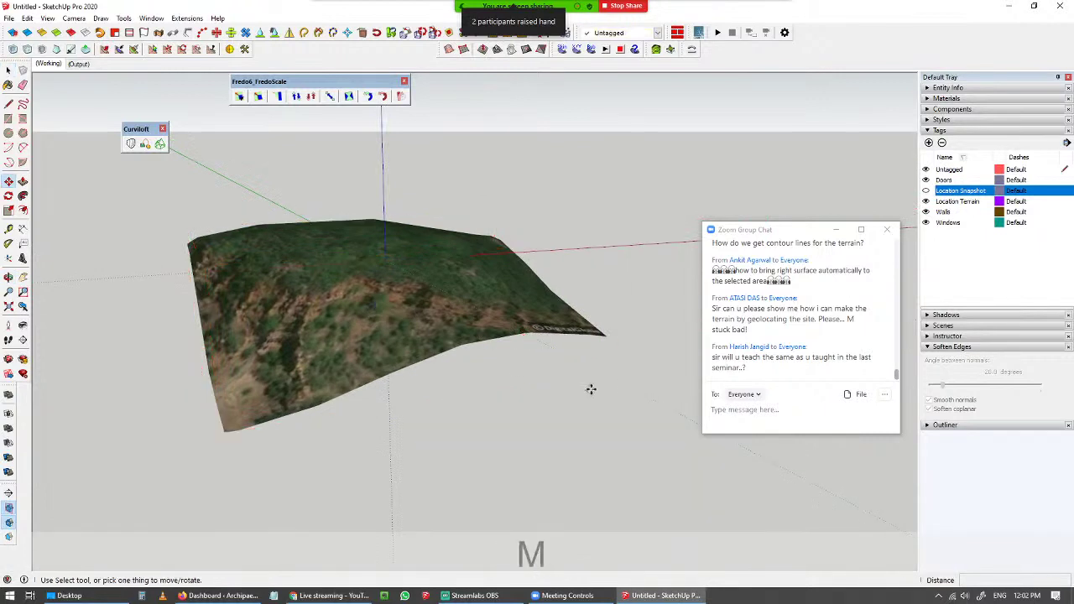
key(space)
click(417, 320)
key(r)
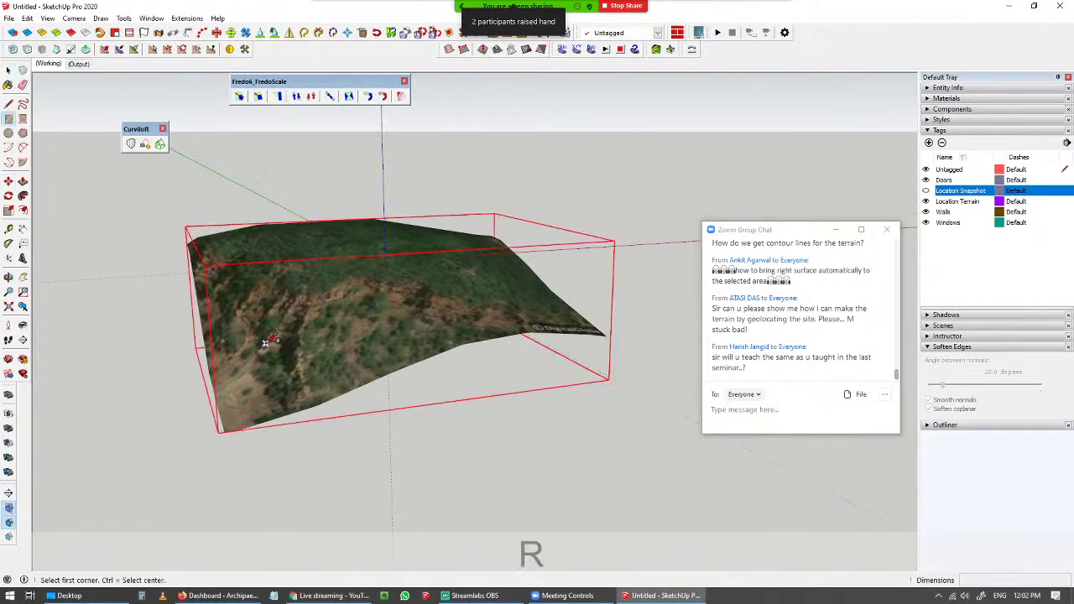
scroll(216, 382, down, 2)
click(165, 437)
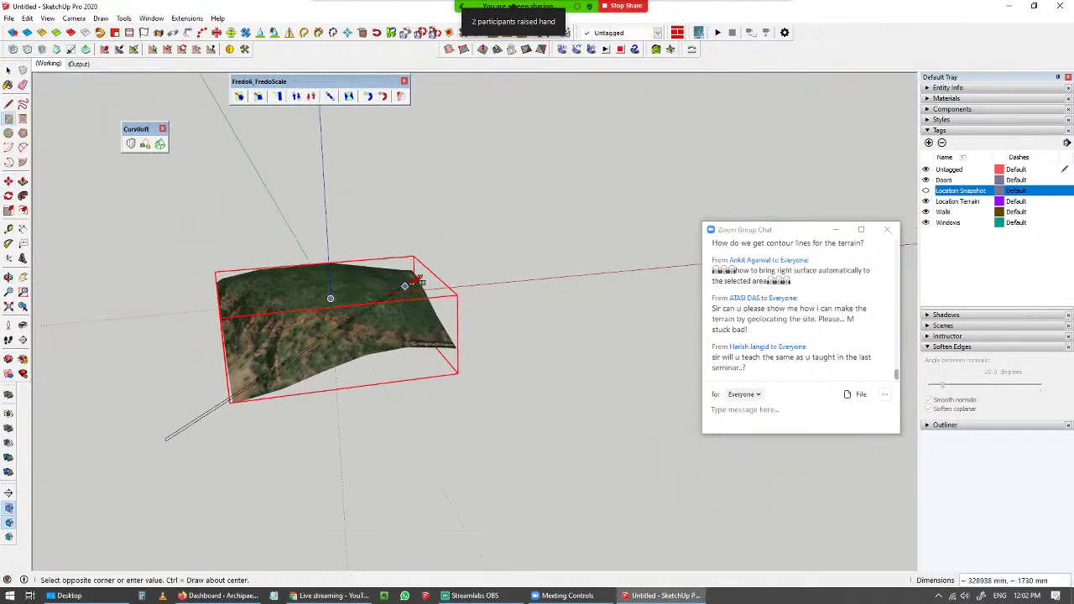
click(468, 263)
- Move the rectangle vertically until it lies above the terrain's highest point
middle_drag(263, 407, 383, 311)
key(space)
click(480, 324)
middle_drag(480, 324, 652, 413)
key(m)
drag(662, 386, 616, 405)
middle_drag(613, 400, 616, 371)
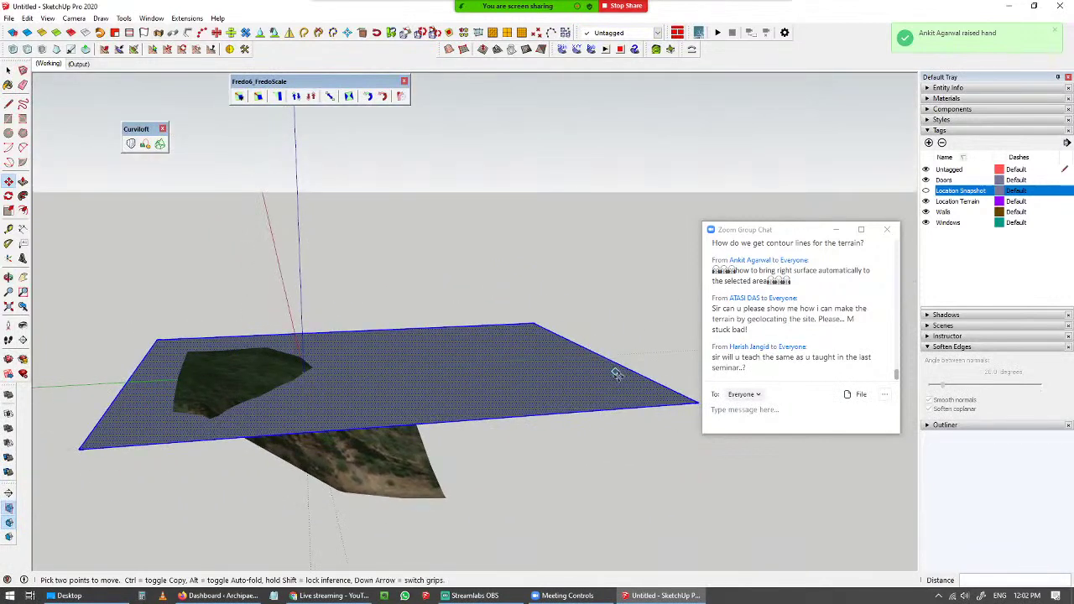
drag(631, 358, 632, 356)
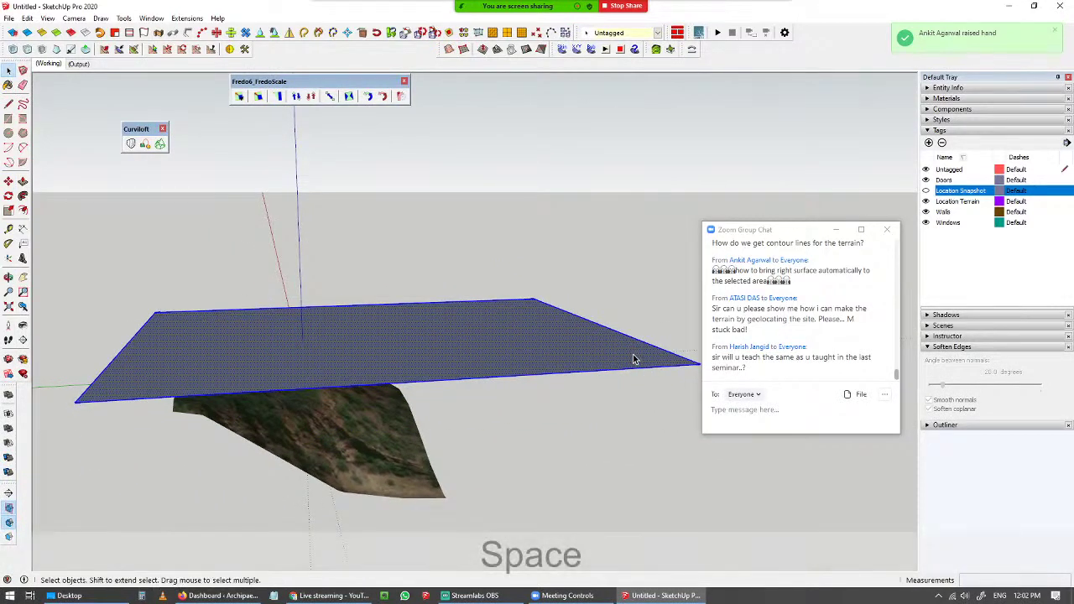
- Make the rectangle above the terrain into a group
key(ctrl+g)
click(591, 353)
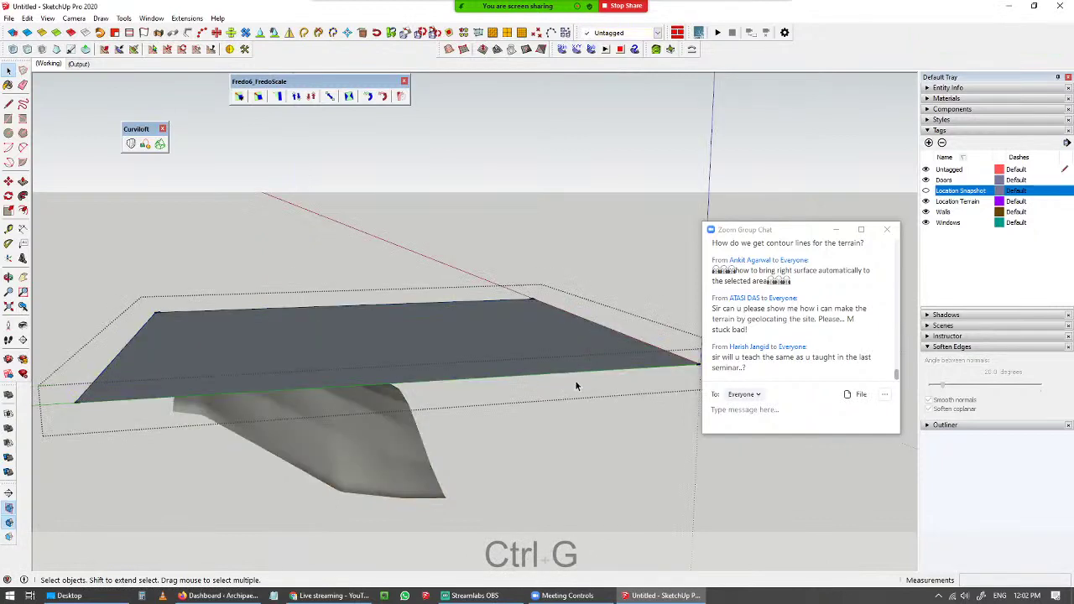
- Try to copy the grouped plane 10000 mm straight down, and undo the copy
key(m)
shift+middle_drag(577, 356, 439, 305)
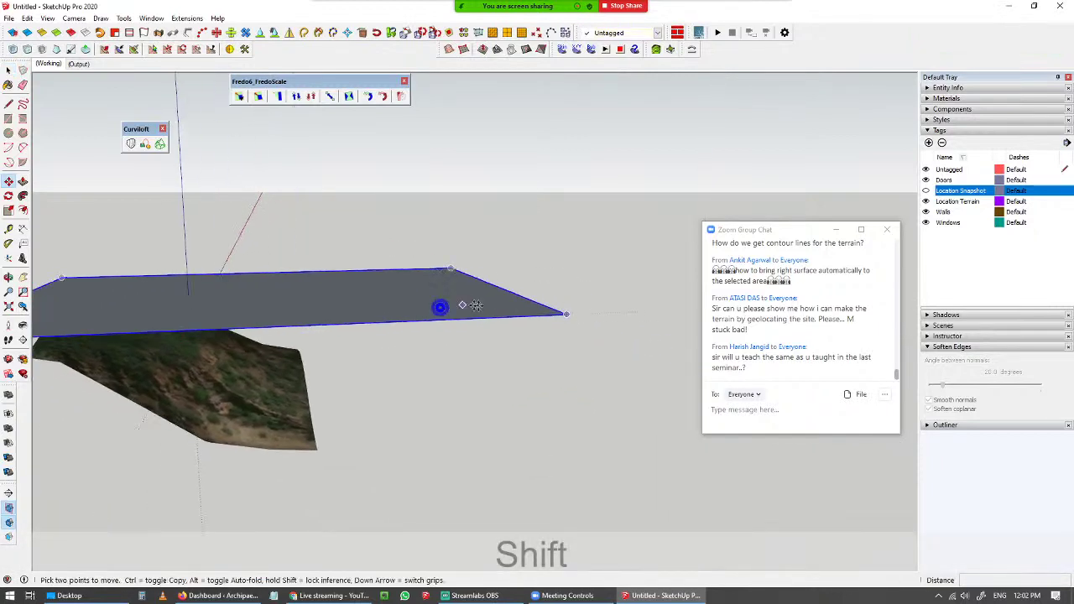
click(566, 312)
key(ctrl)
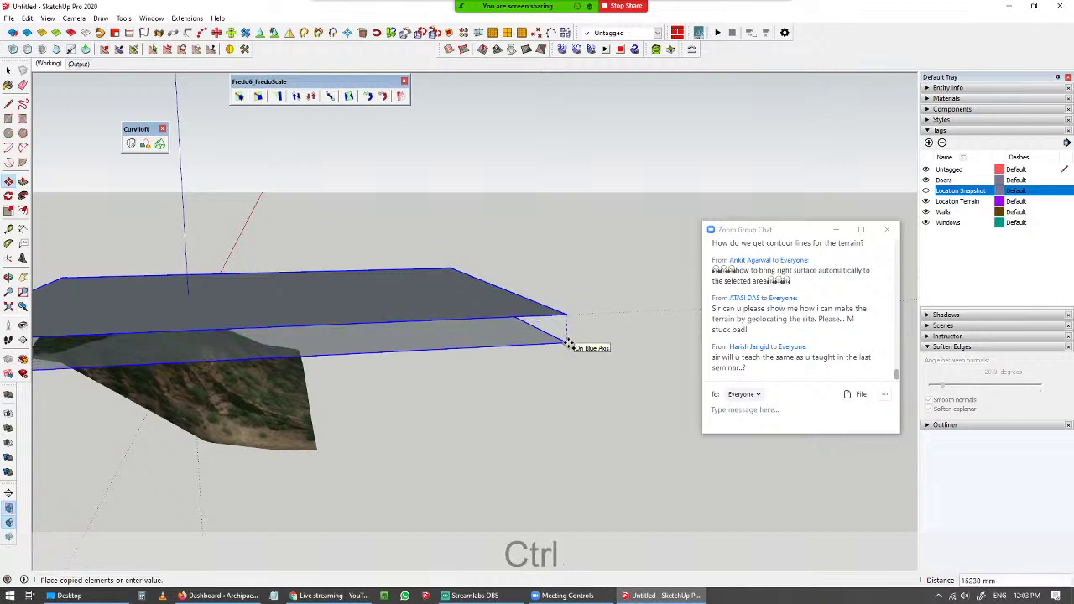
text(1)
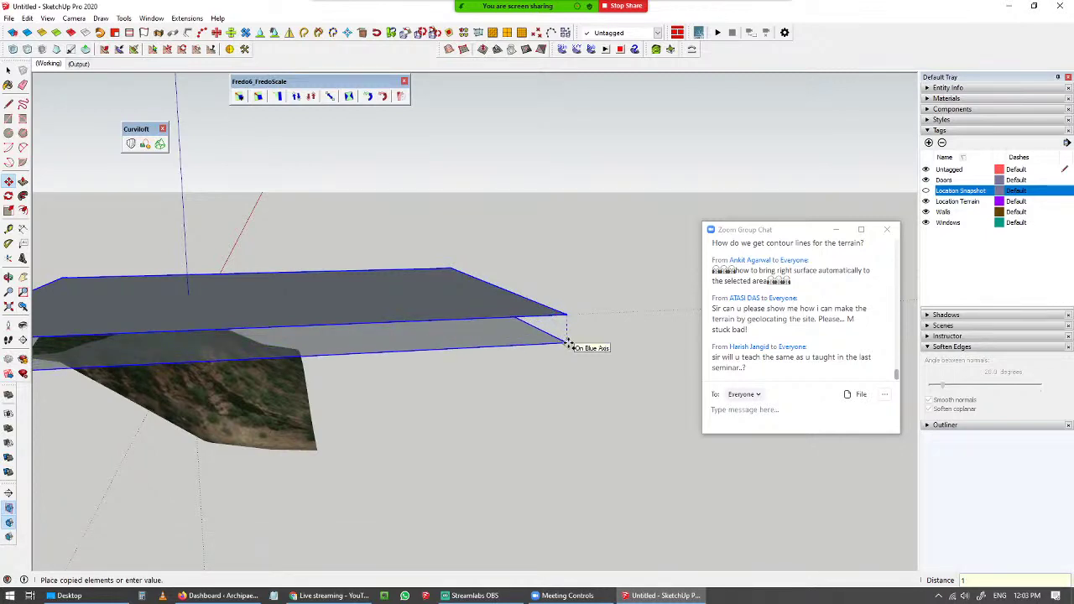
text(00)
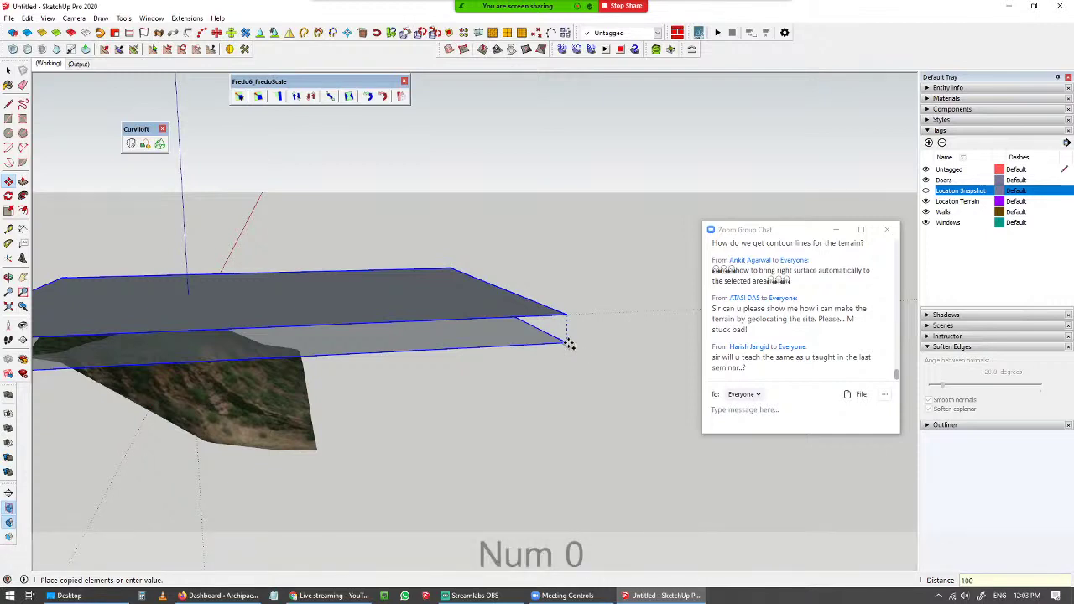
text(00)
key(Return)
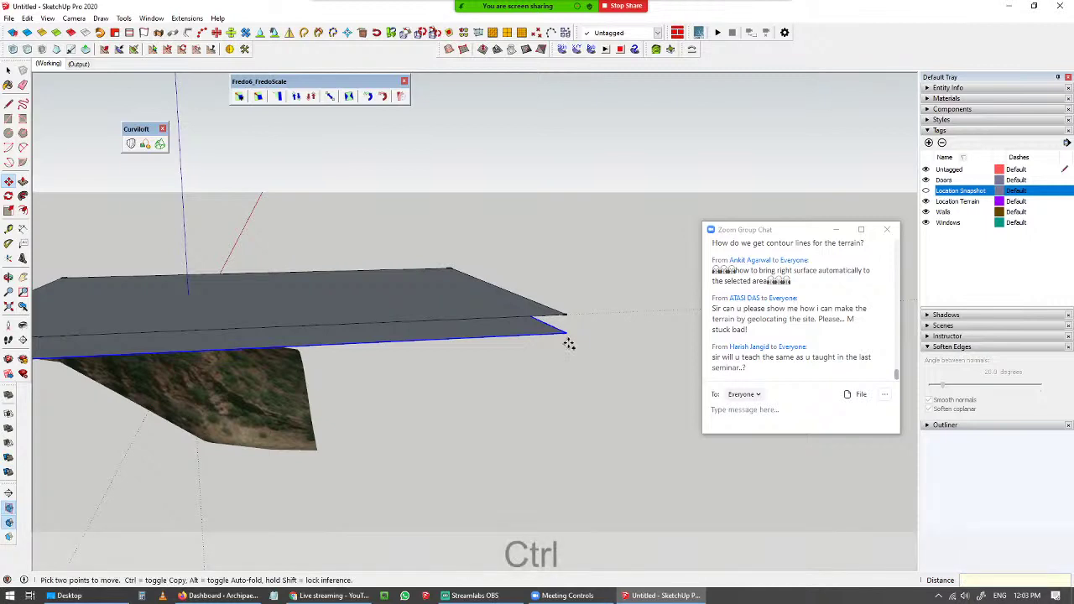
key(ctrl+z)
- Copy the grouped plane 5000 mm straight down along the blue axis
key(space)
double_click(514, 298)
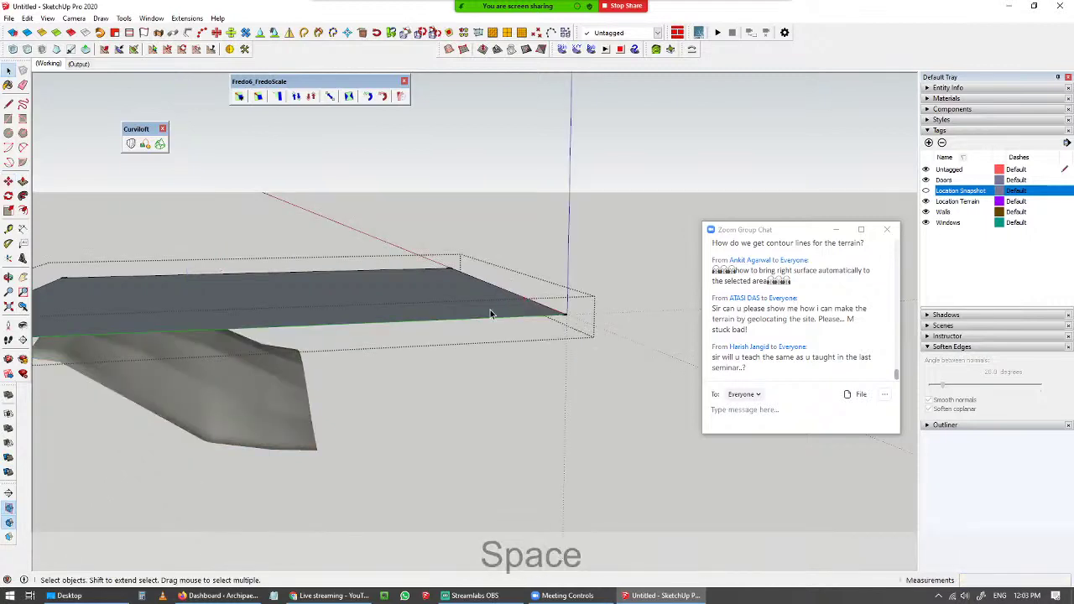
click(507, 290)
click(491, 304)
key(m)
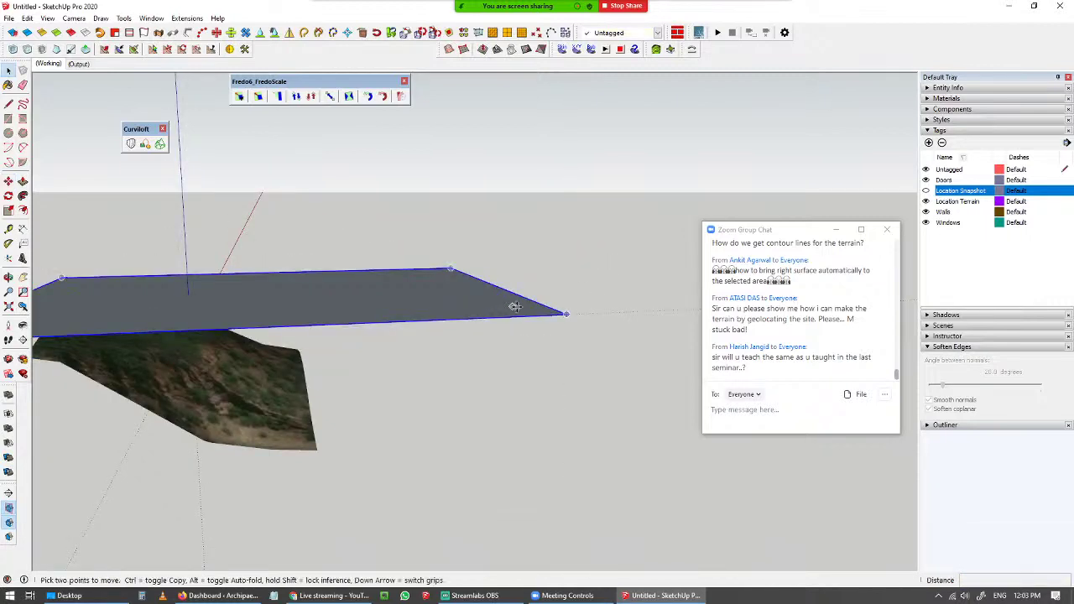
key(ctrl)
click(567, 313)
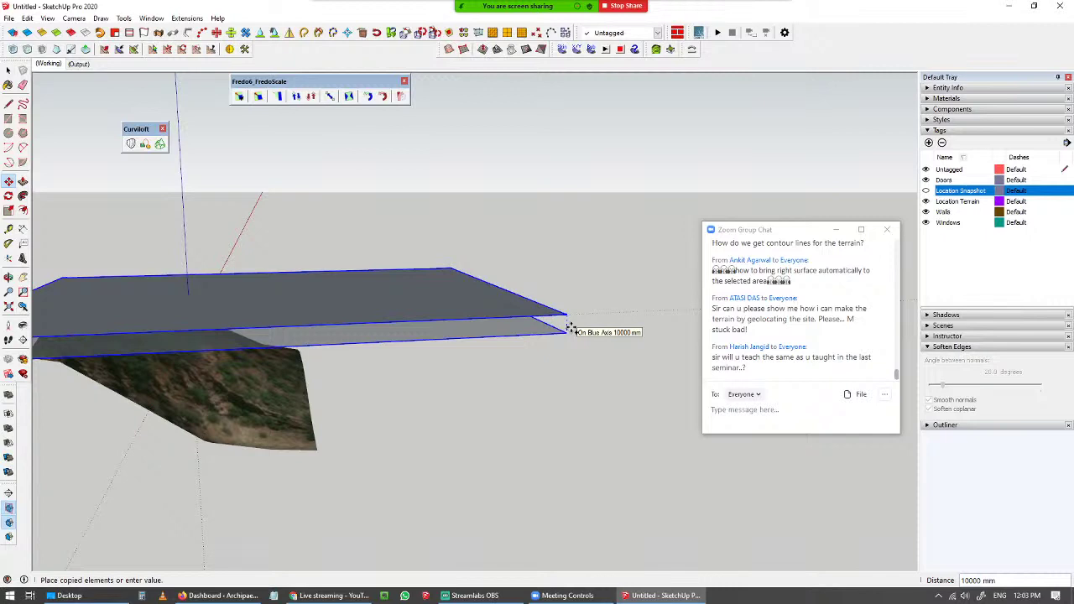
text(5000)
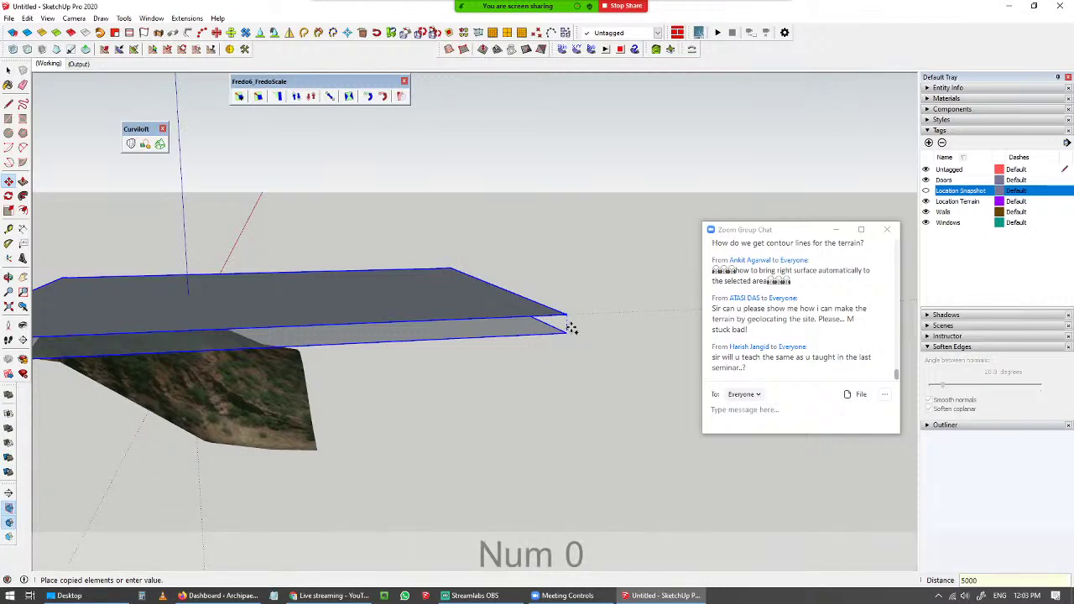
key(Return)
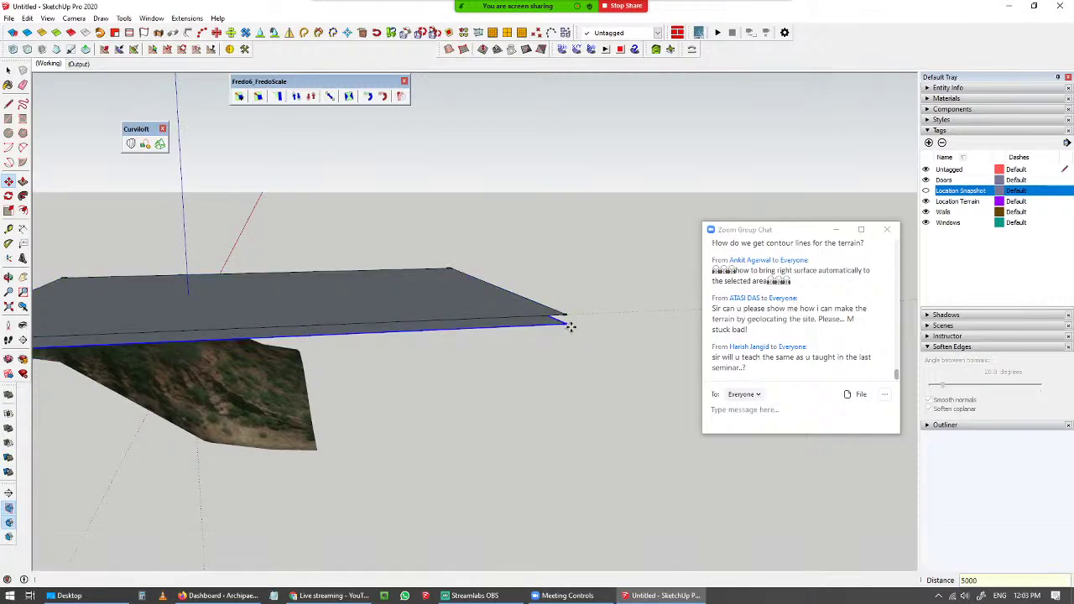
- Multiply the copied plane into an array of 20 copies at the same spacing
text(1)
key(BackSpace)
text(20)
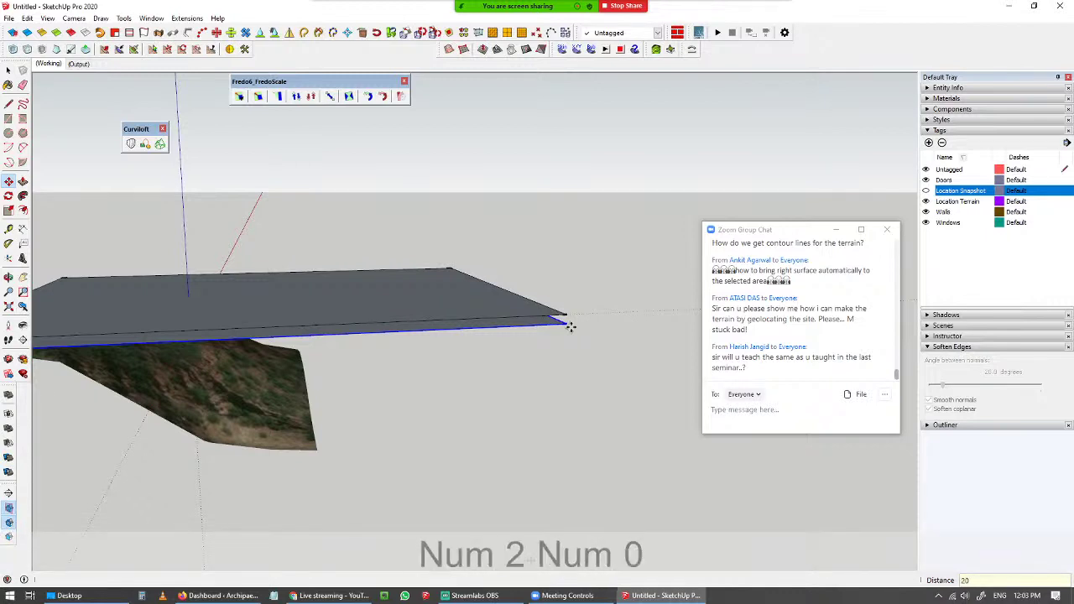
text(x)
key(Return)
- Select the whole stack of planes and intersect their faces with the model
middle_drag(579, 333, 622, 477)
key(space)
drag(629, 431, 492, 313)
right_click(492, 313)
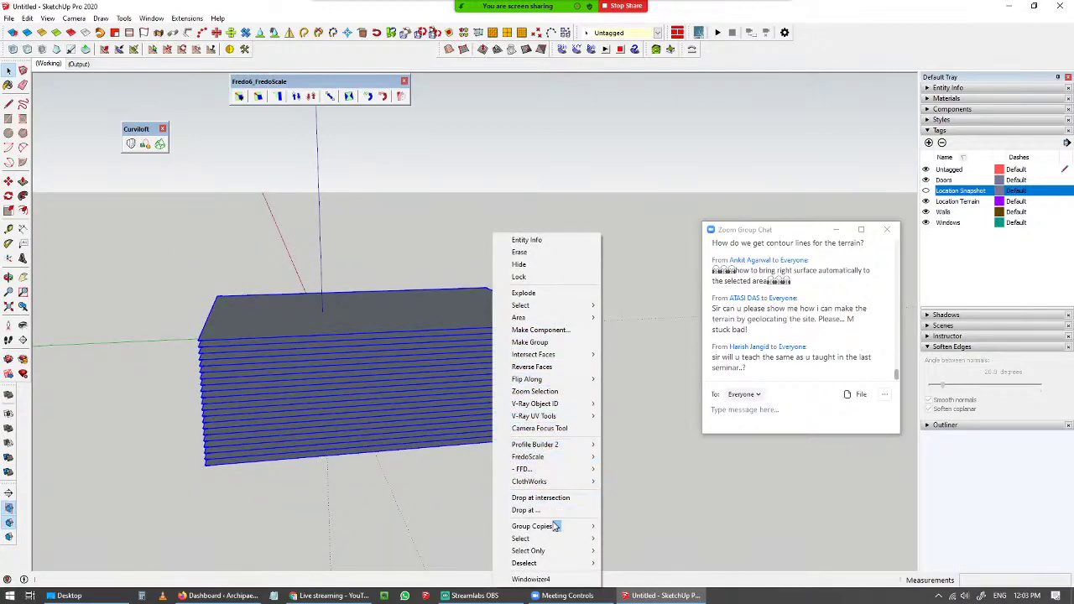
mouse_move(578, 360)
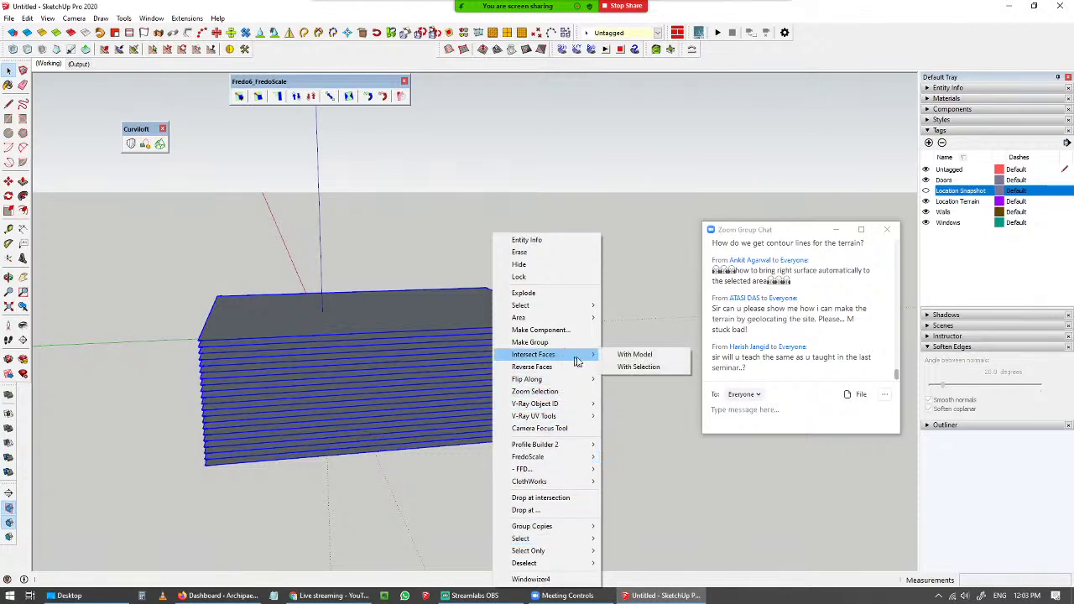
click(629, 354)
- Delete the stacked plane groups and keep only the intersection lines on the terrain
drag(583, 510, 555, 298)
key(Delete)
middle_drag(555, 301, 273, 403)
scroll(302, 315, up, 3)
- Select the contour lines on the terrain and move them out beside it, clear of the slope
click(317, 286)
drag(140, 226, 597, 496)
key(m)
click(311, 487)
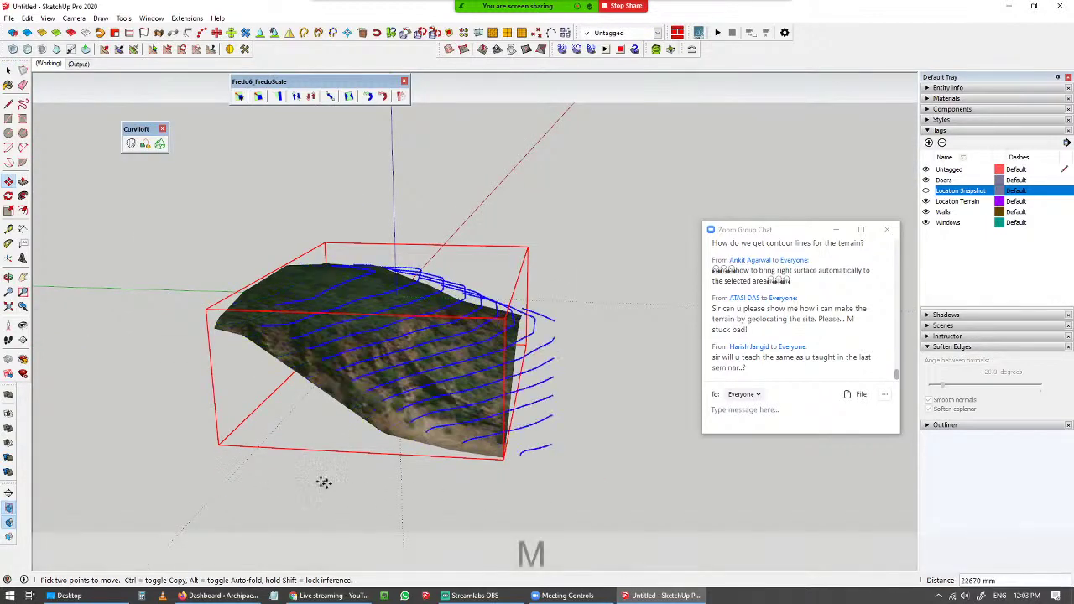
shift+middle_drag(593, 430, 364, 386)
key(space)
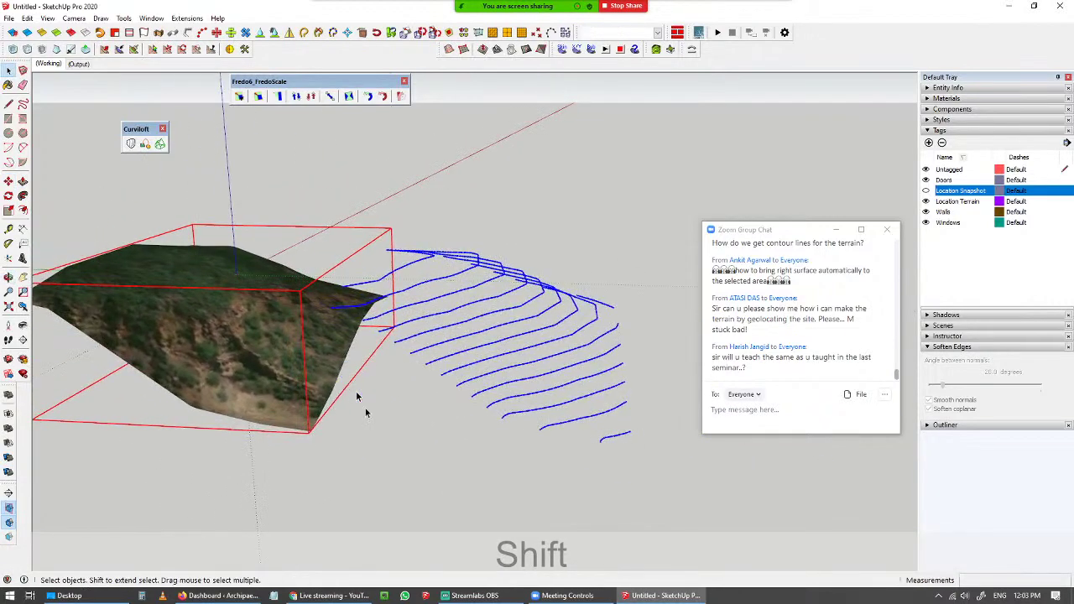
key(space)
click(366, 416)
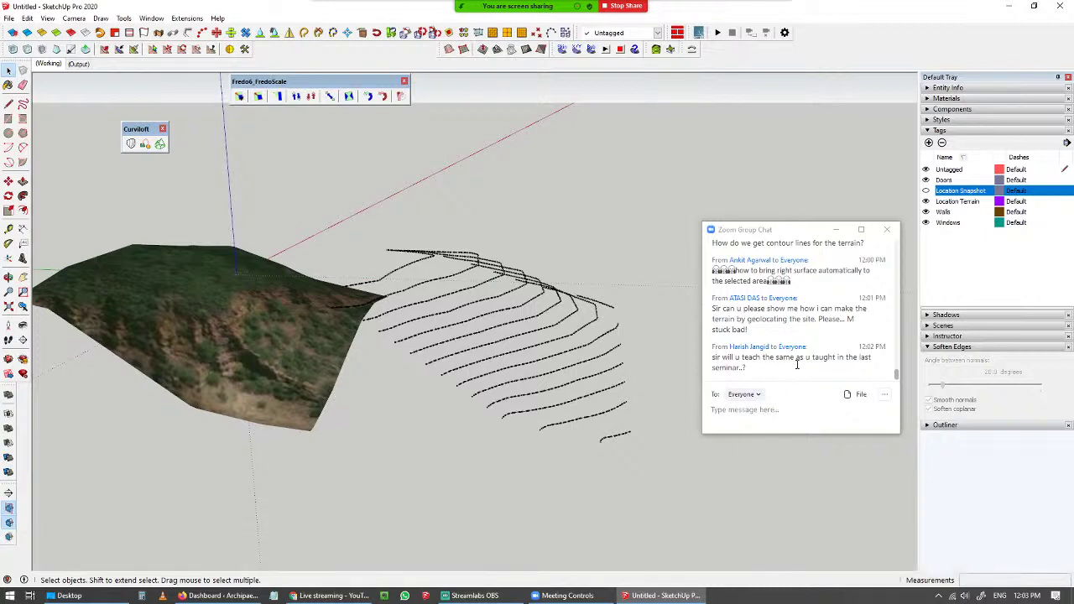
- Read through the participants' questions in the meeting's group chat
click(797, 365)
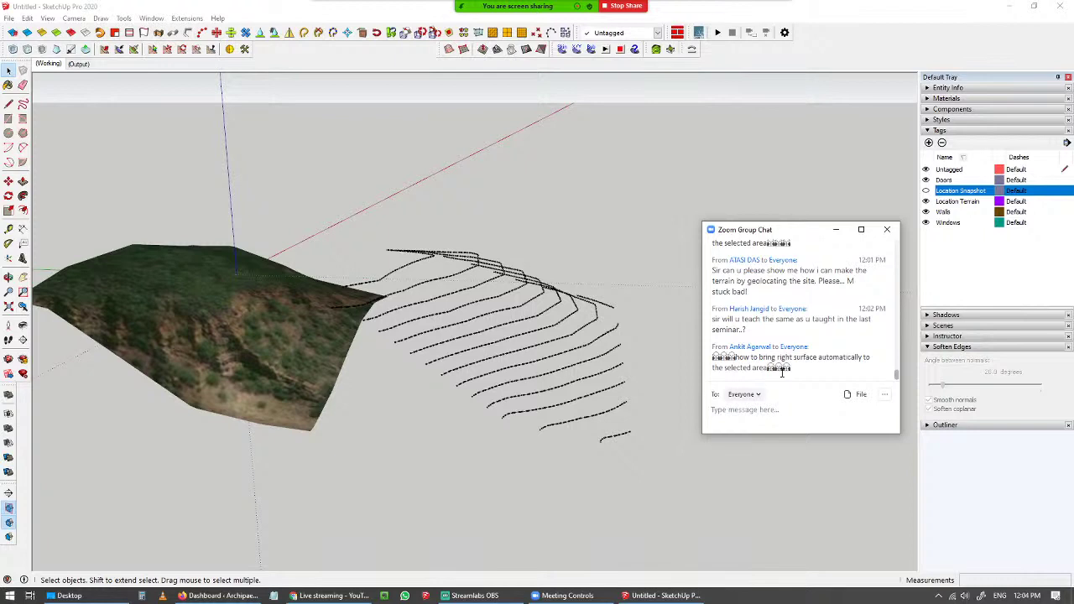
click(5, 50)
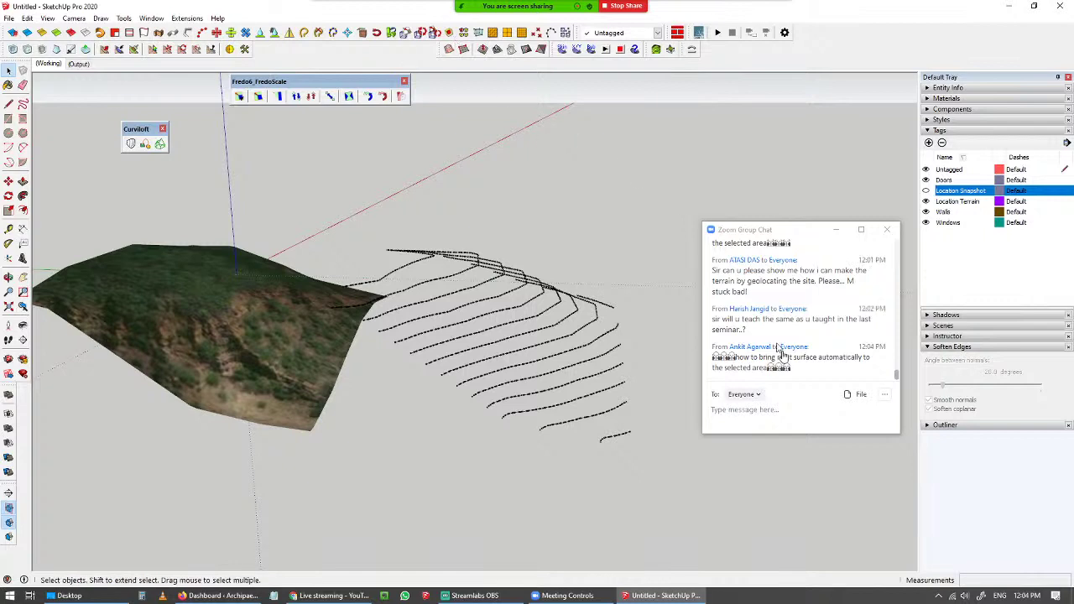
click(818, 369)
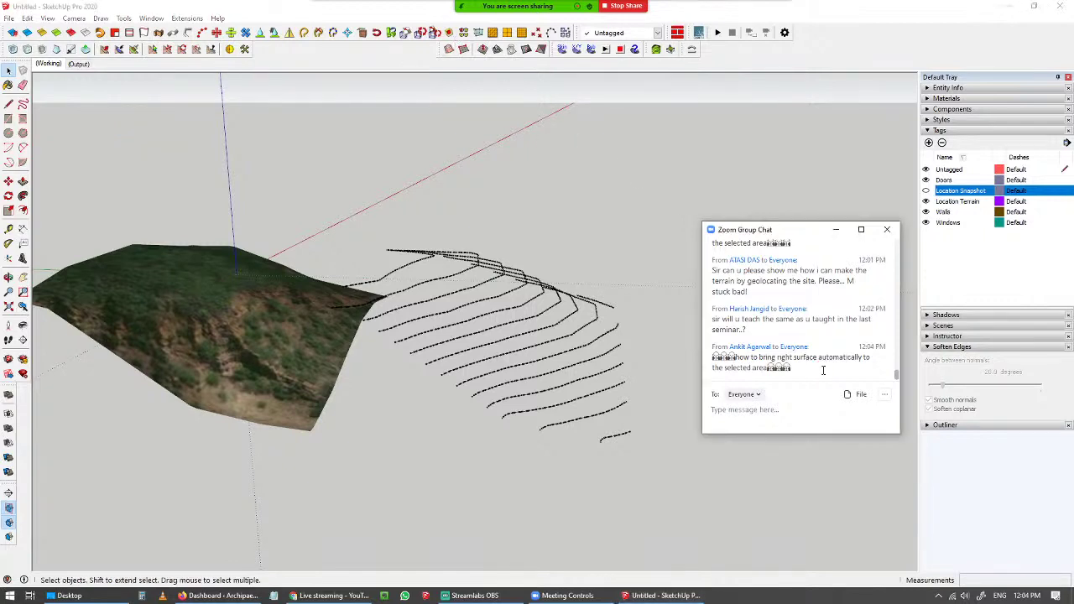
drag(747, 331, 712, 320)
click(780, 328)
click(750, 334)
click(770, 332)
scroll(834, 312, up, 1)
scroll(834, 312, up, 1)
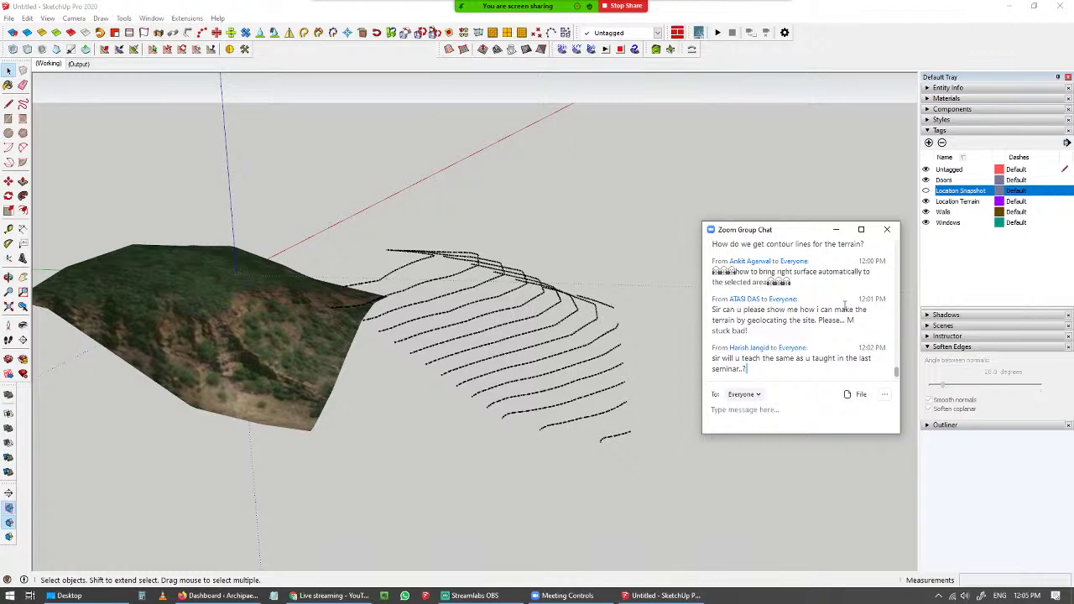
scroll(846, 329, down, 3)
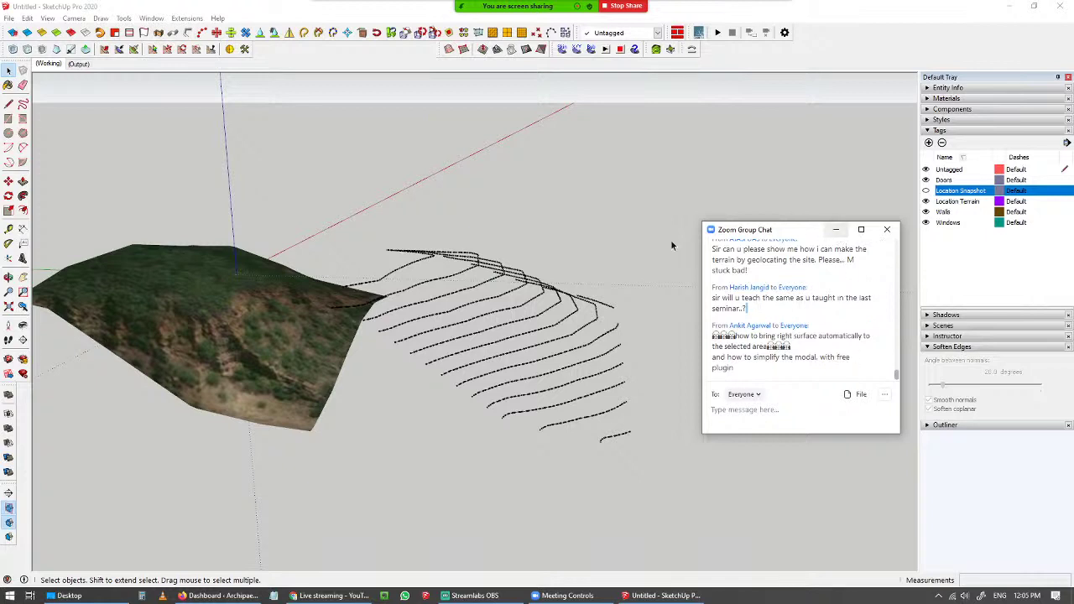
- Purge unused components, layers, materials and styles from the model, with a report
drag(790, 230, 852, 160)
click(289, 18)
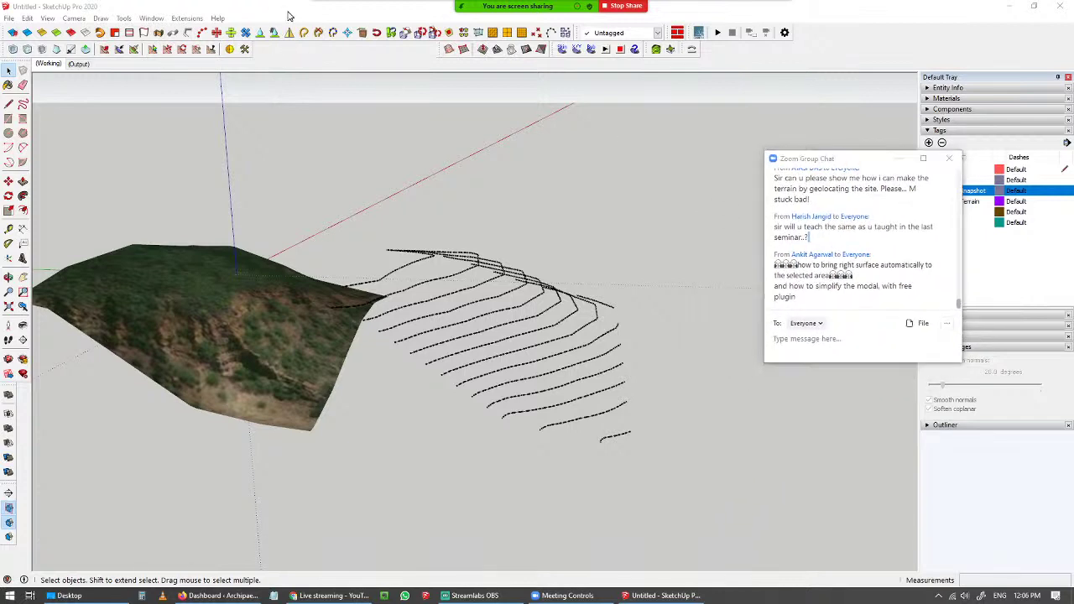
click(187, 19)
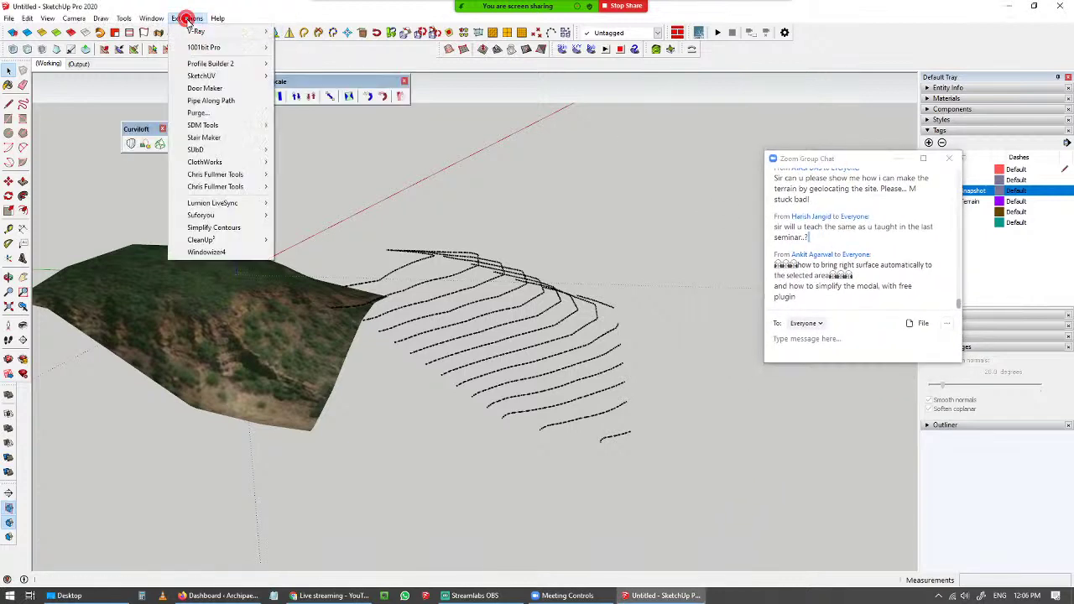
click(233, 118)
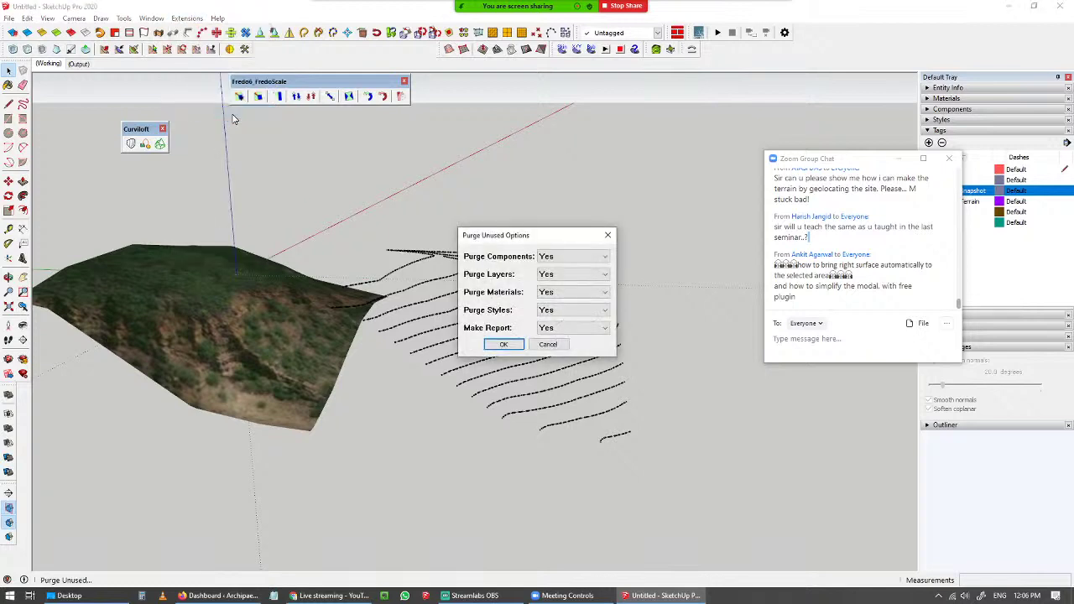
click(509, 344)
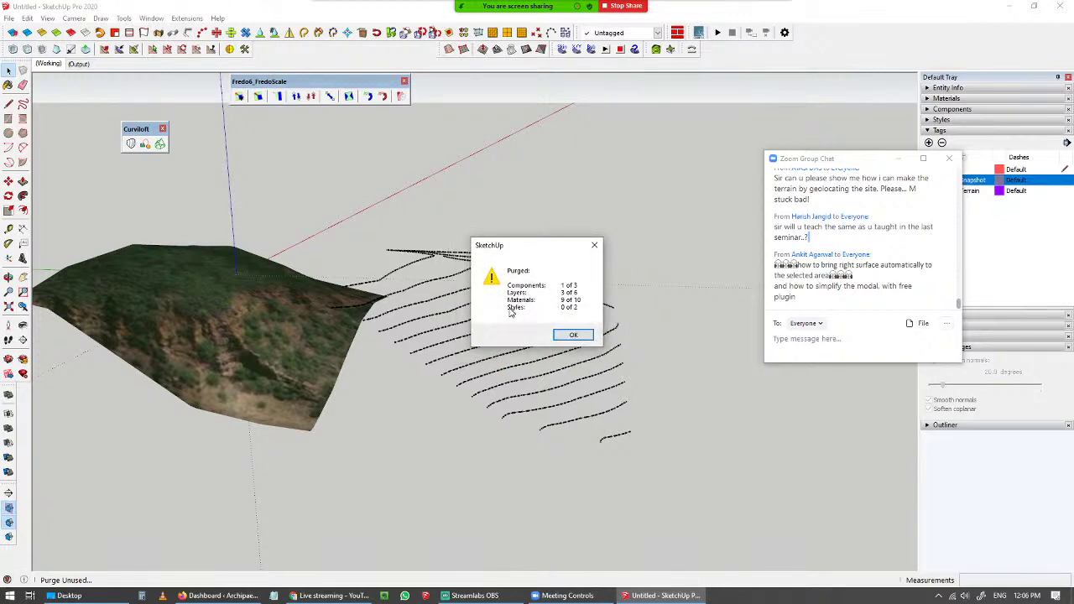
click(566, 336)
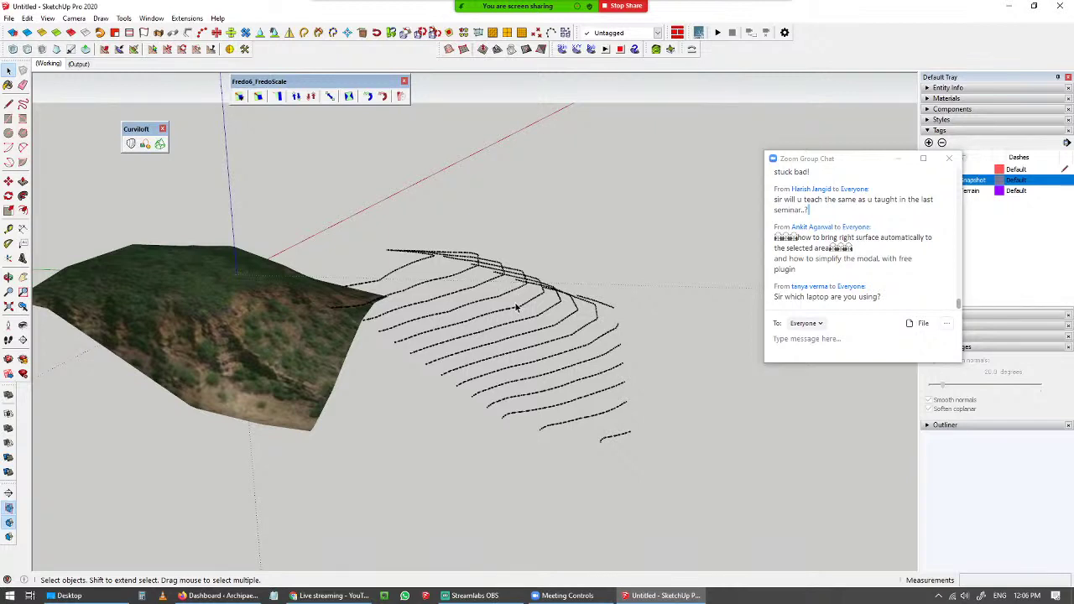
middle_drag(425, 277, 491, 281)
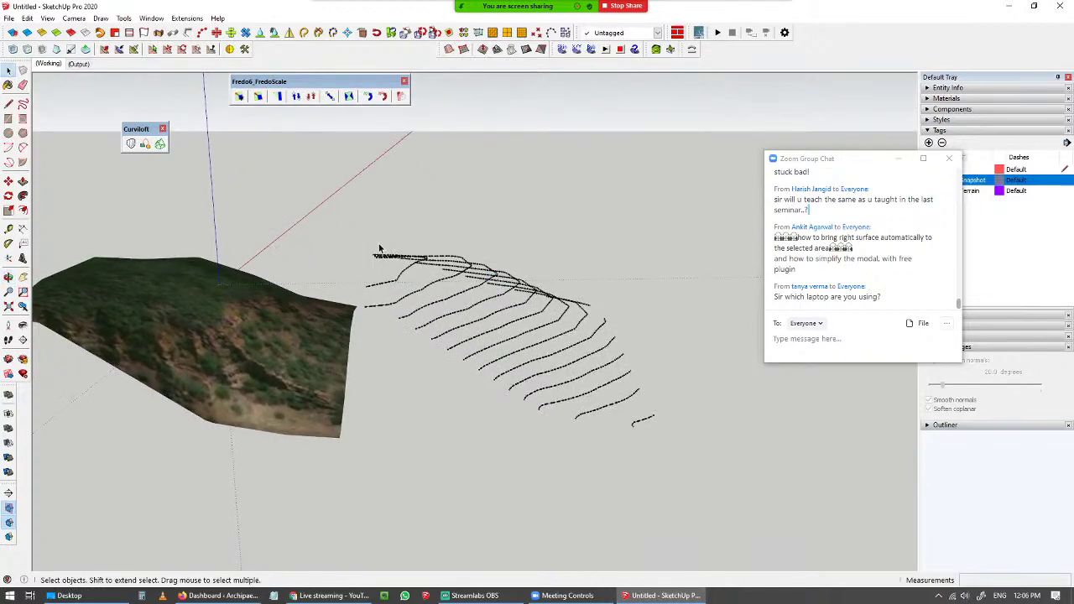
drag(342, 227, 720, 470)
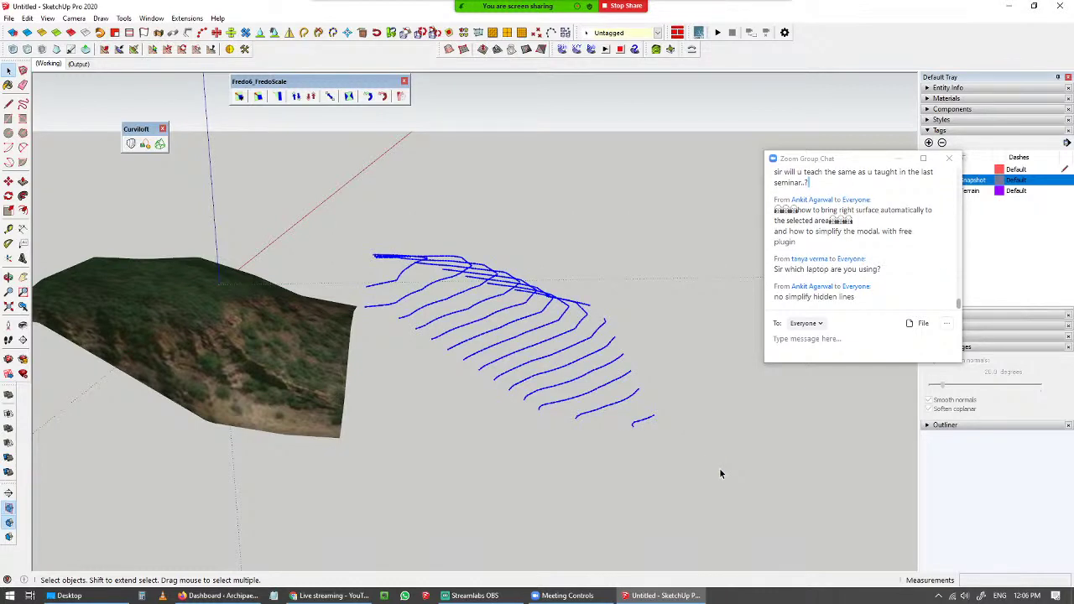
click(667, 333)
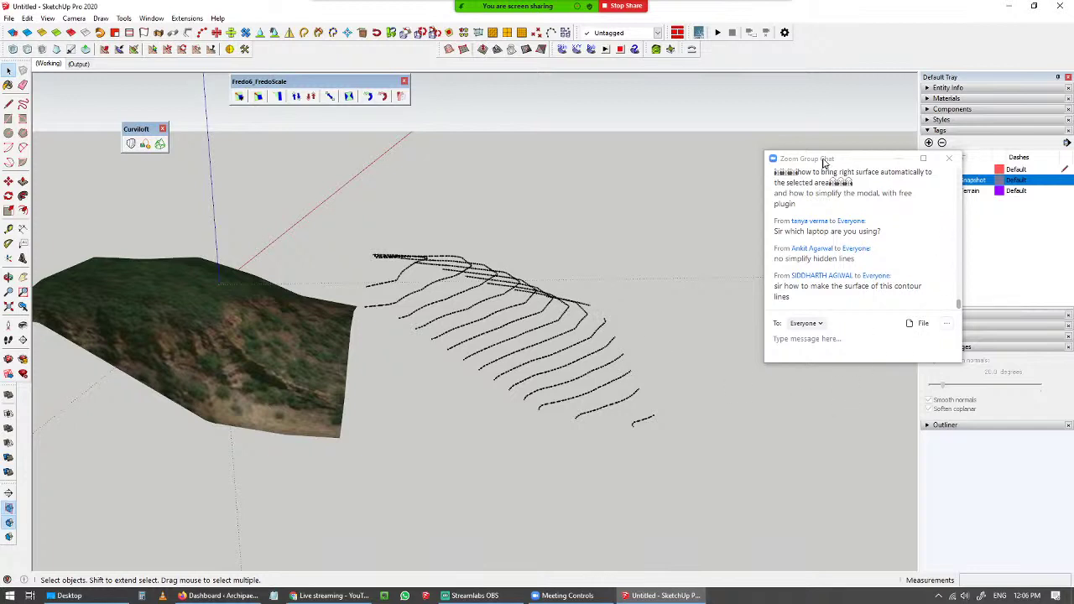
drag(824, 161, 735, 122)
click(942, 347)
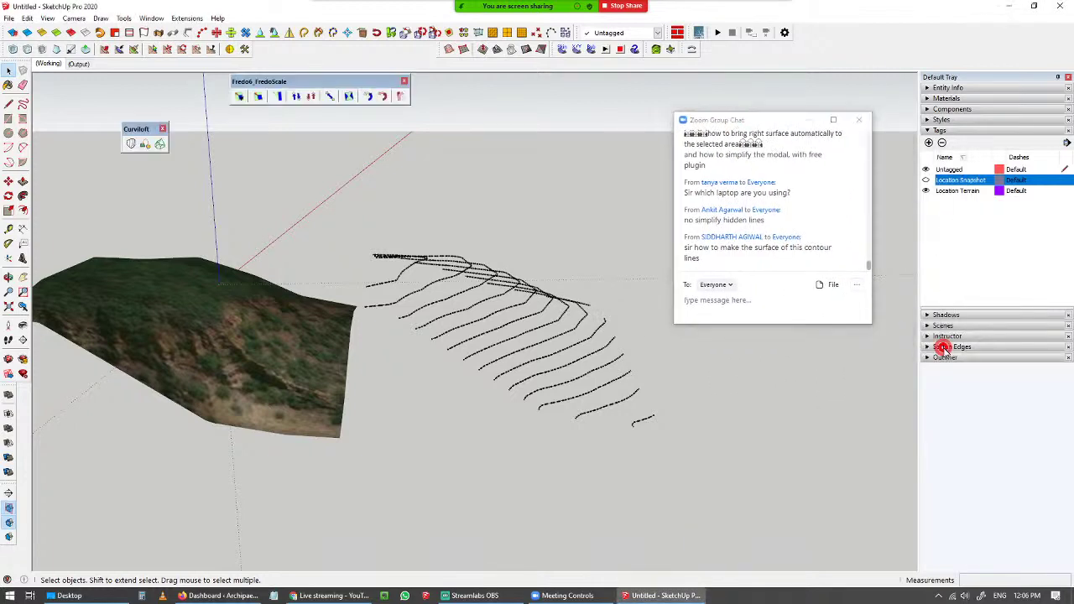
click(942, 348)
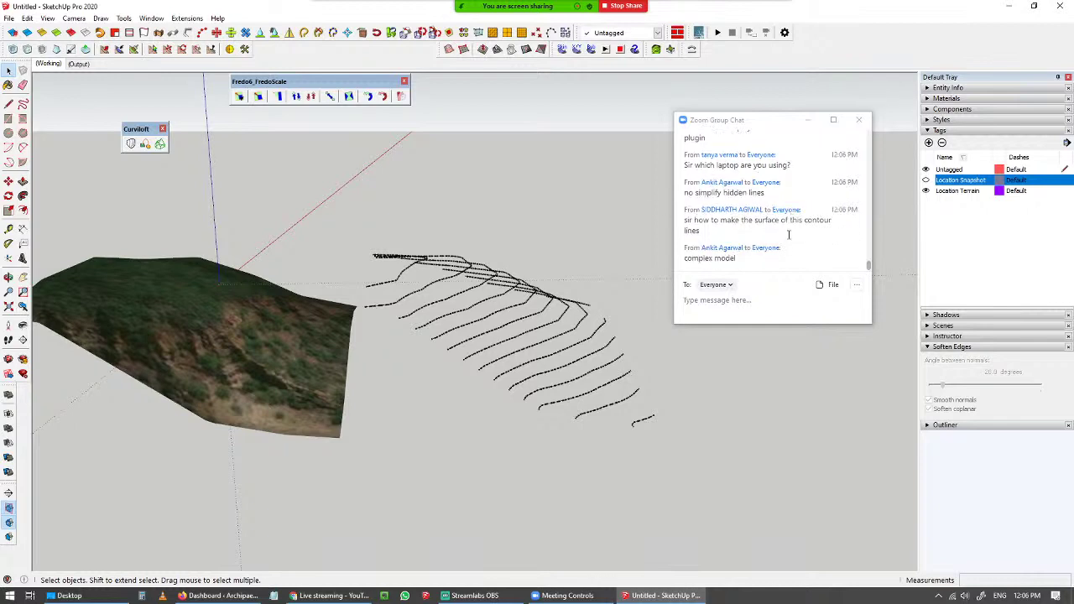
- Select all the contour lines beside the terrain and simplify them with Simplify Contours at a 10-degree angle
drag(327, 222, 749, 445)
drag(300, 204, 696, 467)
click(187, 17)
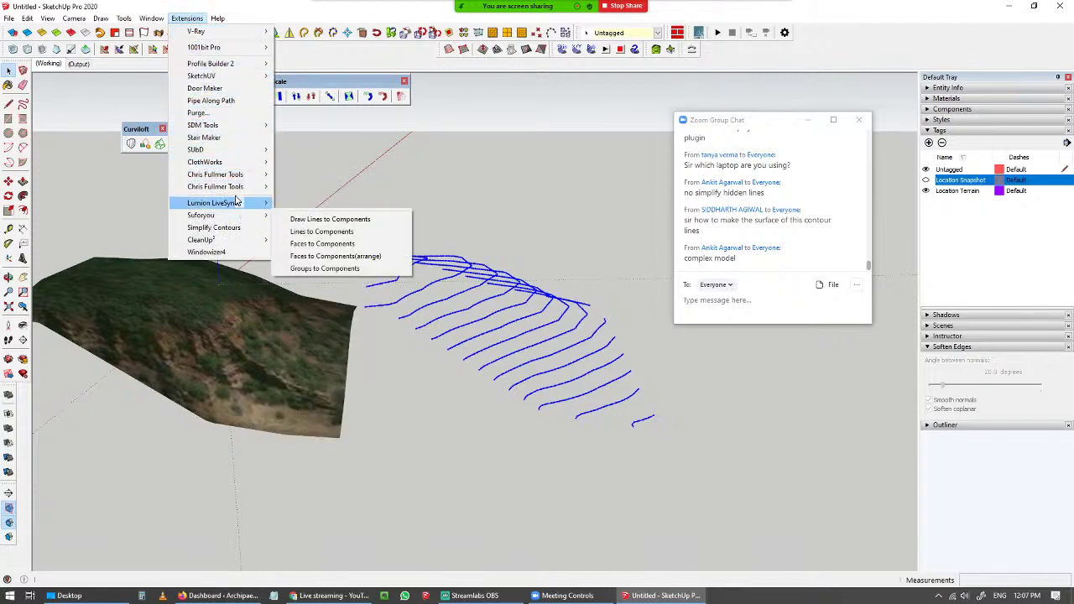
click(214, 228)
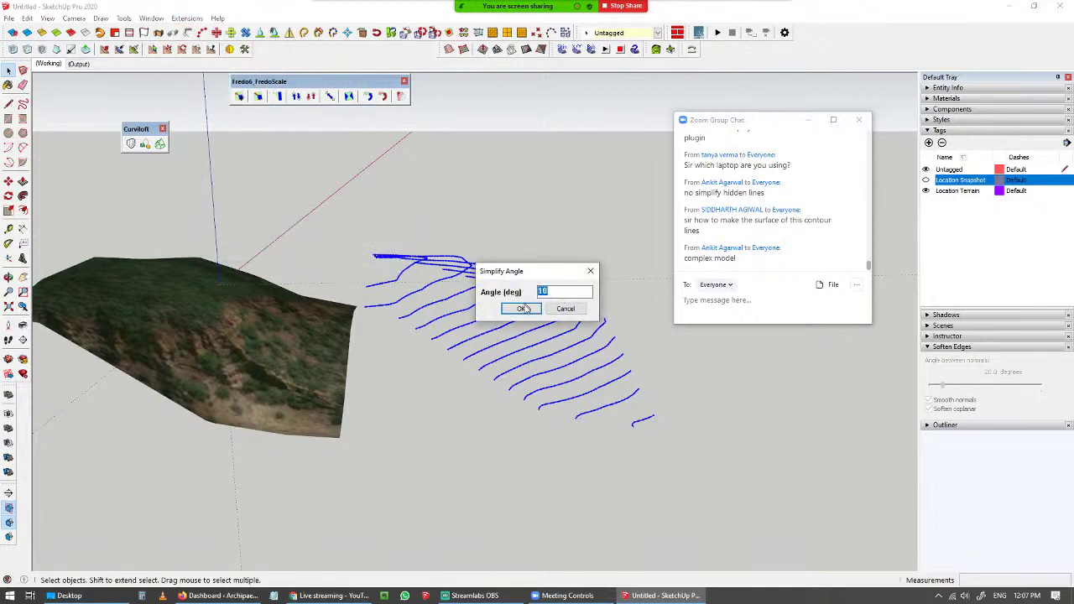
click(519, 311)
- Select all the simplified contour lines beside the terrain and create a Sandbox surface from contours
drag(372, 252, 678, 471)
middle_drag(671, 459, 520, 386)
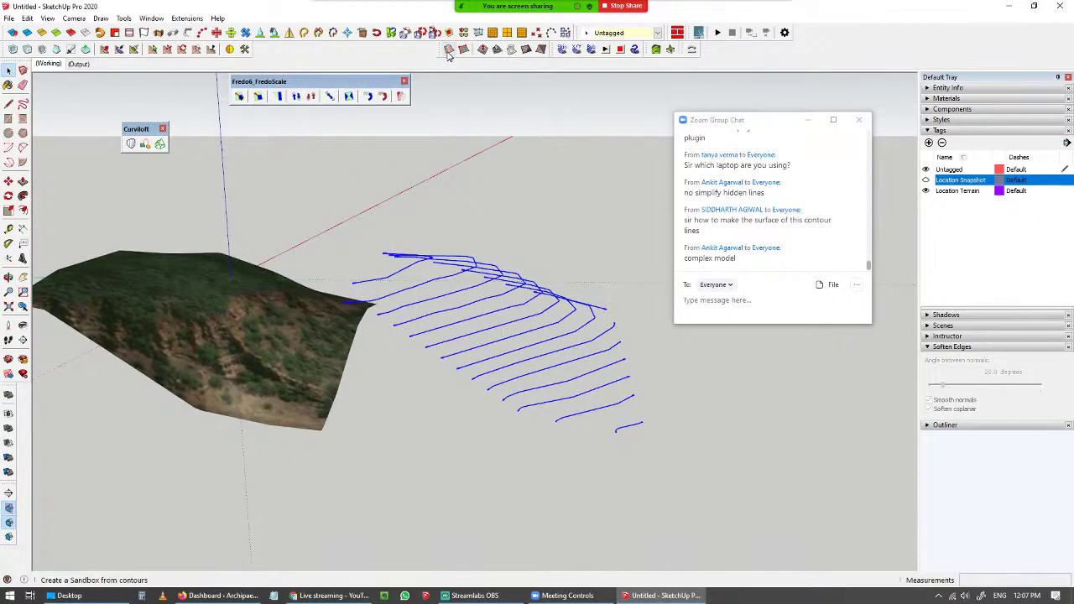
click(449, 51)
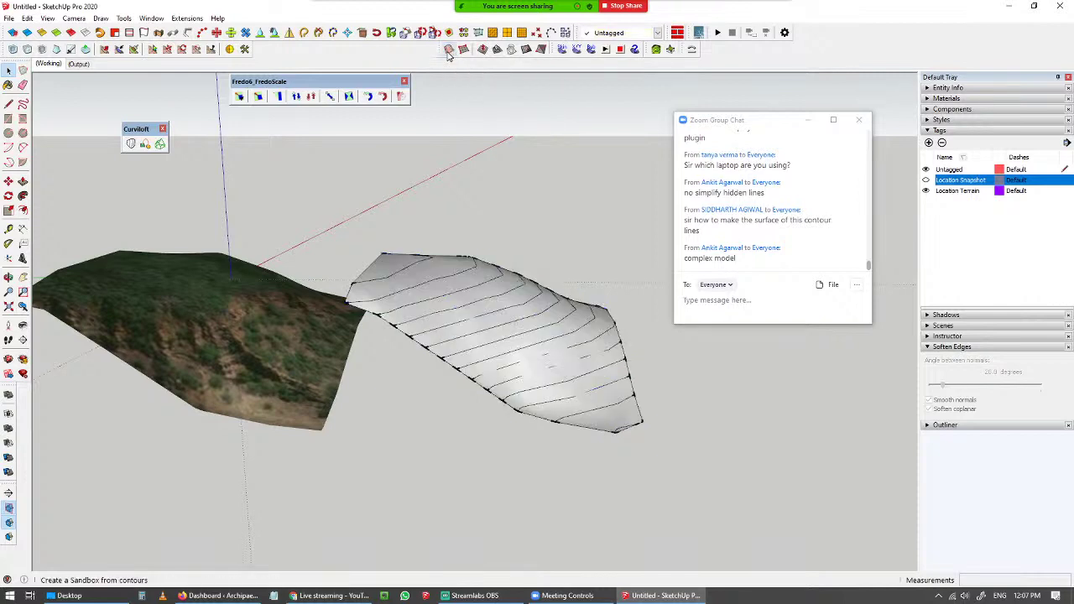
- Move the generated surface group sideways, away from the contour lines, and deselect it
scroll(470, 319, up, 2)
click(774, 262)
middle_drag(662, 340, 568, 367)
click(508, 279)
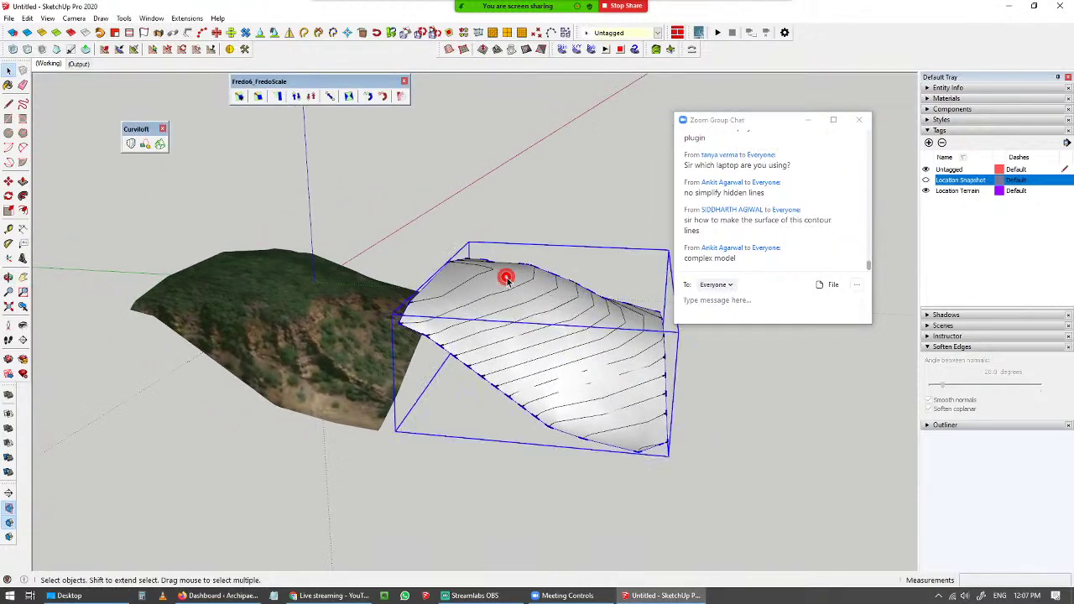
key(m)
click(501, 485)
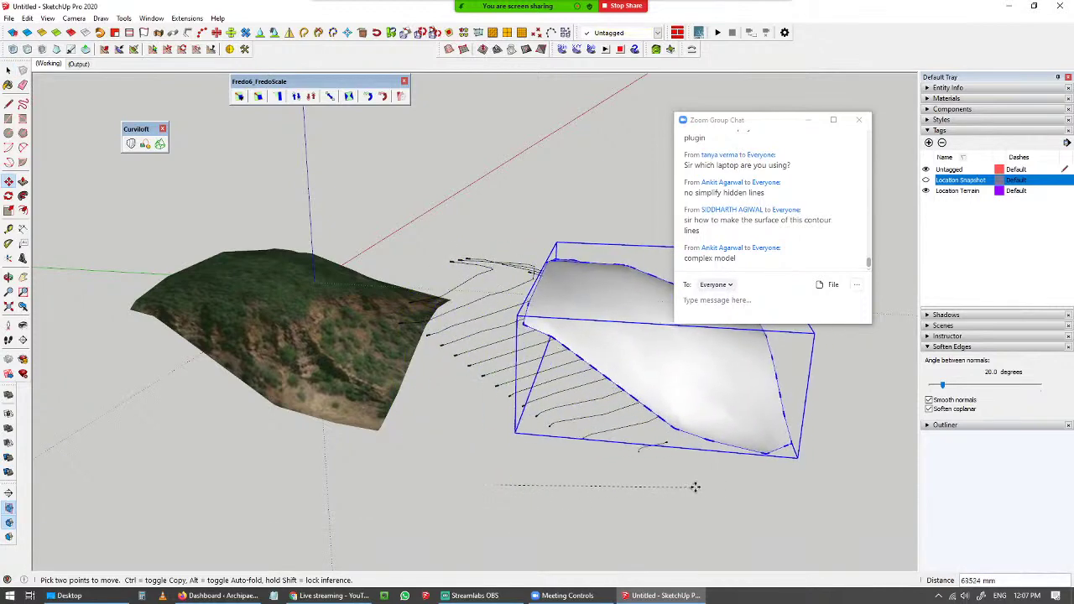
click(705, 484)
key(space)
scroll(472, 322, down, 1)
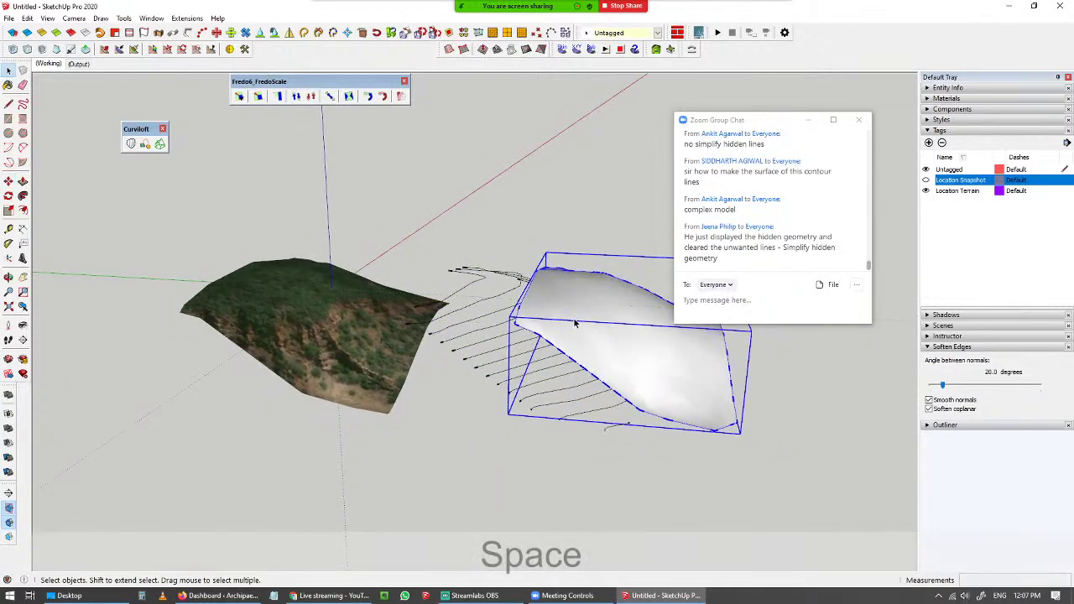
click(815, 389)
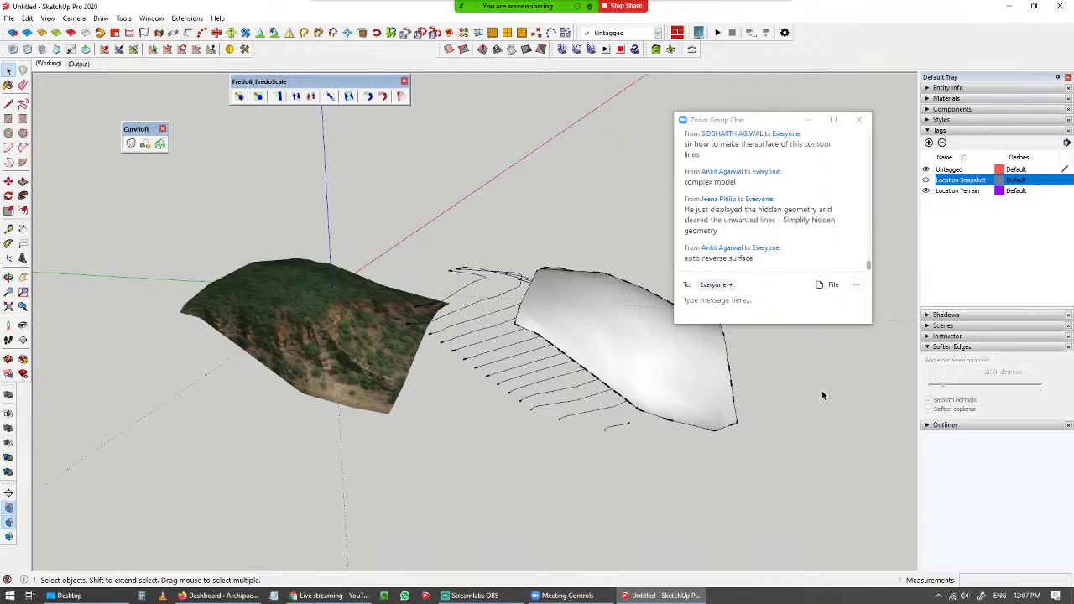
- Open the new surface group for editing and demonstrate Reverse Faces on its surface several times
double_click(652, 352)
click(618, 330)
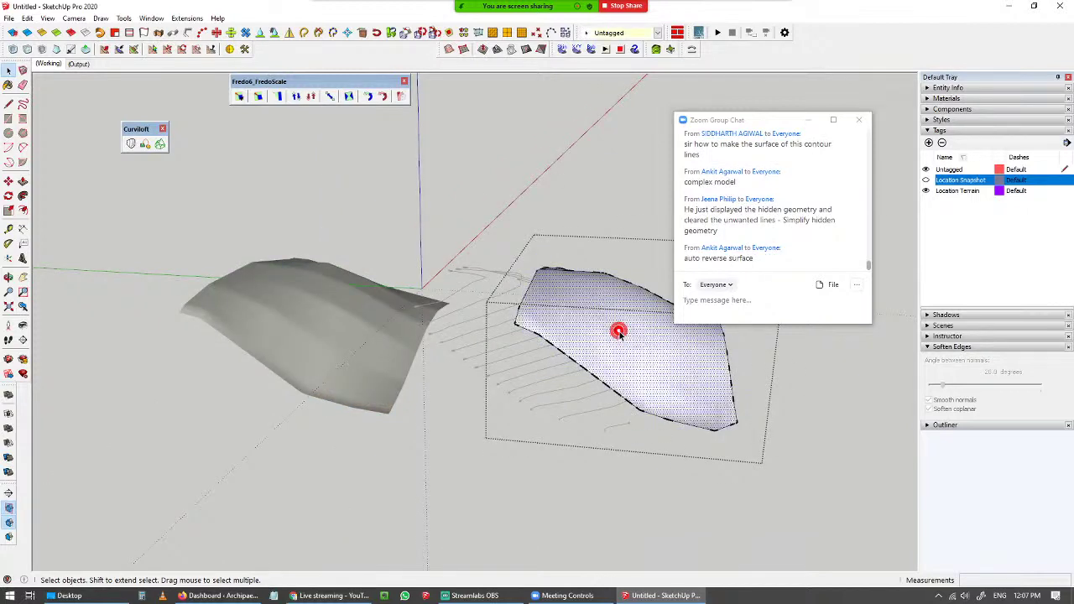
right_click(615, 317)
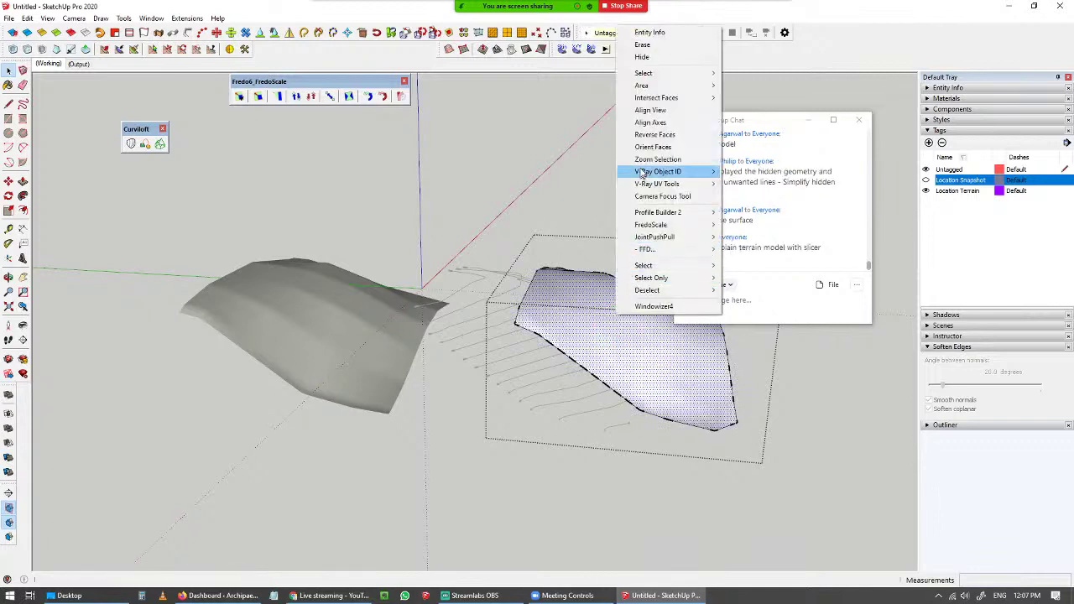
click(648, 136)
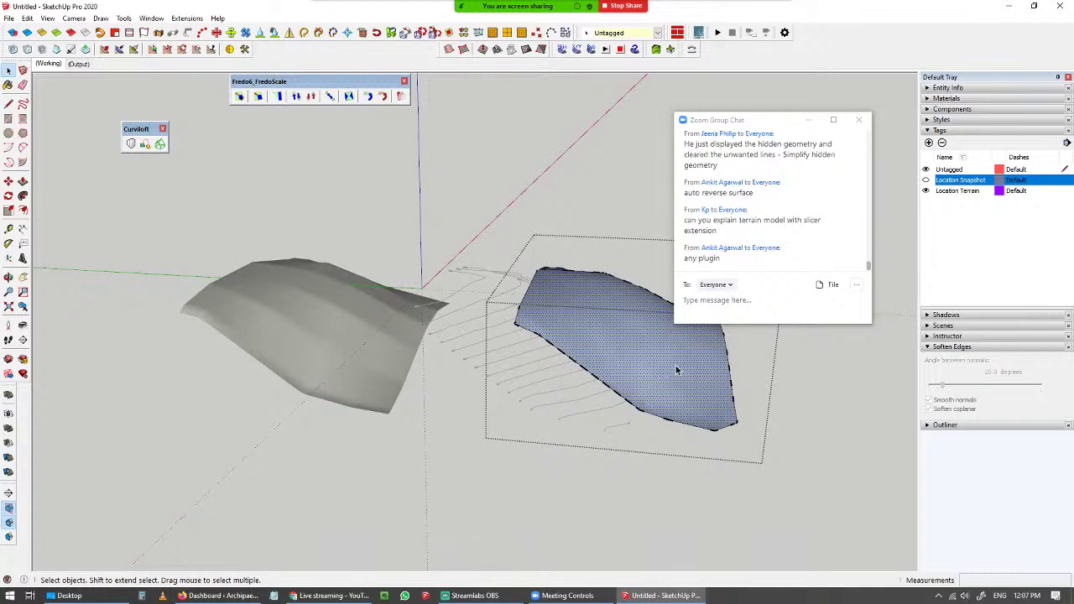
key(ctrl+r)
key(ctrl+r)
key(ctrl+r)
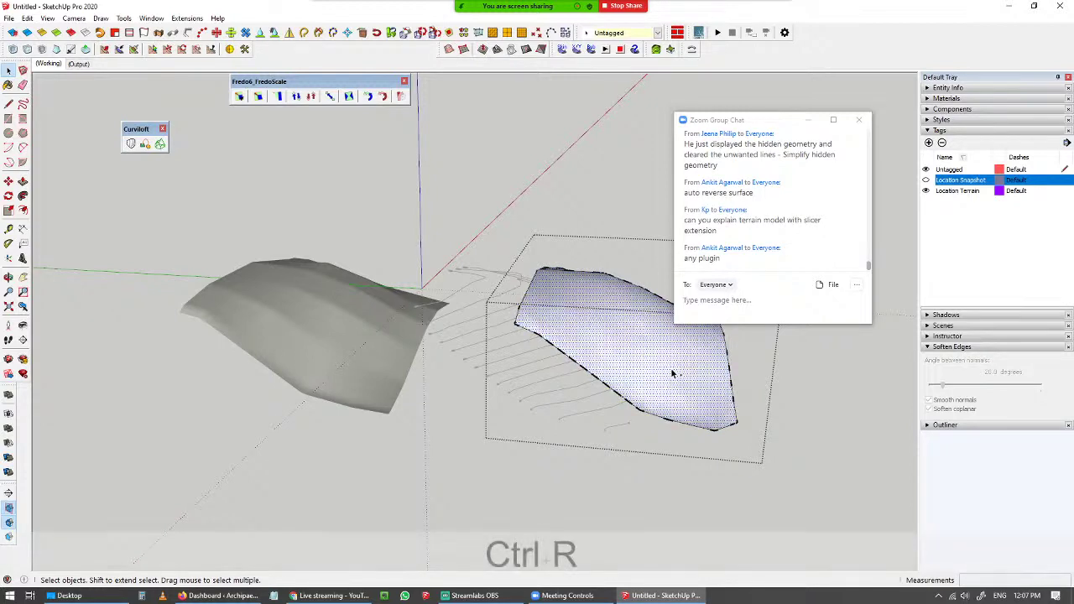
key(ctrl+r)
key(ctrl+r)
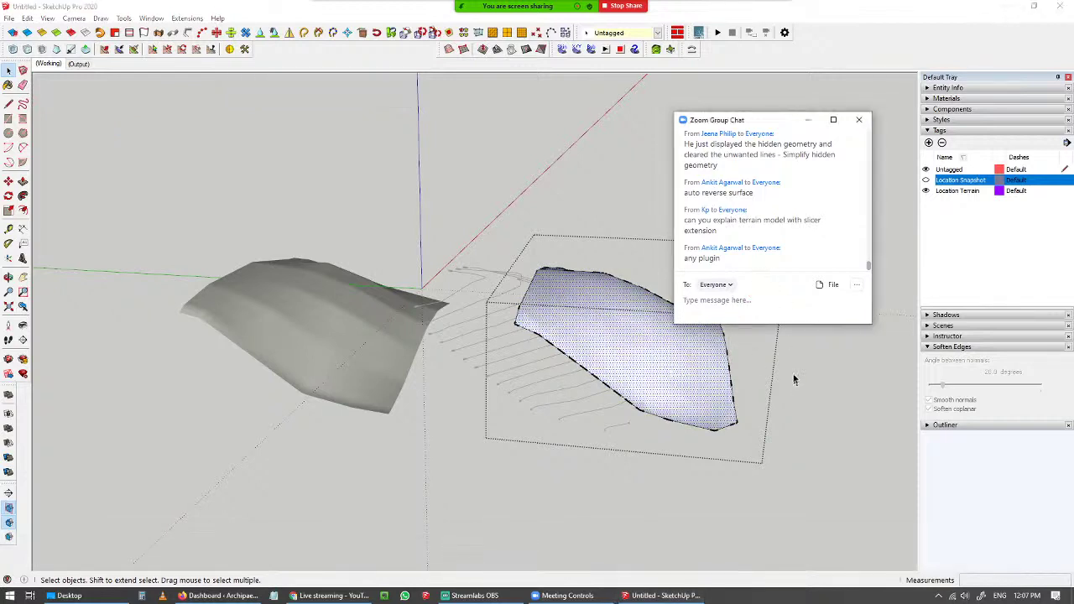
- Read the participants' latest questions about reversing surfaces and slicing terrain in the group chat, and leave the surface group
scroll(560, 338, up, 2)
shift+middle_drag(585, 333, 453, 322)
click(751, 258)
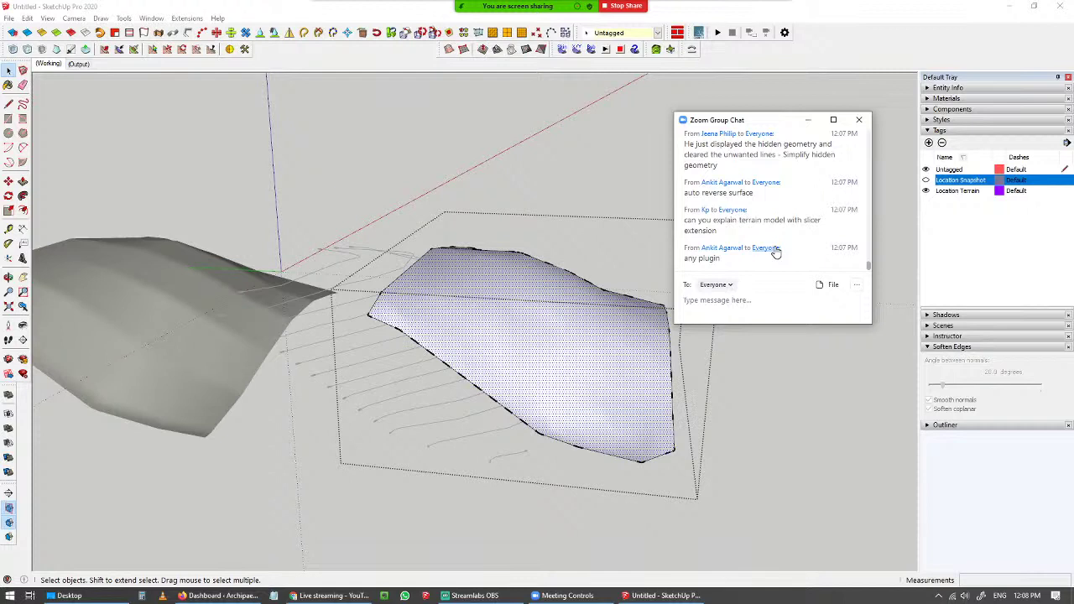
click(263, 11)
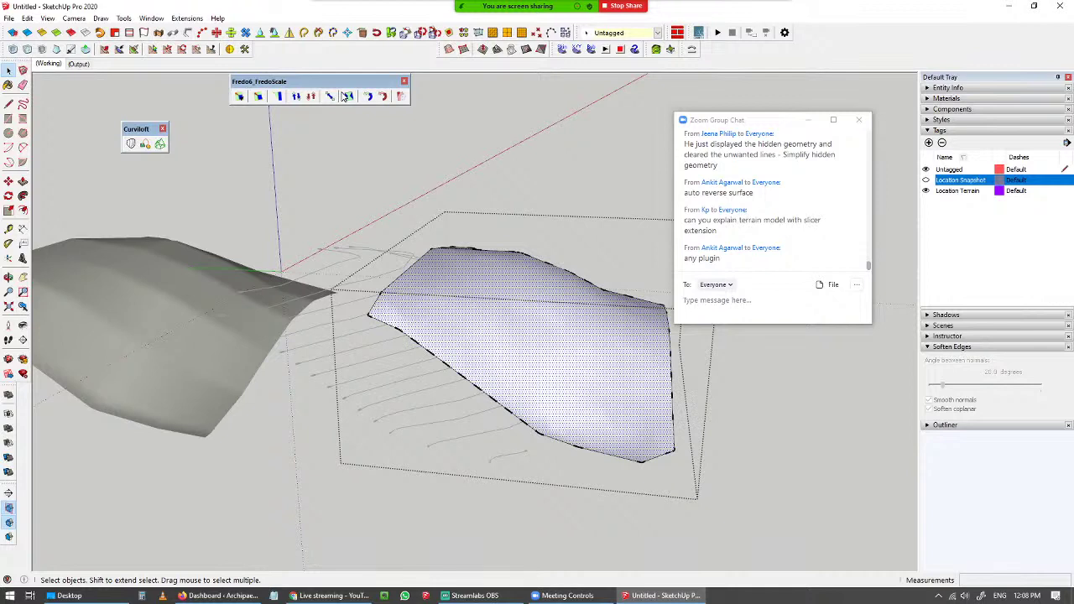
click(743, 232)
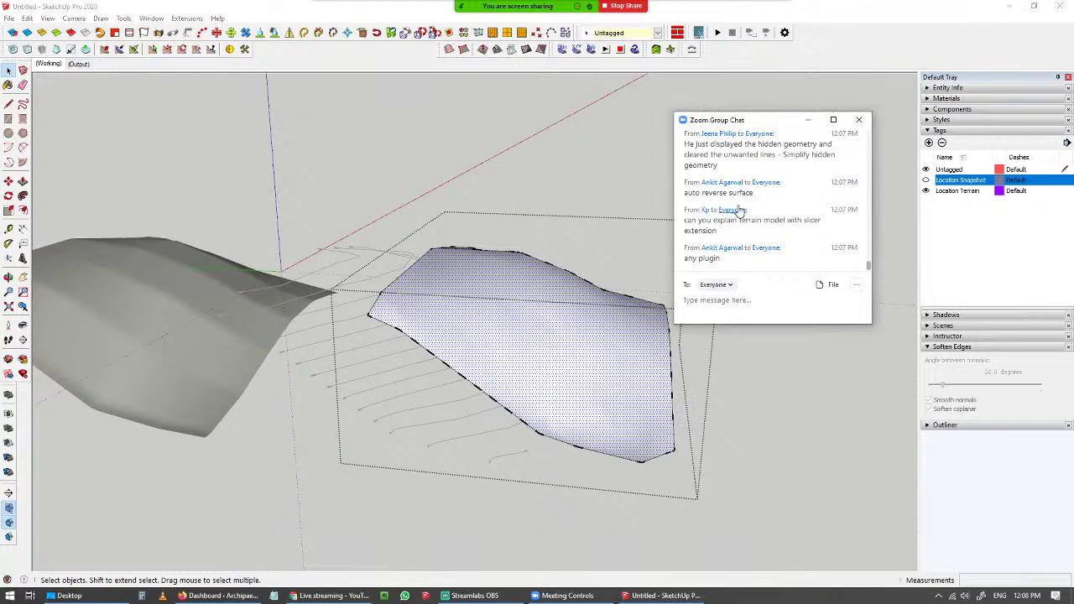
click(757, 349)
click(764, 303)
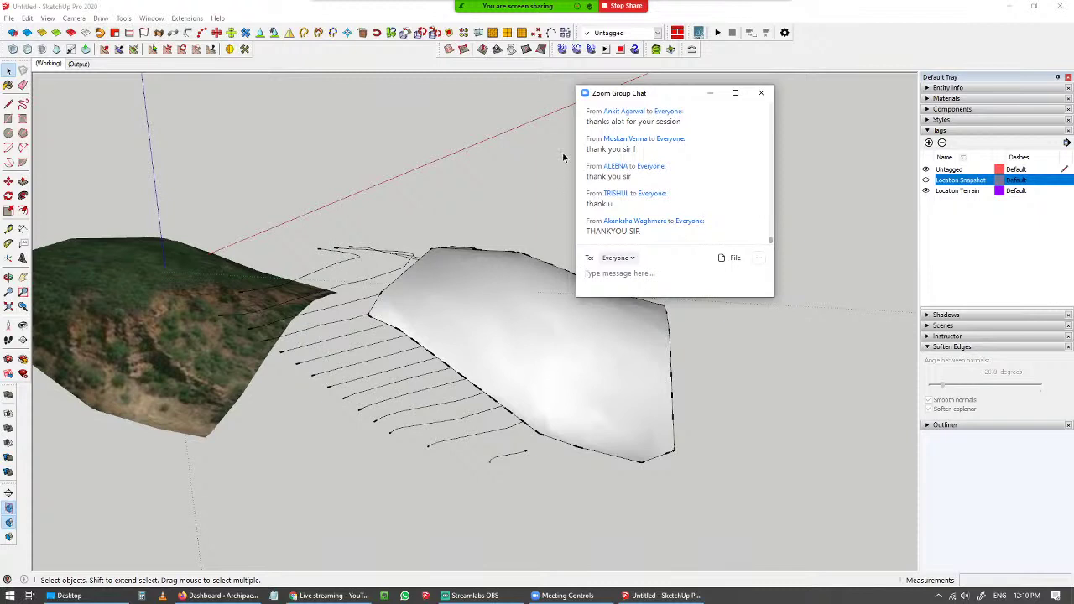
- Move the group chat window clear of the new surface and reveal the meeting's sharing controls
drag(653, 93, 775, 99)
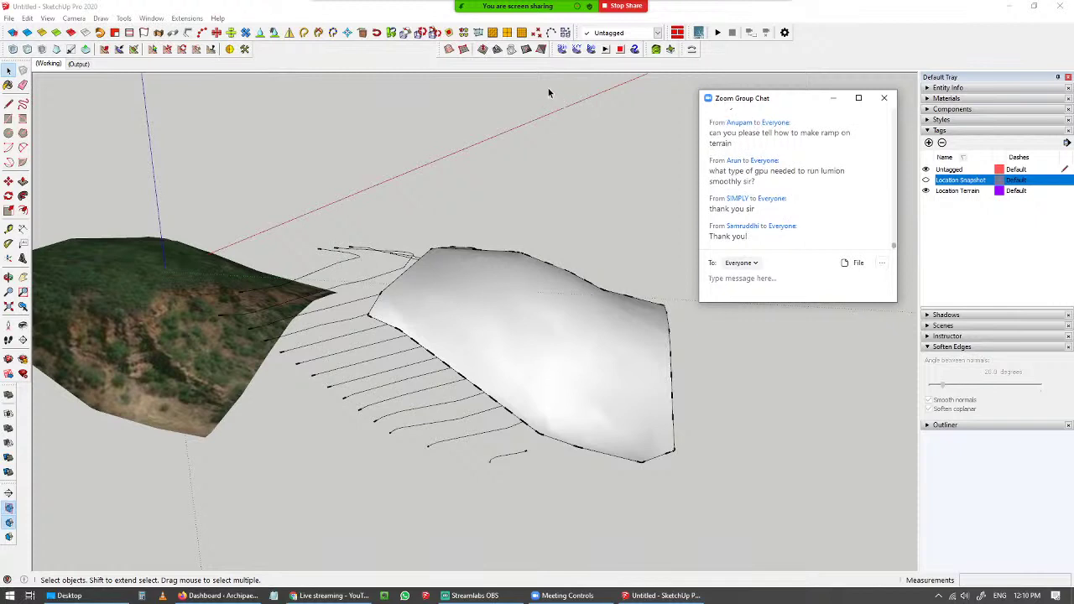
mouse_move(518, 9)
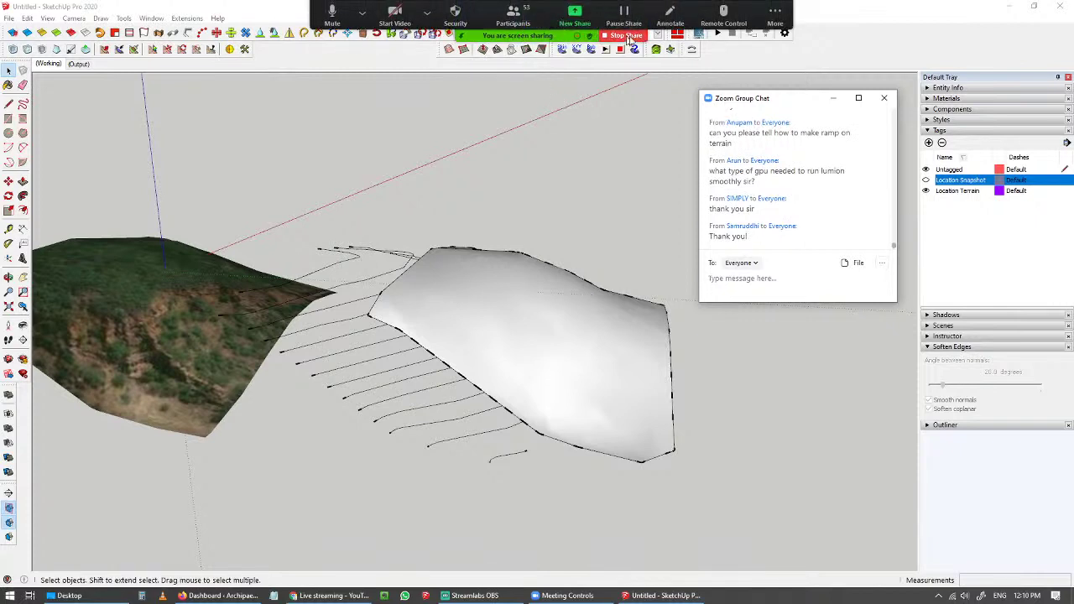